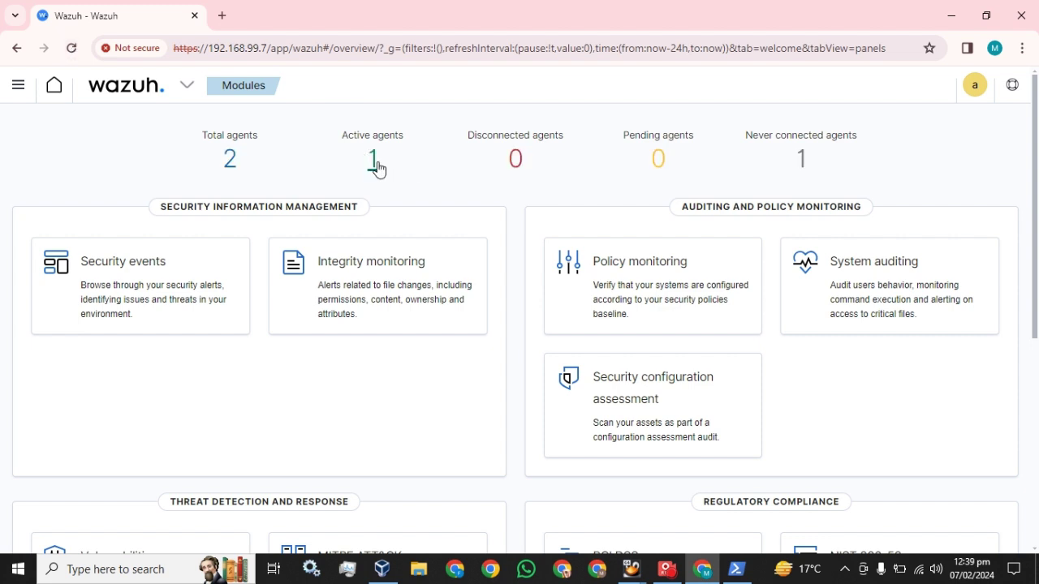
Step: Open the Security events dashboard filtered to the agent My-machine
left_click(373, 163)
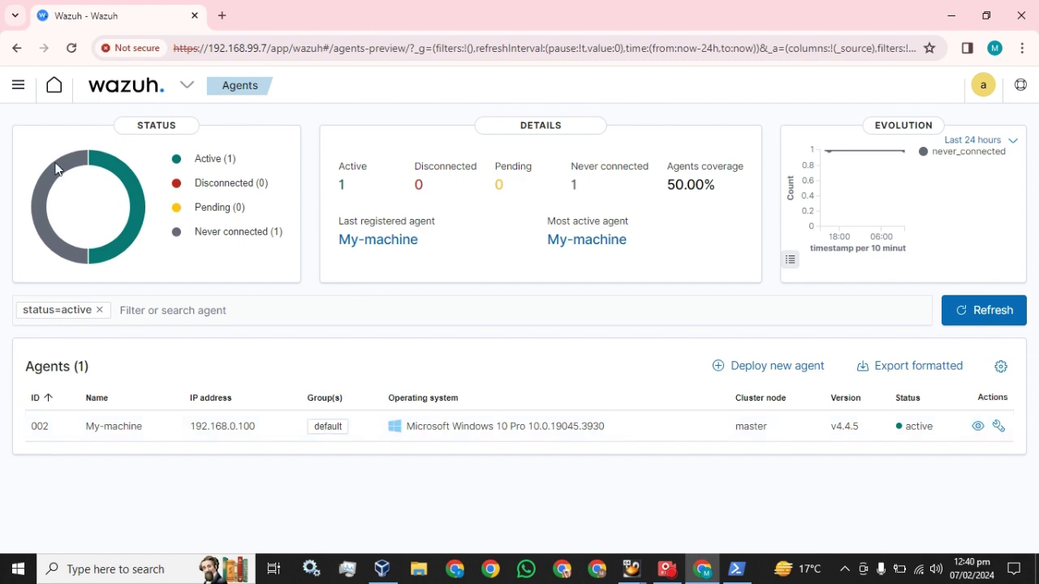
left_click(18, 85)
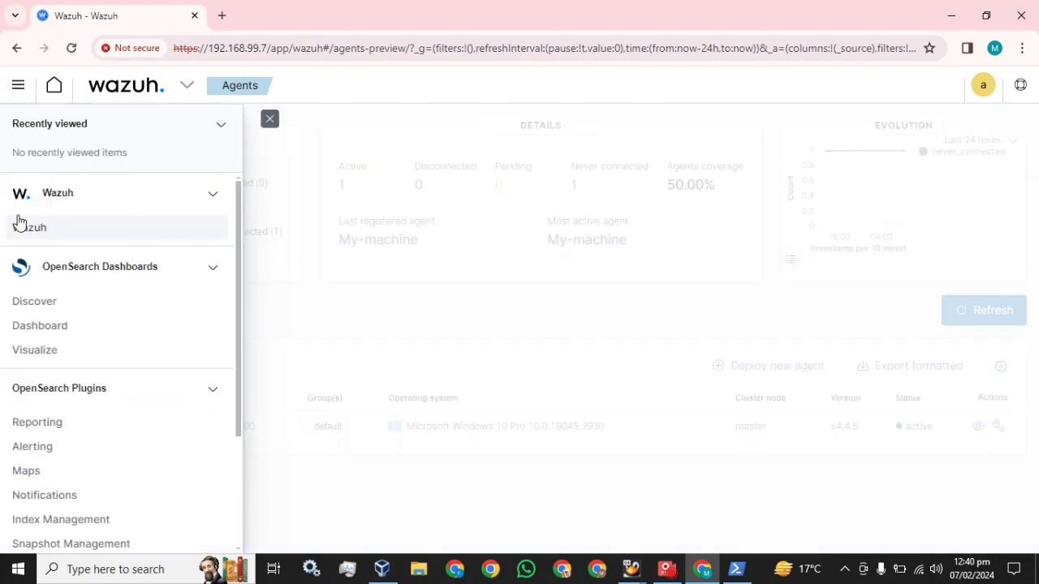
left_click(24, 227)
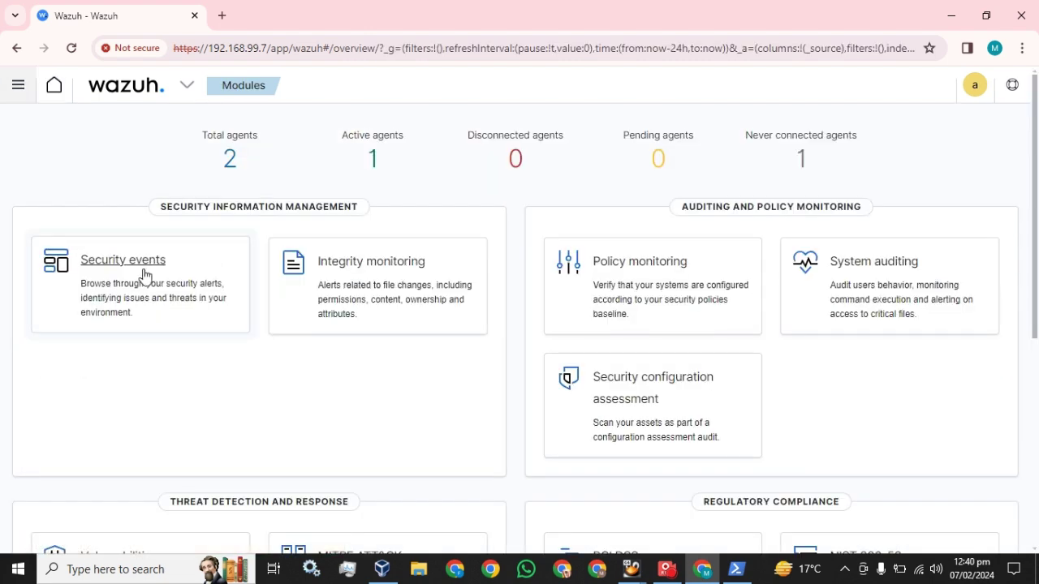
left_click(144, 275)
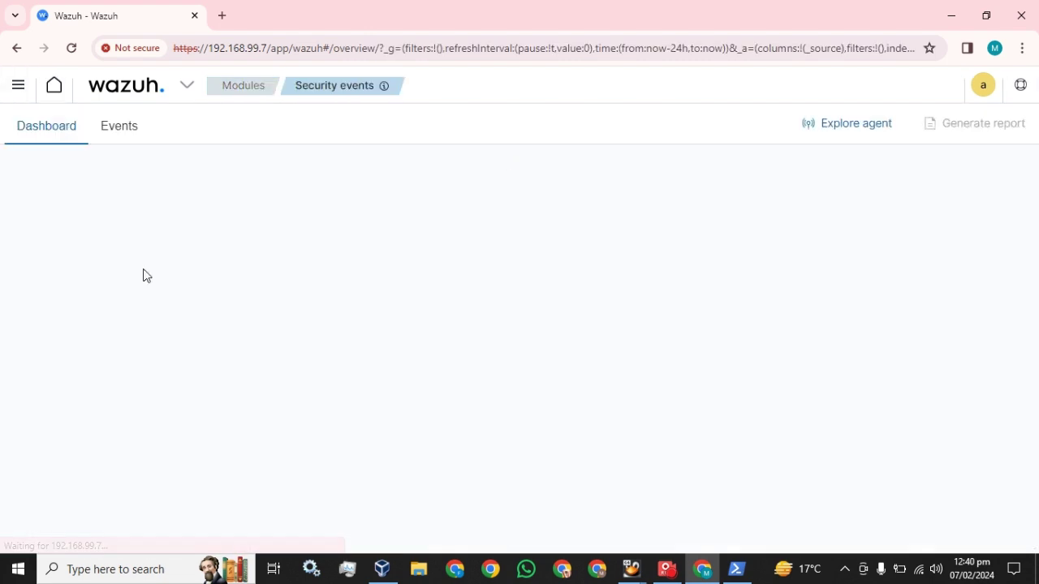
left_click(858, 132)
left_click(307, 338)
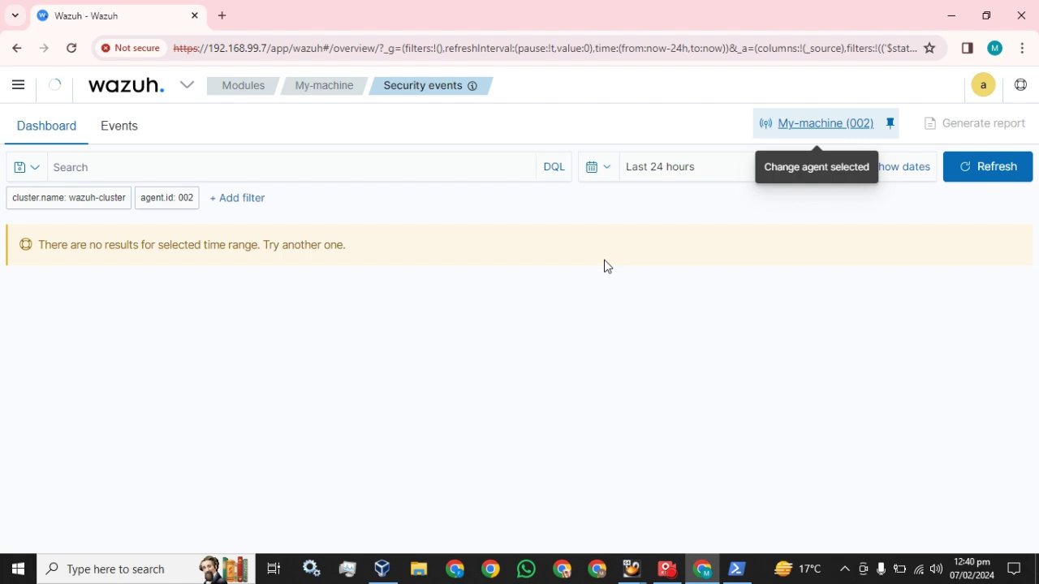
Step: Set the time range to Today and refresh to list My-machine's three alerts
left_click(610, 170)
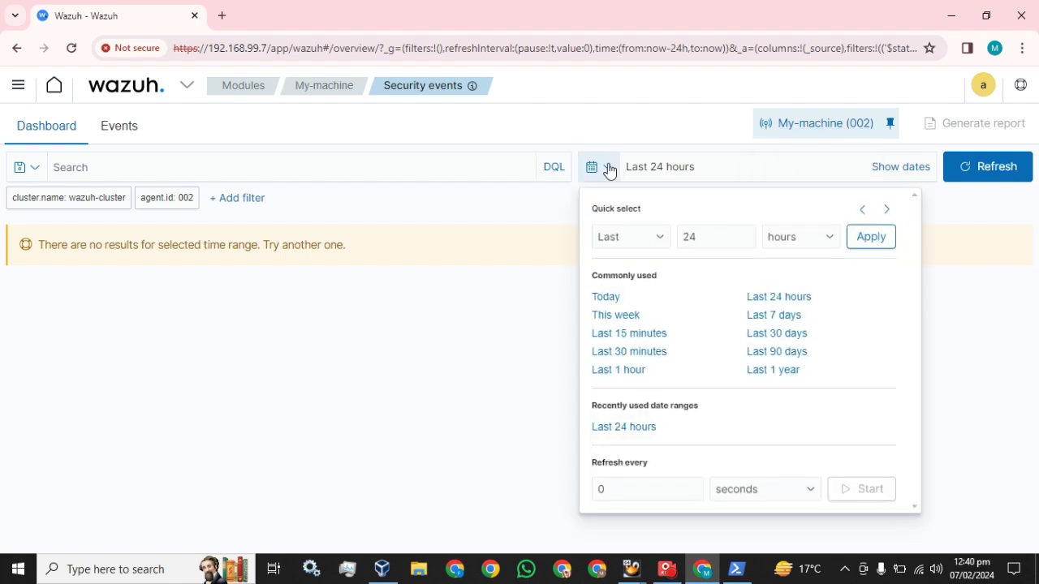
left_click(615, 298)
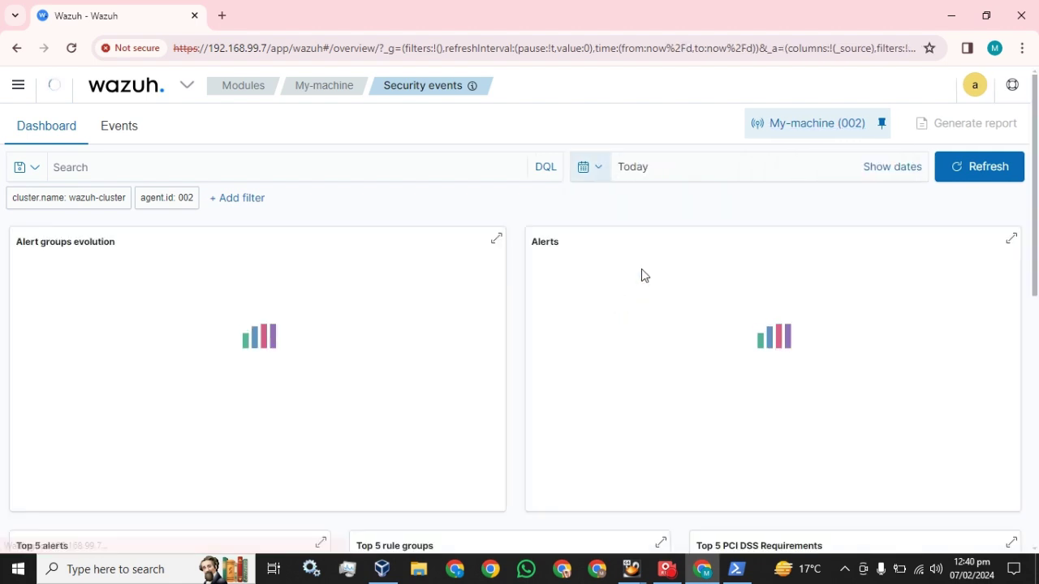
left_click(957, 168)
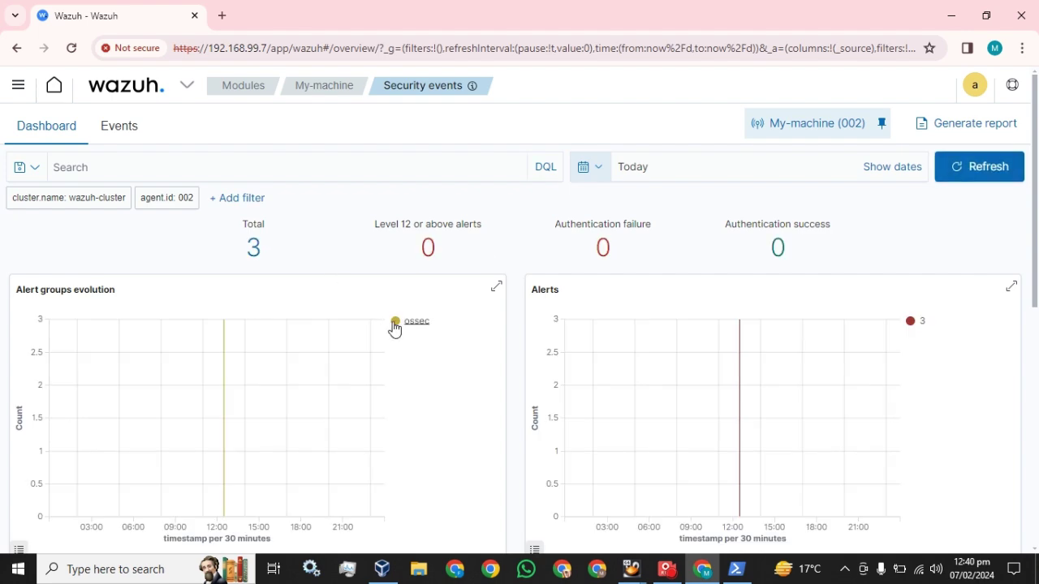
scroll(395, 329, "down", 6)
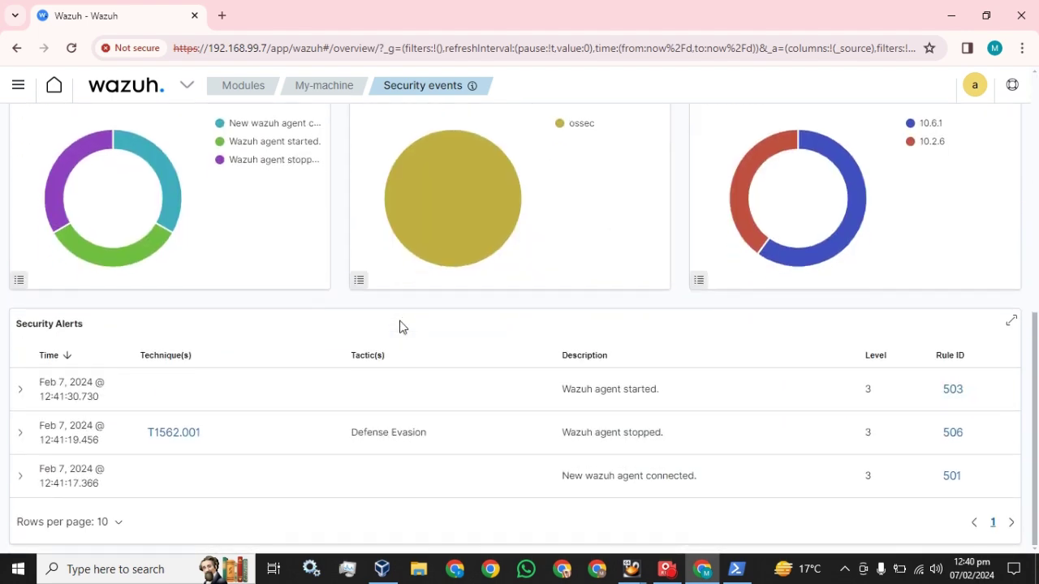
scroll(402, 329, "up", 6)
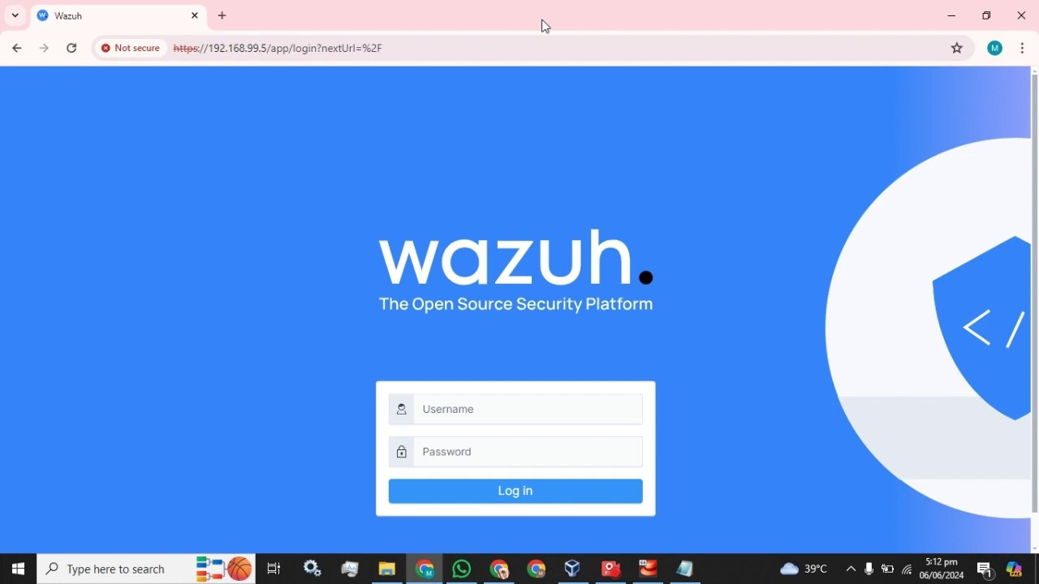
Step: Sign in as admin with the account password and dismiss the browser's password warning
left_click(468, 409)
type("admin")
key("Tab")
type("admin")
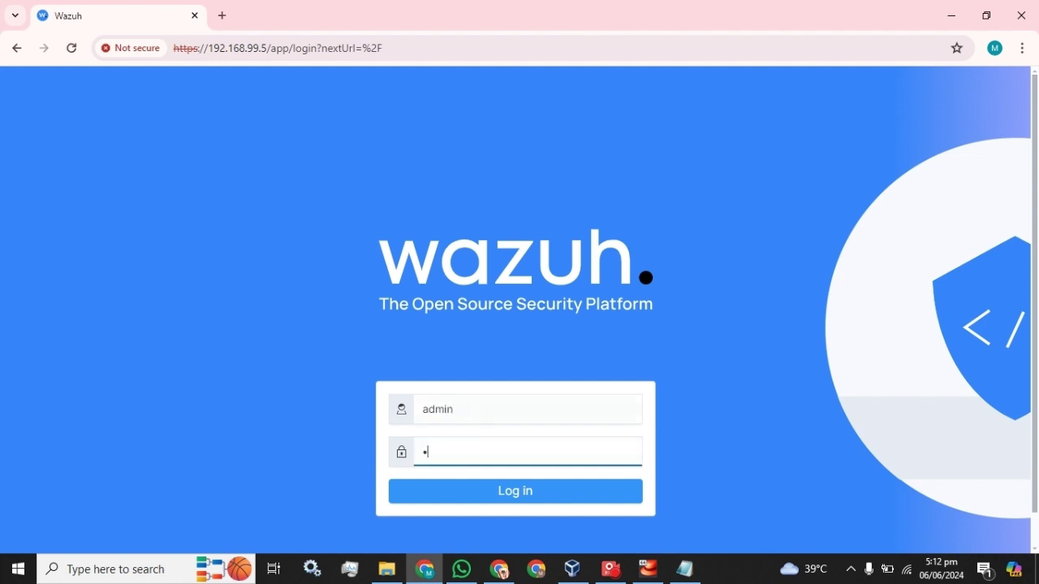
key("Return")
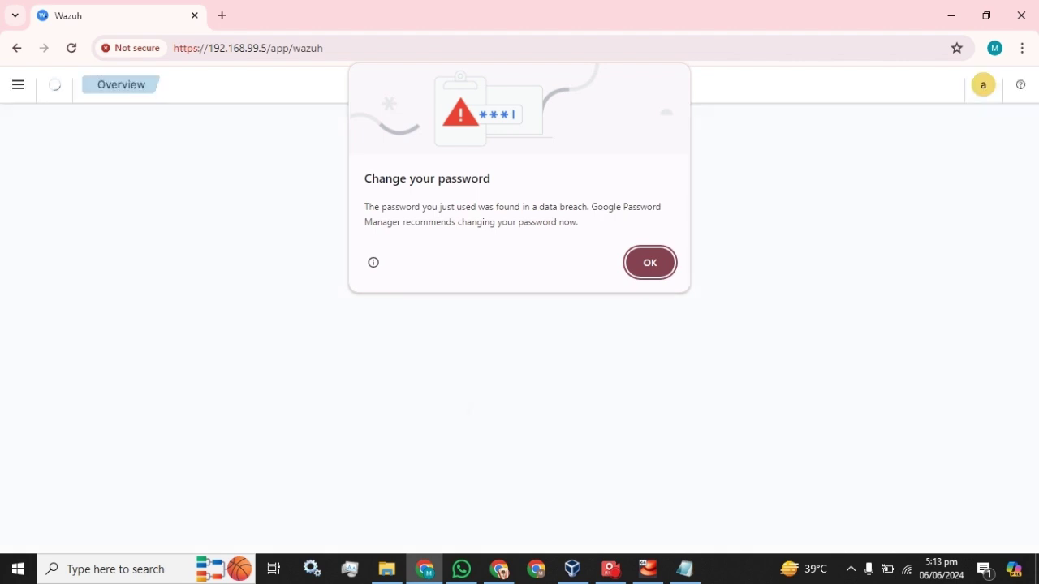
left_click(650, 263)
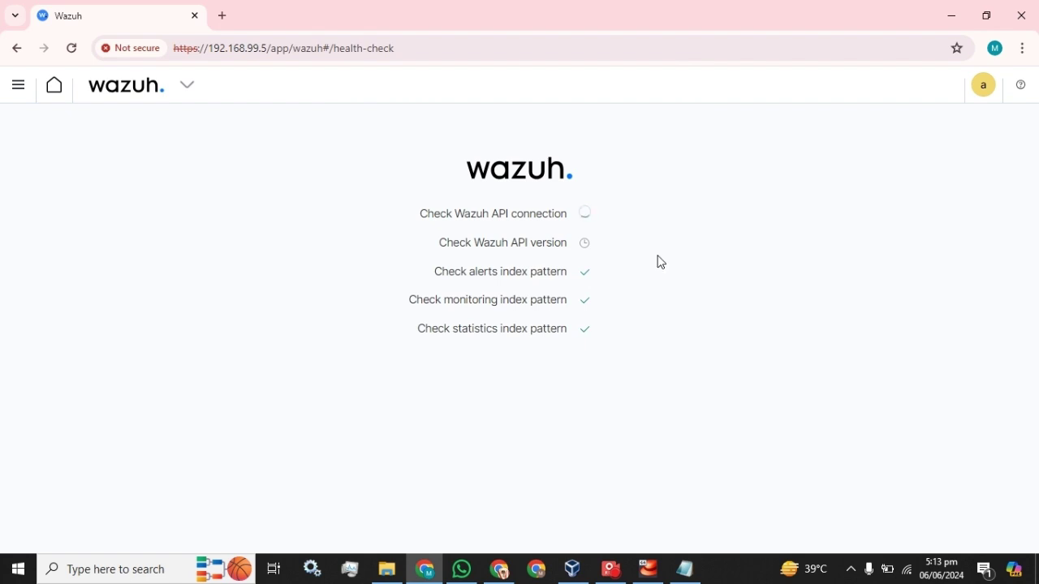
left_click(619, 572)
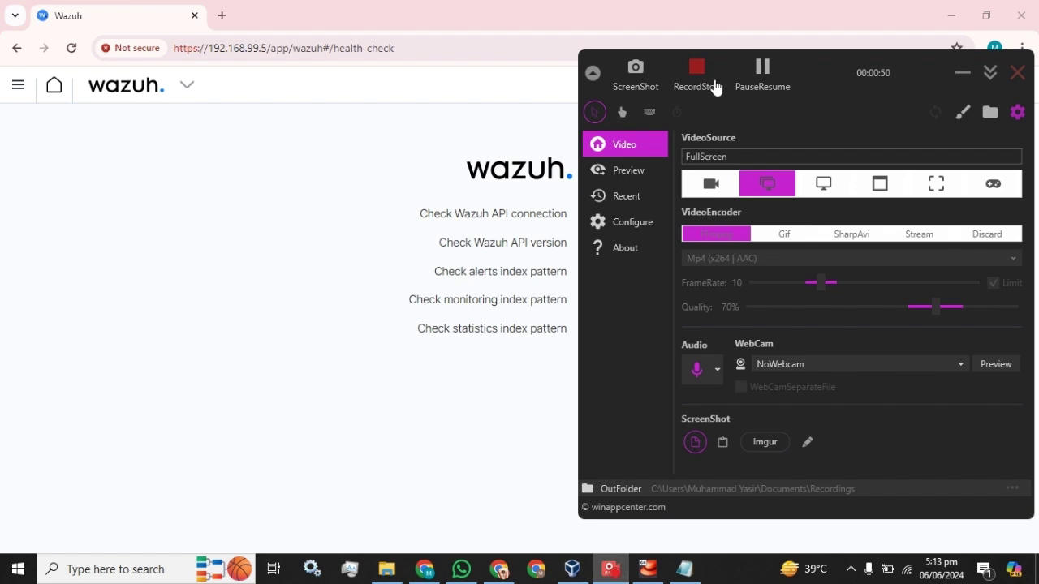
left_click(963, 73)
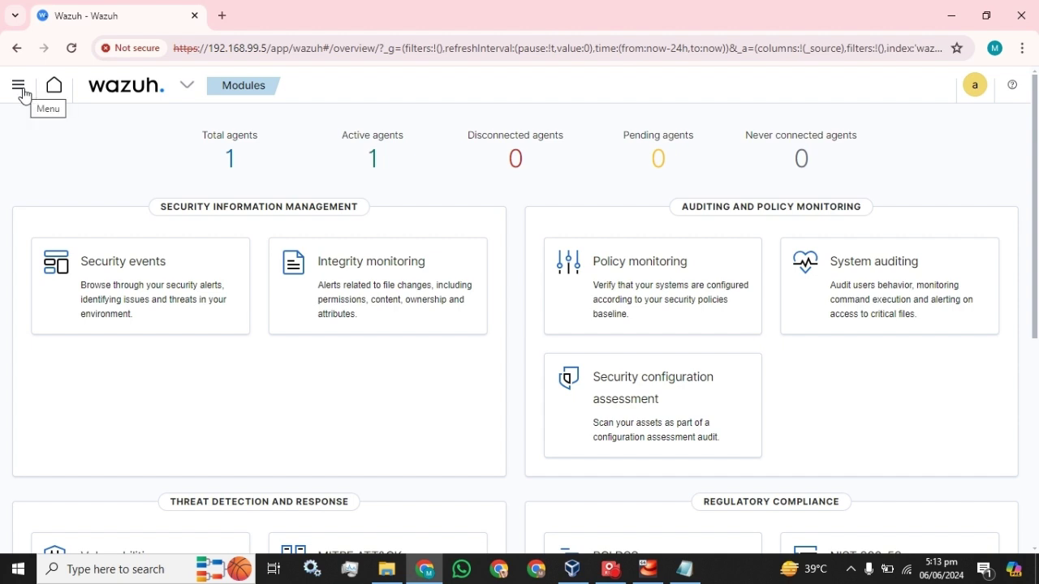
Step: From the navigation menu, collapse Recently viewed and open Security under OpenSearch Plugins
left_click(20, 88)
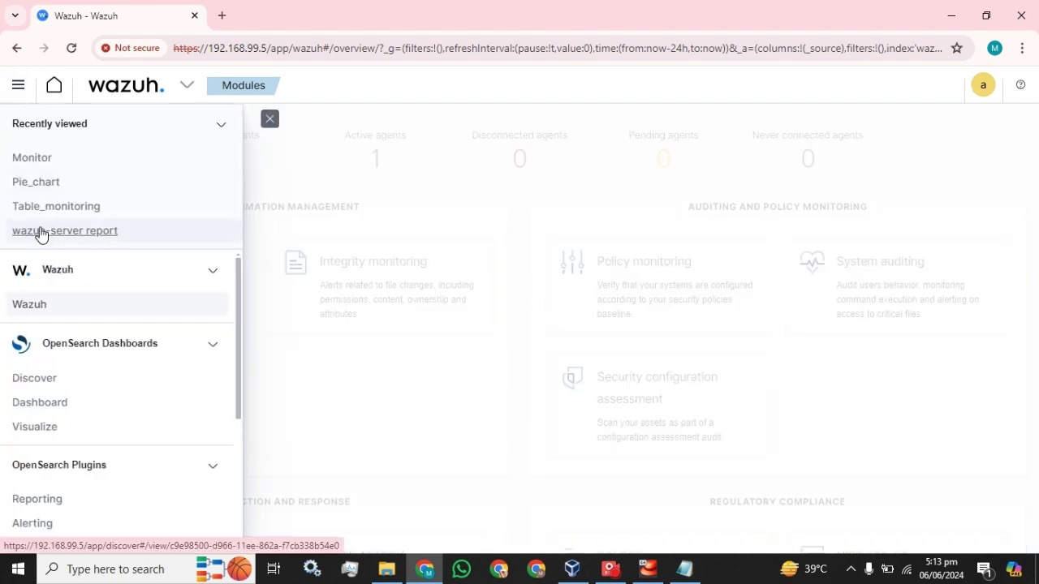
scroll(104, 318, "down", 3)
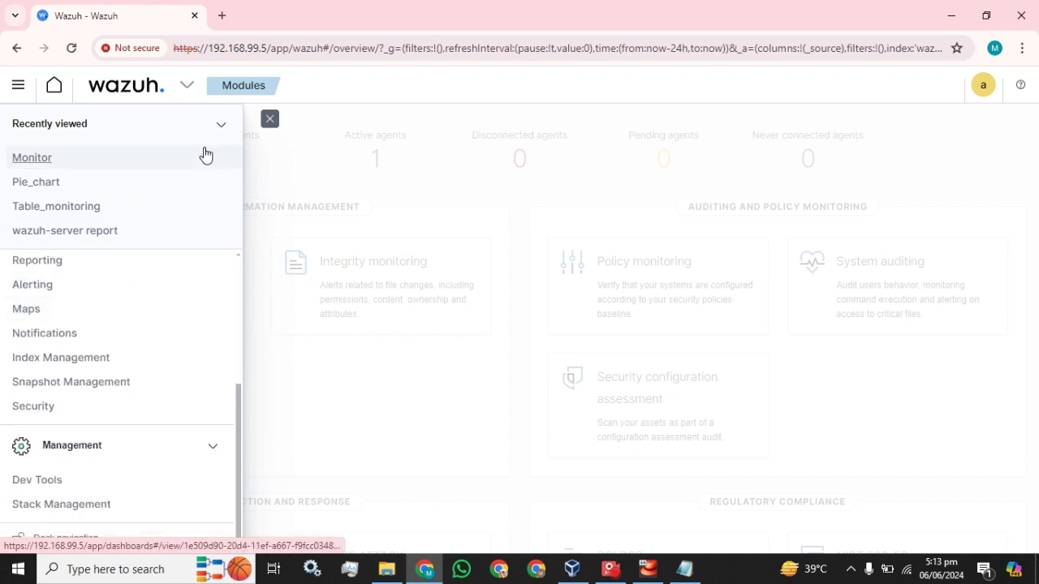
left_click(221, 128)
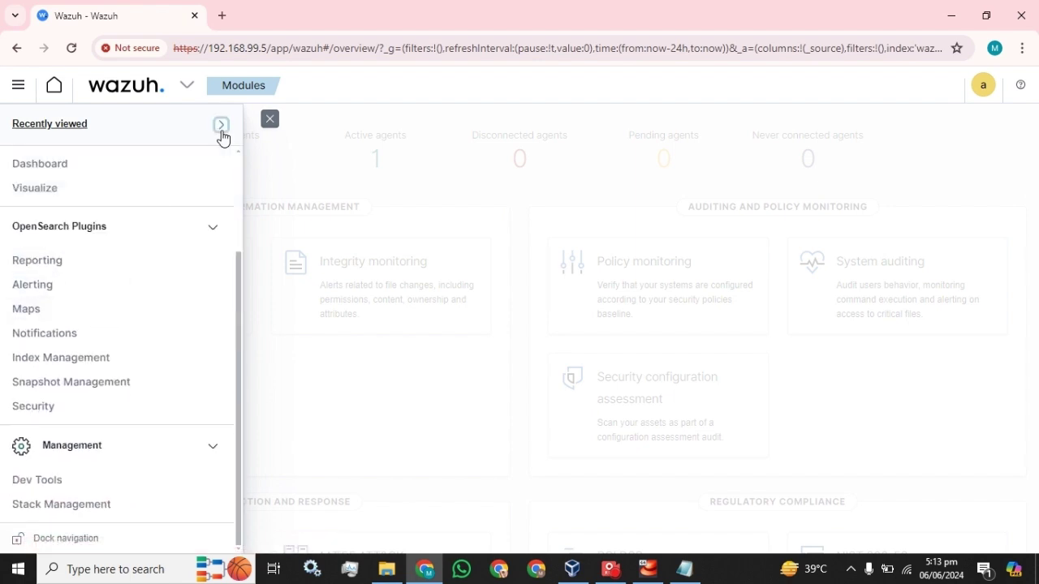
left_click(39, 406)
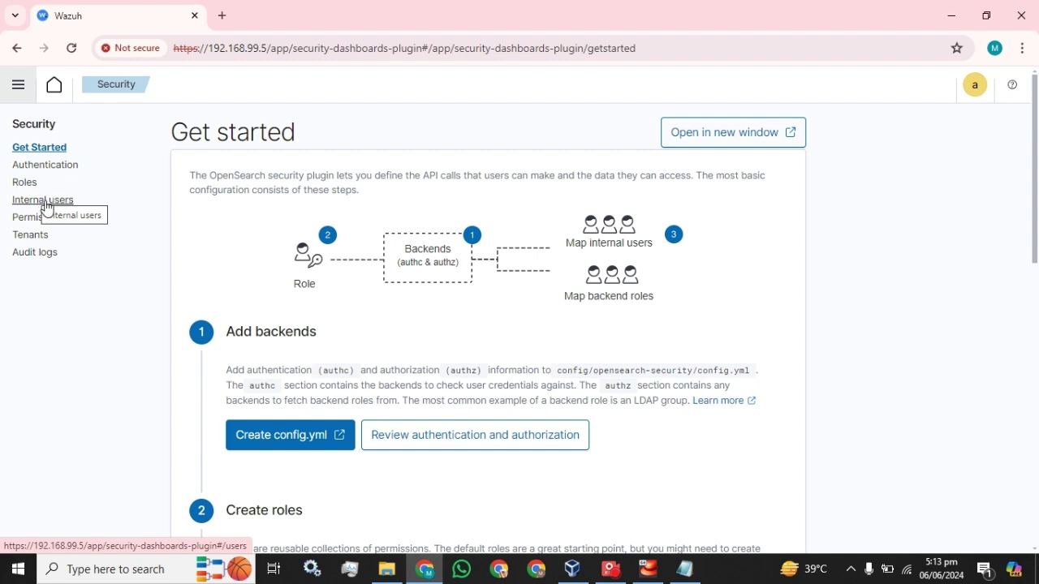
Step: Open the Internal users list and look through the seven existing users
left_click(45, 201)
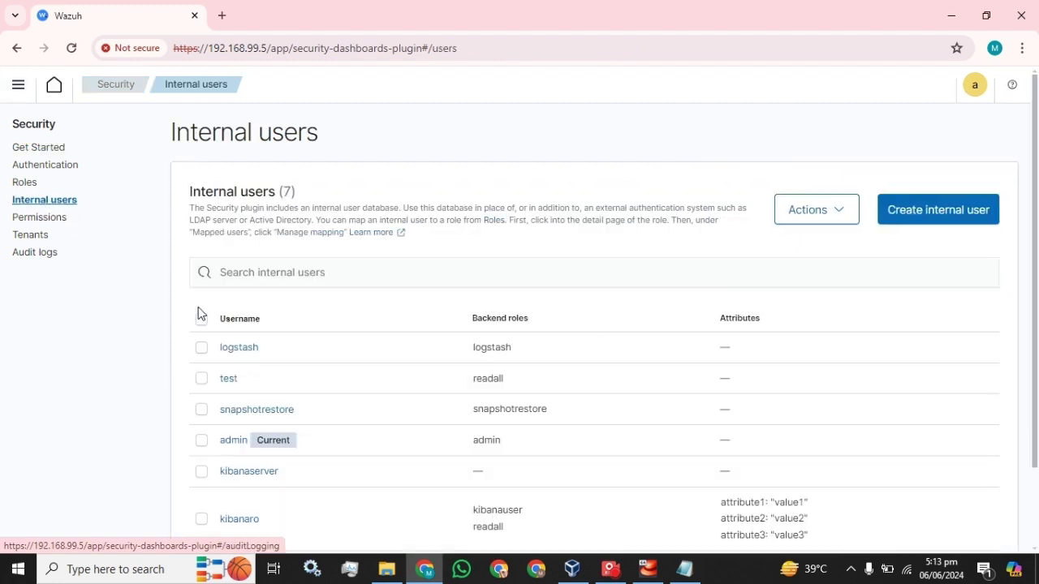
scroll(204, 325, "down", 2)
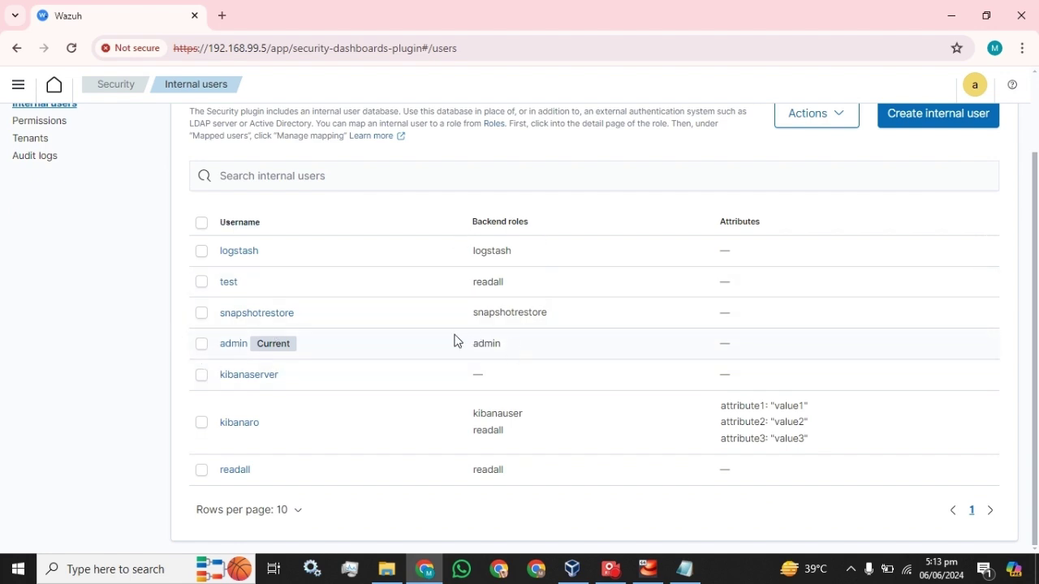
scroll(682, 264, "up", 2)
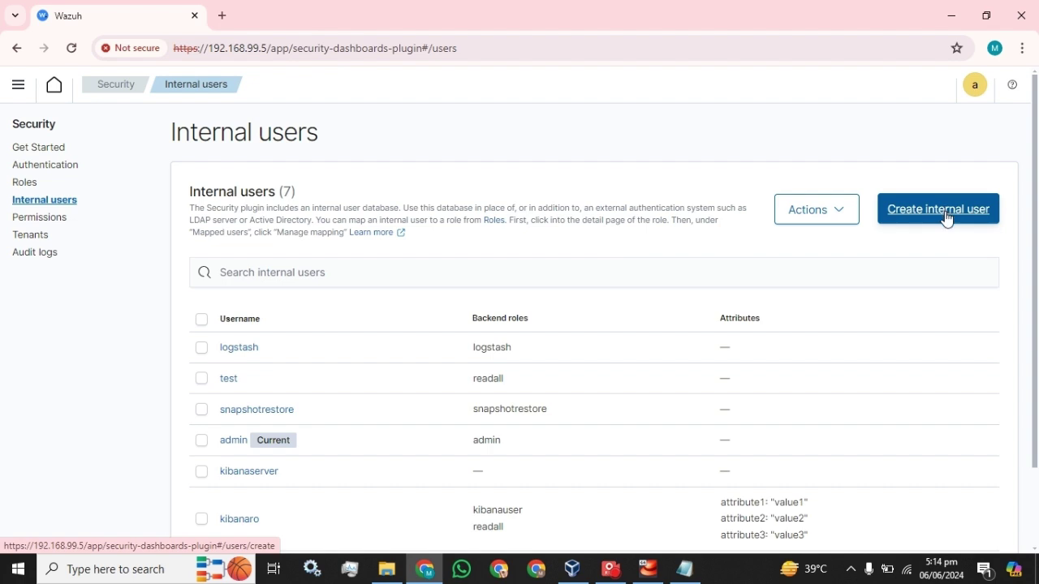
scroll(325, 362, "down", 1)
Step: Check the admin user's Actions menu without choosing anything, then start Create internal user
left_click(201, 364)
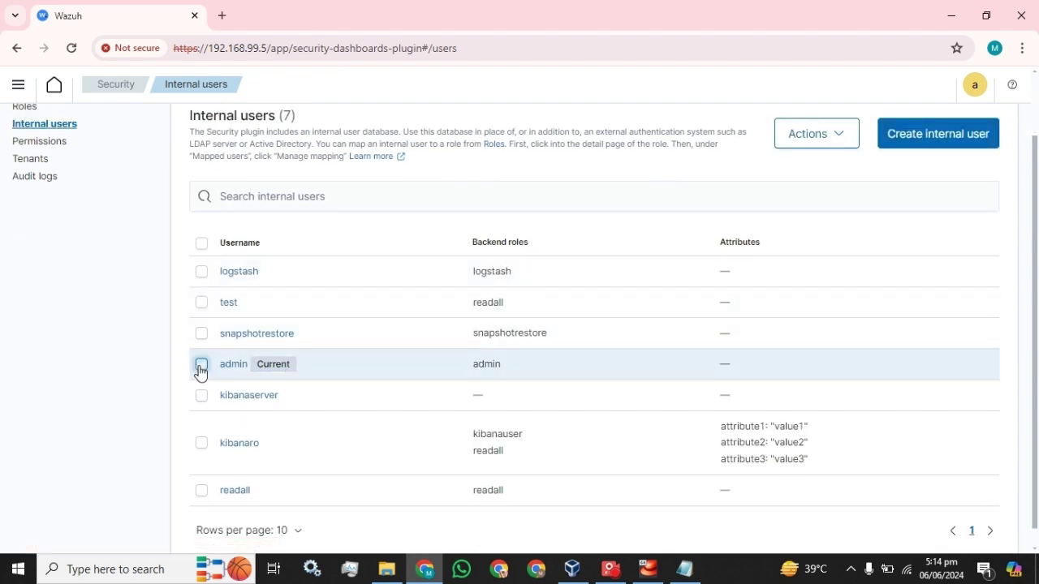
left_click(850, 135)
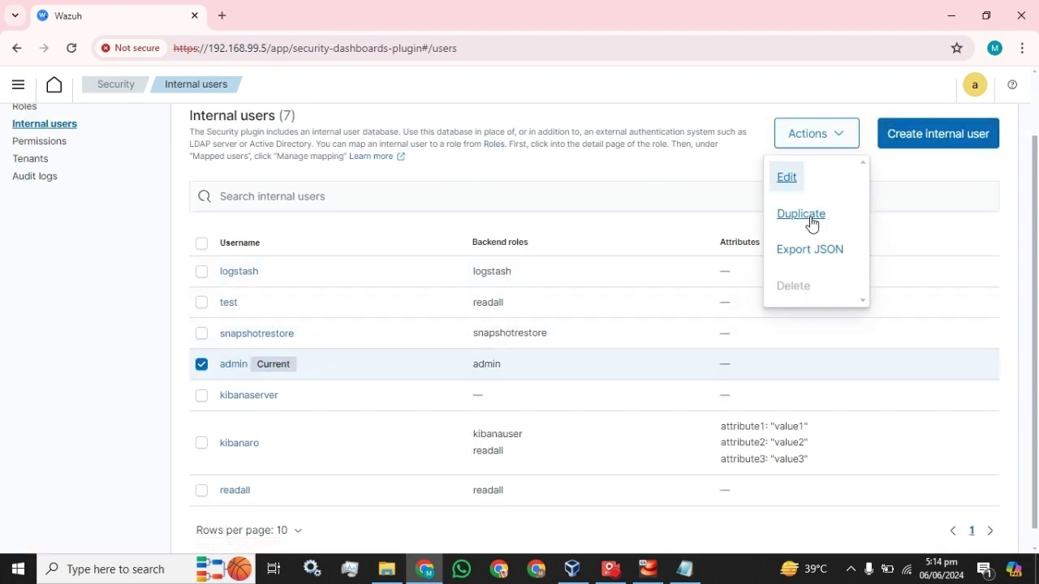
left_click(907, 160)
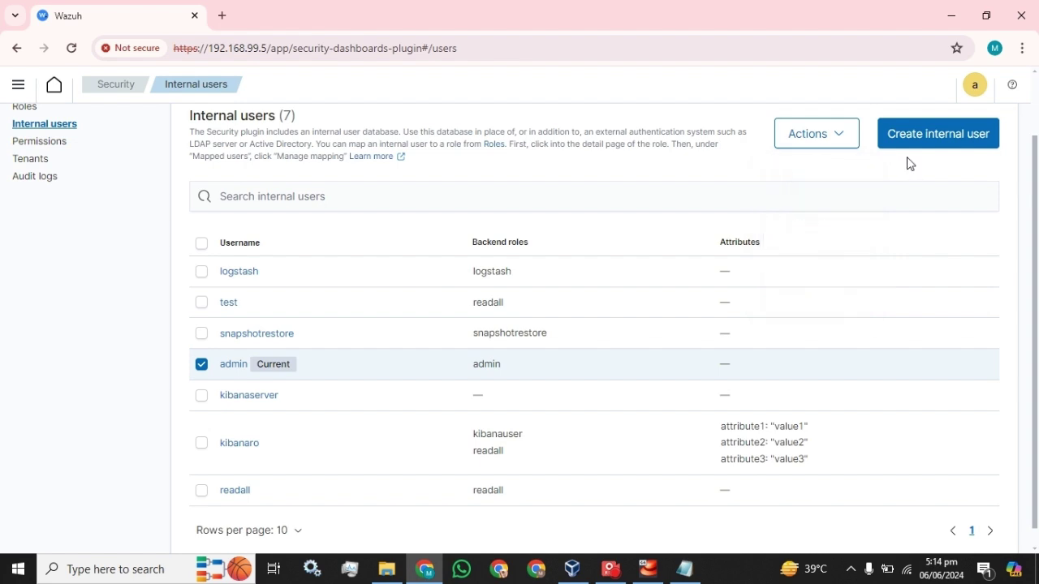
left_click(201, 366)
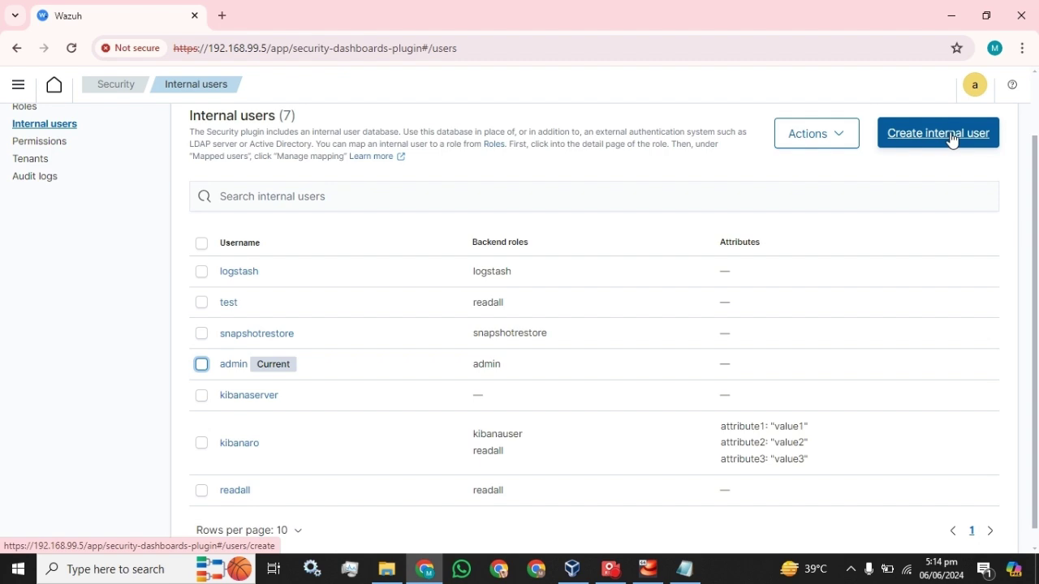
left_click(952, 141)
Step: Enter test as the new internal user's username
left_click(213, 215)
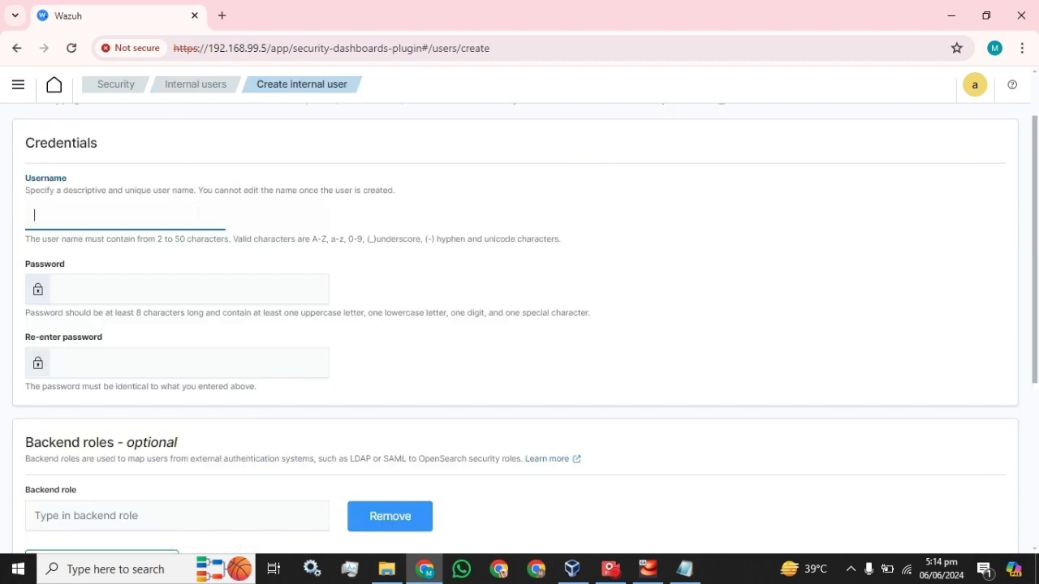
type("test")
scroll(199, 210, "down", 2)
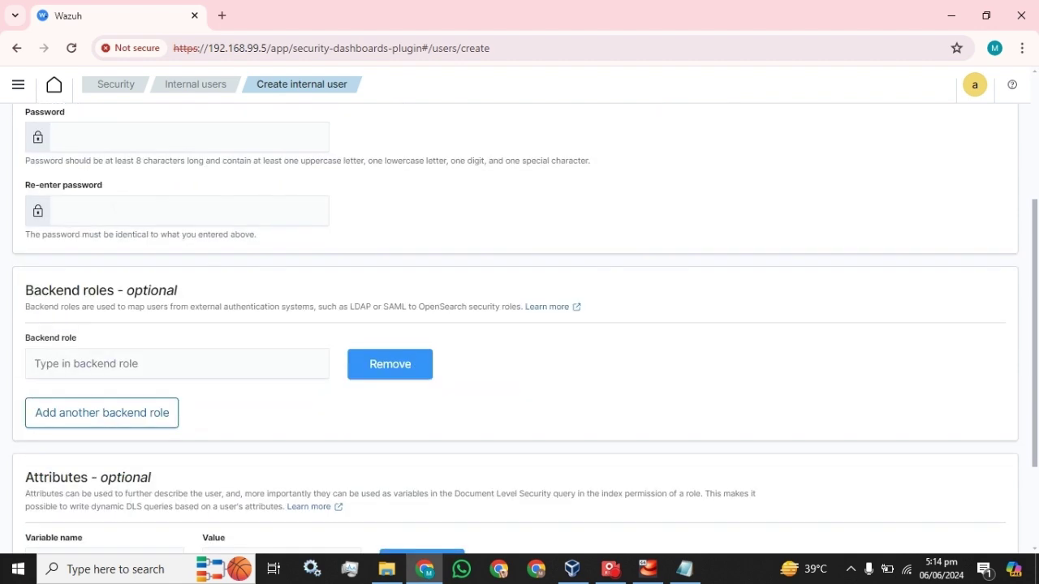
scroll(194, 213, "up", 1)
Step: Paste the password from the saved notes into both Password and Re-enter password fields
left_click(696, 566)
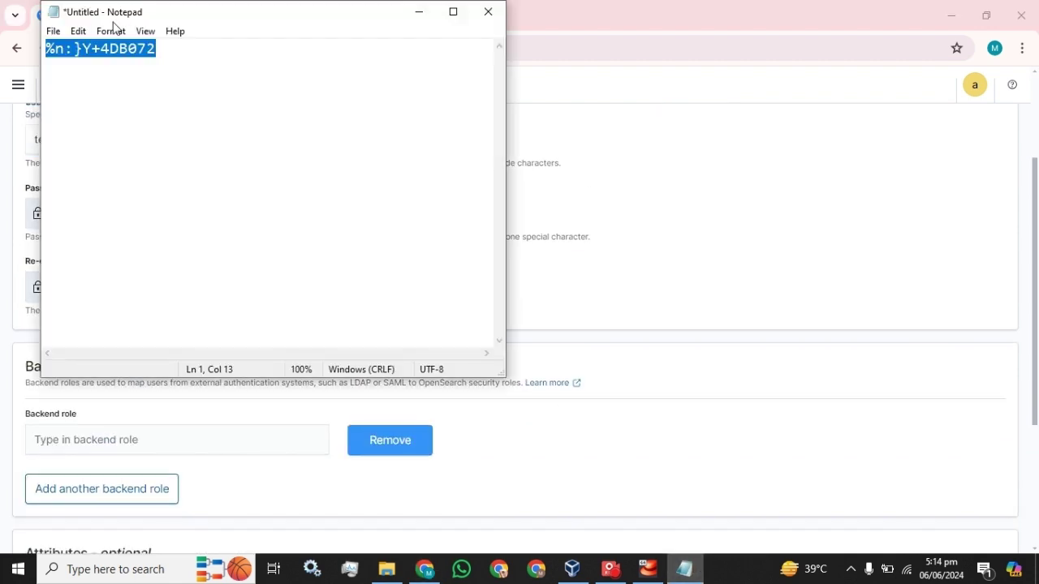
left_click(592, 26)
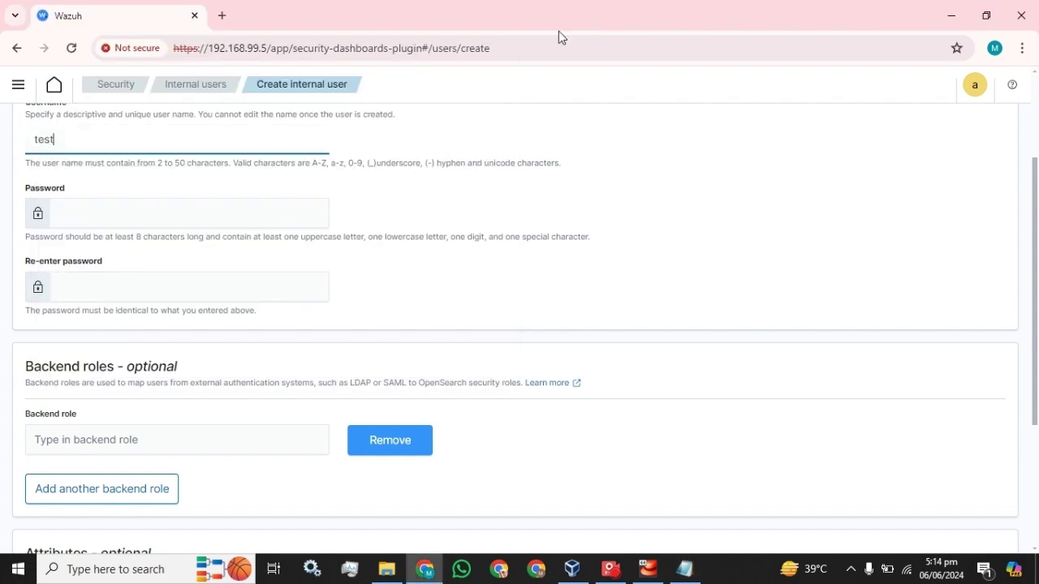
key("Tab")
key("ctrl+v")
key("Tab")
key("ctrl+v")
mouse_move(695, 568)
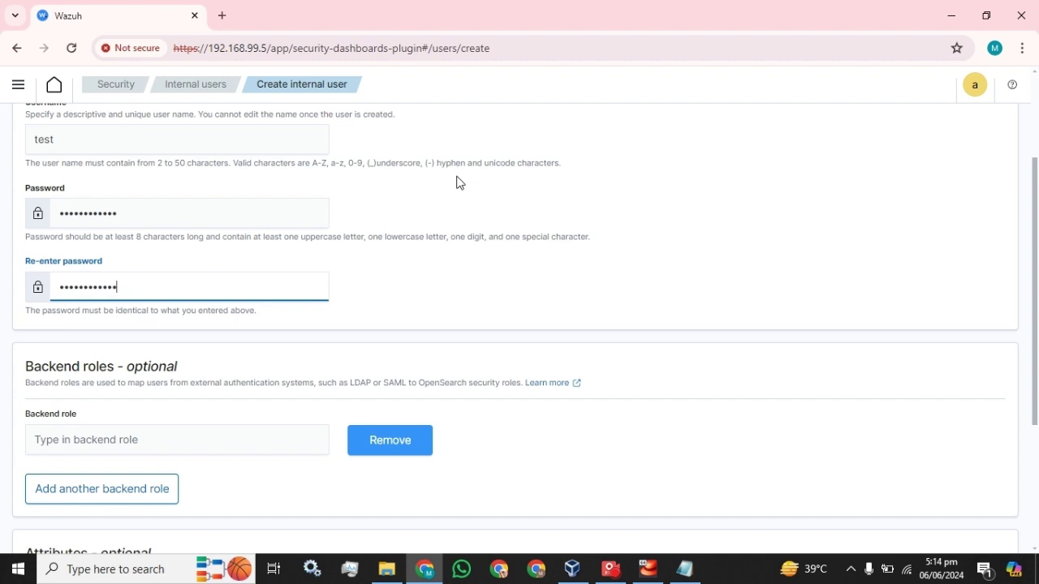
left_click_drag(568, 166, 160, 165)
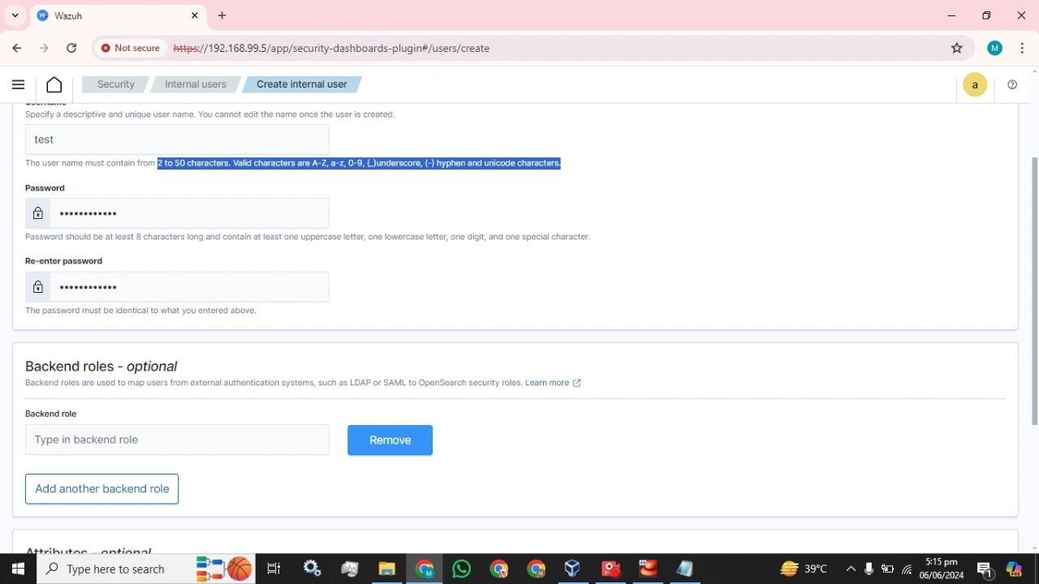
Step: Duplicate the Wazuh browser tab and go back to the form's Backend role field
right_click(136, 15)
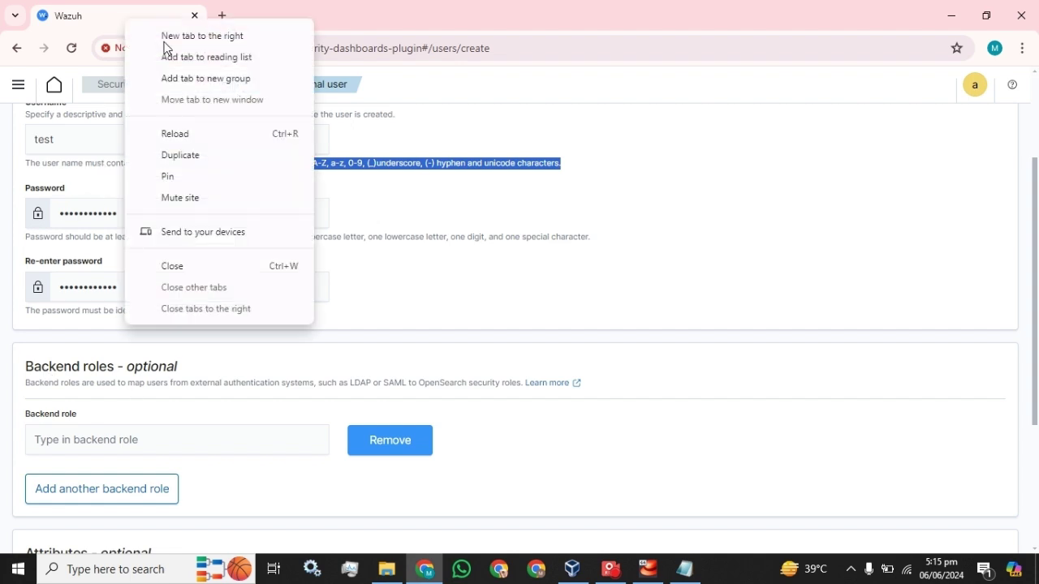
left_click(183, 155)
left_click(119, 14)
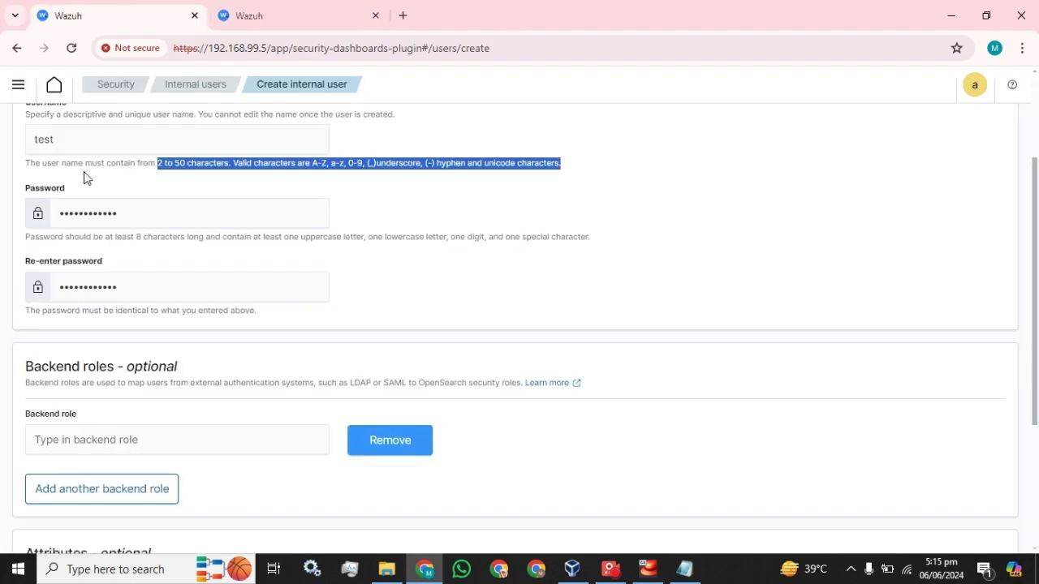
scroll(520, 324, "down", 3)
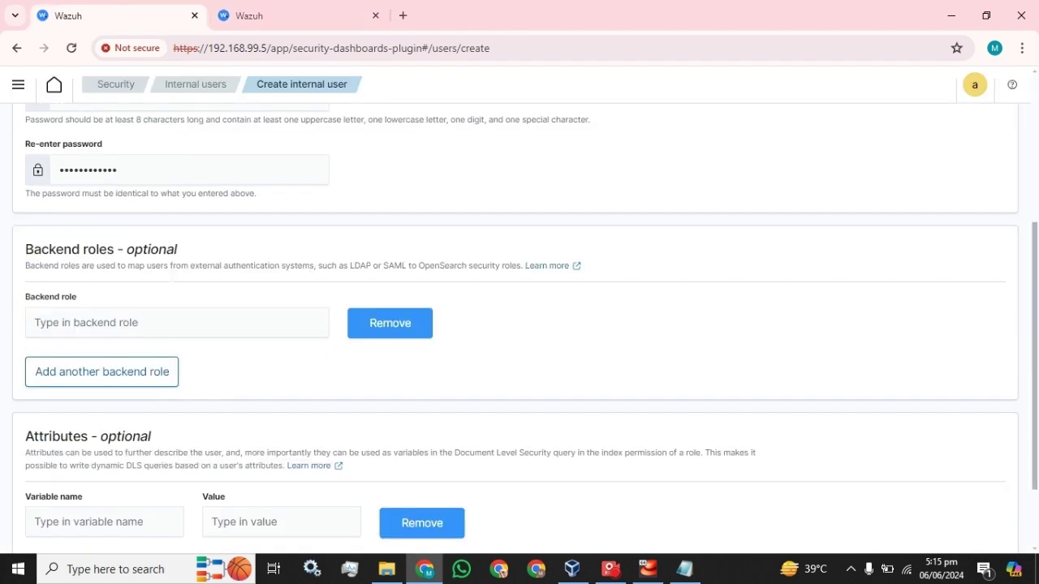
left_click(92, 287)
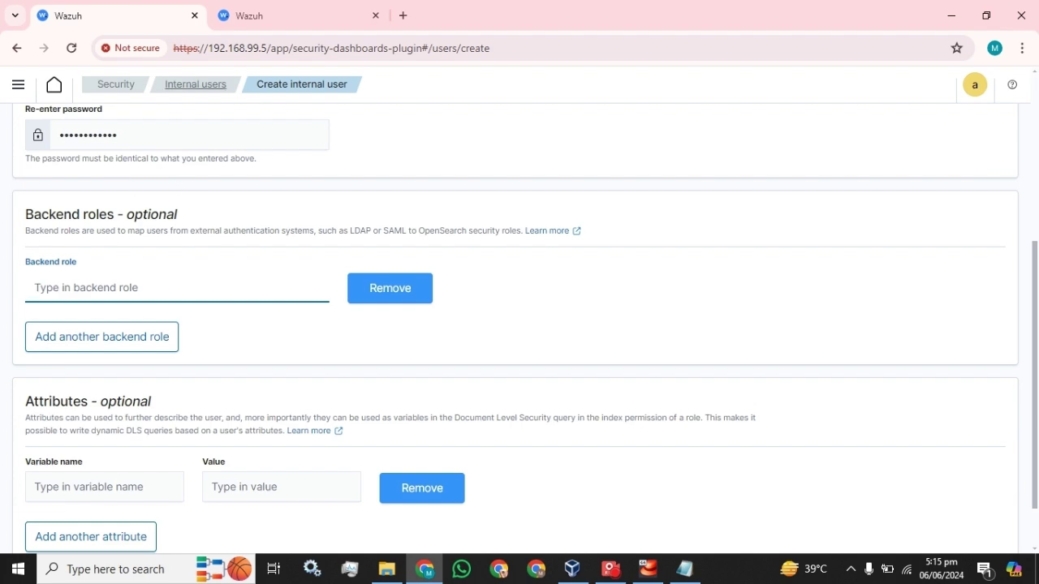
Step: In the duplicate tab, look up available backend role names under Security > Roles
left_click(288, 16)
left_click(112, 94)
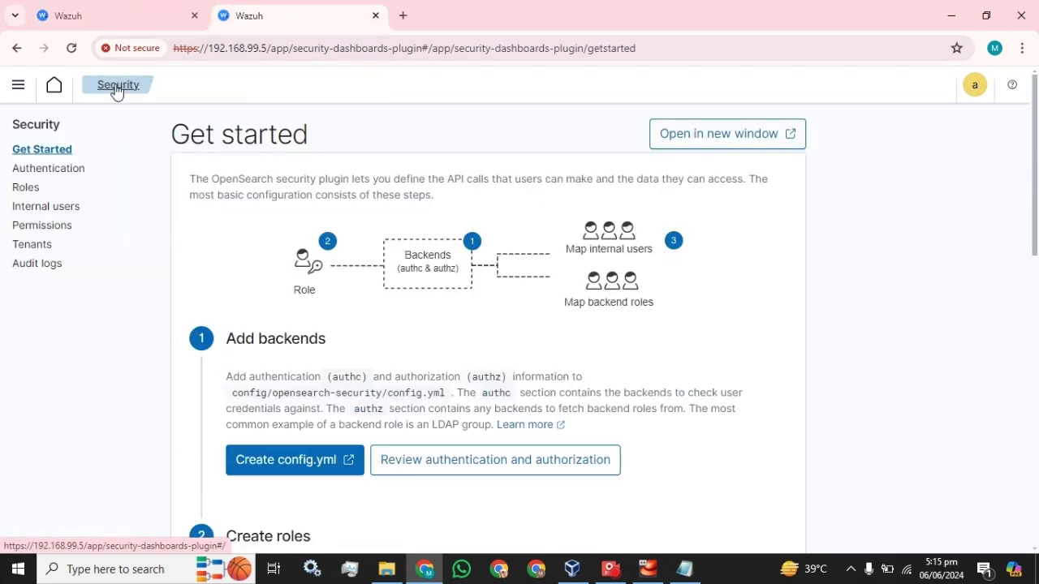
left_click(22, 192)
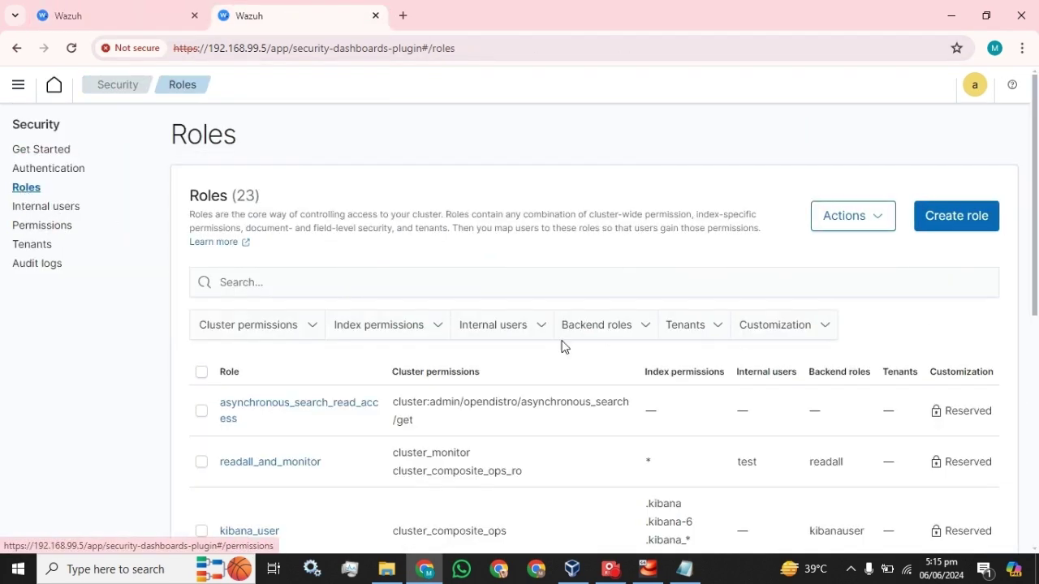
left_click(622, 327)
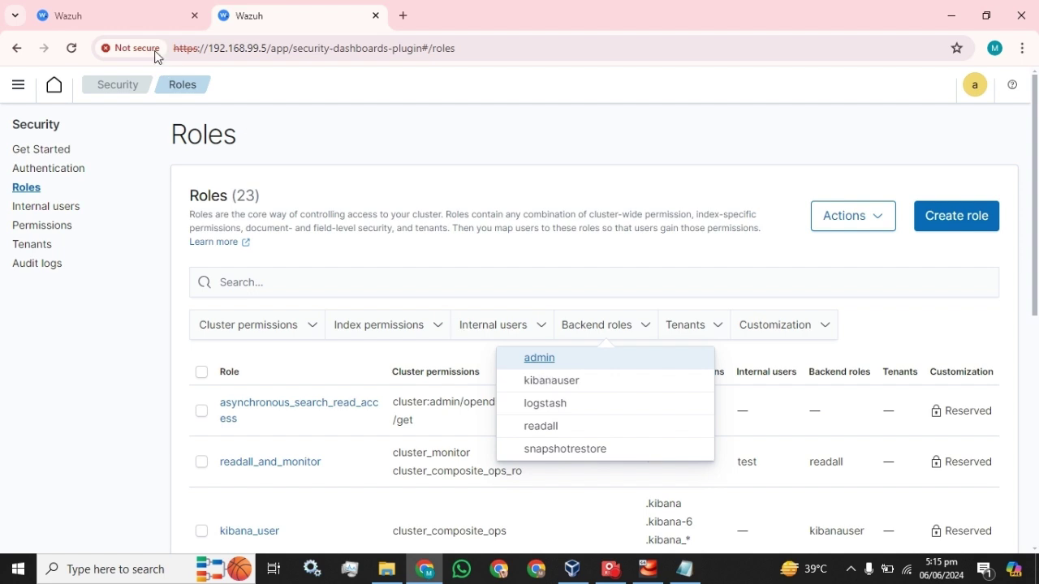
Step: Enter admin as the backend role and create the test user
left_click(127, 17)
type("a")
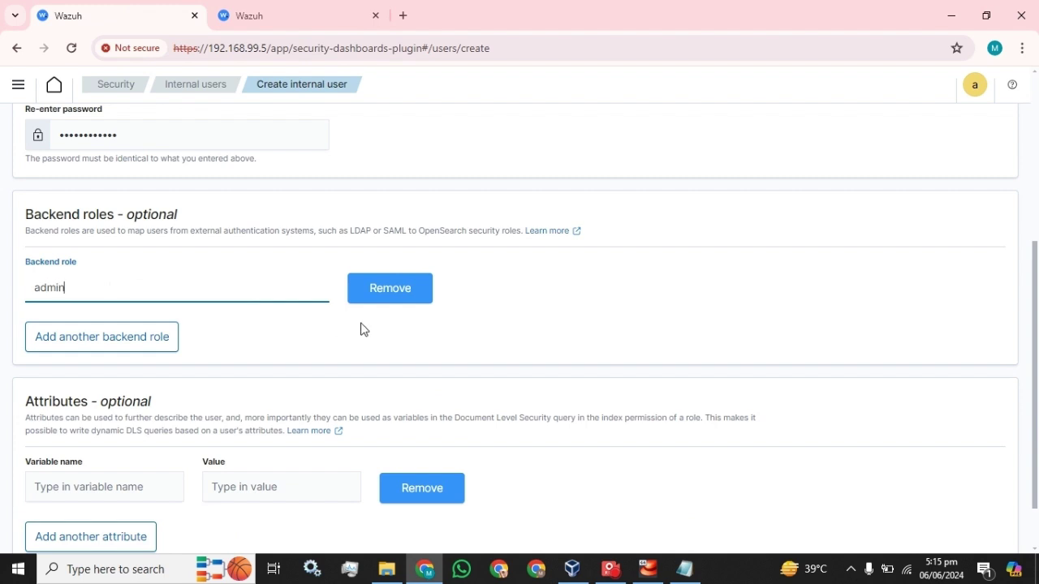
type("dmin")
scroll(362, 329, "down", 2)
left_click(983, 529)
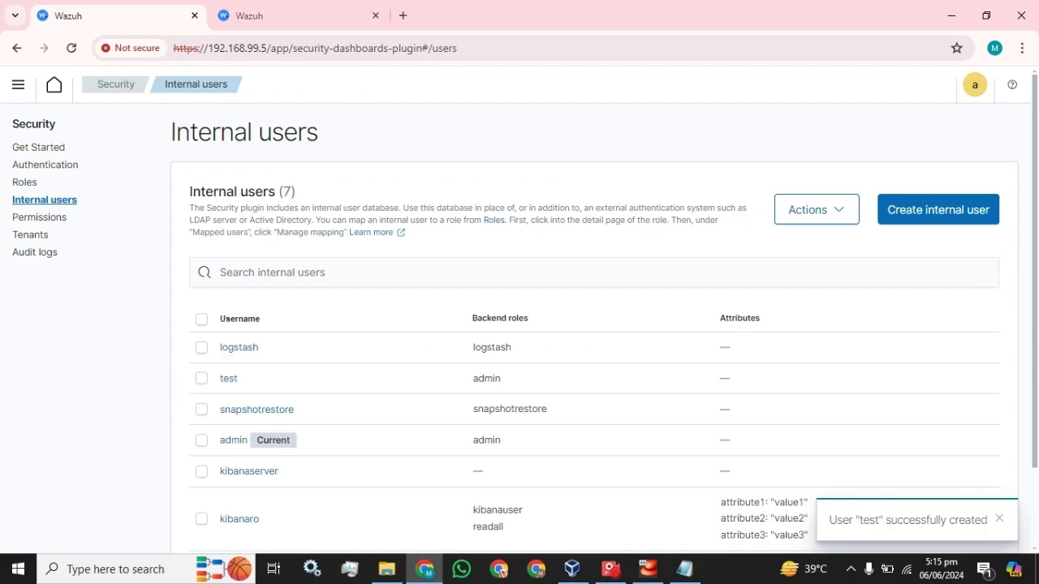
Step: Log out of the admin account from the account menu
left_click_drag(244, 382, 214, 383)
left_click(976, 90)
left_click(906, 234)
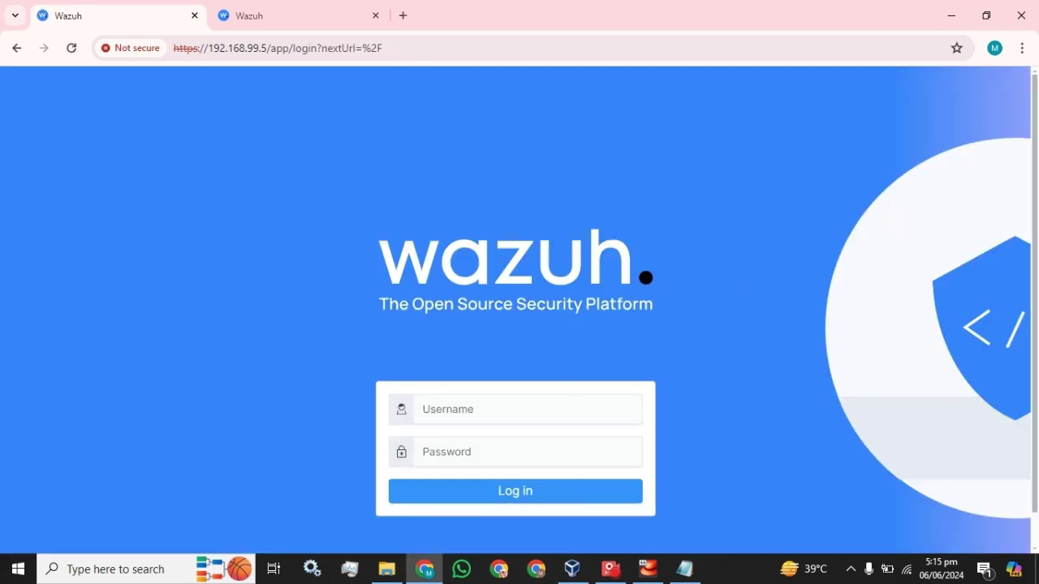
Step: Log in as test with the password pasted from Notepad, then open the account menu
left_click(509, 403)
type("test")
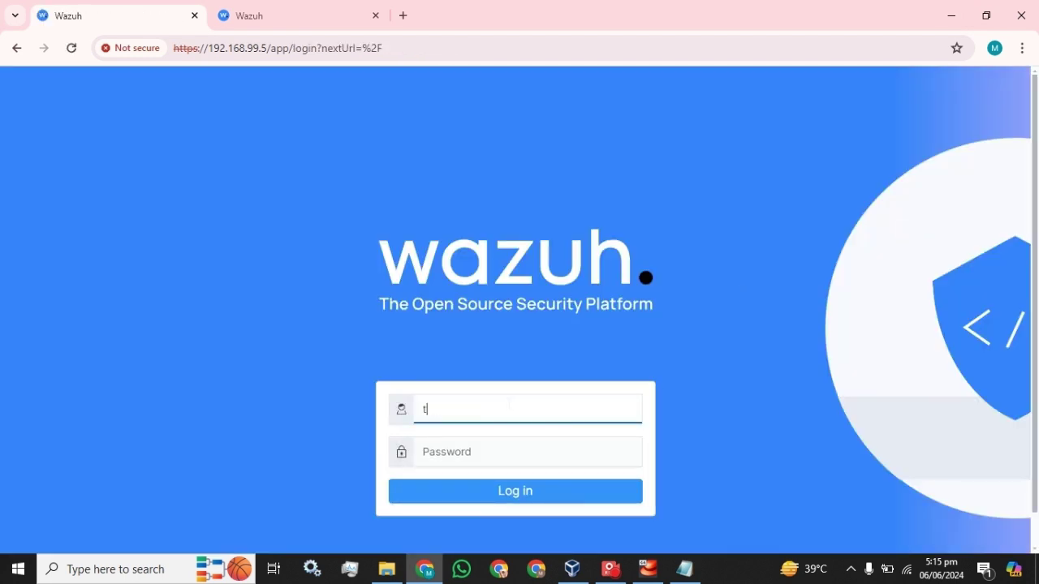
left_click(684, 569)
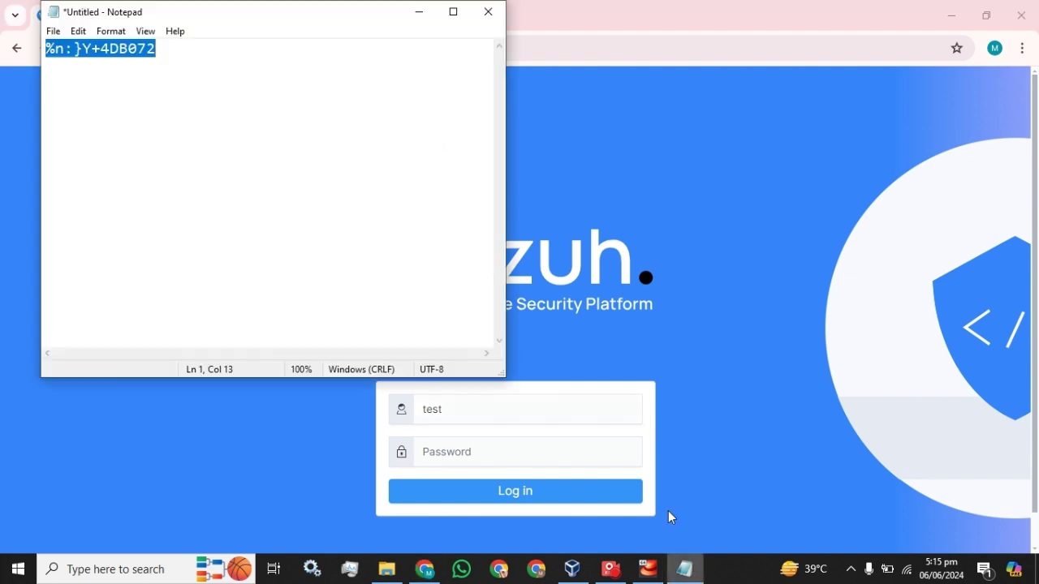
left_click(590, 7)
left_click(404, 445)
key("ctrl+v")
left_click(489, 505)
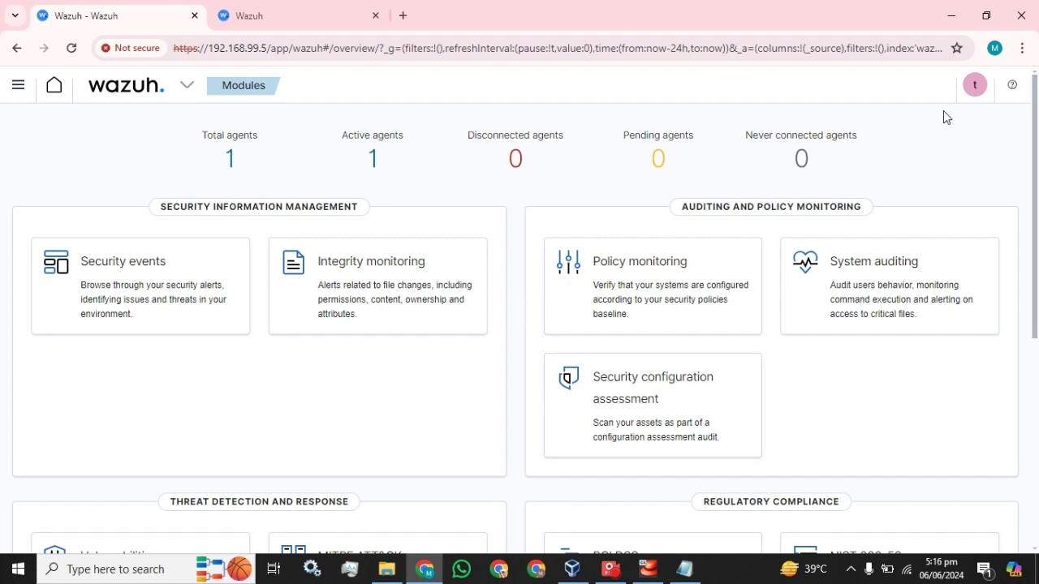
left_click(977, 86)
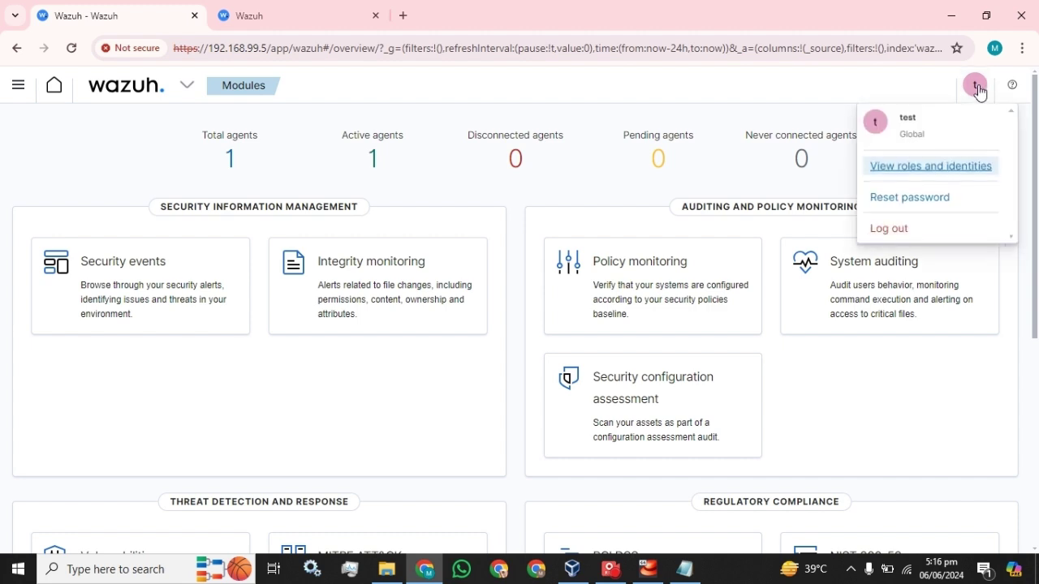
Step: Open and cancel Reset password, then go to Security > Internal users
left_click(909, 197)
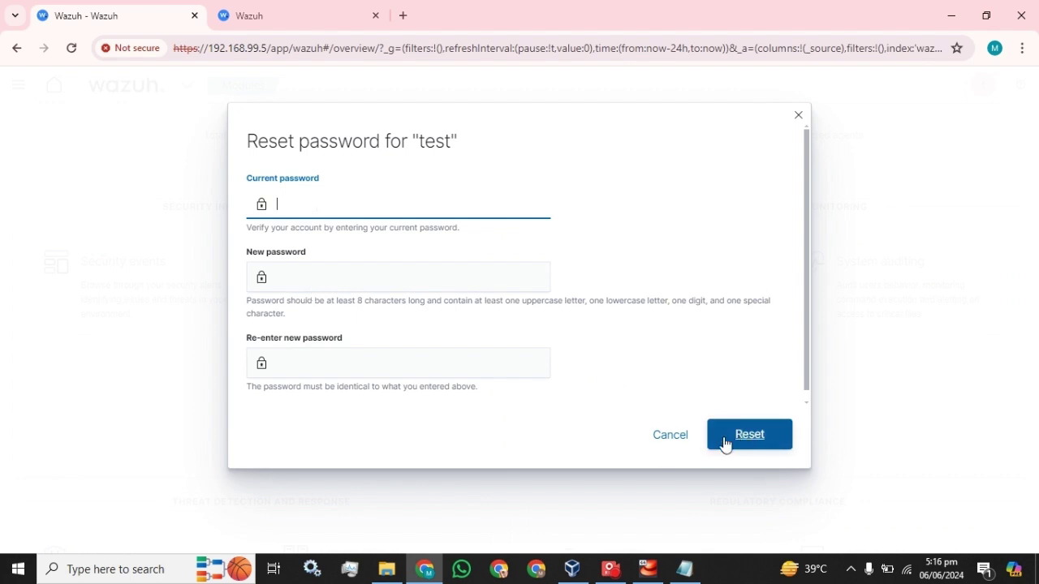
left_click(670, 436)
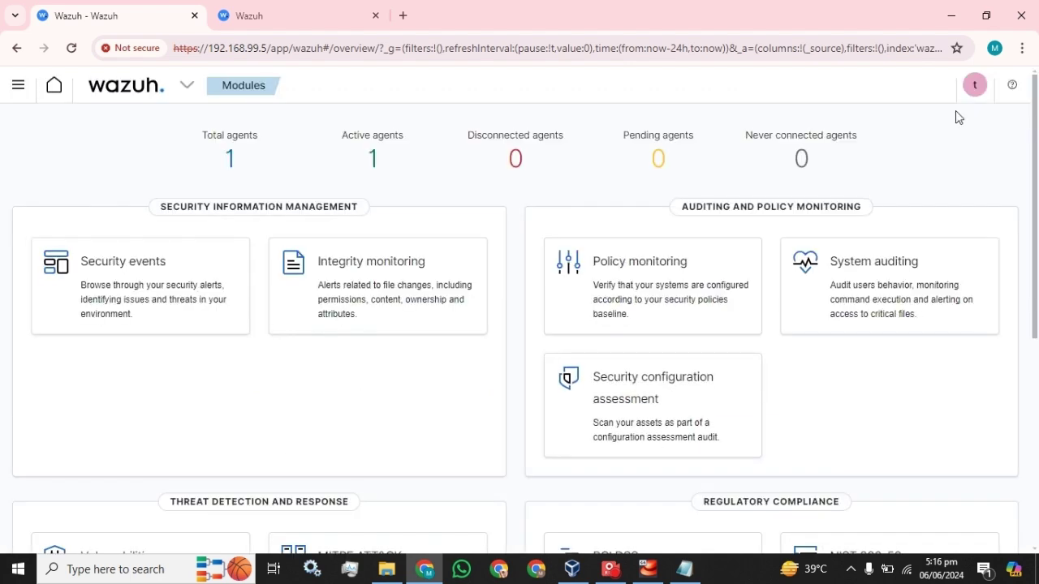
left_click(19, 85)
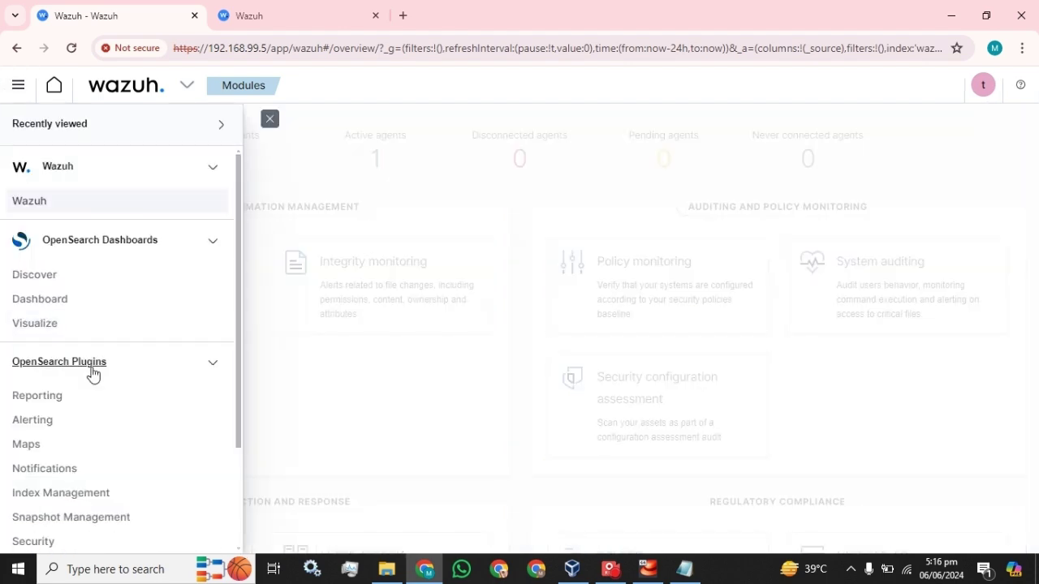
scroll(92, 375, "down", 2)
left_click(34, 406)
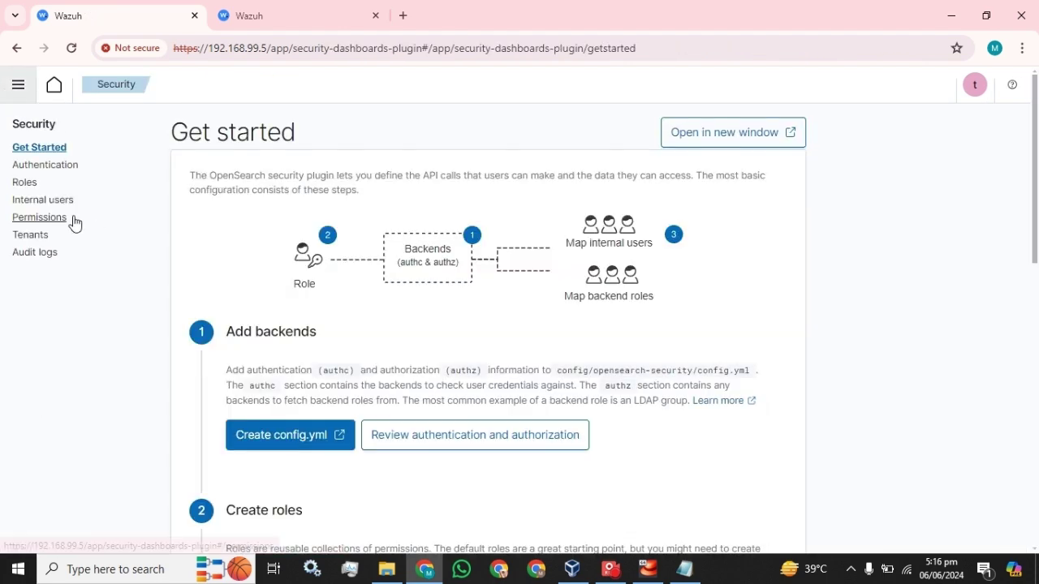
left_click(53, 203)
Step: Tick the test user's row in the Internal users list
scroll(362, 364, "down", 2)
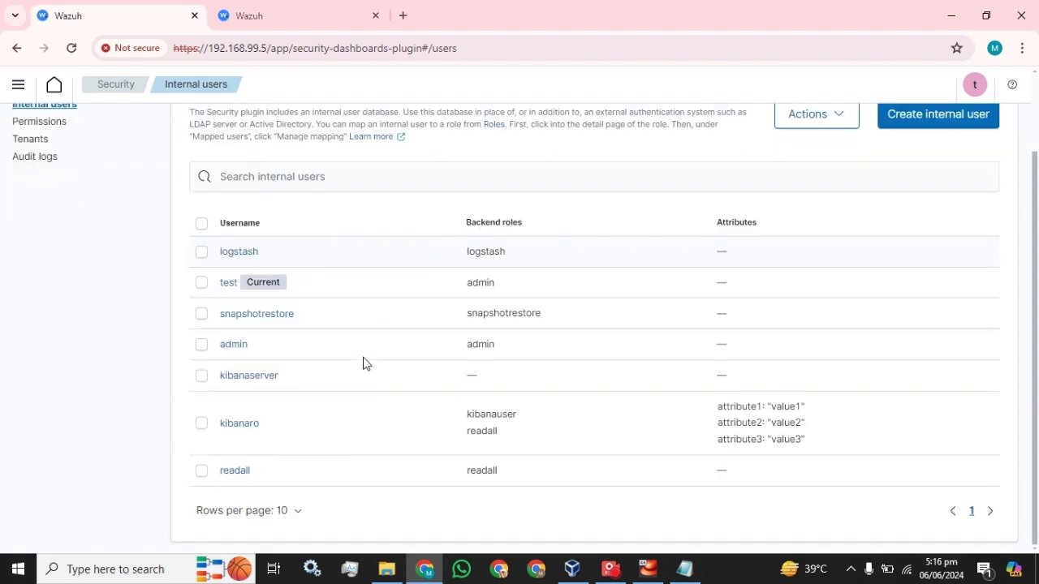
left_click(201, 281)
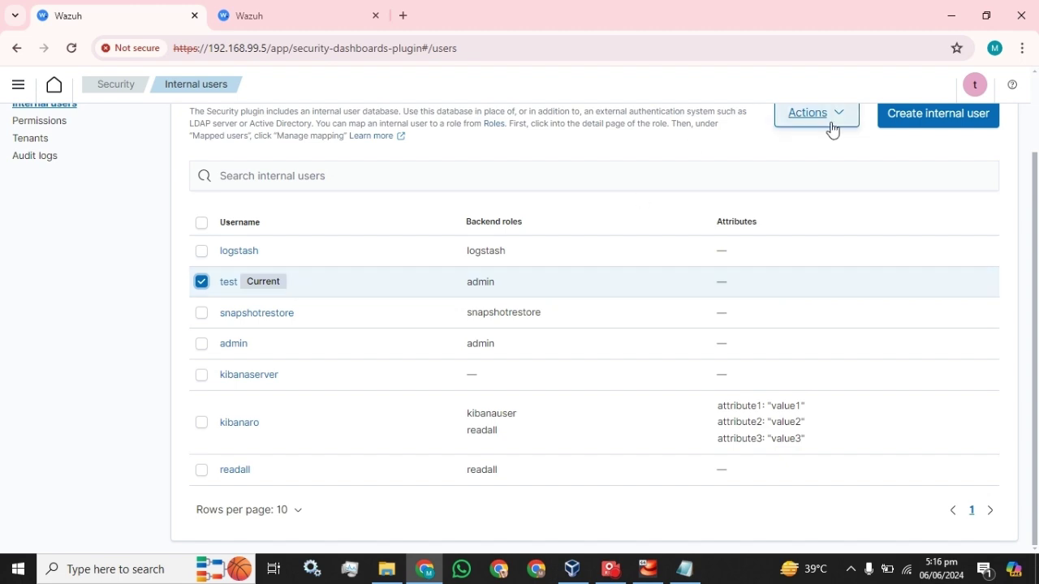
scroll(820, 232, "up", 1)
Step: Duplicate the test user through Actions, keeping the name test_copy
left_click(845, 205)
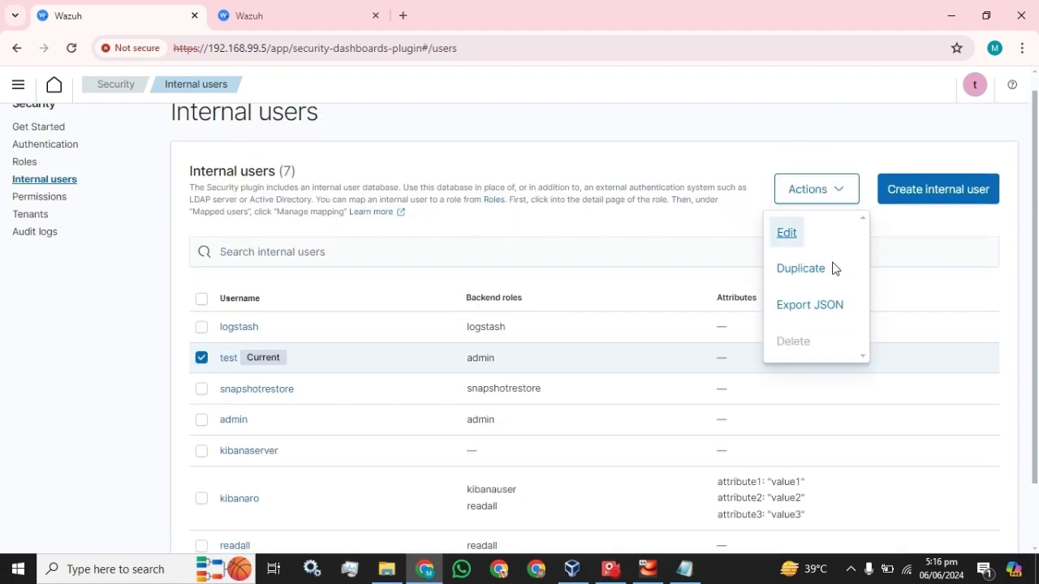
left_click(801, 269)
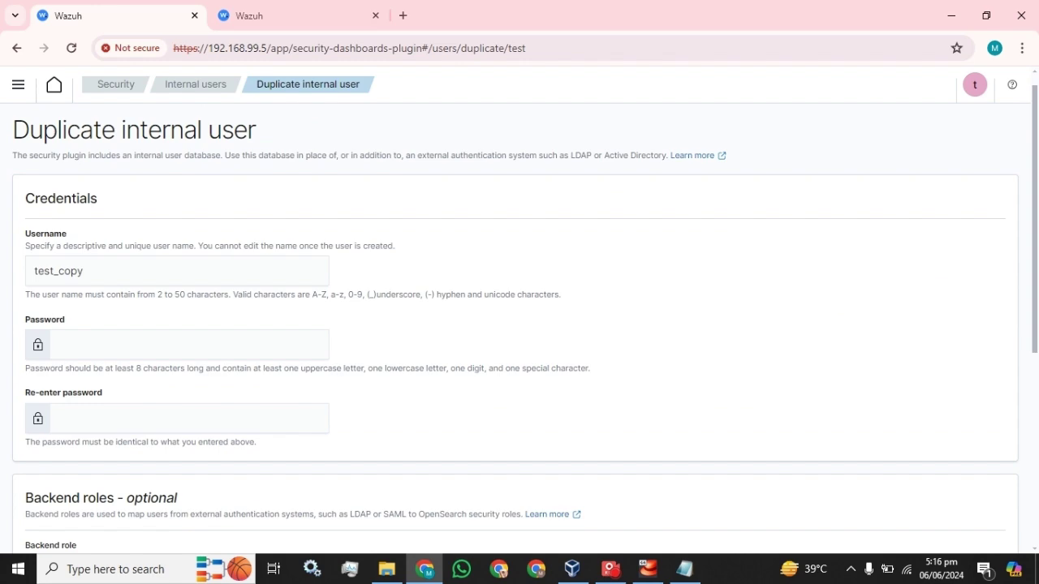
scroll(146, 313, "down", 2)
scroll(154, 291, "up", 2)
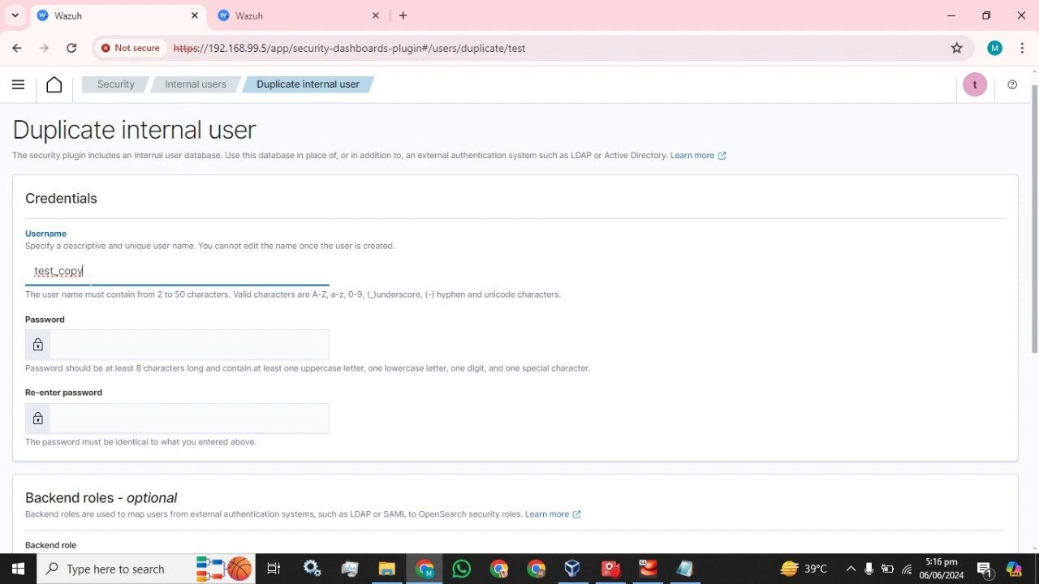
Step: Paste the password into both password fields and create test_copy
key("Tab")
key("ctrl+v")
key("Tab")
key("ctrl+v")
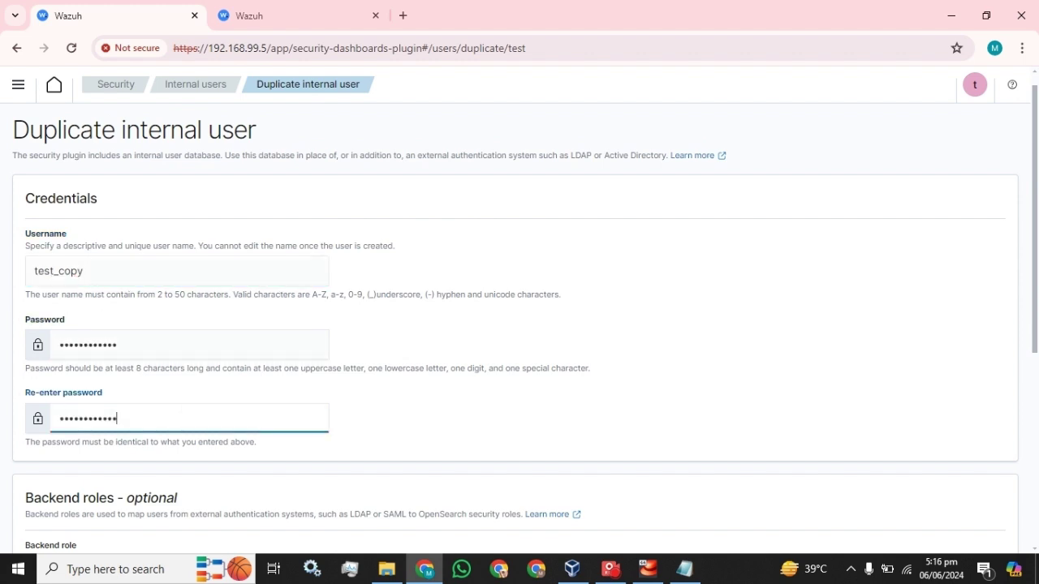
scroll(336, 387, "down", 3)
scroll(130, 231, "up", 3)
scroll(79, 366, "down", 3)
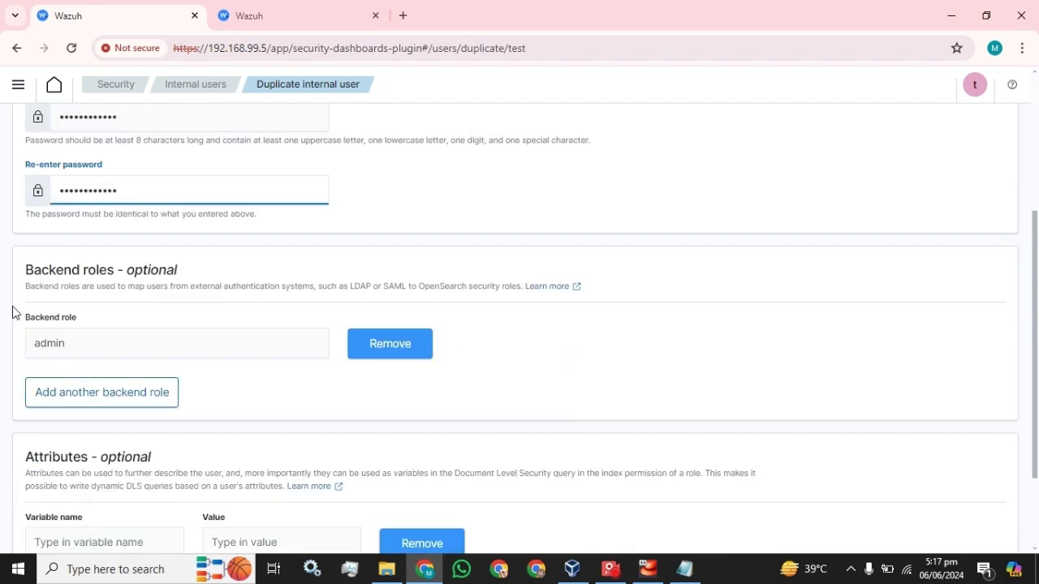
scroll(243, 366, "down", 2)
left_click(976, 526)
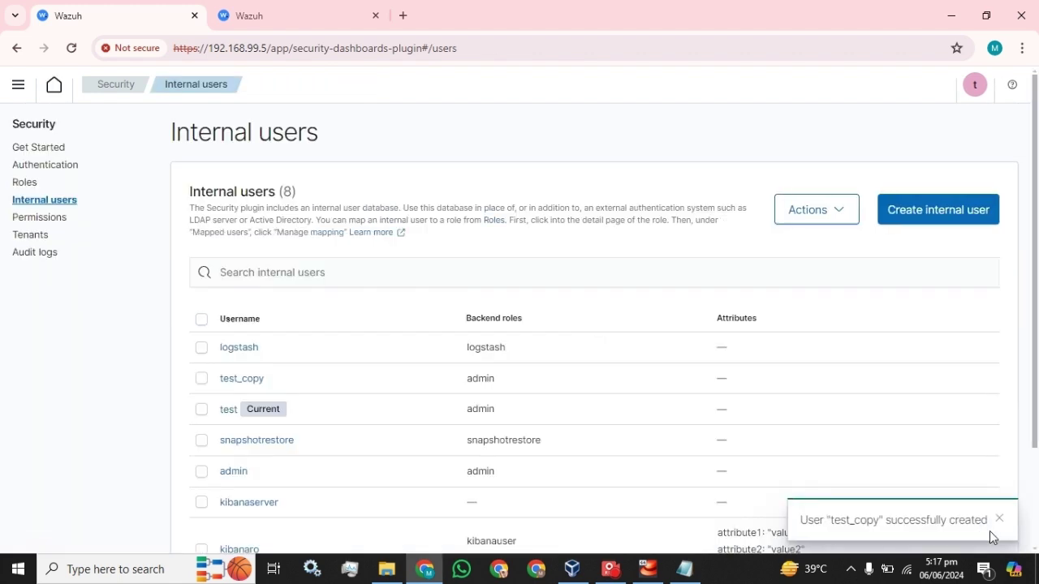
Step: Log out of the test account and sign back in as test_copy with the password saved in Notepad
left_click(974, 90)
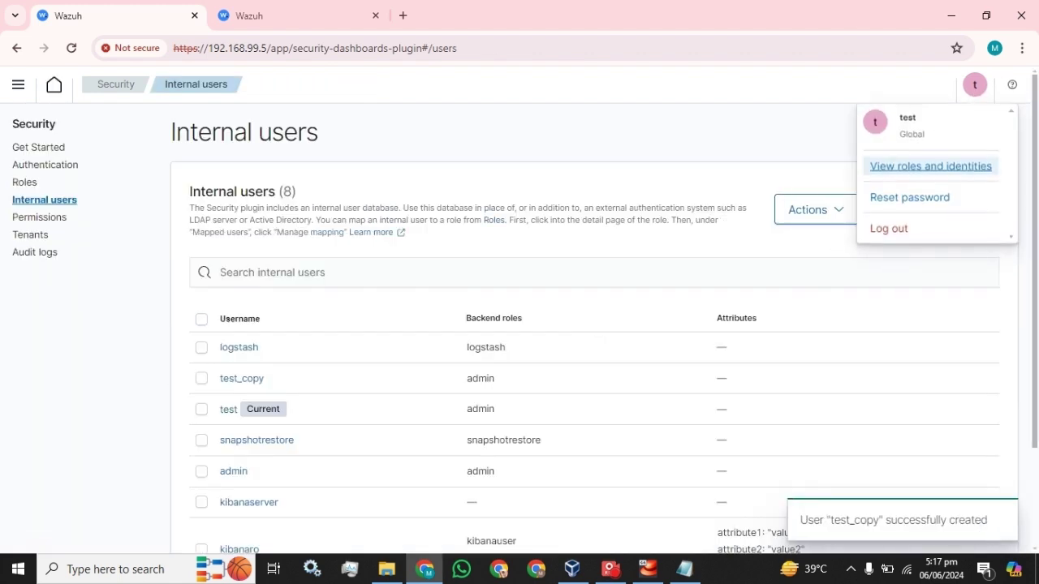
left_click(891, 230)
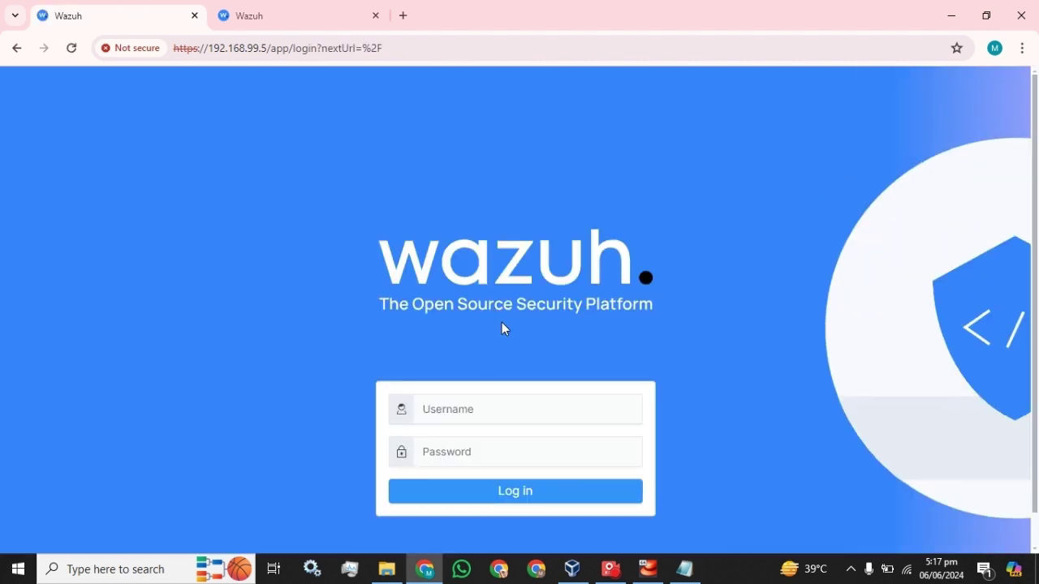
type("test_copy")
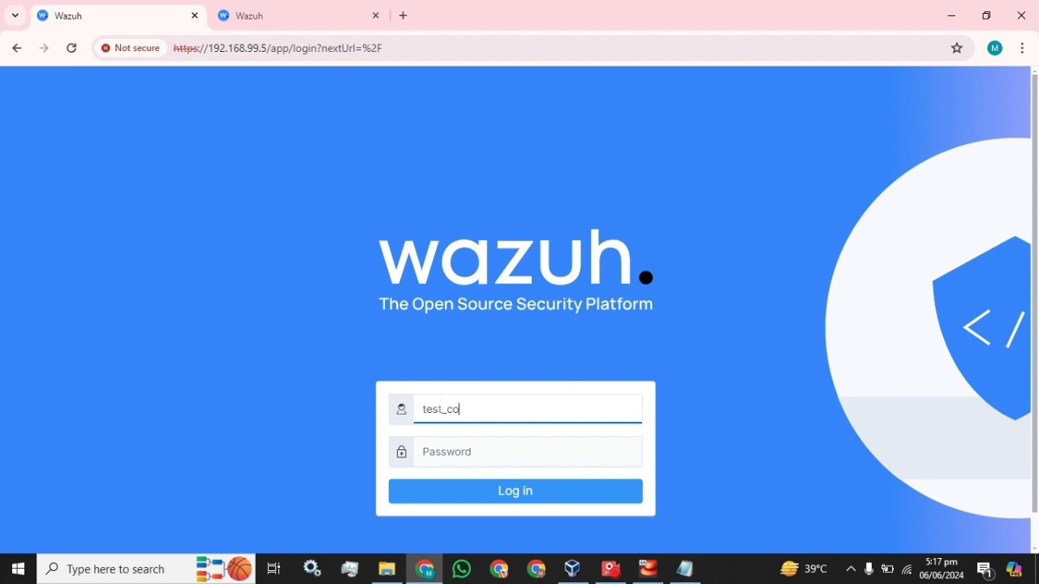
left_click(681, 569)
left_click(659, 7)
key("Tab")
key("ctrl+v")
left_click(508, 504)
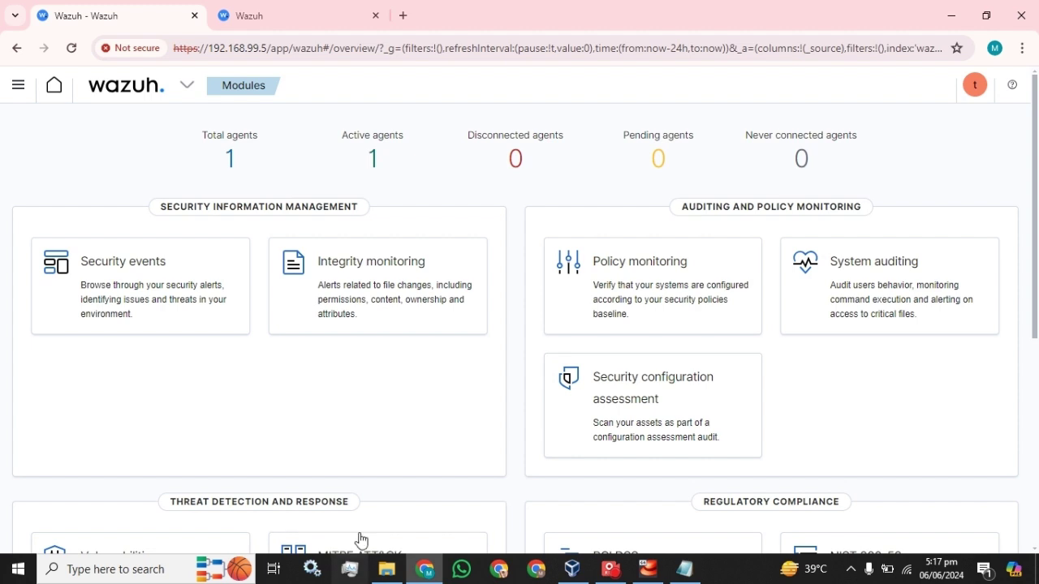
Step: Switch to the second tab and browse the Security Roles list
left_click(277, 19)
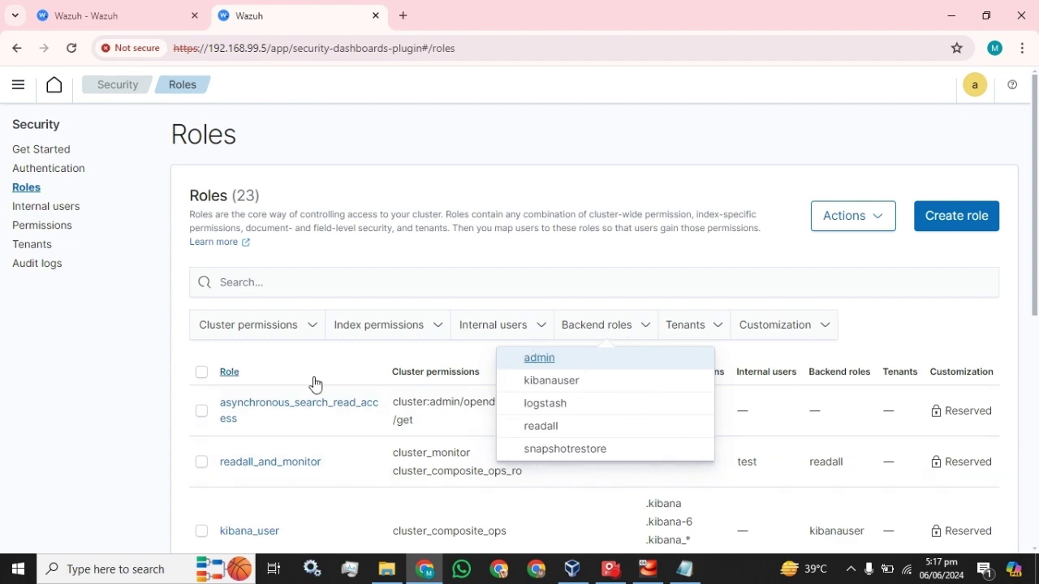
scroll(317, 385, "down", 3)
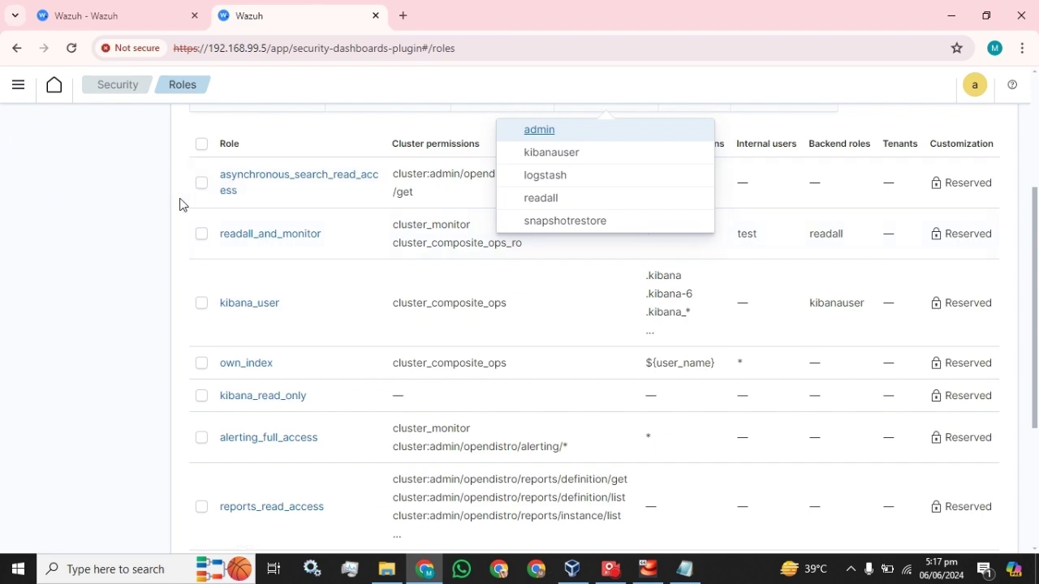
left_click(153, 204)
scroll(267, 251, "down", 2)
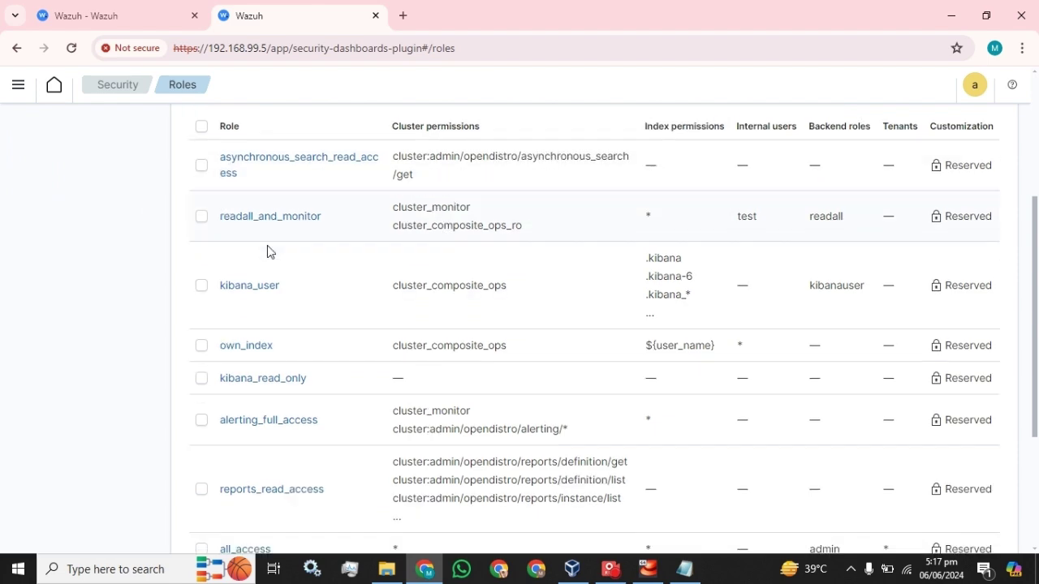
scroll(318, 391, "up", 2)
scroll(315, 351, "up", 3)
scroll(295, 339, "down", 1)
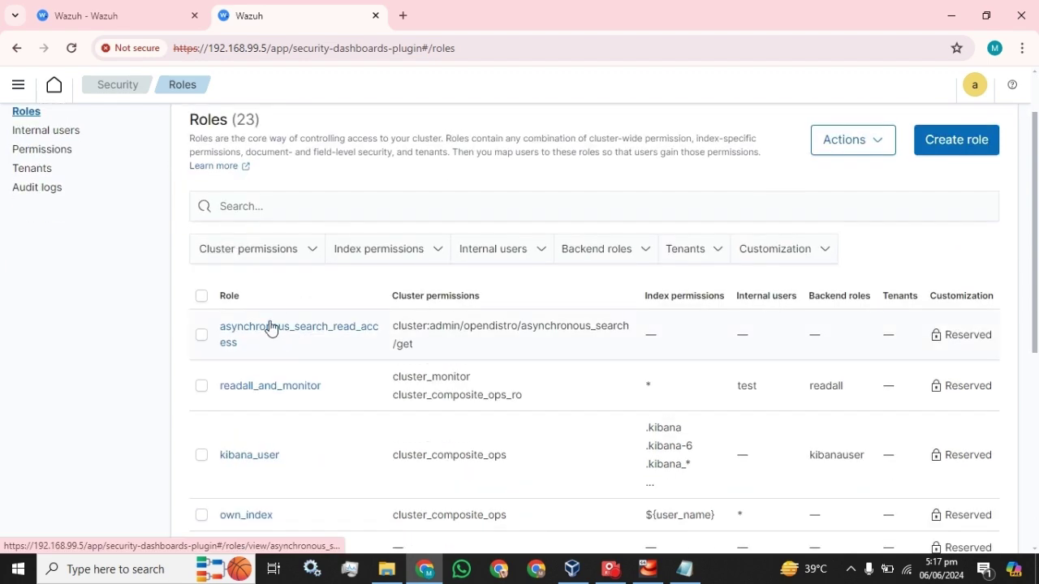
scroll(274, 409, "down", 4)
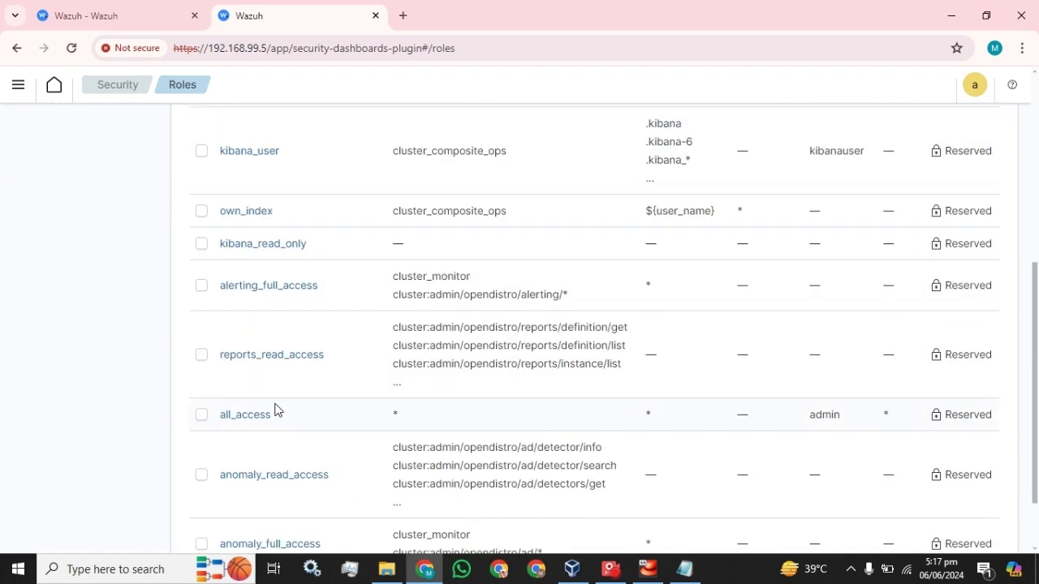
scroll(274, 408, "up", 5)
Step: Start a new role, scroll through its form, then cancel back to the Roles list
left_click(956, 217)
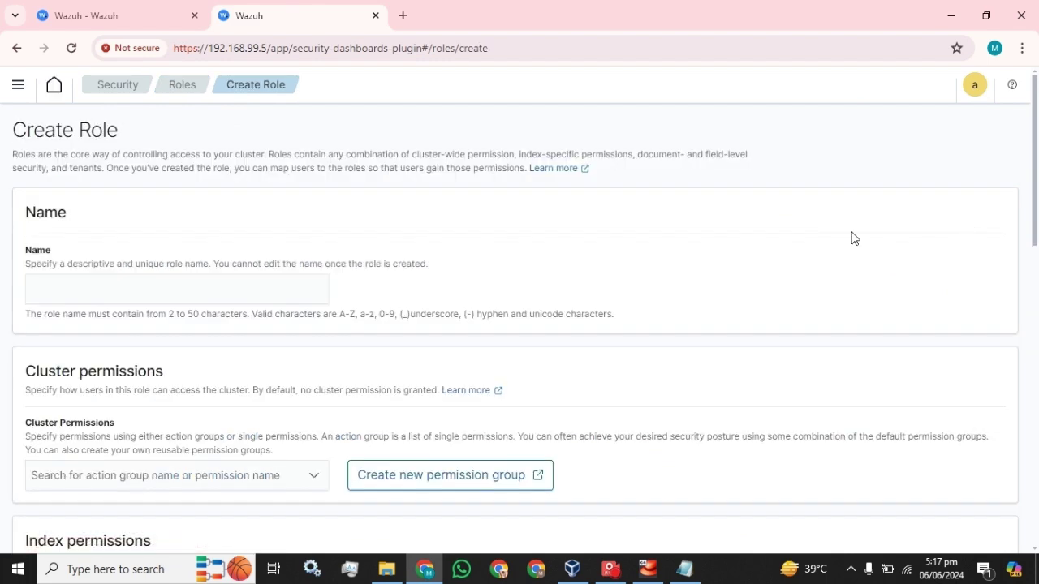
scroll(236, 292, "down", 1)
scroll(235, 292, "down", 3)
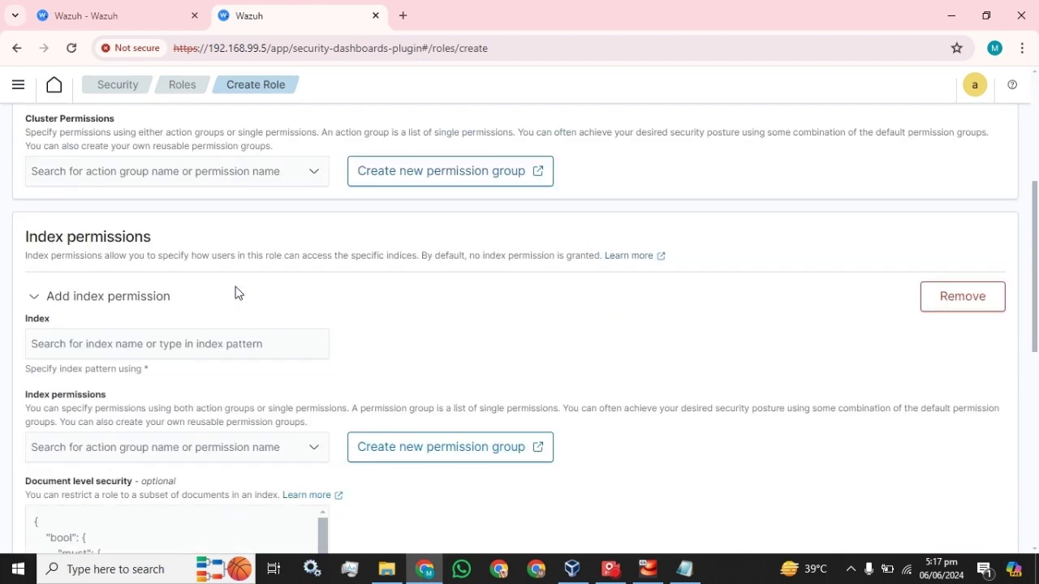
scroll(235, 292, "down", 7)
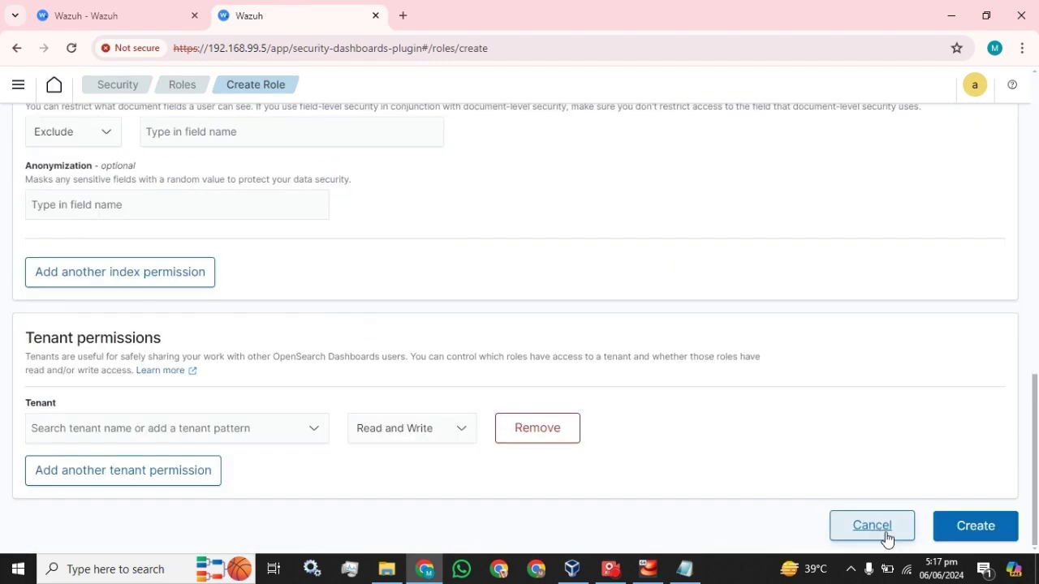
left_click(887, 539)
scroll(294, 284, "down", 2)
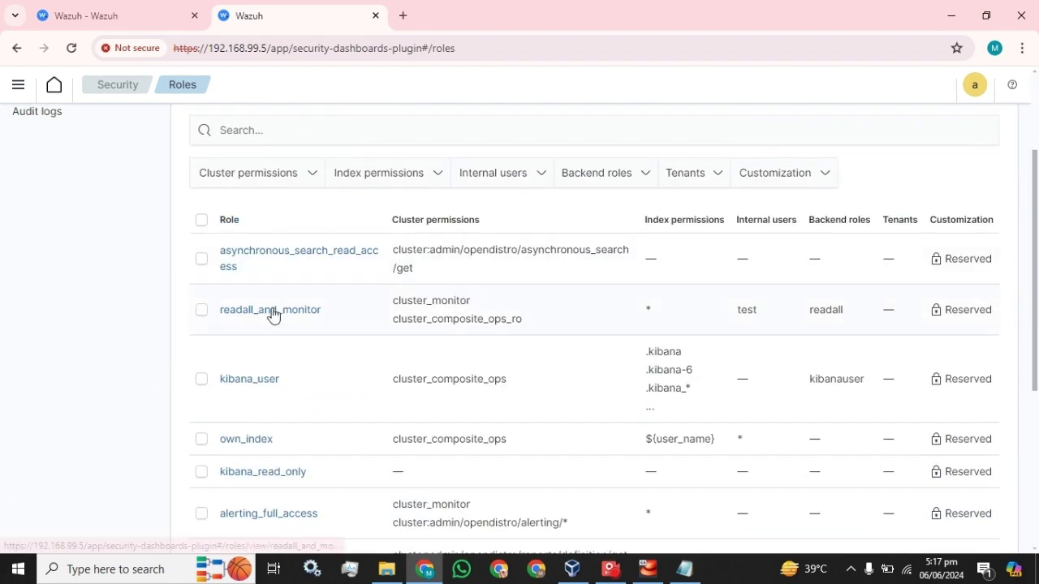
scroll(249, 374, "down", 4)
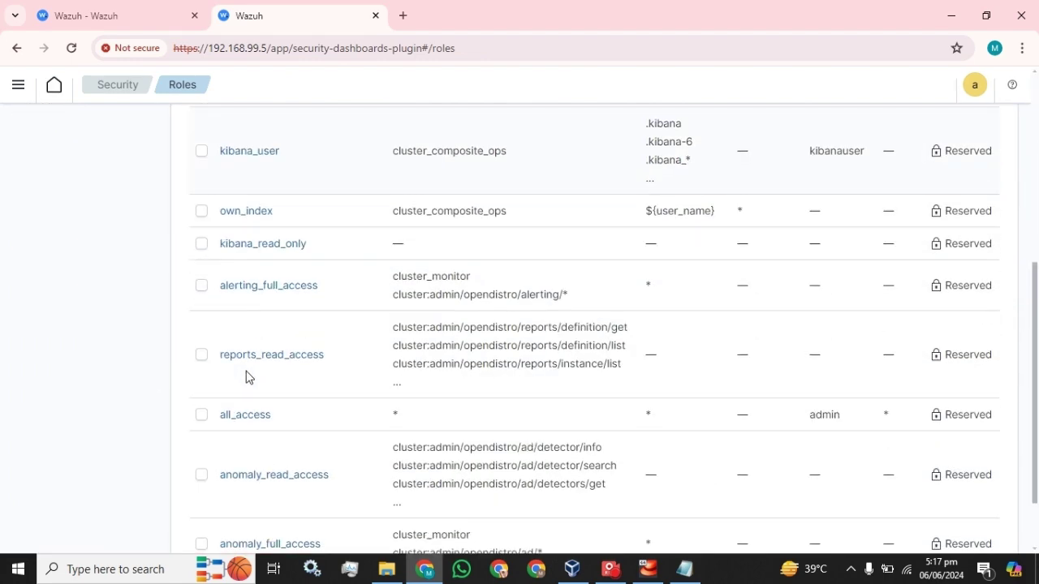
Step: Open the Manage mapping form under the reports_read_access role's Mapped users
left_click(263, 274)
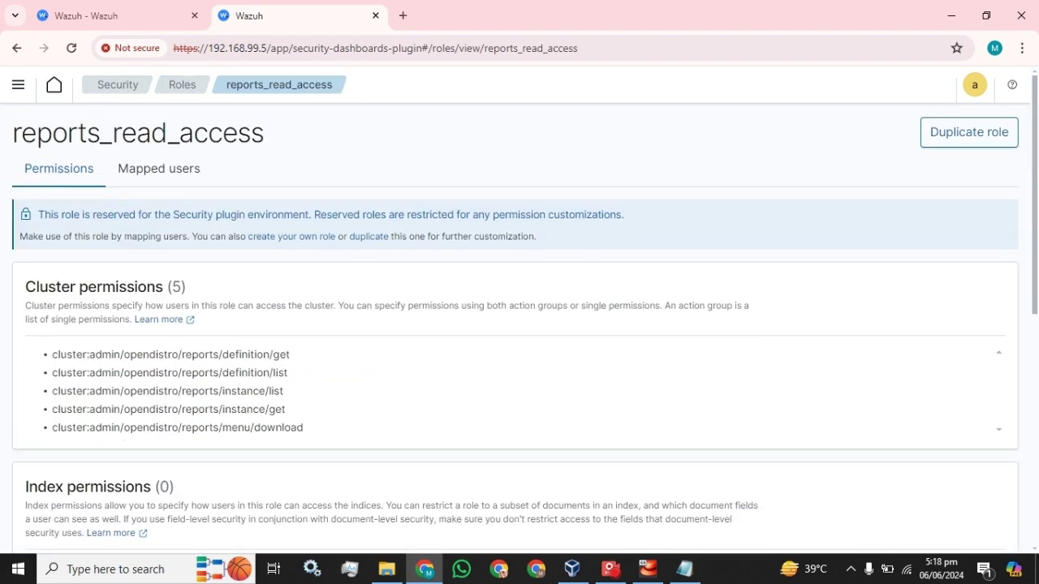
left_click(163, 173)
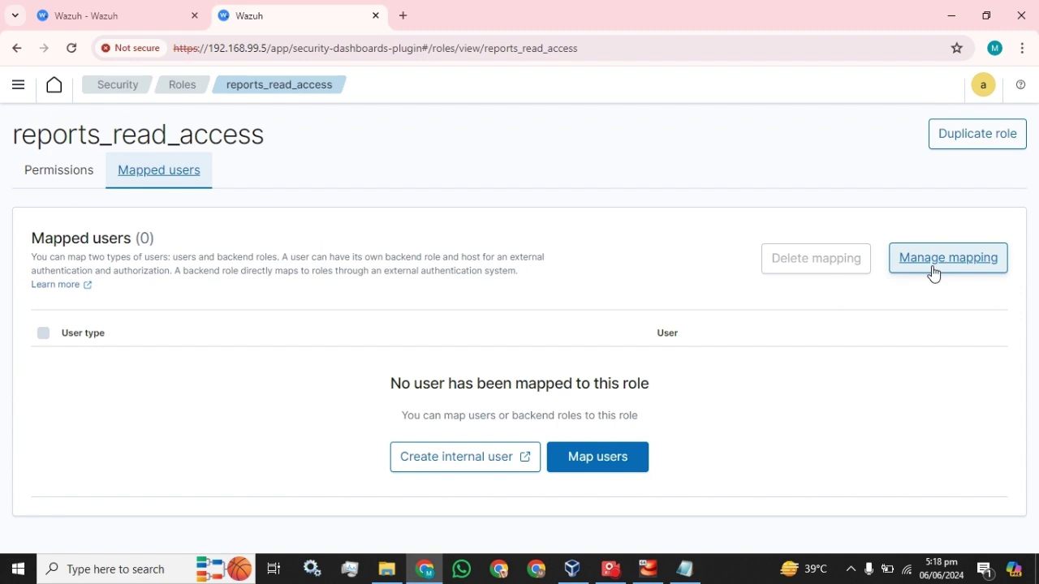
left_click(933, 274)
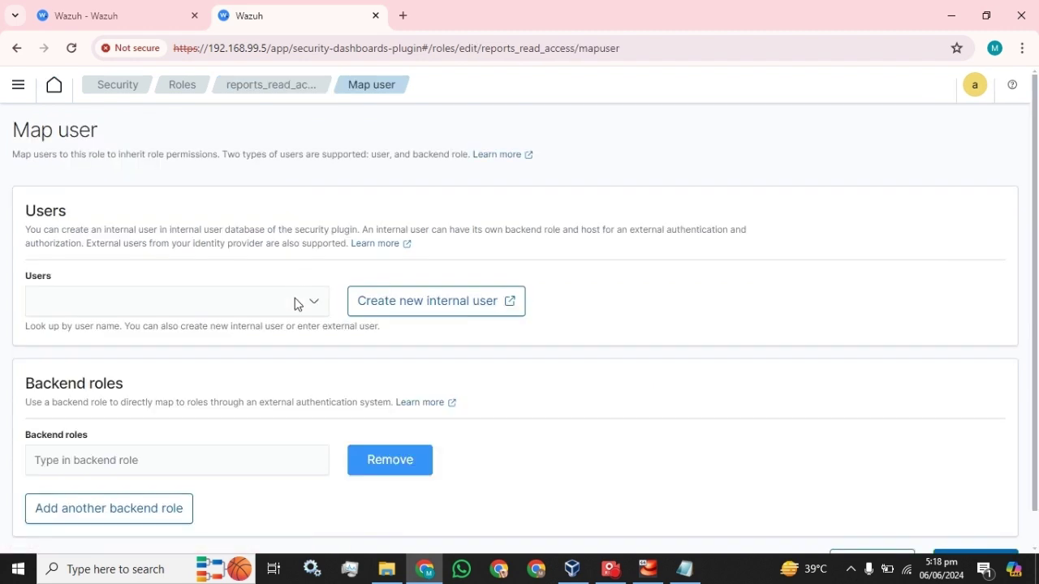
left_click(162, 300)
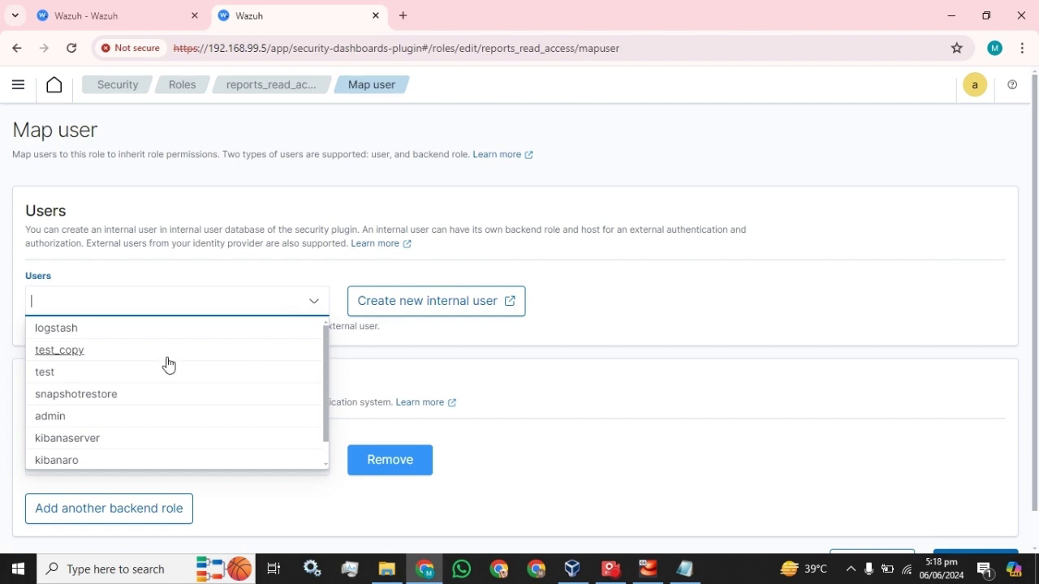
Step: Map the internal user test to the role, then go back to the Roles list
left_click(65, 375)
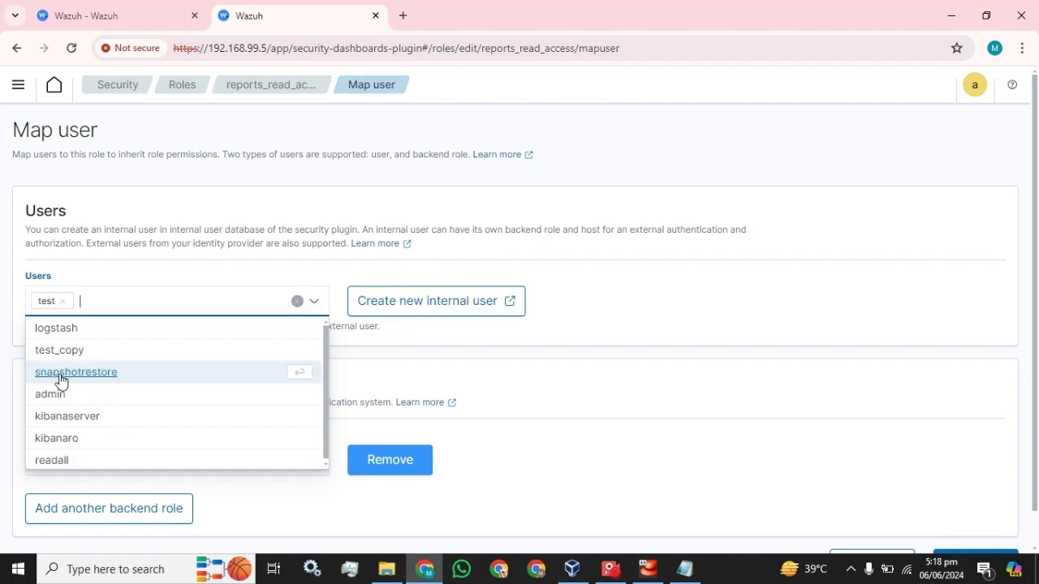
left_click(559, 338)
scroll(558, 339, "down", 1)
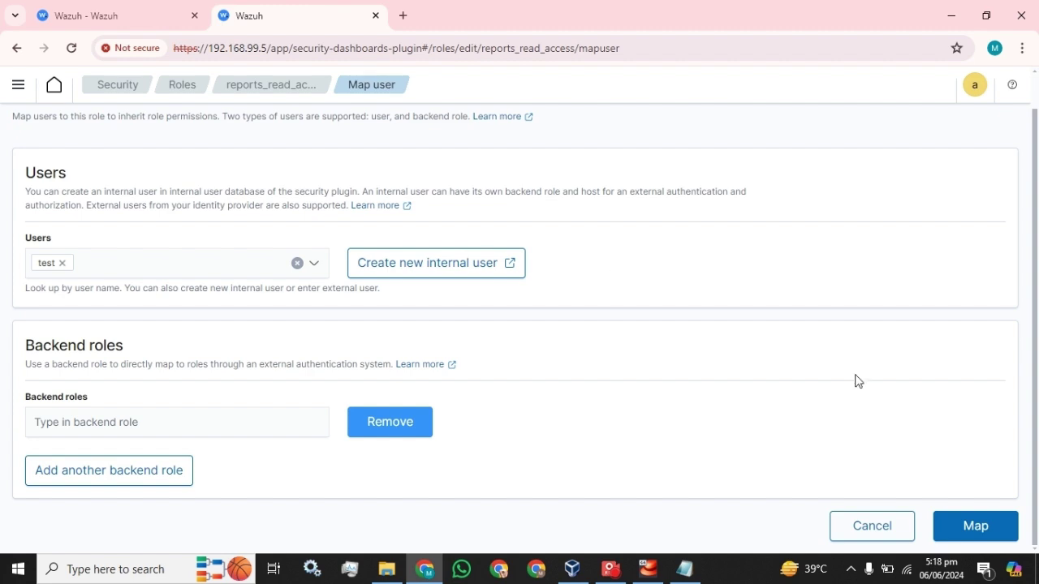
left_click(970, 526)
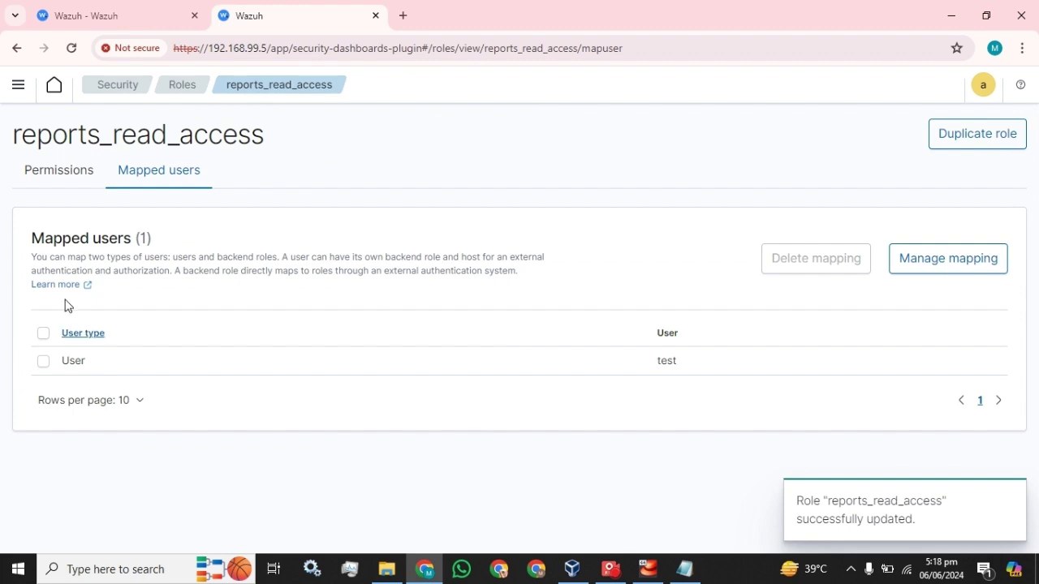
left_click(40, 168)
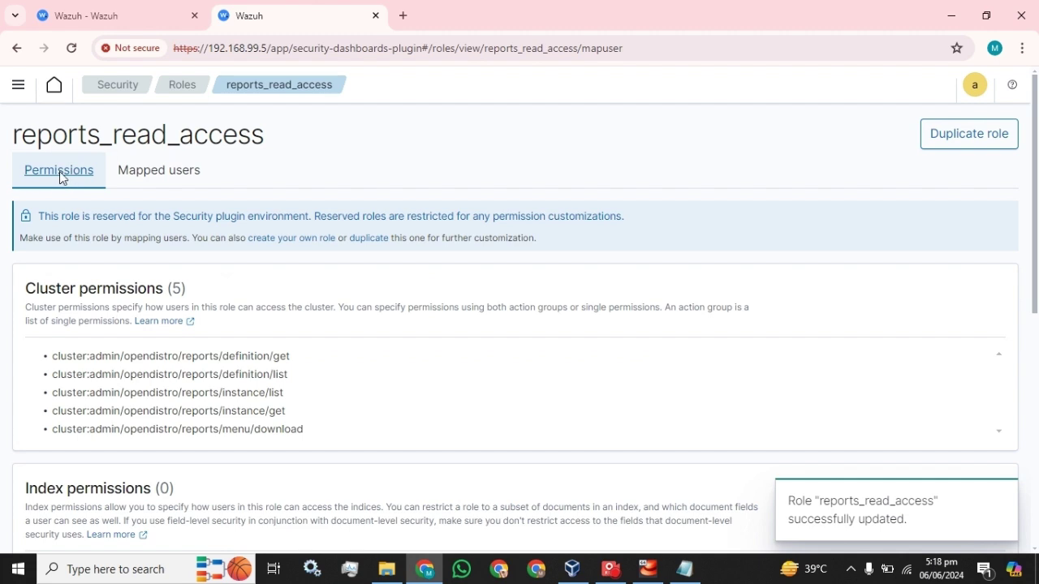
left_click(170, 87)
Step: Set the Roles table to show 50 rows per page
scroll(292, 314, "down", 6)
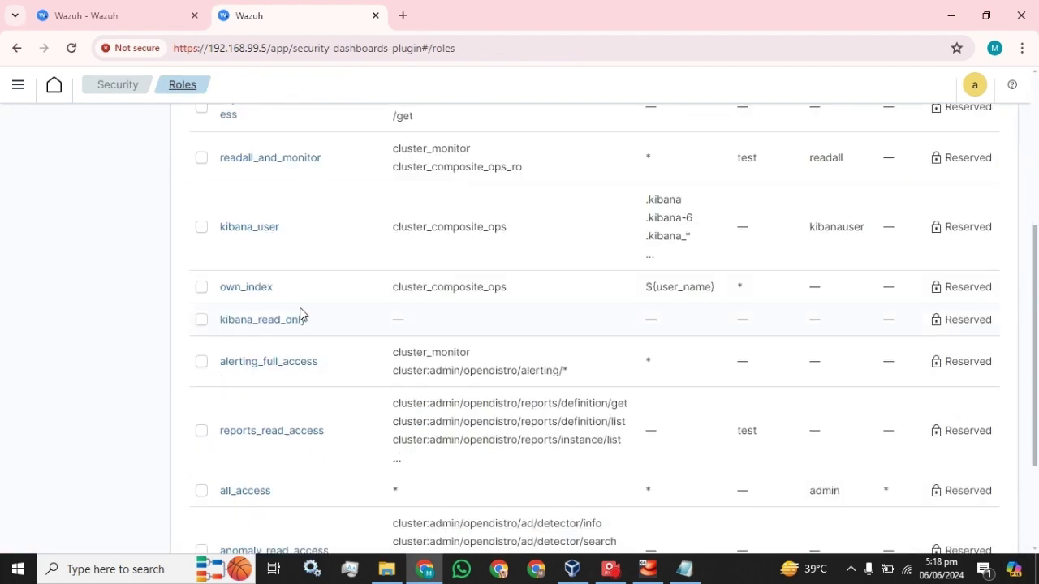
left_click(301, 513)
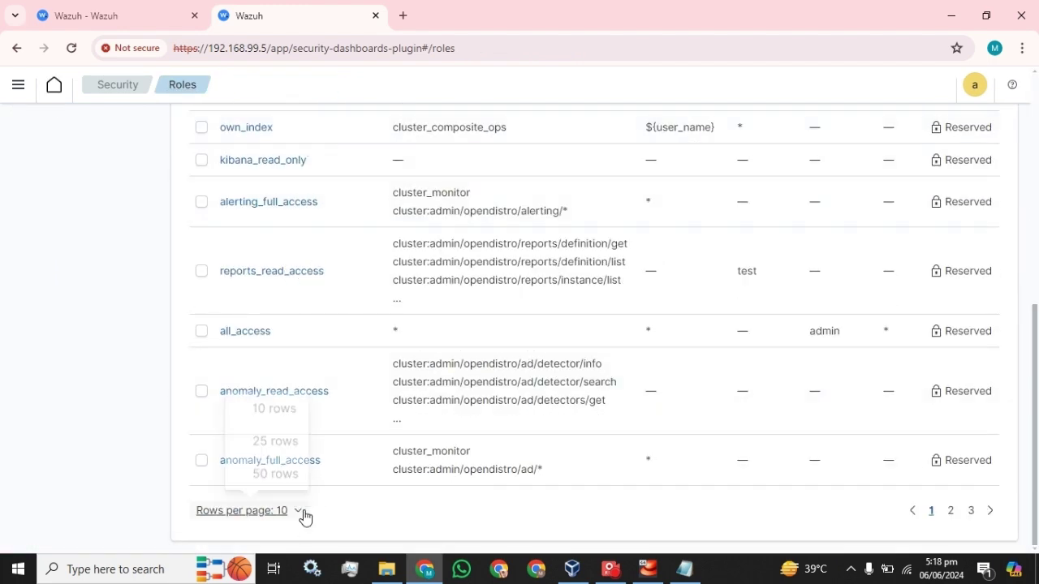
left_click(270, 480)
scroll(432, 396, "down", 3)
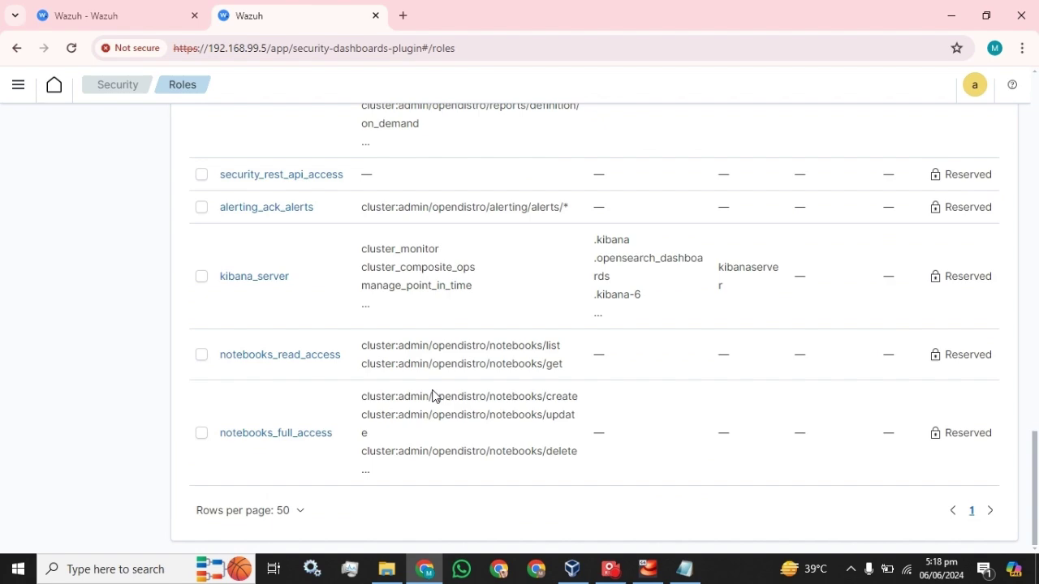
scroll(432, 396, "up", 20)
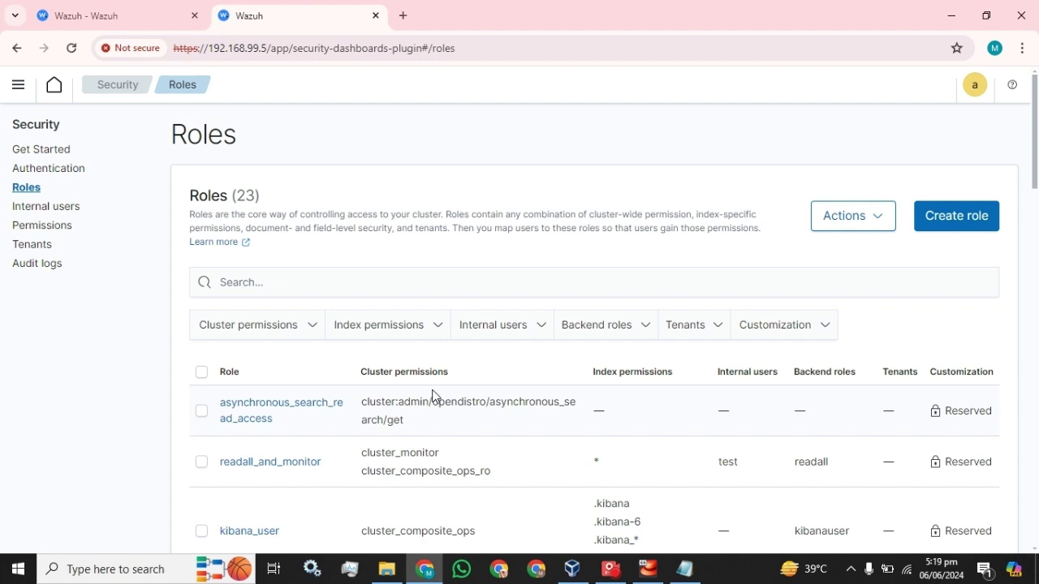
Step: Select the logstash internal user and review its Actions: Edit, Duplicate, Export JSON, Delete
left_click(41, 206)
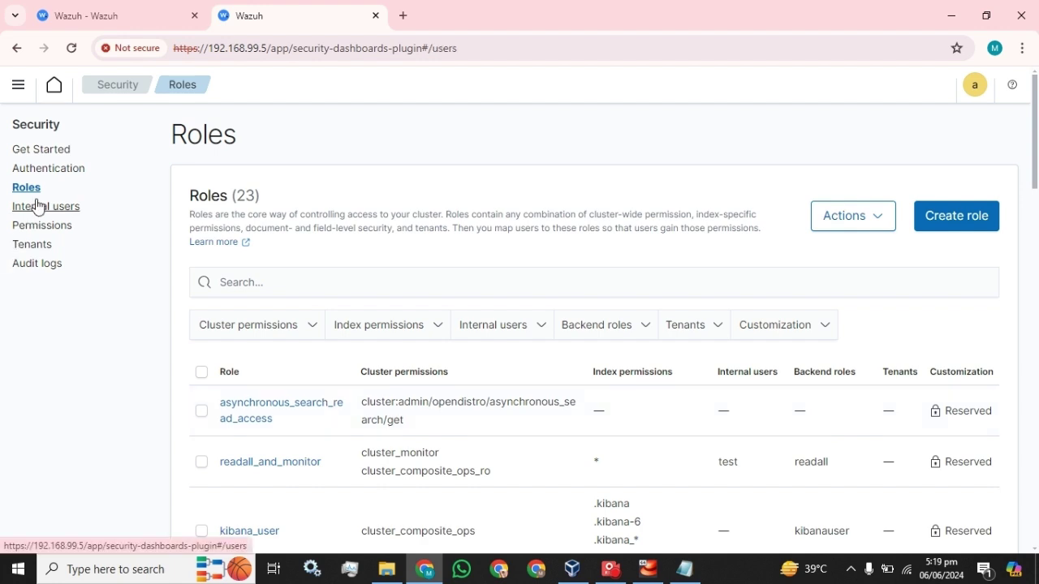
left_click(200, 360)
left_click(818, 233)
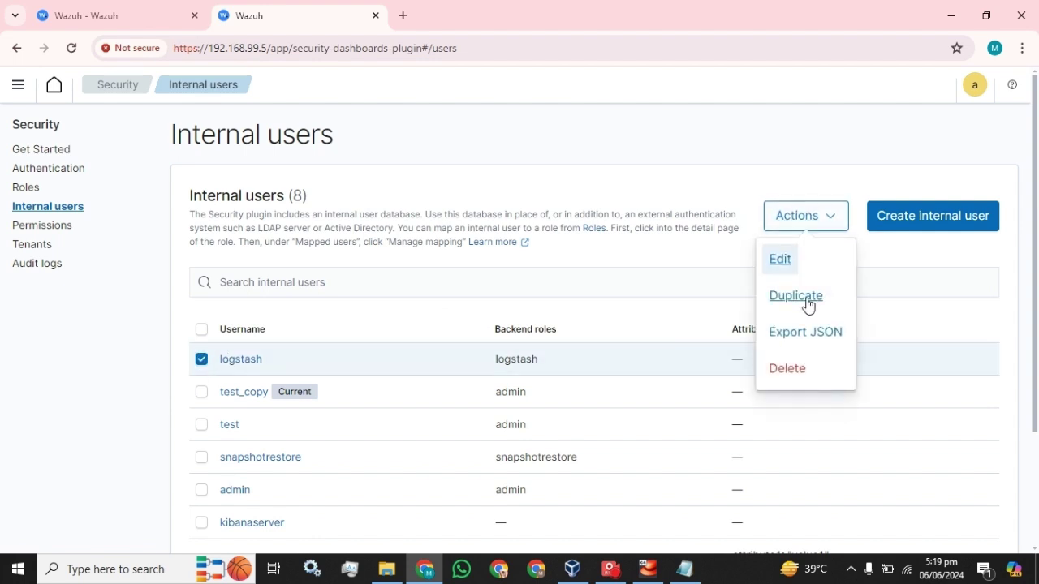
left_click(883, 261)
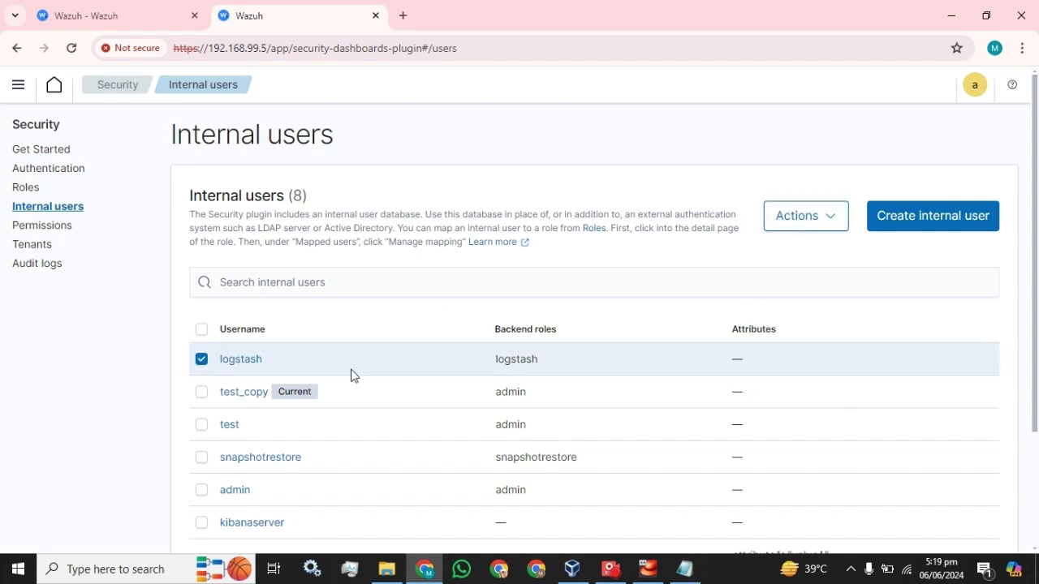
left_click(833, 231)
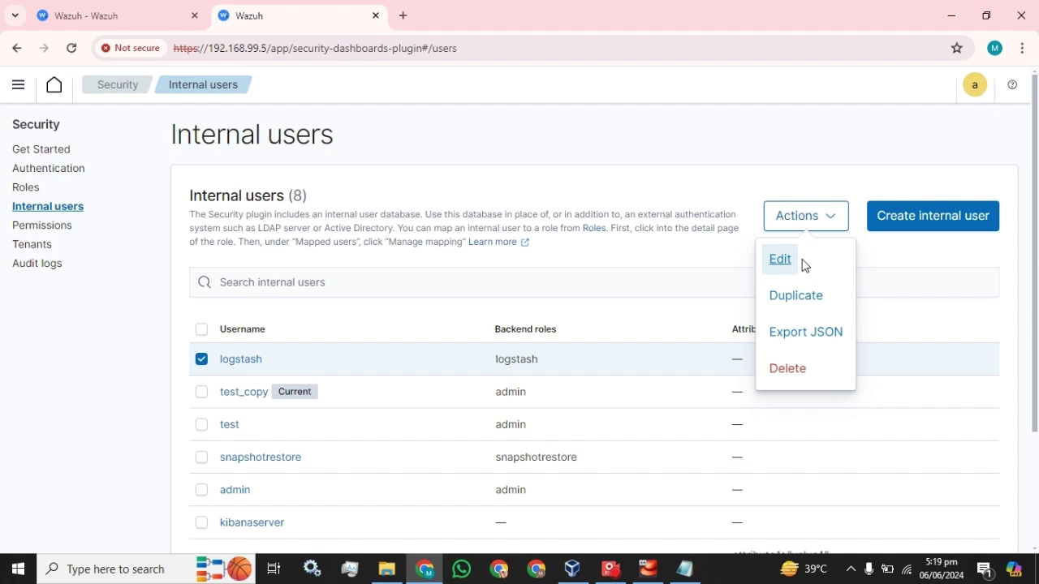
left_click(898, 260)
scroll(642, 349, "down", 2)
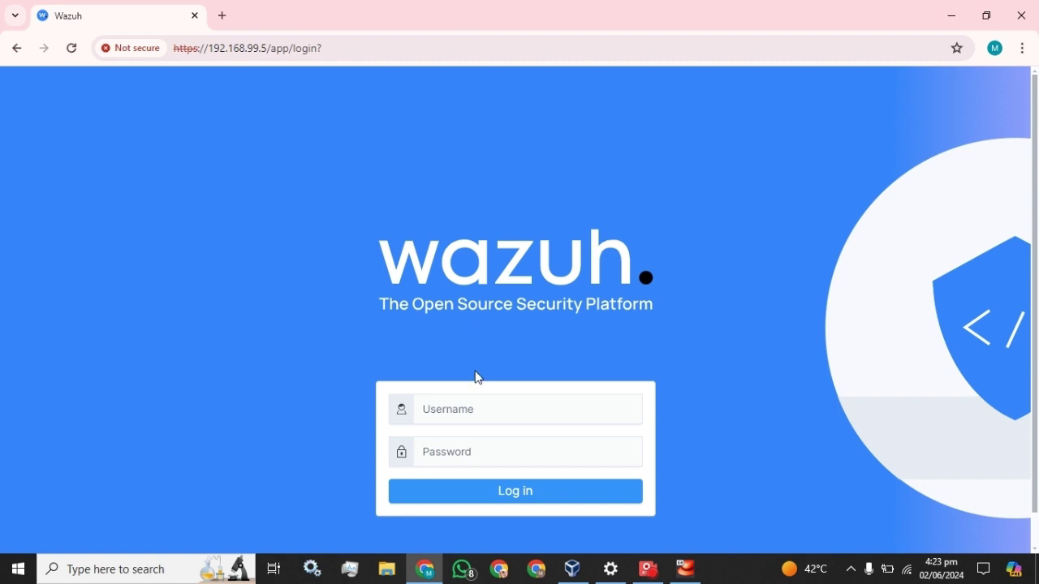
Step: Sign in as admin with the account password, dismiss Chrome's breach warning, and open Windows search
left_click(475, 408)
type("y")
key("BackSpace")
type("admin")
key("Tab")
type("admin")
key("Return")
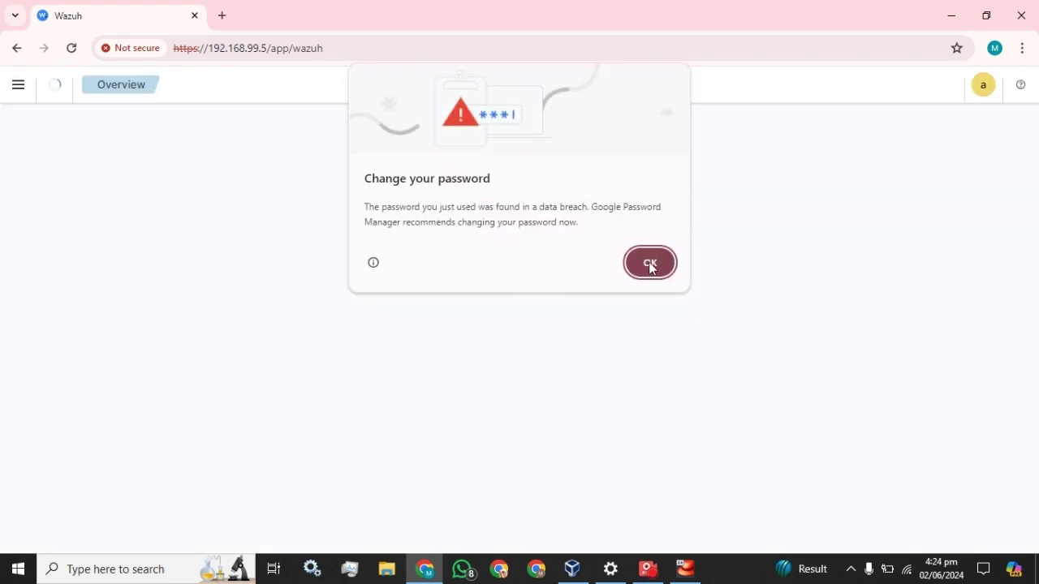
left_click(650, 263)
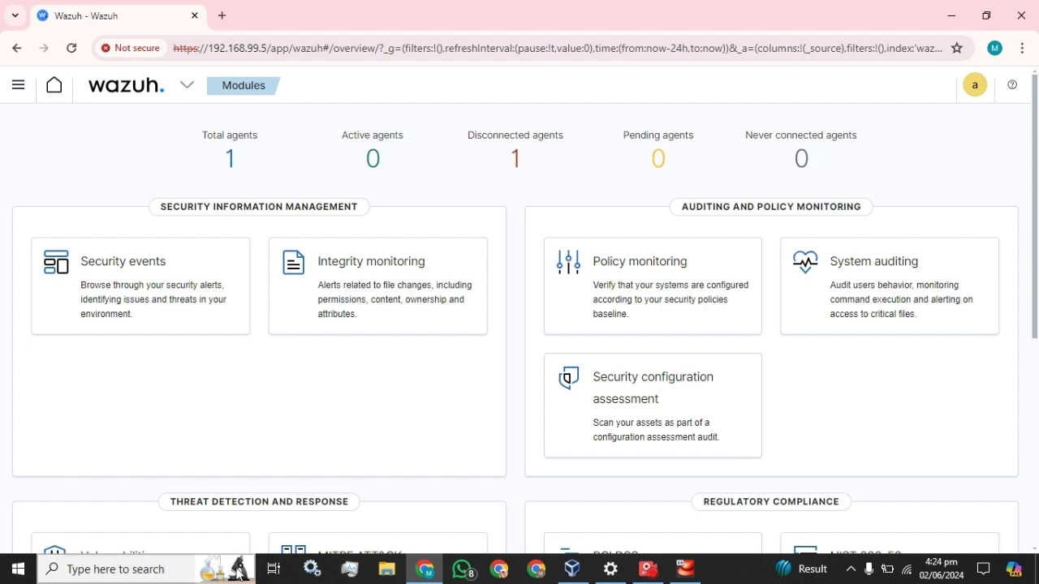
left_click(144, 569)
Step: Launch Windows Services and select the Wazuh service in the list
type("servic")
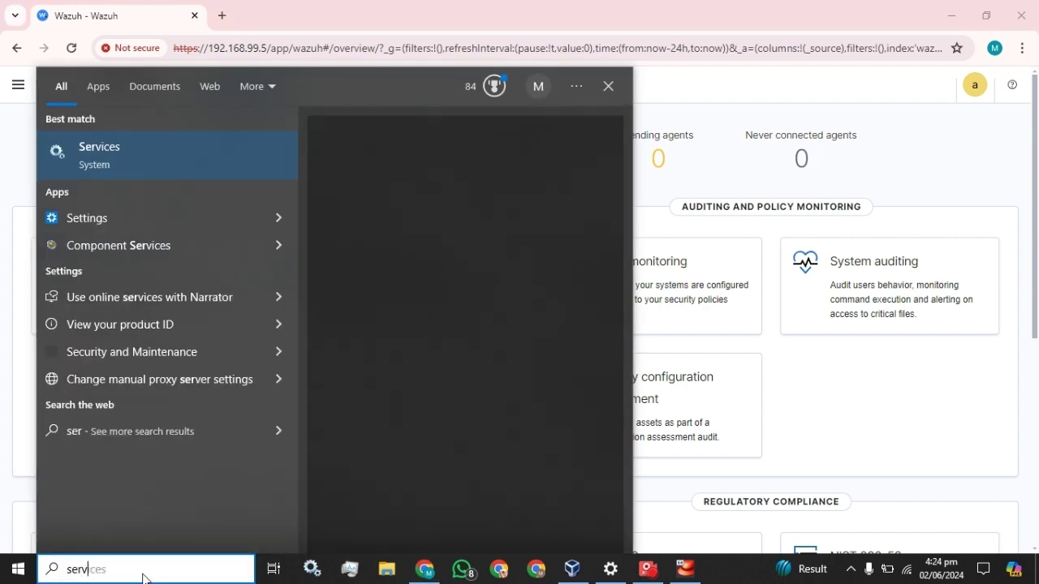
left_click(92, 156)
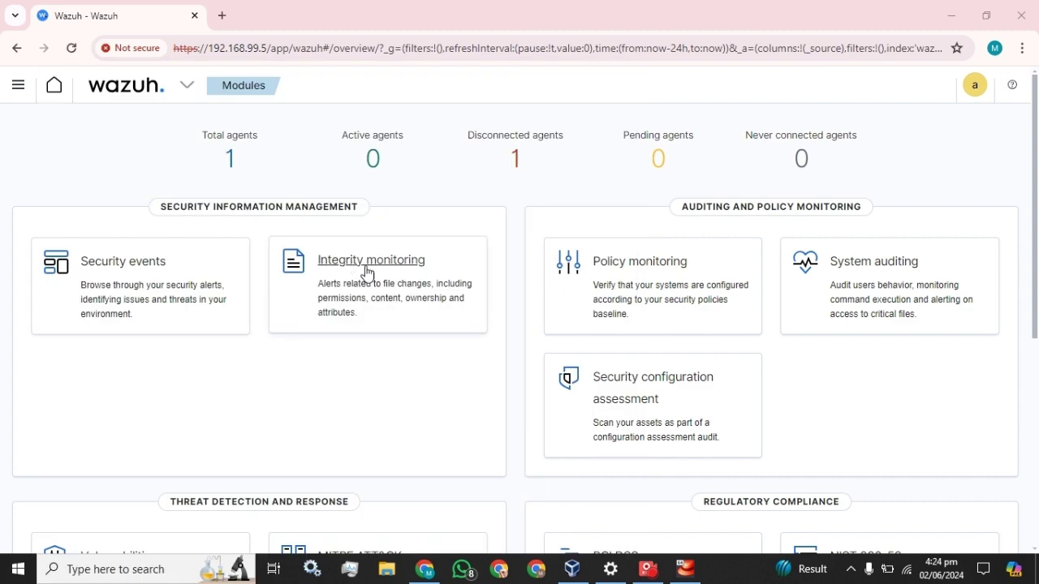
left_click(366, 269)
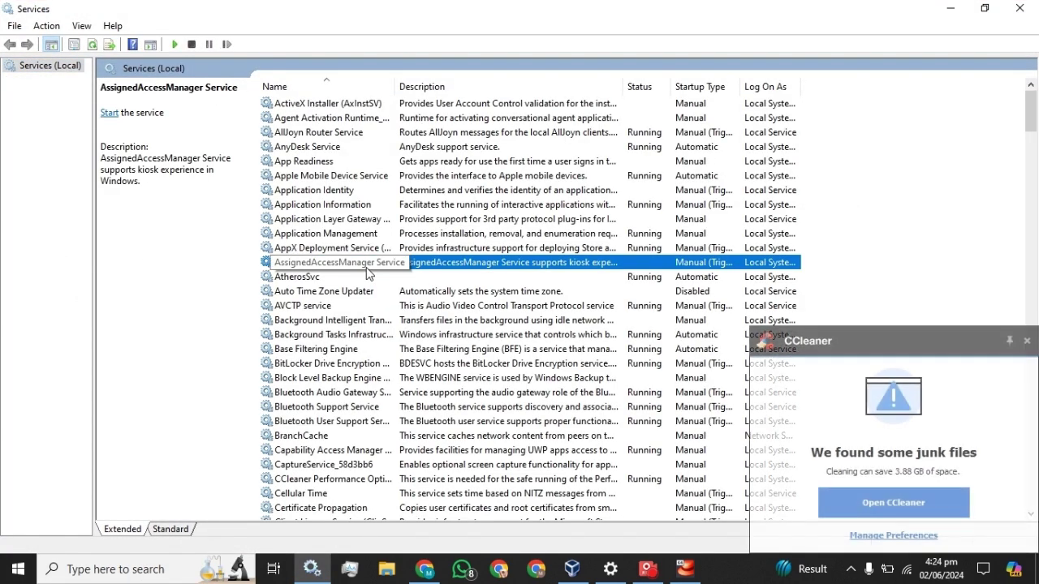
key("w")
key("w")
left_click(1026, 342)
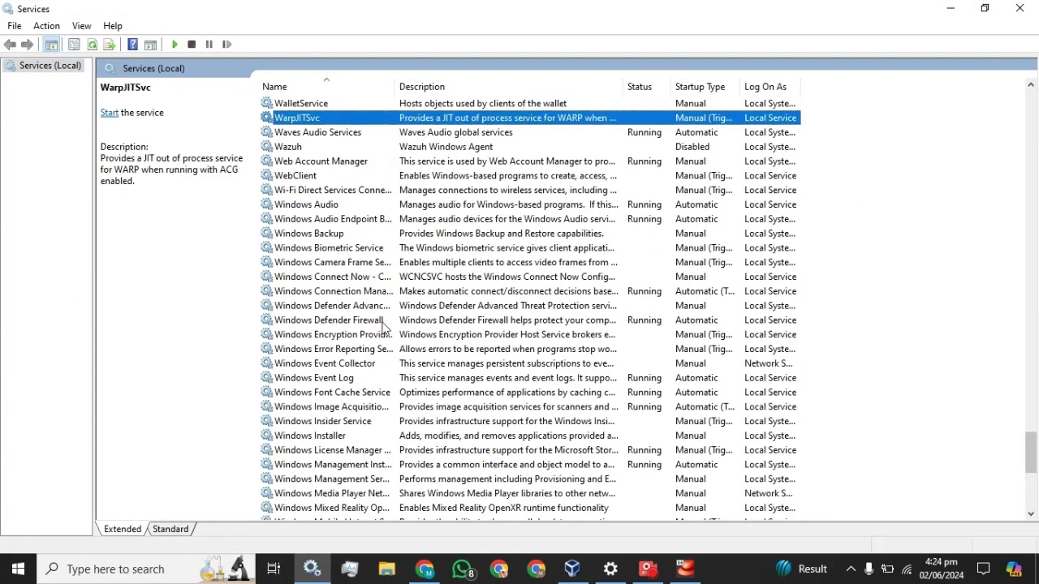
left_click(294, 146)
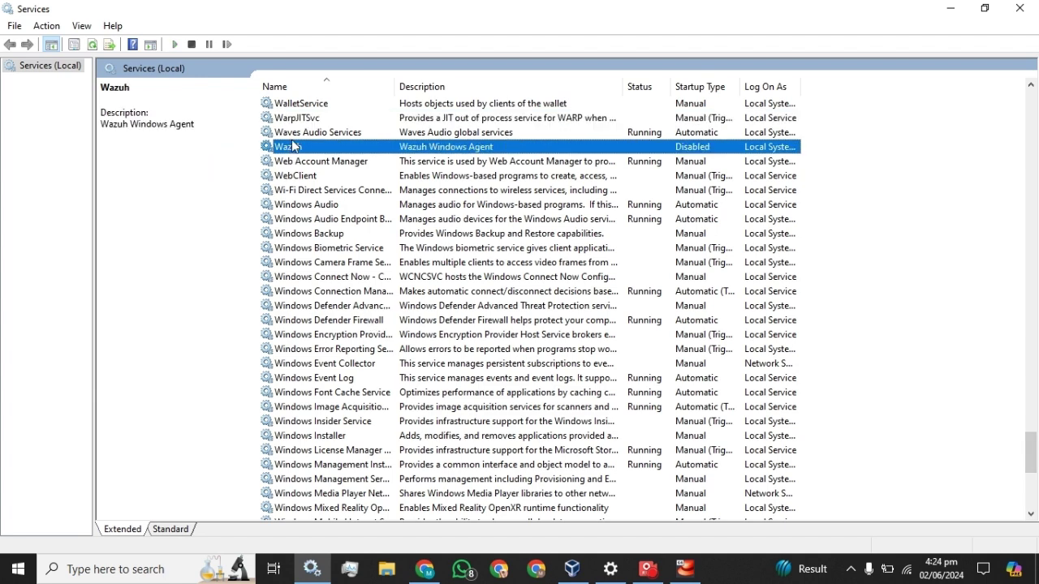
Step: Set the Wazuh service's startup type to Manual, apply, and start the service
right_click(287, 148)
left_click(326, 291)
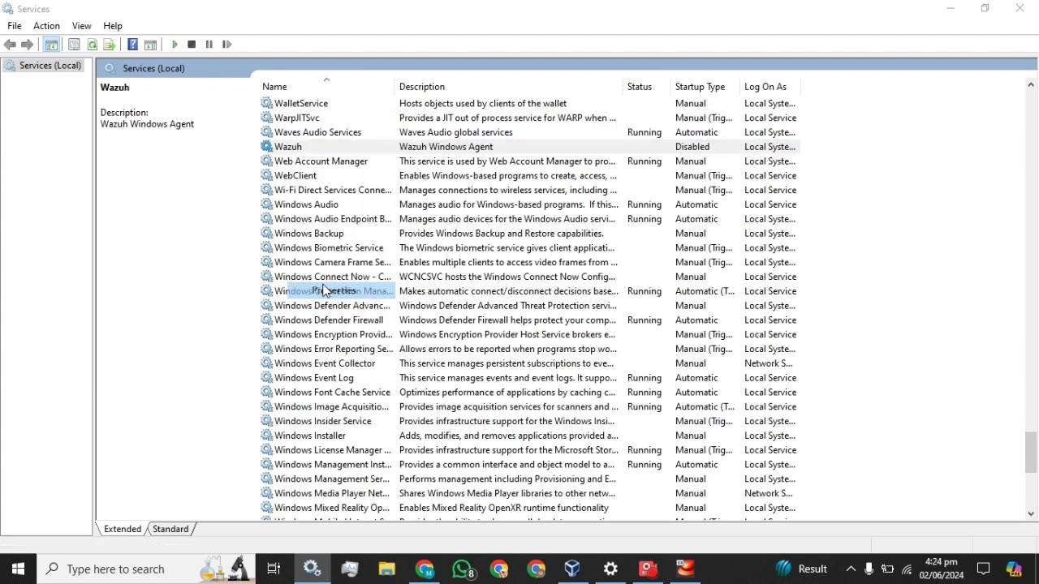
left_click(524, 268)
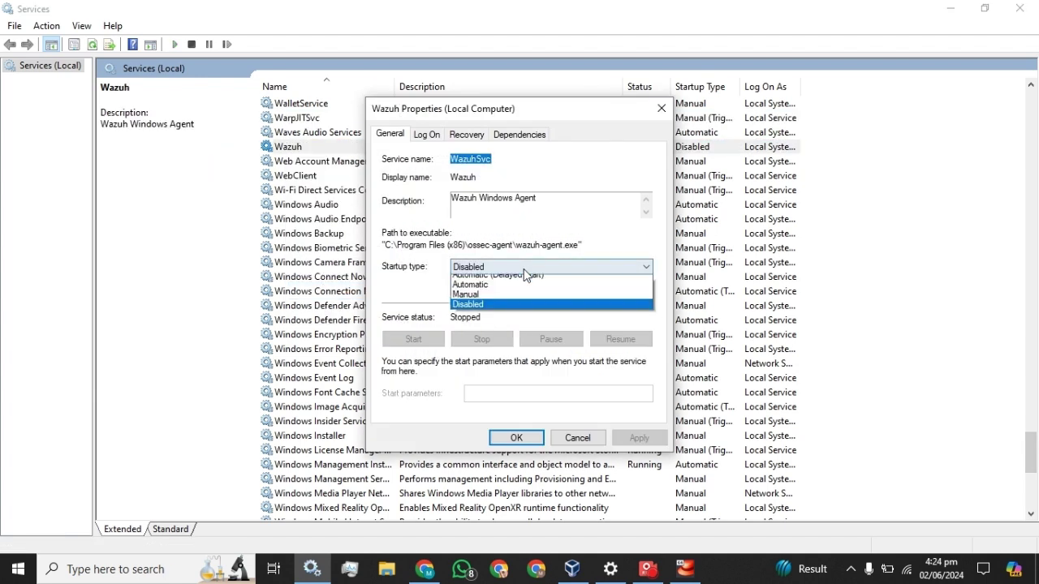
left_click(476, 301)
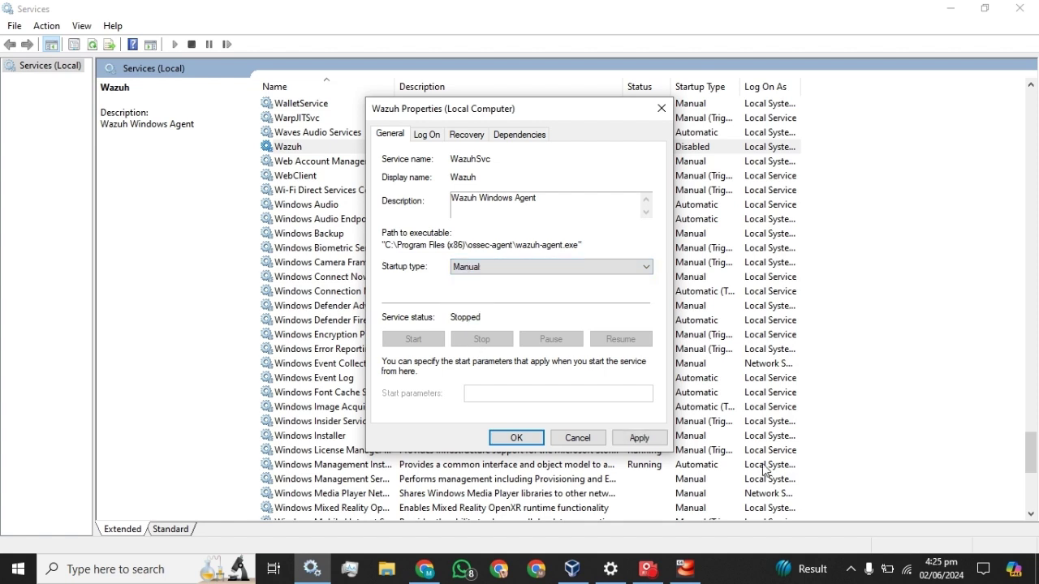
left_click(662, 439)
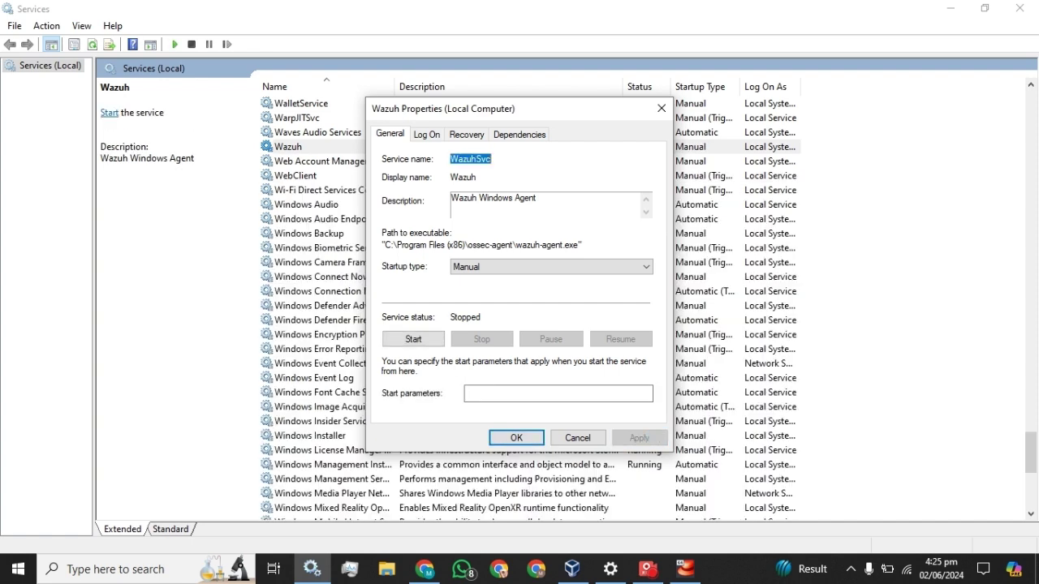
left_click(422, 343)
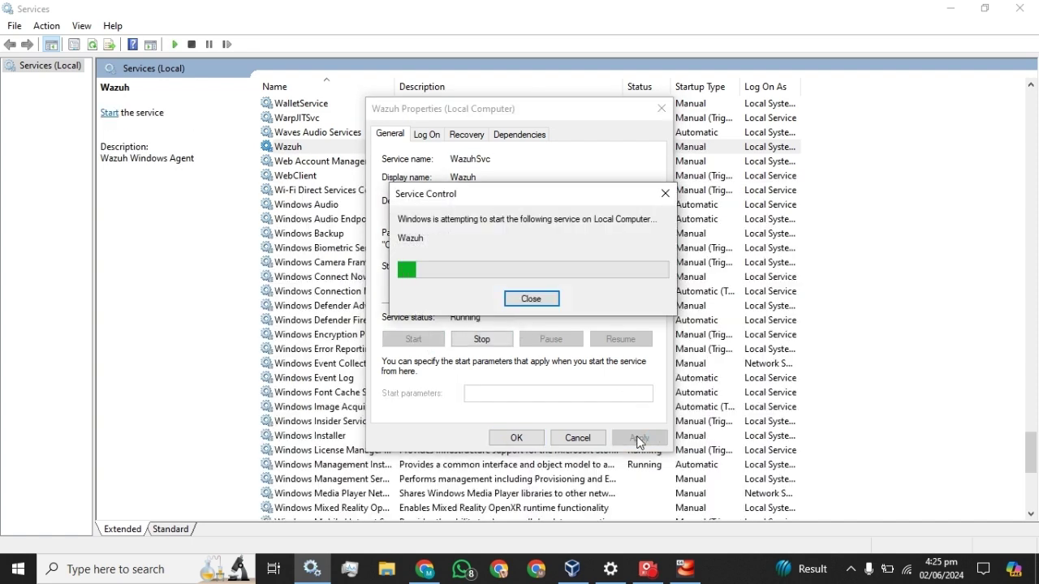
left_click(520, 441)
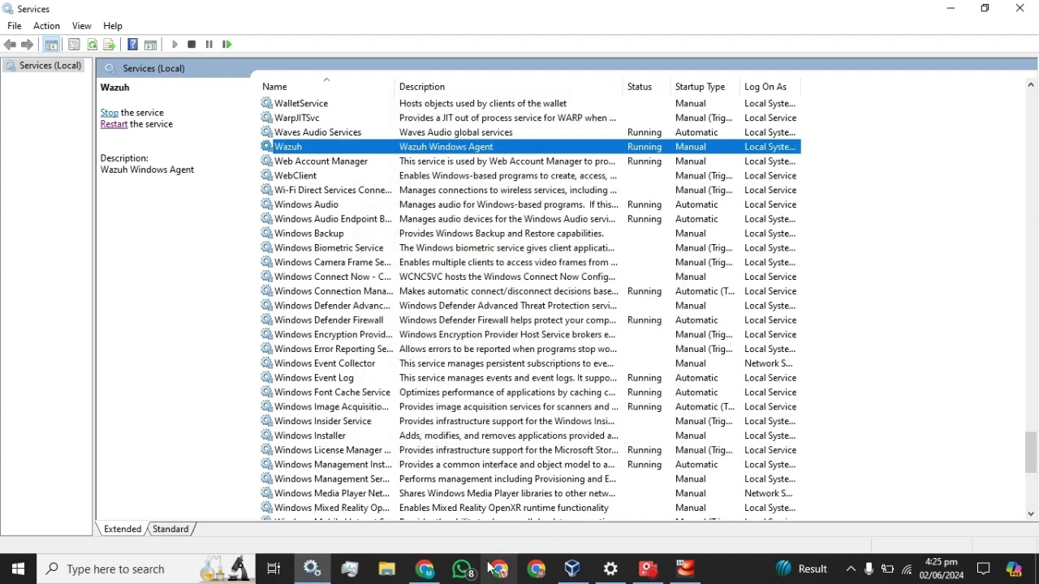
Step: Reload the Wazuh page in Chrome and go to OpenSearch Dashboards' Dashboard page
left_click(425, 569)
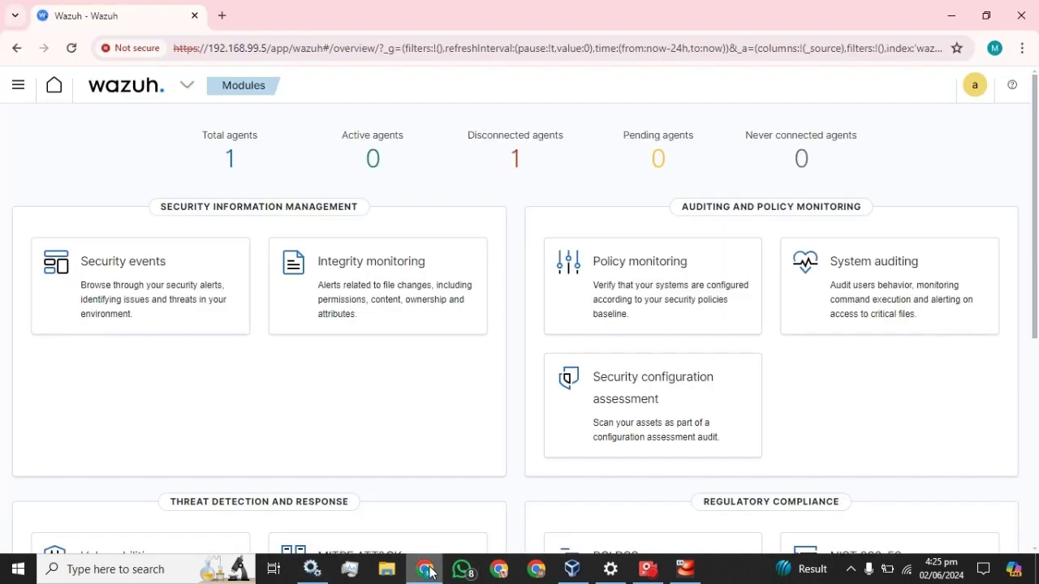
left_click(72, 48)
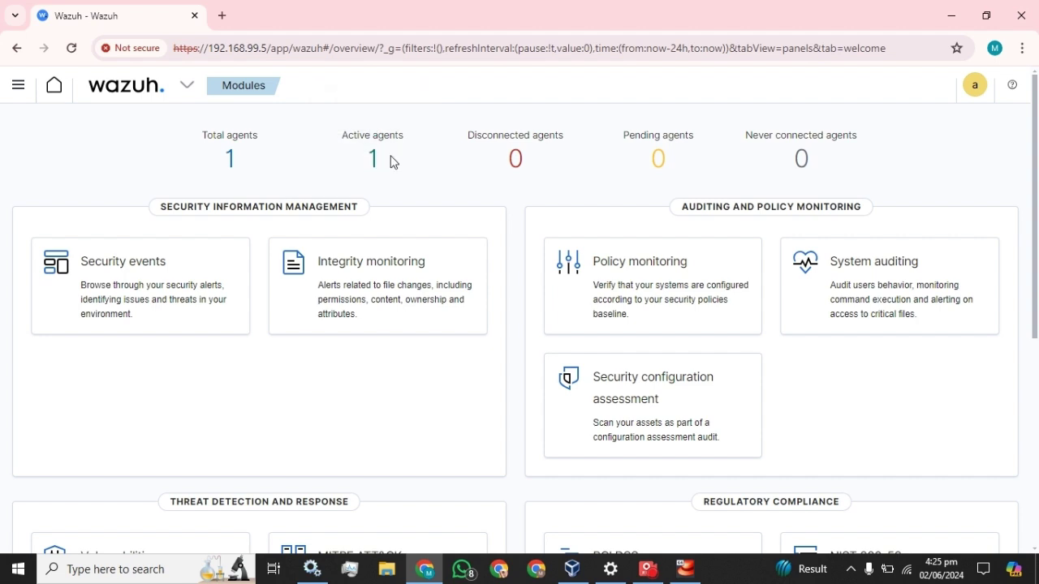
left_click(17, 86)
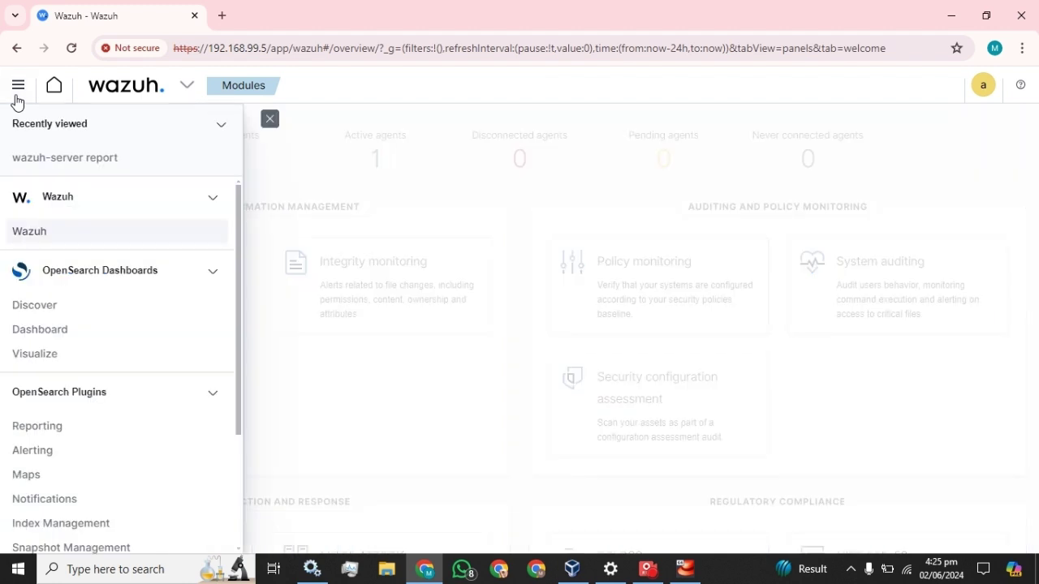
left_click(39, 330)
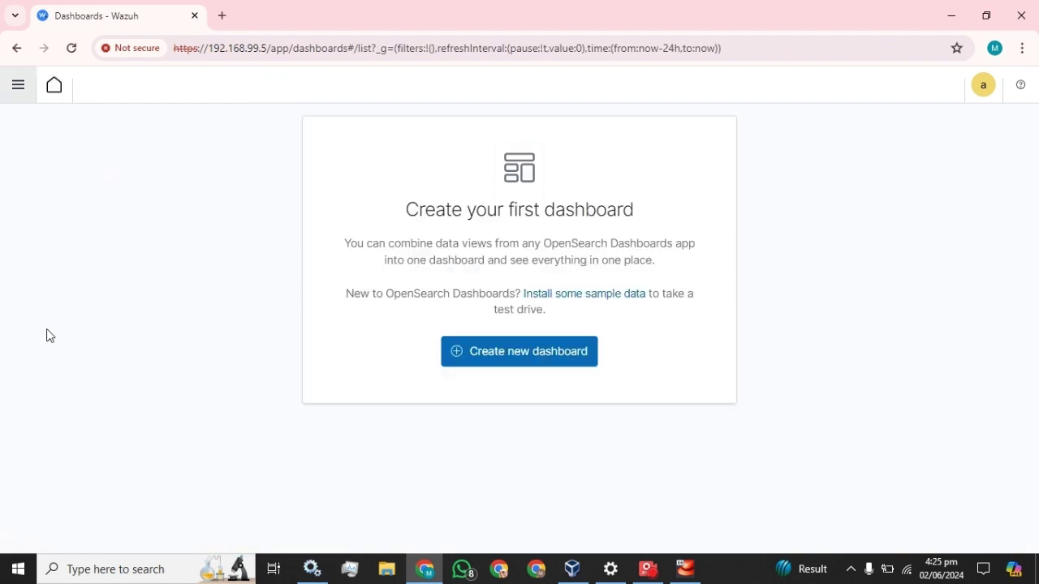
Step: Create a new dashboard with a new Data Table visualization sourced from wazuh-alerts-*
left_click(478, 351)
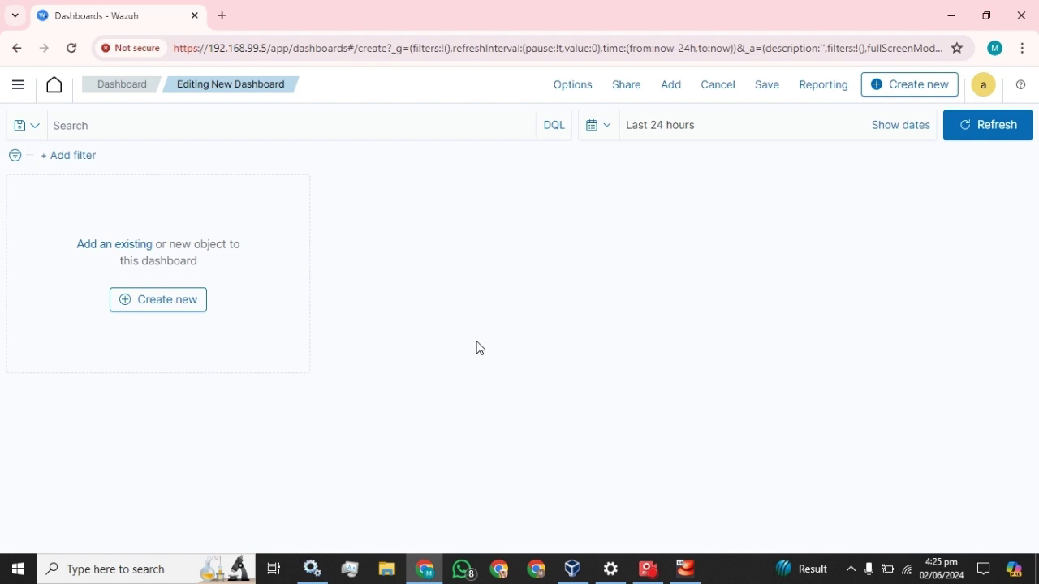
left_click(147, 301)
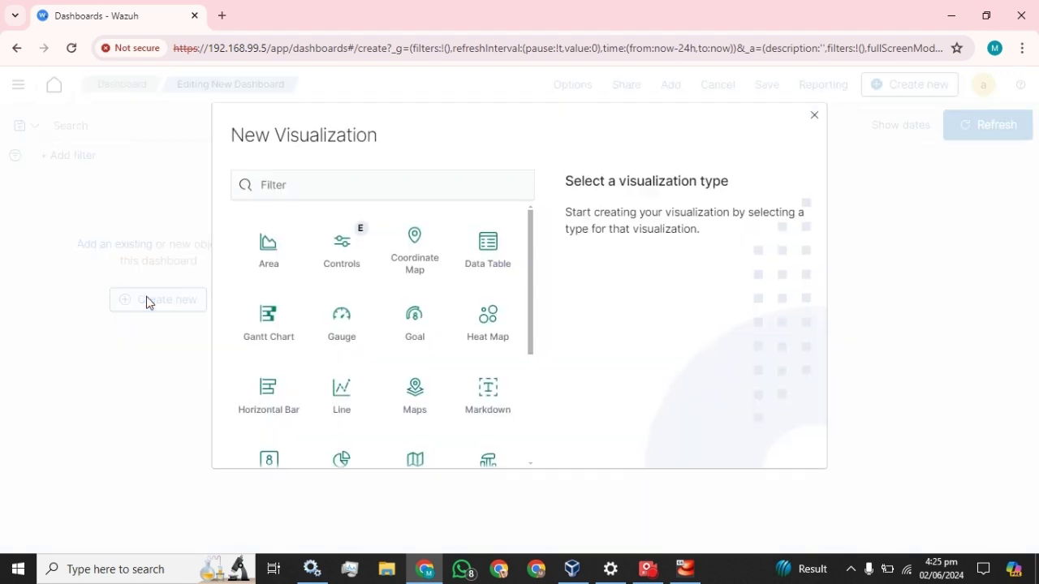
left_click(497, 264)
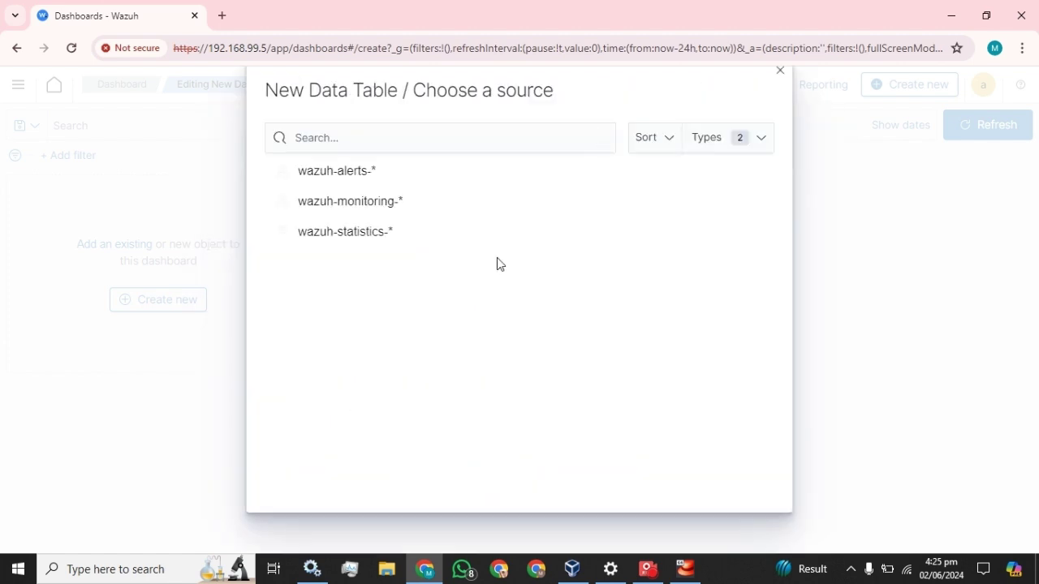
left_click(349, 172)
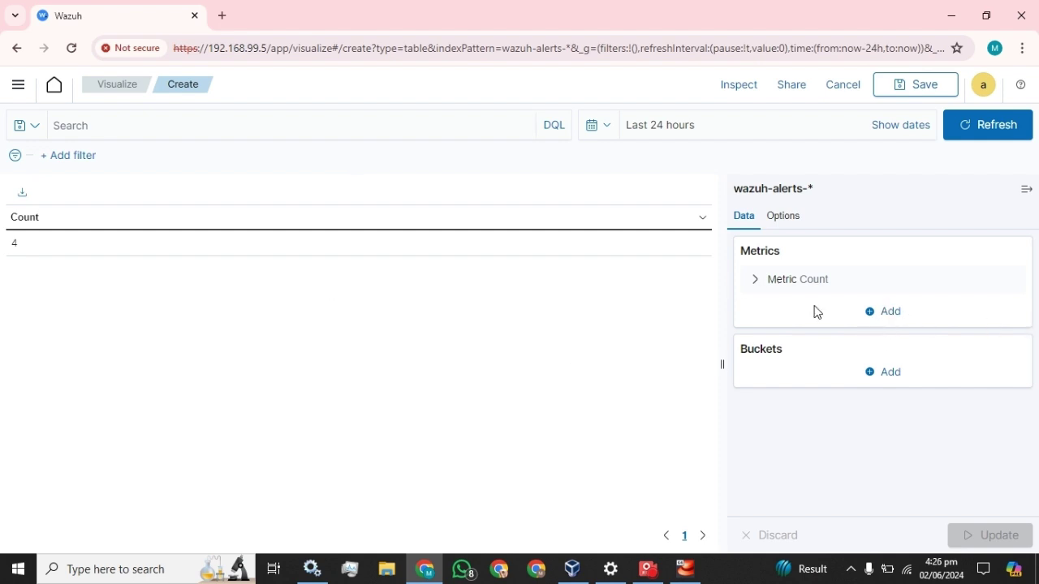
left_click(889, 315)
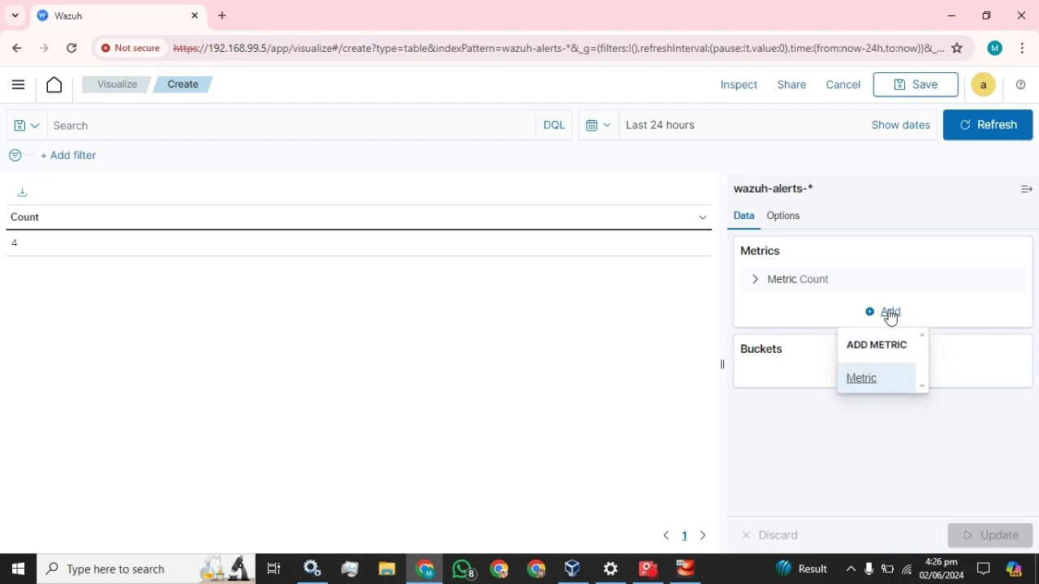
left_click(890, 315)
left_click(885, 375)
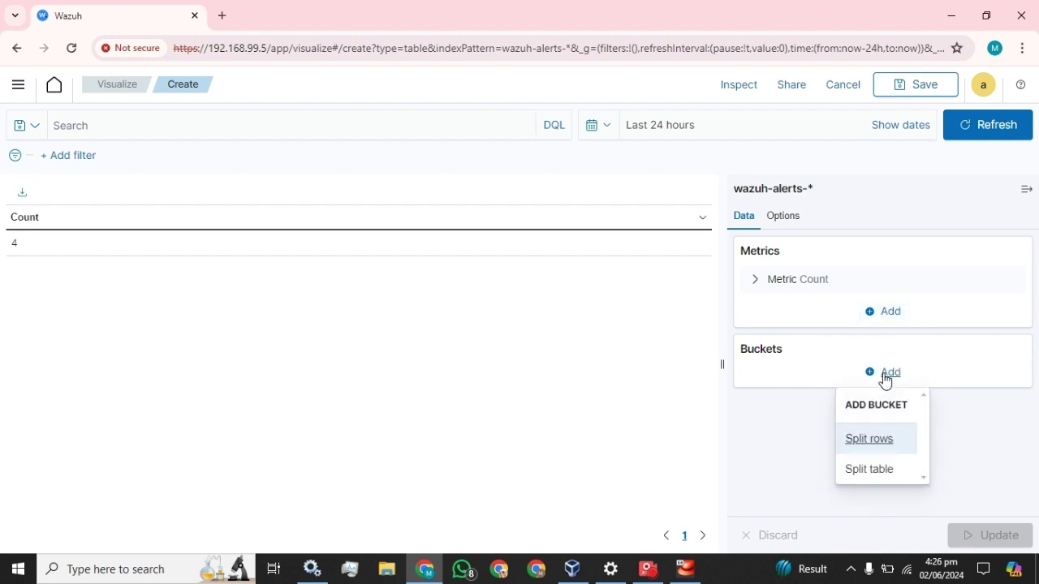
left_click(874, 471)
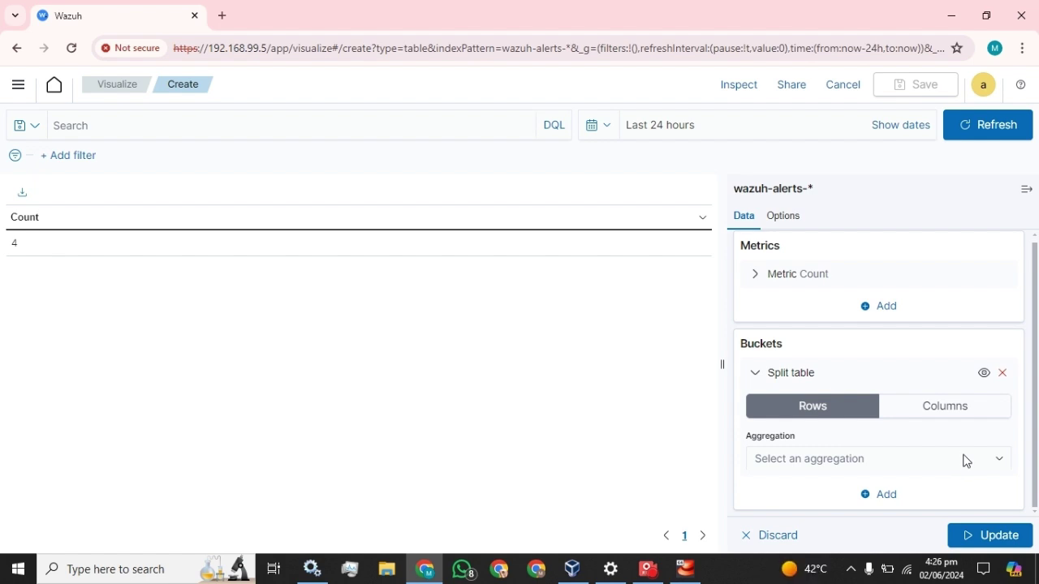
left_click(971, 418)
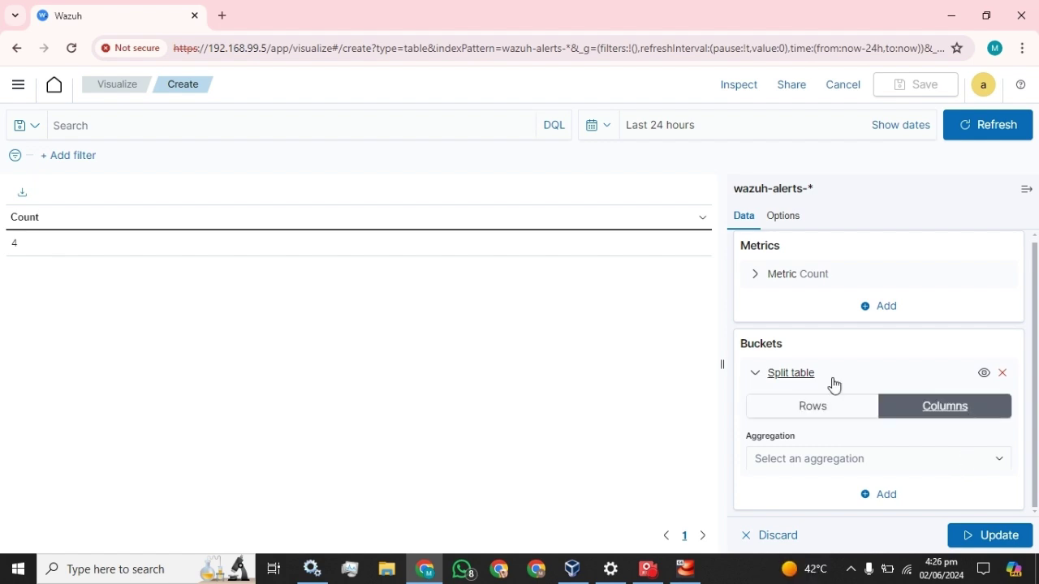
left_click(999, 460)
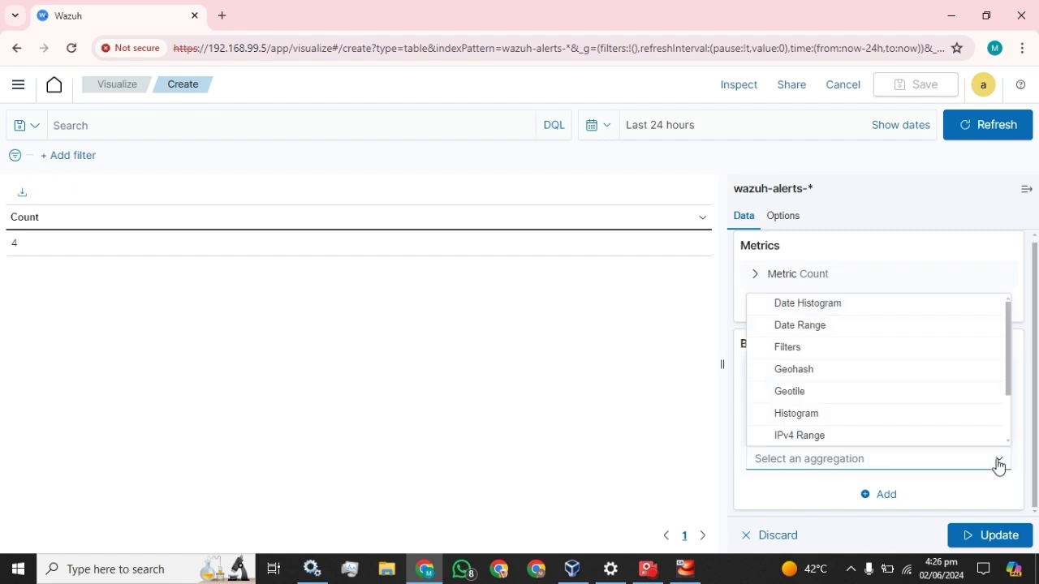
scroll(836, 370, "down", 1)
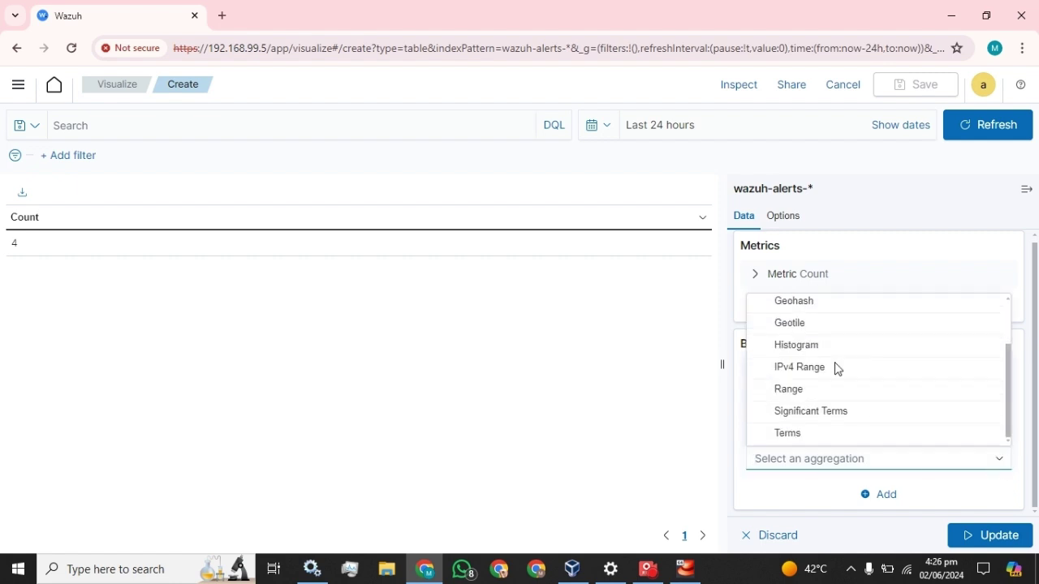
left_click(800, 434)
scroll(842, 420, "down", 2)
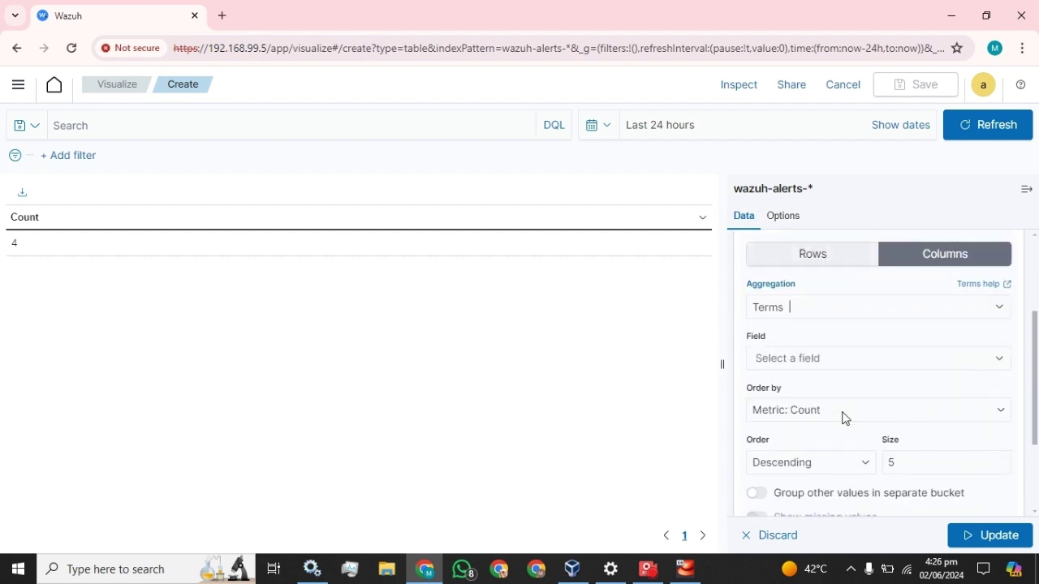
left_click(804, 312)
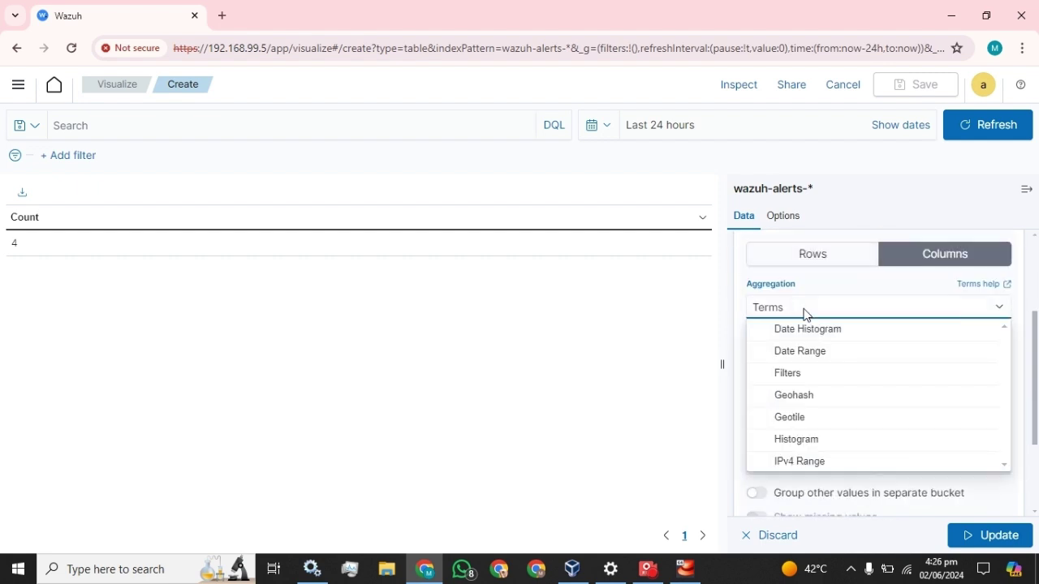
left_click(692, 302)
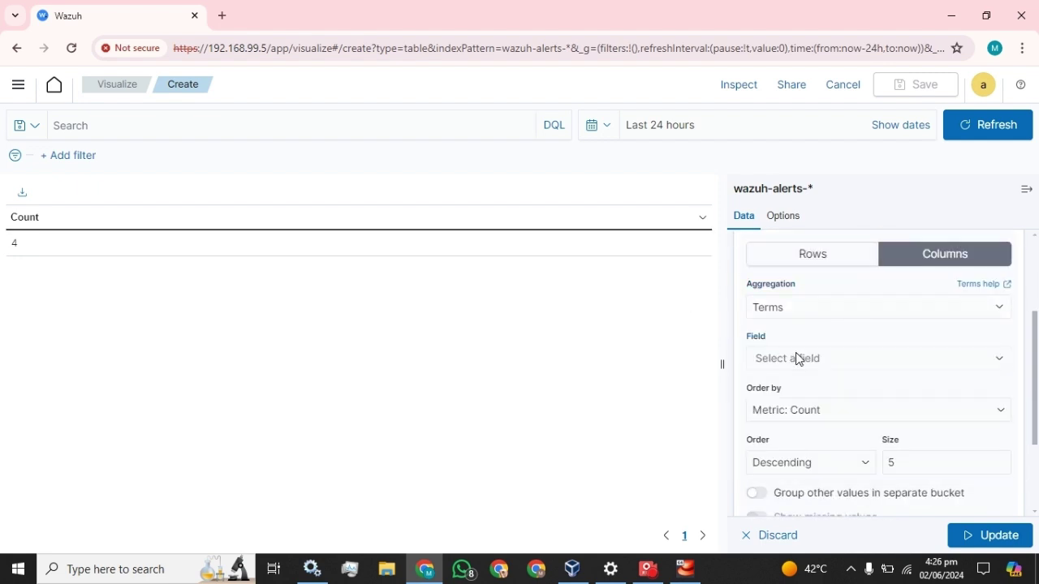
left_click(796, 358)
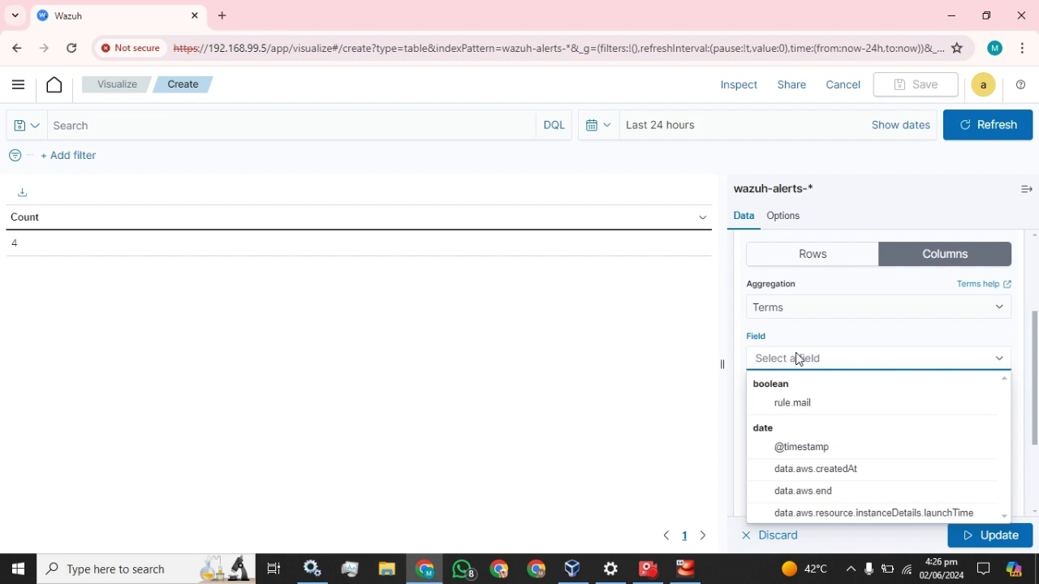
left_click(822, 452)
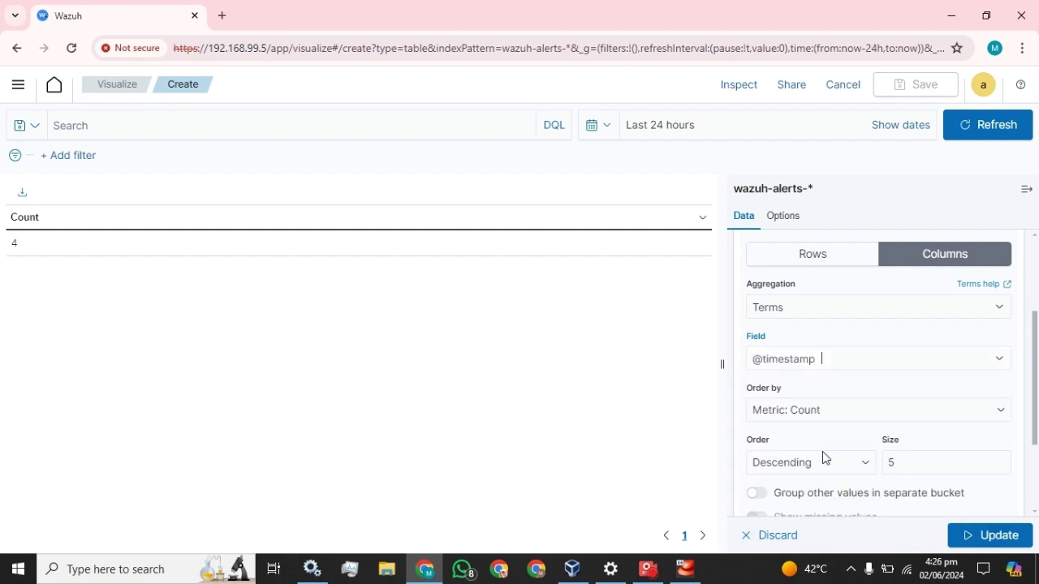
Step: Order the buckets Ascending, set size 30, label them Time, and update the table
scroll(897, 358, "down", 1)
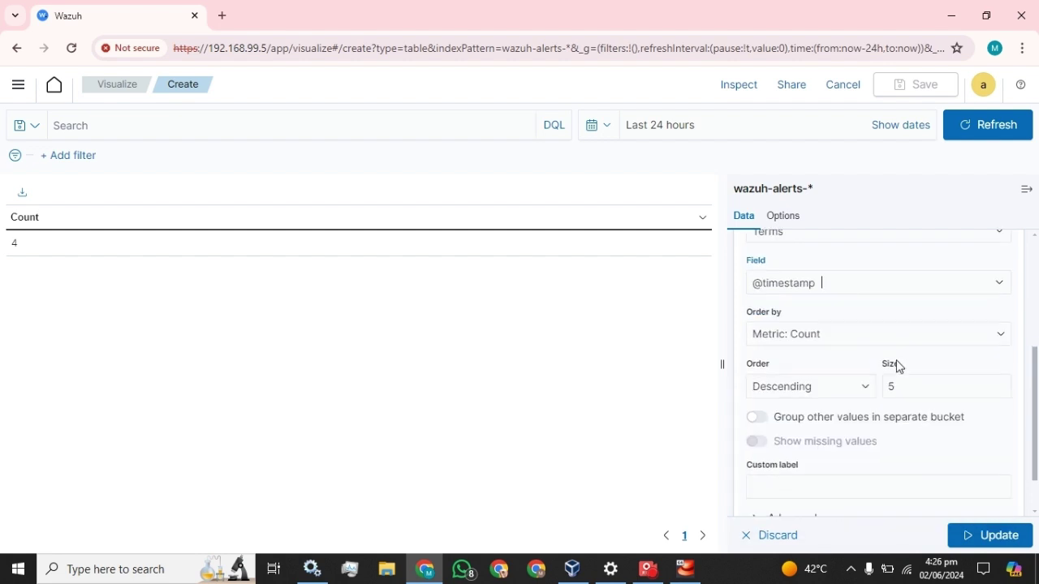
left_click(854, 385)
left_click(784, 419)
double_click(890, 386)
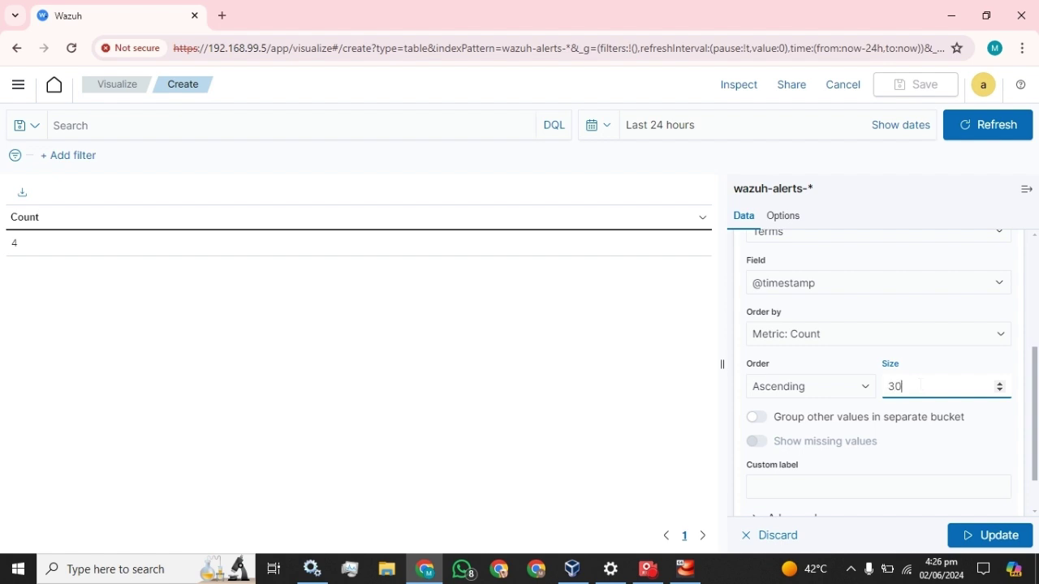
left_click(838, 370)
scroll(869, 429, "down", 1)
left_click(869, 429)
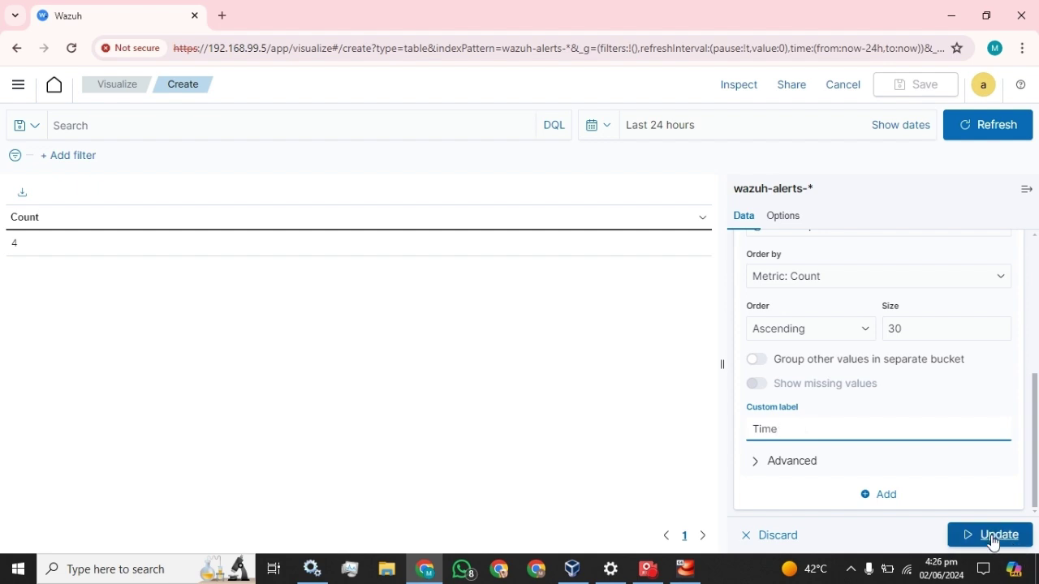
left_click(992, 539)
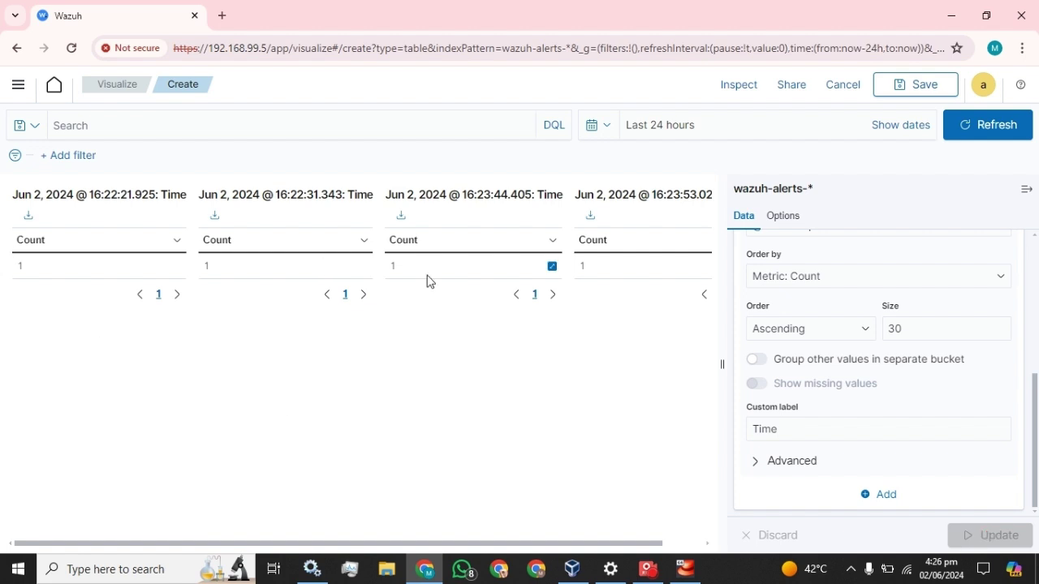
Step: Switch the split tables to the Rows layout and apply it
scroll(869, 385, "up", 5)
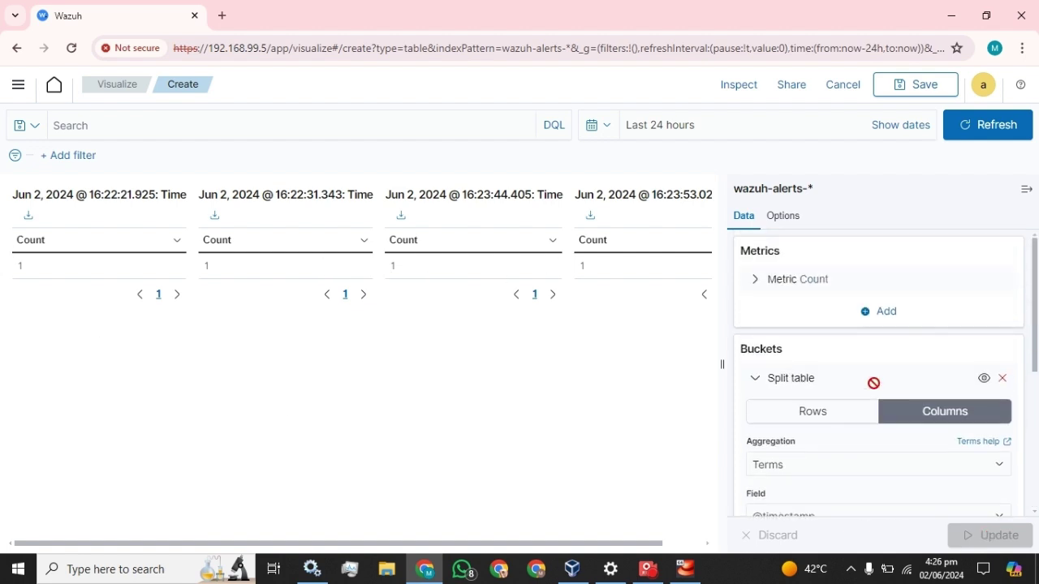
left_click(812, 411)
left_click(984, 535)
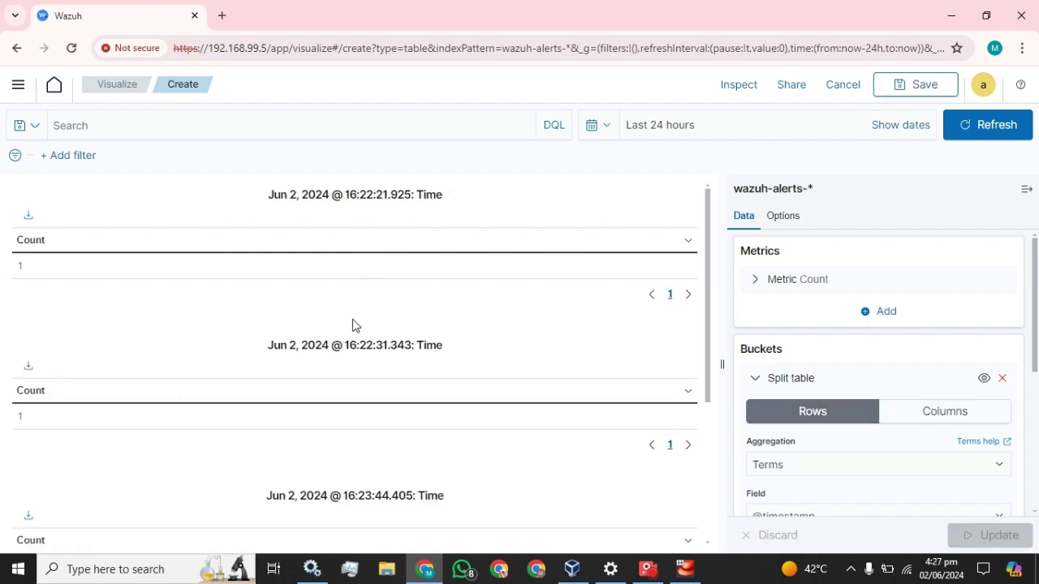
Step: Return the split tables to the Columns layout, apply, and briefly collapse the editor sidebar
scroll(352, 325, "down", 3)
scroll(354, 325, "up", 3)
scroll(353, 325, "down", 2)
left_click(962, 416)
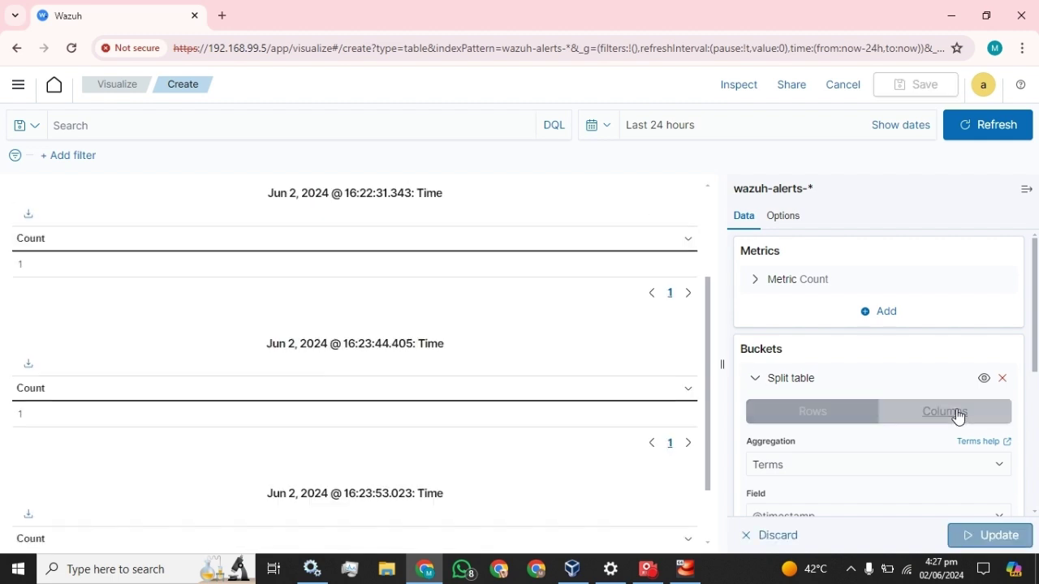
left_click(998, 537)
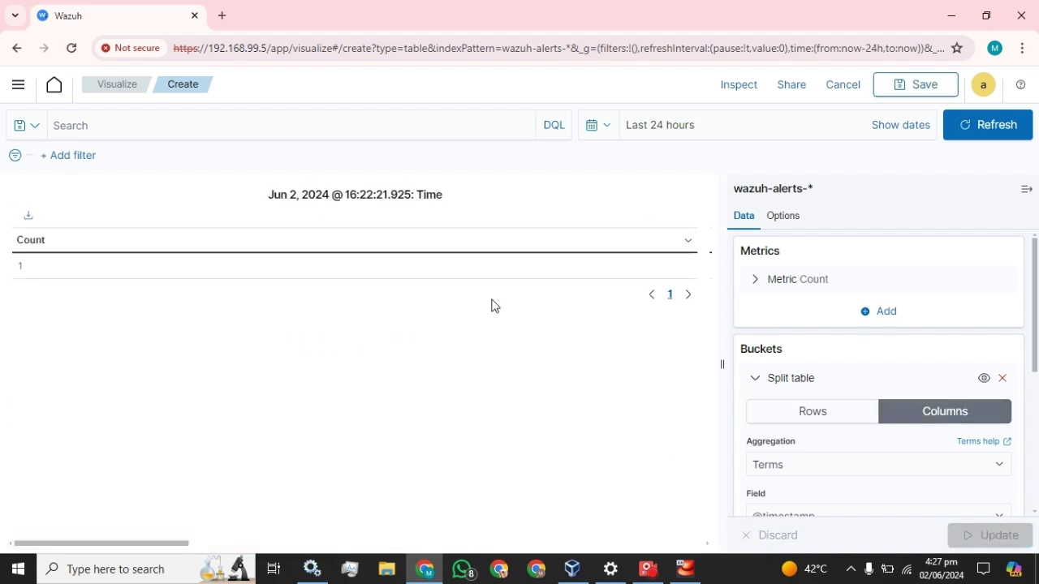
left_click(1027, 190)
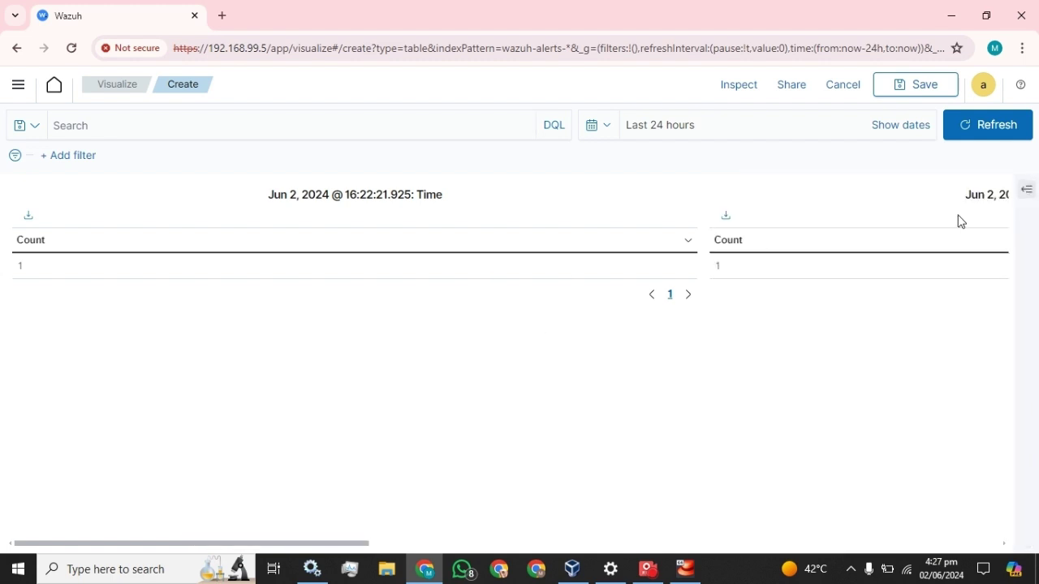
left_click(1027, 190)
scroll(803, 312, "down", 5)
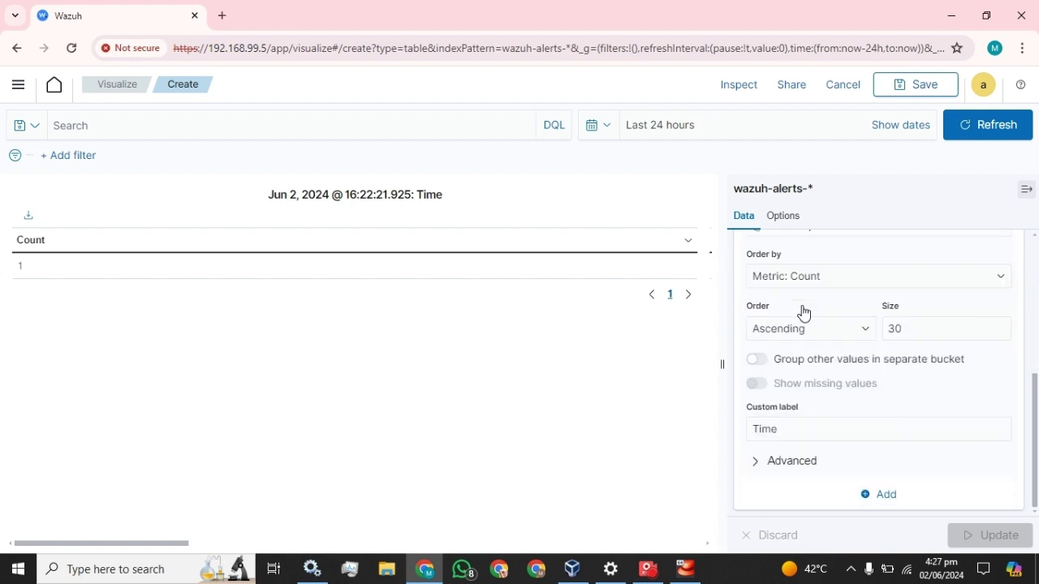
Step: Add a Split rows sub-bucket beneath the timestamp Split table bucket
left_click(880, 497)
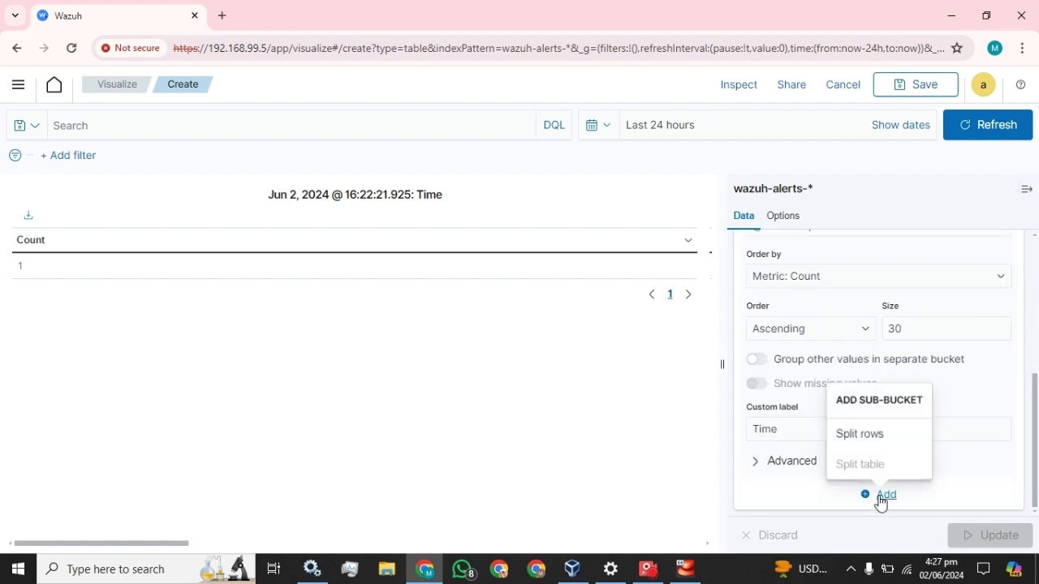
left_click(865, 435)
scroll(823, 424, "up", 10)
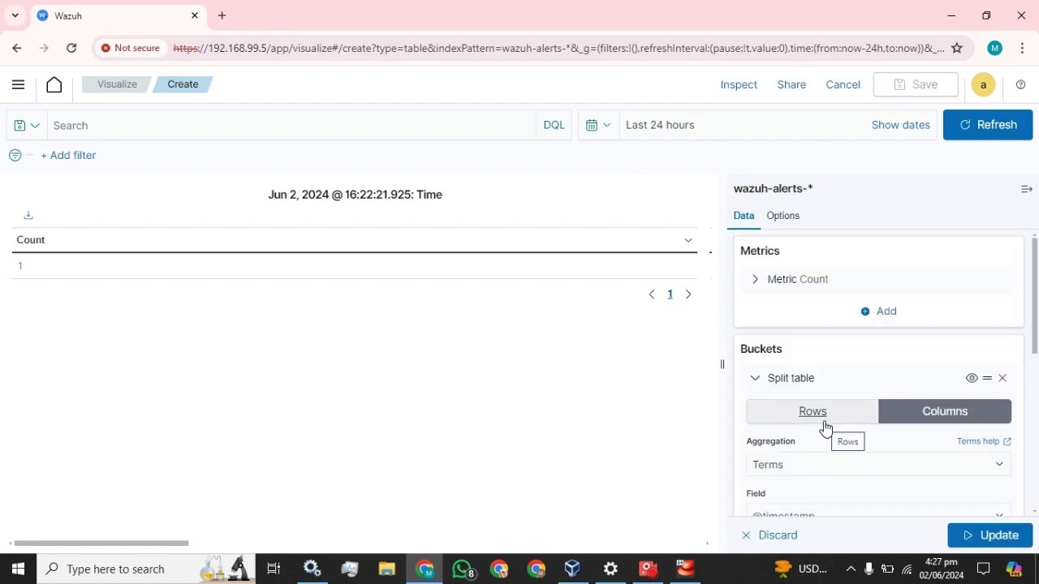
left_click(755, 380)
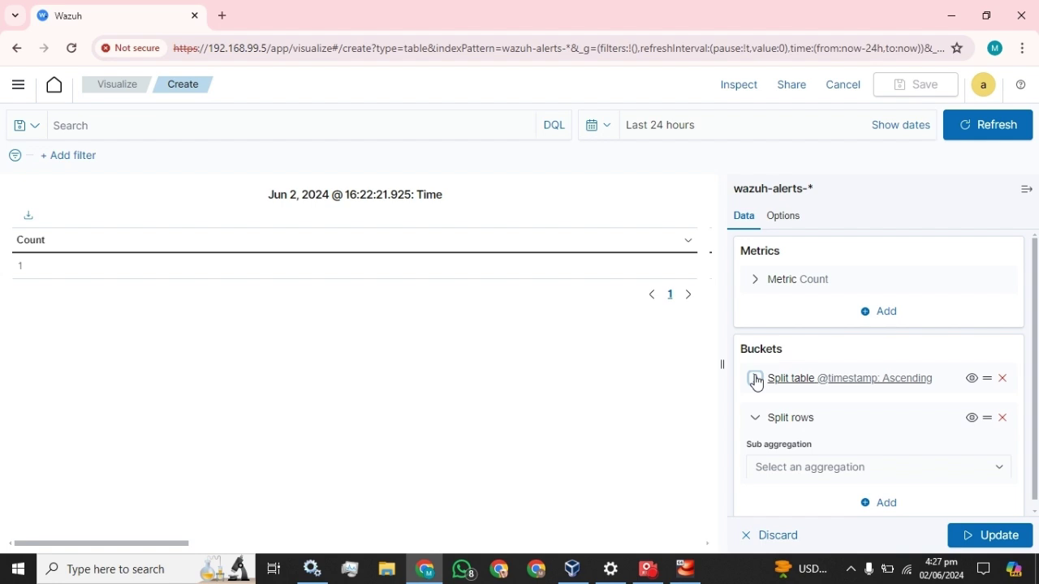
left_click(755, 379)
left_click(755, 379)
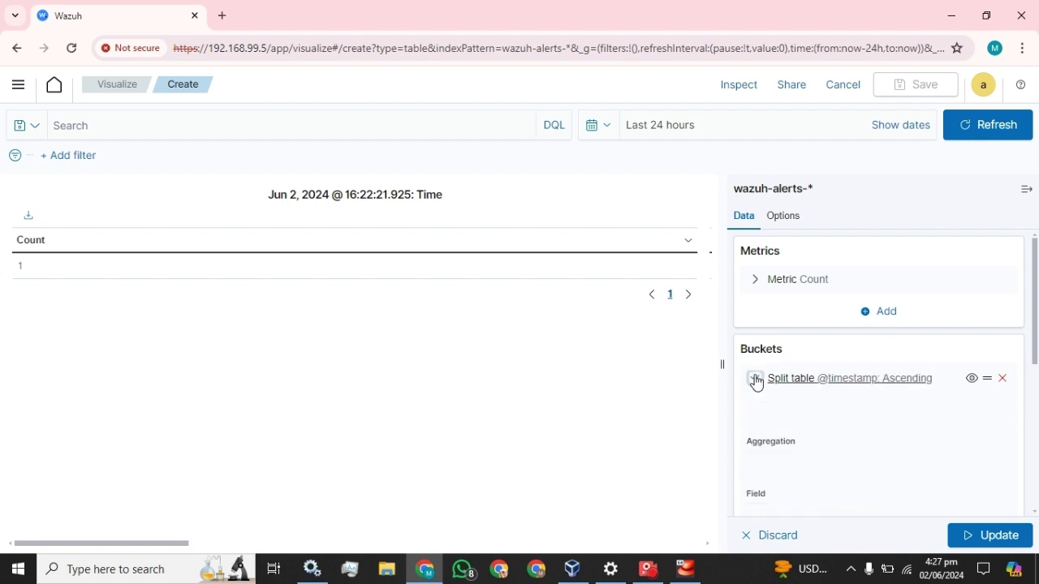
left_click(755, 418)
left_click(755, 418)
Step: Set the new bucket's sub aggregation to Terms and search its fields for 'hos'
left_click(897, 459)
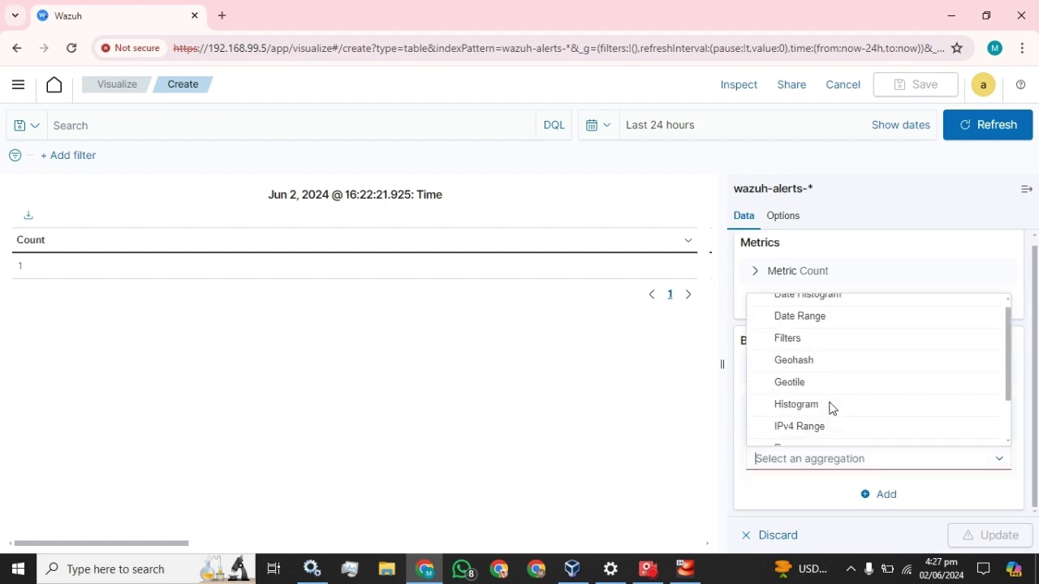
scroll(830, 408, "down", 2)
left_click(790, 436)
scroll(850, 444, "down", 3)
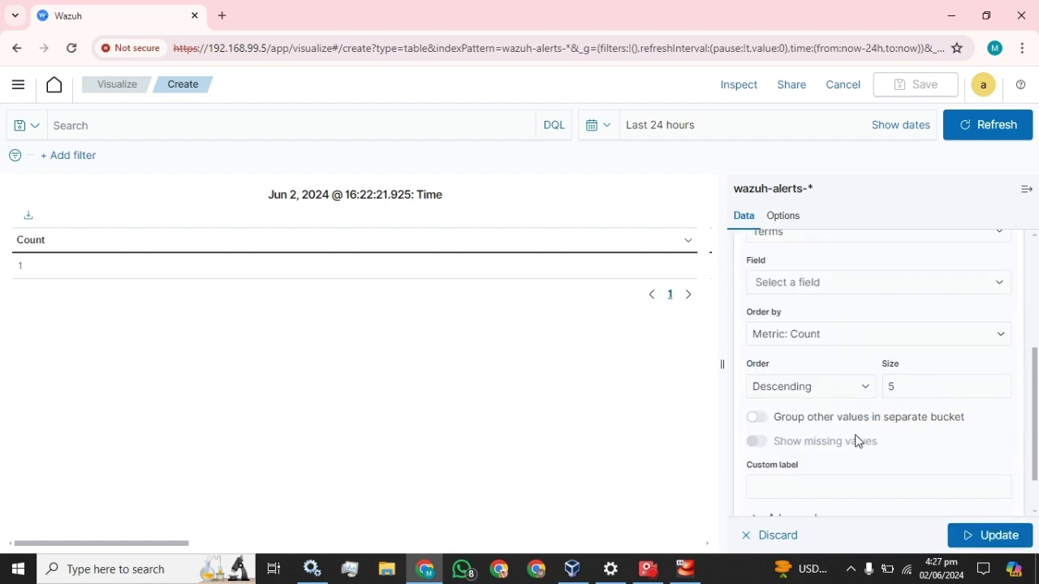
left_click(822, 289)
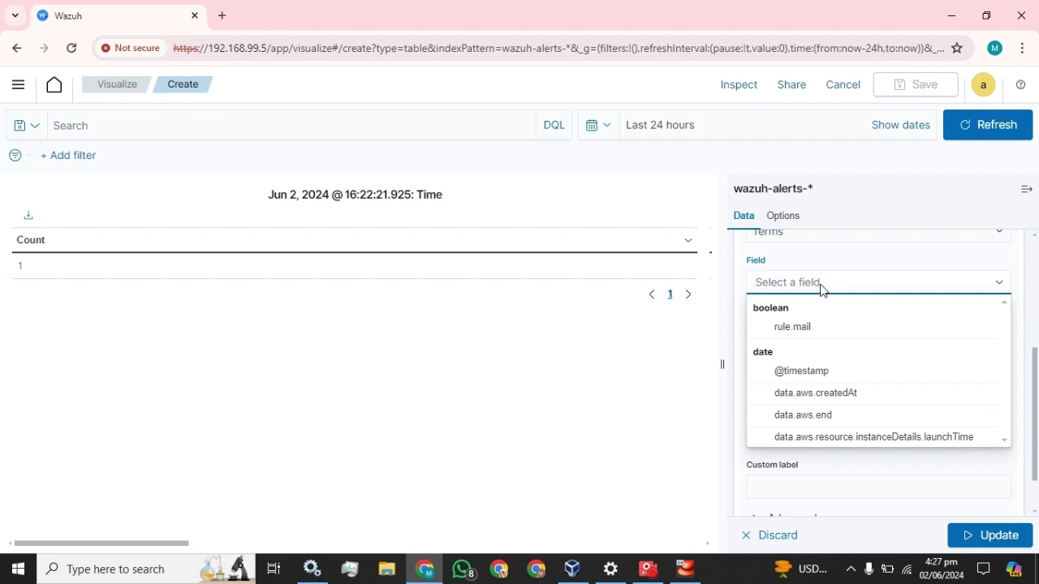
type("hos")
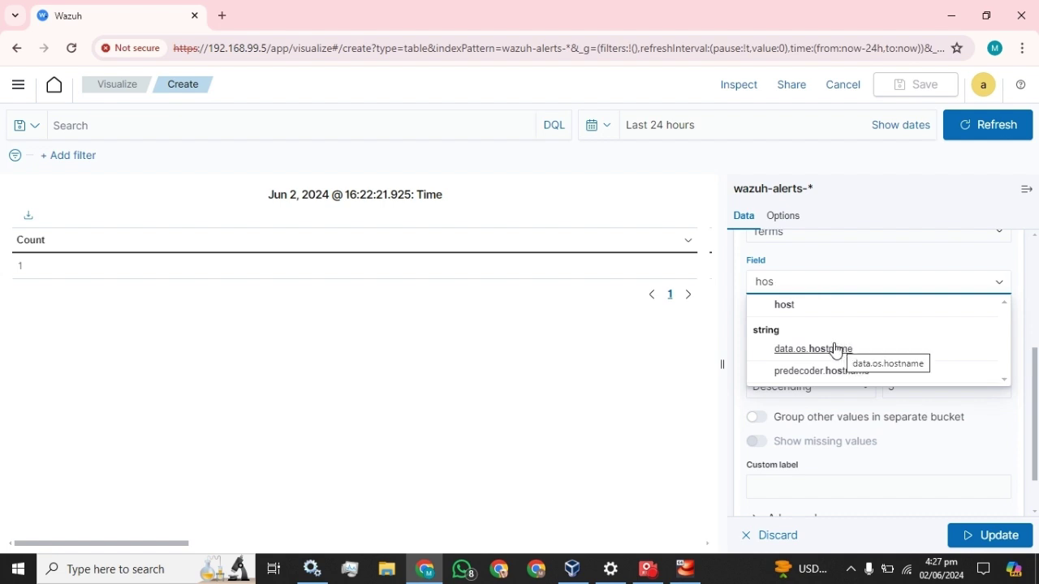
right_click(101, 23)
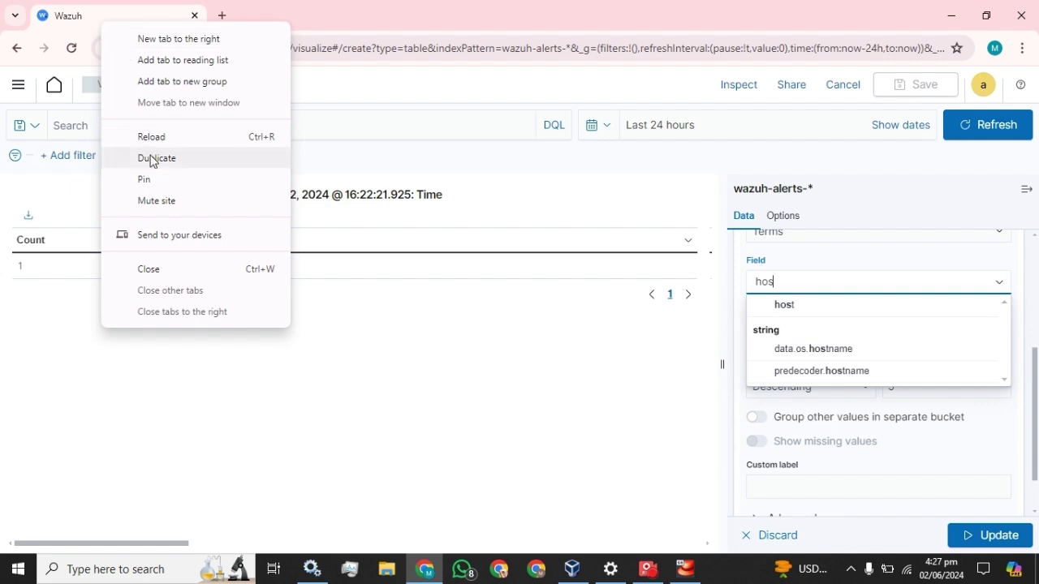
Step: Duplicate the Wazuh tab and open the Security events dashboard in it
left_click(150, 158)
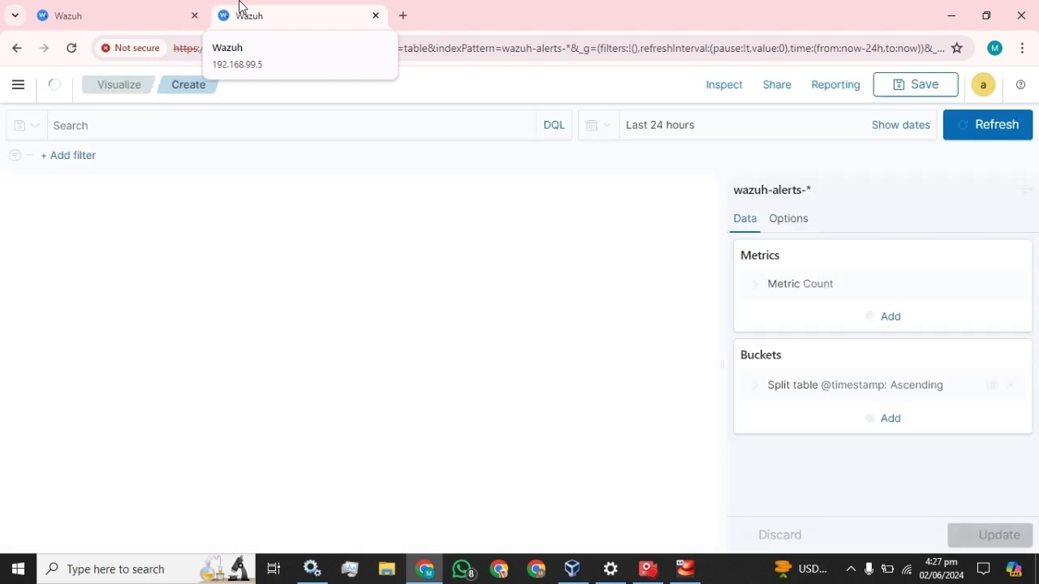
left_click(18, 84)
left_click(24, 235)
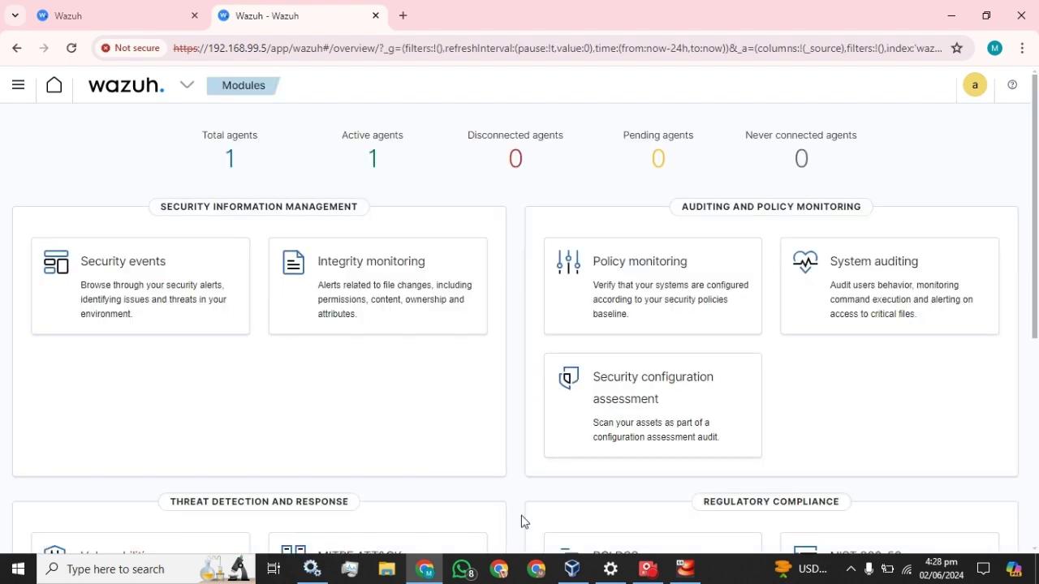
left_click(113, 265)
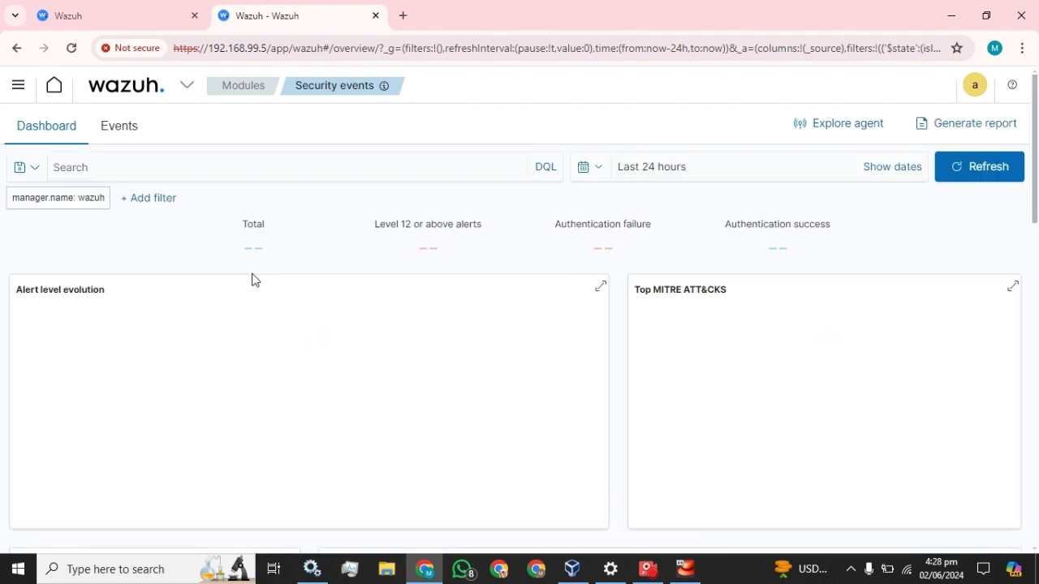
Step: Expand the netstat alert, select the agent.name field name, and return to the visualization tab
scroll(254, 279, "down", 4)
scroll(253, 280, "down", 3)
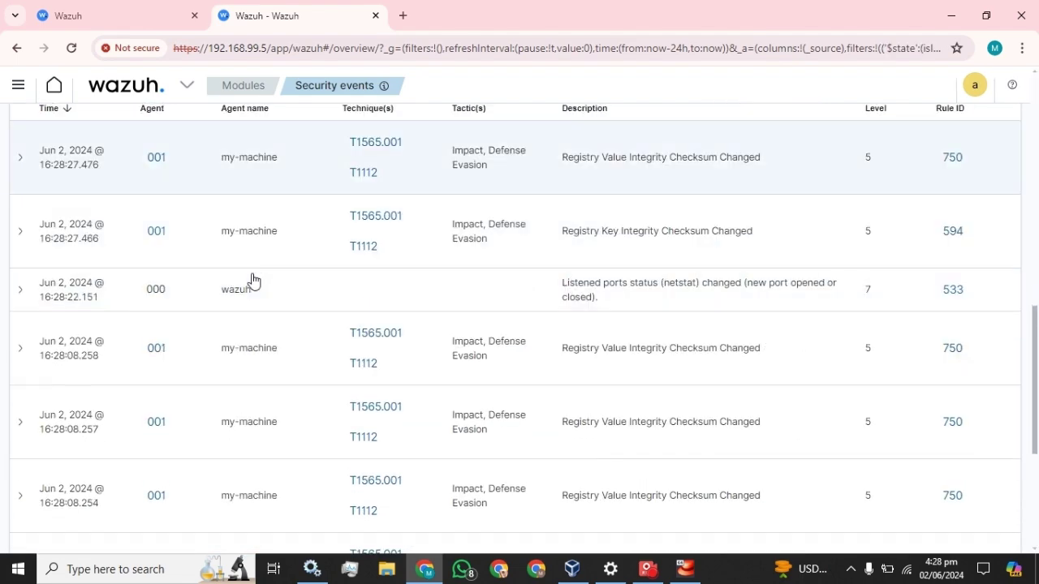
left_click(20, 290)
scroll(289, 310, "down", 2)
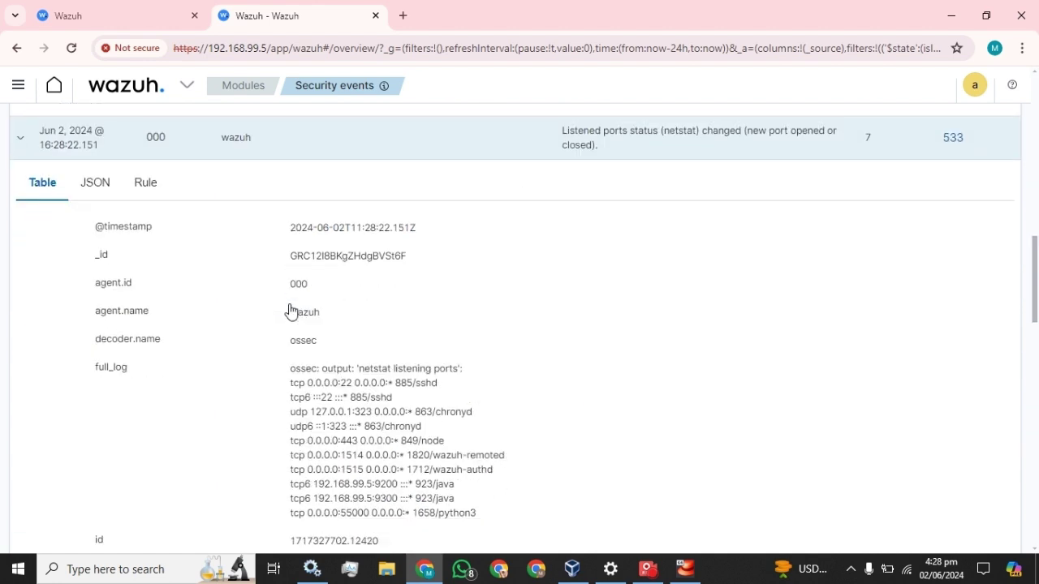
left_click_drag(152, 315, 98, 323)
key("ctrl+c")
left_click(120, 10)
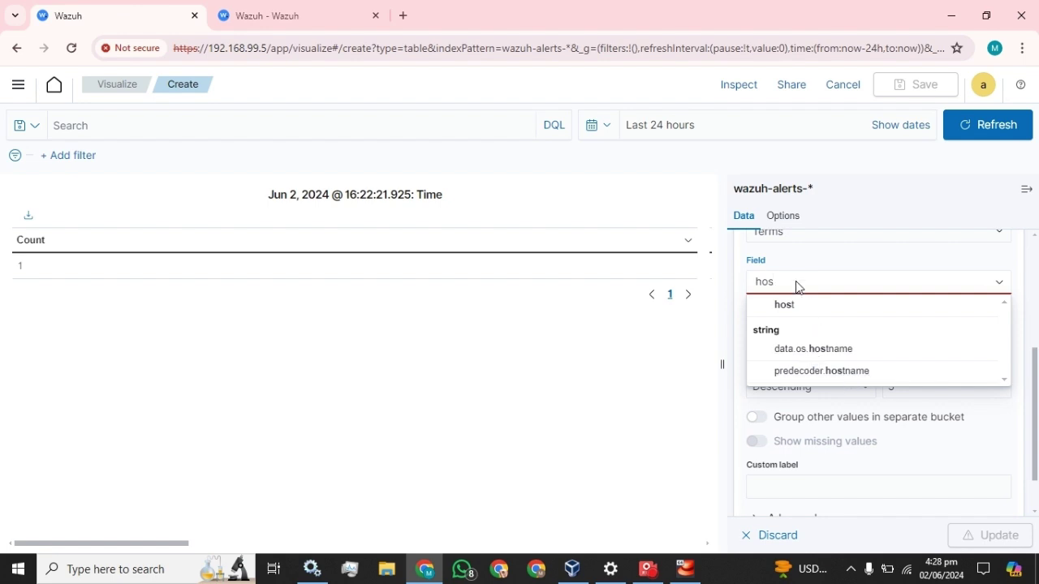
Step: Split rows by agent.name, ascending, size 20, labelled Agent_name, and update the table
key("BackSpace")
key("BackSpace")
key("BackSpace")
key("ctrl+v")
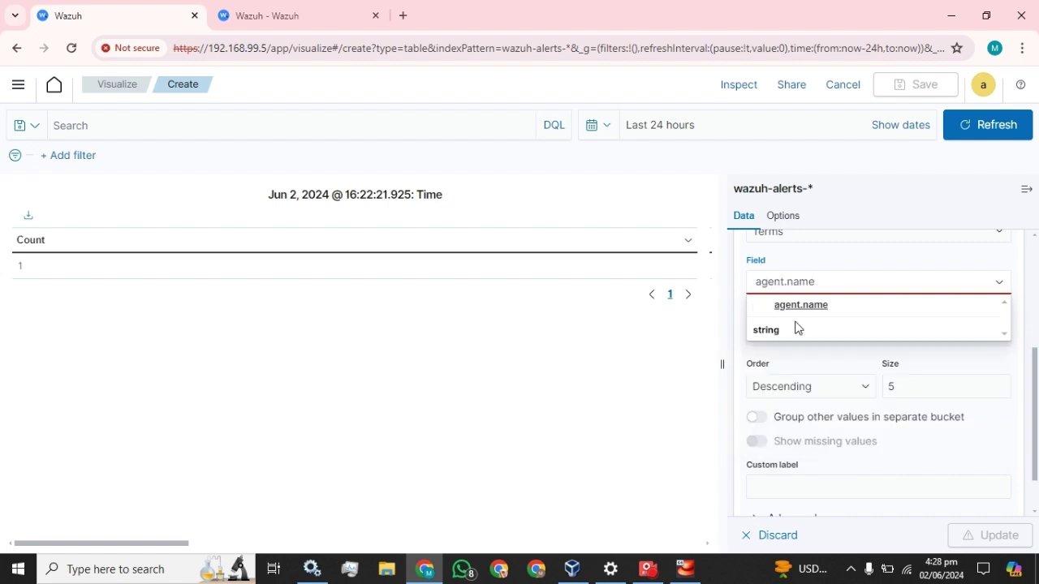
left_click(795, 306)
left_click(831, 392)
left_click(798, 416)
left_click(894, 387)
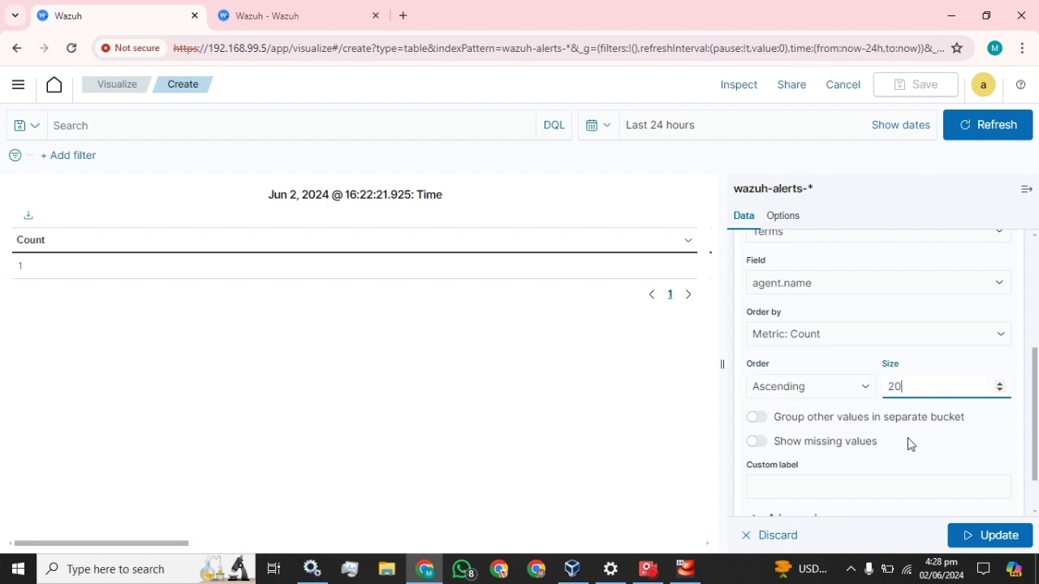
scroll(907, 437, "down", 2)
left_click(877, 428)
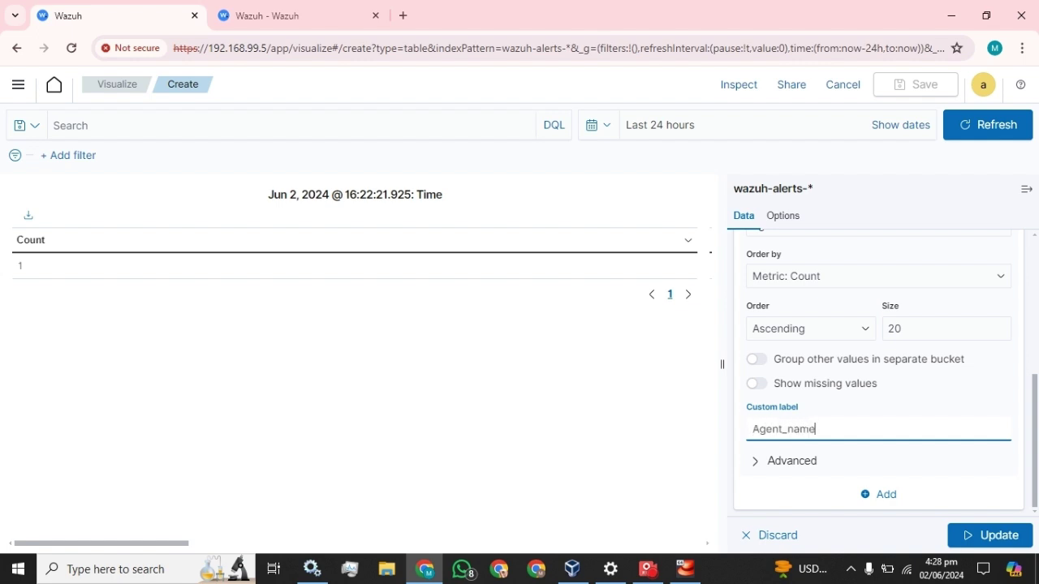
left_click(986, 535)
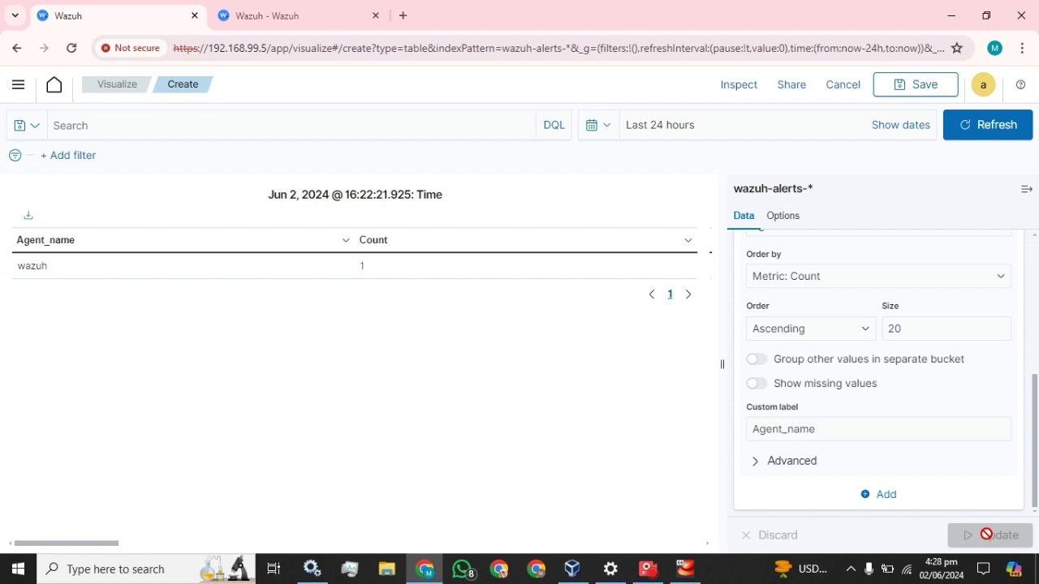
scroll(872, 413, "up", 5)
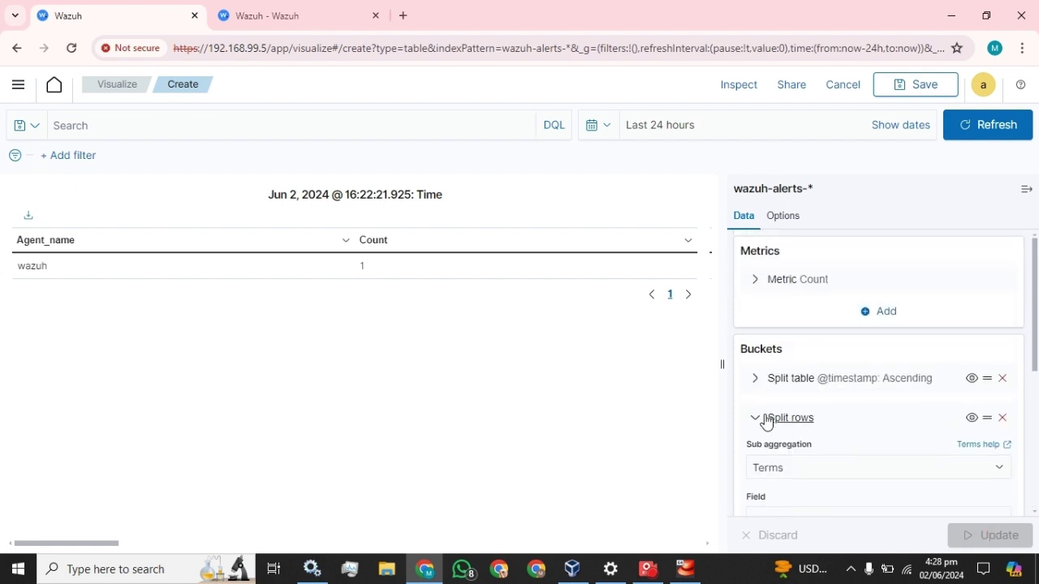
Step: Add another Split rows sub-bucket and delete the timestamp Split table bucket
left_click(755, 418)
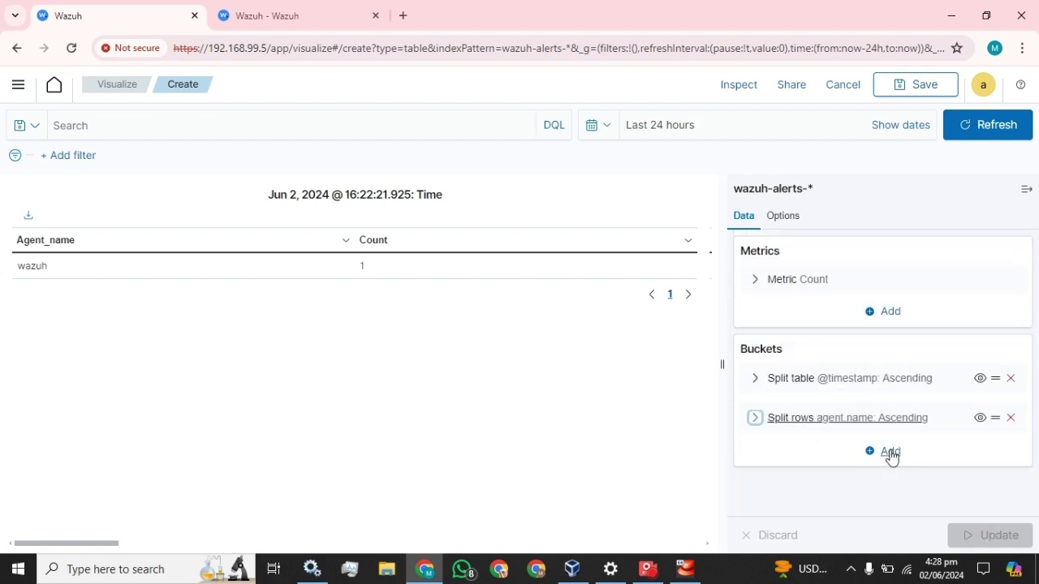
left_click(891, 453)
left_click(882, 395)
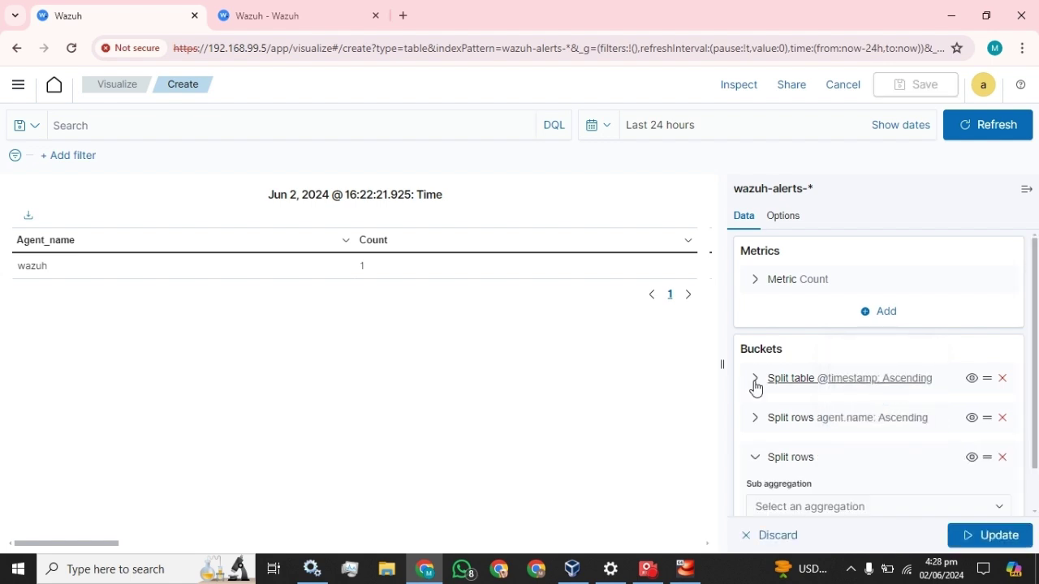
left_click(1002, 378)
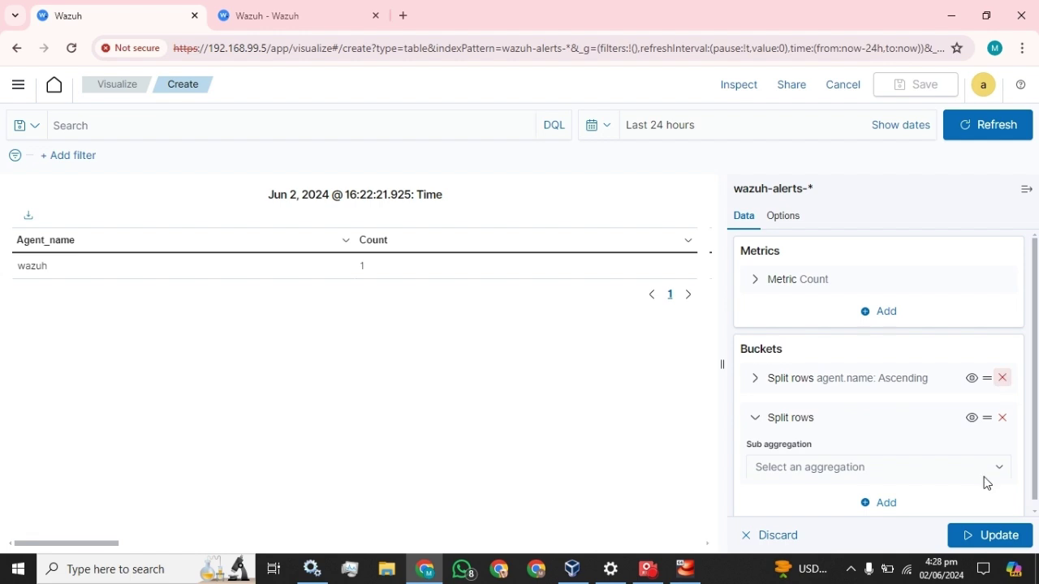
left_click(993, 536)
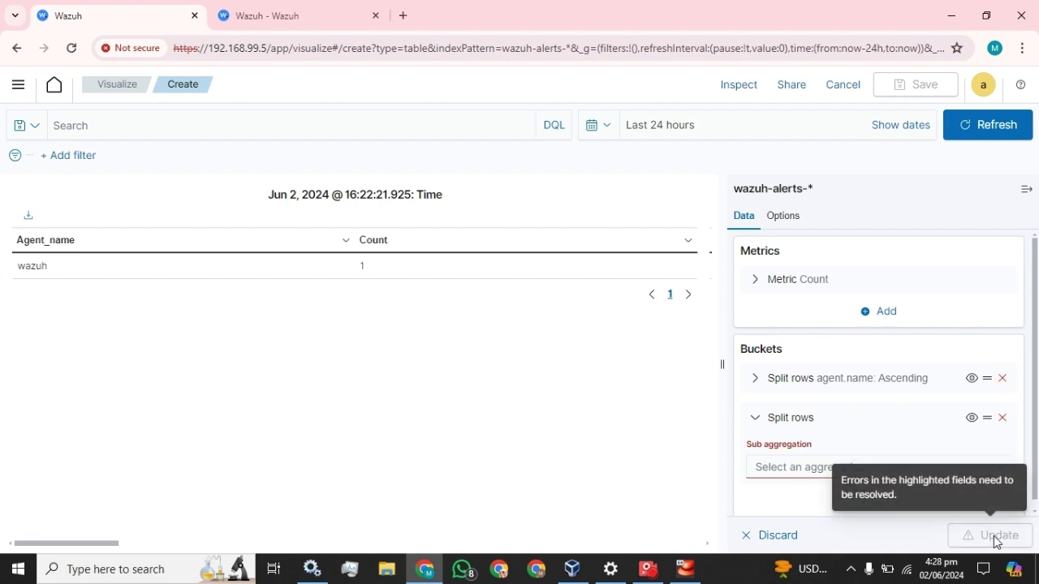
Step: Make the new row split a Terms aggregation and open its field list
left_click(844, 467)
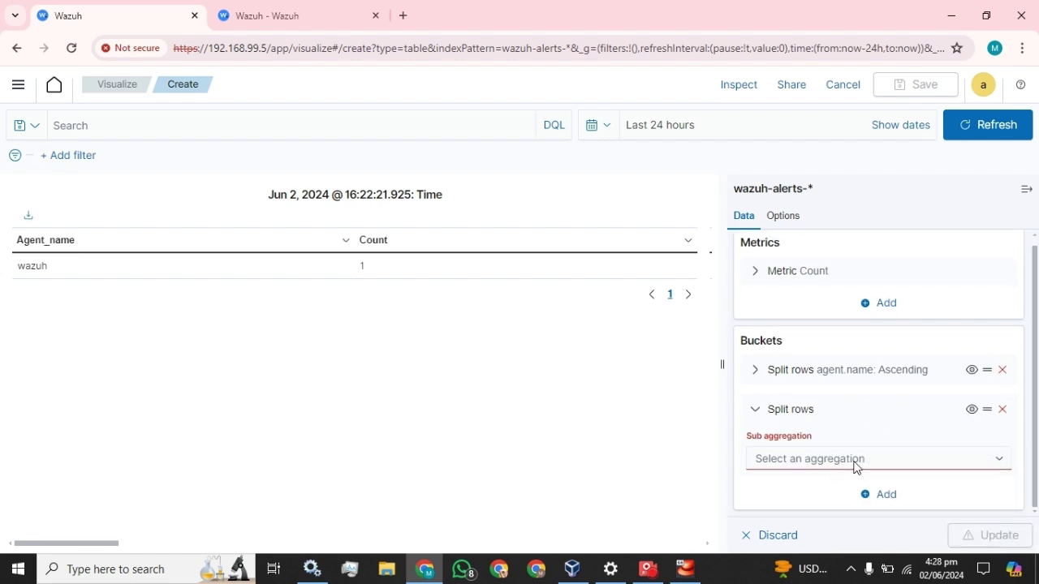
scroll(812, 411, "down", 2)
left_click(803, 432)
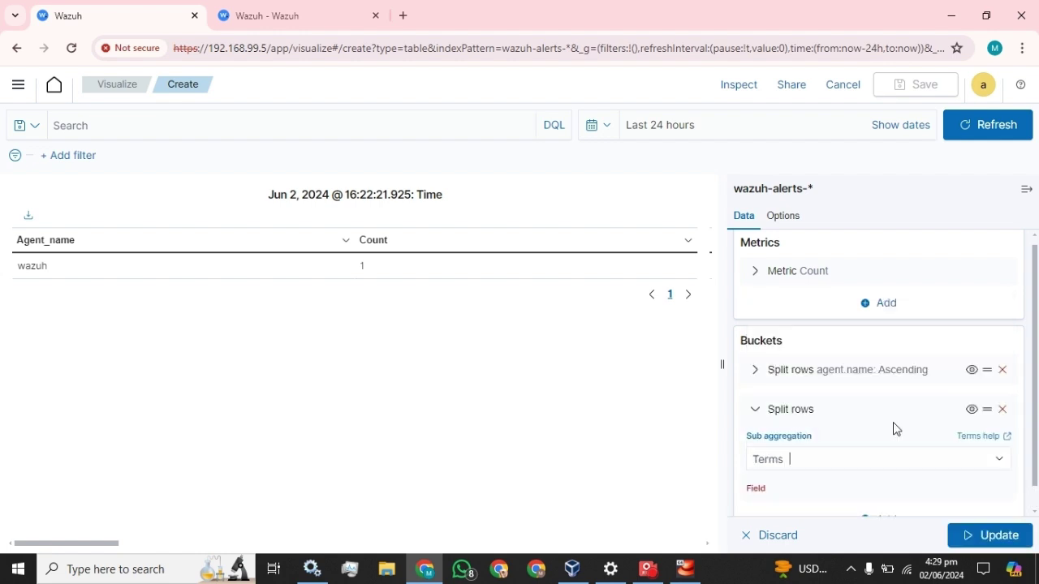
scroll(893, 429, "down", 3)
left_click(815, 284)
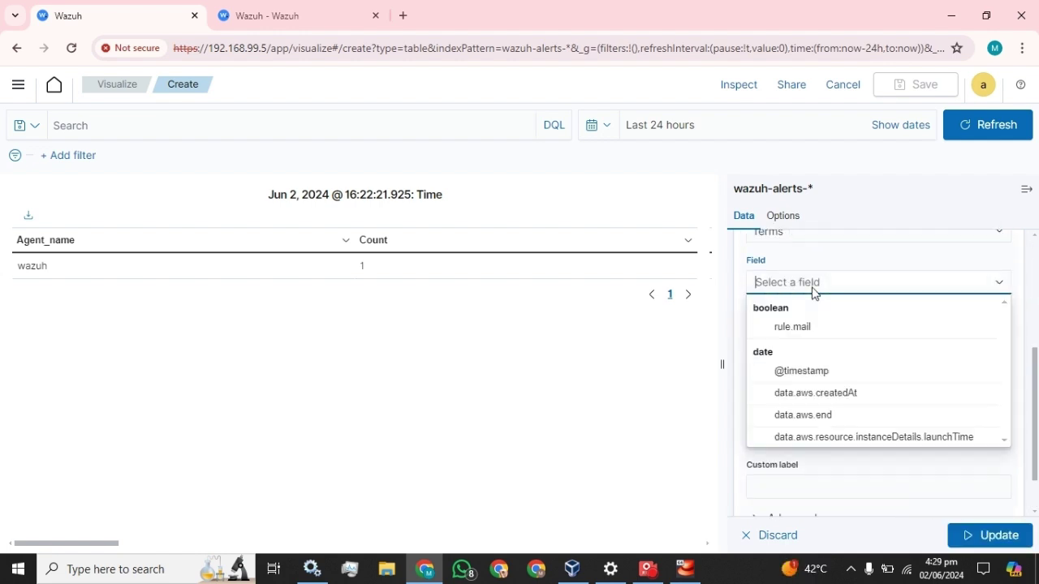
Step: Select the rule.groups field name in the netstat alert on the Security events tab
left_click(308, 10)
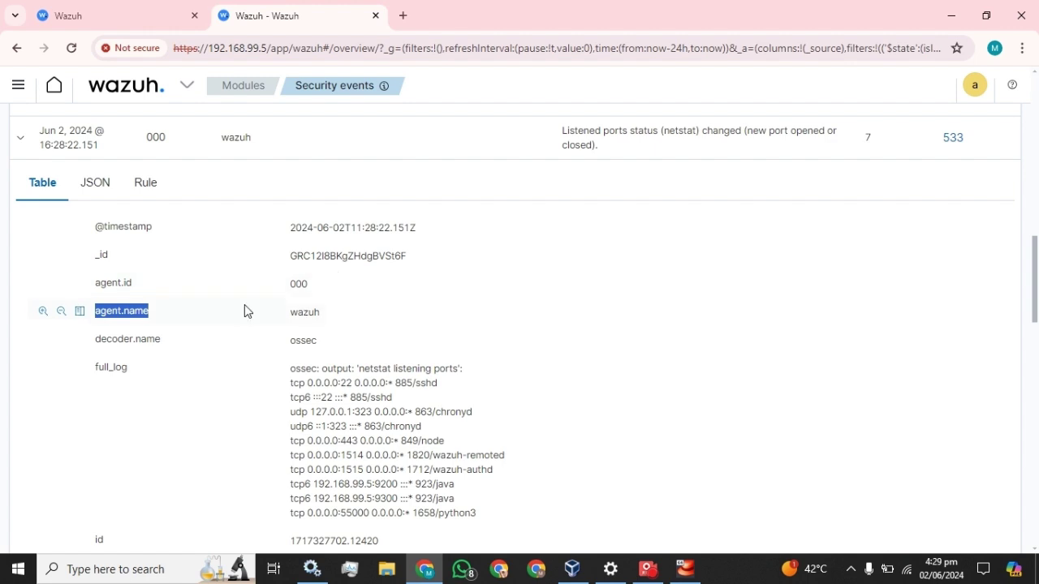
scroll(217, 302, "down", 4)
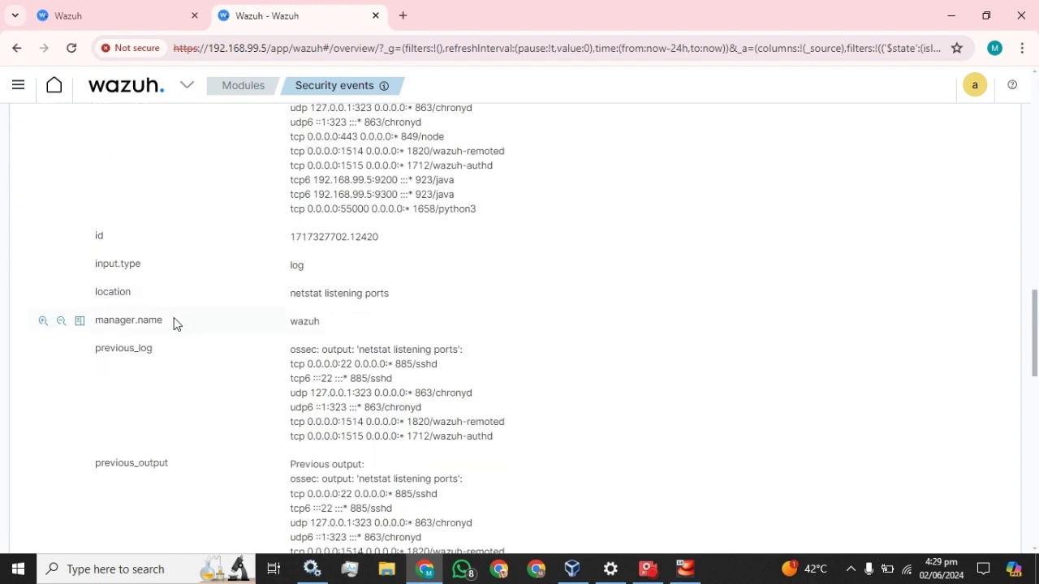
scroll(174, 324, "down", 4)
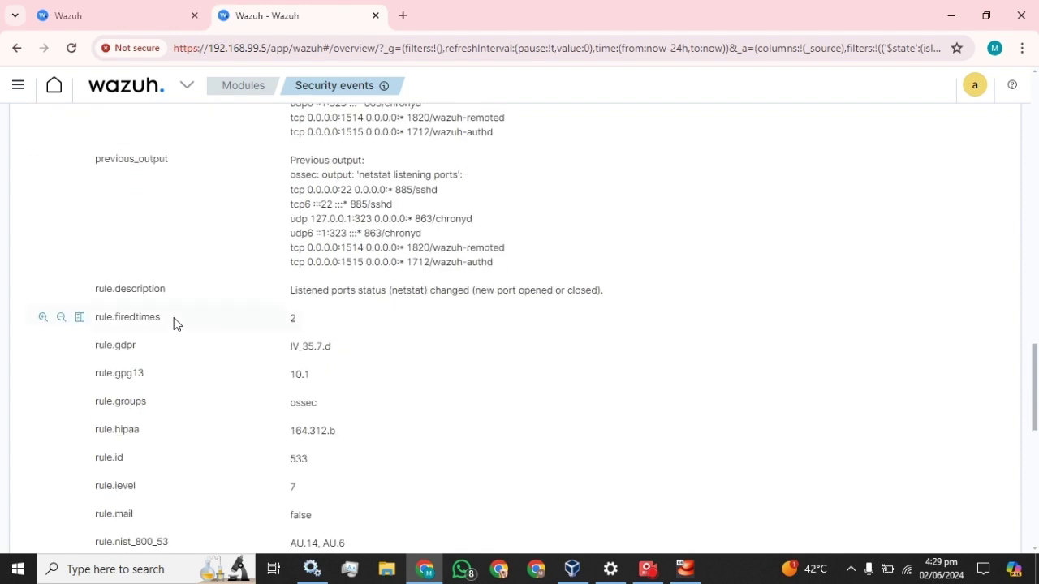
scroll(174, 324, "down", 1)
left_click_drag(151, 327, 82, 345)
key("ctrl+c")
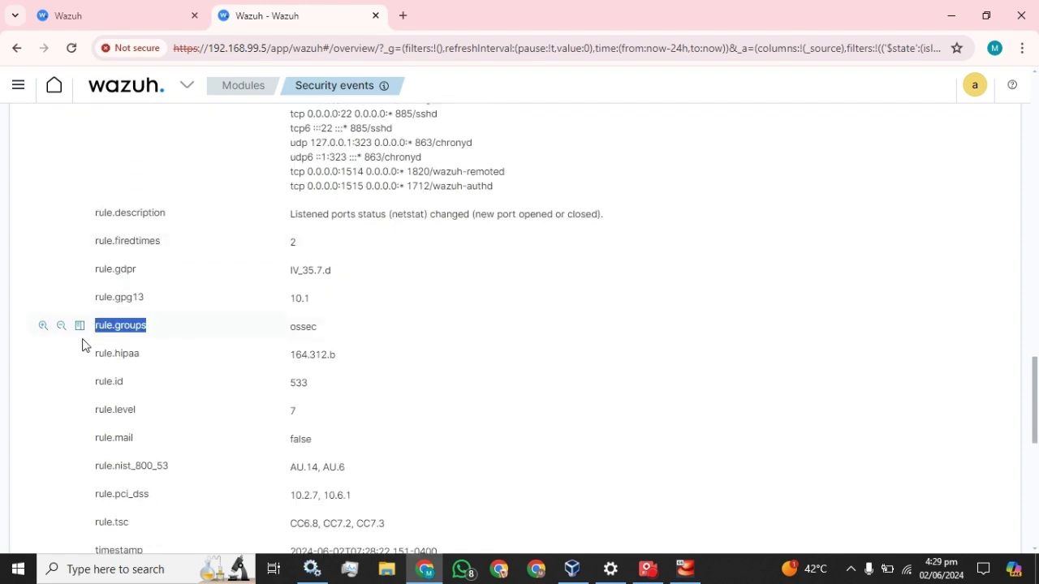
Step: Split rows by rule.groups, ascending, size 18, labelled Group, and update the table
left_click(143, 15)
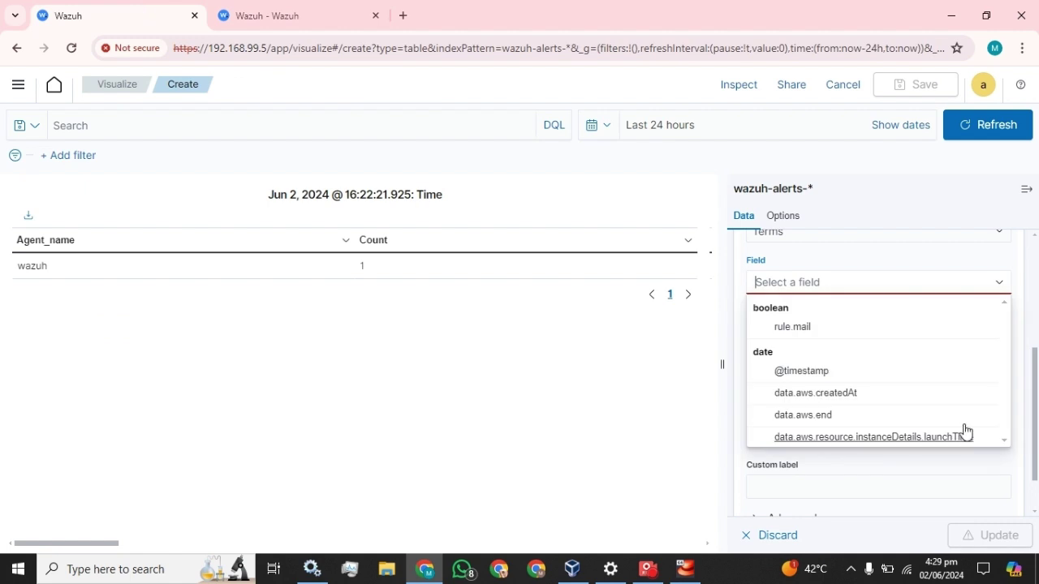
key("ctrl+v")
left_click(793, 308)
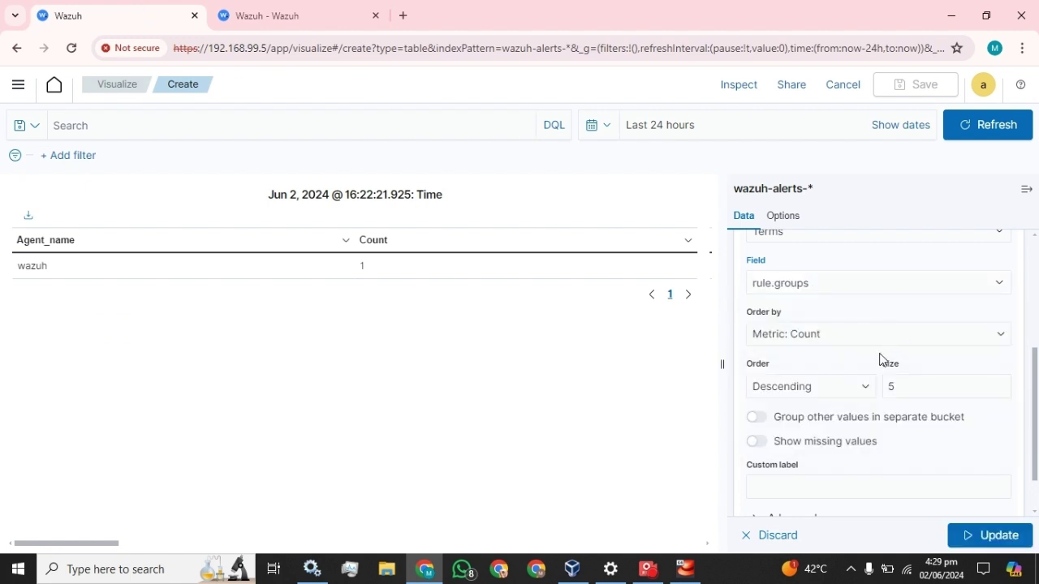
left_click(837, 392)
left_click(803, 420)
left_click(913, 387)
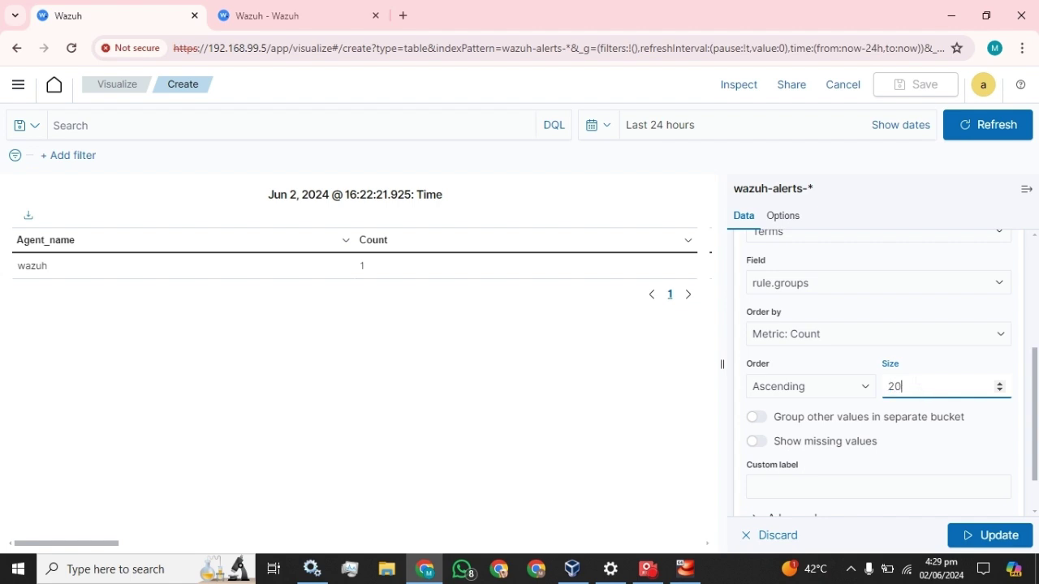
type("20")
scroll(915, 382, "down", 2)
left_click(874, 428)
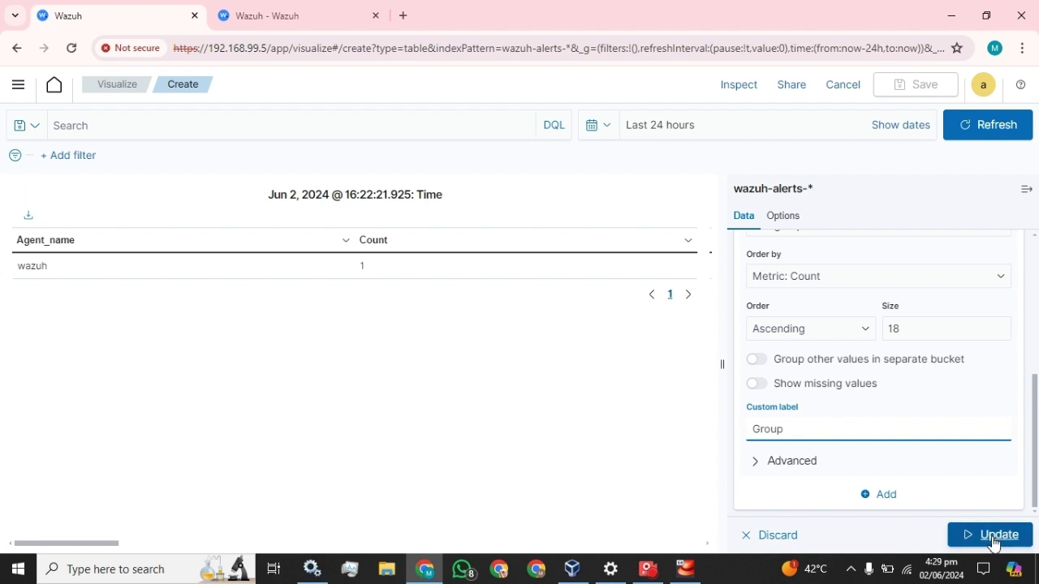
left_click(994, 536)
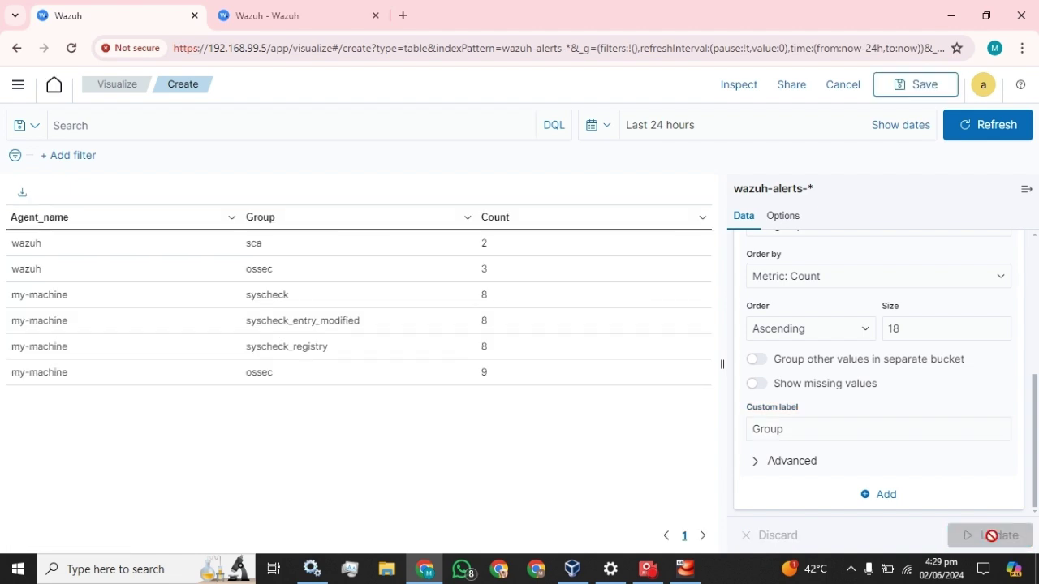
left_click(1028, 190)
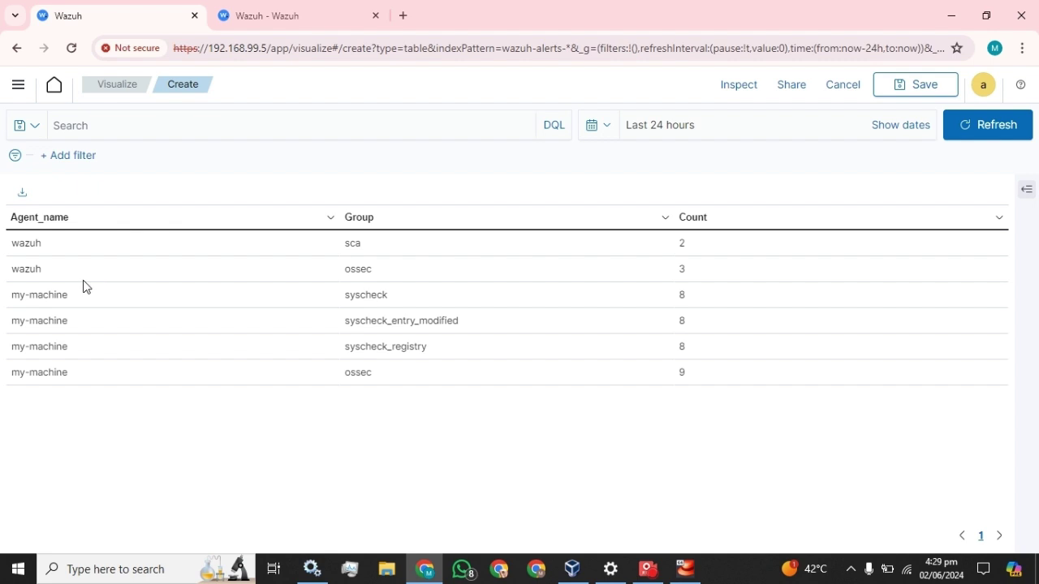
left_click(1027, 190)
scroll(811, 406, "down", 2)
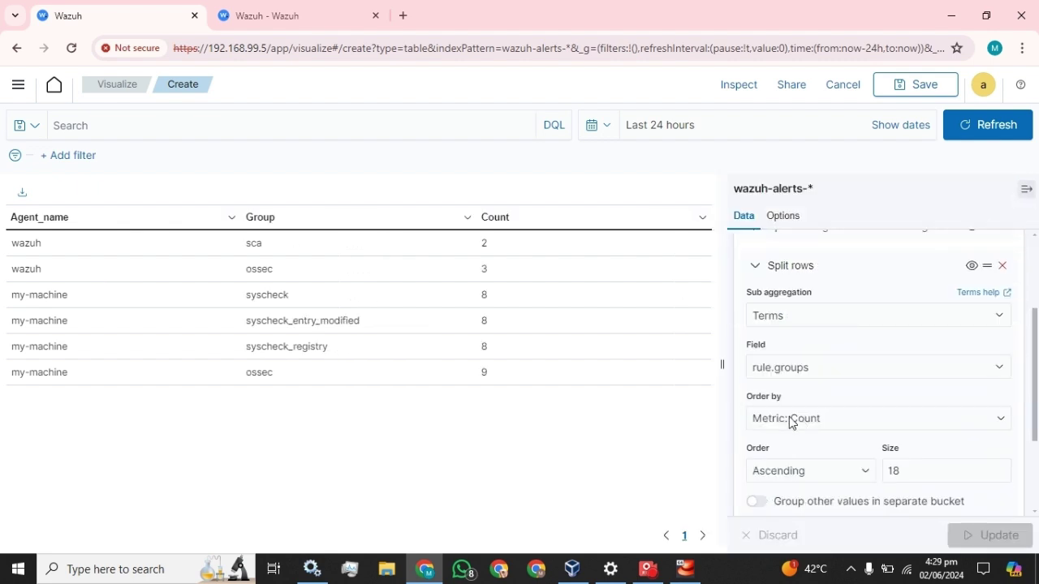
scroll(771, 373, "up", 2)
left_click(754, 347)
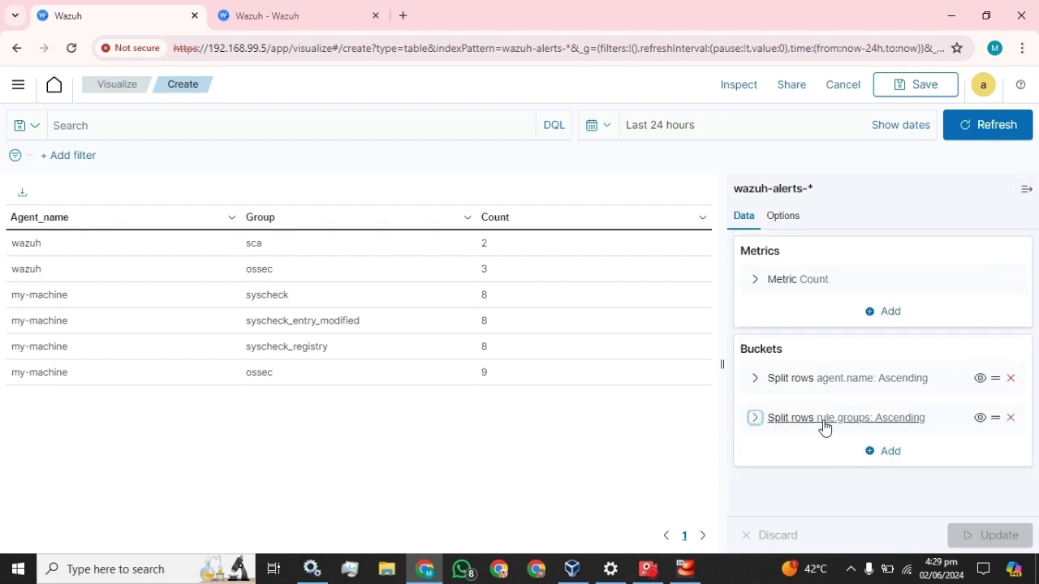
left_click(887, 451)
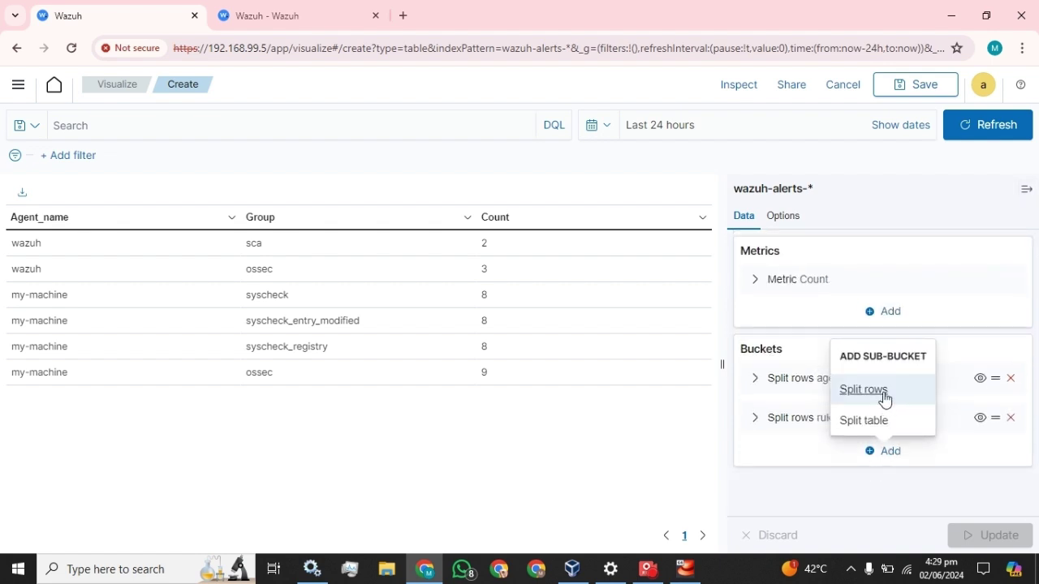
left_click(877, 394)
scroll(812, 394, "down", 1)
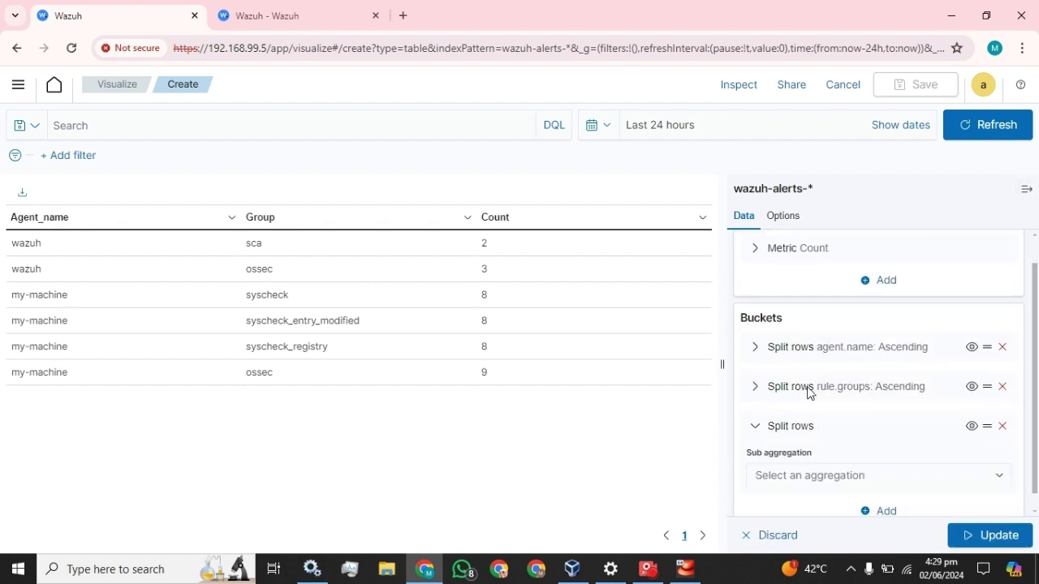
left_click(860, 460)
scroll(804, 422, "down", 1)
left_click(802, 431)
scroll(873, 421, "down", 3)
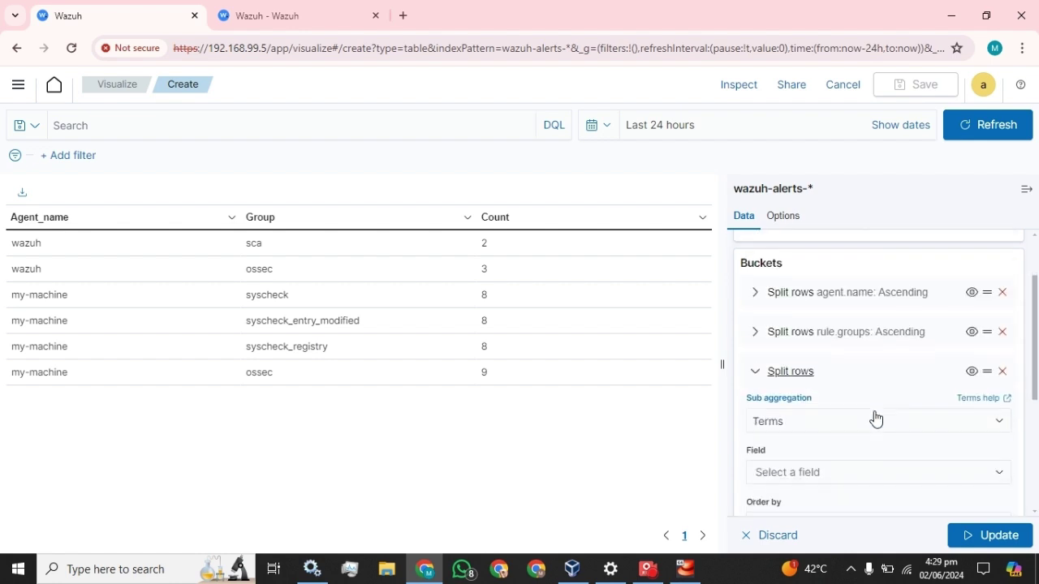
scroll(803, 325, "up", 1)
left_click(807, 357)
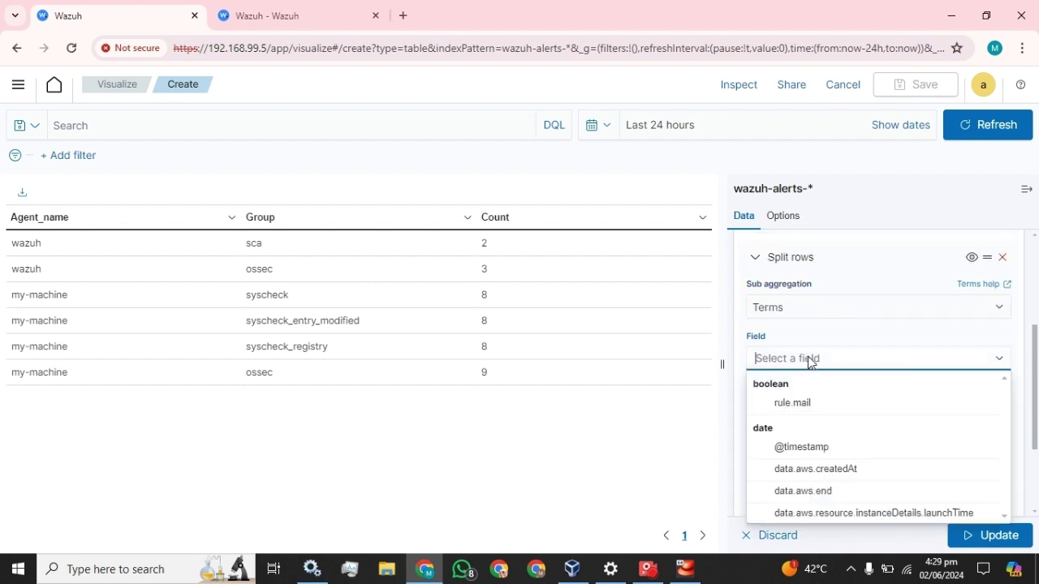
left_click(807, 447)
scroll(922, 373, "down", 1)
left_click(837, 389)
left_click(818, 405)
left_click(811, 391)
left_click(804, 419)
left_click(893, 386)
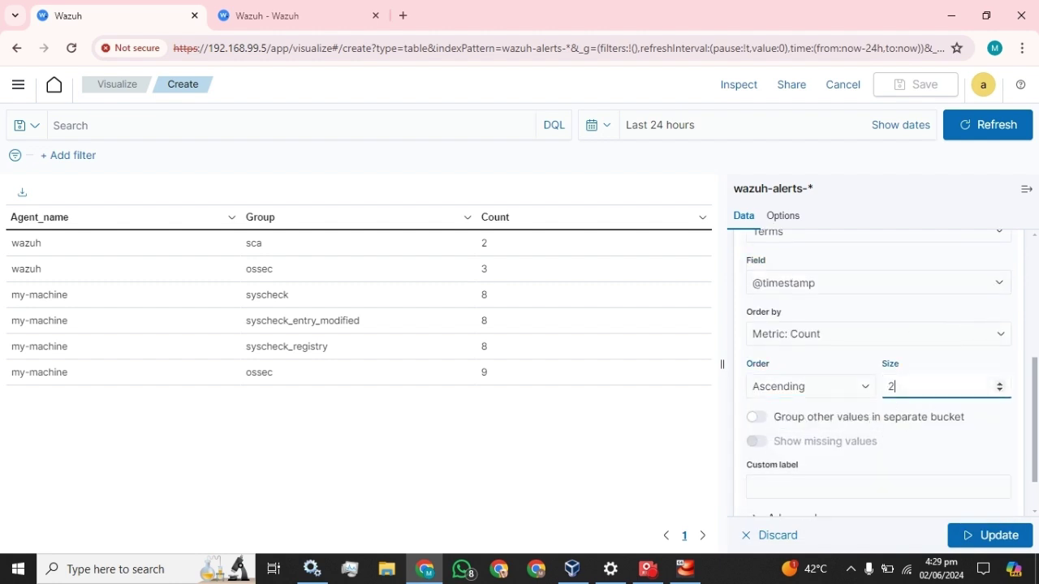
scroll(830, 447, "down", 1)
left_click(831, 428)
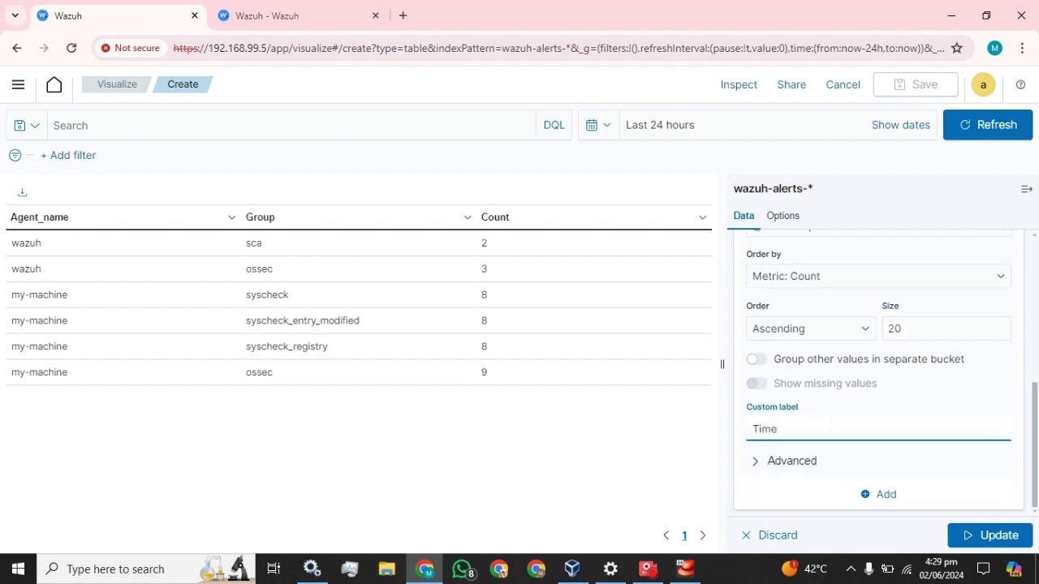
left_click(984, 533)
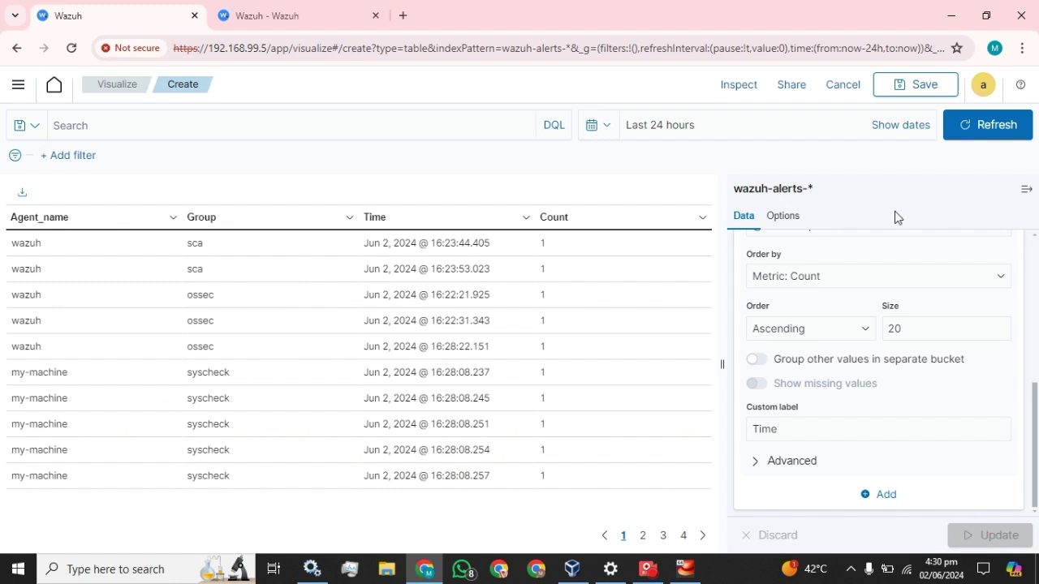
left_click(1027, 190)
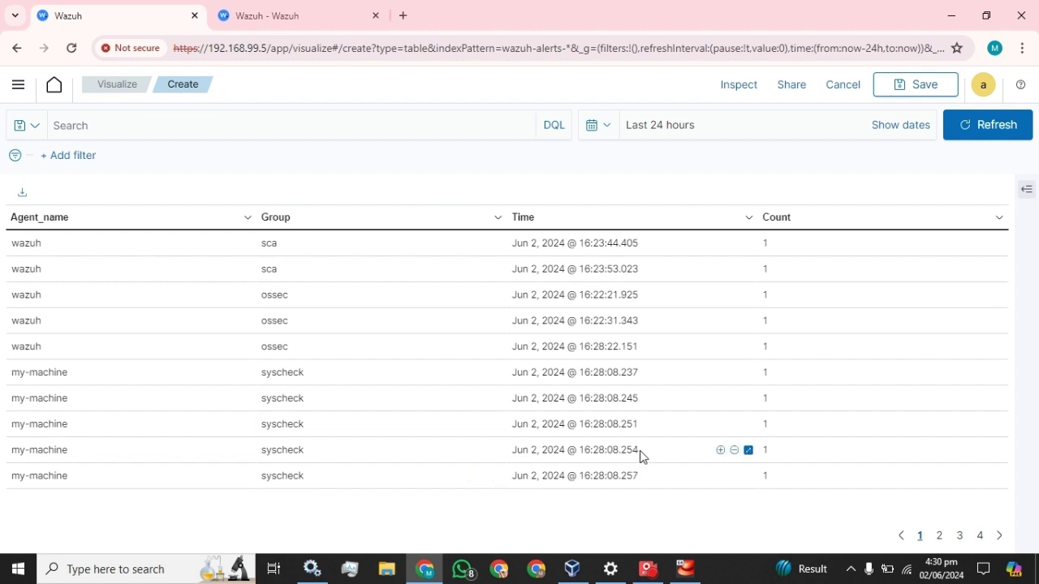
Step: Add a fourth Split rows Terms bucket on rule.description
left_click(1026, 190)
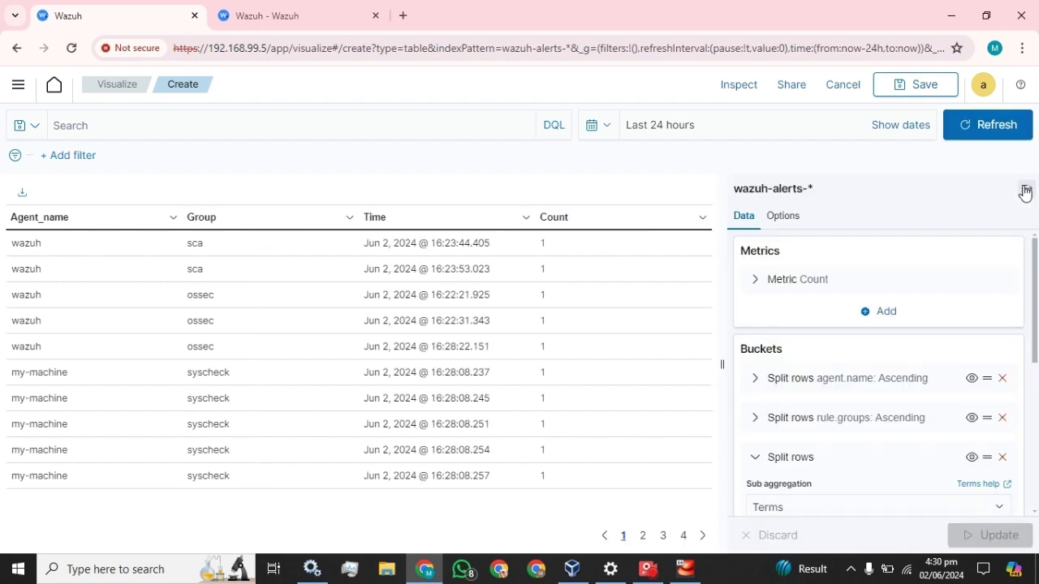
scroll(848, 333, "down", 3)
scroll(806, 406, "up", 3)
left_click(755, 378)
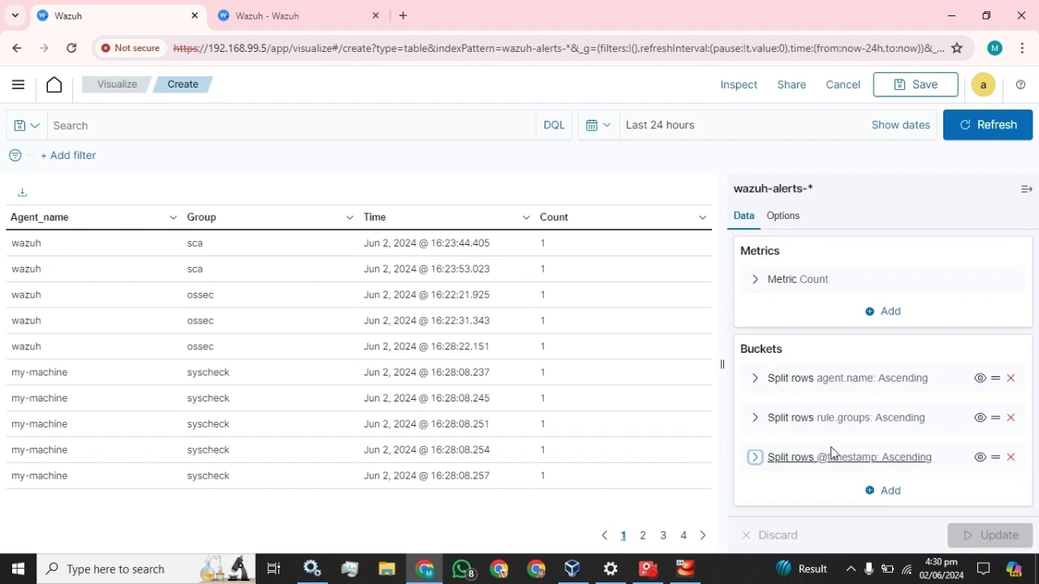
left_click(891, 490)
left_click(863, 428)
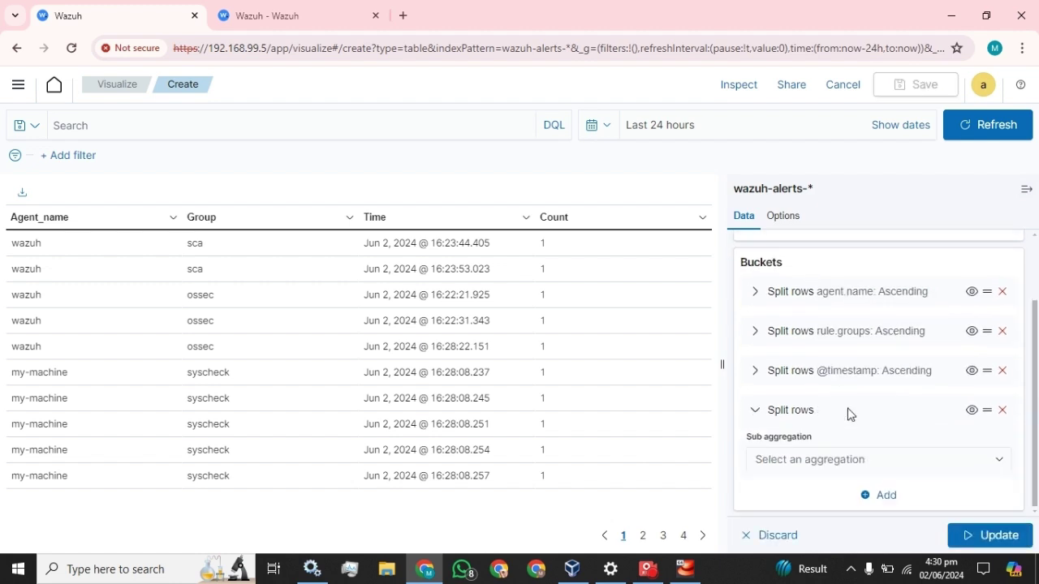
left_click(831, 460)
scroll(860, 378, "down", 1)
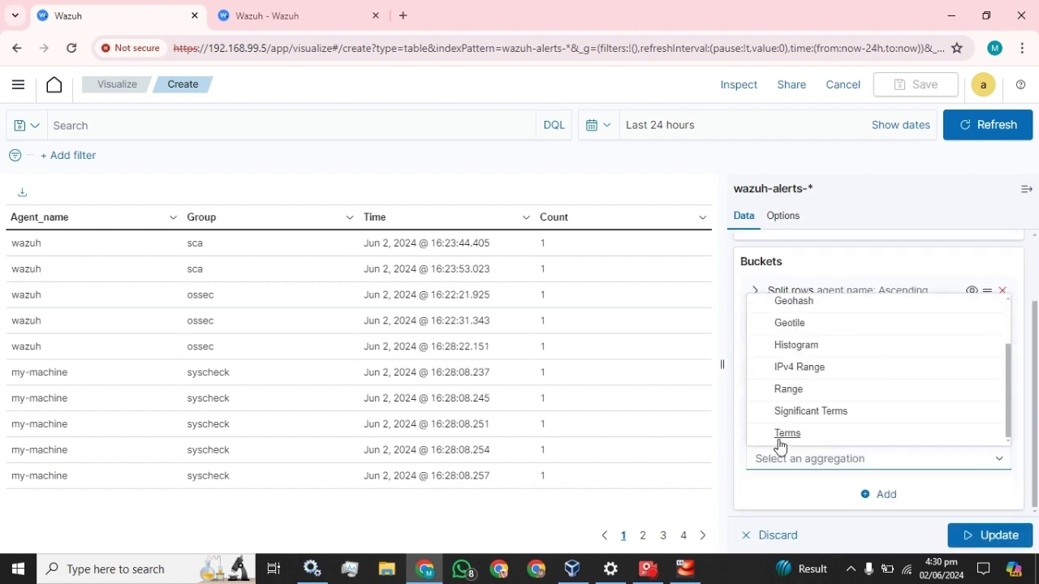
left_click(779, 437)
scroll(812, 325, "down", 2)
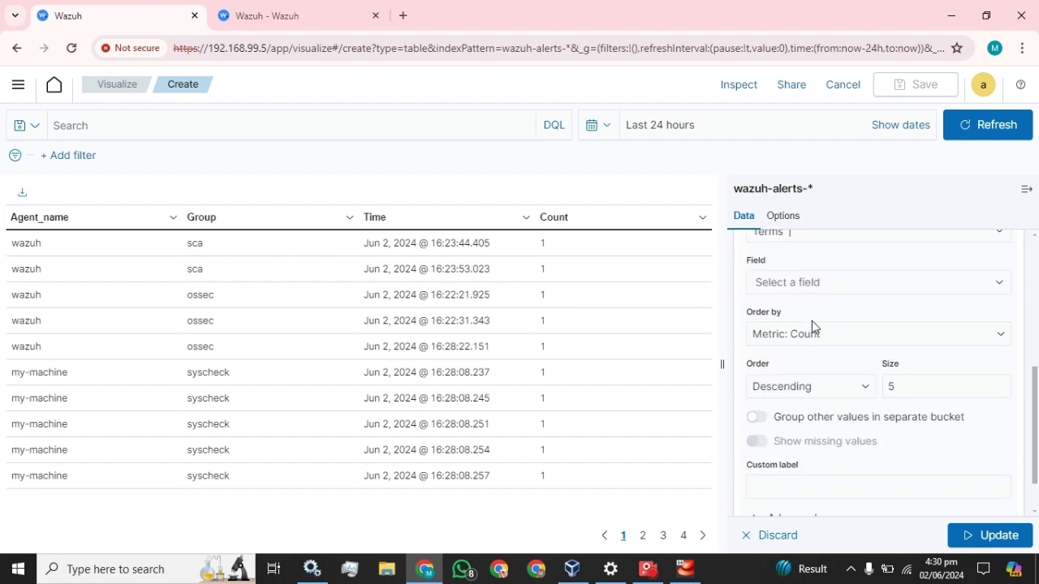
left_click(815, 282)
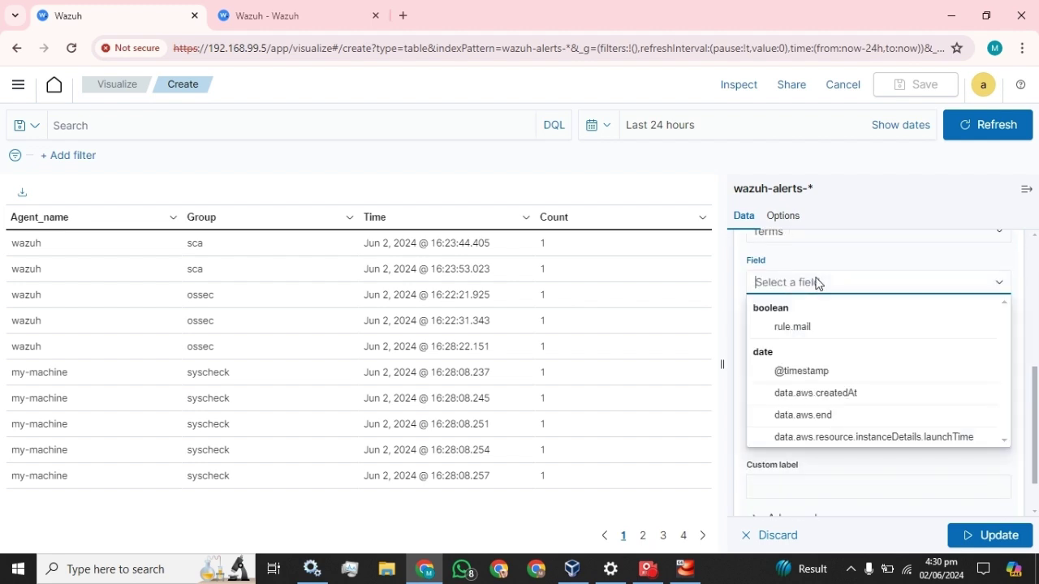
type("des")
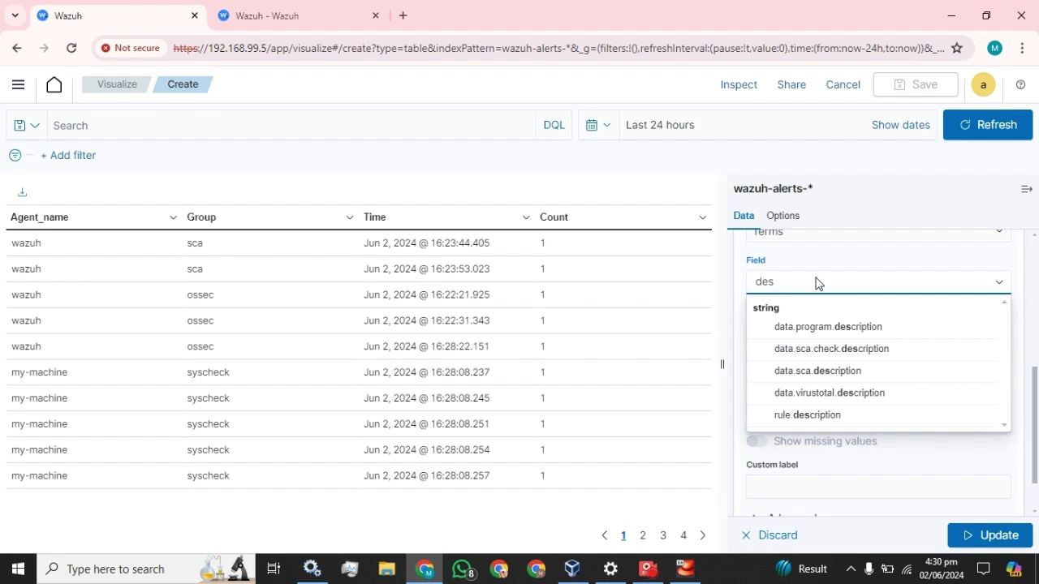
left_click(812, 417)
Step: Order the rule.description split ascending, size 20, label it Description, and update the table
left_click(832, 393)
left_click(785, 426)
left_click(800, 385)
left_click(782, 421)
left_click(907, 388)
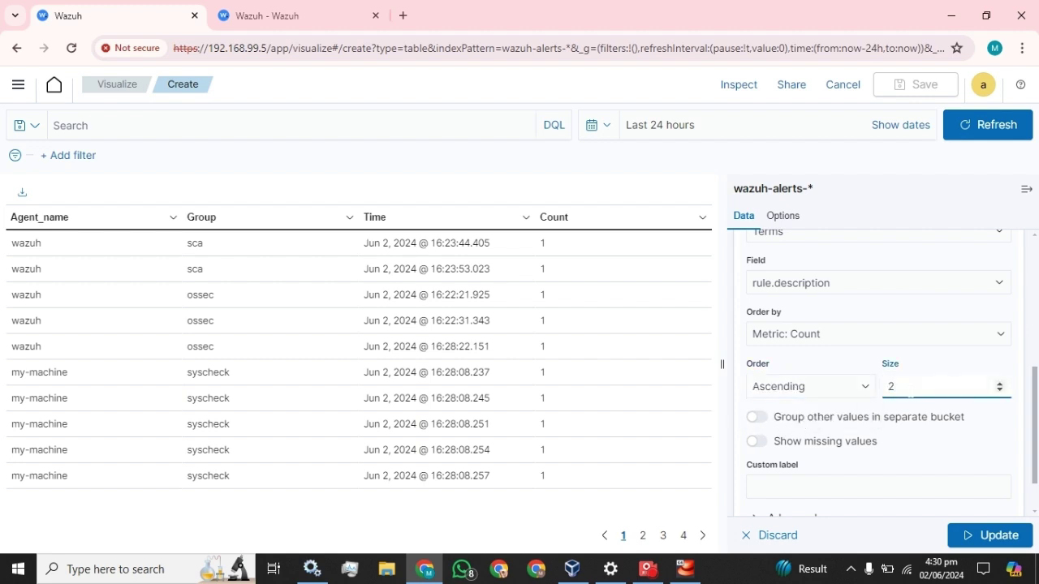
left_click(821, 484)
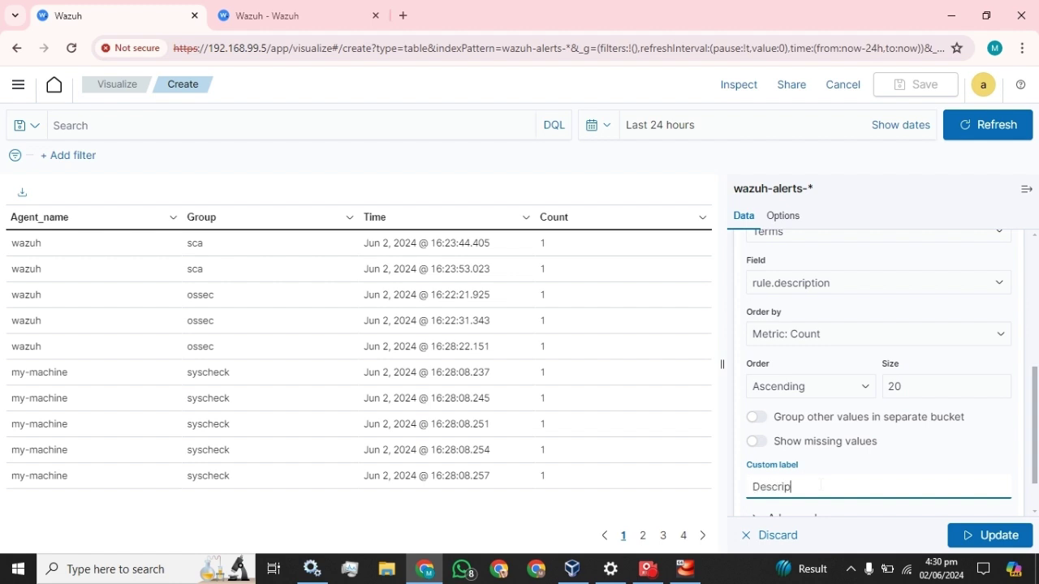
scroll(877, 406, "down", 1)
left_click(989, 535)
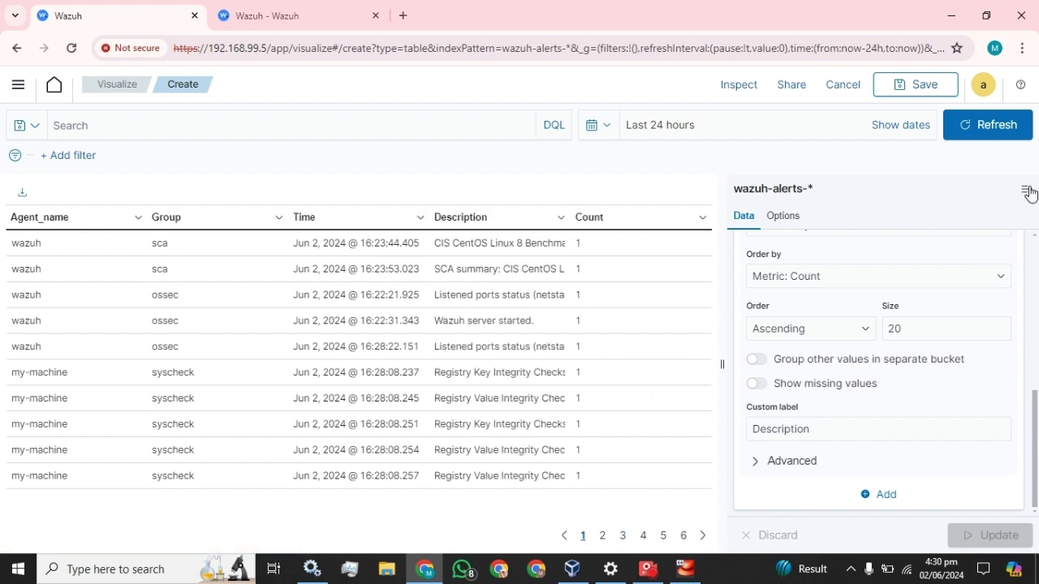
left_click(1027, 191)
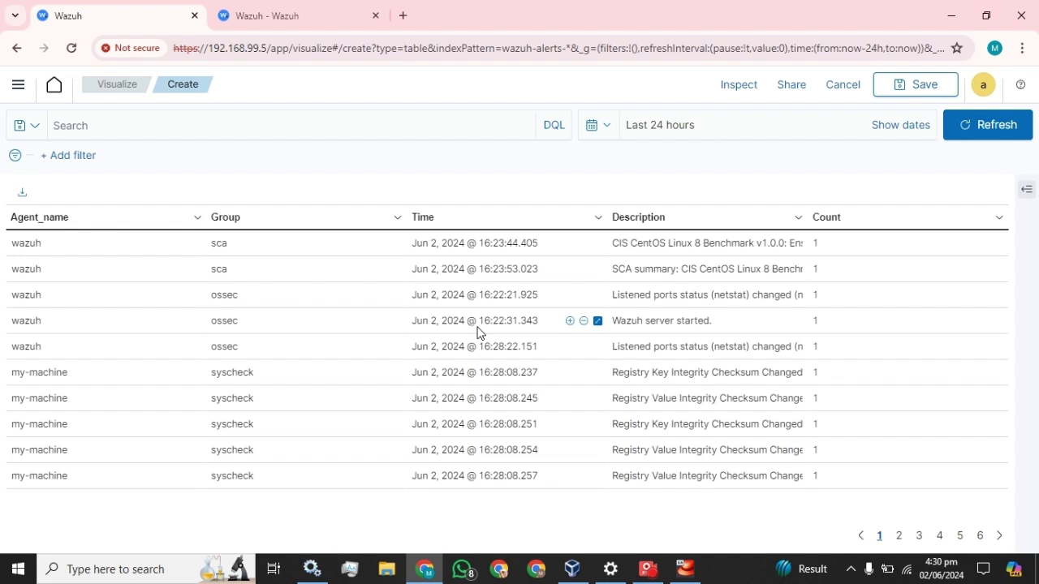
Step: Save the visualization titled Table_monitoring and return with it added to a new dashboard
left_click(1027, 189)
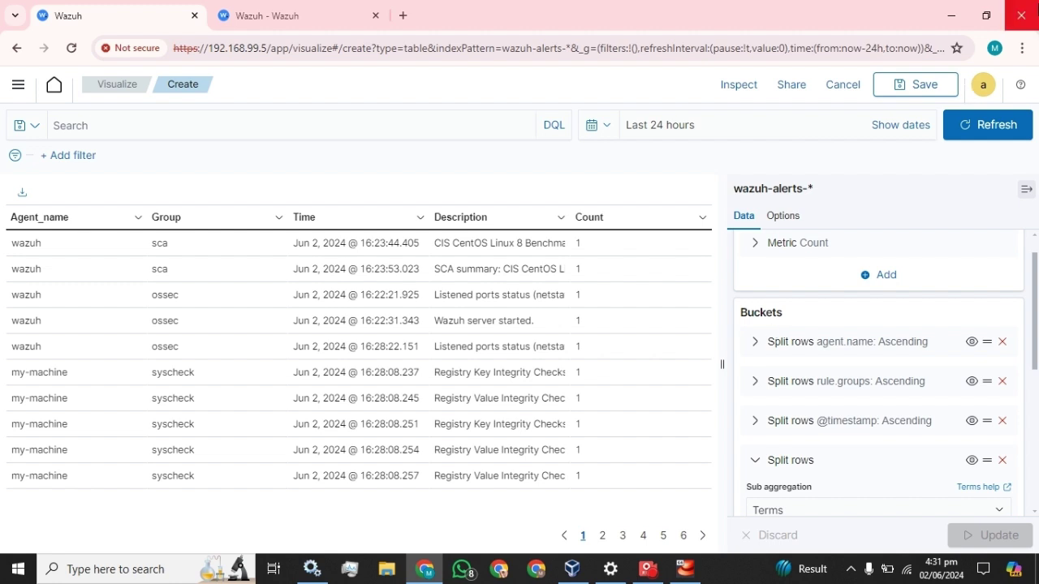
left_click(1027, 190)
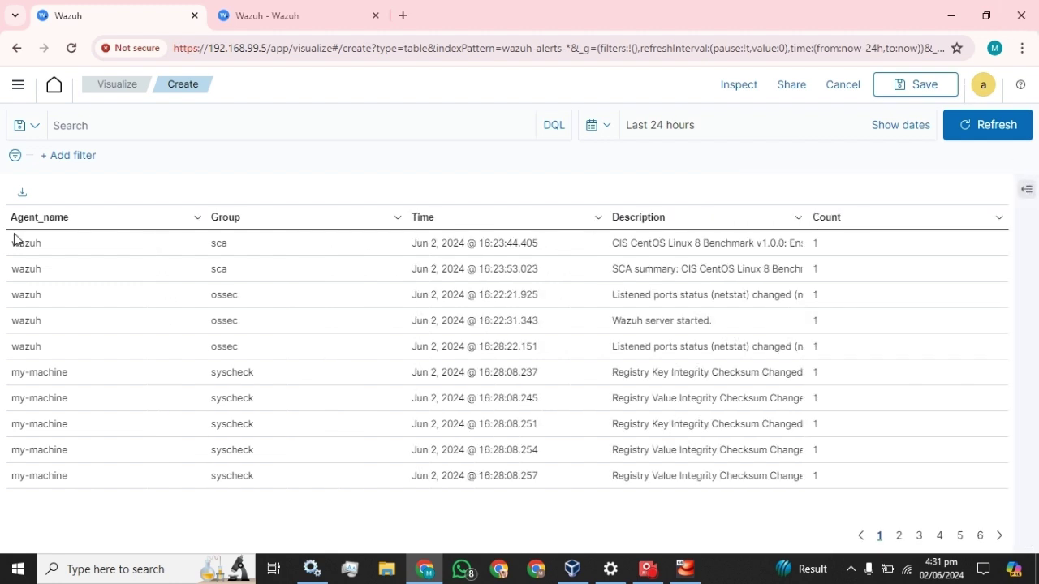
left_click(918, 89)
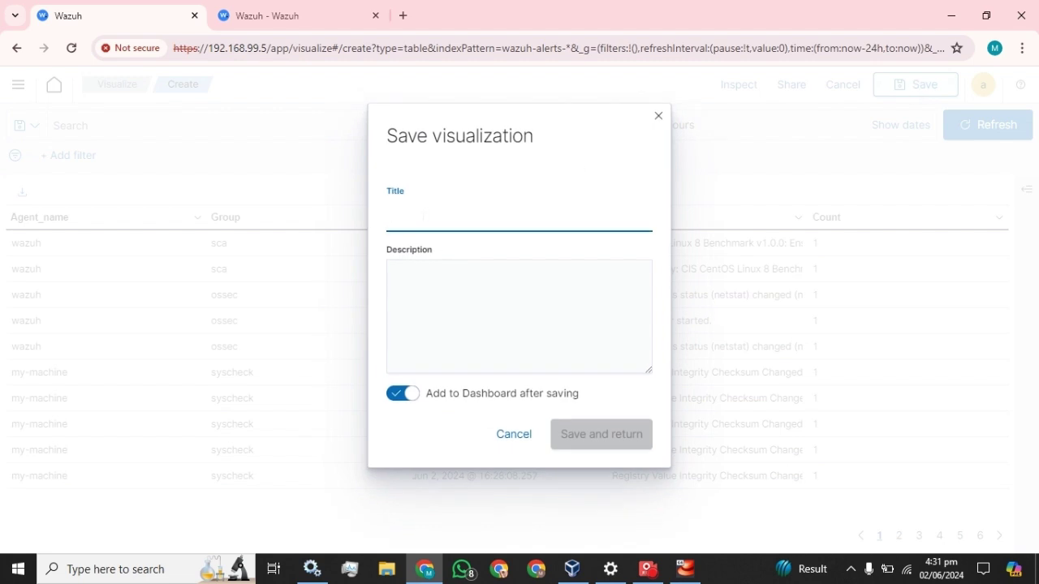
type("Table_monitoring")
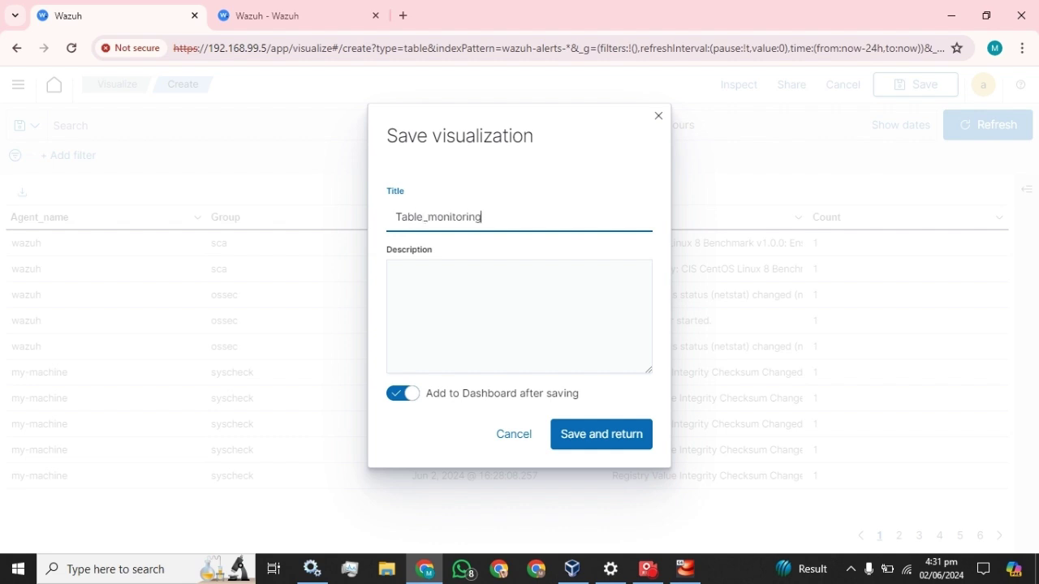
left_click(603, 434)
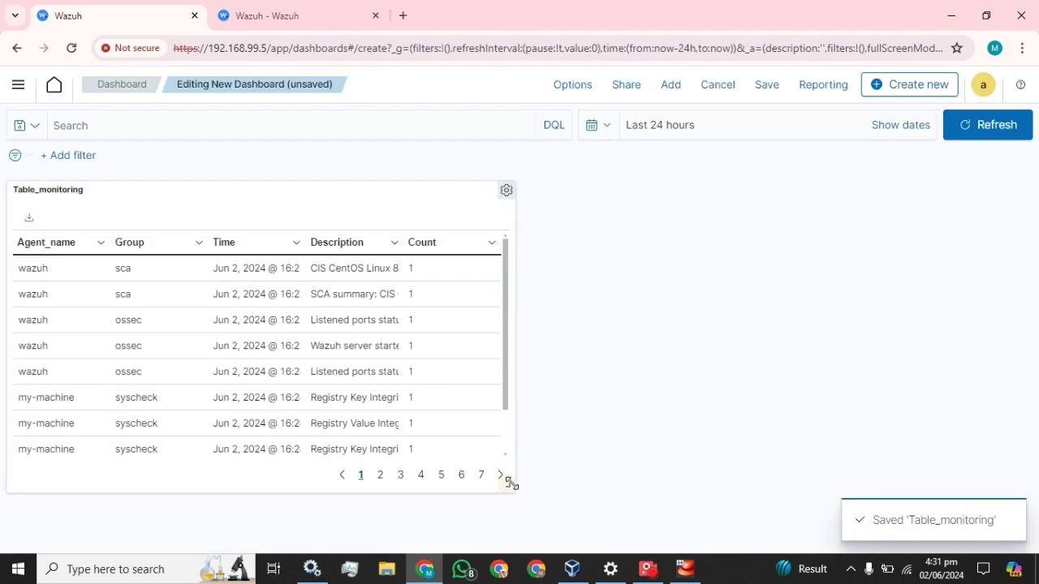
Step: Stretch the Table_monitoring panel across the full dashboard width
left_click_drag(509, 484, 1037, 536)
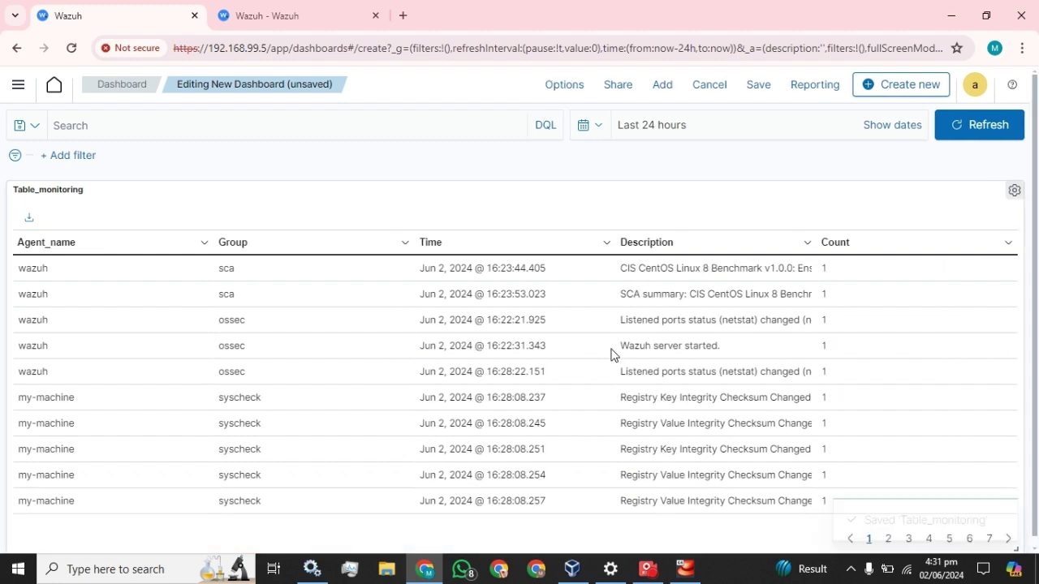
scroll(612, 353, "down", 1)
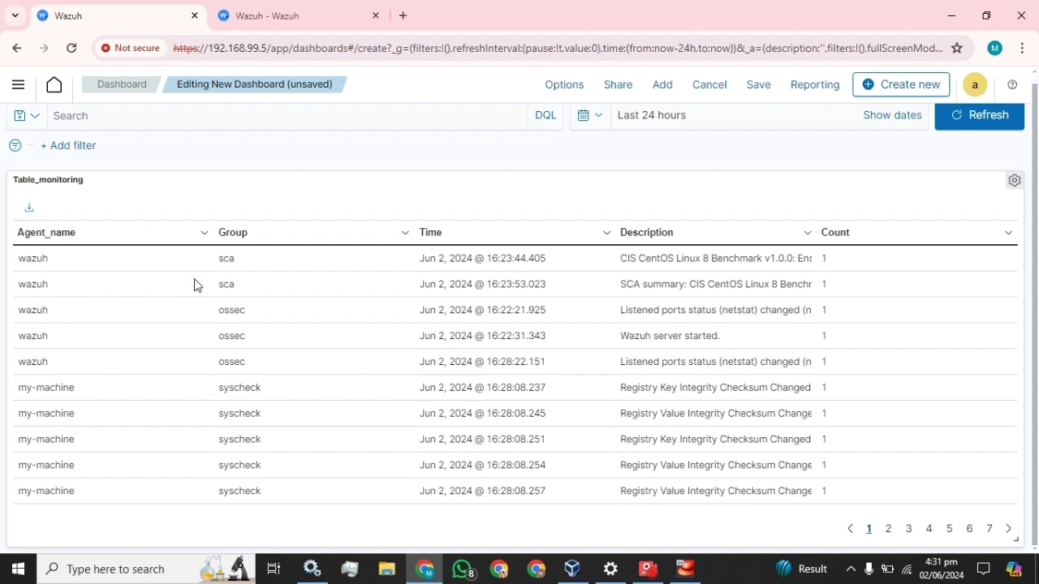
left_click(758, 89)
left_click(659, 116)
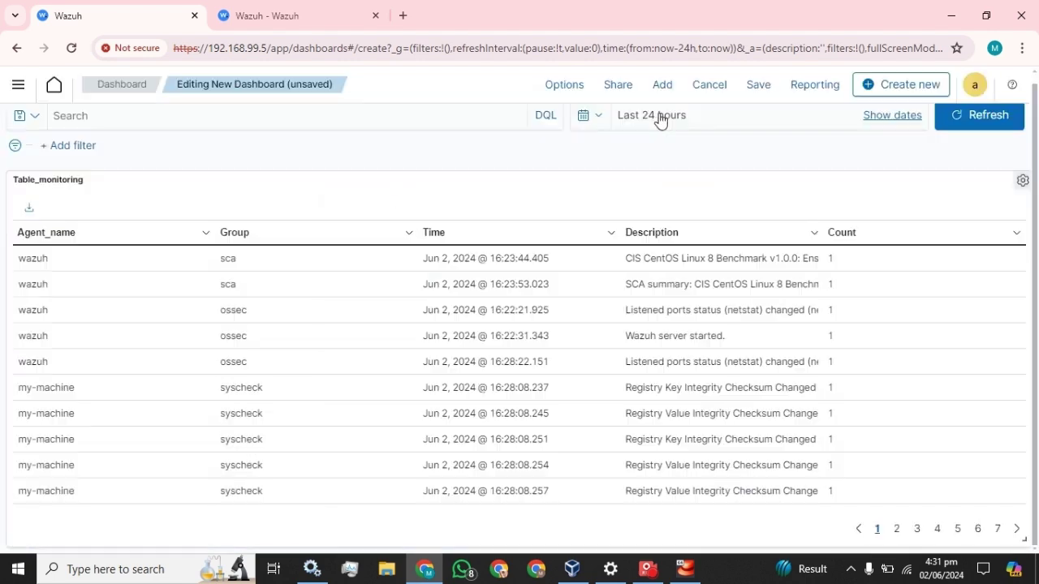
left_click(18, 84)
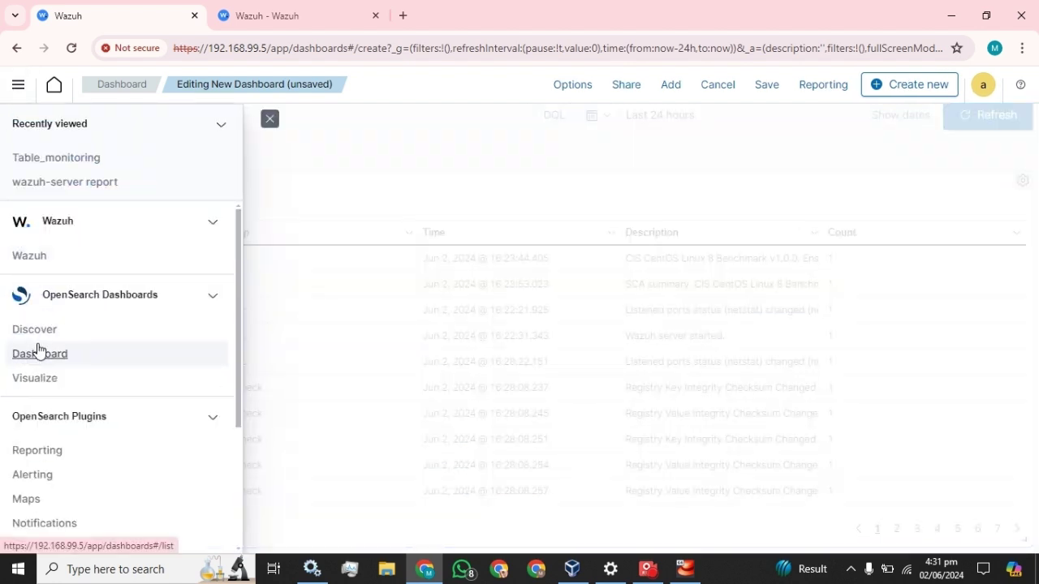
Step: Start a new dashboard from the Dashboards list
left_click(38, 354)
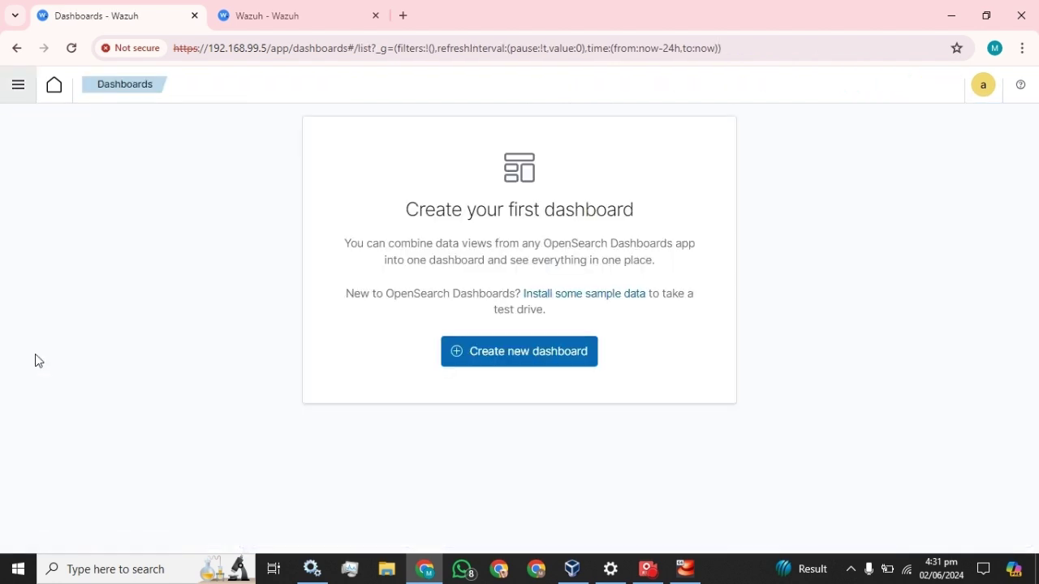
left_click(17, 90)
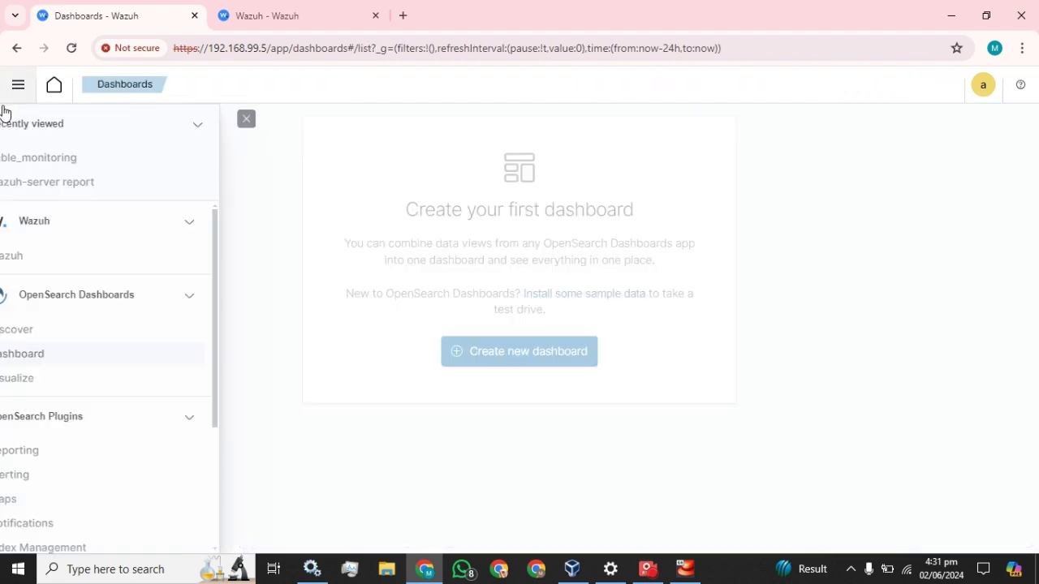
left_click(39, 360)
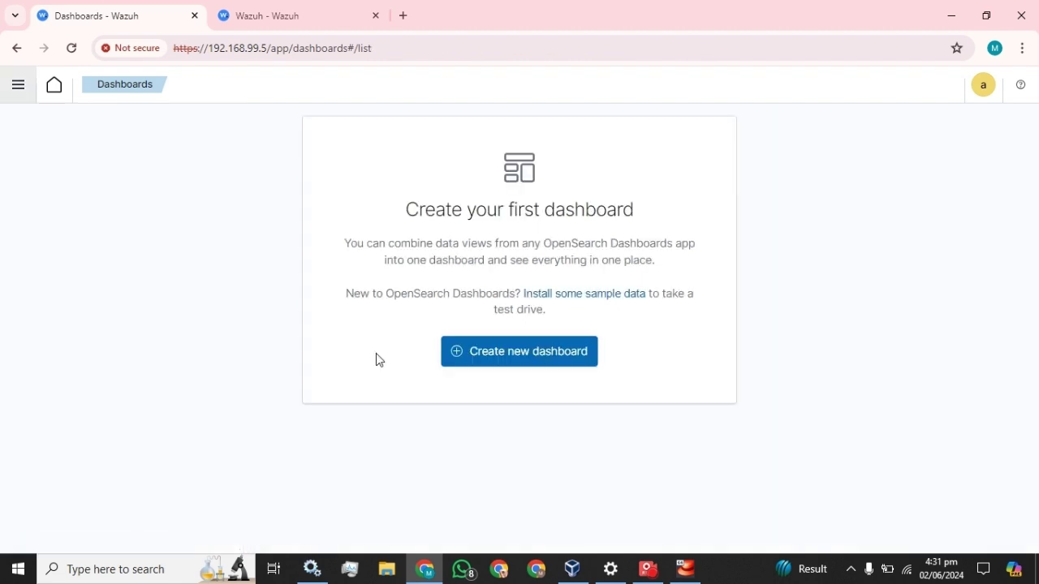
left_click(532, 351)
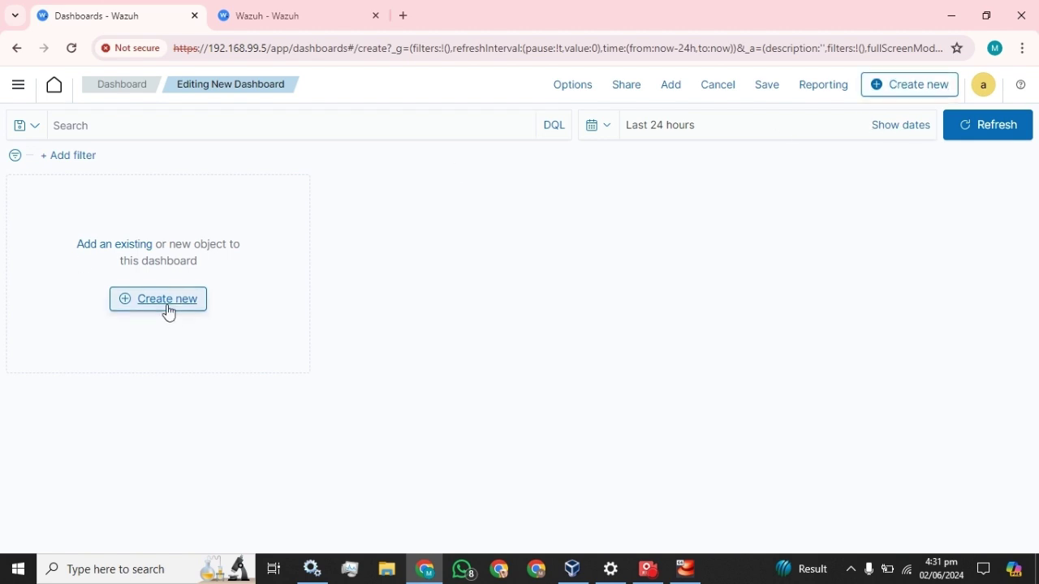
Step: Cancel the unsaved dashboard and reopen Table_monitoring for editing
left_click(729, 88)
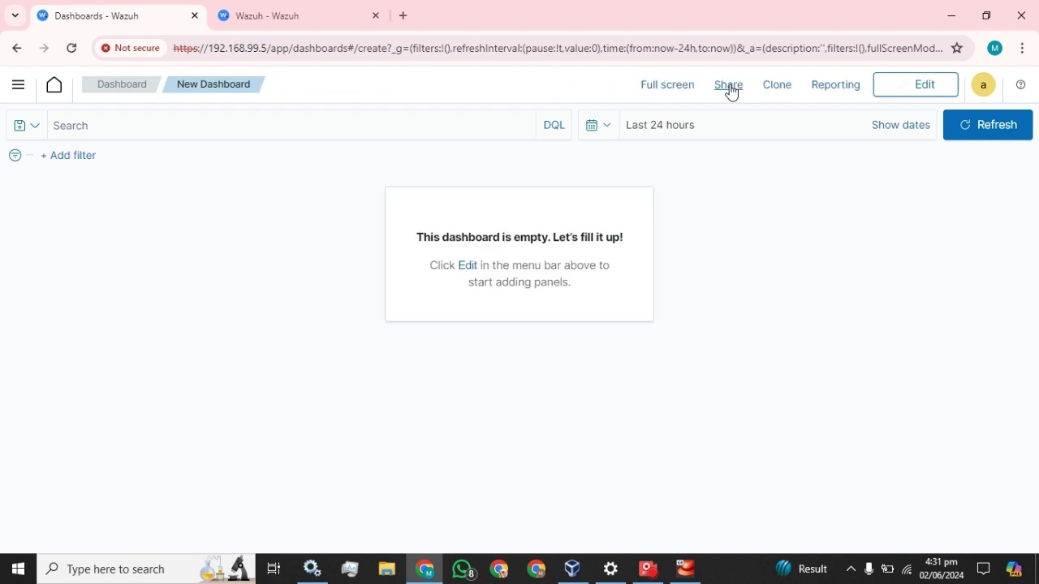
left_click(17, 84)
left_click(37, 378)
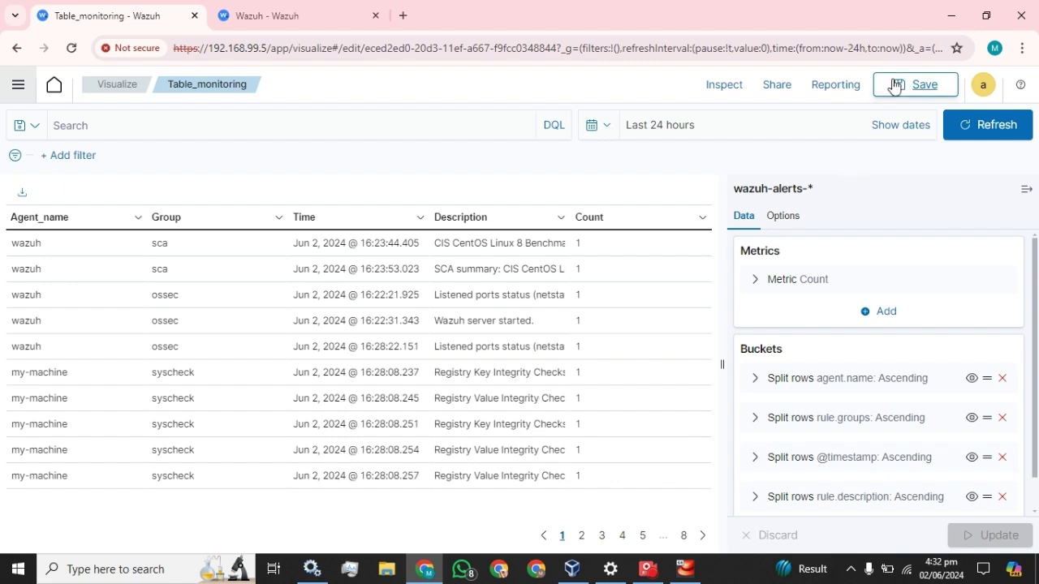
Step: Re-save Table_monitoring, then go via Visualize to a fresh empty dashboard
left_click(917, 87)
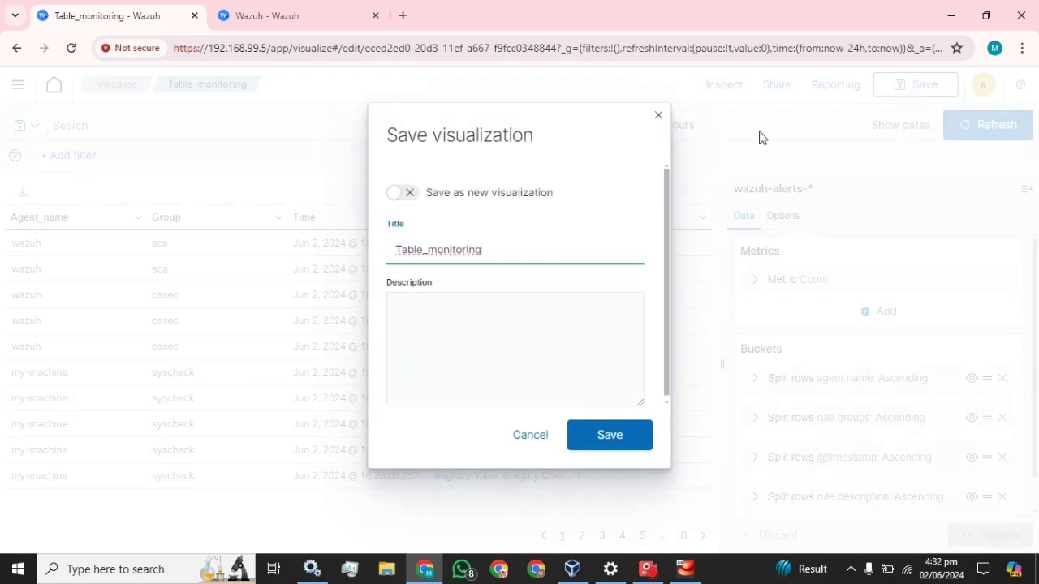
left_click(633, 436)
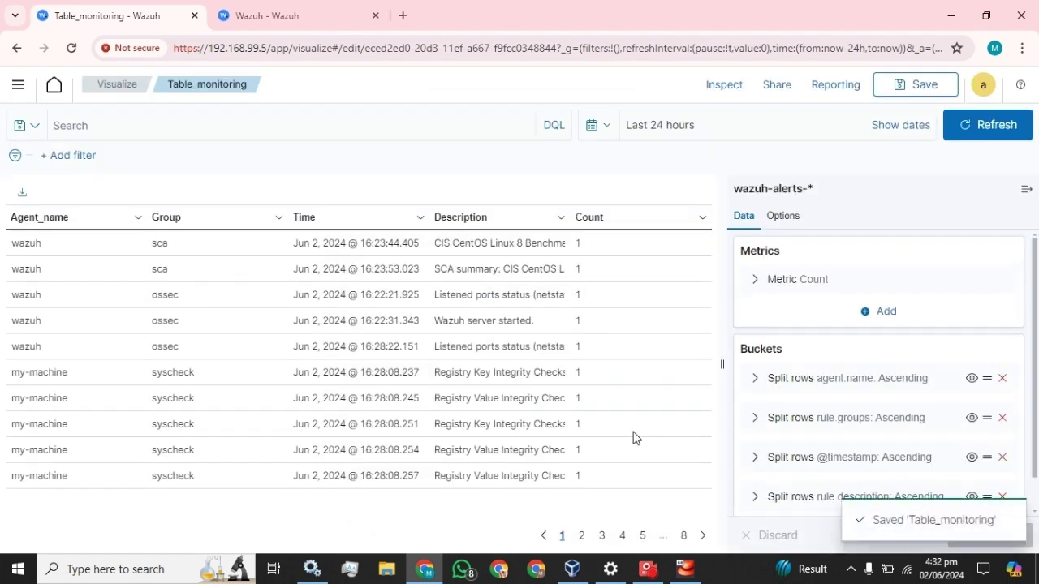
left_click(18, 85)
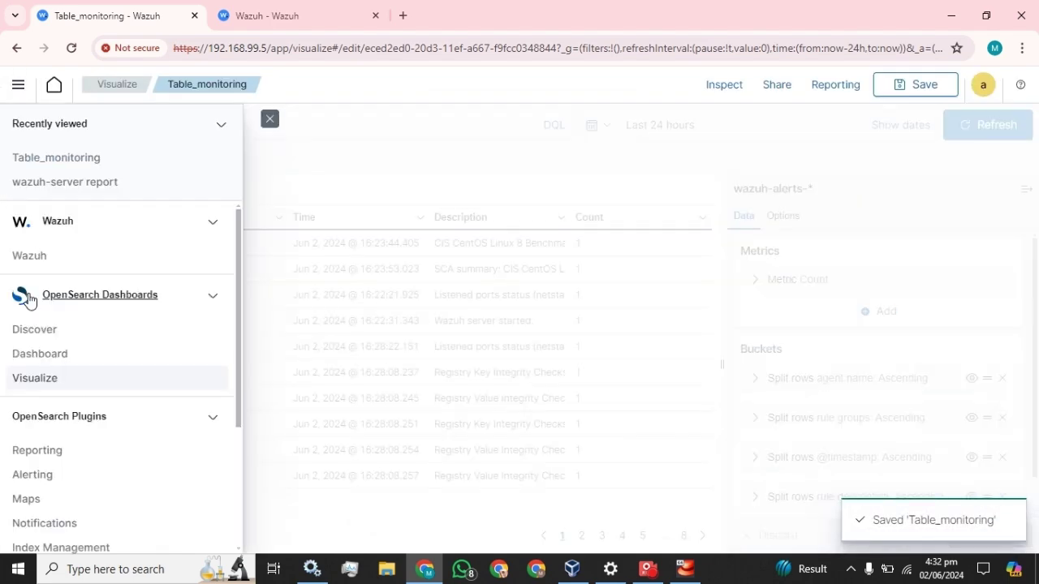
left_click(34, 378)
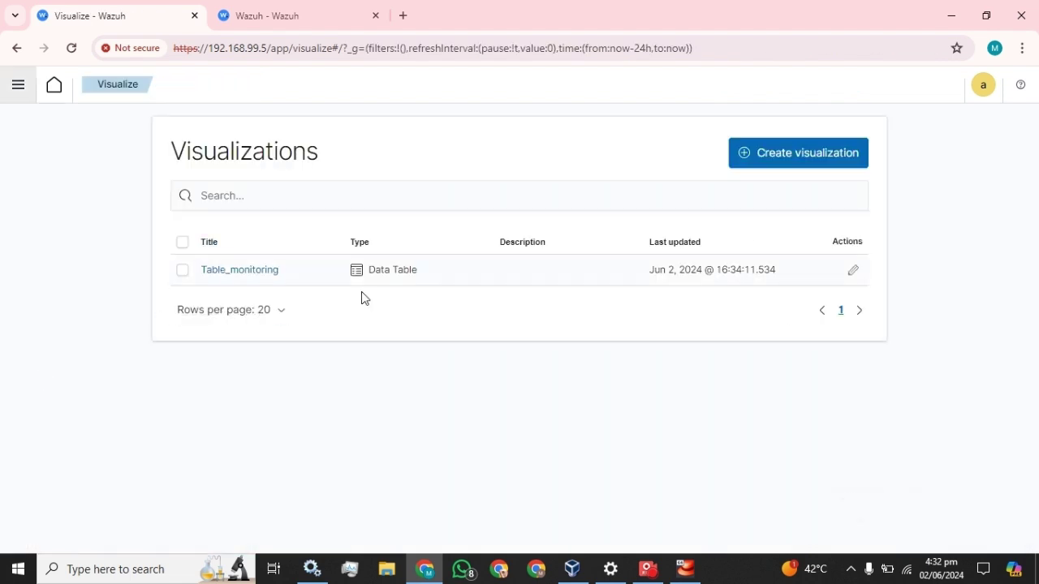
left_click(17, 86)
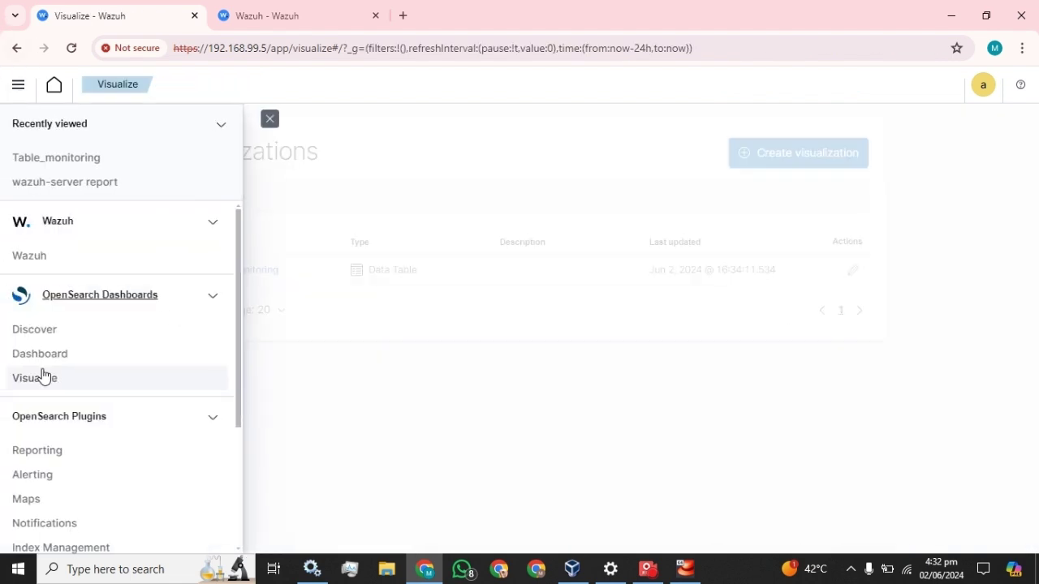
left_click(33, 362)
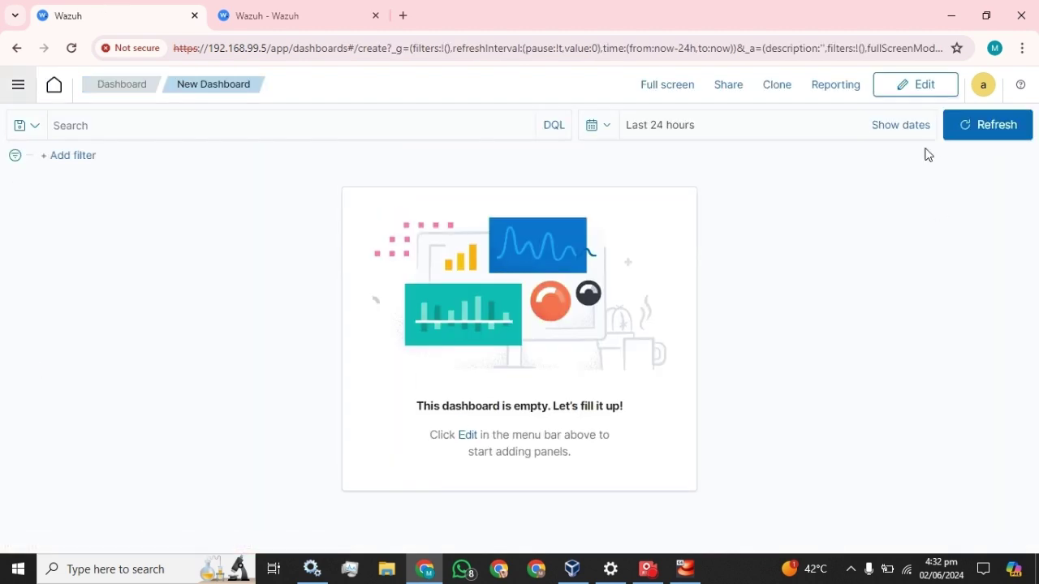
Step: Add the existing Table_monitoring visualization as a panel on the new dashboard
left_click(915, 84)
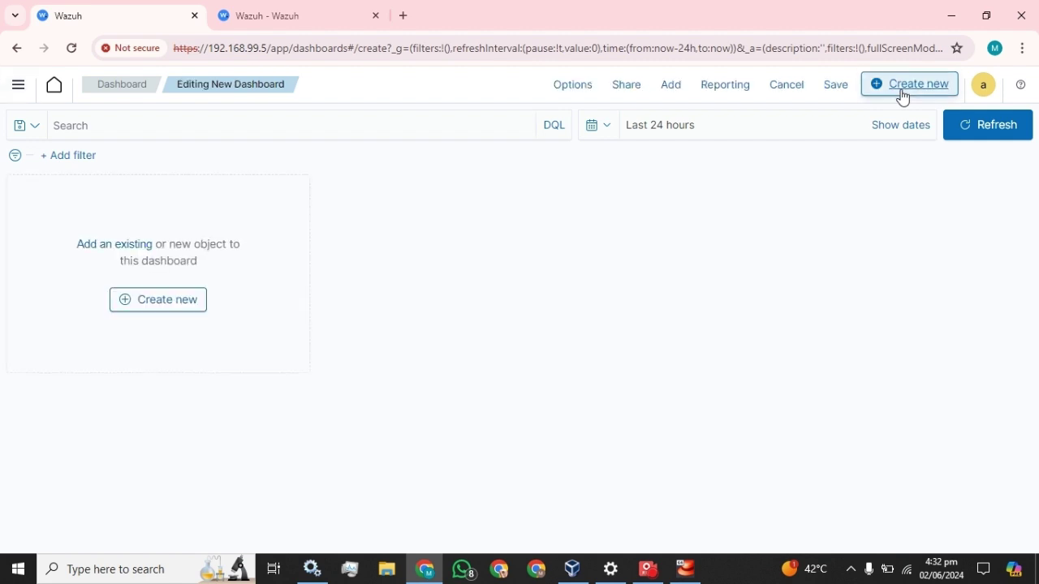
left_click(115, 244)
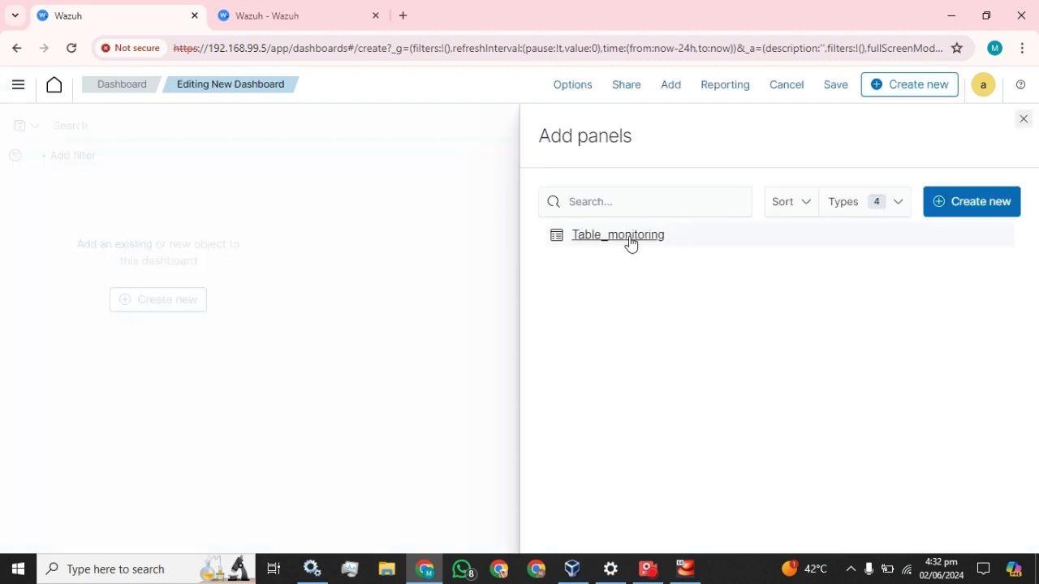
left_click(609, 243)
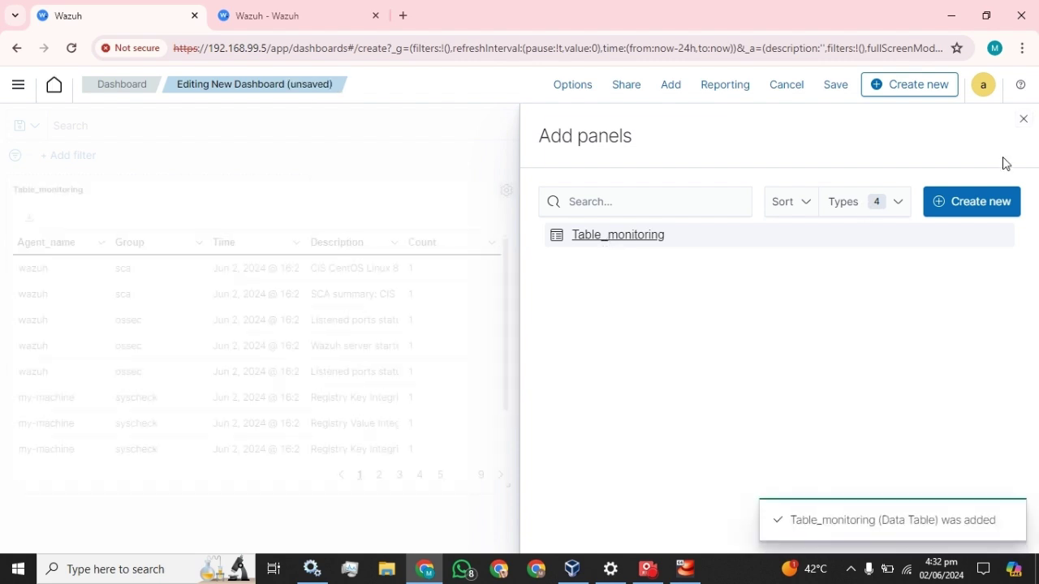
left_click(1024, 120)
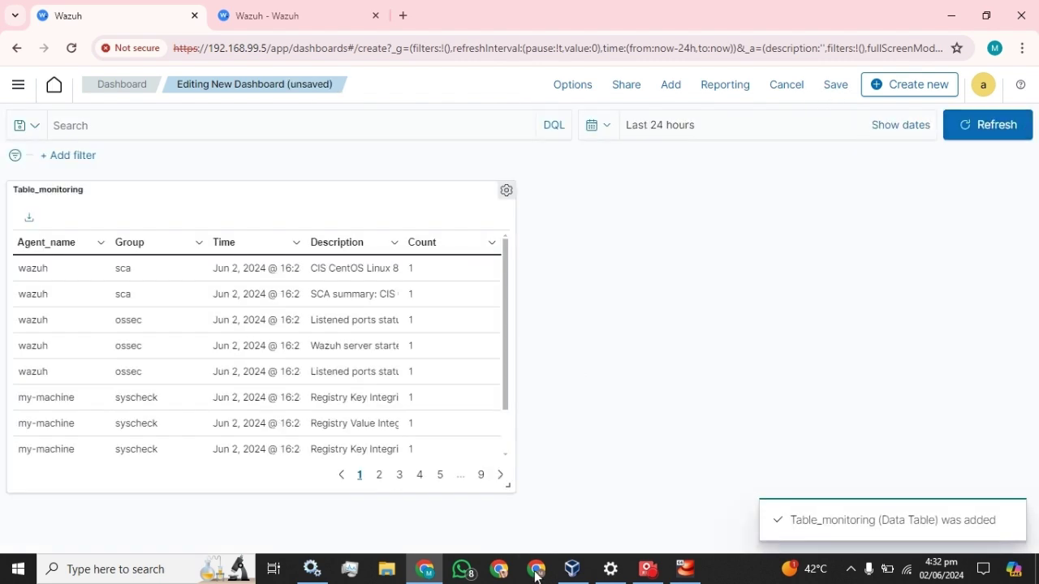
Step: Stretch the Table_monitoring panel to full width and begin saving the dashboard
left_click_drag(508, 484, 1036, 524)
scroll(840, 419, "up", 3)
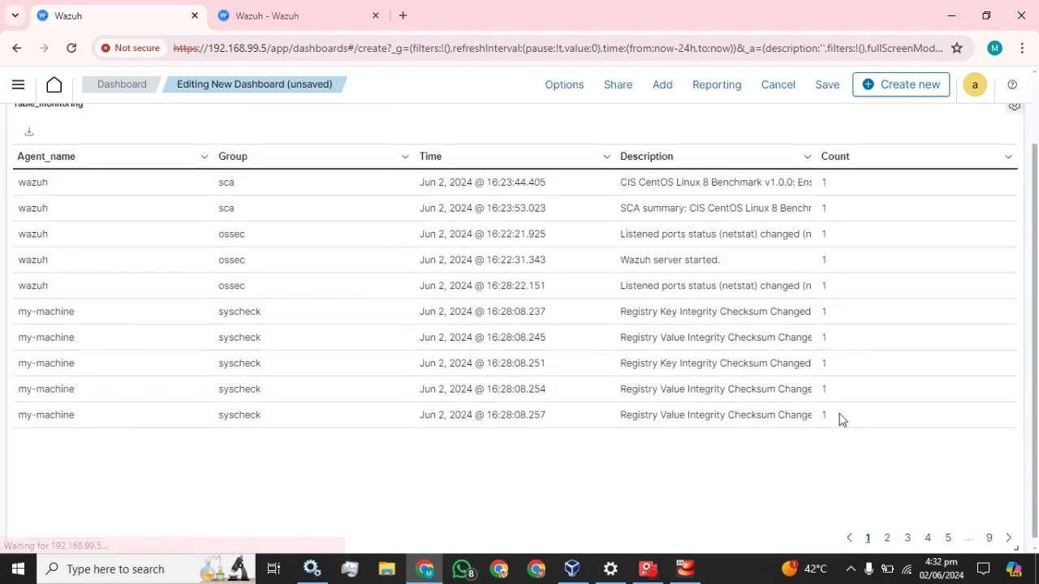
left_click(829, 86)
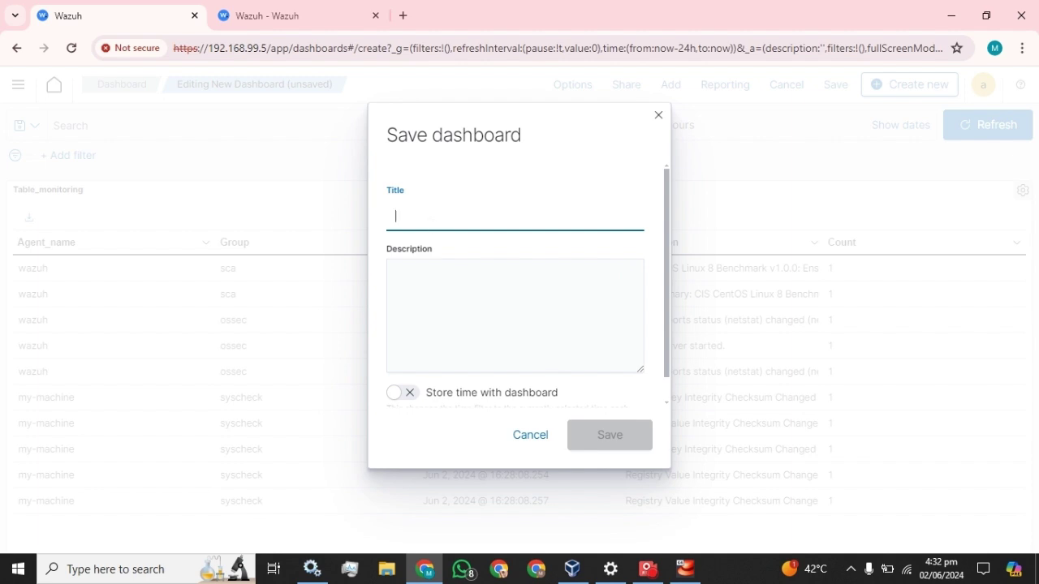
Step: Save the dashboard with the title 'Monitor'
type("Monitor")
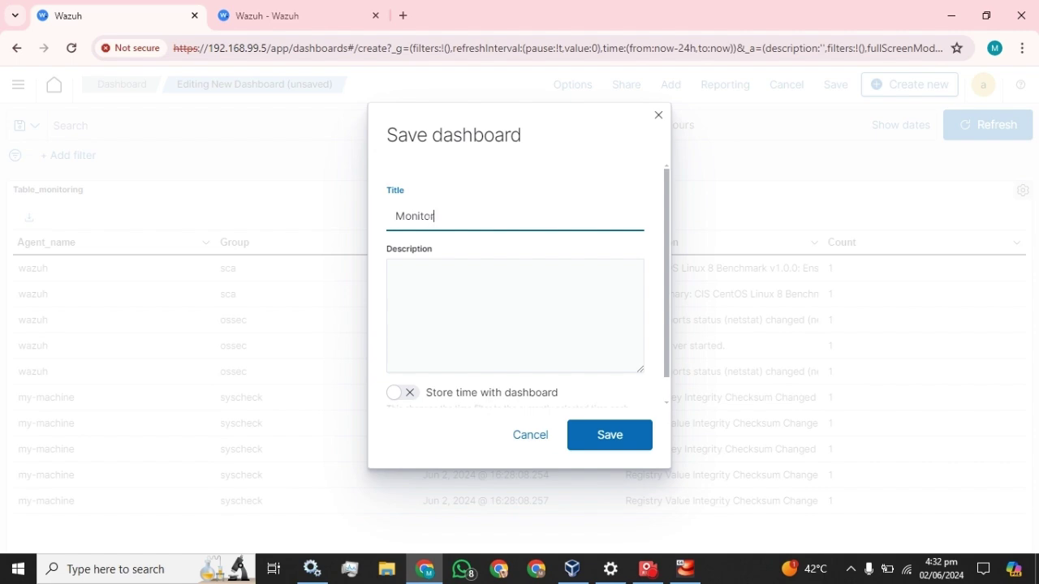
left_click(627, 430)
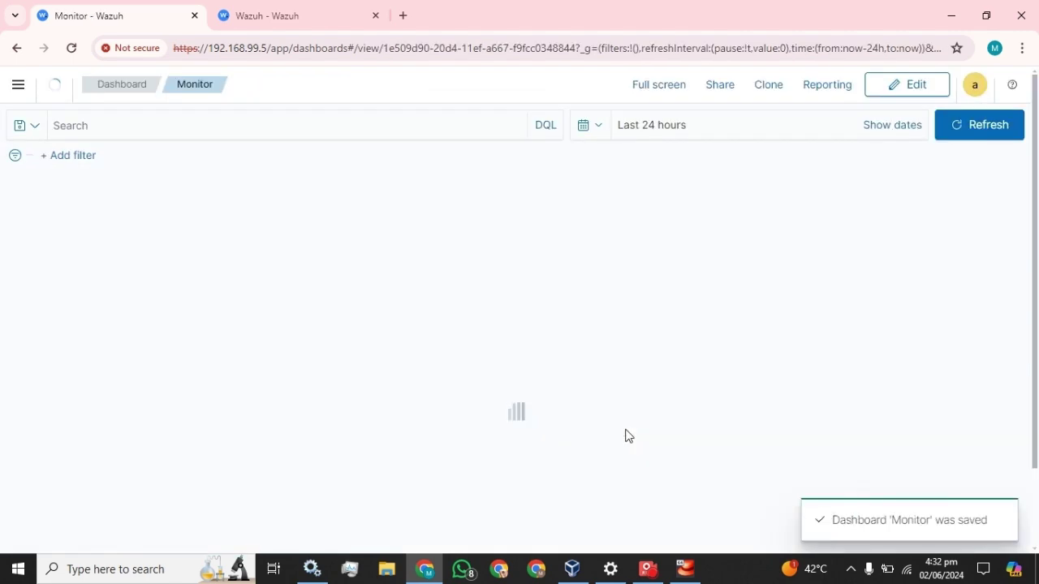
left_click(18, 84)
Step: Open the Monitor dashboard and scroll through its Table_monitoring data
left_click(36, 380)
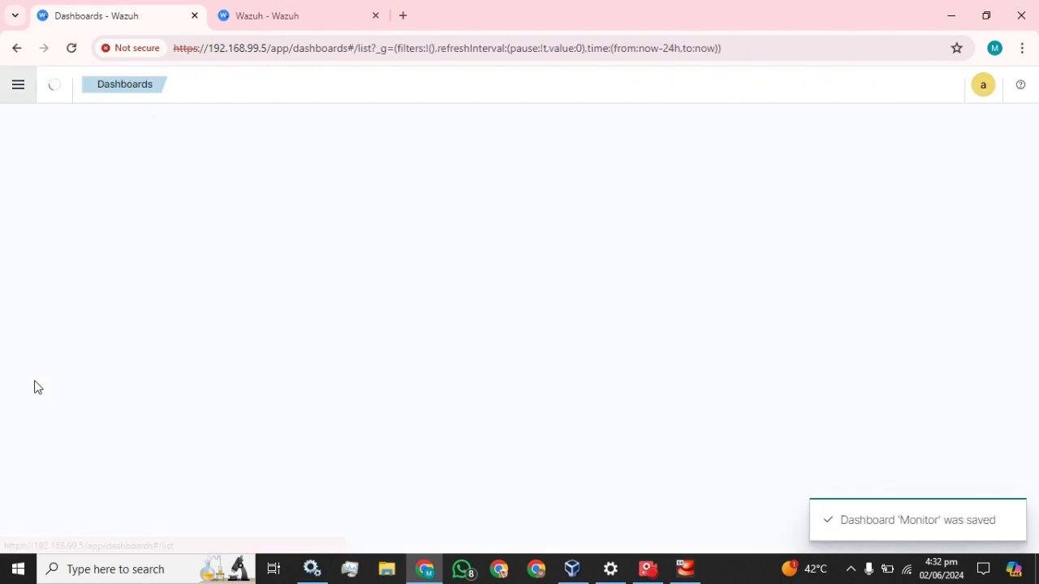
left_click(235, 277)
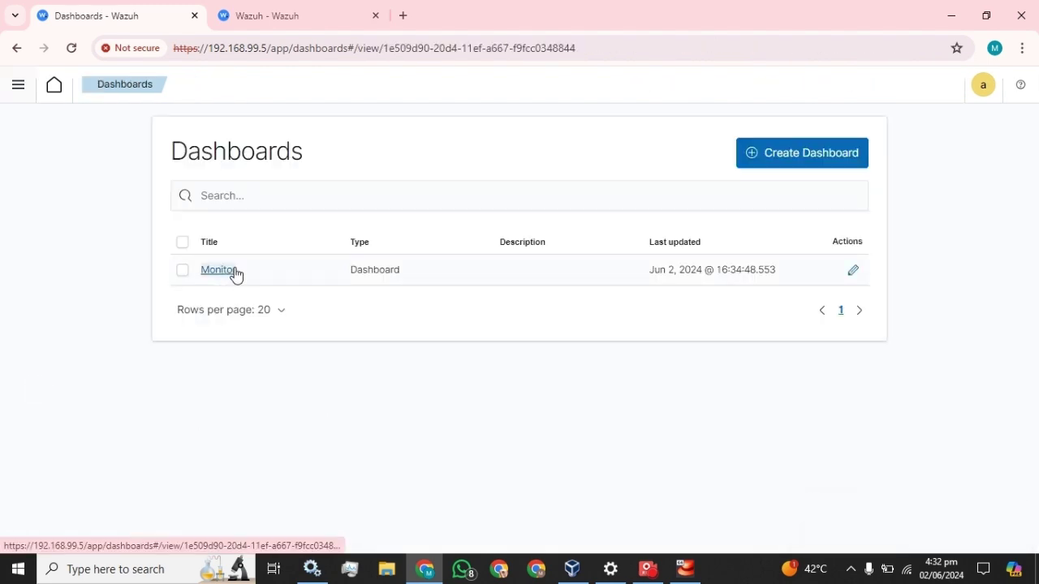
scroll(422, 326, "down", 1)
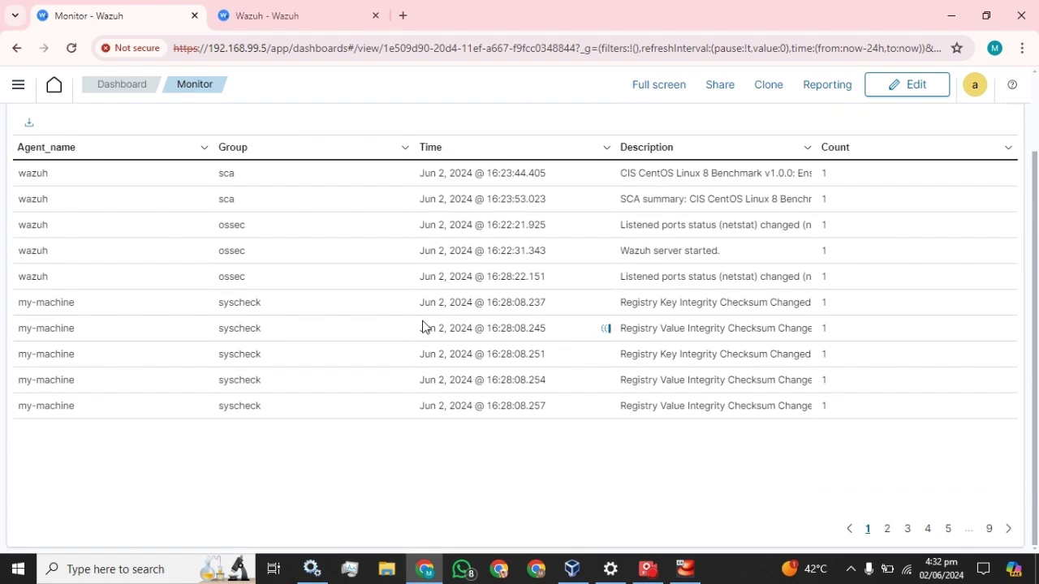
scroll(422, 326, "up", 2)
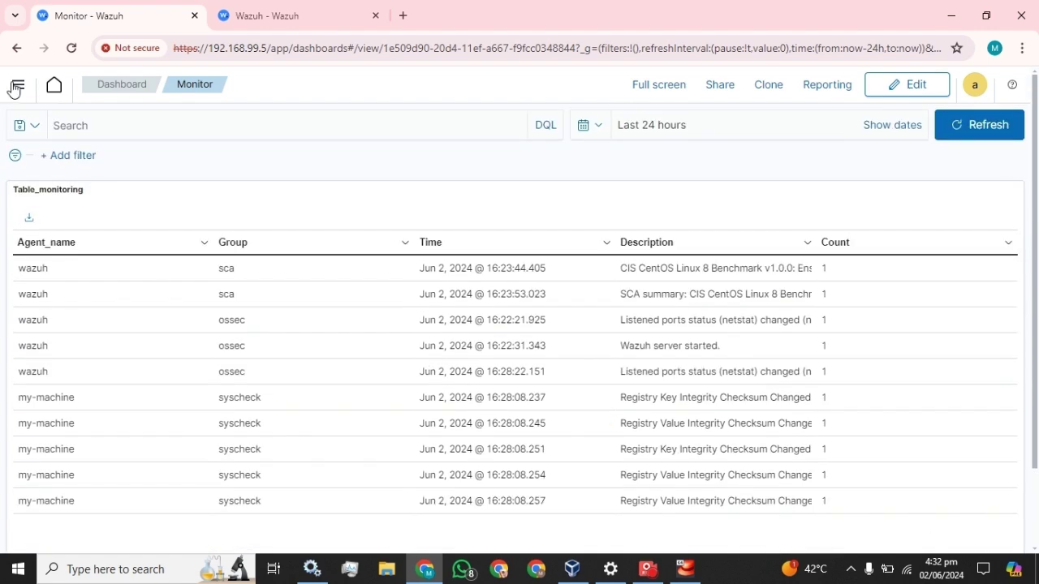
Step: Move between Visualize and Dashboard, ending on the saved visualizations list
left_click(18, 85)
left_click(36, 406)
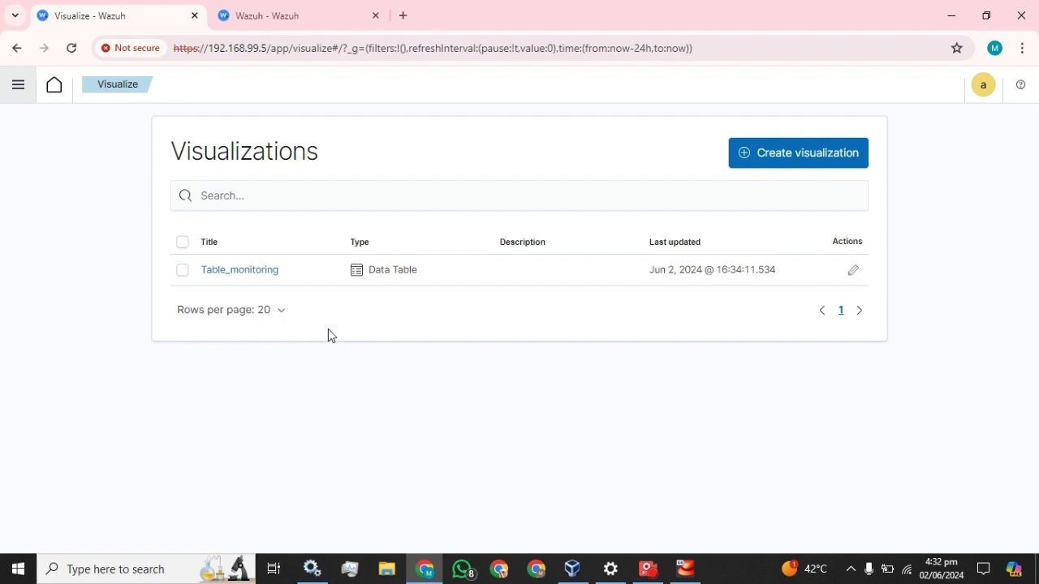
left_click(18, 84)
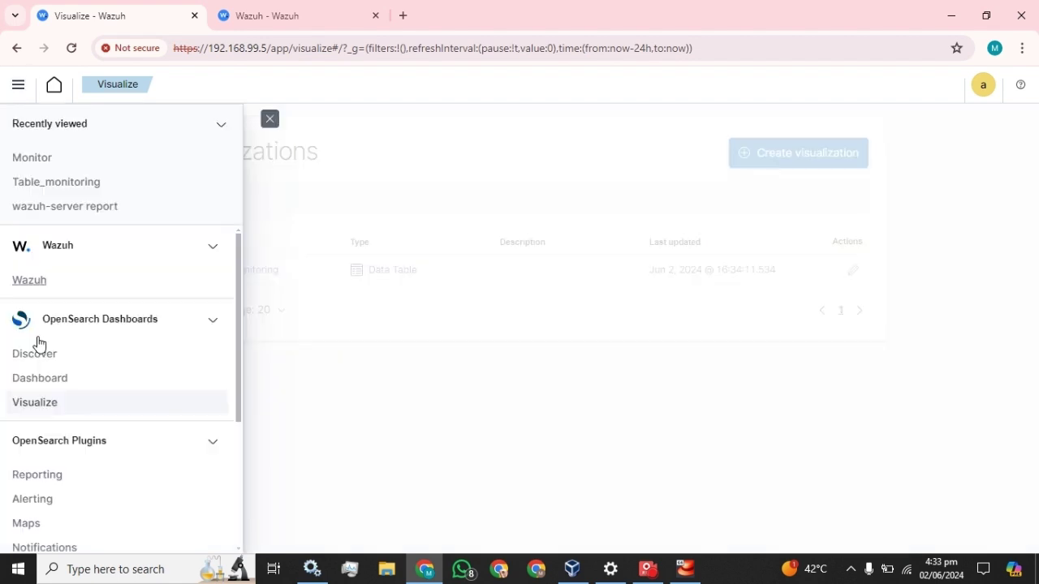
left_click(37, 380)
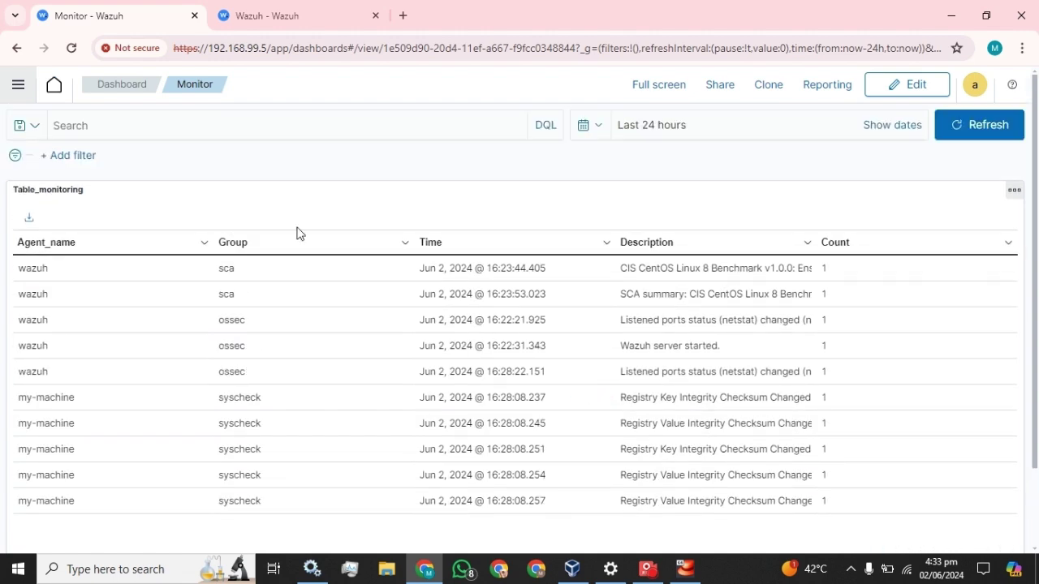
left_click(18, 85)
left_click(49, 402)
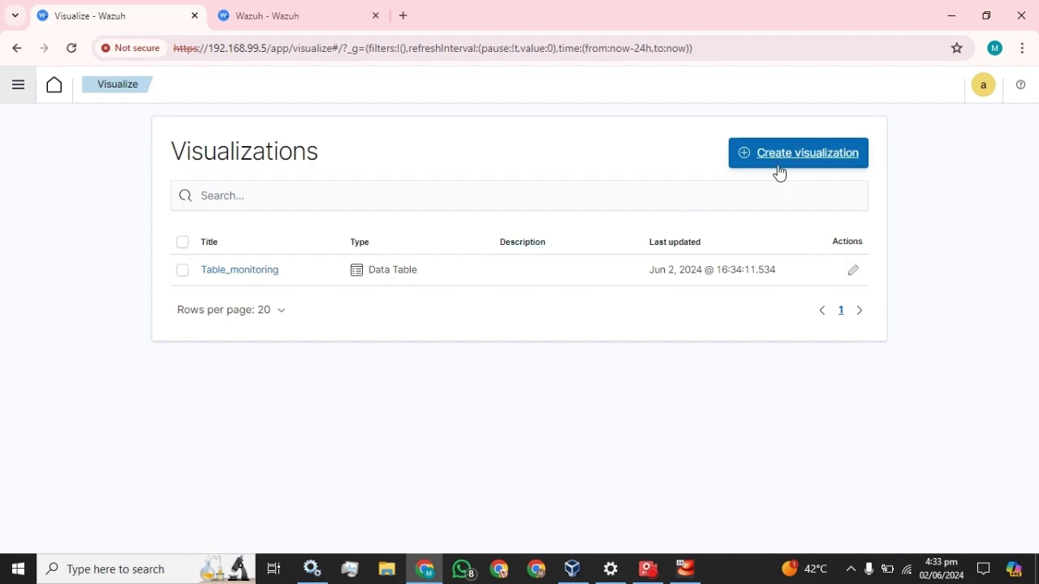
Step: Create a new Pie visualization using the wazuh-alerts-* index
left_click(779, 173)
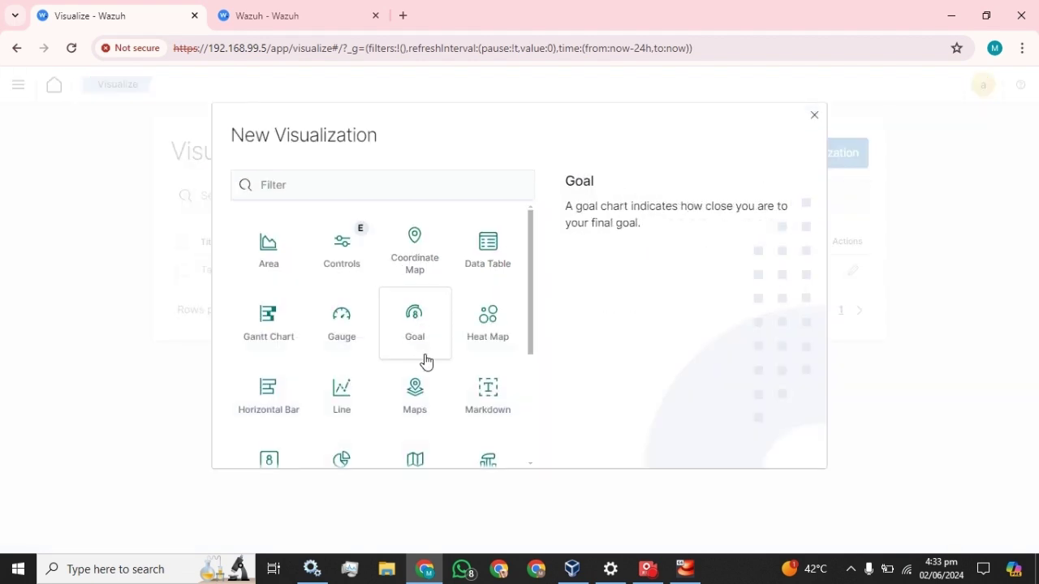
scroll(424, 366, "down", 3)
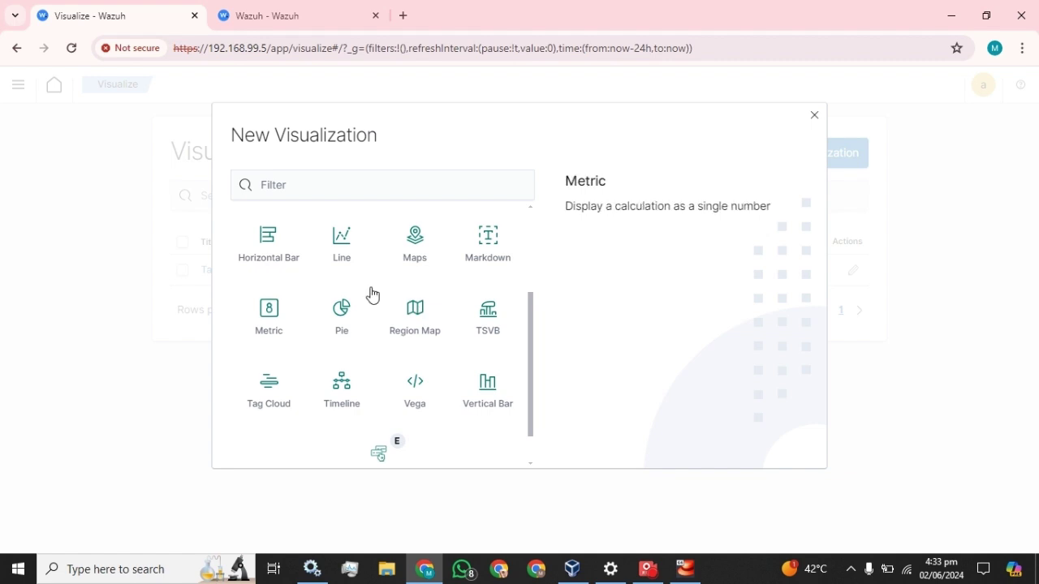
left_click(339, 311)
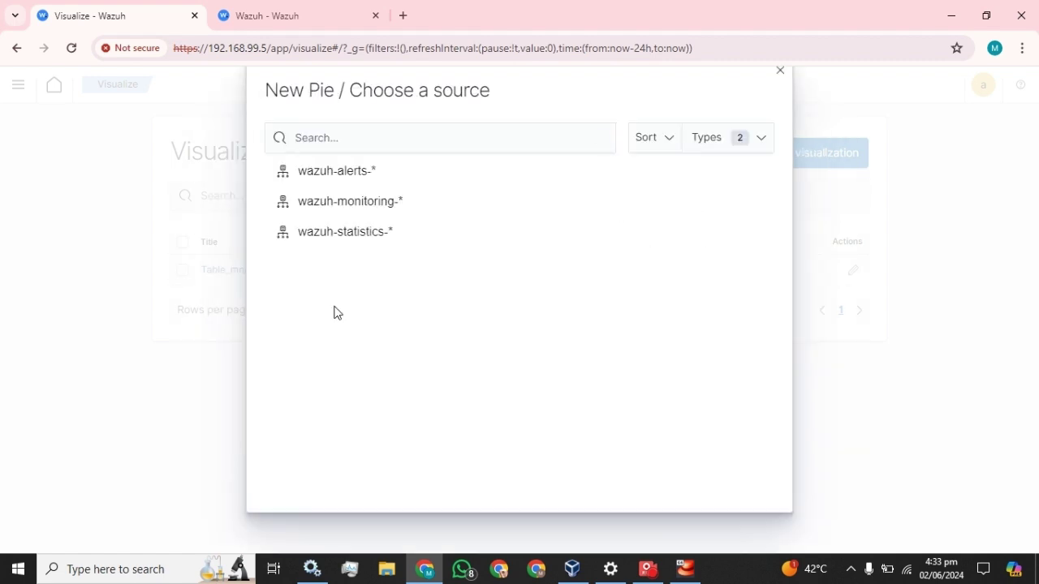
left_click(327, 173)
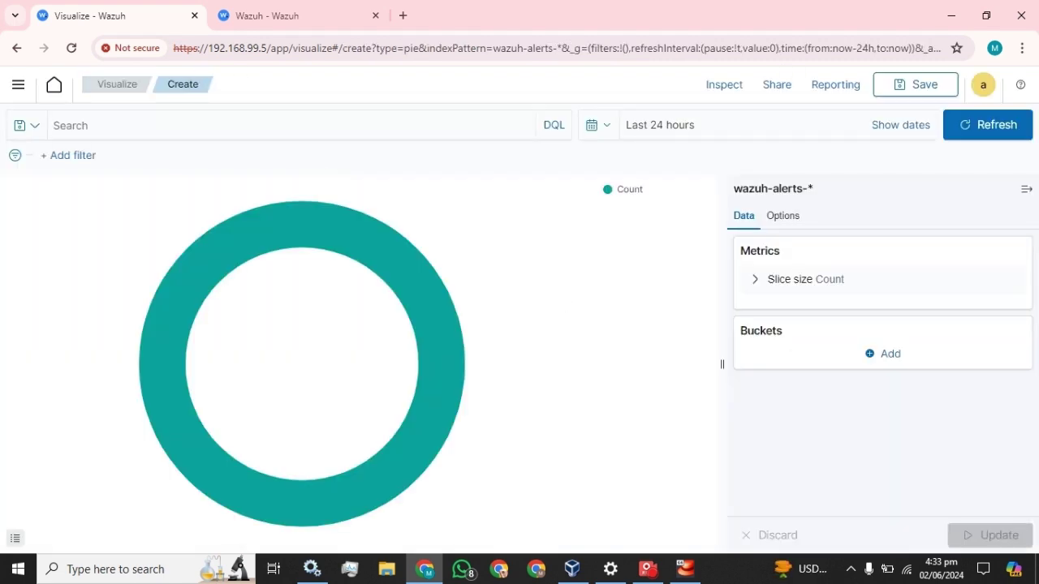
left_click(888, 355)
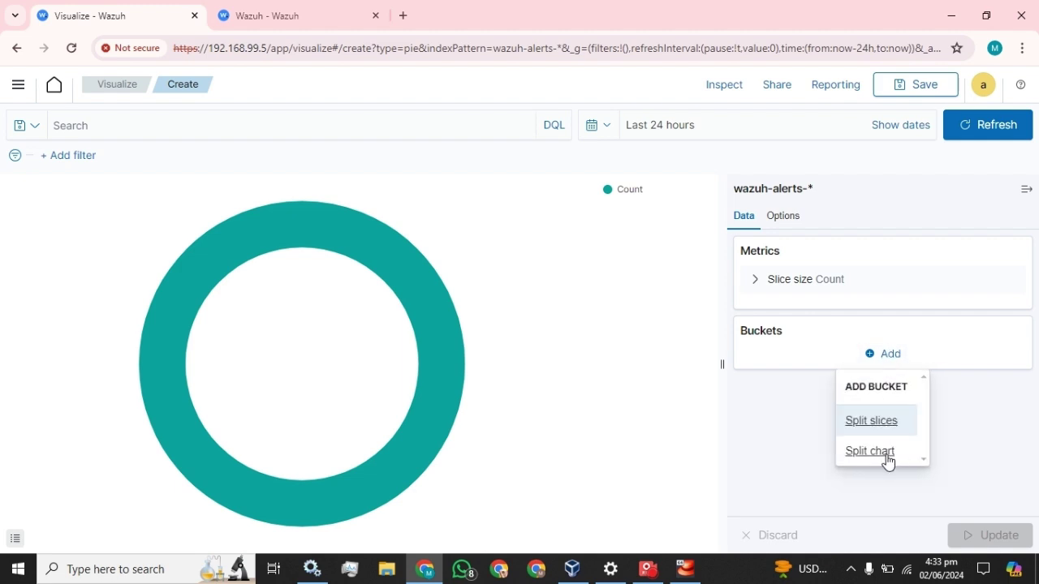
left_click(883, 424)
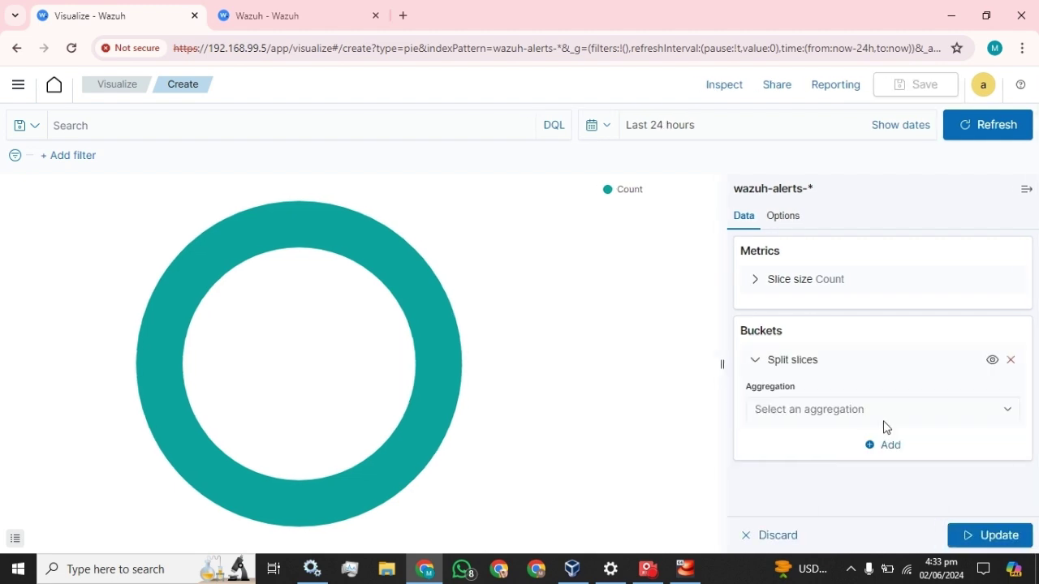
left_click(930, 420)
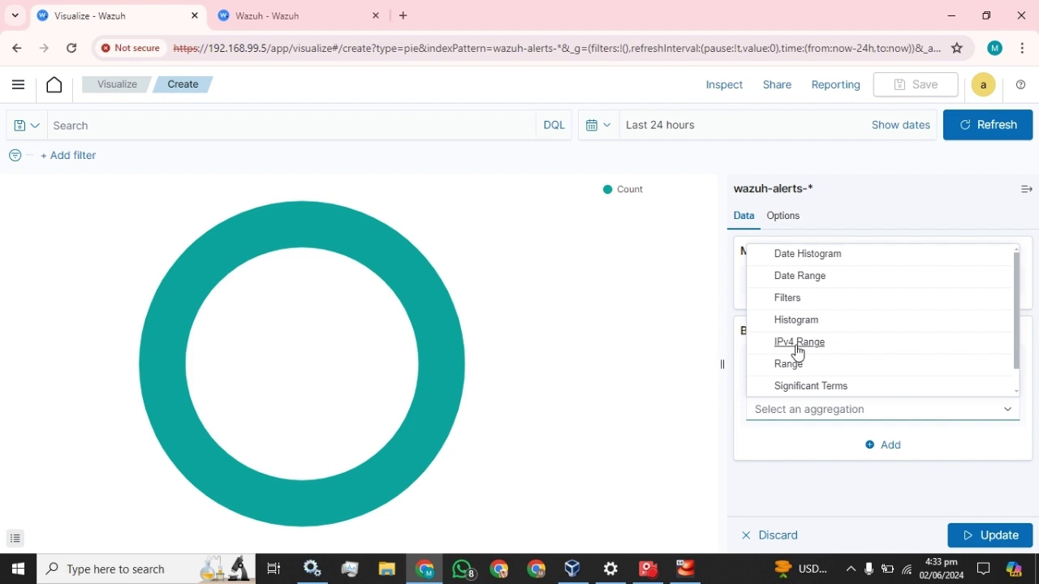
scroll(779, 350, "down", 1)
left_click(769, 384)
scroll(853, 398, "down", 3)
scroll(828, 332, "up", 2)
left_click(852, 376)
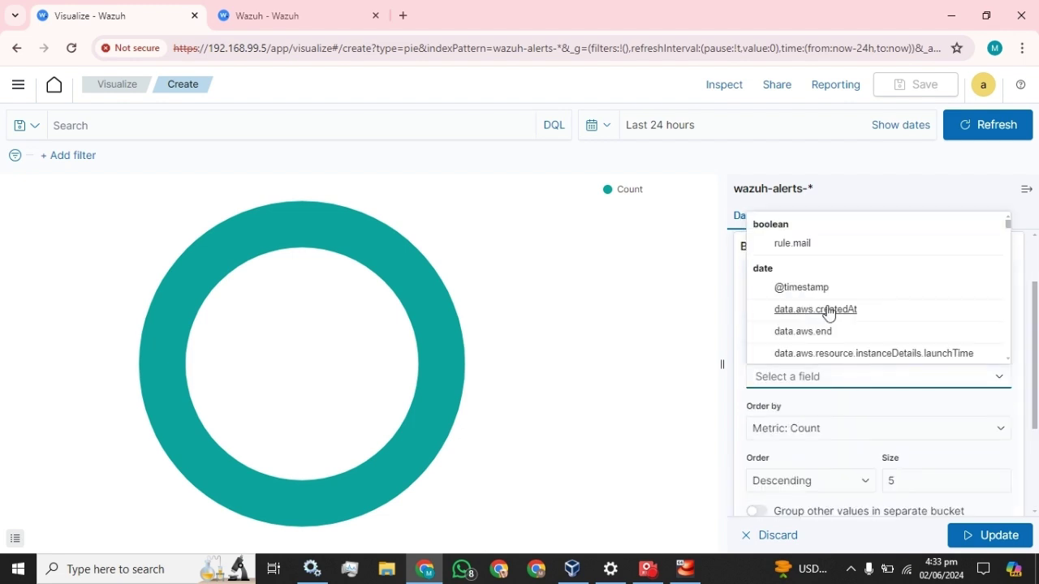
left_click(780, 288)
scroll(840, 417, "down", 1)
left_click(837, 412)
left_click(797, 437)
Step: Set the slice size to 20 and custom label 'Time', then update the chart
key("Tab")
type("2")
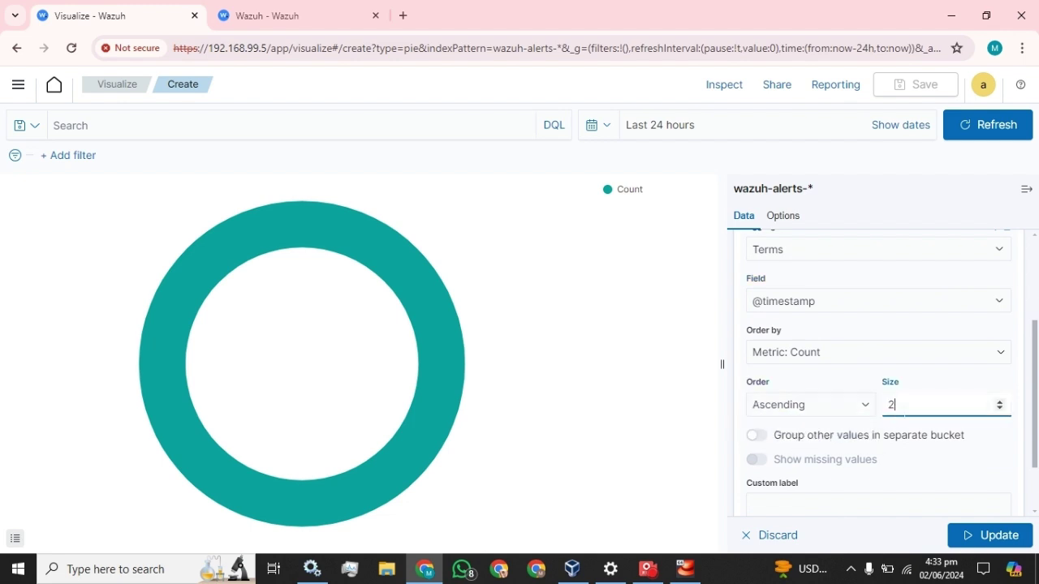
scroll(834, 377, "down", 1)
left_click(800, 427)
type("ime")
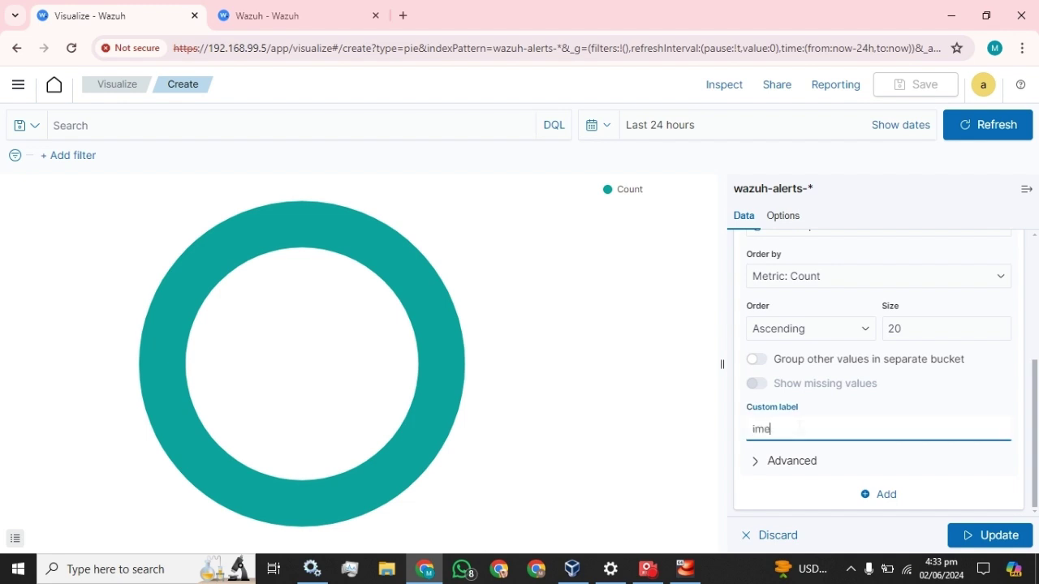
type("me")
left_click(1009, 535)
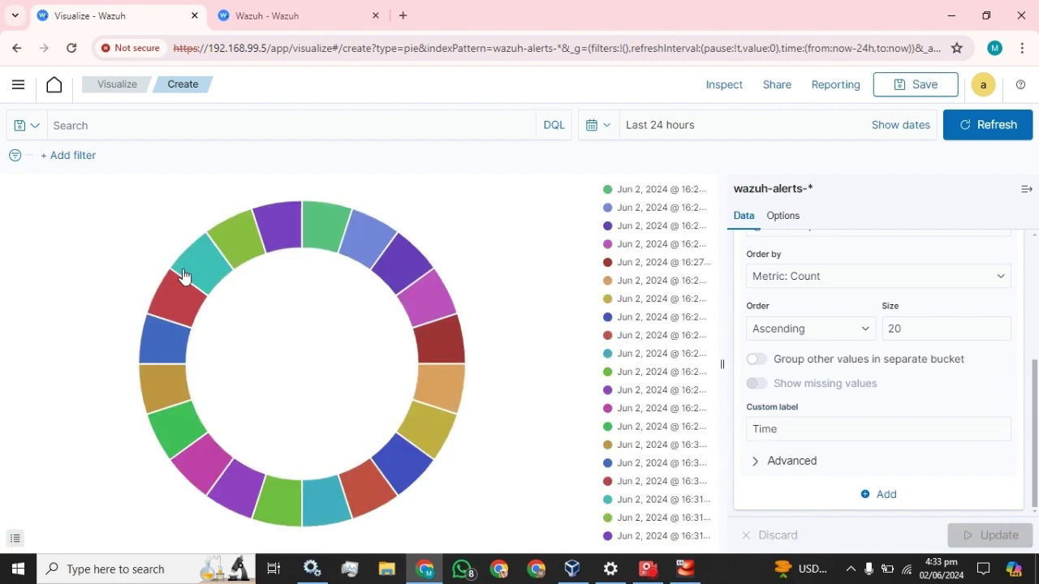
scroll(868, 304, "up", 2)
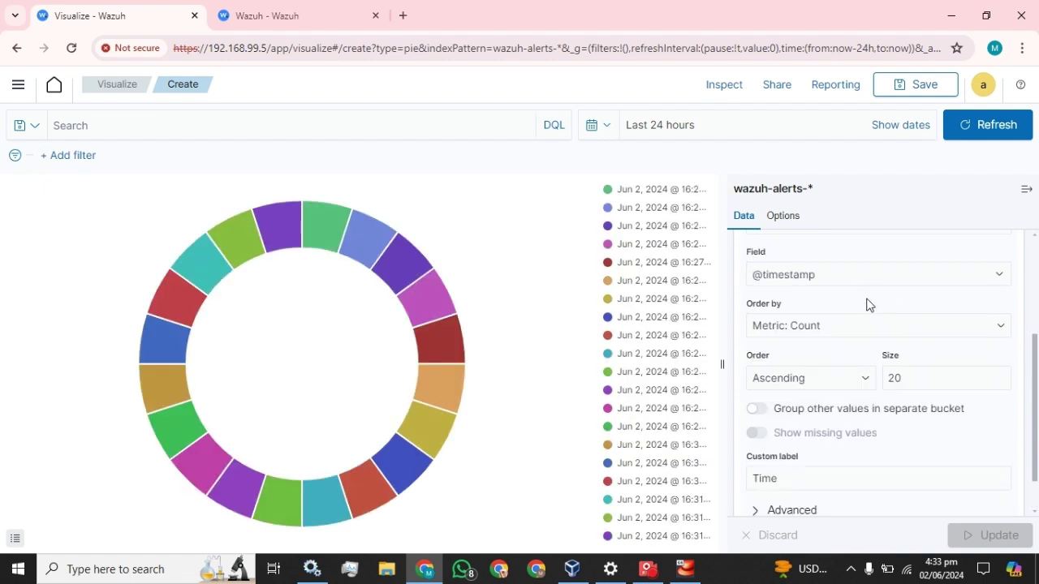
scroll(869, 315, "up", 2)
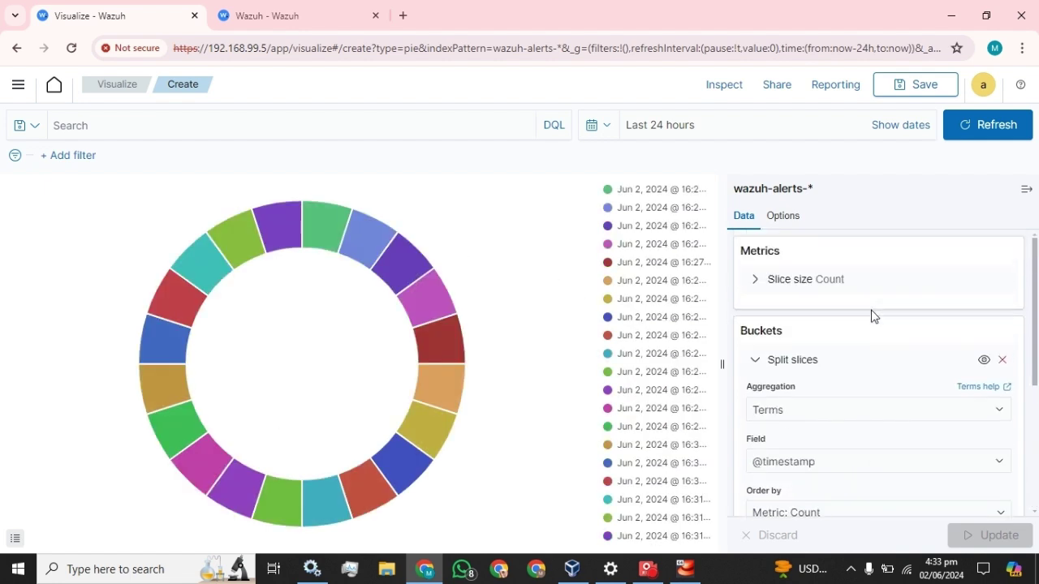
Step: Add a second Split slices bucket using Terms on agent.name
left_click(757, 365)
left_click(890, 398)
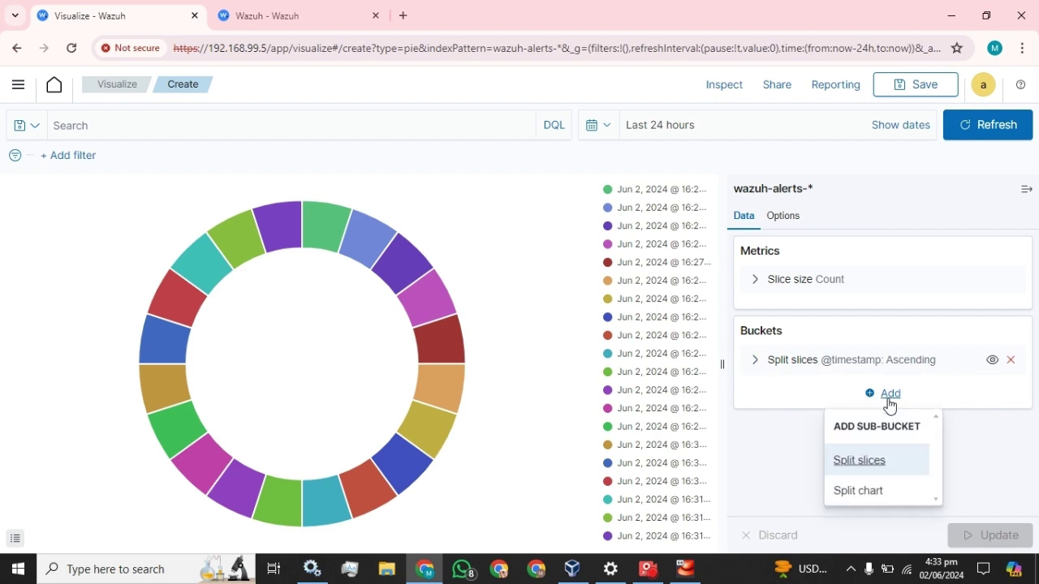
left_click(865, 460)
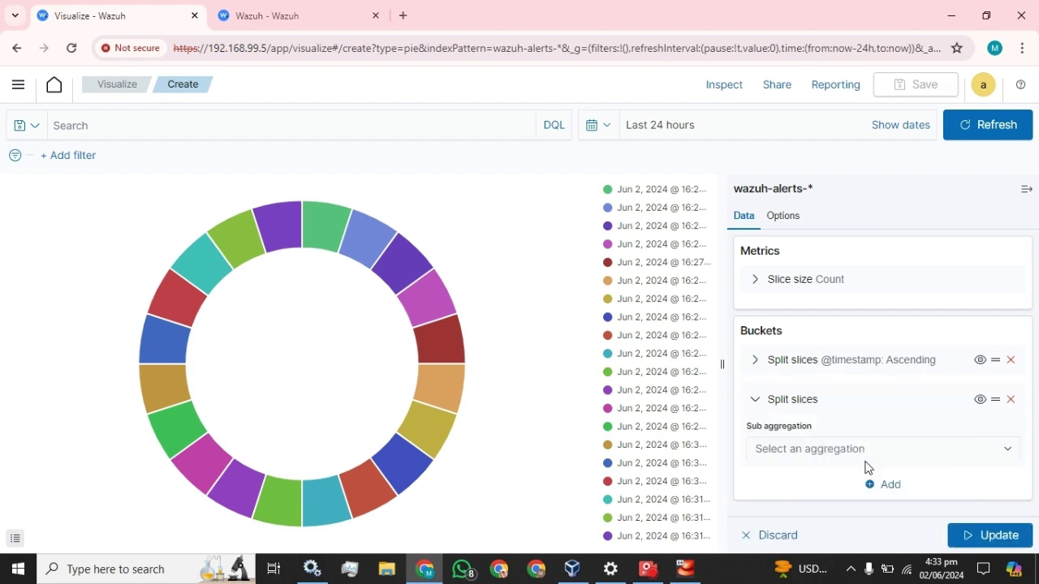
left_click(917, 458)
scroll(849, 387, "down", 1)
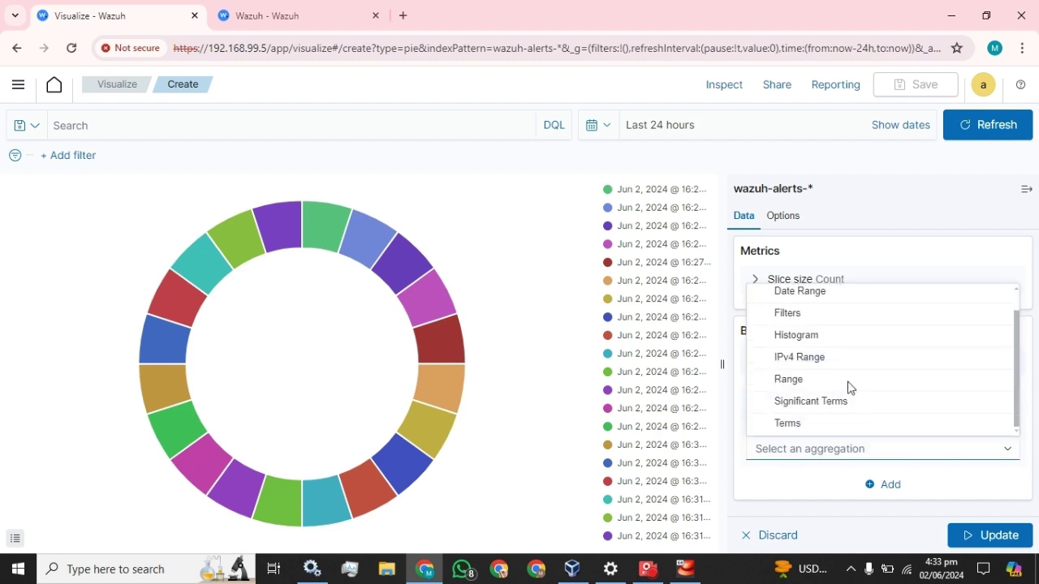
left_click(788, 424)
scroll(858, 405, "down", 3)
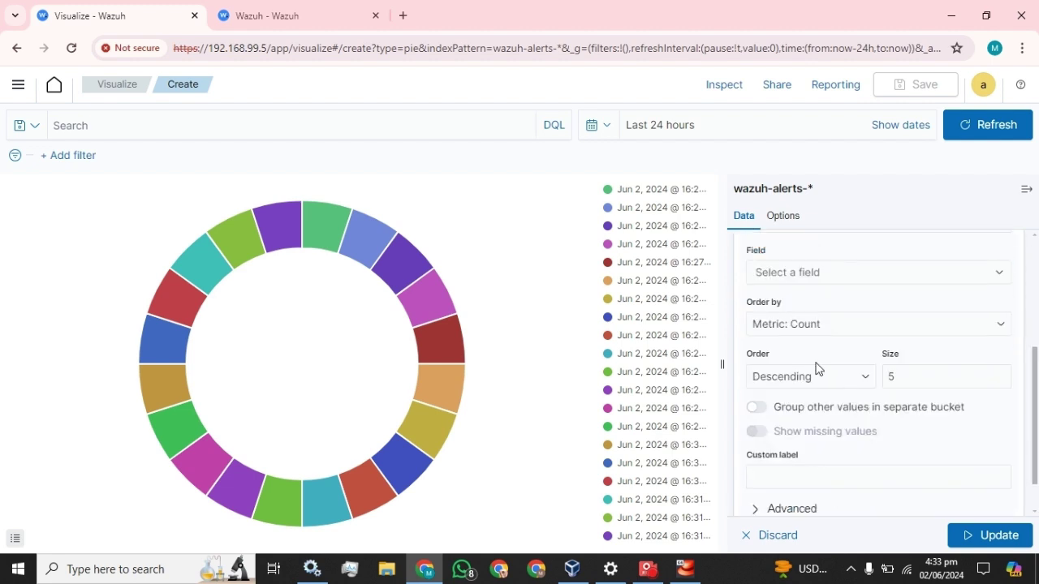
left_click(806, 273)
type("ag")
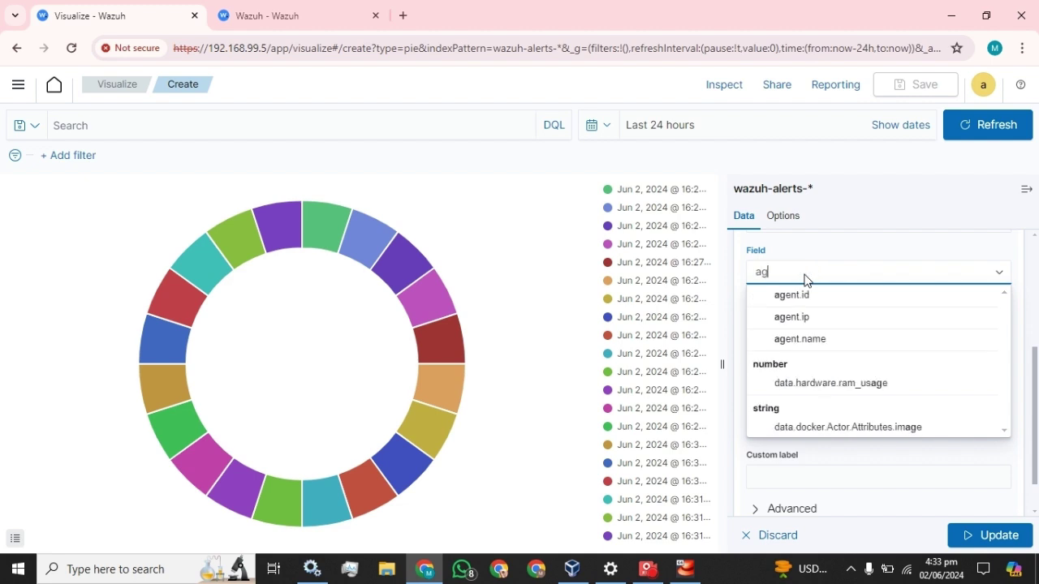
type("ent")
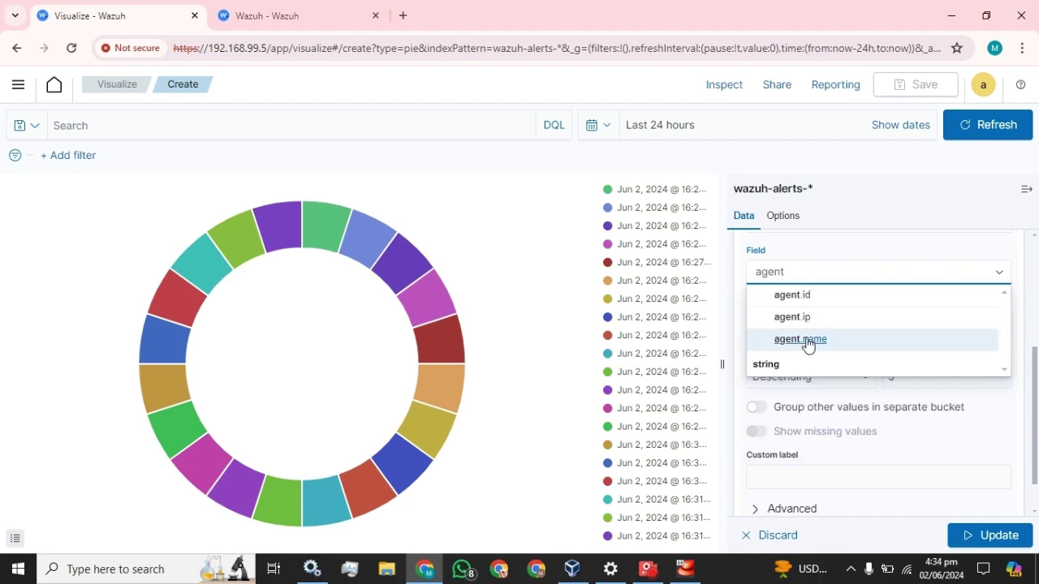
left_click(808, 339)
Step: Sort the agent.name ring ascending, size 20, label it 'Agent-Name', and update
left_click(788, 366)
key("Down")
key("Tab")
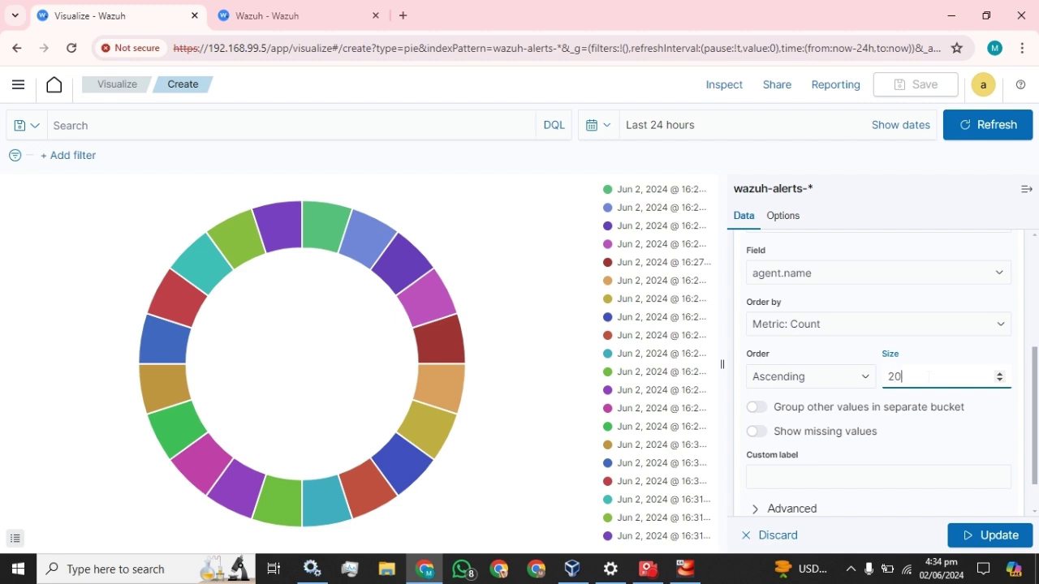
scroll(860, 443, "down", 1)
left_click(861, 430)
type("Agent-Nma")
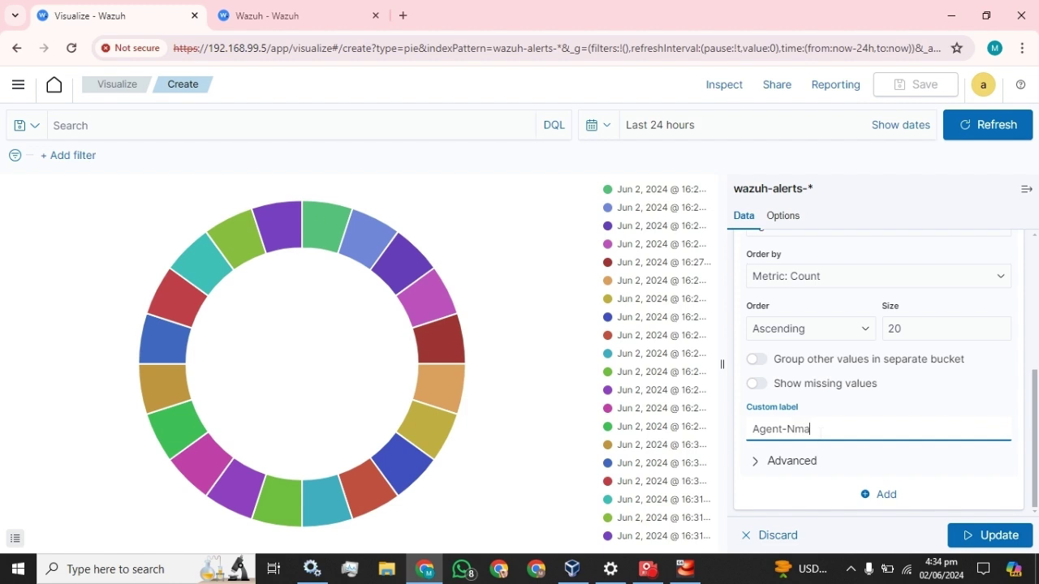
type("am")
left_click(994, 535)
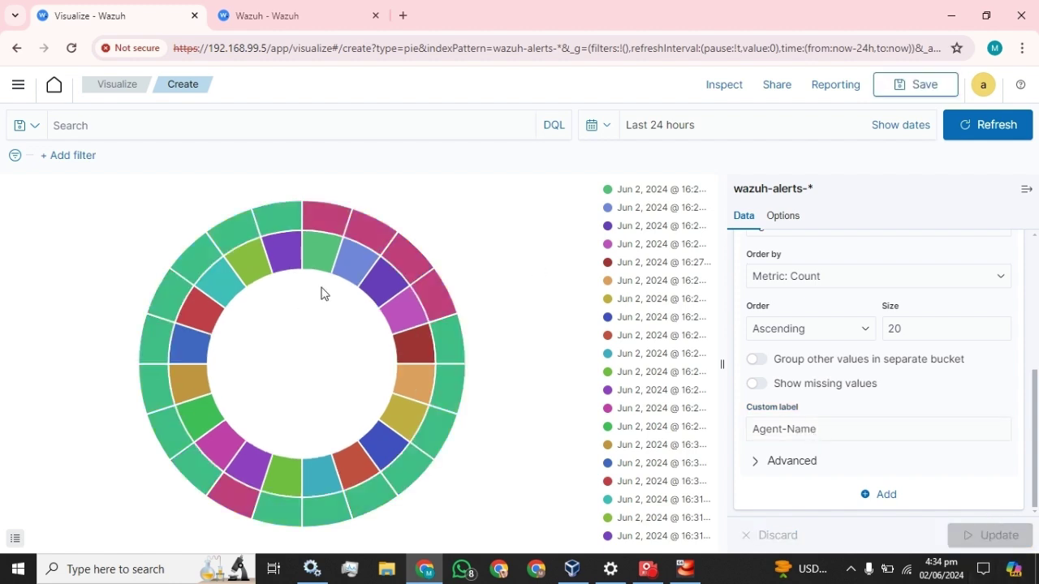
mouse_move(354, 274)
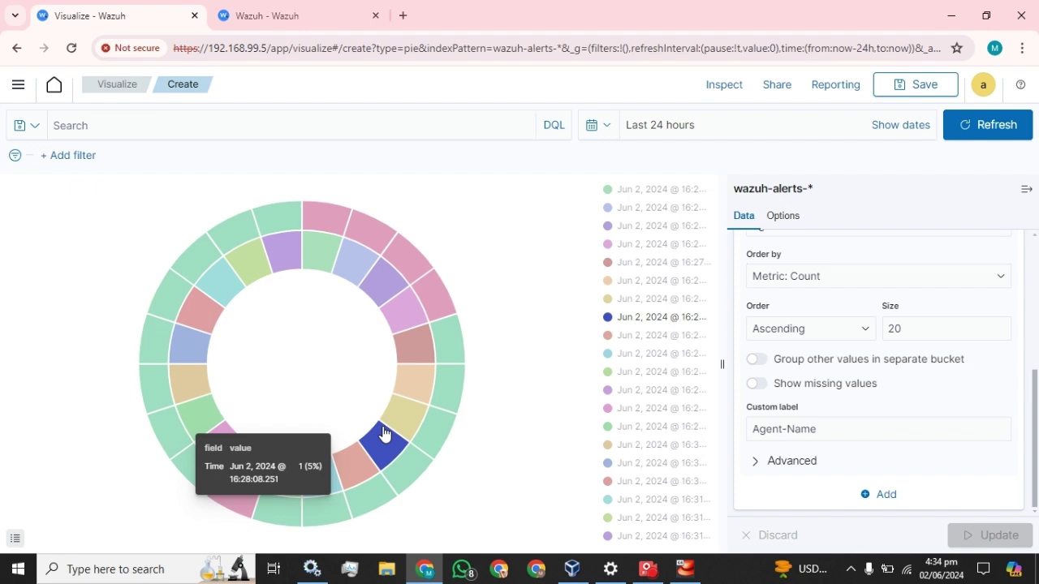
mouse_move(438, 300)
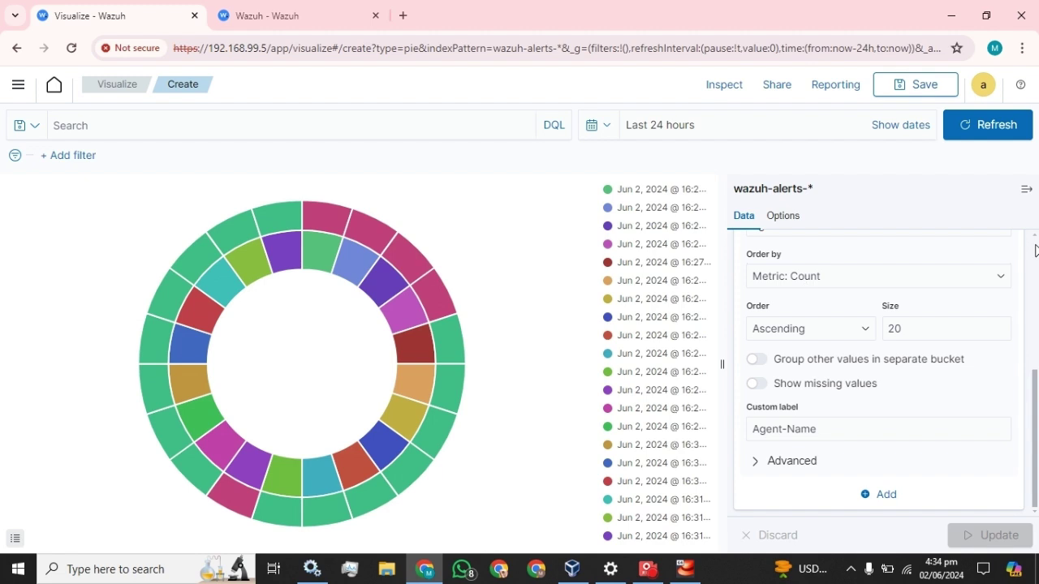
scroll(794, 341, "up", 2)
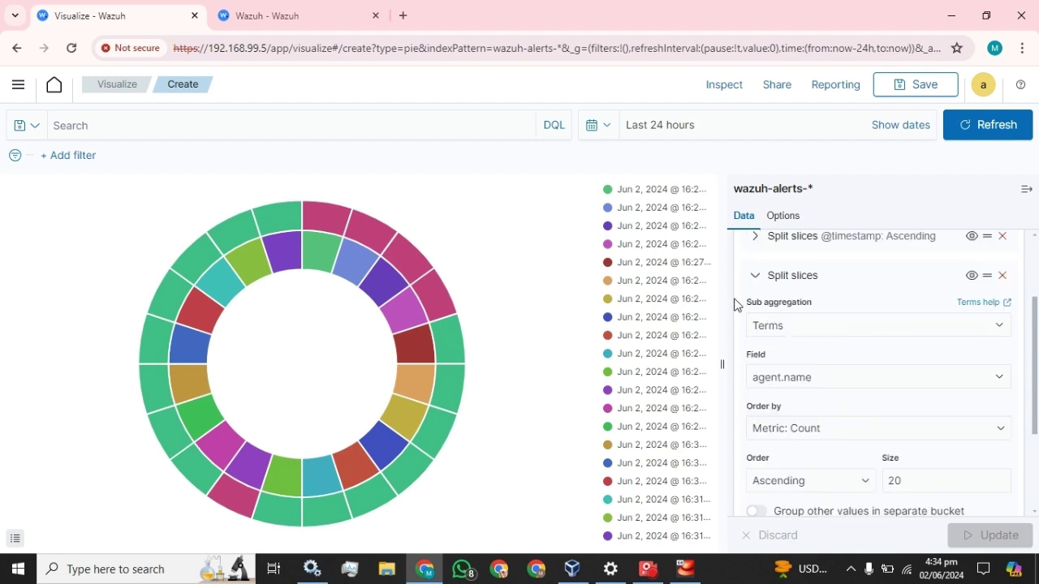
scroll(738, 341, "up", 2)
Step: Add a third Split slices bucket using Terms on rule.description
left_click(755, 399)
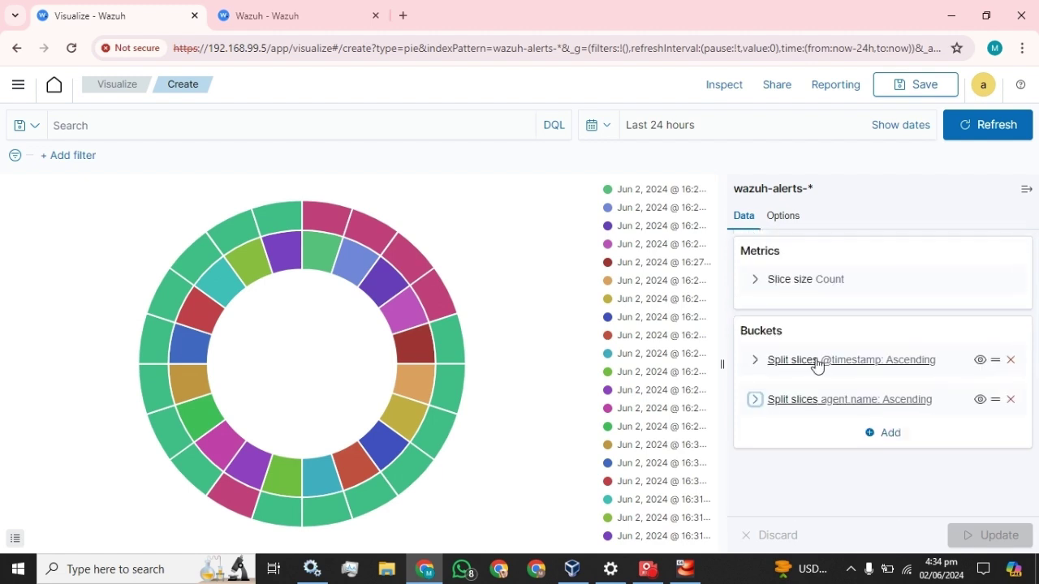
left_click(891, 435)
left_click(871, 375)
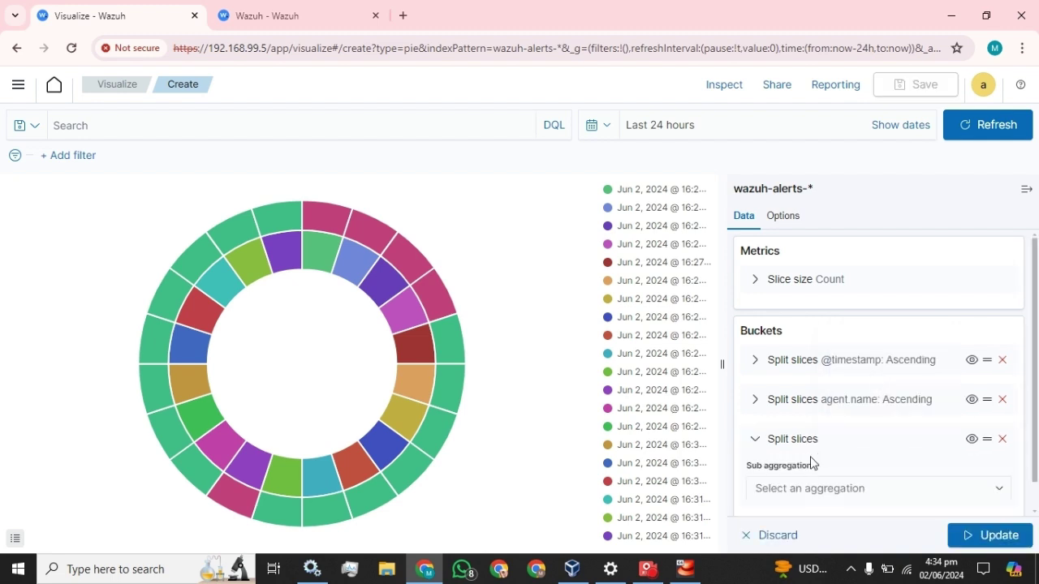
scroll(812, 463, "down", 1)
left_click(859, 464)
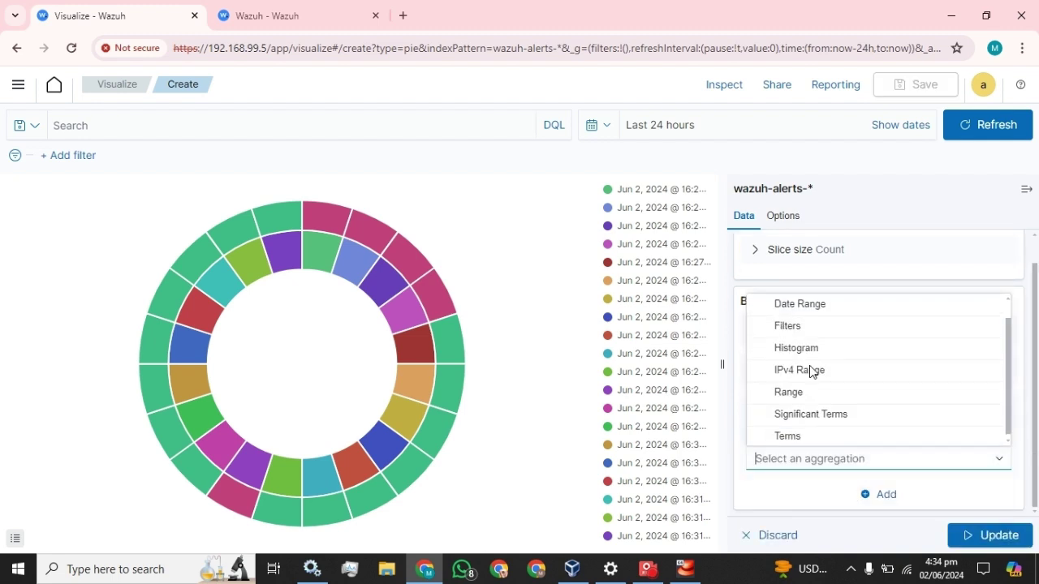
left_click(787, 433)
scroll(821, 348, "down", 3)
scroll(819, 336, "up", 1)
left_click(814, 300)
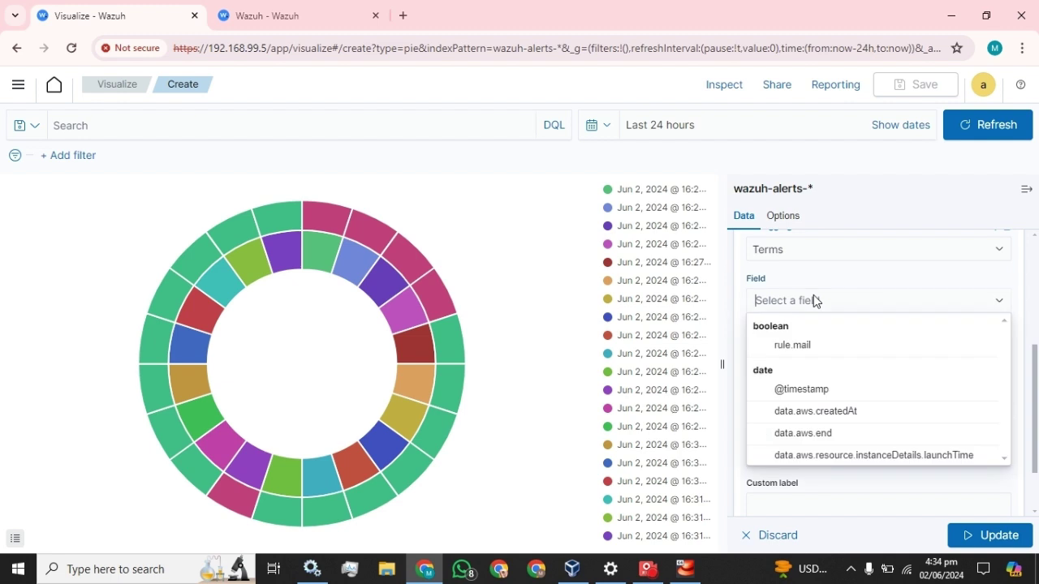
type("des")
left_click(806, 434)
Step: Sort the rule.description ring ascending, size 20, label it 'Description', and update
left_click(803, 406)
left_click(797, 436)
key("Tab")
type("20")
left_click(832, 505)
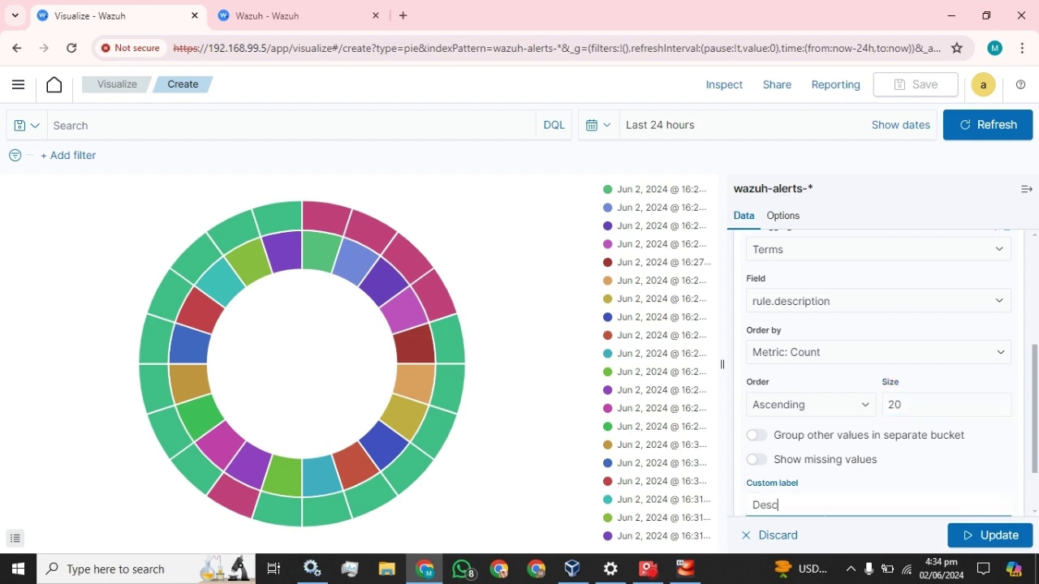
type("Description")
scroll(853, 428, "down", 2)
left_click(1010, 533)
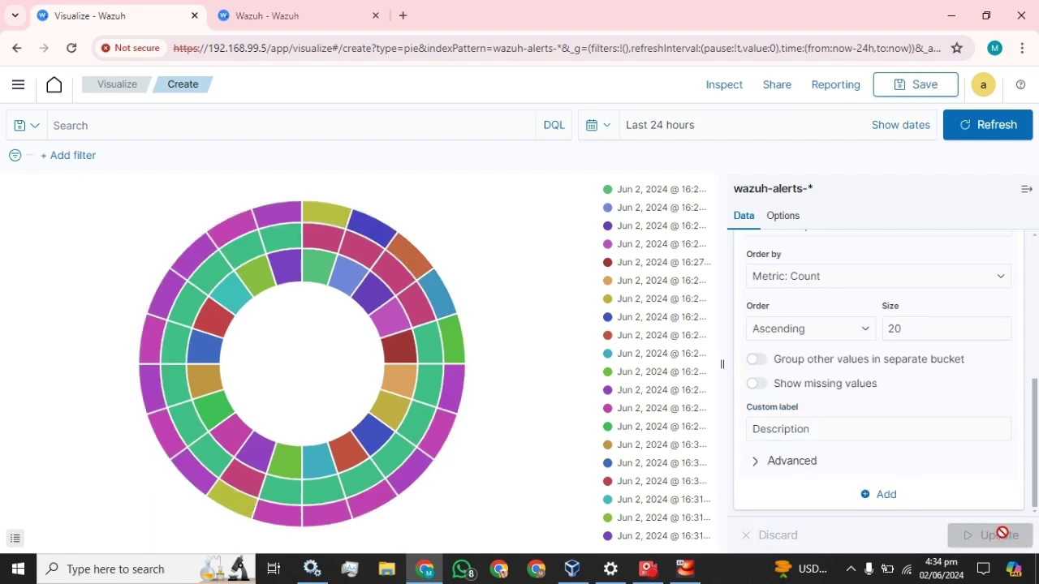
left_click(916, 86)
Step: Save the visualization with the title 'Pie_chart'
type("Pi")
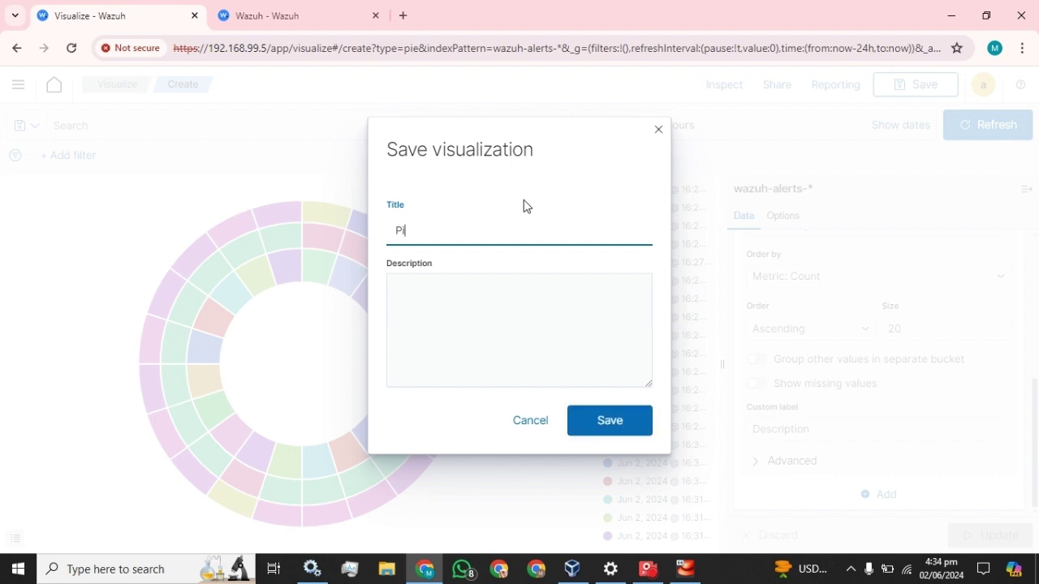
type("e_chart")
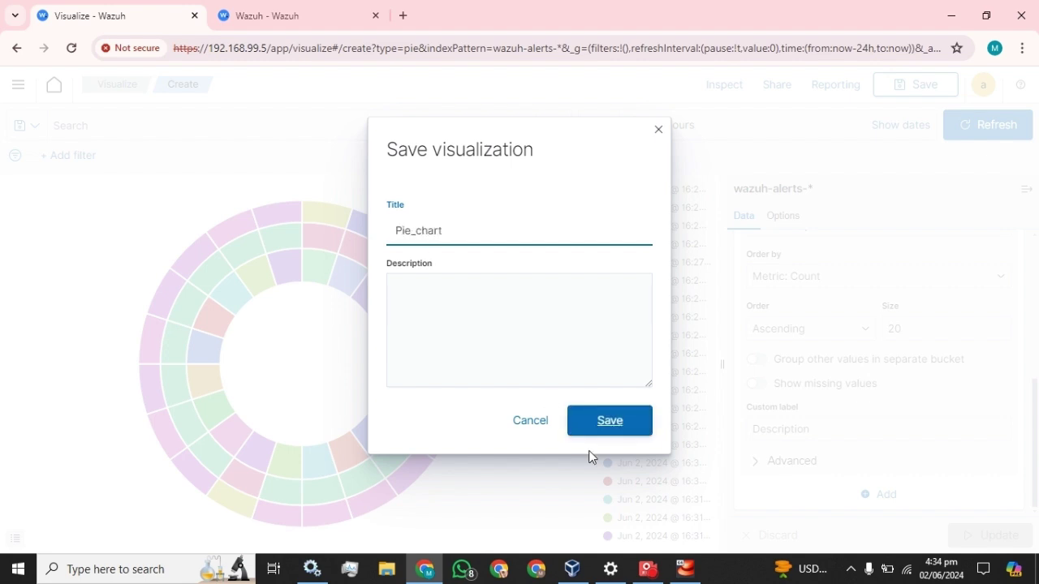
left_click(607, 423)
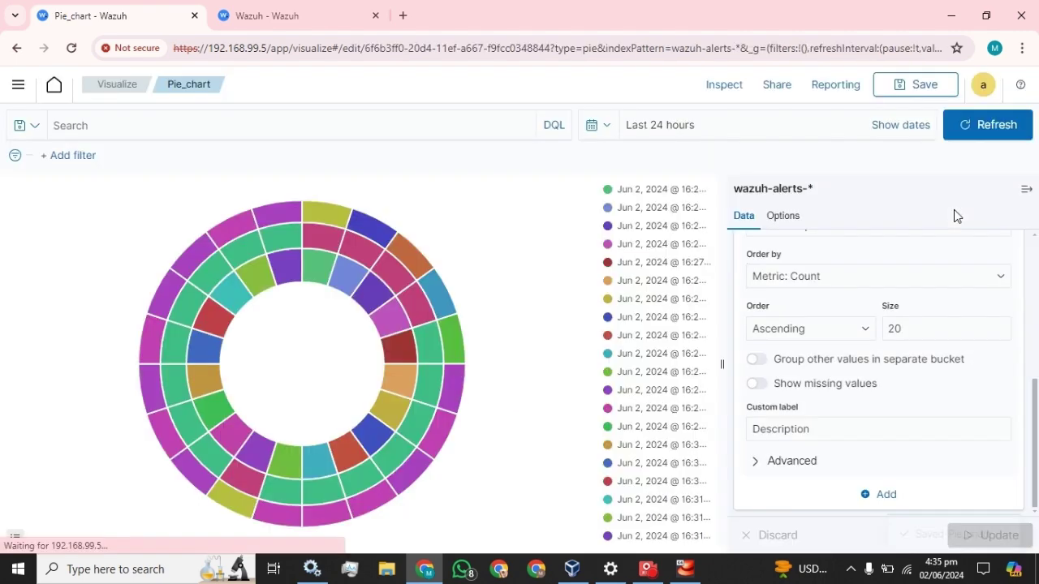
Step: Open the Monitor dashboard in edit mode and make the Table_monitoring panel shorter
left_click(19, 87)
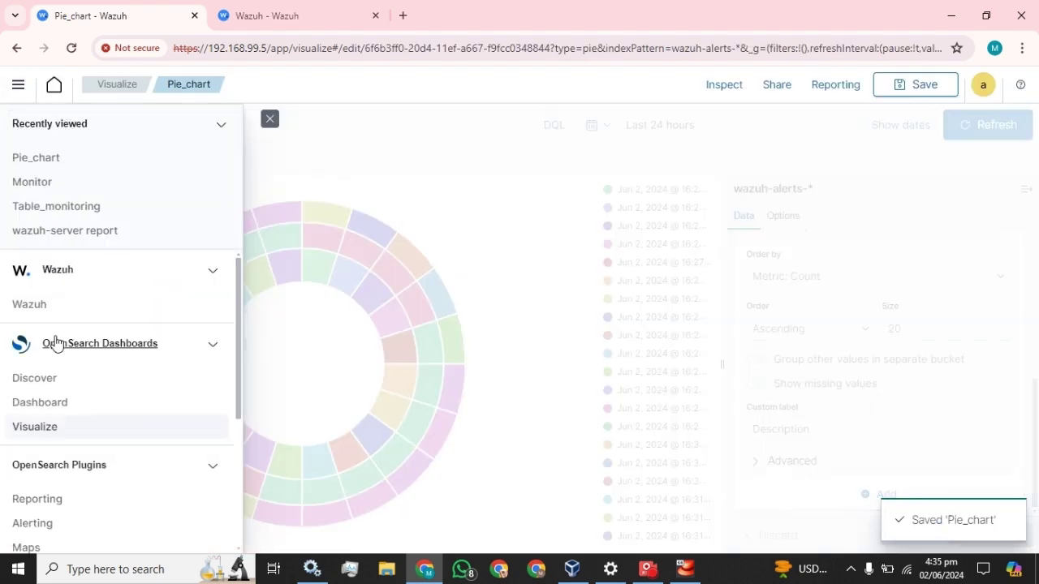
left_click(40, 401)
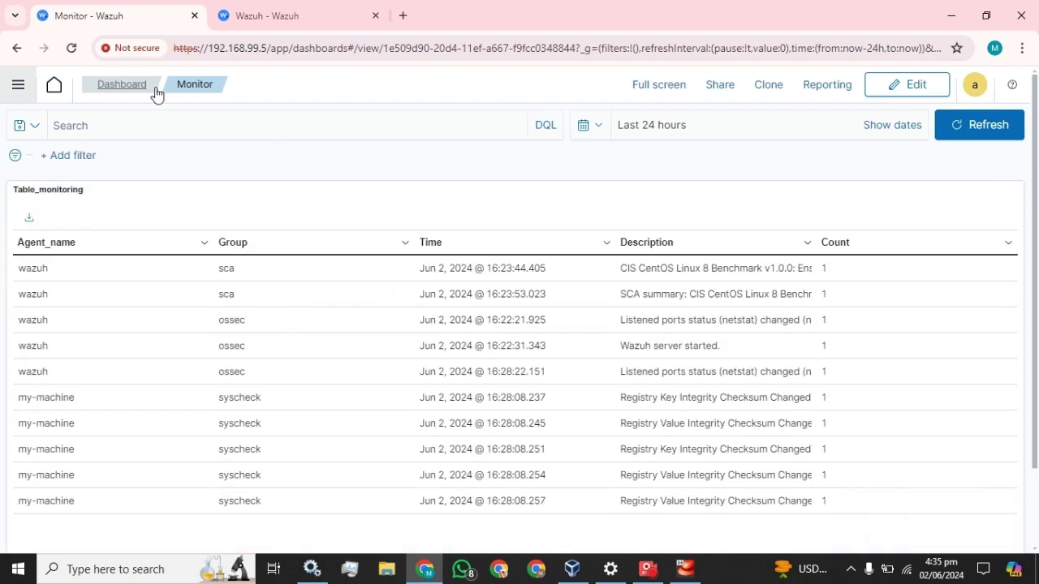
left_click(123, 85)
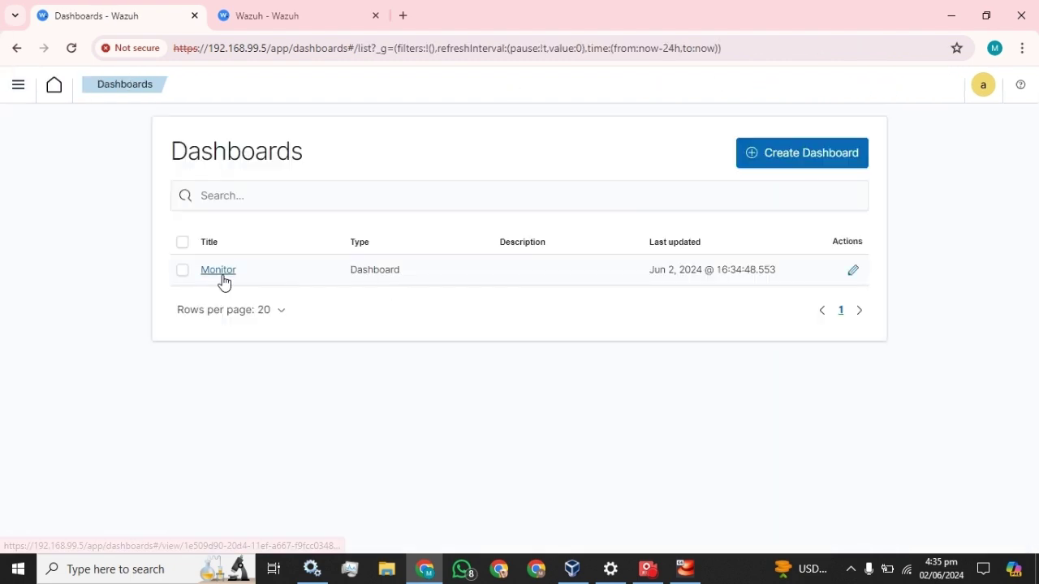
left_click(219, 279)
left_click(903, 82)
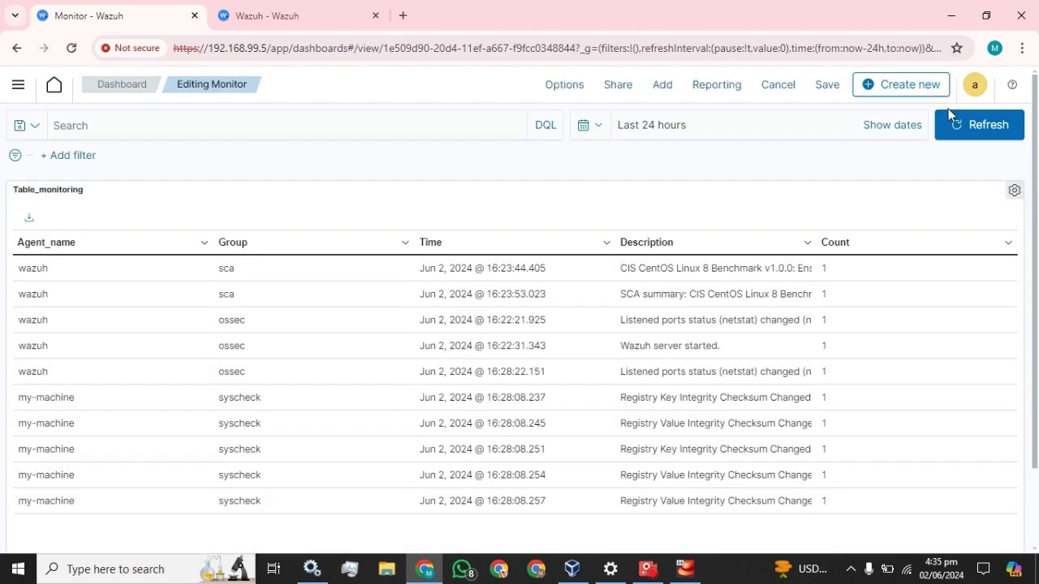
scroll(861, 259, "down", 2)
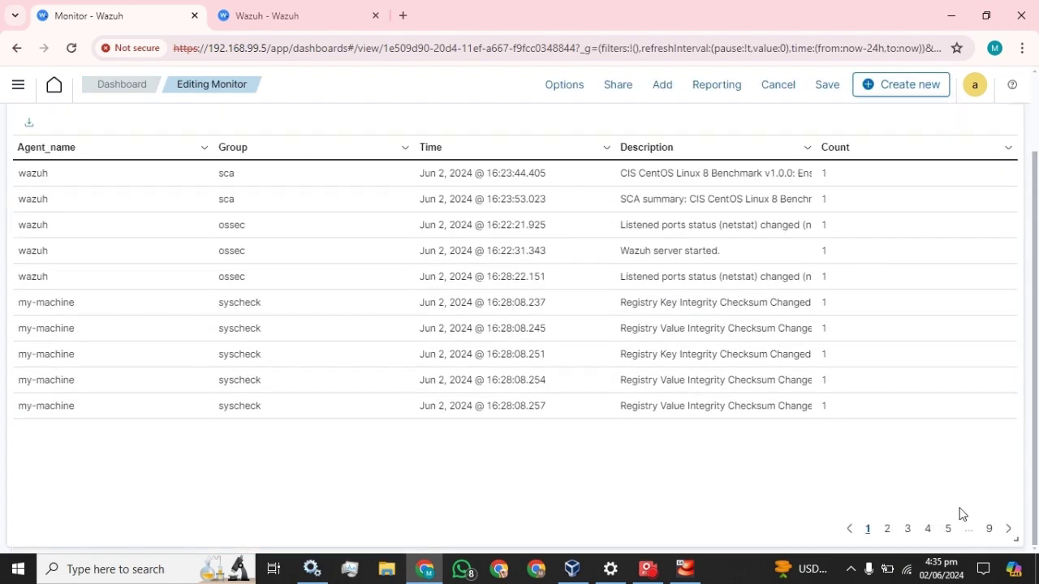
left_click_drag(1012, 538, 1014, 388)
Step: Add the Pie_chart panel to the Monitor dashboard
left_click(671, 86)
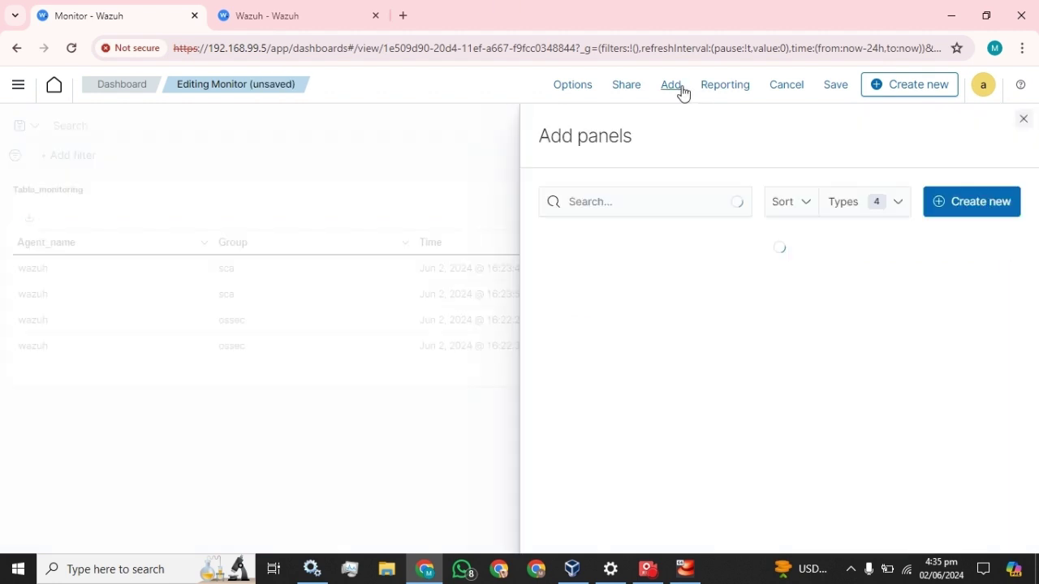
left_click(599, 237)
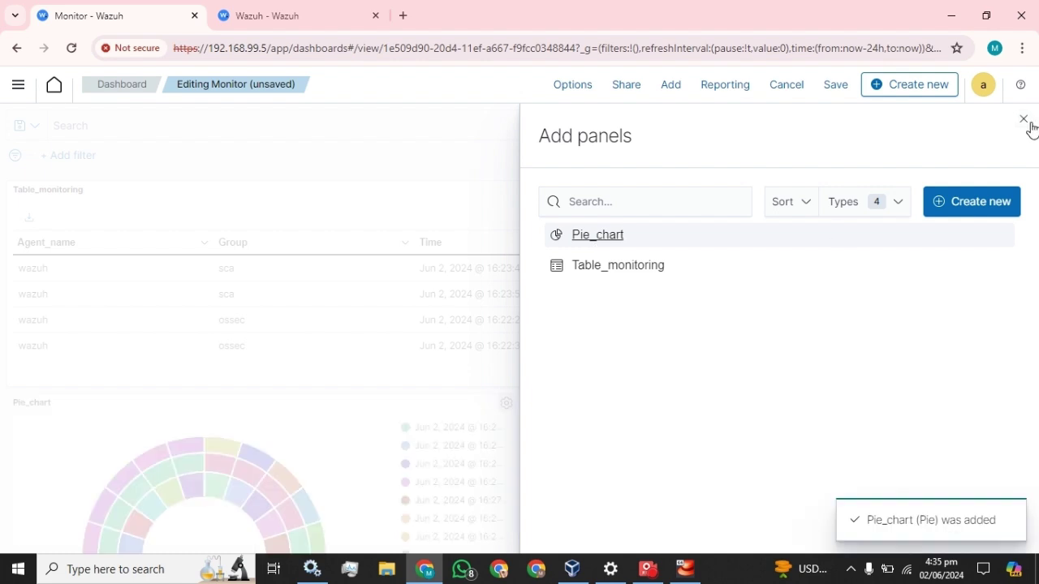
left_click(1025, 119)
Step: Make Table_monitoring taller and stretch Pie_chart to full width below it
scroll(494, 320, "down", 5)
left_click_drag(1014, 378, 1026, 477)
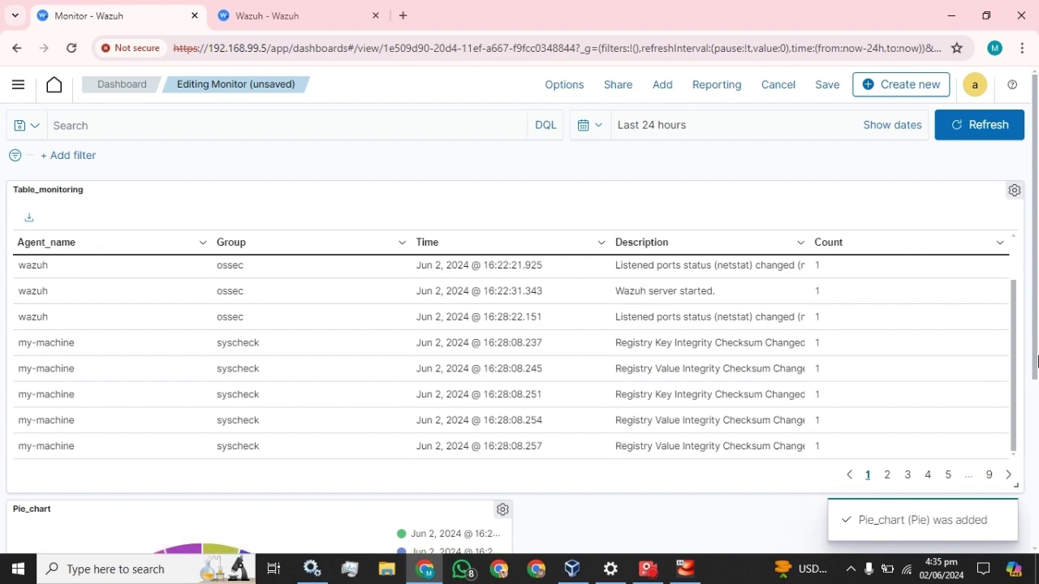
scroll(811, 503, "down", 3)
left_click_drag(504, 540, 1015, 531)
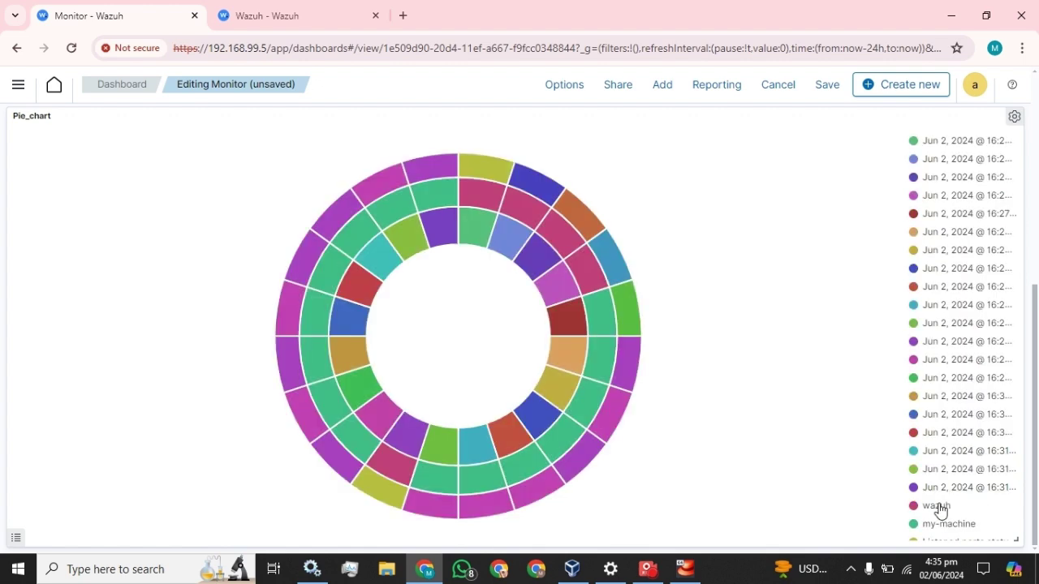
scroll(731, 309, "up", 3)
scroll(761, 319, "up", 2)
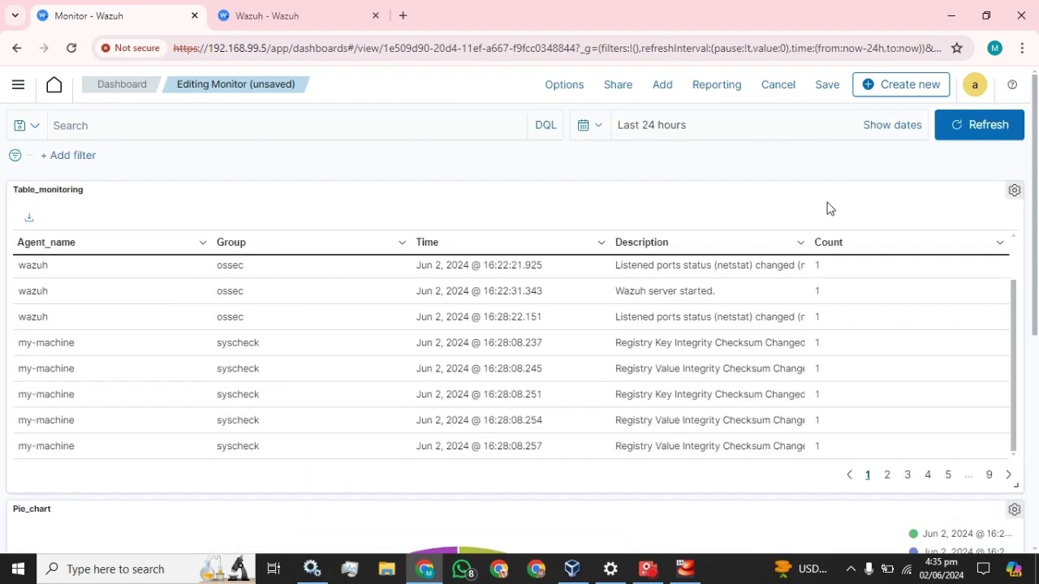
Step: Save the Monitor dashboard with Table_monitoring above the full-width Pie_chart
left_click(824, 86)
left_click(619, 436)
scroll(503, 329, "down", 5)
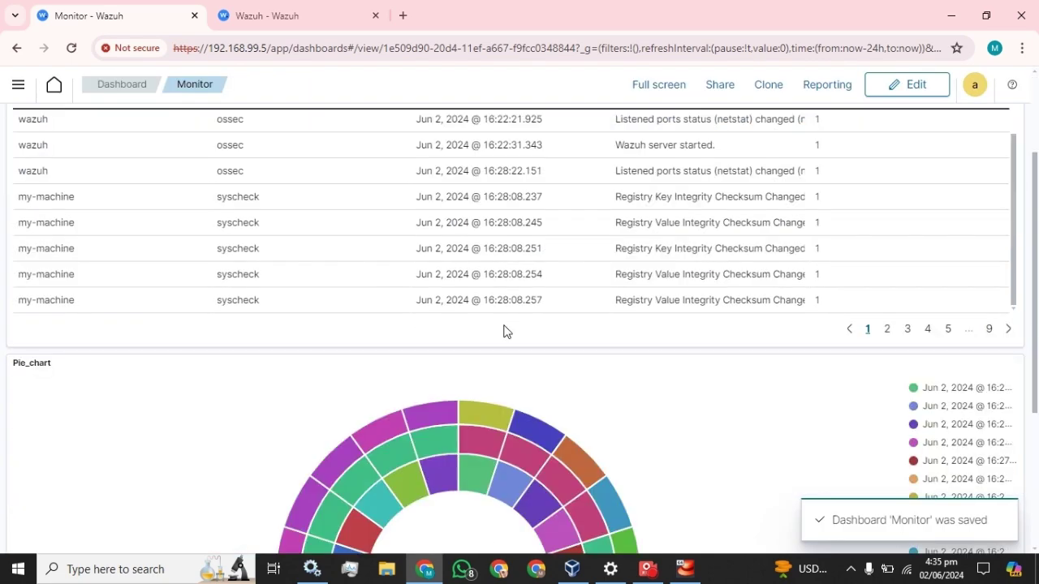
scroll(503, 332, "up", 5)
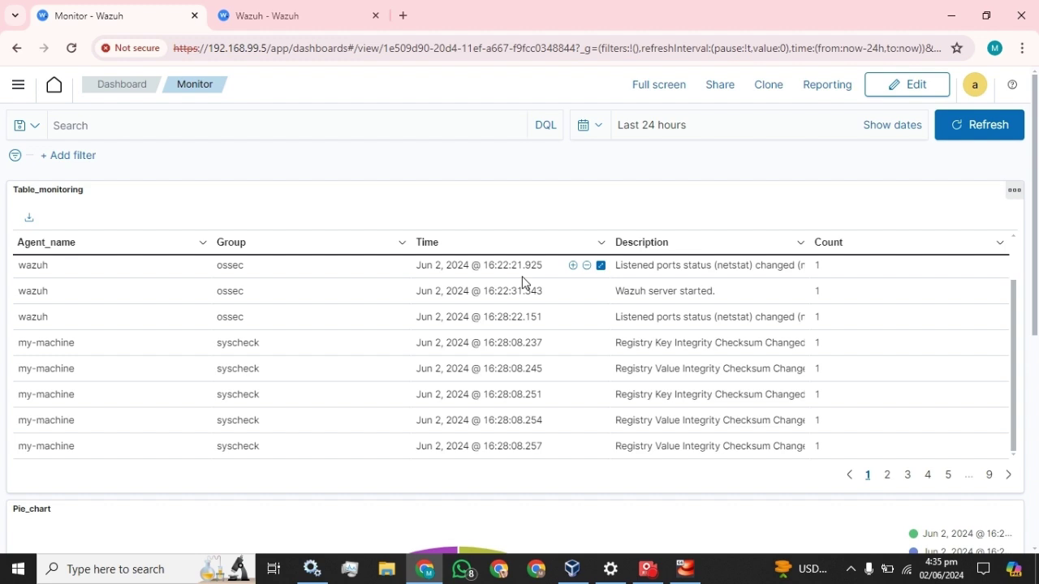
scroll(621, 371, "up", 2)
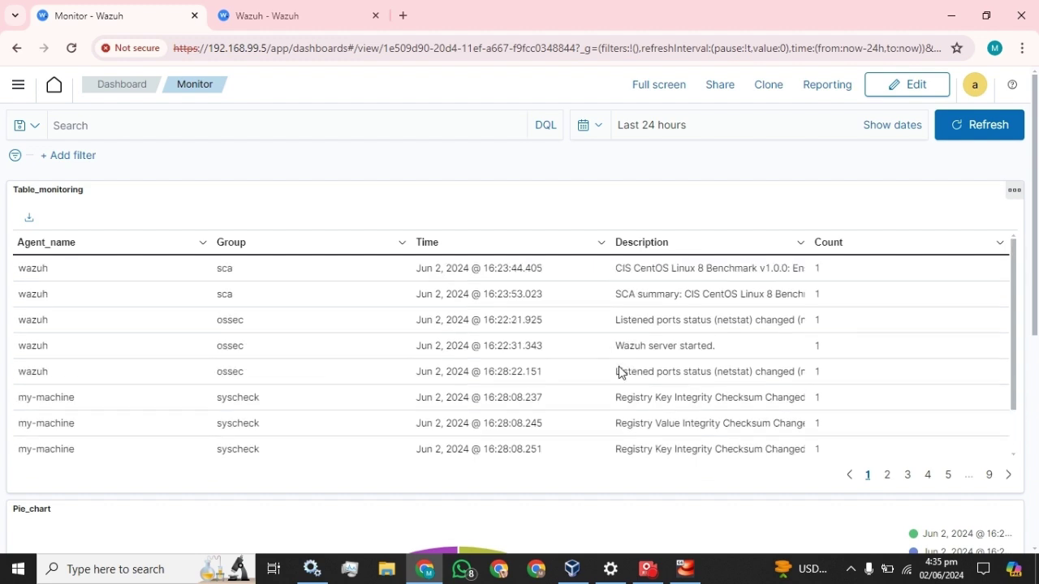
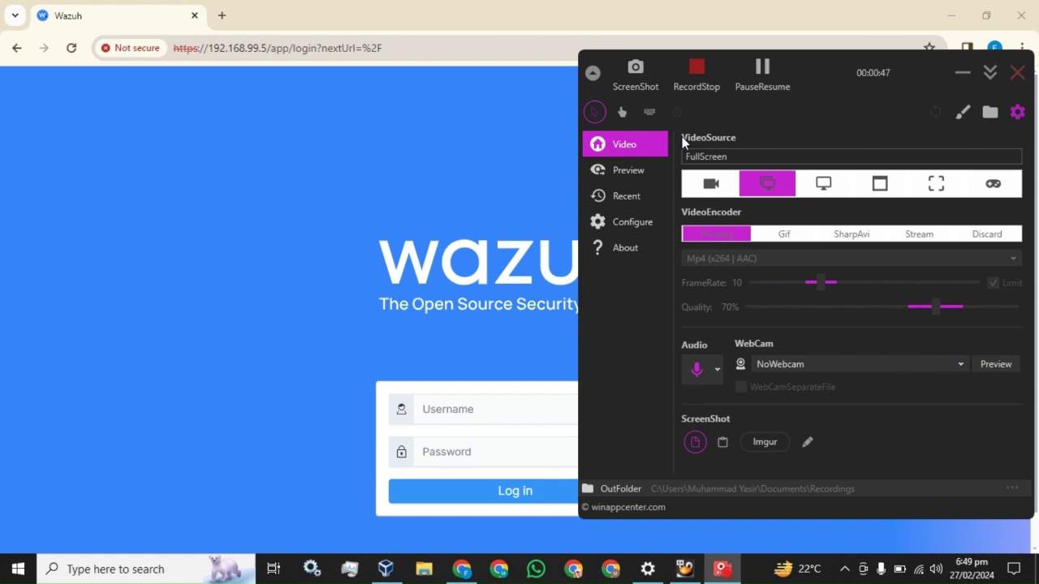
Step: Log in to Wazuh as admin and dismiss the browser's password warning
left_click(324, 22)
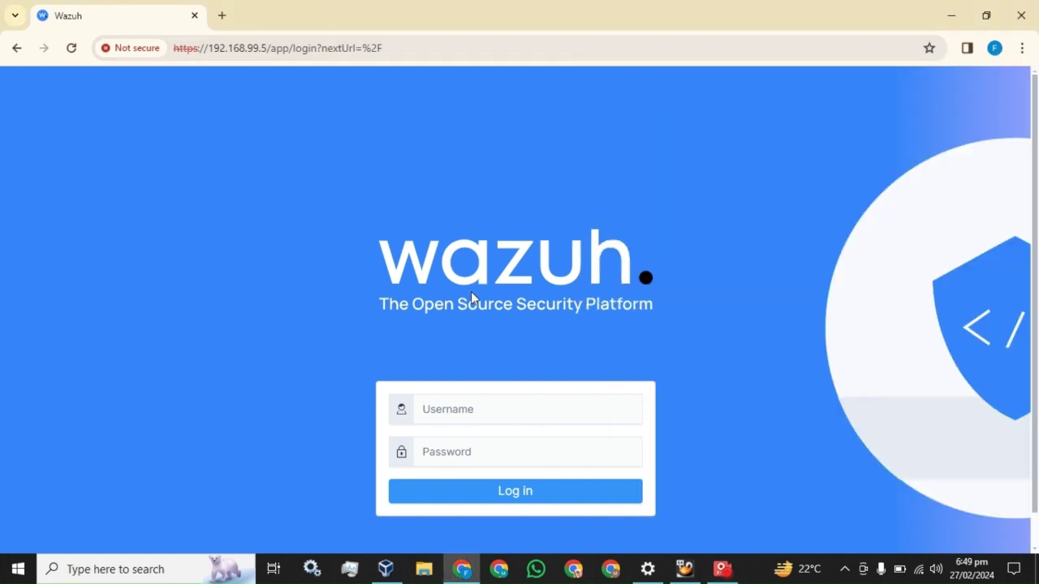
left_click(501, 409)
type("ad")
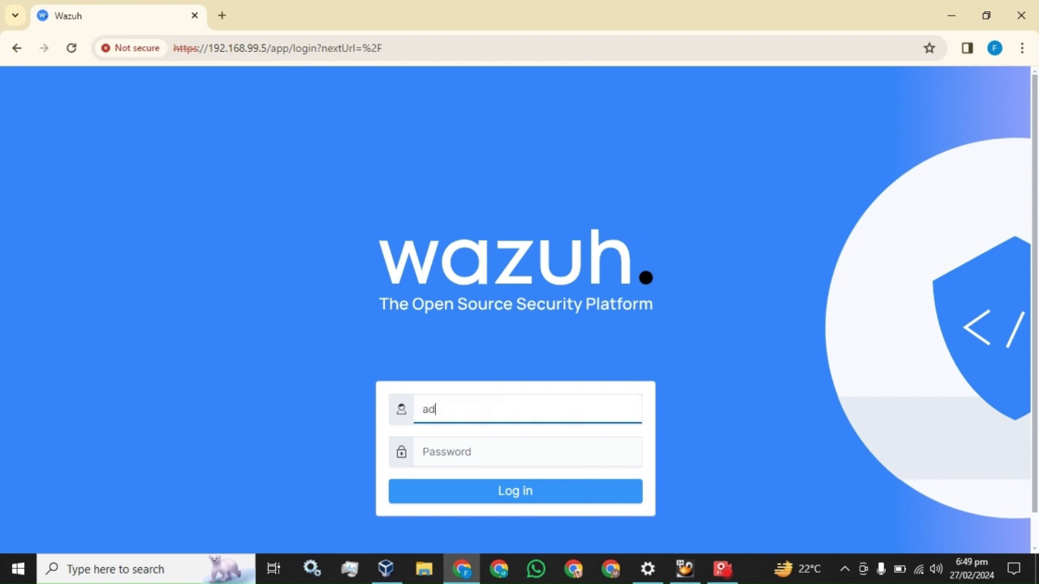
type("min")
key("Tab")
type("admin")
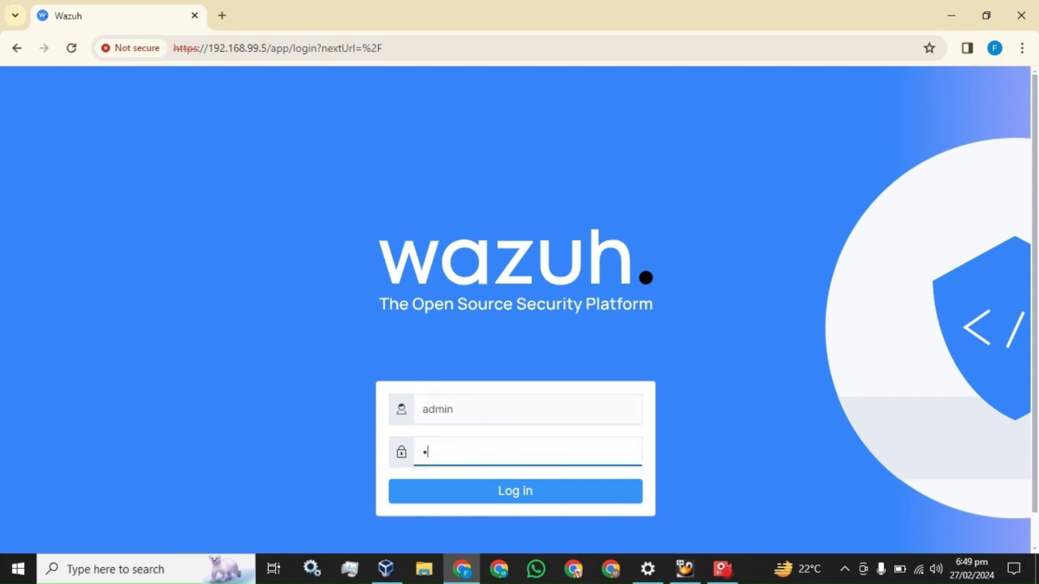
key("Return")
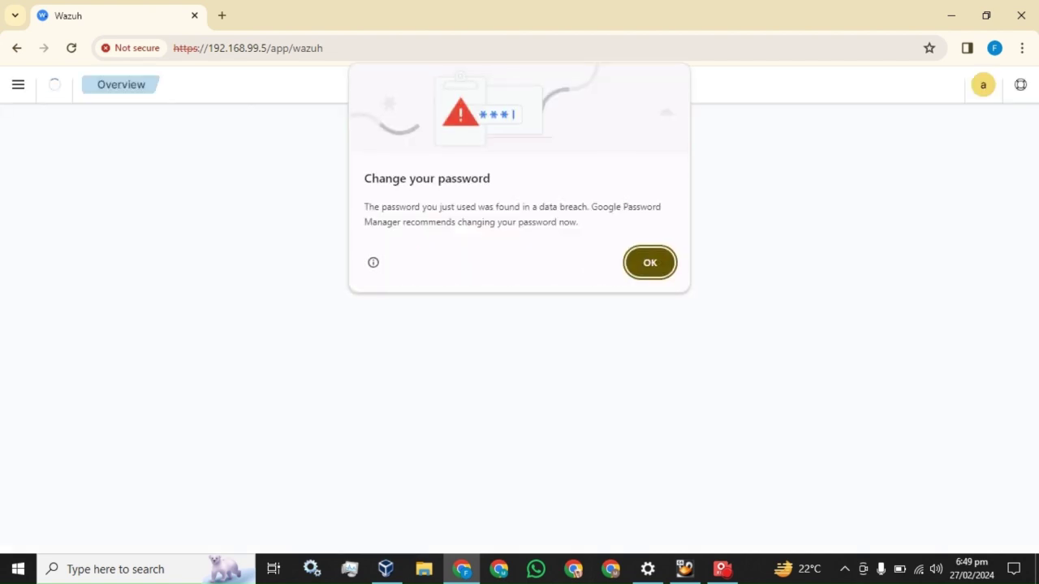
left_click(650, 262)
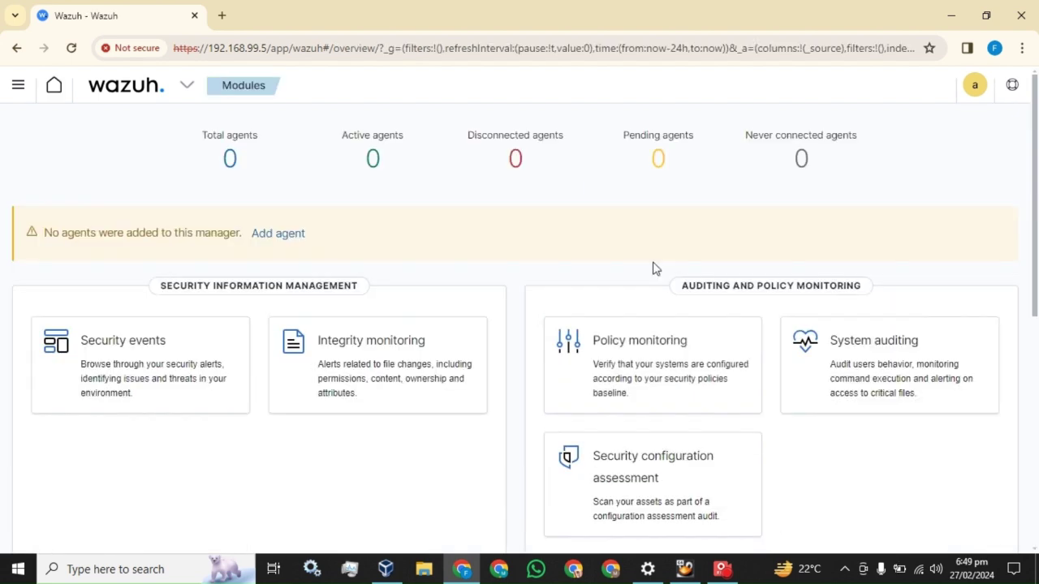
Step: Start a new agent deployment with Windows as the operating system
left_click(284, 235)
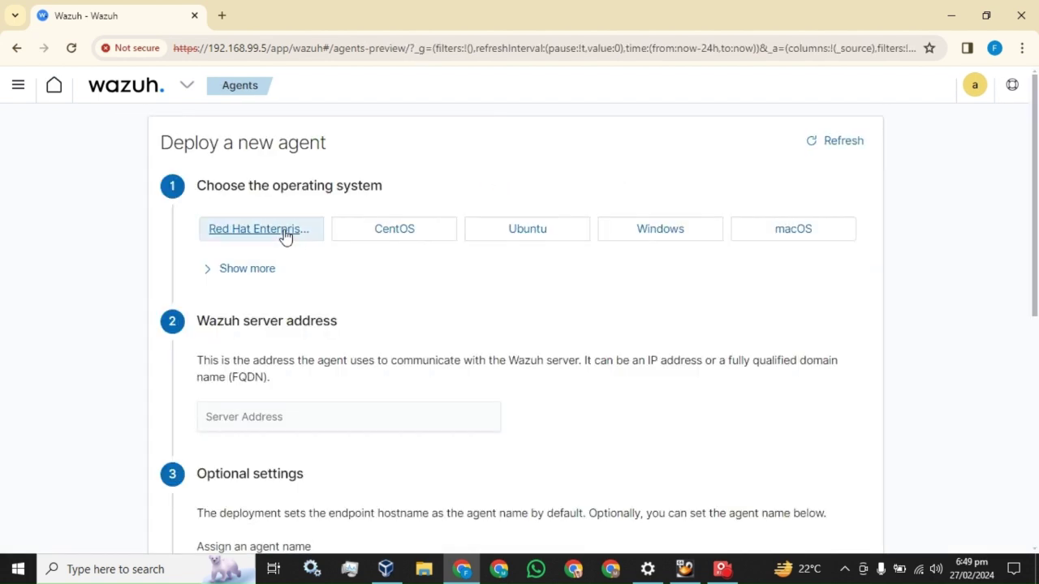
left_click(654, 242)
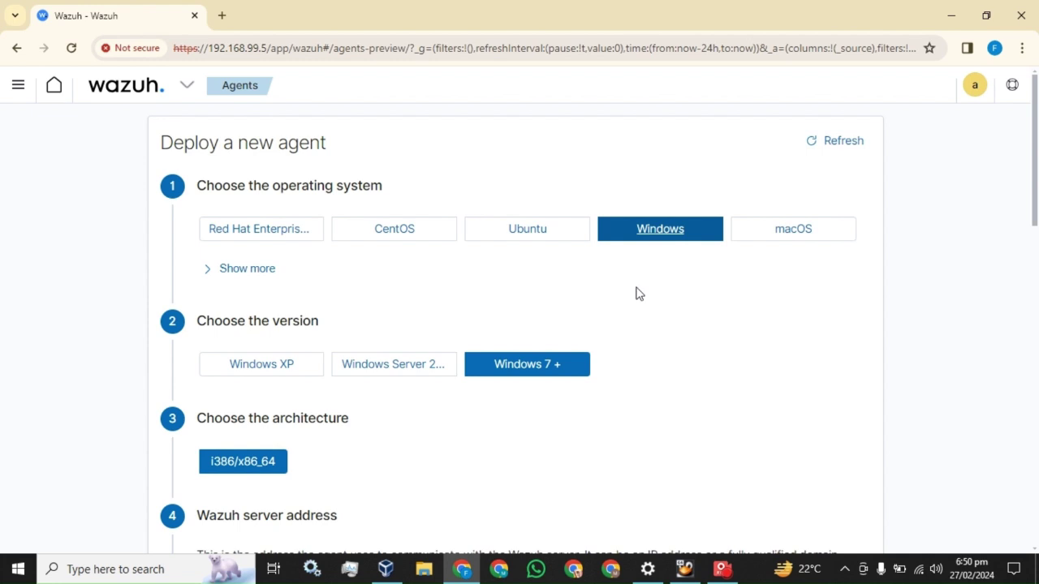
scroll(422, 375, "down", 1)
scroll(433, 377, "down", 1)
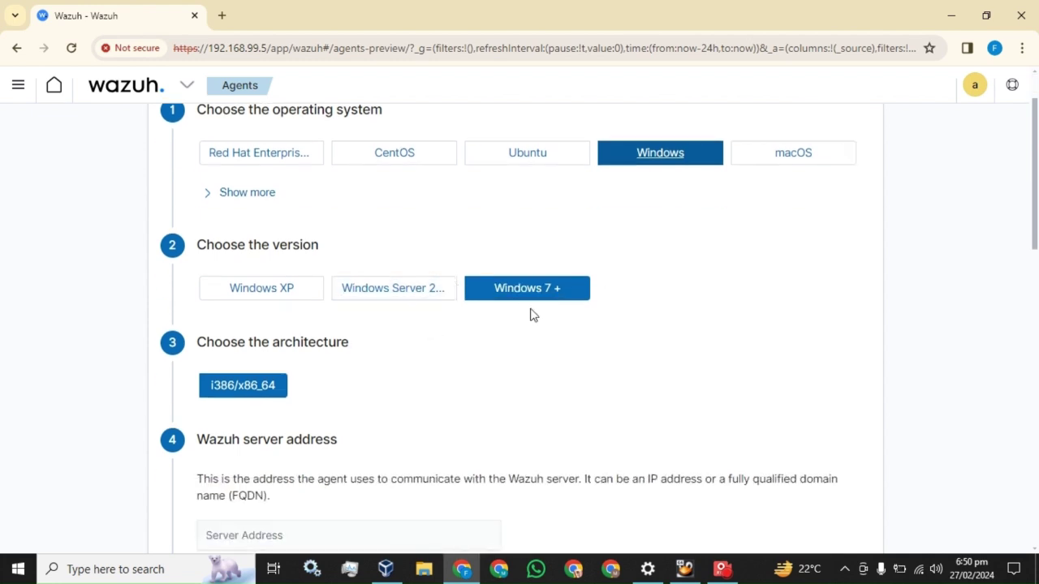
scroll(279, 376, "down", 5)
Step: Set the server address to 192.168.99.5 and the agent name to my-machine
left_click(271, 166)
left_click_drag(268, 47, 208, 48)
key("ctrl+c")
left_click(201, 155)
key("ctrl+v")
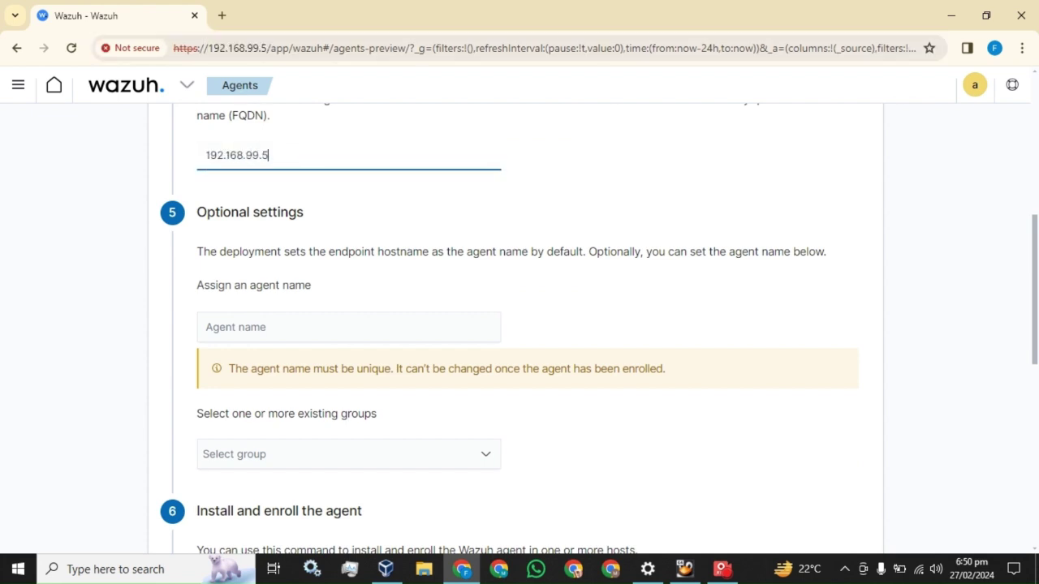
key("Tab")
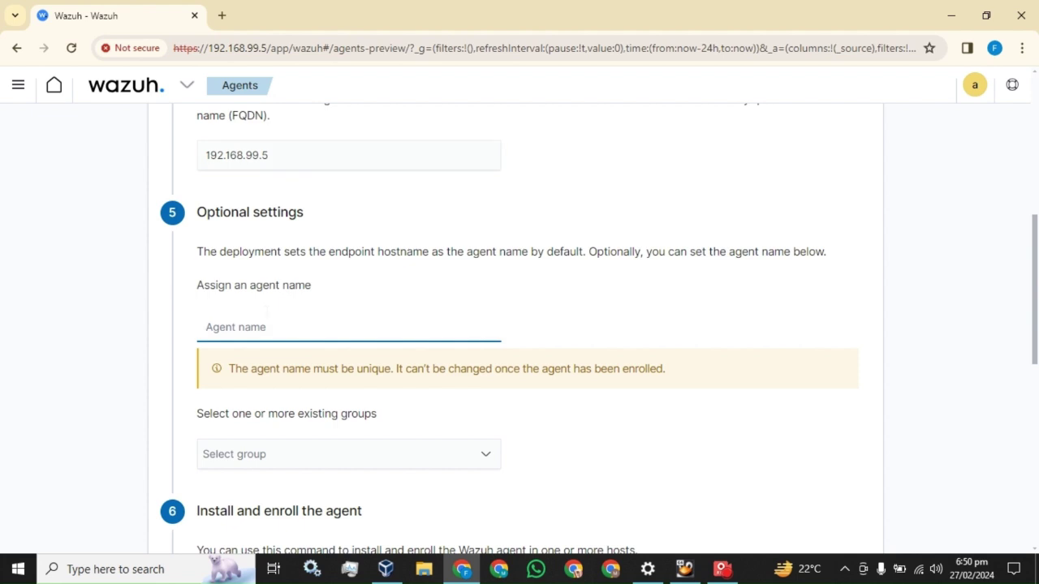
type("my-machine")
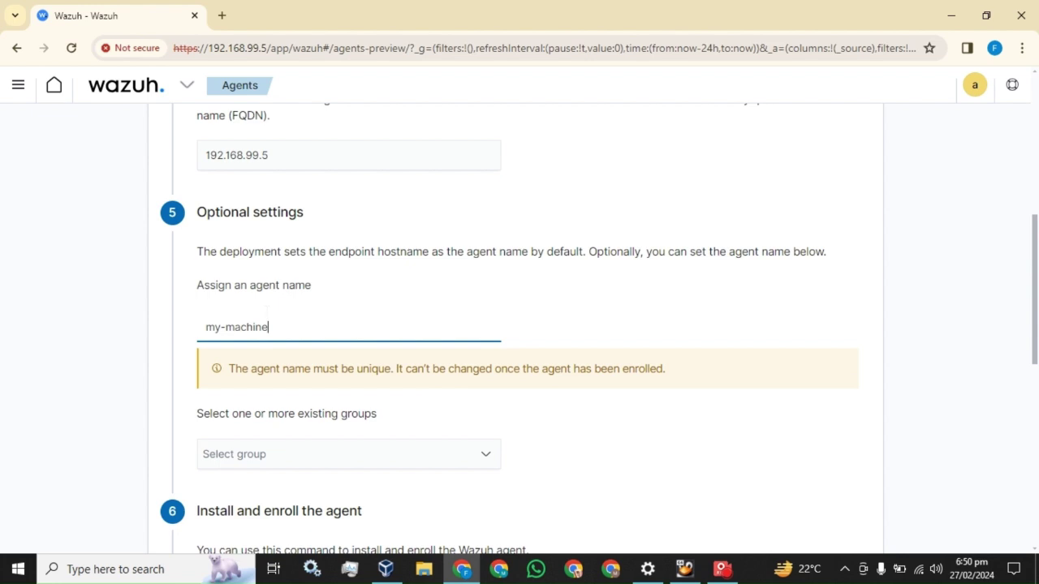
Step: Copy the generated Windows PowerShell install command
scroll(273, 302, "down", 2)
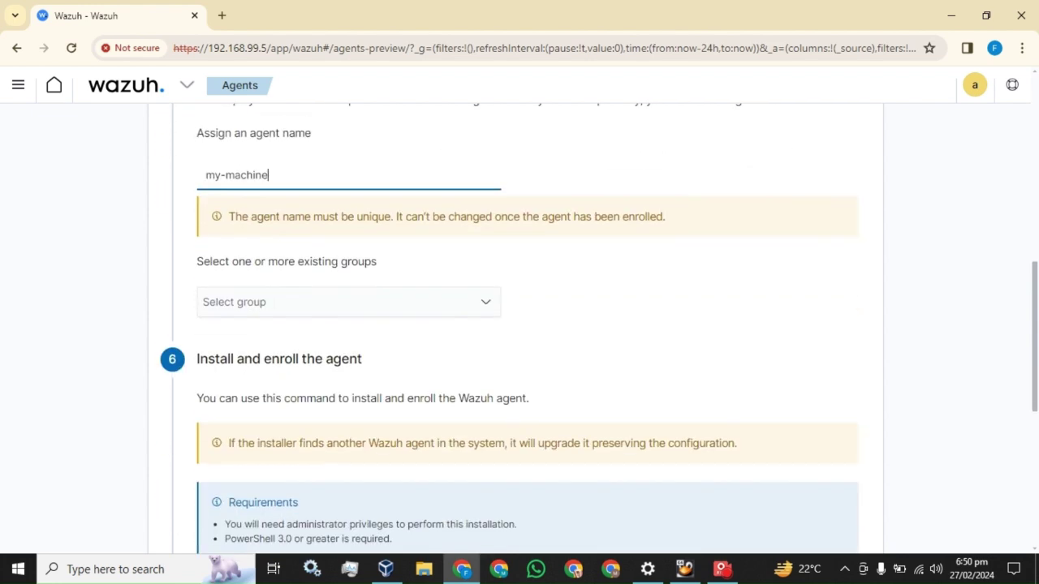
scroll(274, 301, "down", 1)
scroll(273, 312, "down", 2)
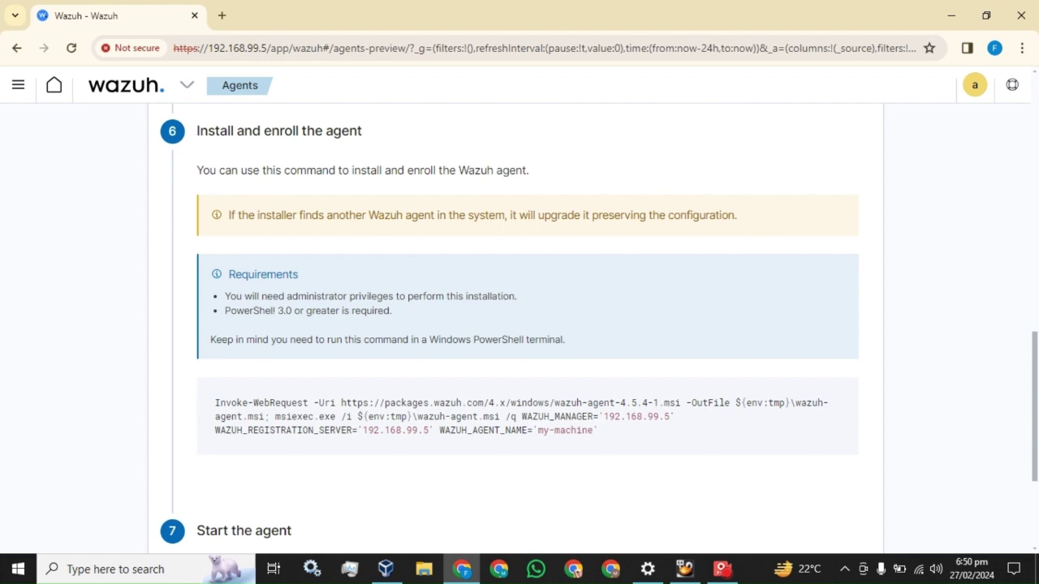
scroll(274, 308, "down", 2)
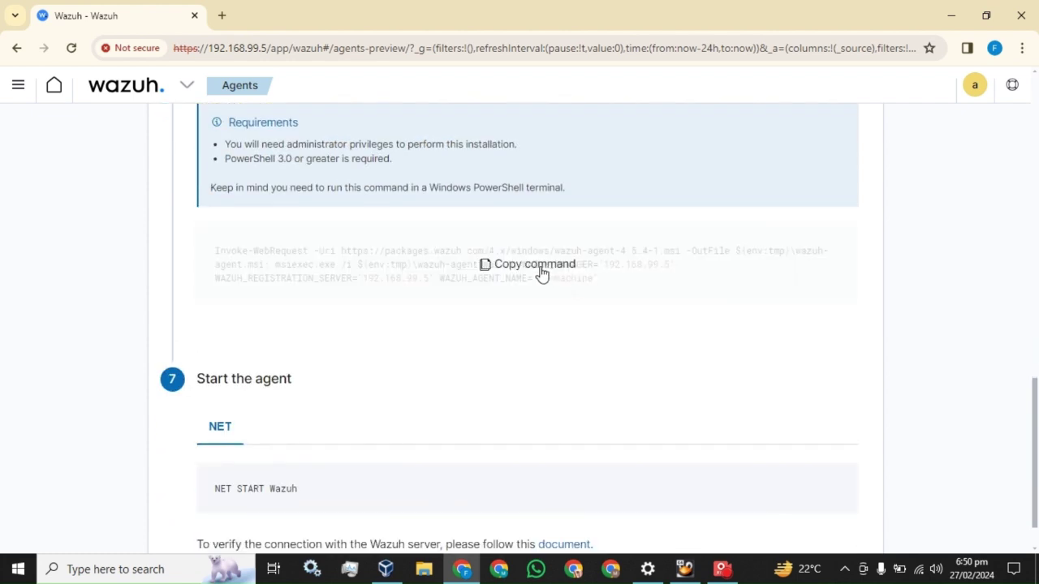
left_click(542, 274)
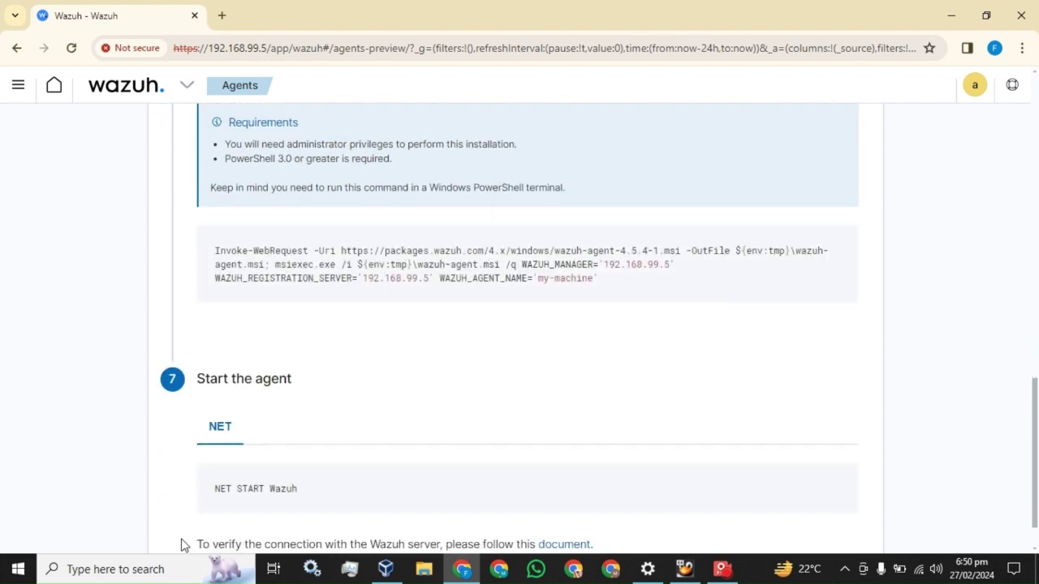
Step: Run the Wazuh agent install command in PowerShell as administrator
left_click(122, 569)
type("power")
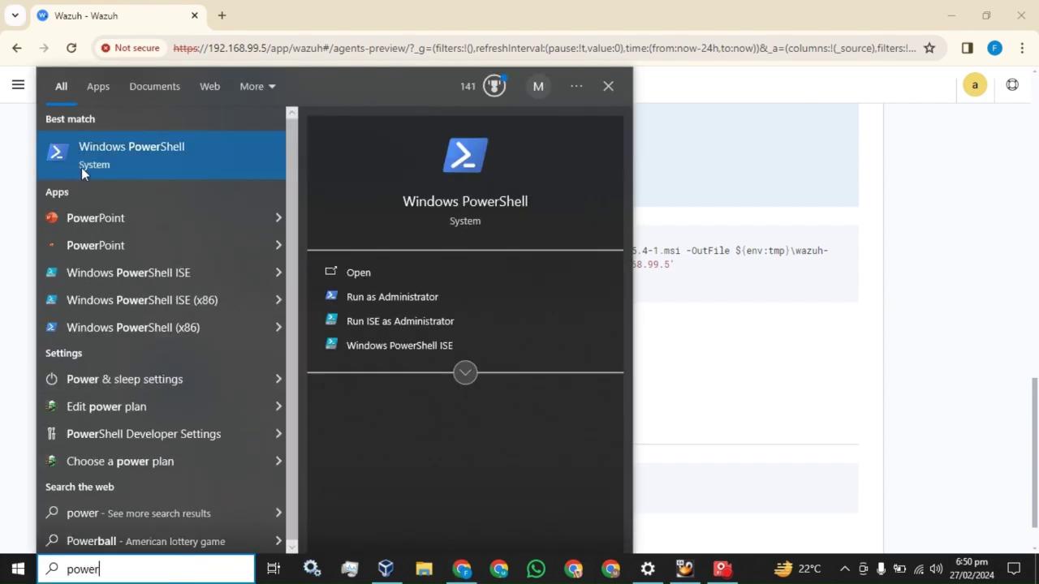
right_click(92, 153)
left_click(113, 164)
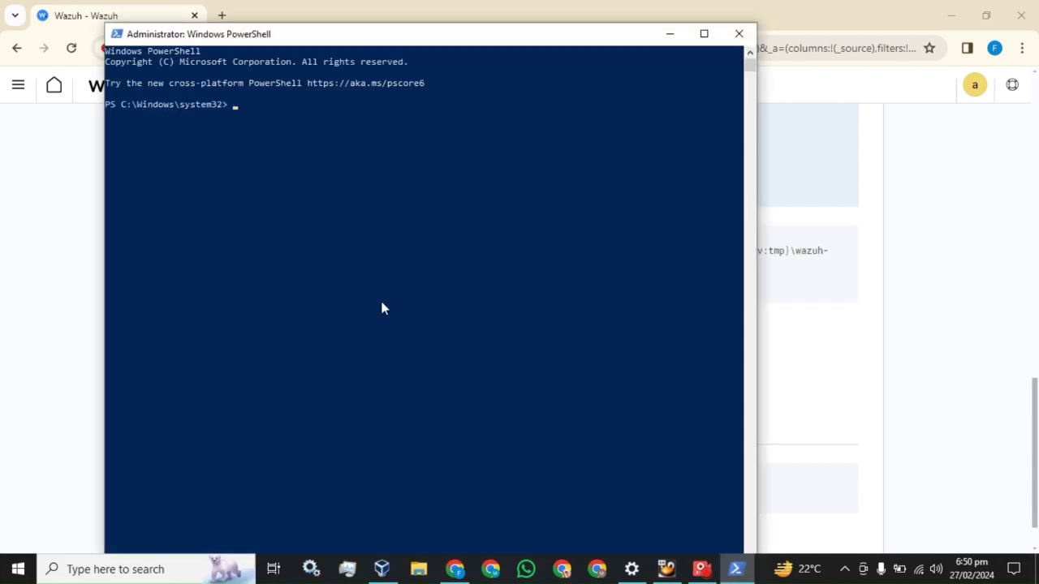
right_click(337, 159)
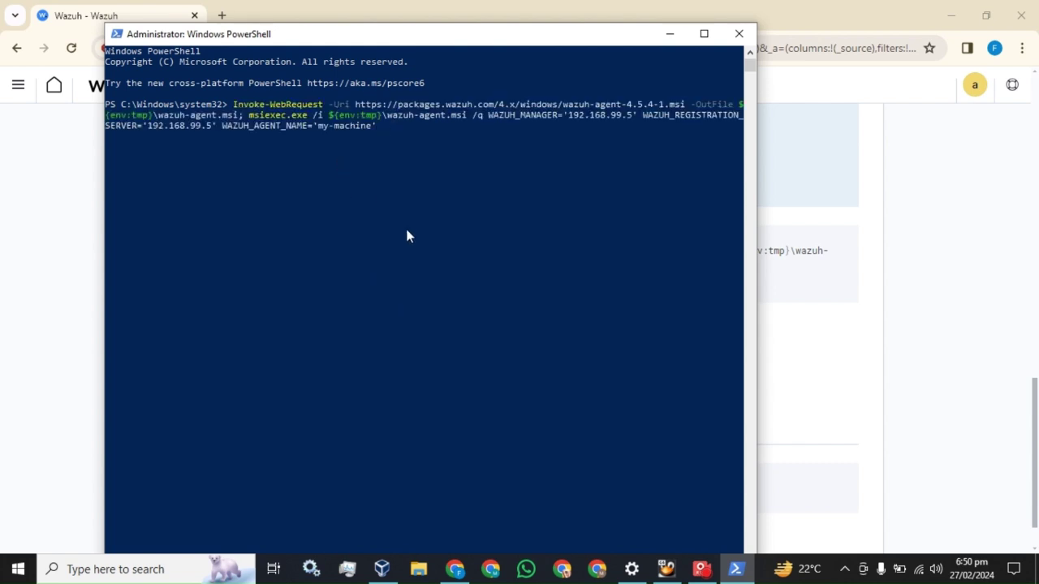
key("Return")
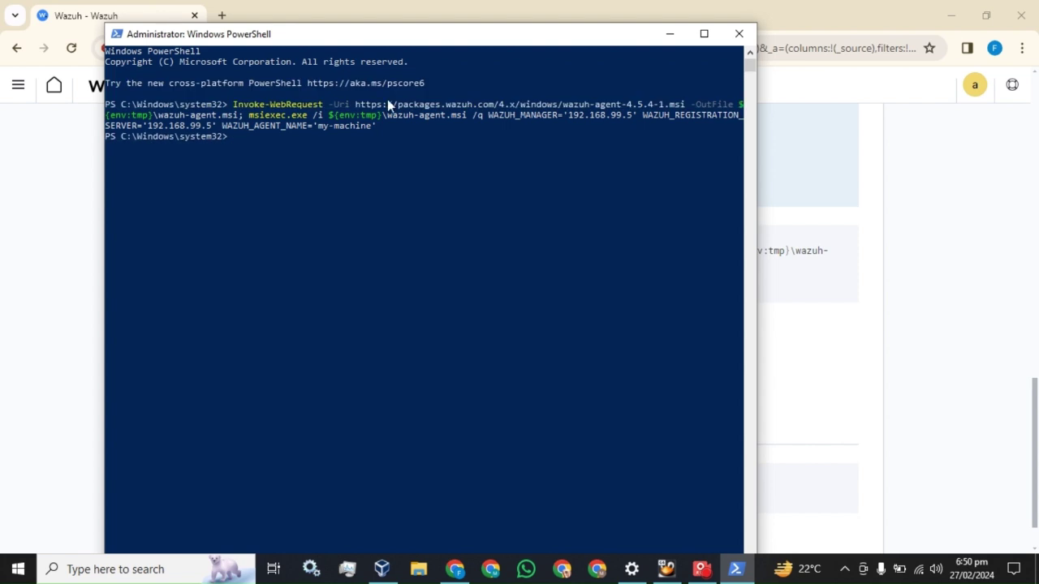
Step: Copy the start command from the Wazuh page and run NET START Wazuh in PowerShell
left_click(440, 6)
scroll(389, 268, "down", 1)
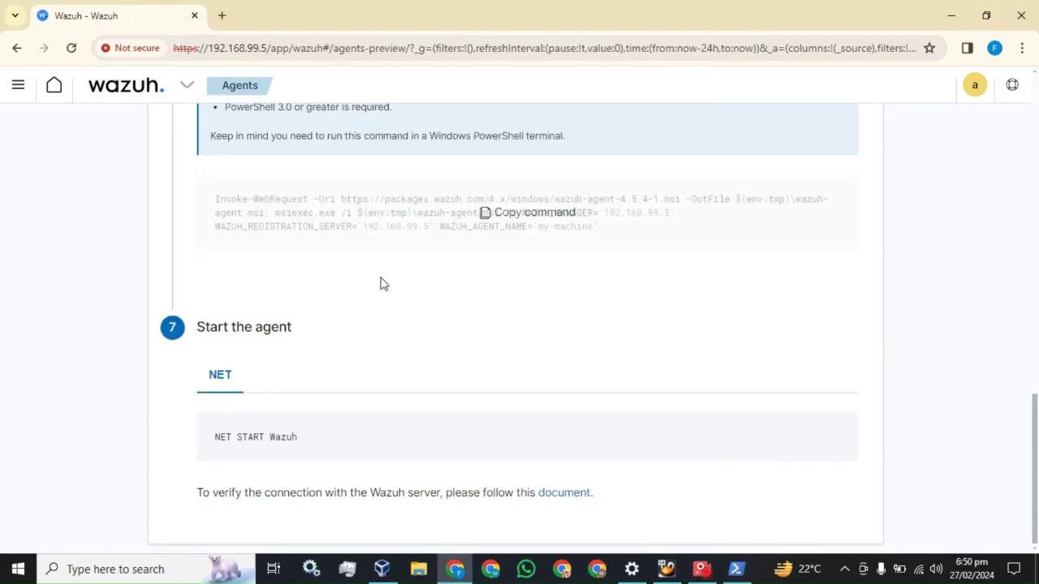
left_click(528, 435)
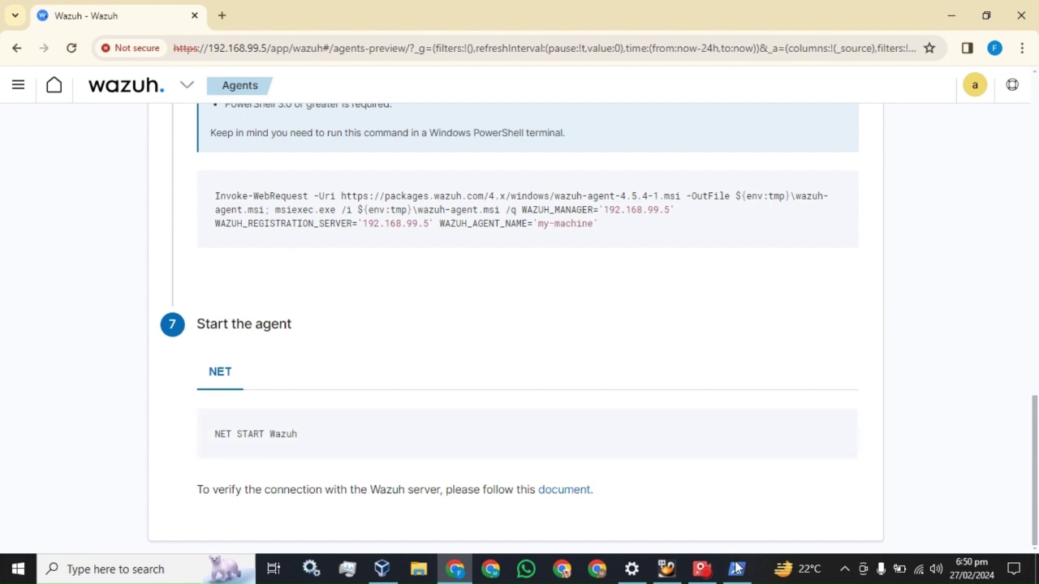
left_click(736, 569)
right_click(443, 283)
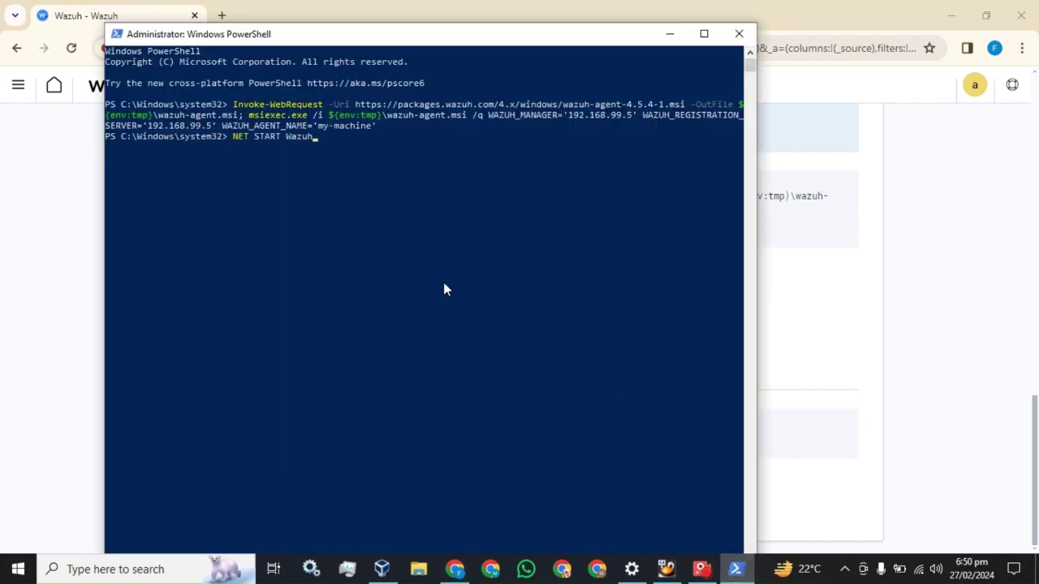
key("Return")
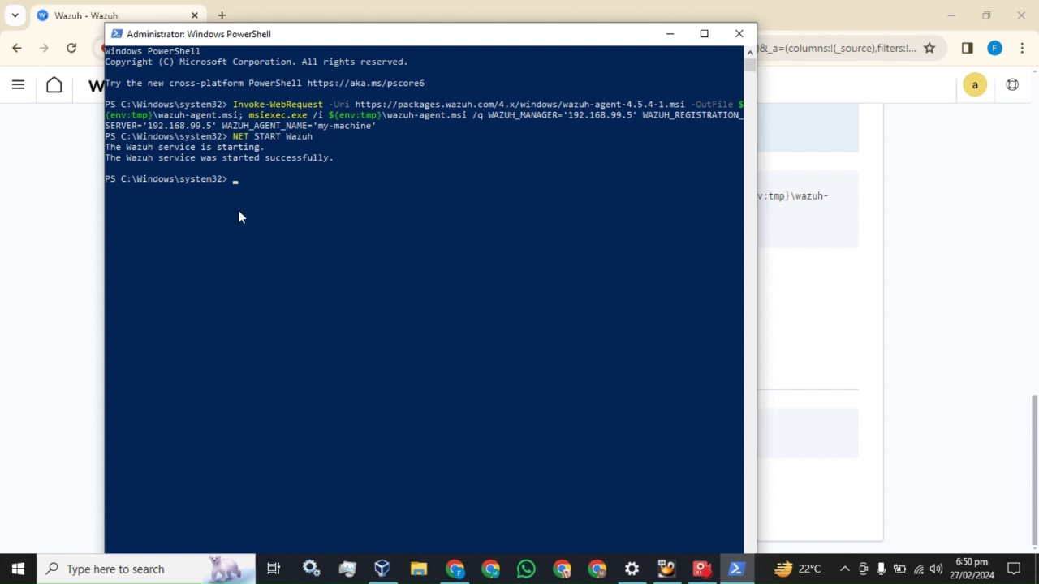
Step: Open the Services console from Windows search
left_click(130, 569)
type("services")
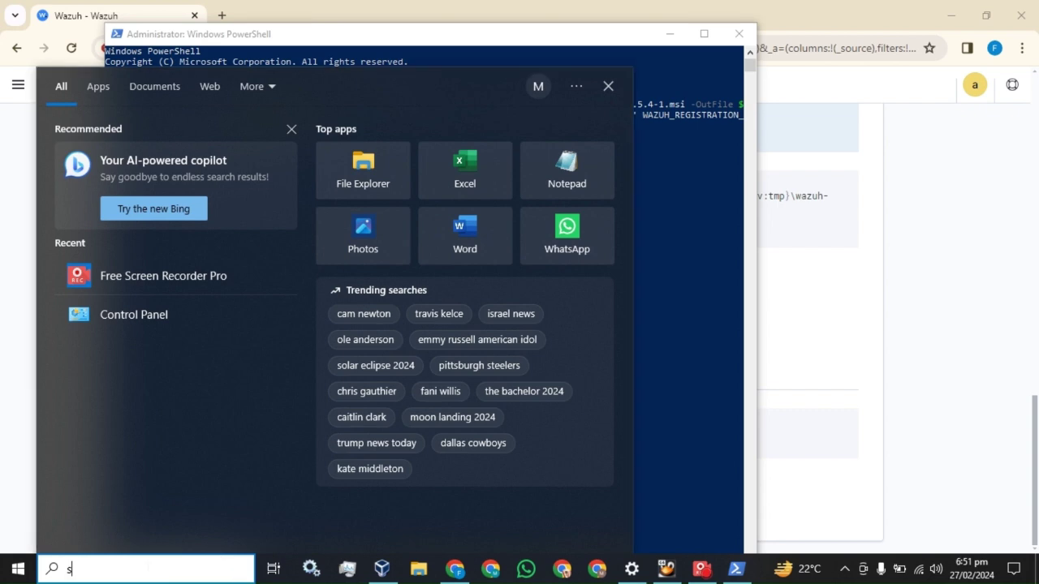
left_click(129, 156)
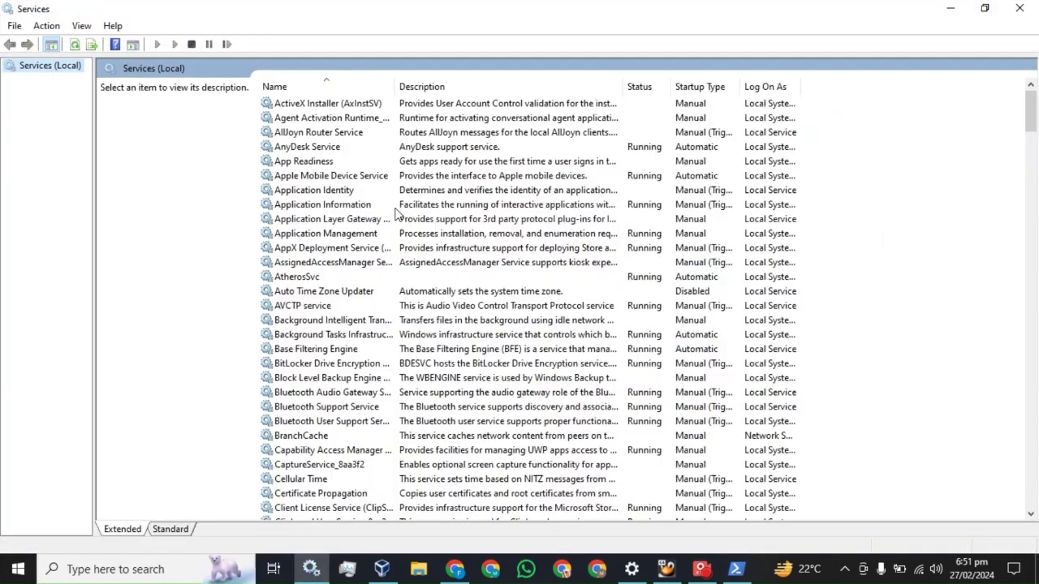
Step: Check Wazuh Windows Agent shows Running with Automatic startup, then close Services
left_click(332, 233)
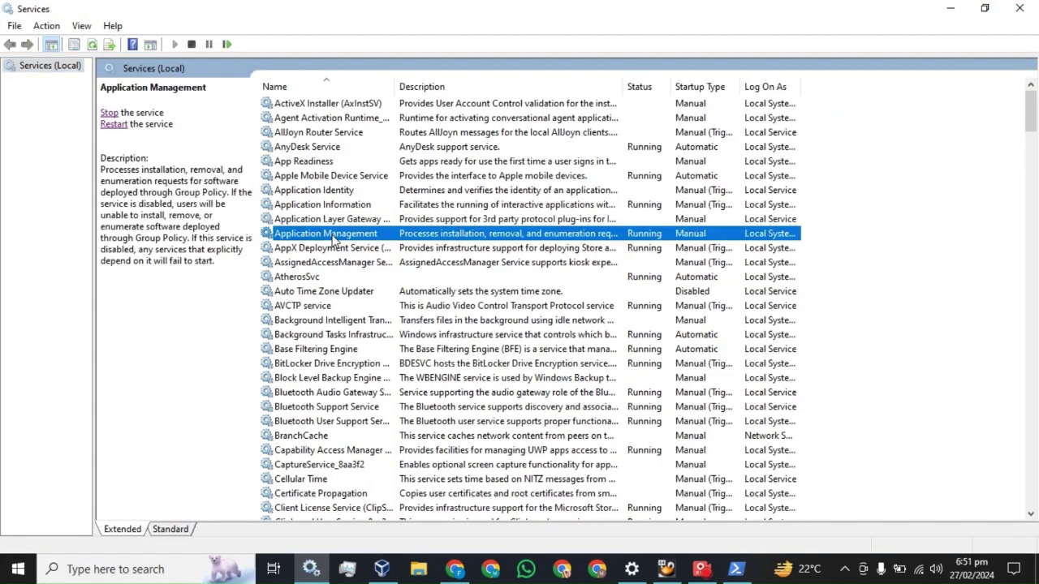
key("w")
left_click(302, 150)
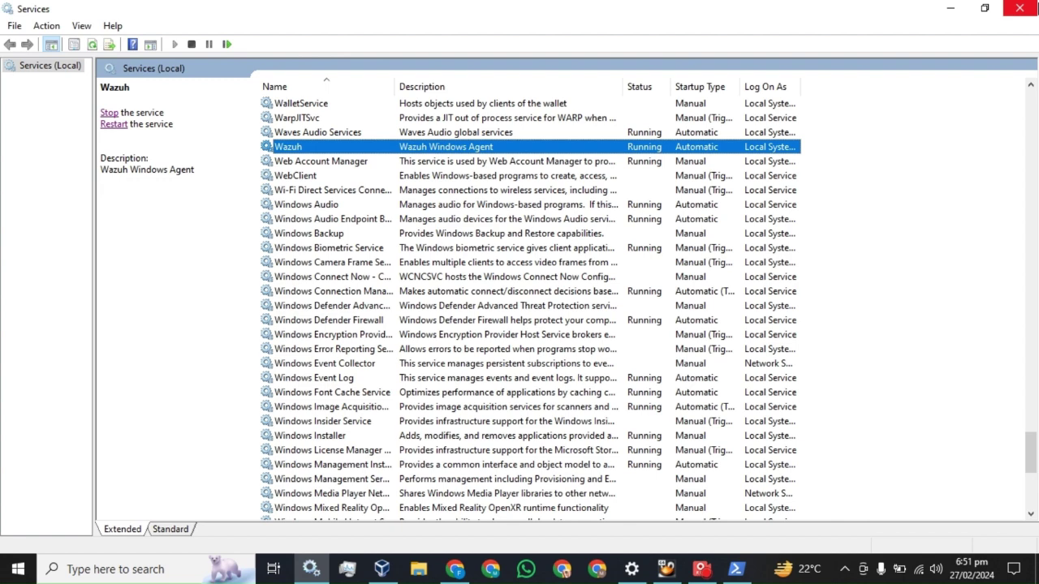
left_click(1019, 8)
left_click(842, 7)
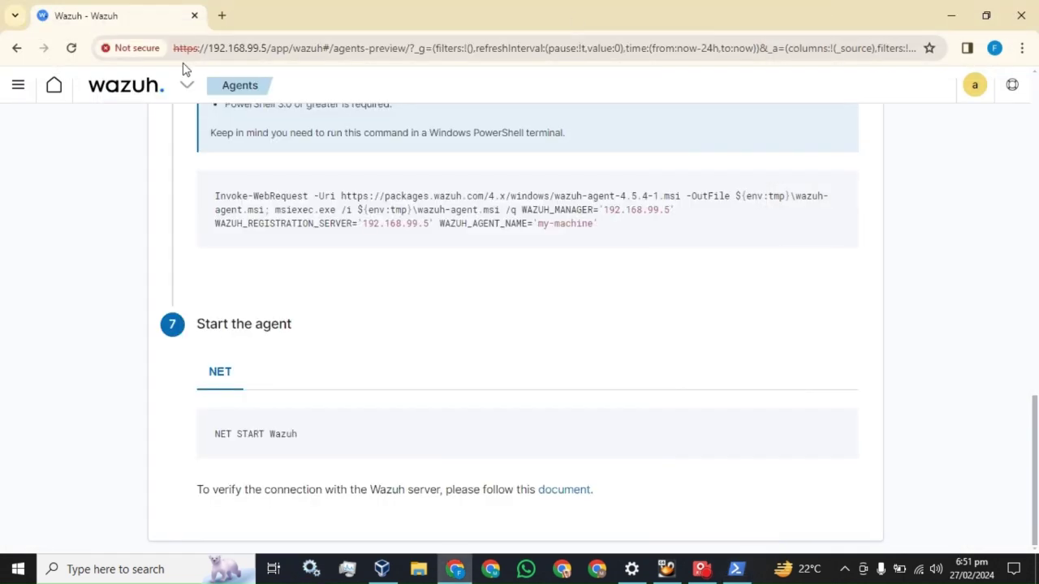
Step: Go back to the Wazuh modules overview and reload it to update the agent count
left_click(20, 86)
left_click(36, 229)
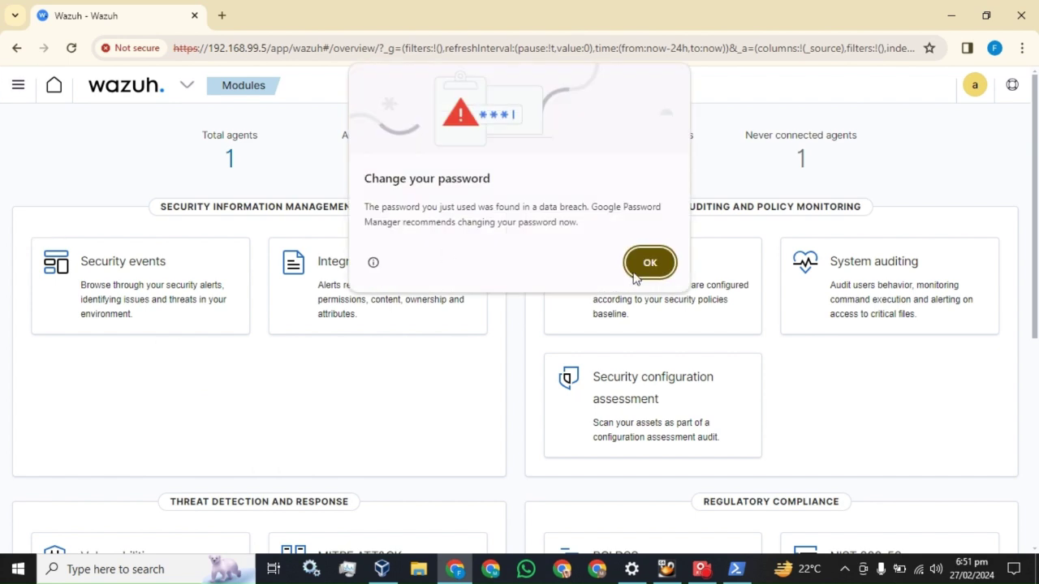
left_click(659, 263)
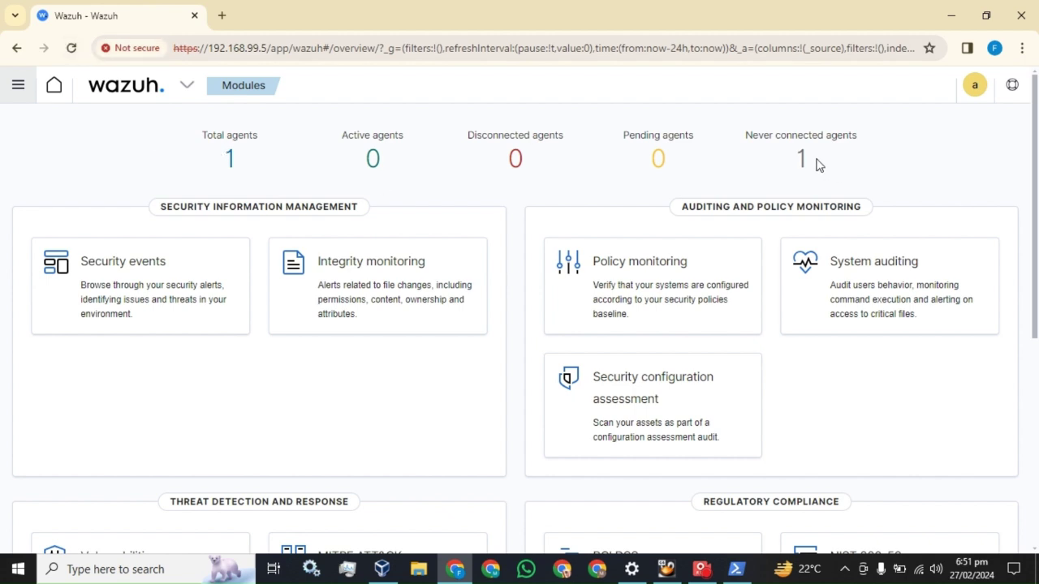
left_click(71, 48)
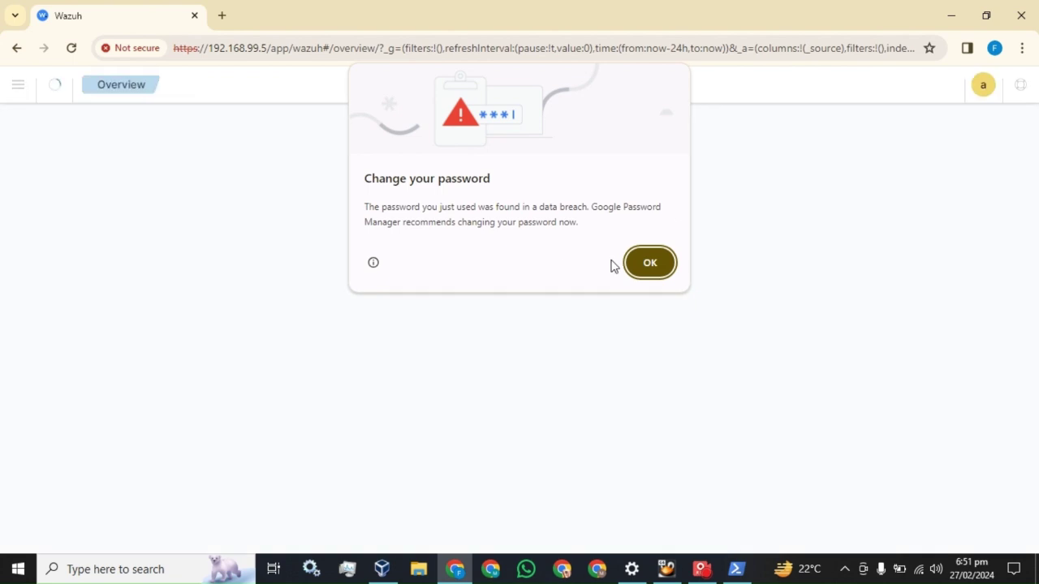
left_click(646, 262)
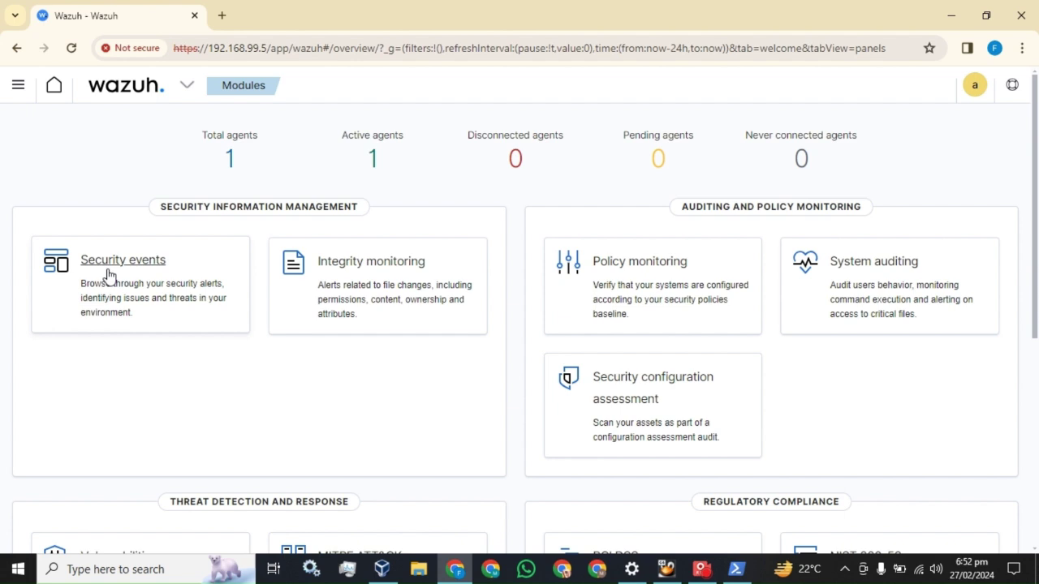
Step: Open Security events, note the 404 alert total, and show 50 rows per page
left_click(109, 276)
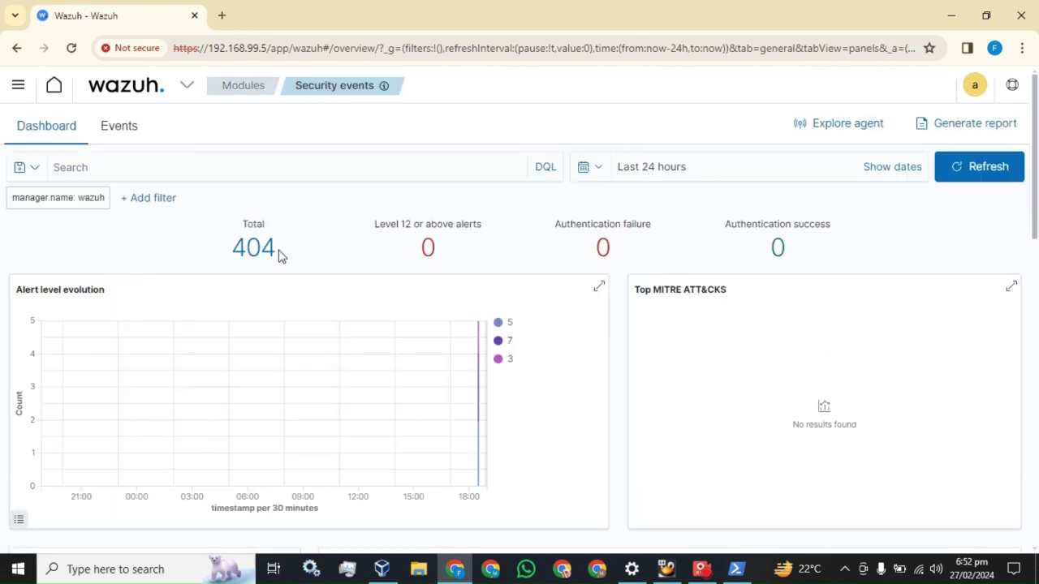
left_click_drag(280, 255, 232, 252)
scroll(368, 259, "down", 10)
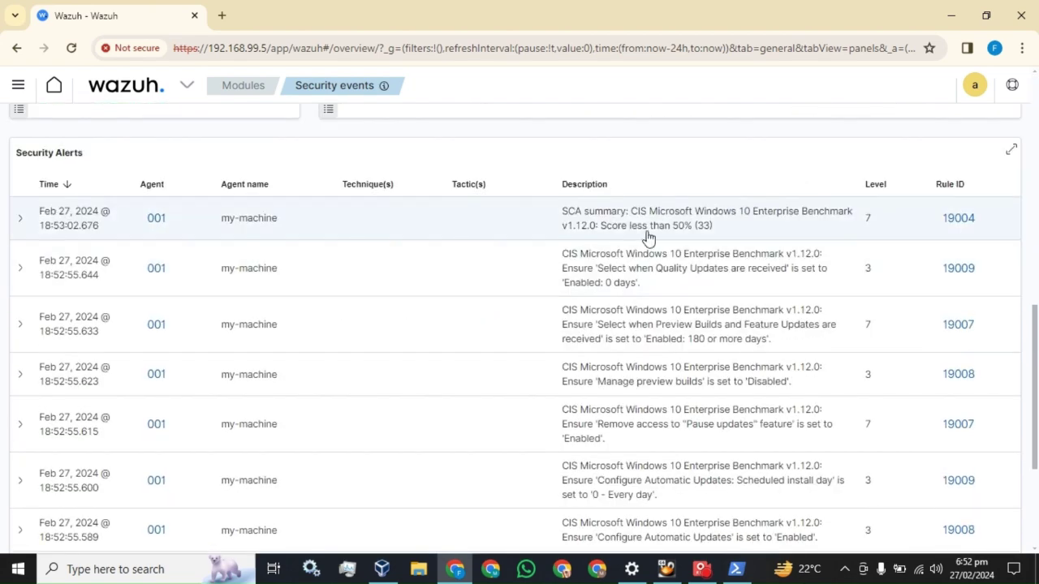
scroll(647, 236, "down", 3)
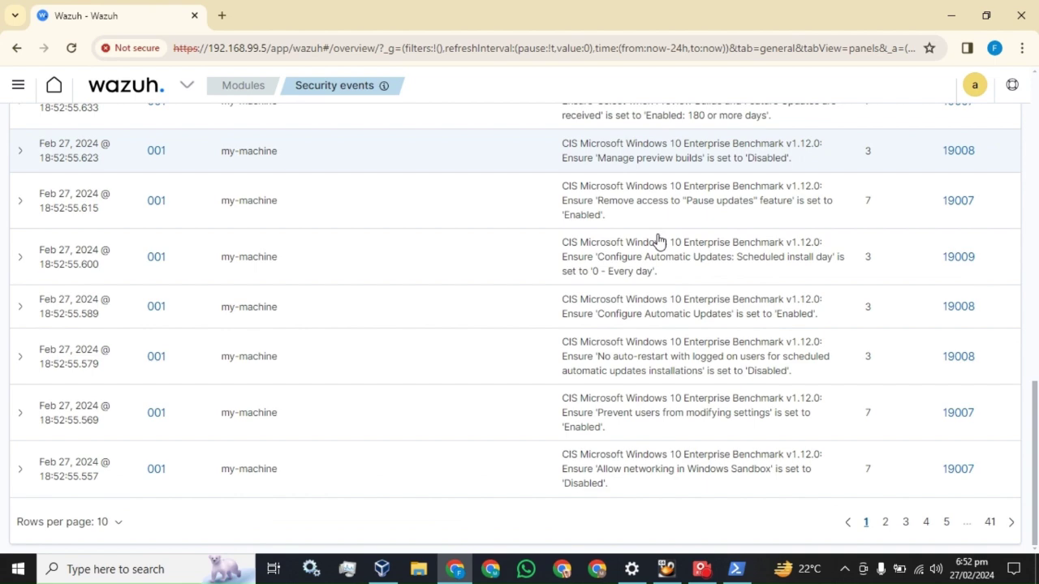
left_click(119, 523)
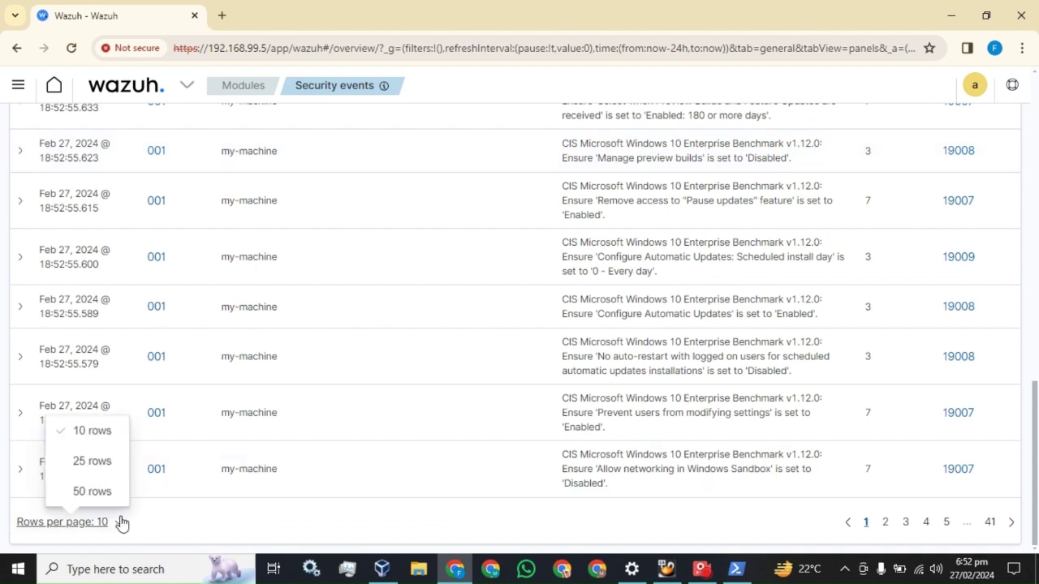
left_click(94, 493)
scroll(346, 390, "down", 15)
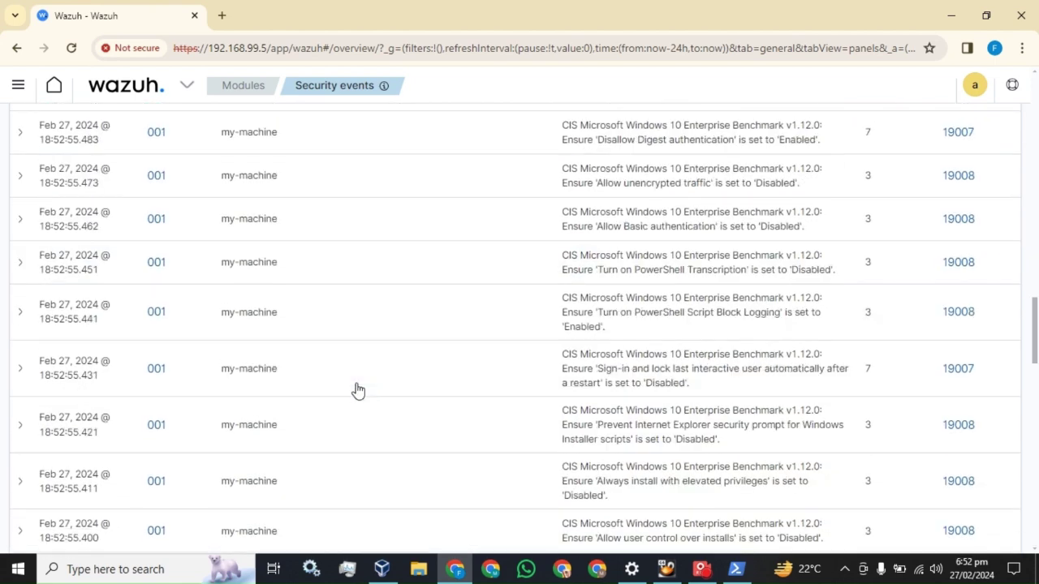
scroll(358, 391, "down", 10)
scroll(375, 389, "up", 18)
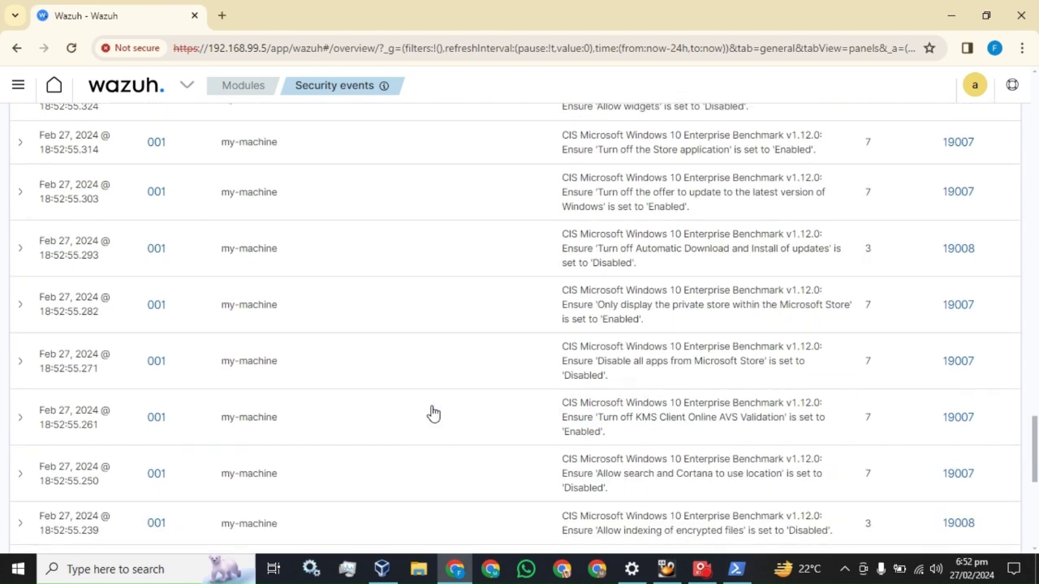
scroll(433, 414, "up", 15)
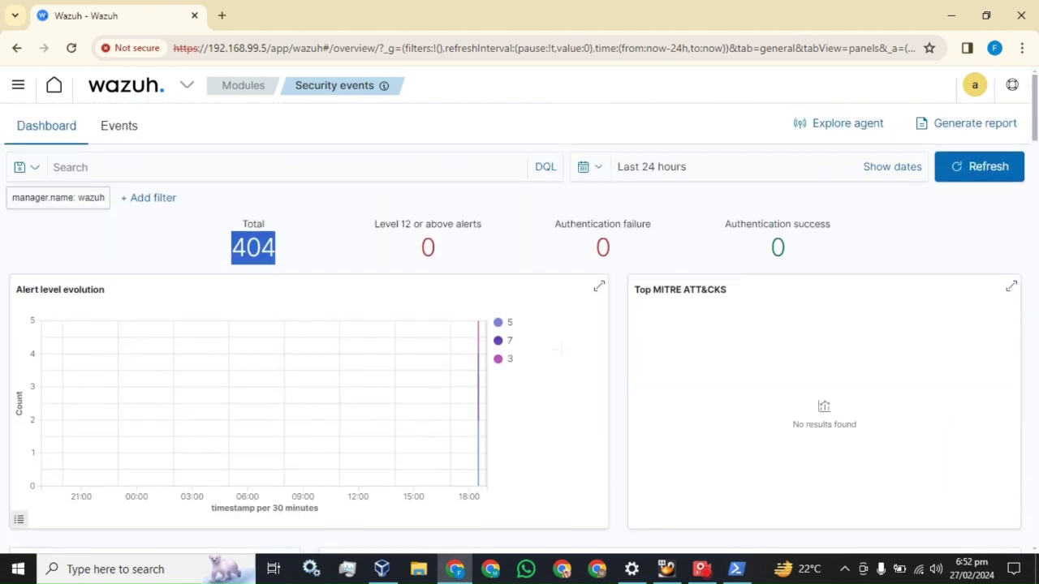
Step: Refresh the dashboard twice and review the updated my-machine alerts
left_click(960, 180)
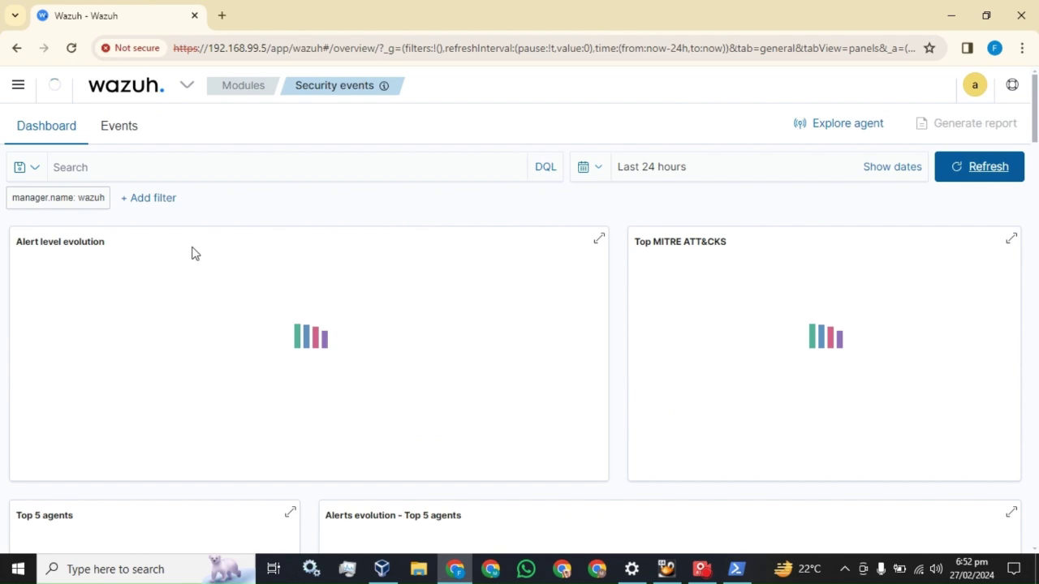
scroll(325, 322, "down", 6)
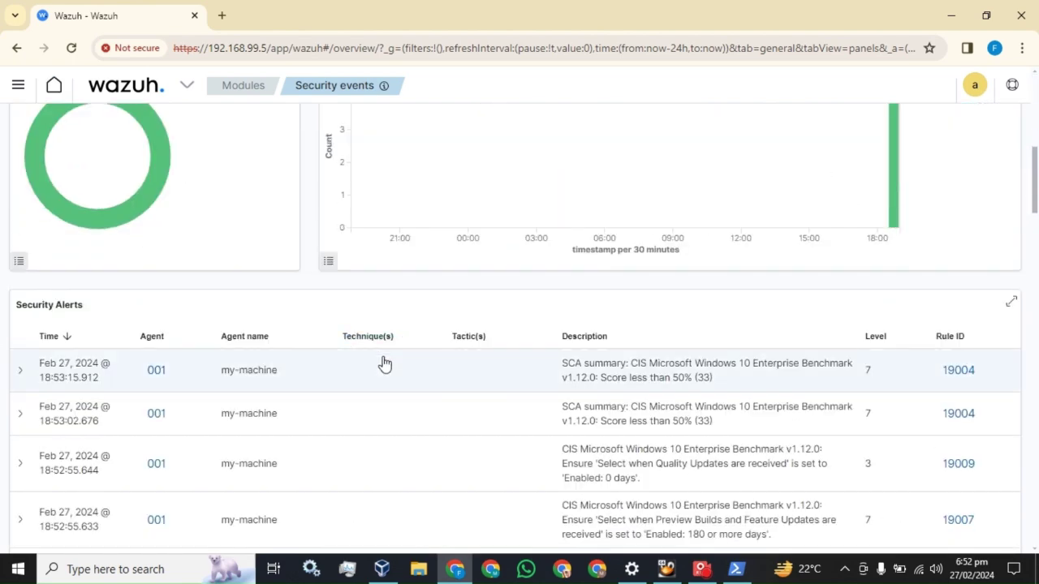
scroll(385, 365, "up", 6)
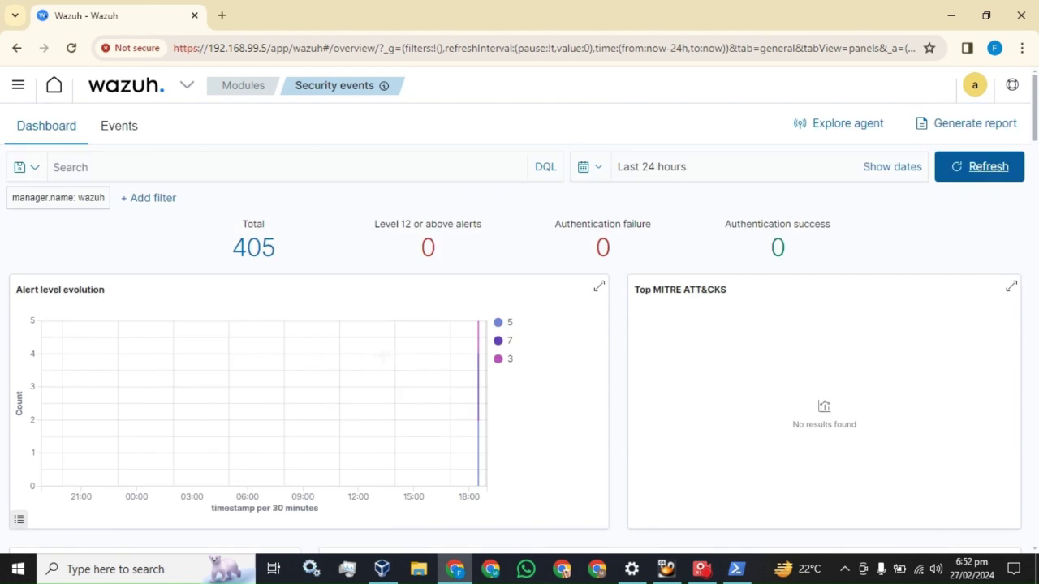
scroll(381, 354, "down", 2)
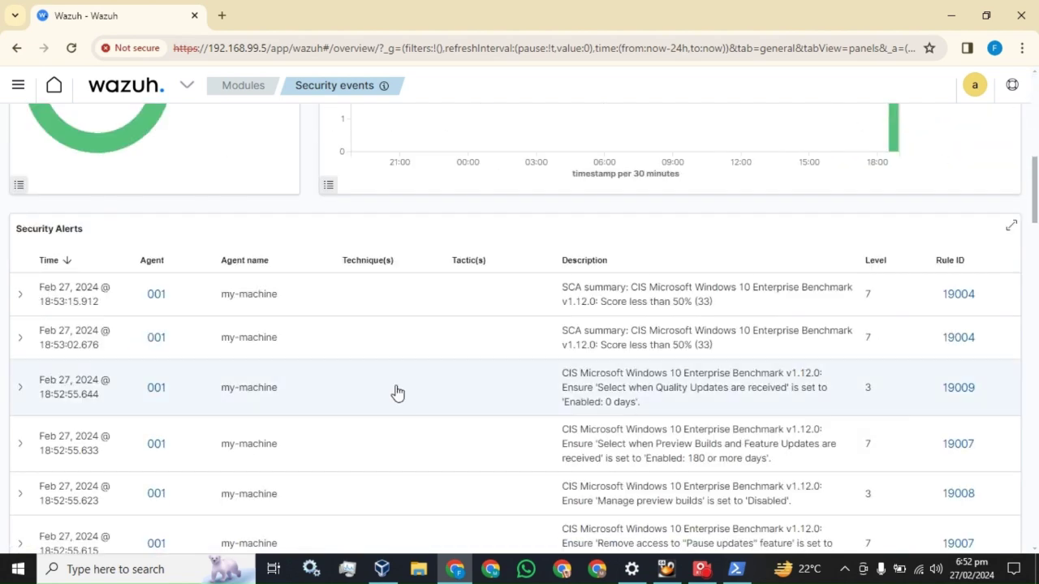
scroll(395, 390, "up", 4)
scroll(393, 393, "up", 5)
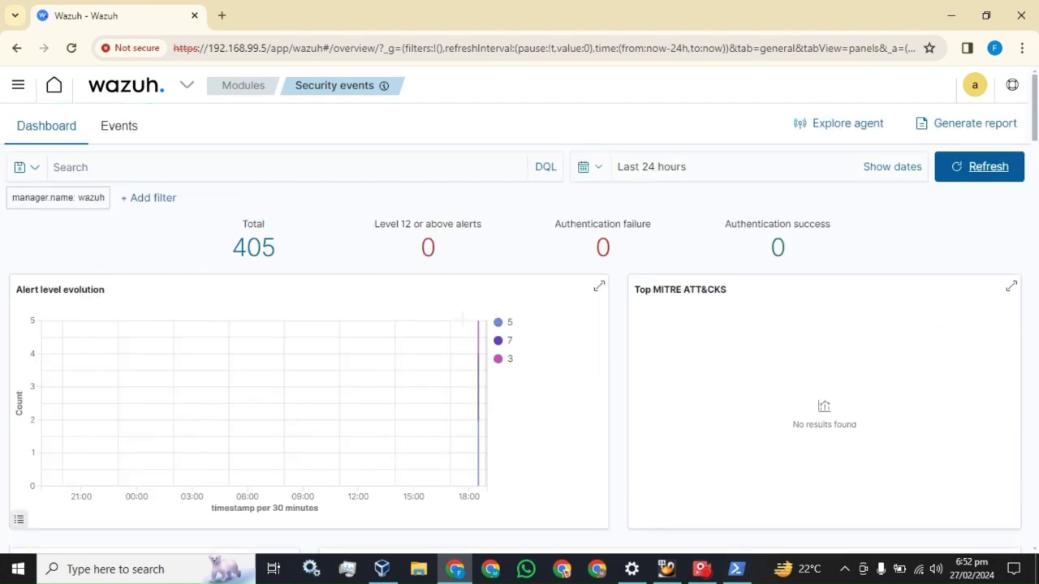
left_click(966, 170)
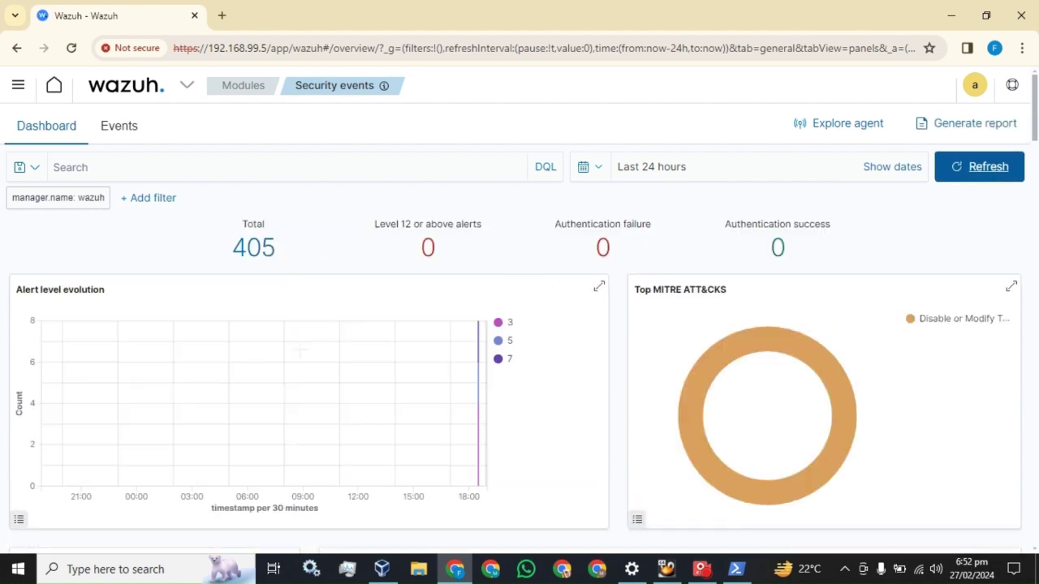
scroll(300, 351, "down", 5)
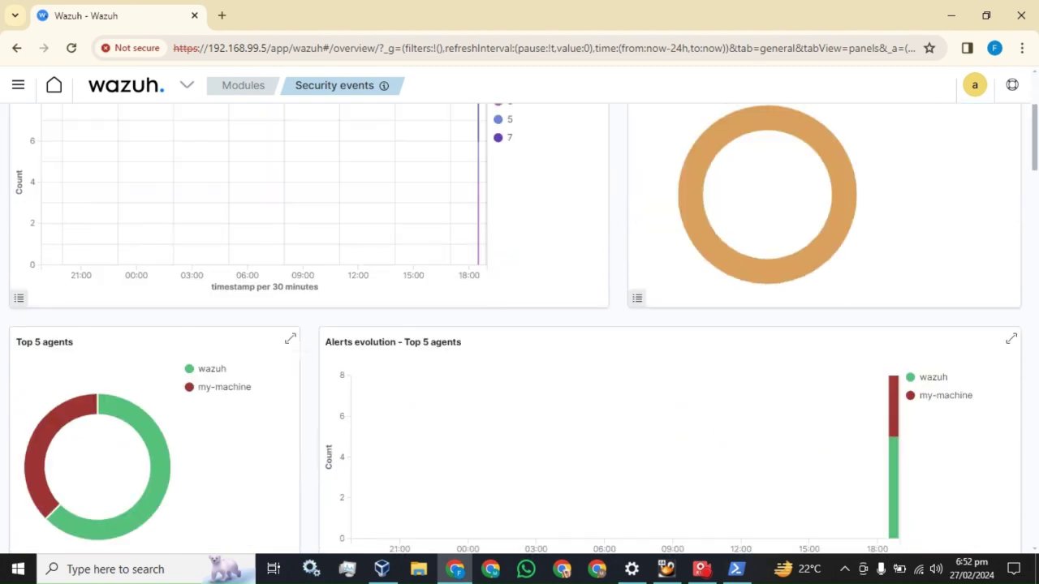
scroll(302, 354, "down", 2)
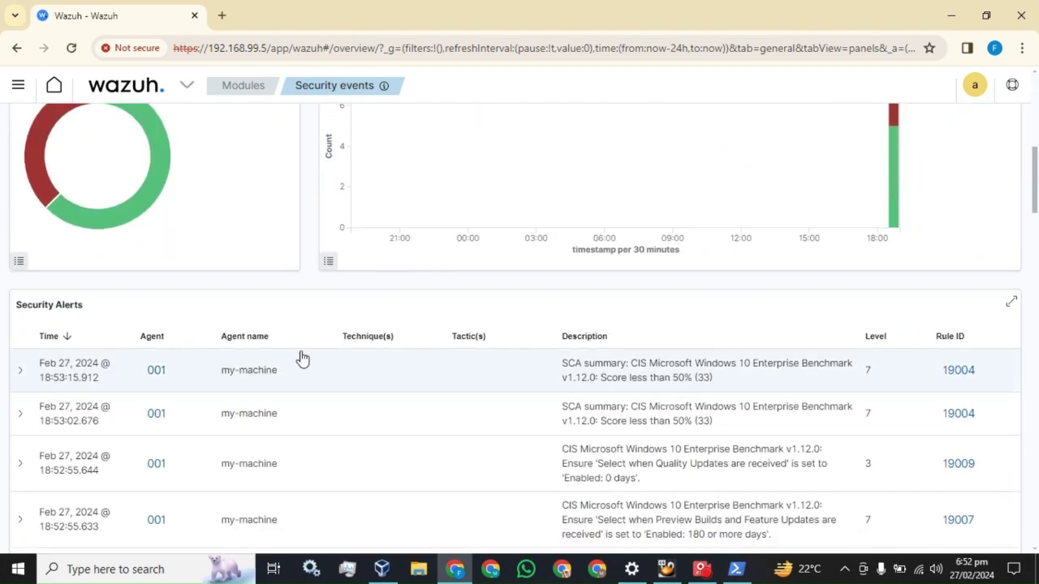
scroll(301, 358, "down", 3)
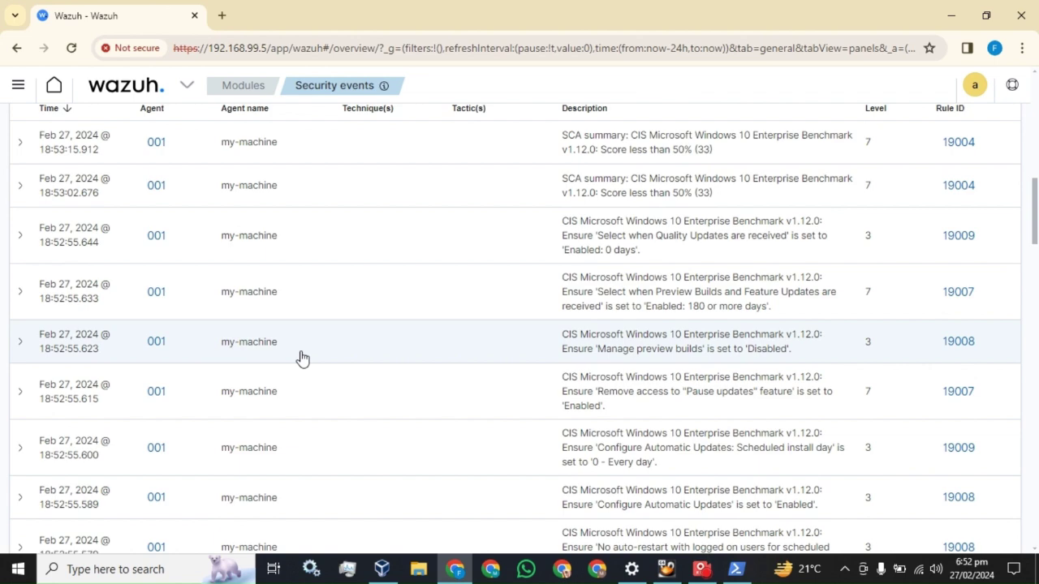
scroll(301, 358, "up", 10)
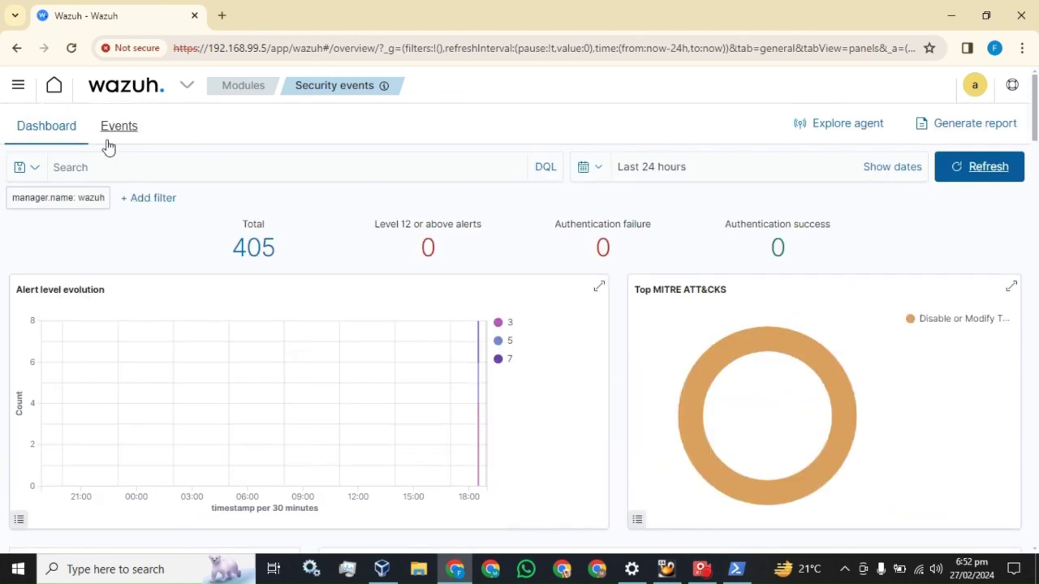
scroll(344, 293, "down", 6)
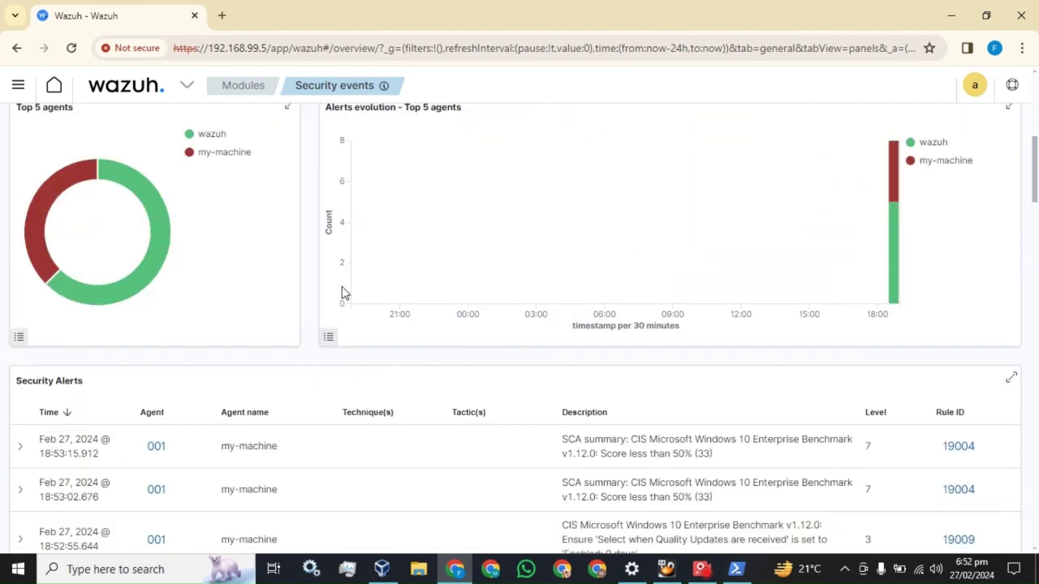
scroll(344, 292, "down", 1)
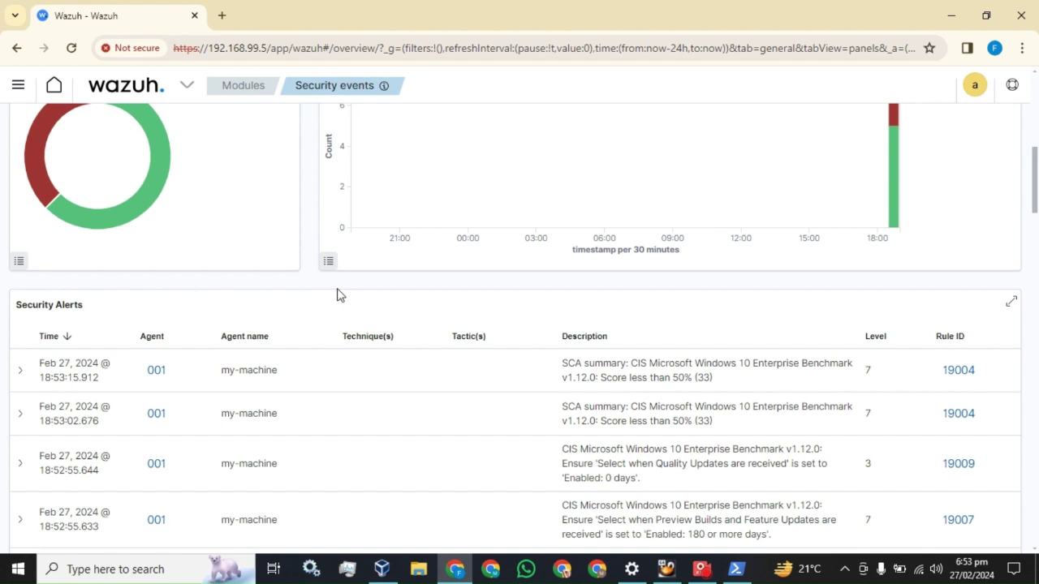
Step: Go to Discover under OpenSearch Dashboards to view the wazuh-alerts-* hits
left_click(18, 89)
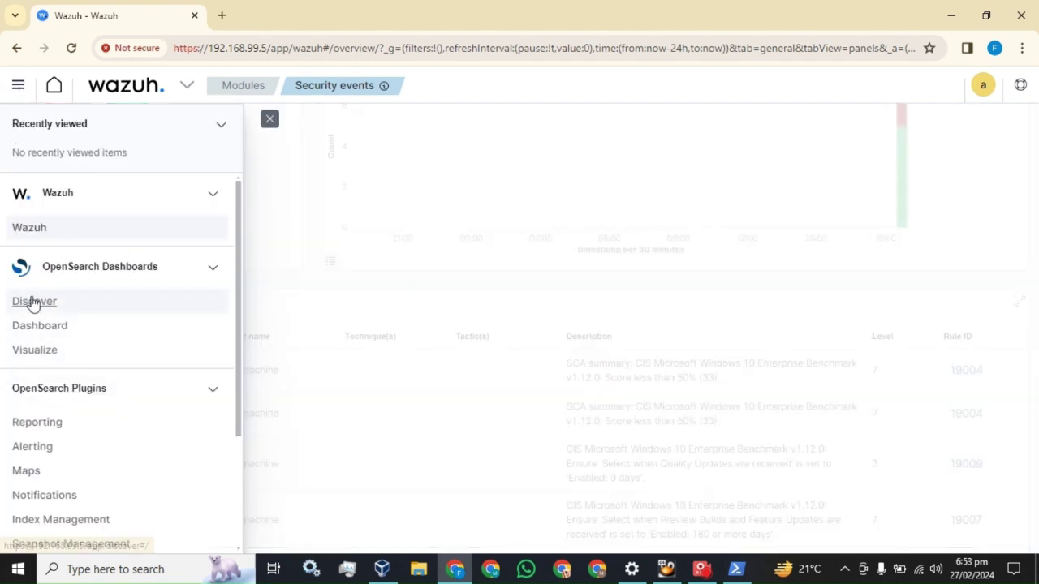
left_click(35, 302)
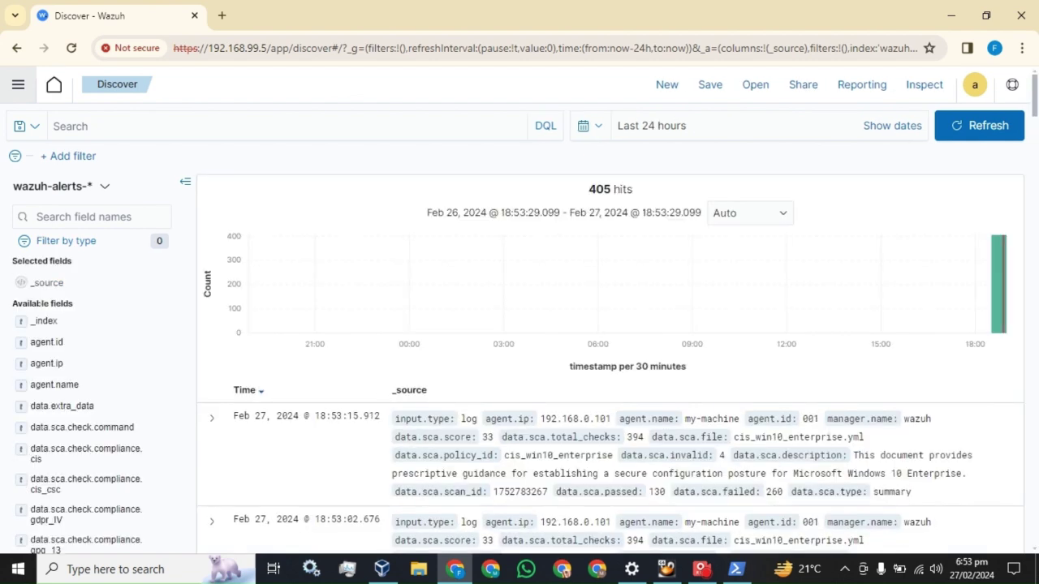
Step: Add and save the Discover filter agent.name is my-machine
left_click(79, 165)
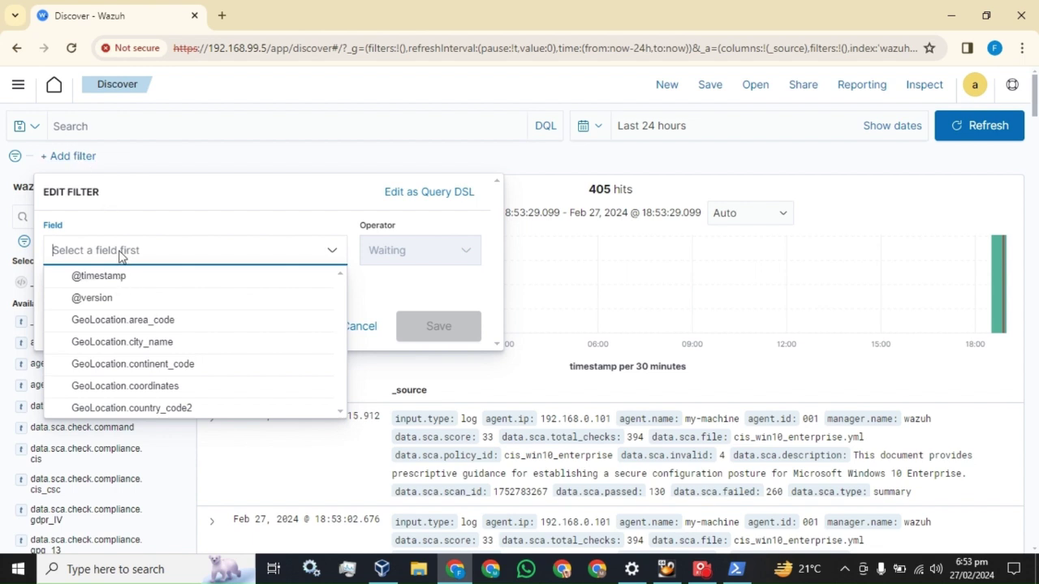
type("age")
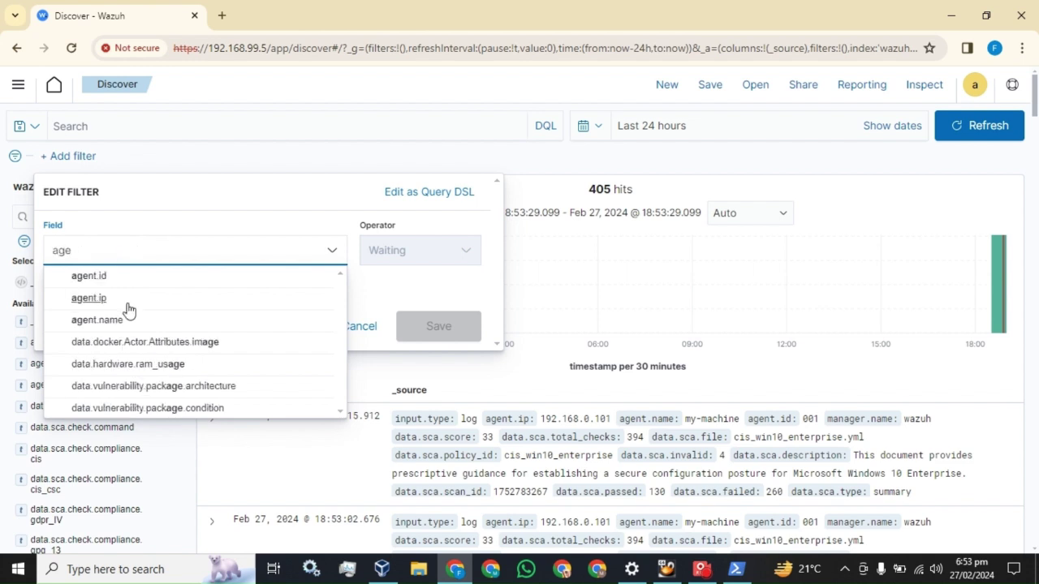
left_click(106, 322)
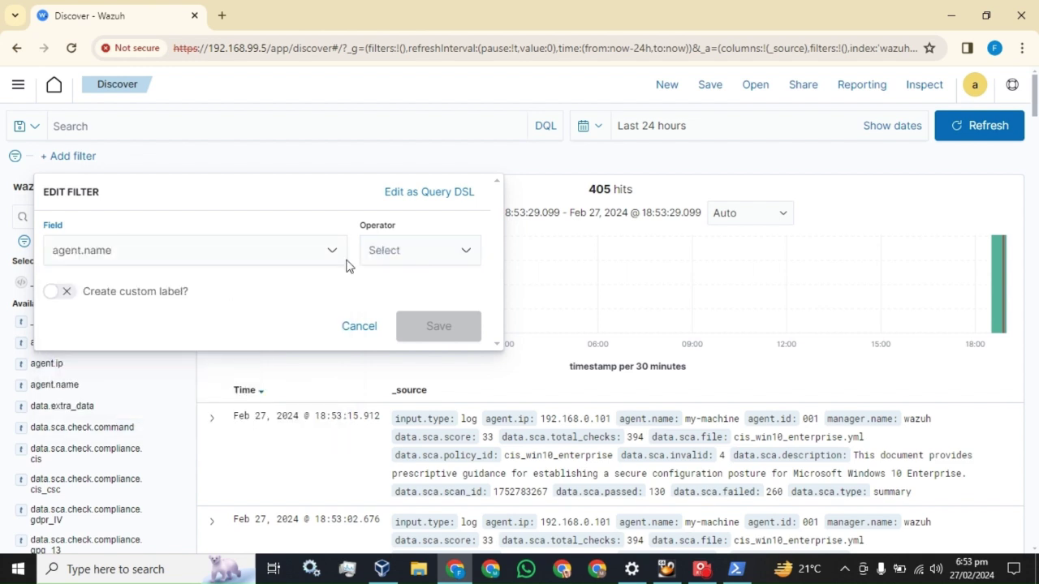
left_click(435, 258)
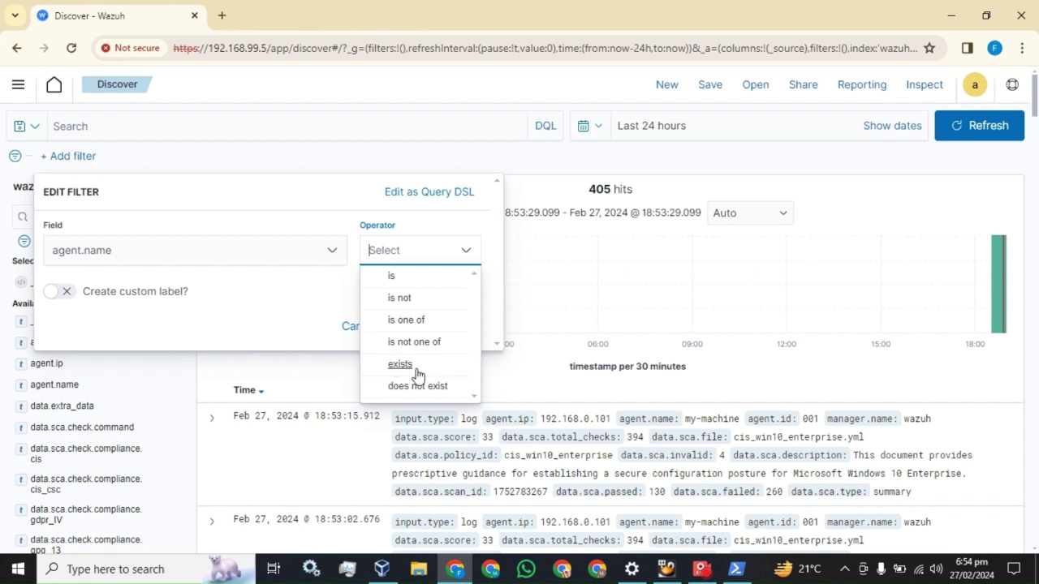
left_click(402, 277)
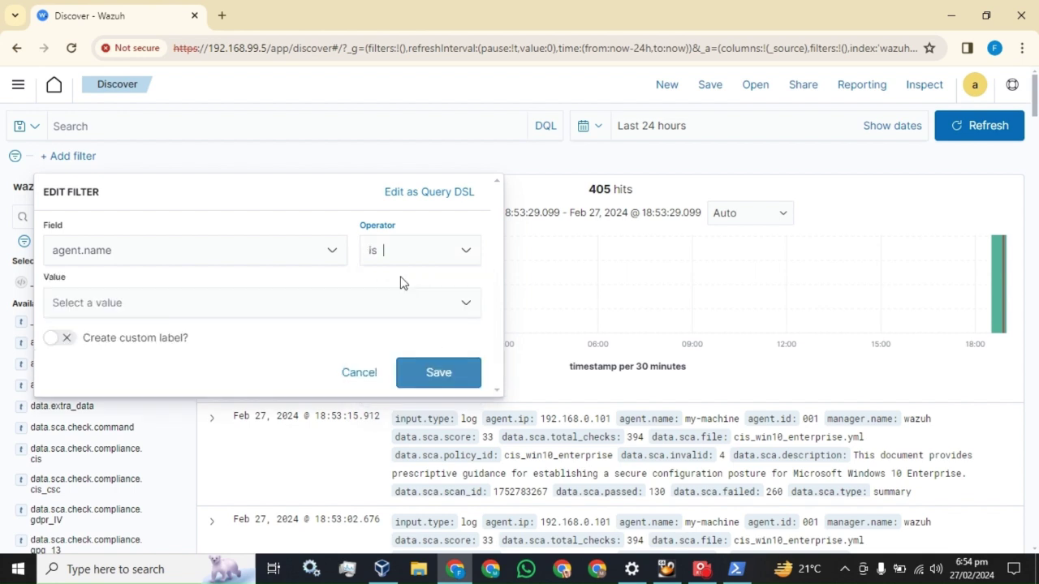
left_click(240, 302)
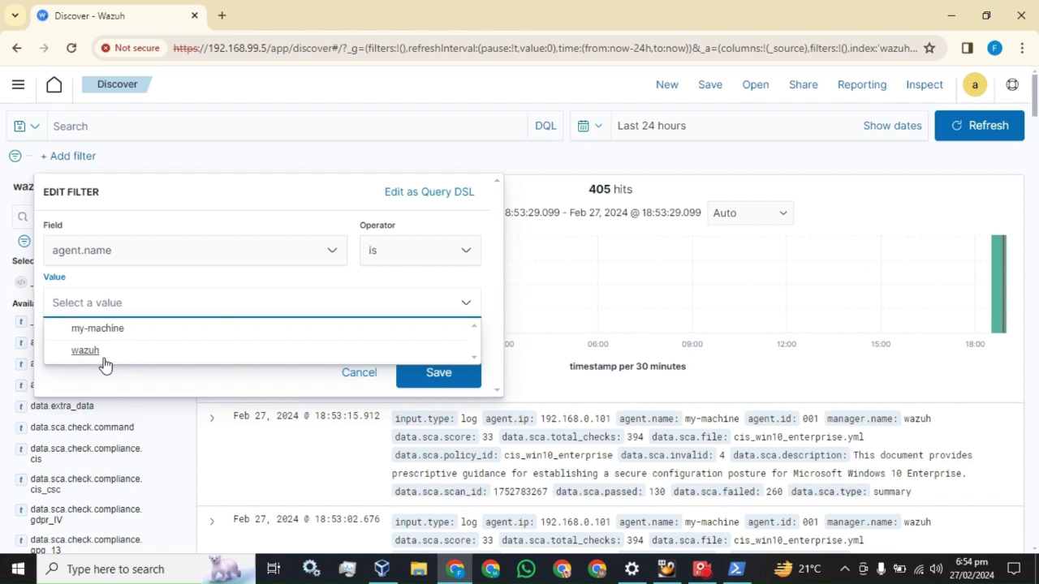
left_click(96, 330)
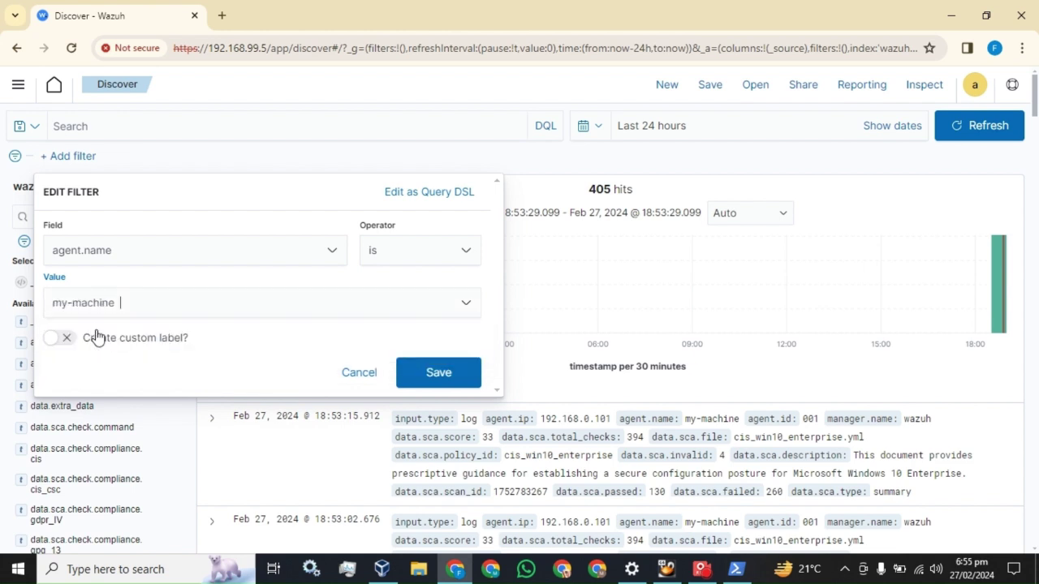
left_click(445, 378)
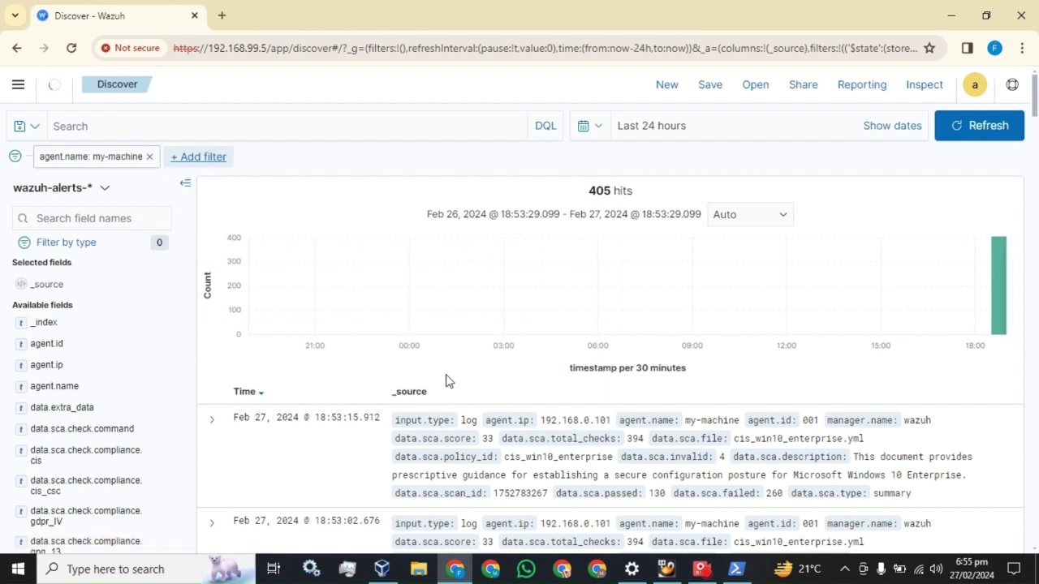
Step: Dismiss the password warning and add agent.name as a table column
left_click(664, 260)
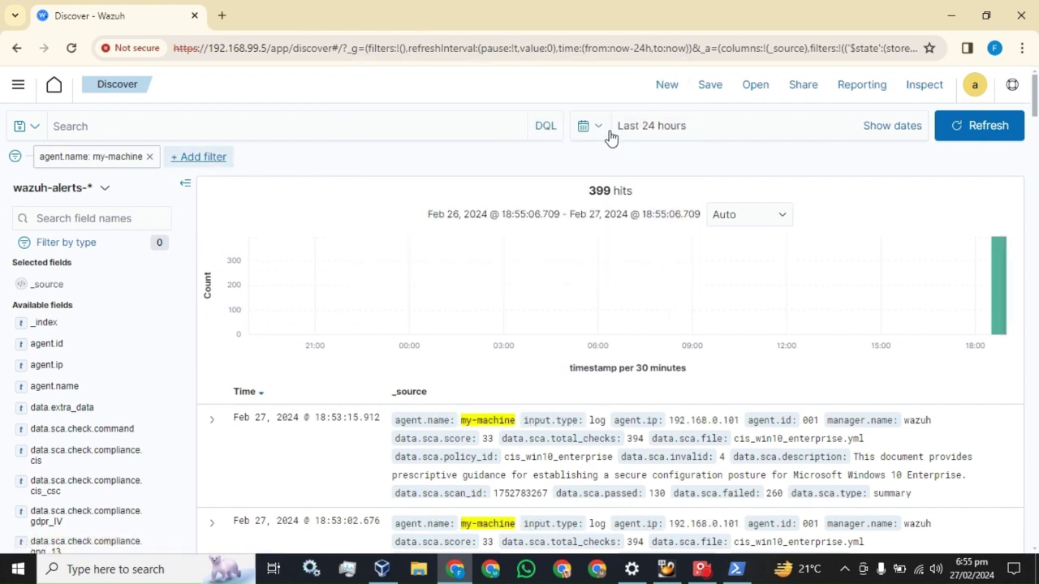
left_click(603, 136)
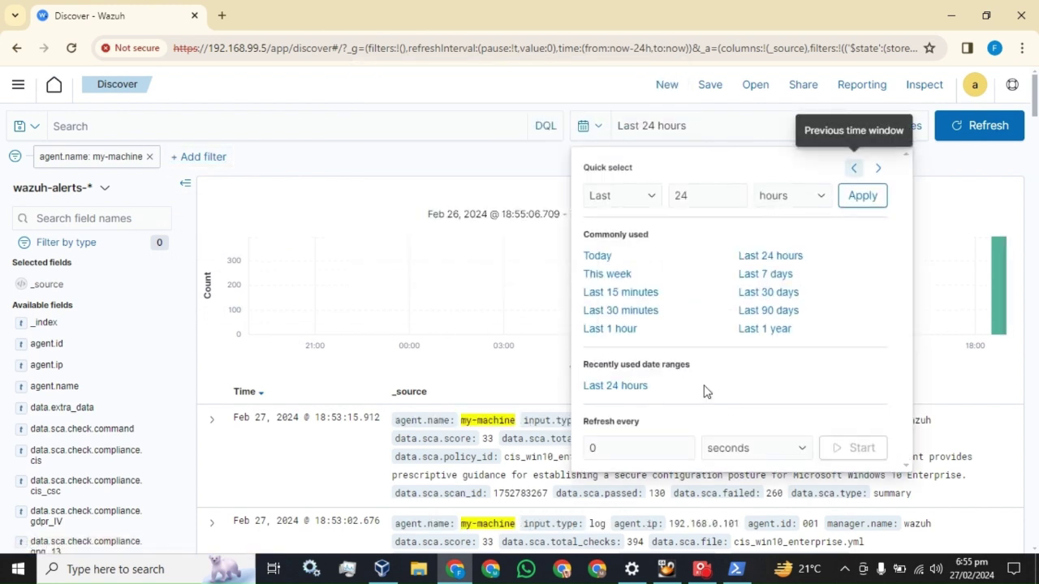
left_click(571, 98)
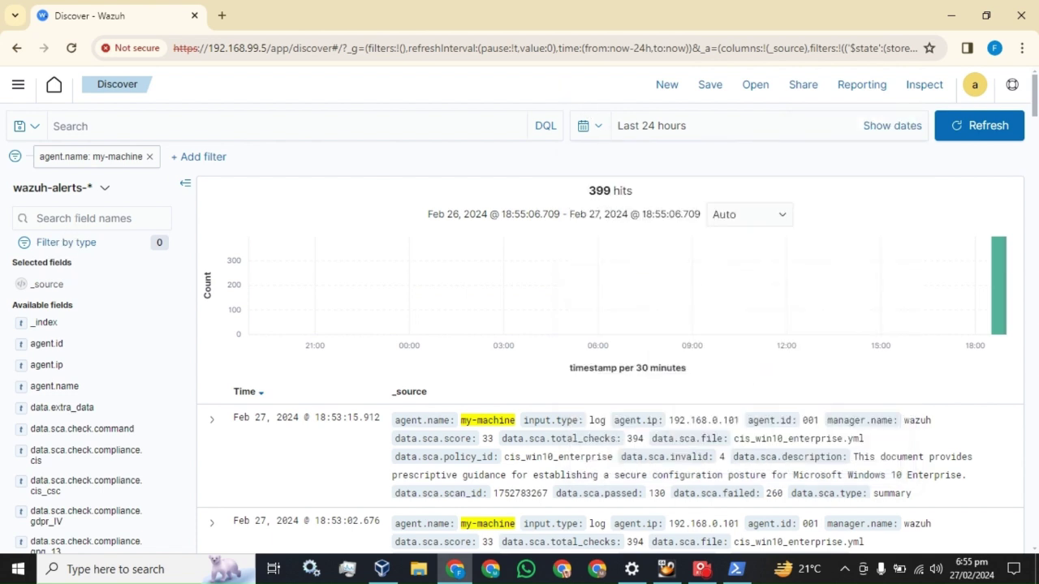
scroll(425, 296, "down", 2)
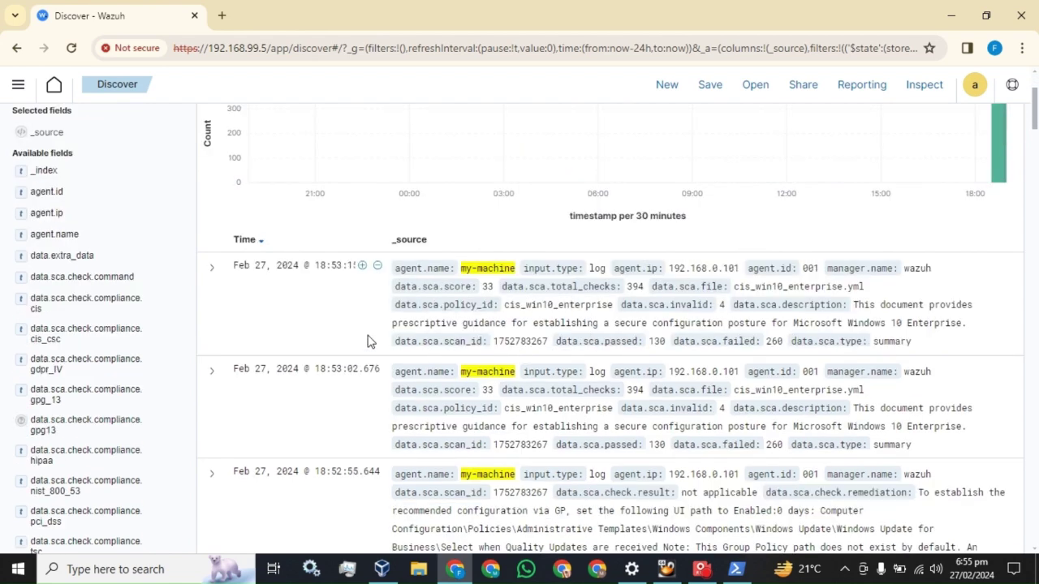
scroll(367, 341, "up", 2)
left_click(37, 218)
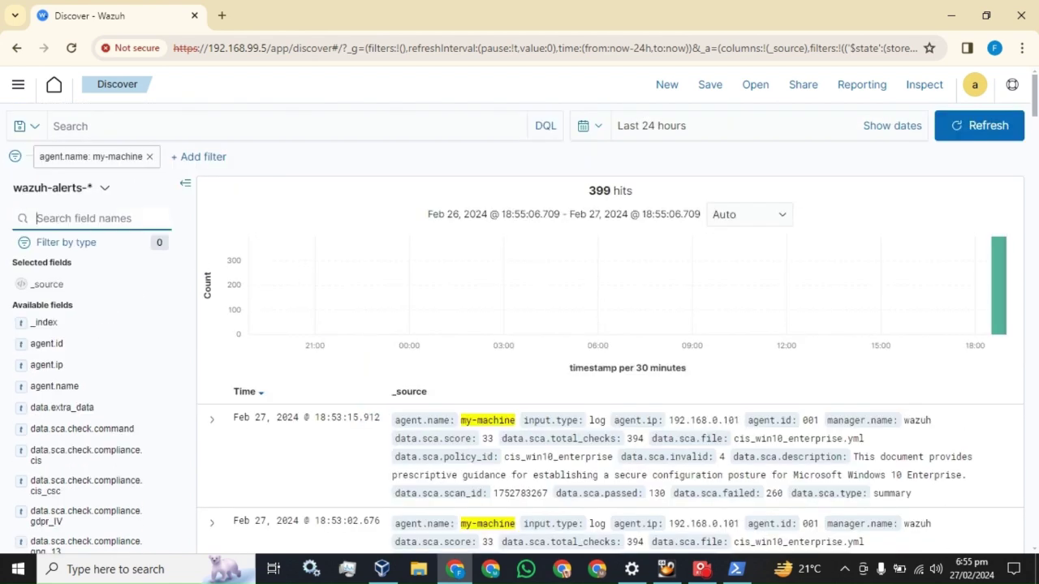
type("agent")
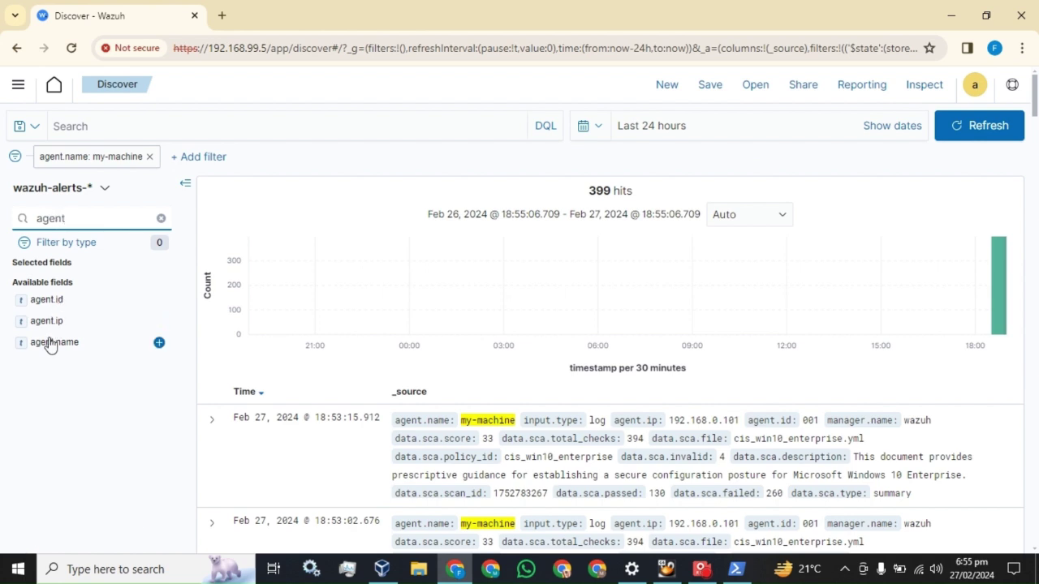
left_click(82, 343)
left_click(158, 345)
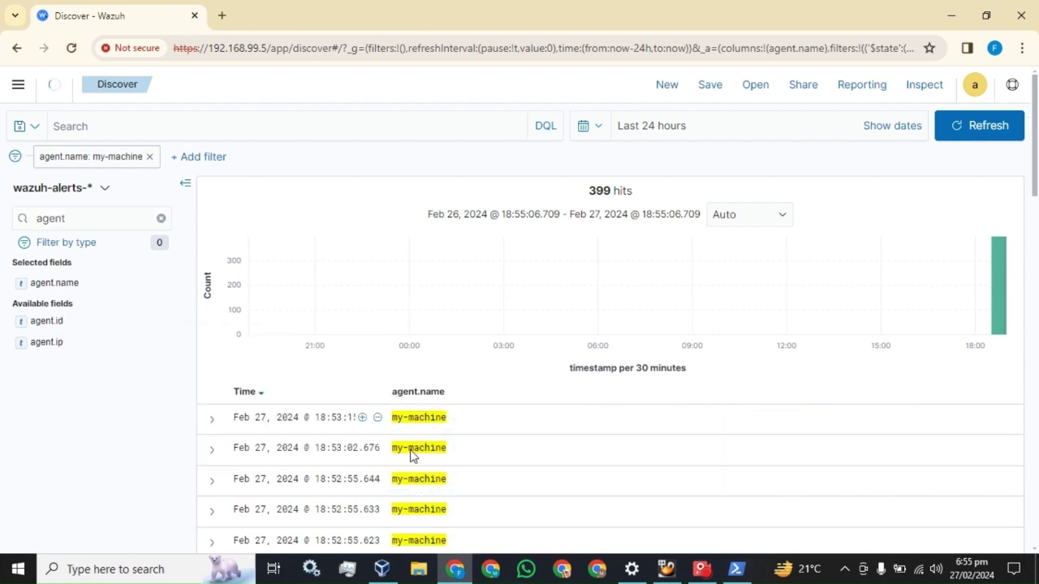
scroll(462, 469, "down", 2)
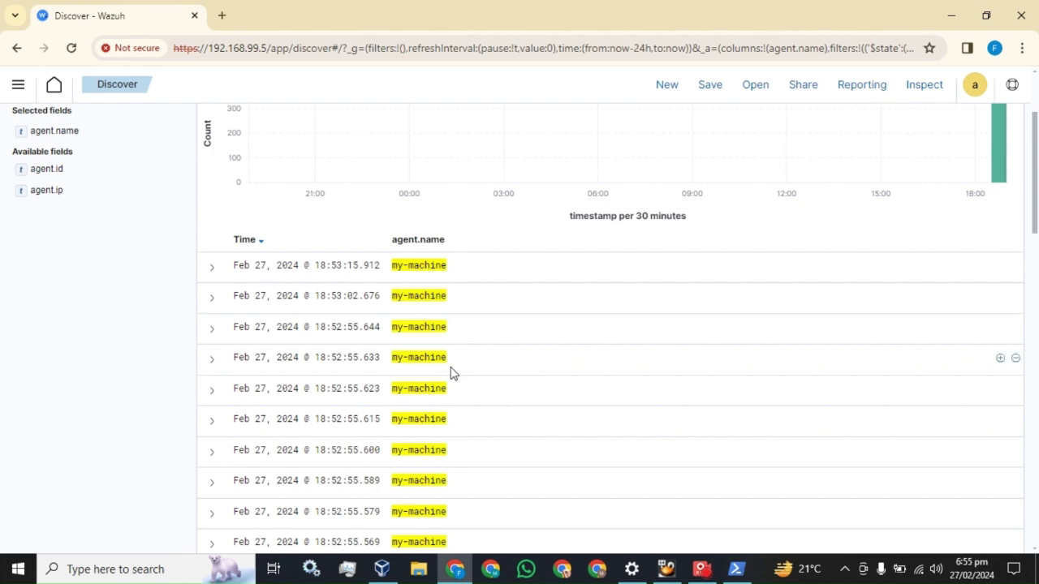
scroll(452, 372, "up", 2)
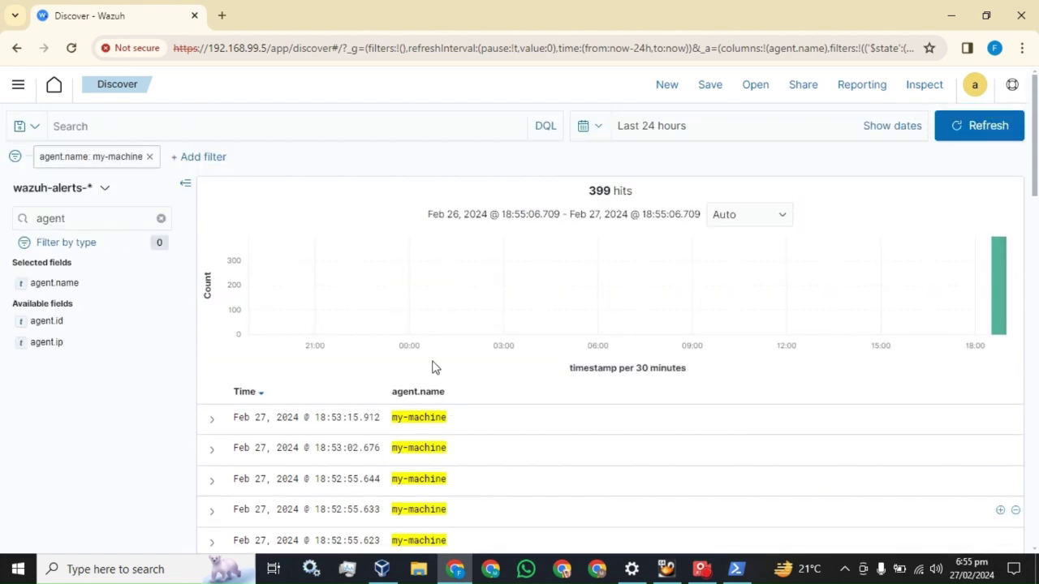
Step: Add rule.description and rule.id as table columns
left_click(161, 218)
type("des")
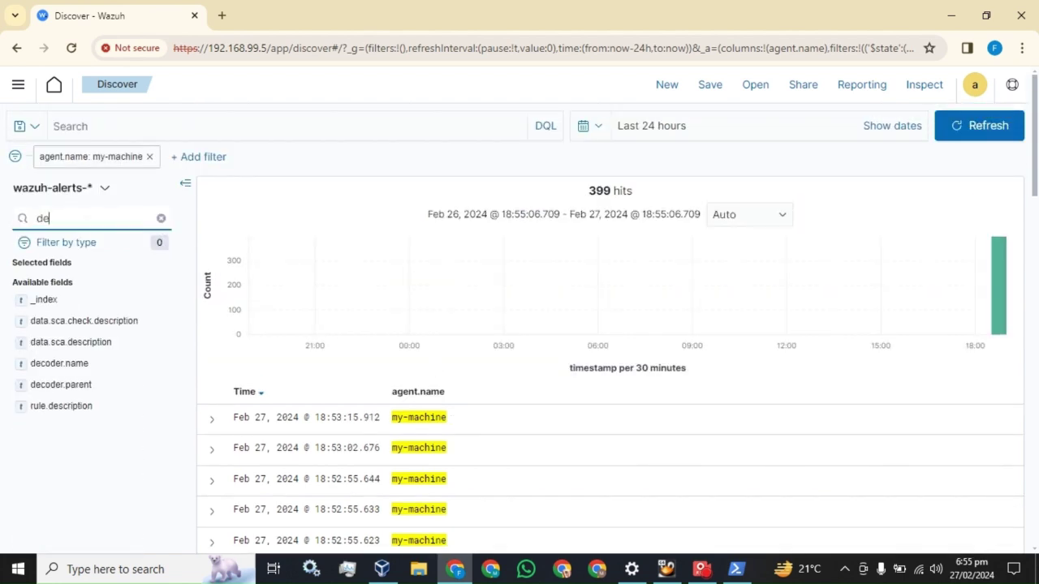
left_click(160, 343)
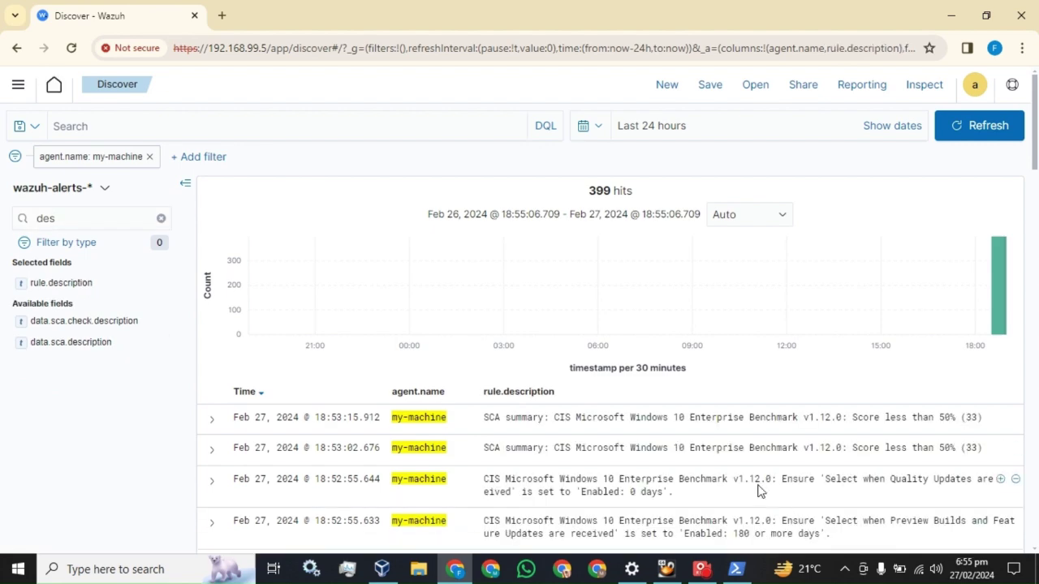
scroll(758, 491, "down", 2)
scroll(758, 490, "up", 2)
left_click(162, 221)
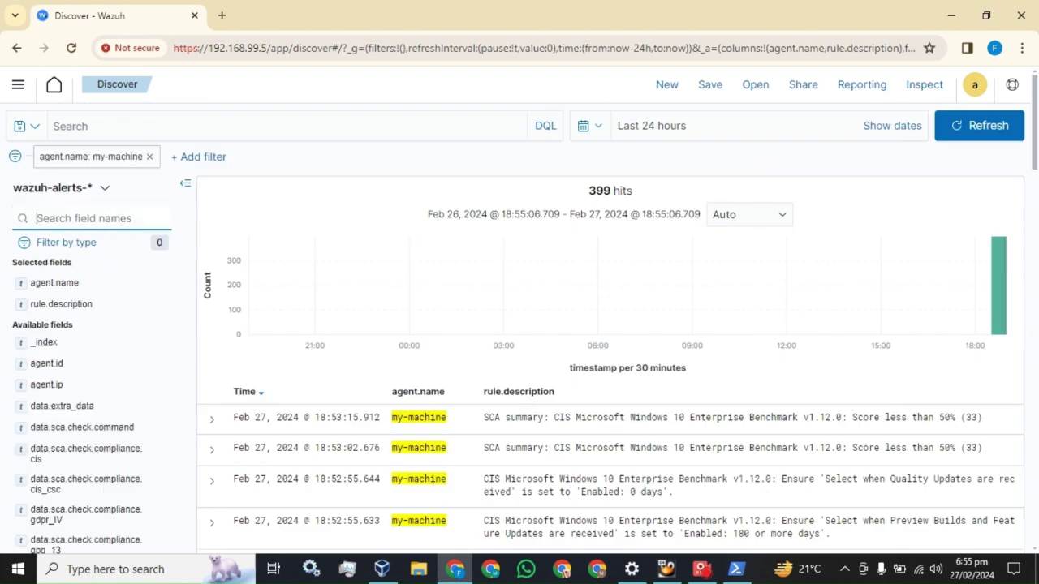
type("rul")
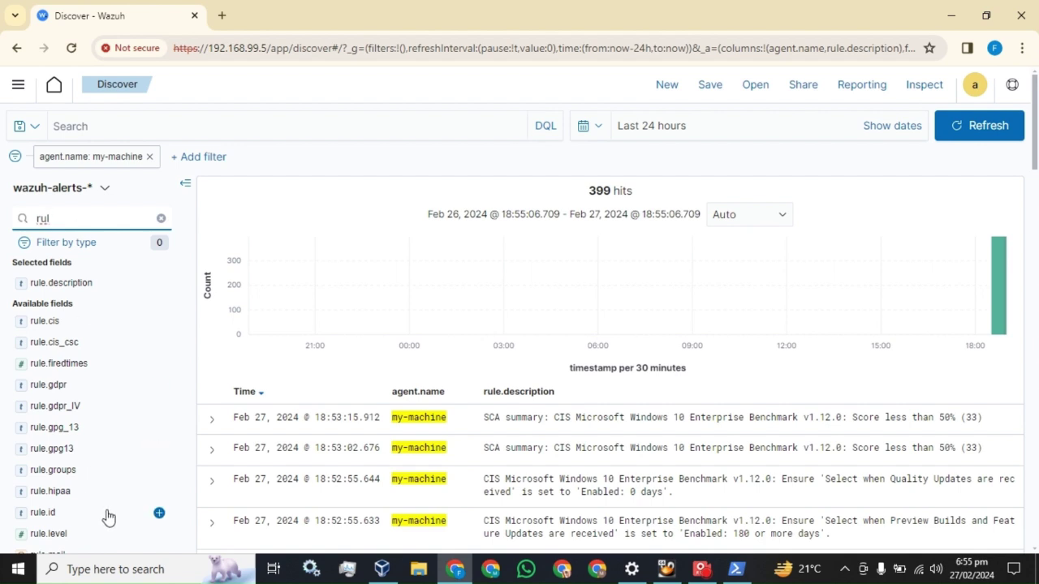
left_click(159, 515)
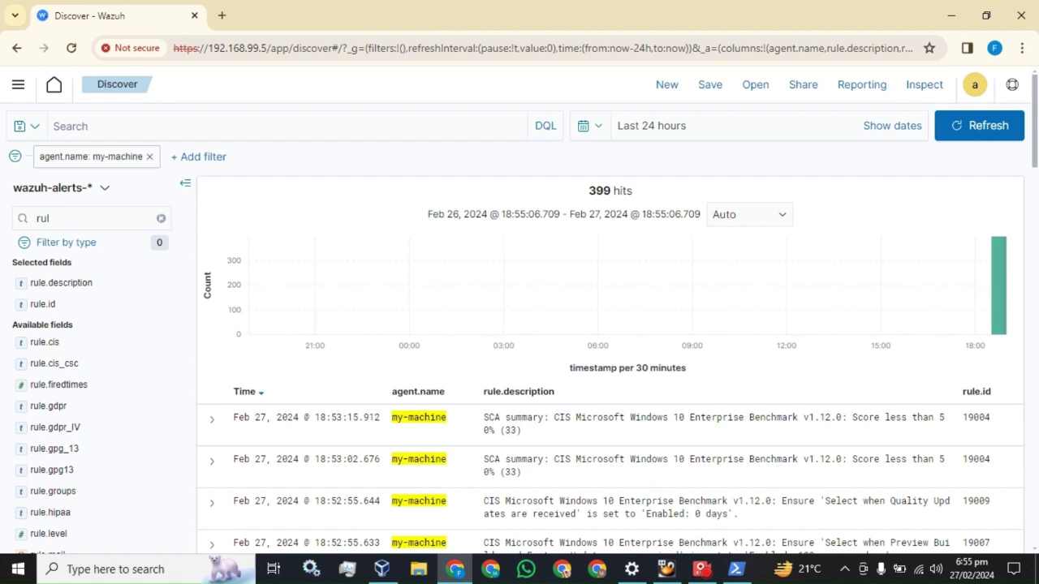
Step: Search the field list for eventIS, then clear the field search box
left_click(161, 218)
type("even")
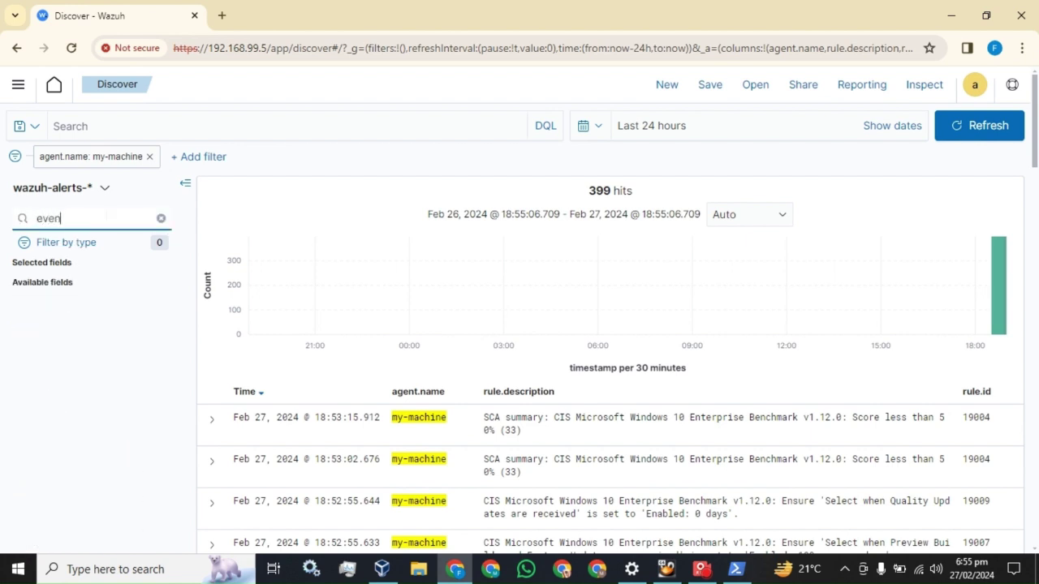
type("tIS")
key("BackSpace")
key("BackSpace")
key("BackSpace")
key("BackSpace")
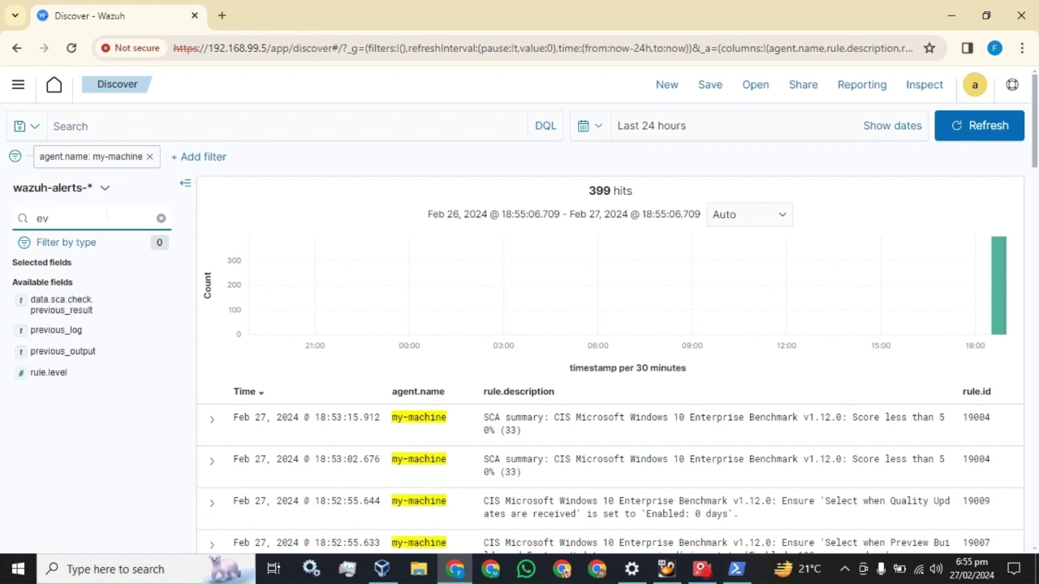
key("BackSpace")
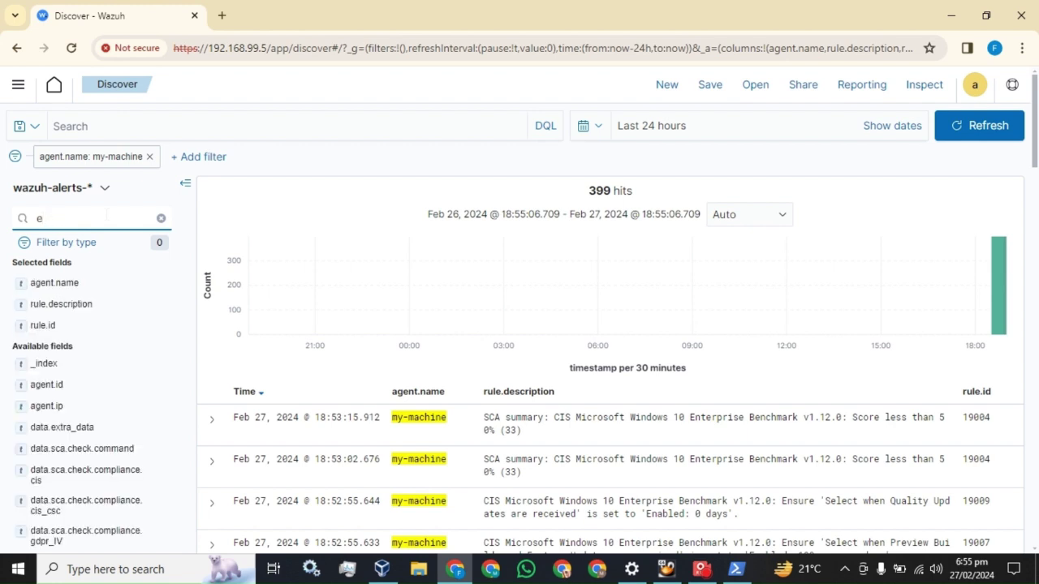
key("BackSpace")
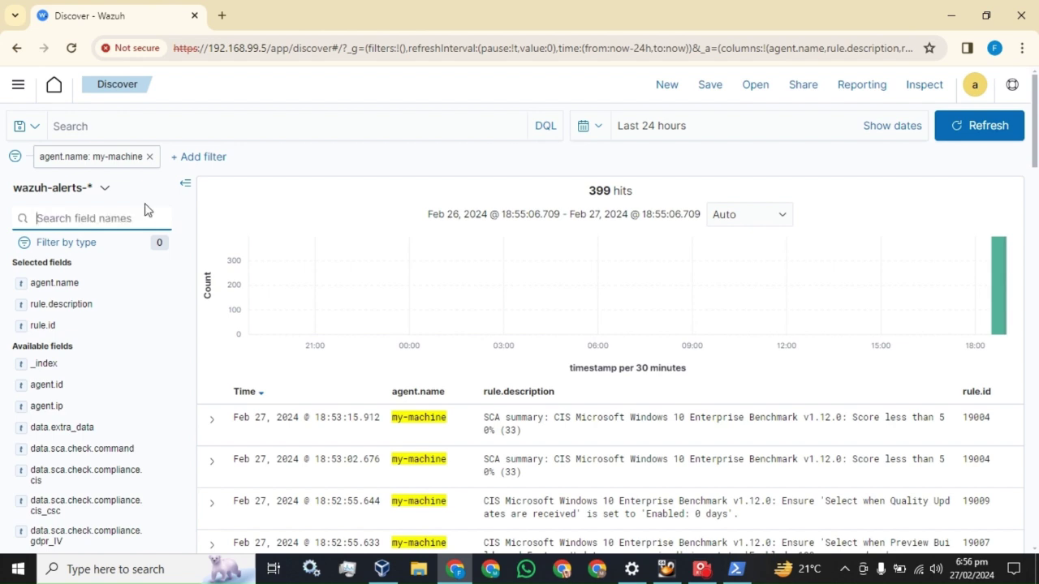
left_click(212, 418)
scroll(327, 404, "down", 3)
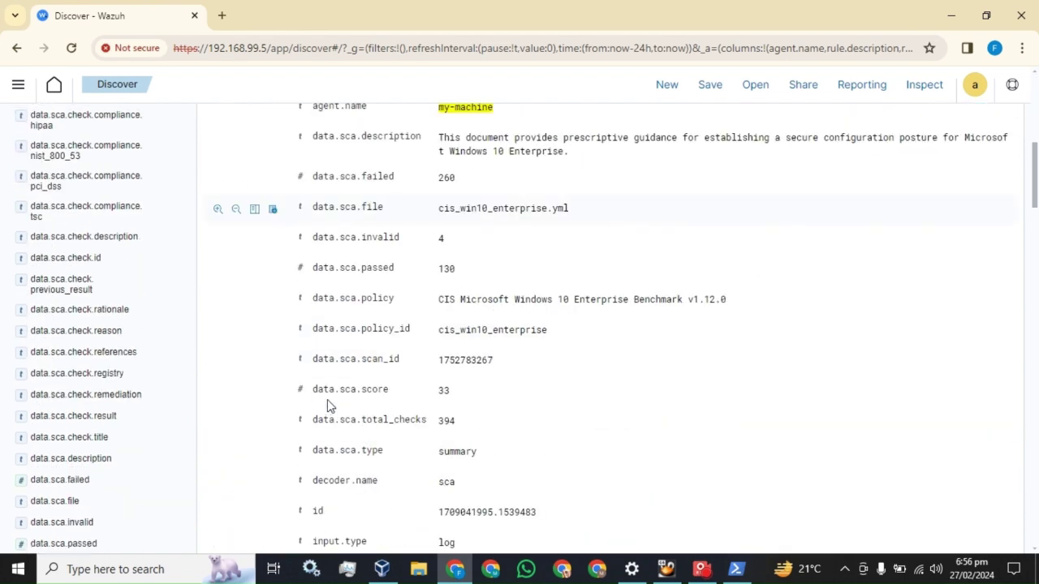
scroll(360, 360, "down", 3)
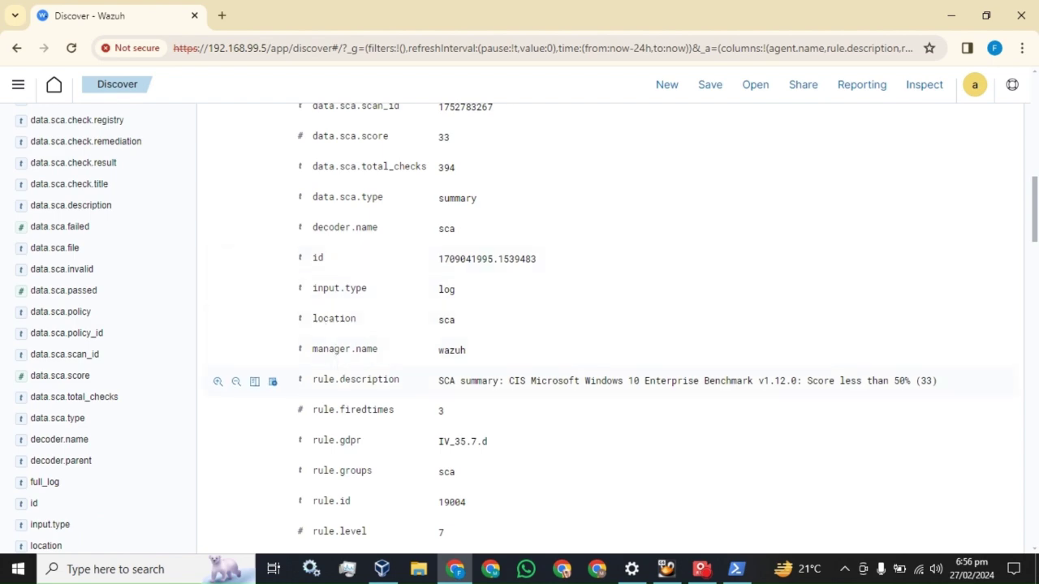
scroll(342, 378, "down", 3)
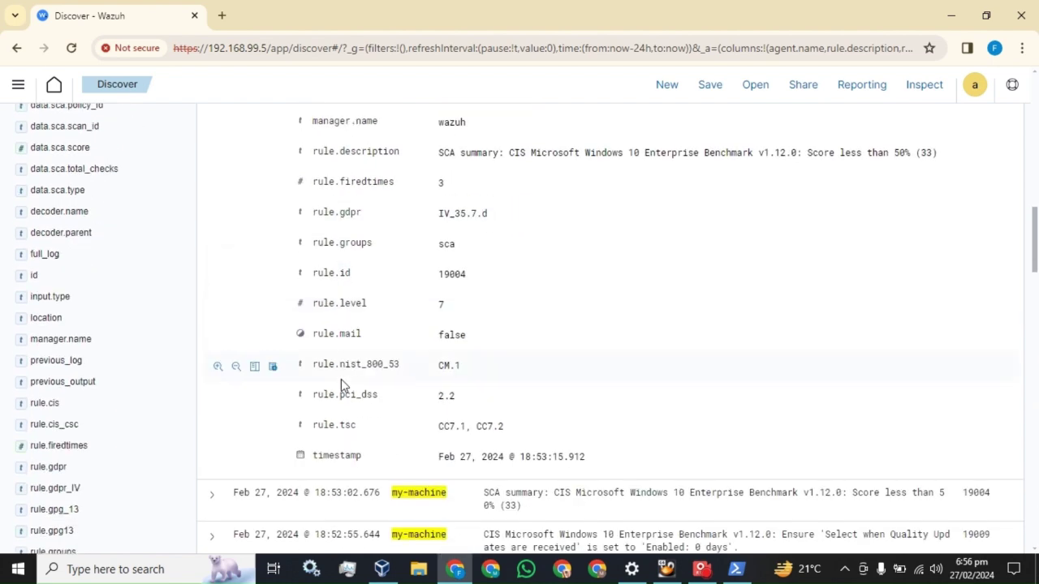
scroll(340, 382, "up", 3)
scroll(341, 386, "up", 8)
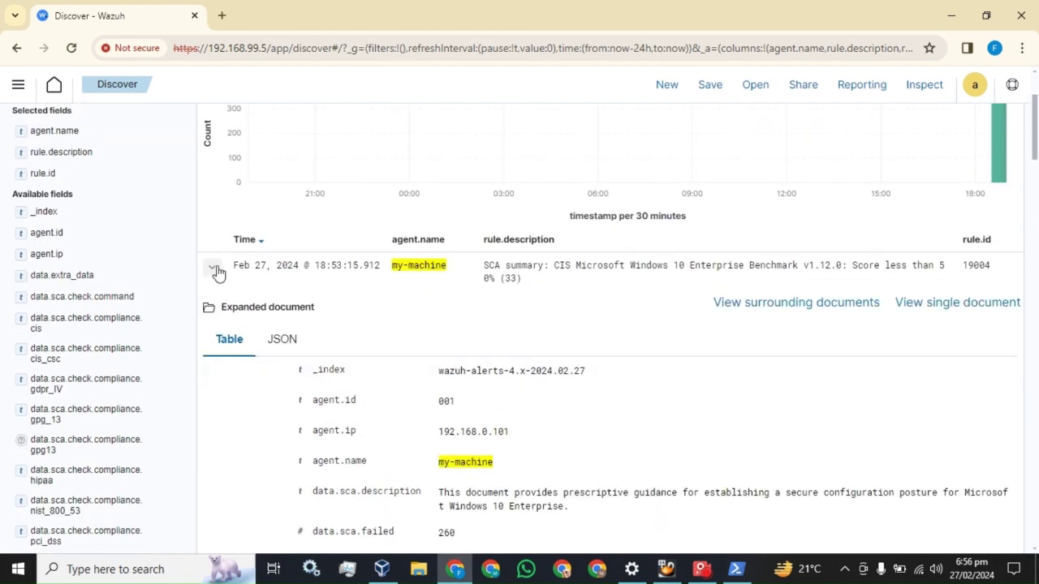
left_click(211, 268)
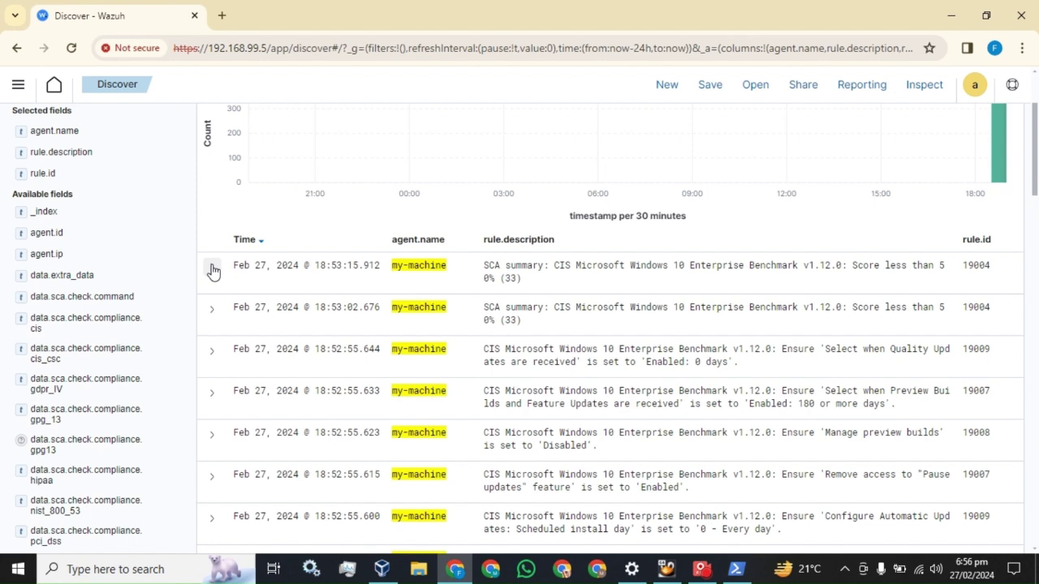
scroll(116, 244, "up", 2)
left_click(85, 219)
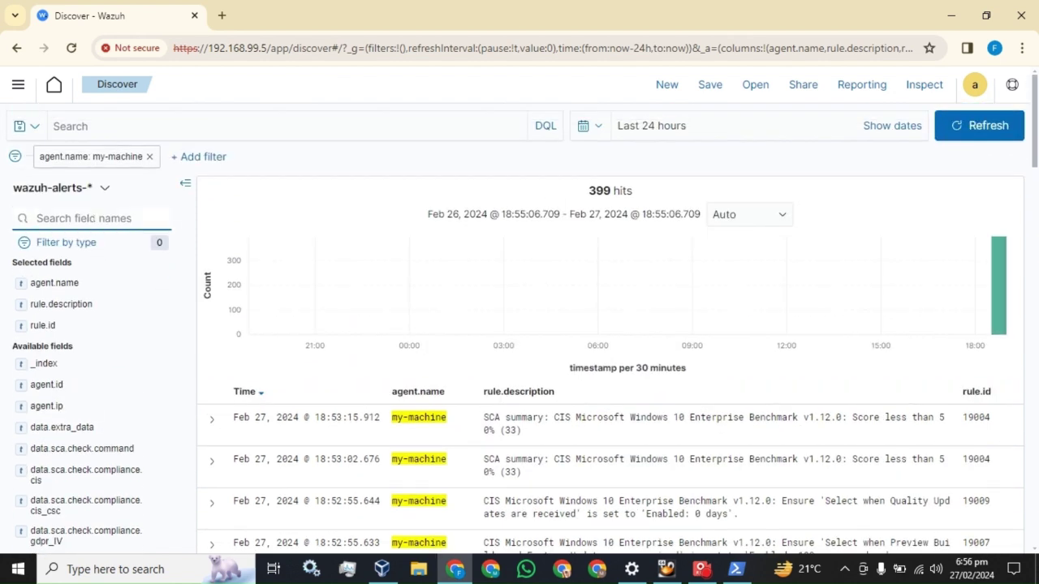
type("rule")
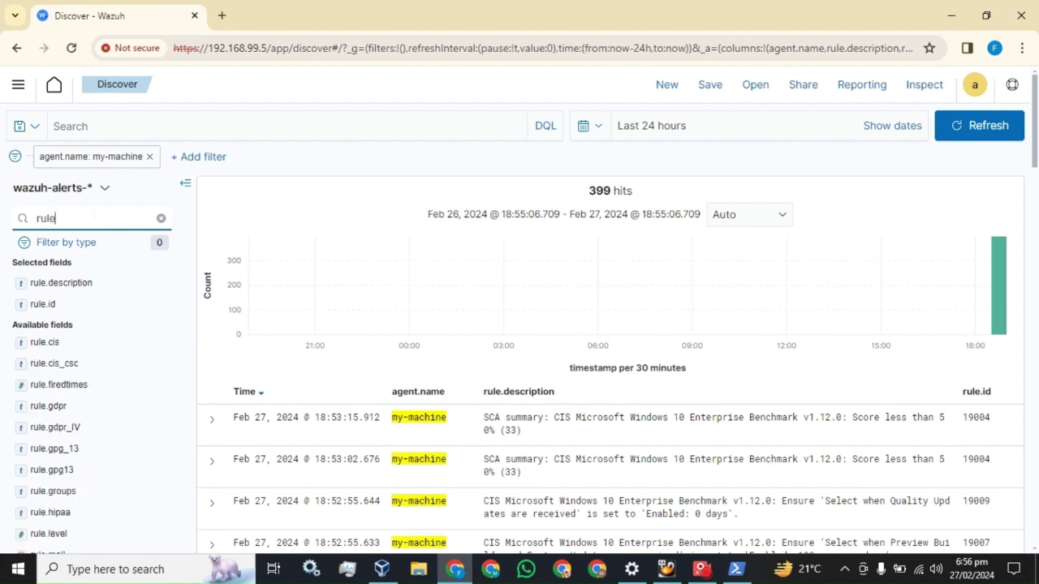
type(".")
scroll(106, 313, "down", 4)
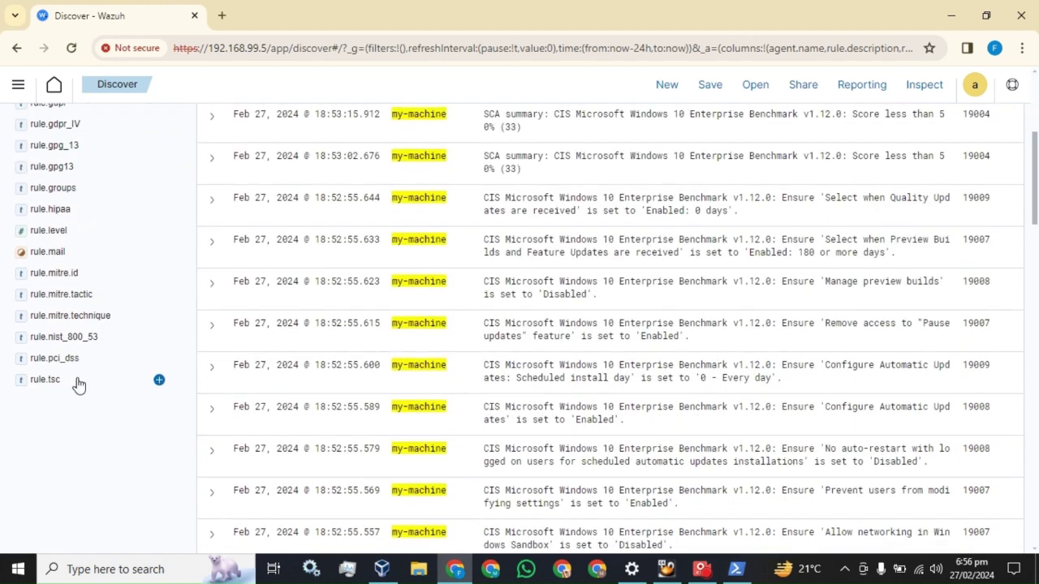
scroll(79, 385, "up", 4)
key("BackSpace")
key("BackSpace")
key("BackSpace")
key("BackSpace")
key("BackSpace")
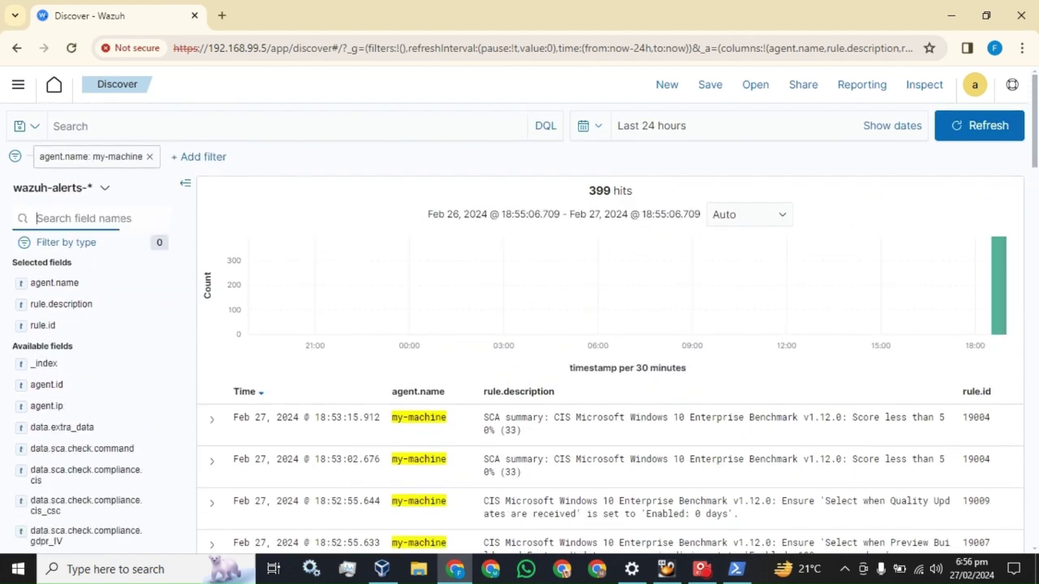
type("eve")
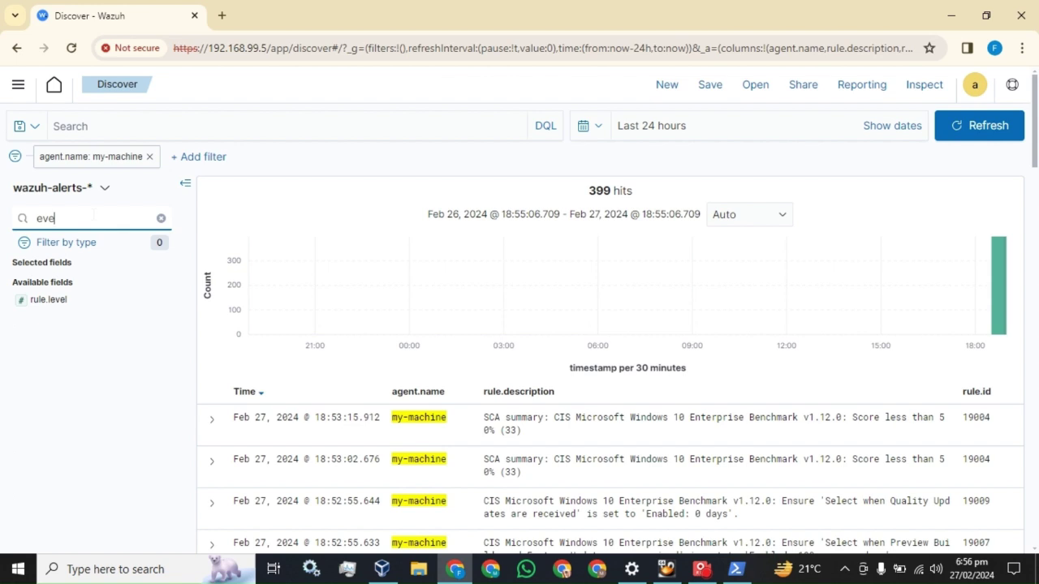
key("BackSpace")
key("BackSpace")
key("BackSpace")
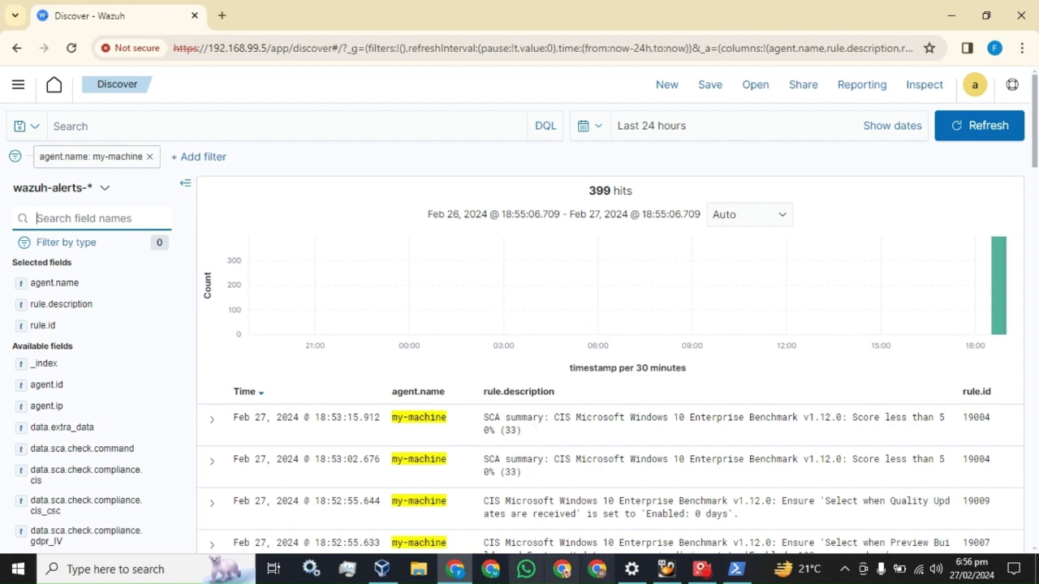
Step: Browse File Explorer to C:\Program Files (x86)\ossec-agent
left_click(420, 570)
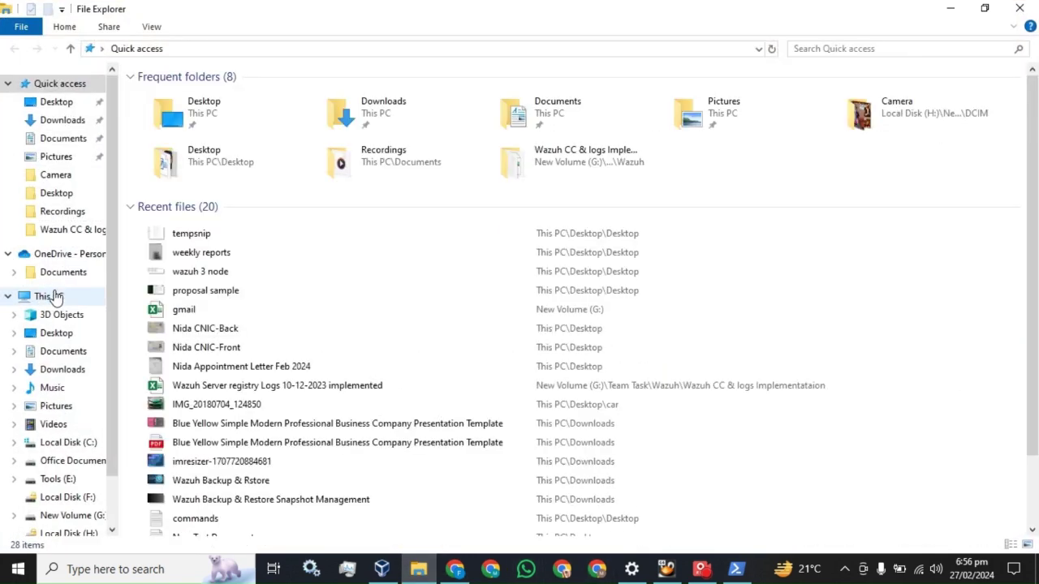
left_click(46, 296)
left_click(8, 296)
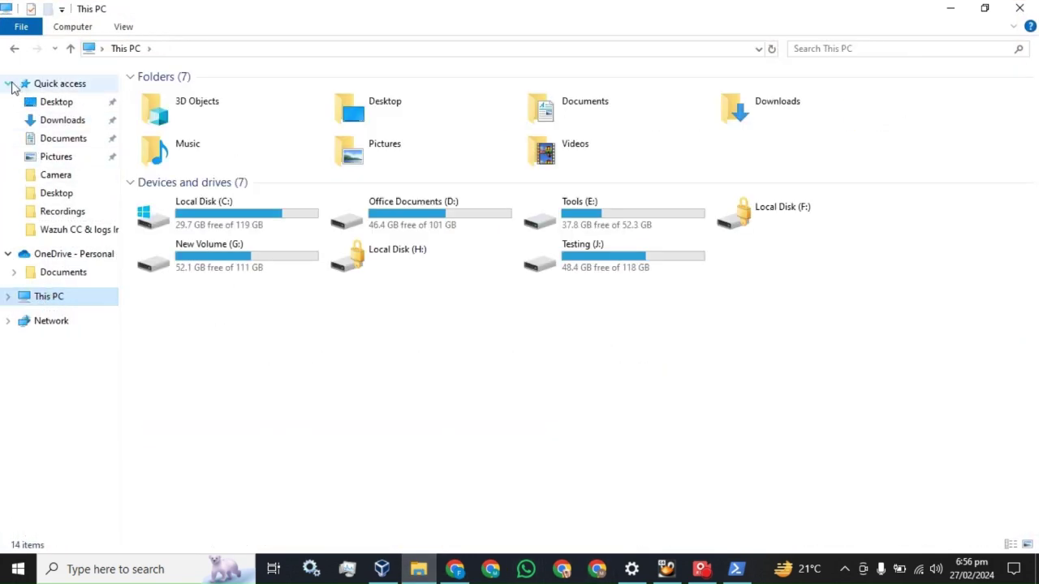
left_click(7, 83)
double_click(203, 225)
double_click(216, 207)
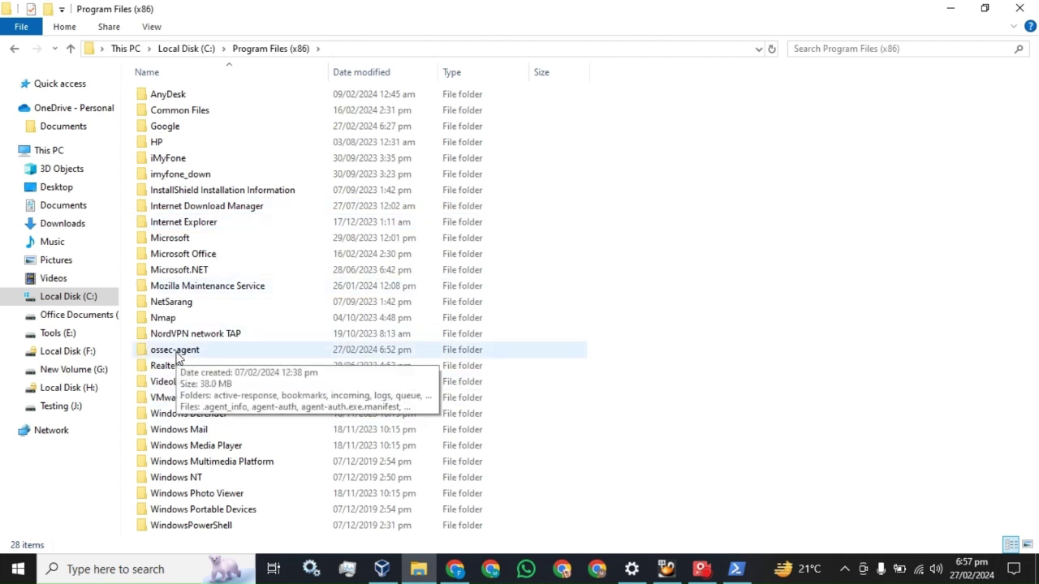
double_click(177, 352)
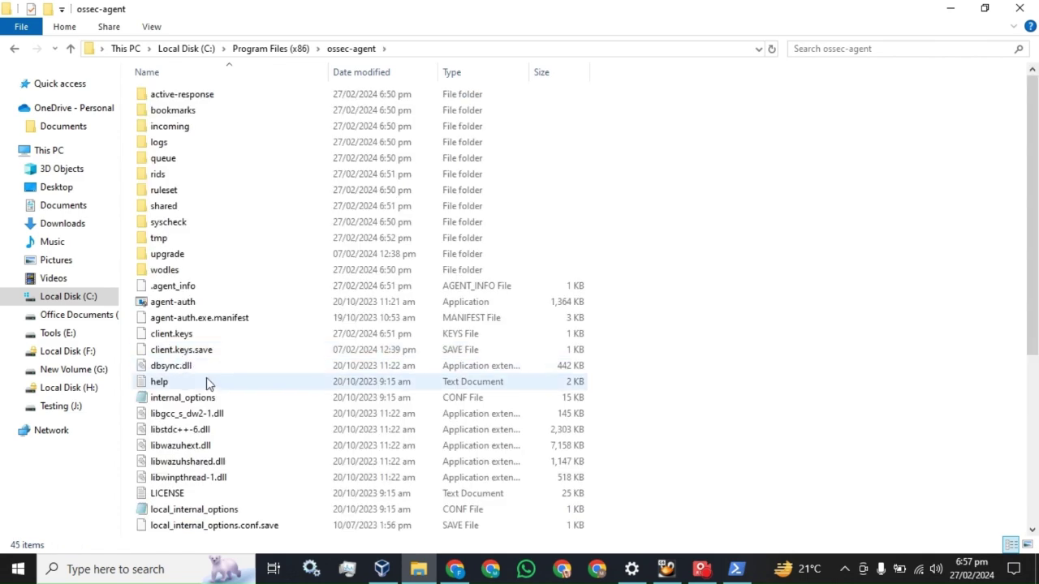
scroll(203, 381, "down", 4)
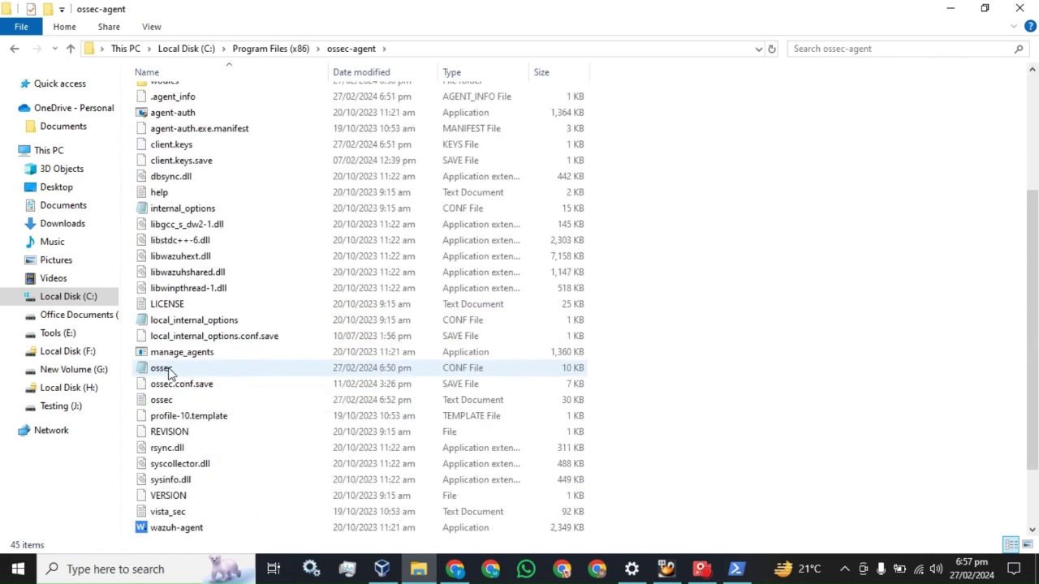
Step: Open the ossec config maximized in Notepad and select the Security eventchannel localfile block
double_click(168, 370)
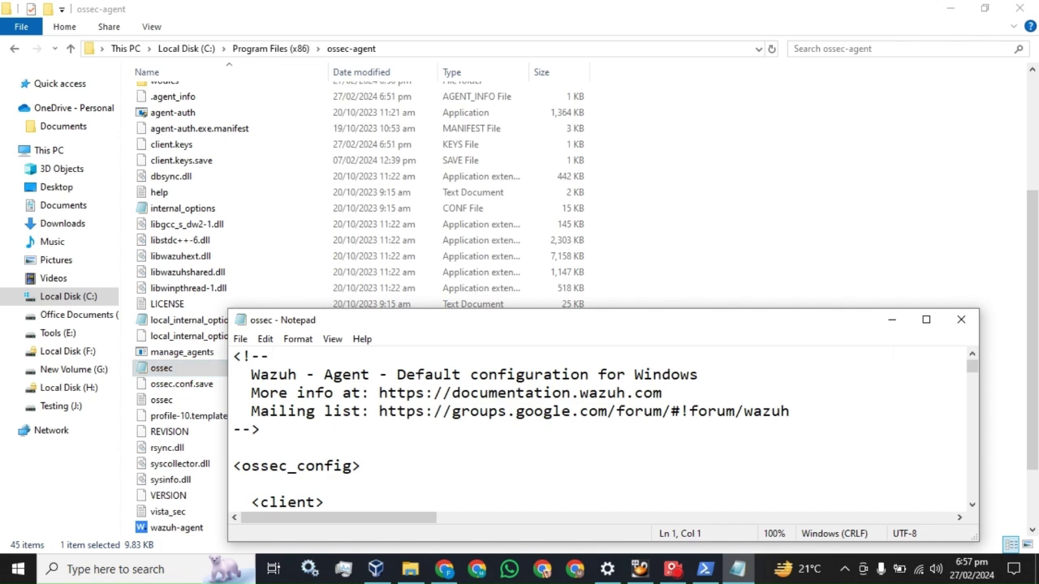
left_click(925, 319)
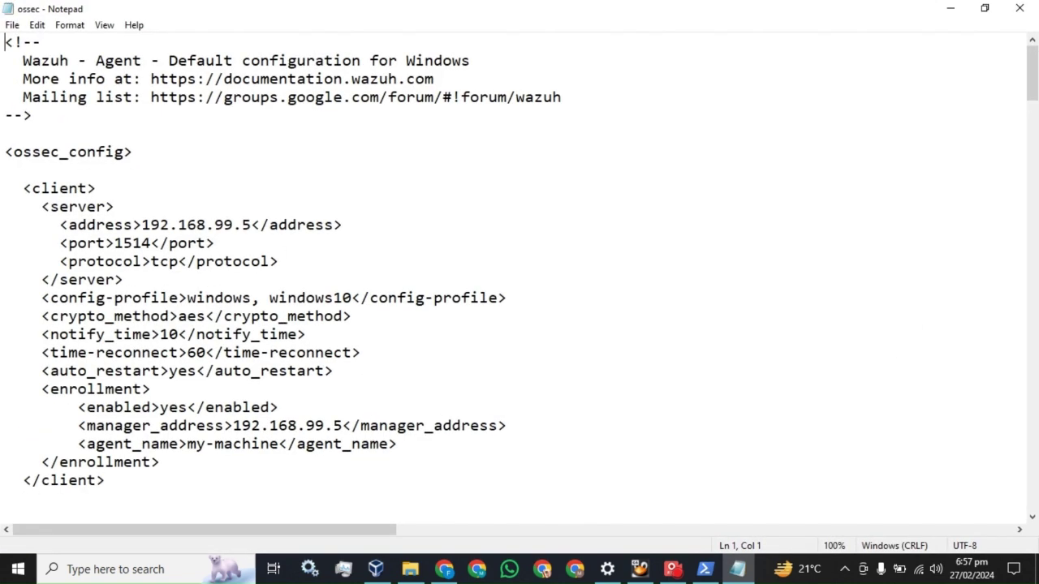
scroll(519, 276, "down", 6)
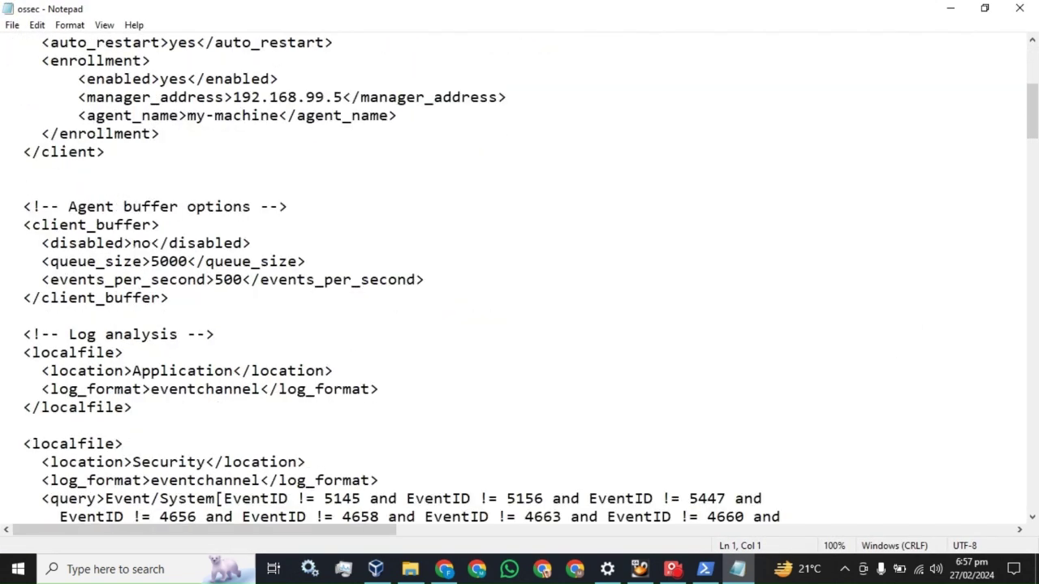
scroll(520, 280, "down", 1)
scroll(519, 280, "down", 1)
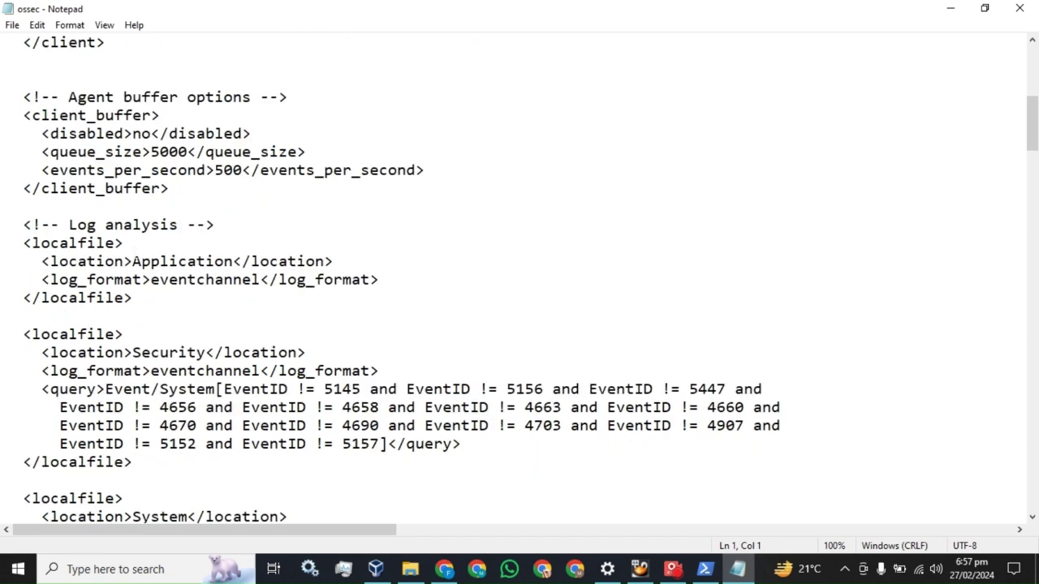
scroll(520, 280, "down", 1)
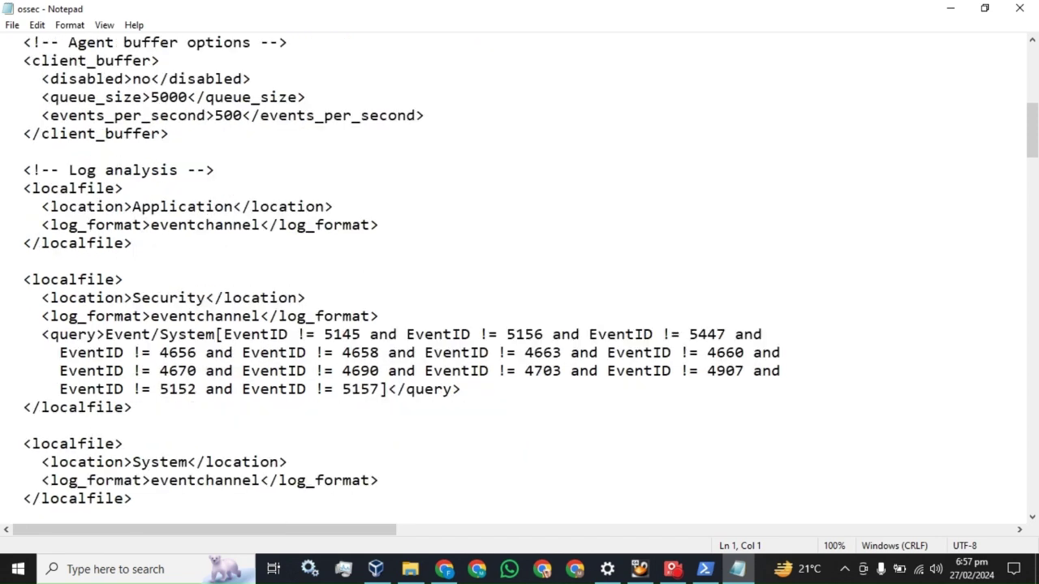
left_click_drag(23, 279, 133, 407)
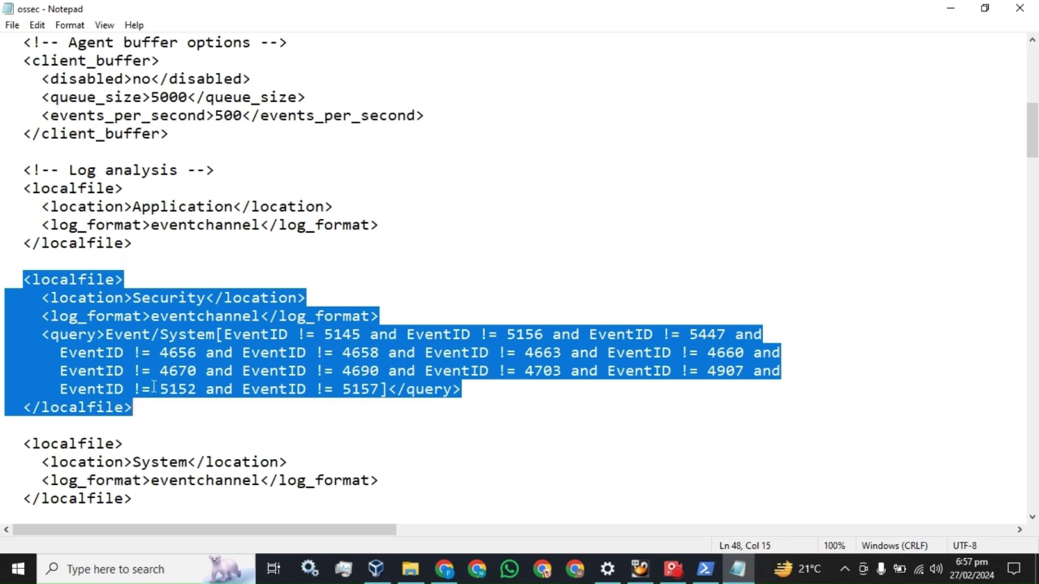
Step: In Wazuh Discover, filter field names by 'even' and select the first alert's rule.id 19004
left_click(446, 578)
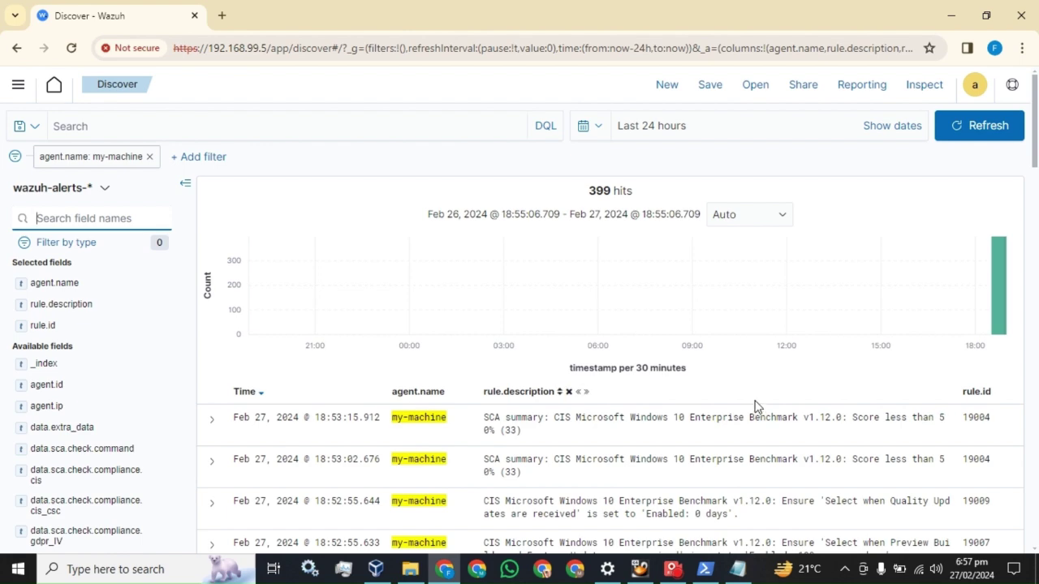
type("even")
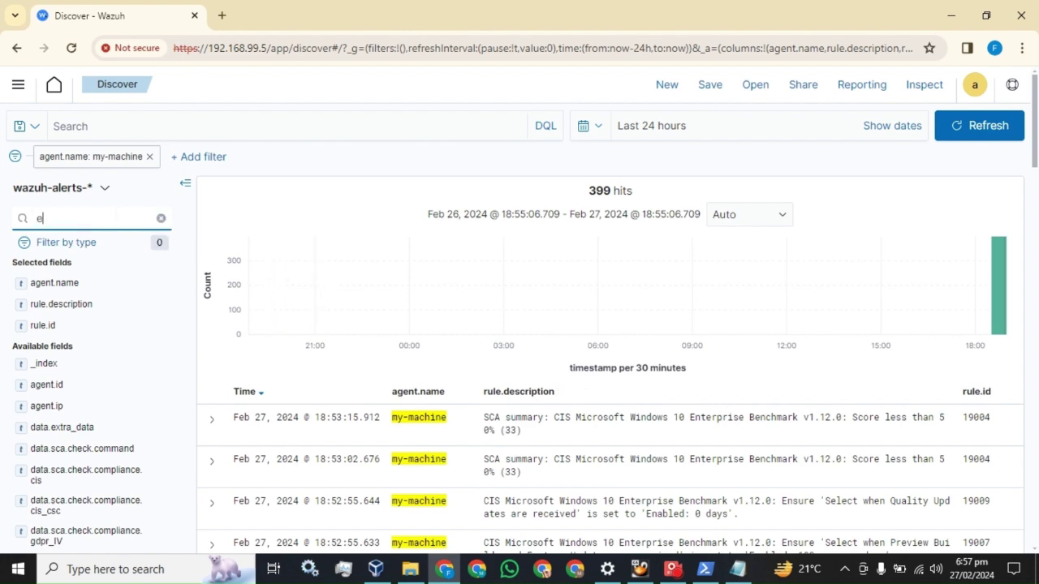
scroll(295, 226, "down", 3)
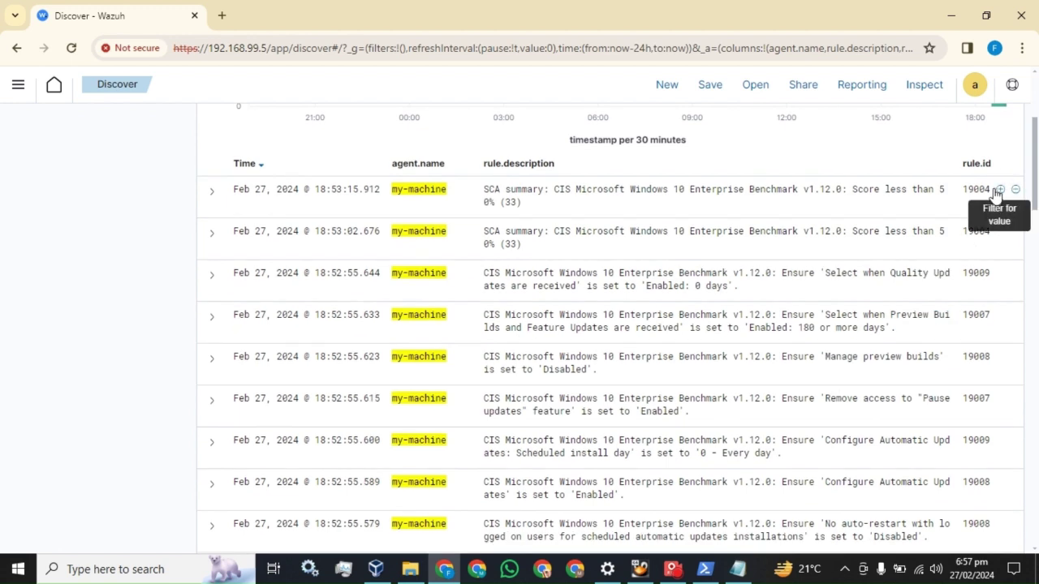
left_click(999, 190)
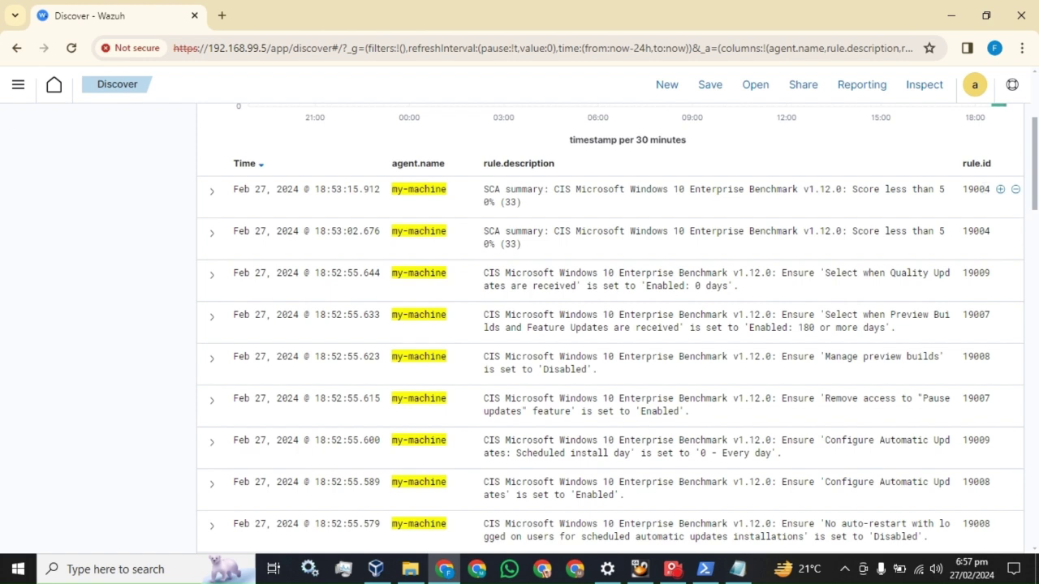
left_click_drag(963, 189, 990, 189)
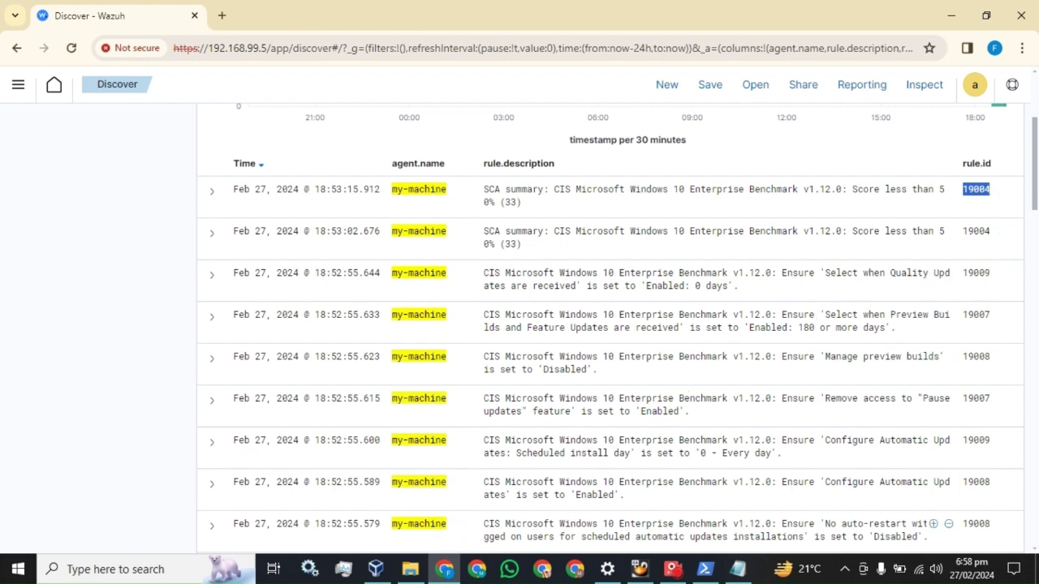
Step: Paste an extra ' and EventID != 5157' clause after 5157 on the Security query line
left_click(745, 573)
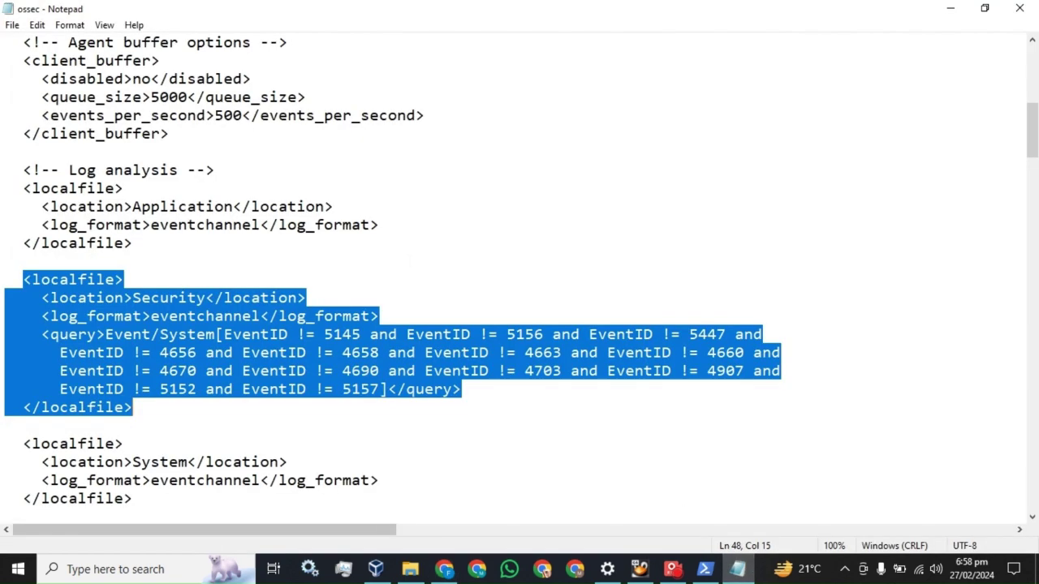
key("Right")
left_click(379, 390)
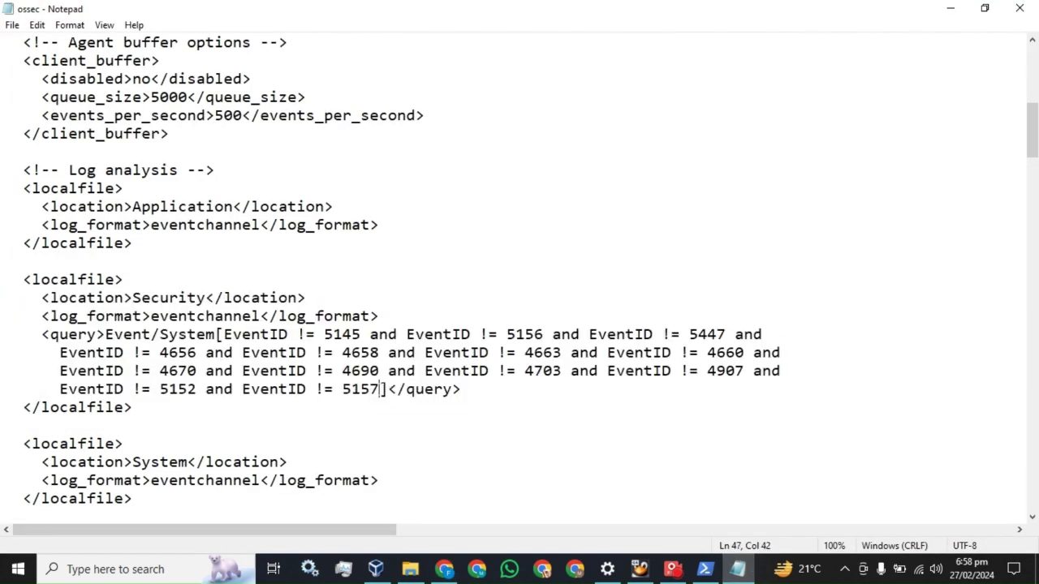
key("shift+Left")
key("shift+Left")
key("shift+Left")
key("shift+Left")
key("shift+Left")
key("shift+Left")
key("shift+Left")
key("shift+Left")
key("shift+Left")
key("shift+Left")
key("shift+Left")
key("shift+Left")
key("shift+Left")
key("shift+Left")
key("shift+Left")
key("shift+Left")
key("shift+Left")
key("shift+Left")
key("shift+Left")
key("shift+Left")
key("ctrl+c")
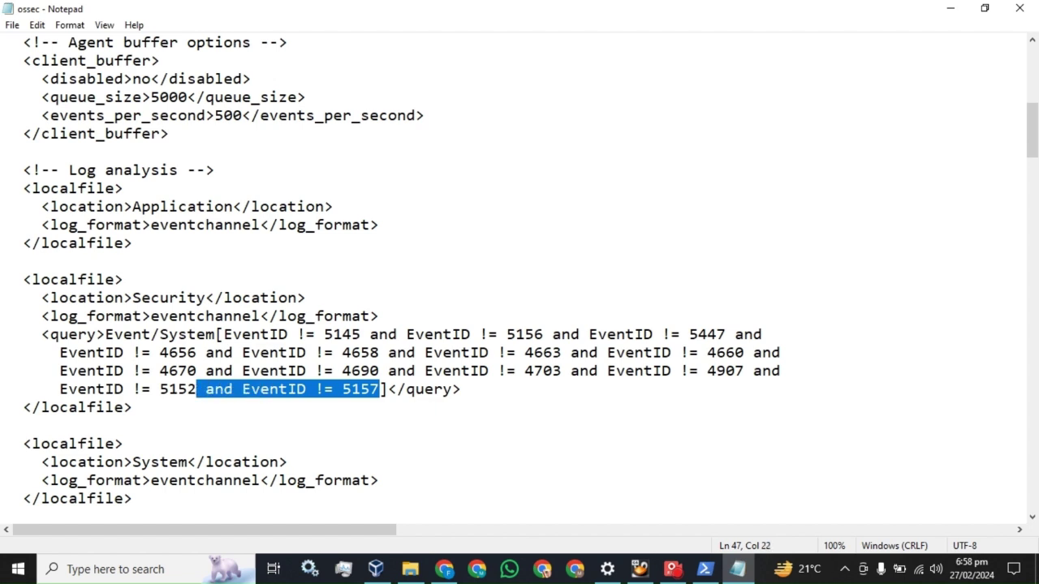
left_click(379, 389)
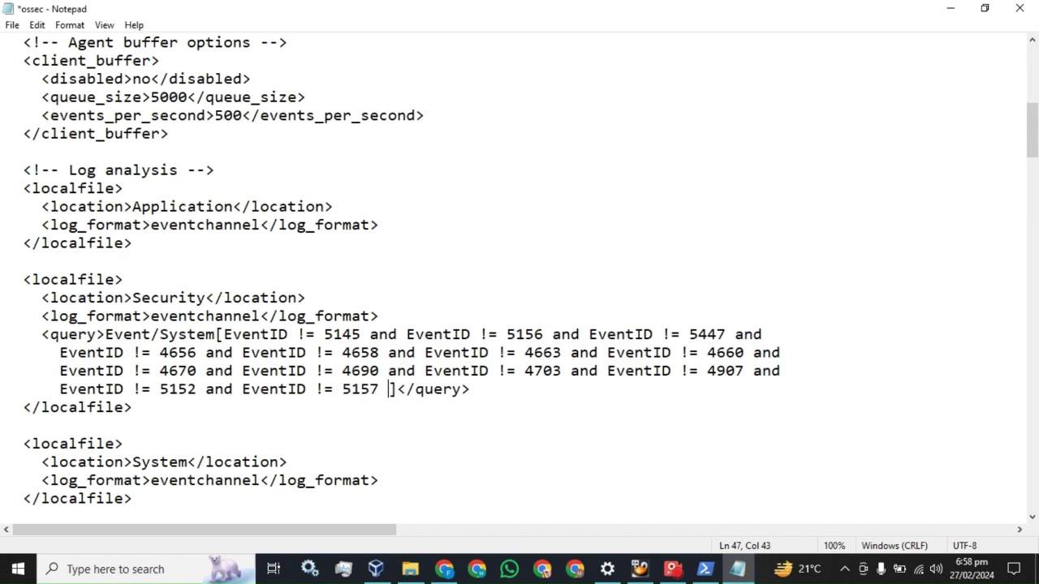
key("ctrl+v")
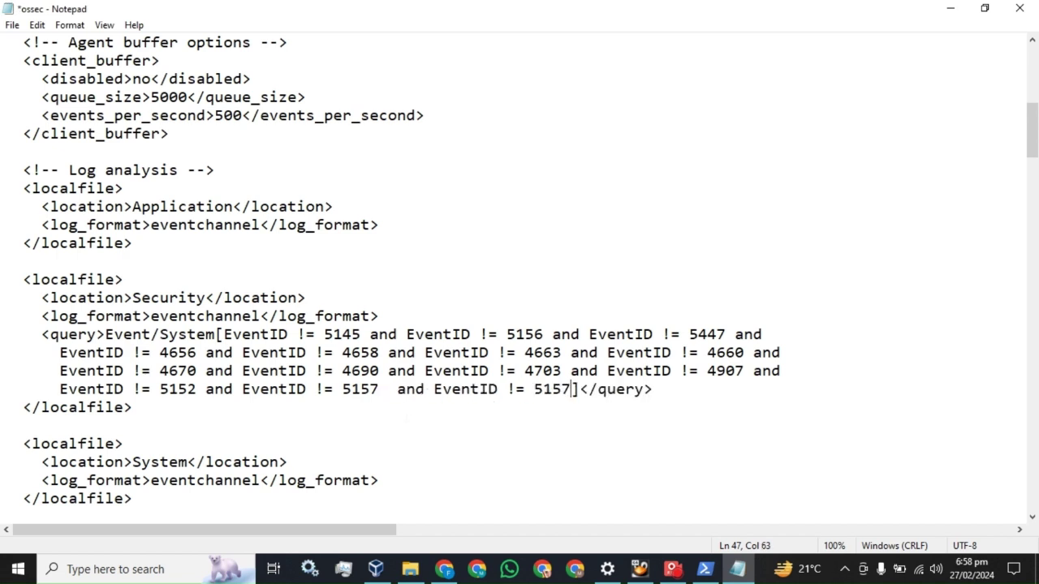
key("shift+Left")
key("shift+Left")
key("shift+Left")
key("shift+Left")
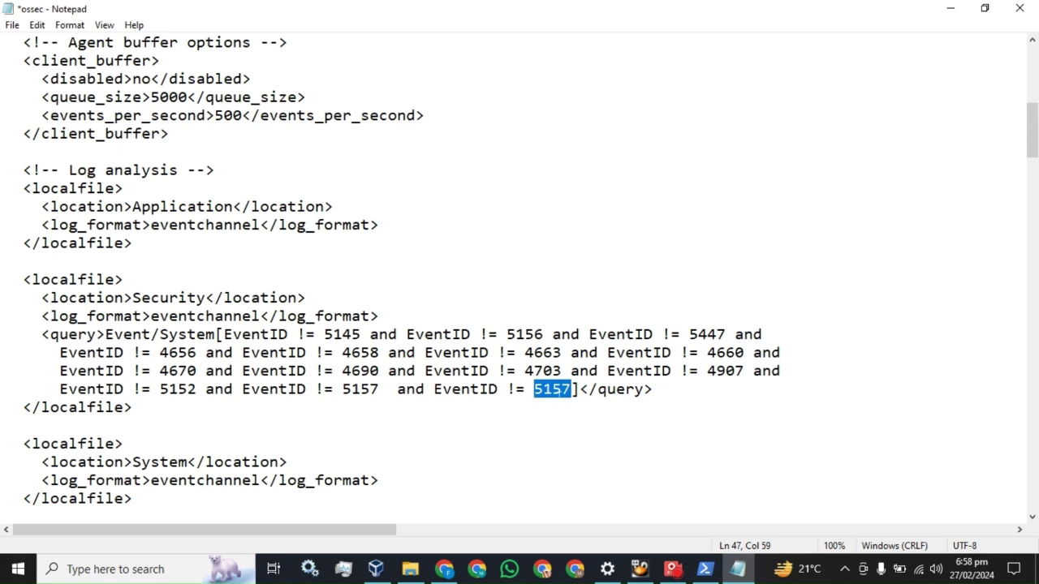
key("Right")
Step: Delete the duplicated EventID 5157 clause, save the ossec config, and close Notepad
double_click(560, 390)
key("Down")
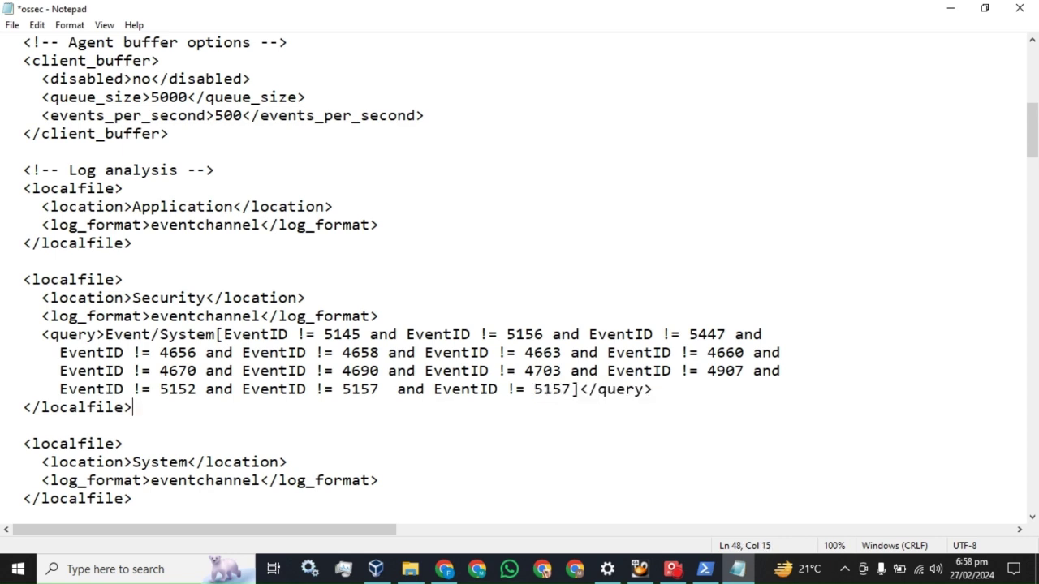
left_click_drag(570, 390, 378, 390)
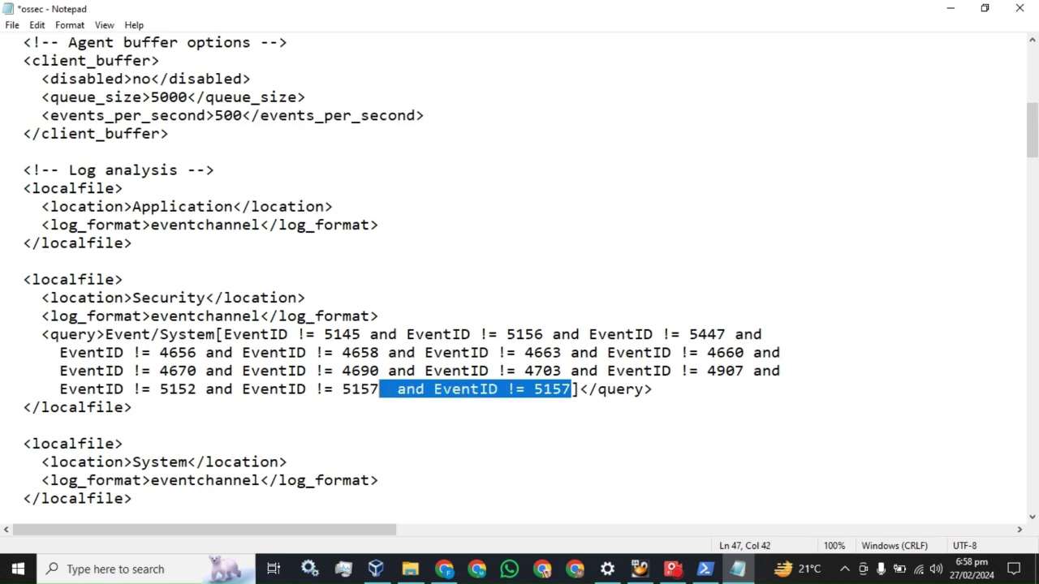
key("BackSpace")
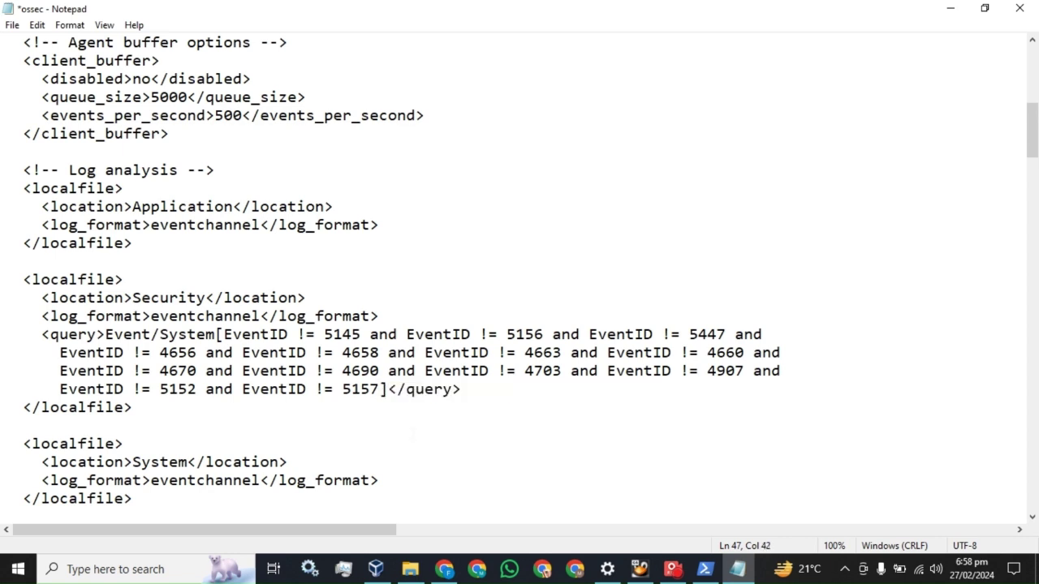
key("ctrl+s")
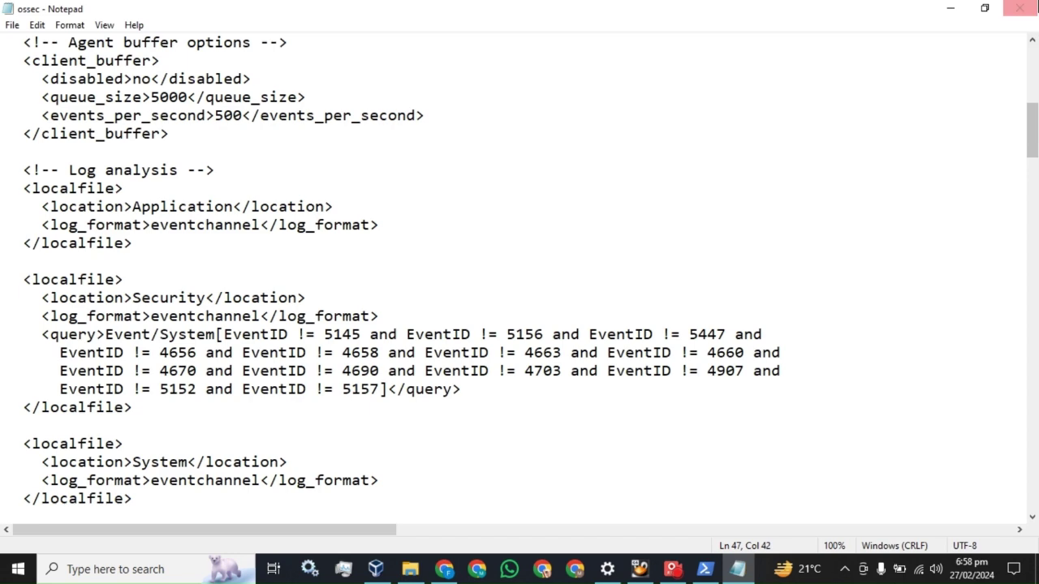
left_click(1019, 9)
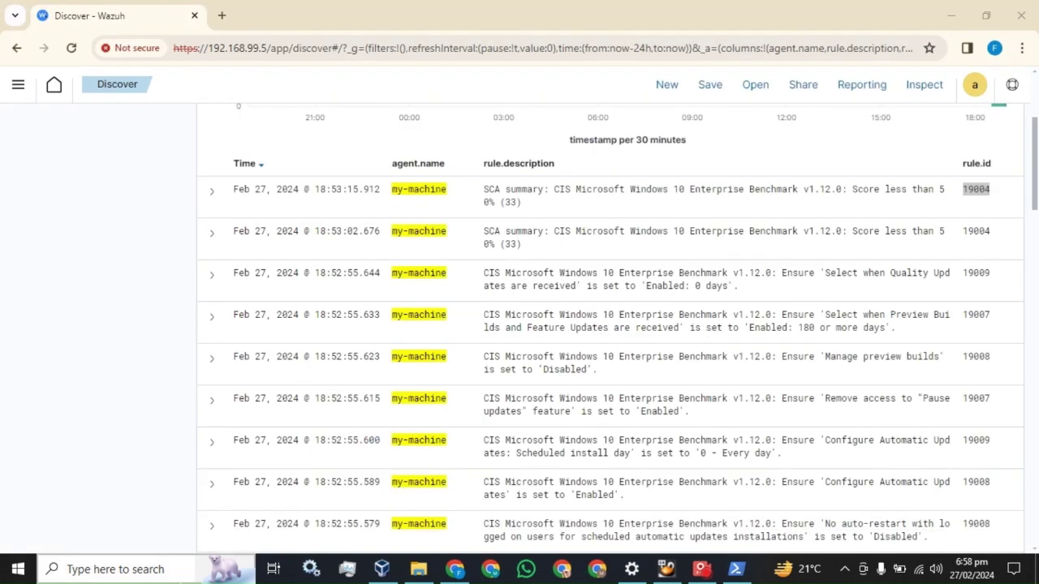
Step: Close the stray Settings window and open the Services console via a 'serv' search
left_click(631, 569)
left_click(1021, 12)
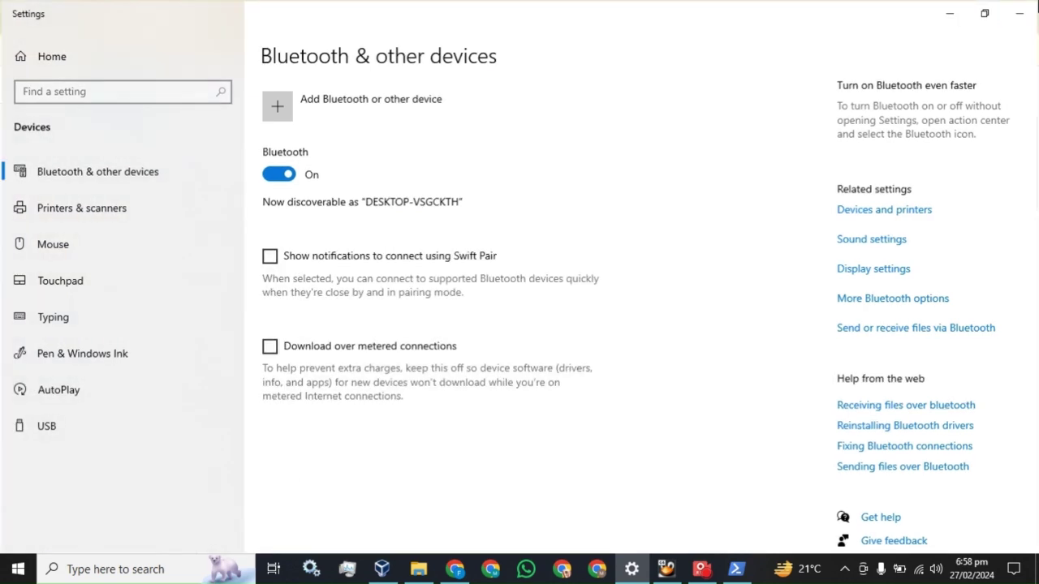
left_click(172, 576)
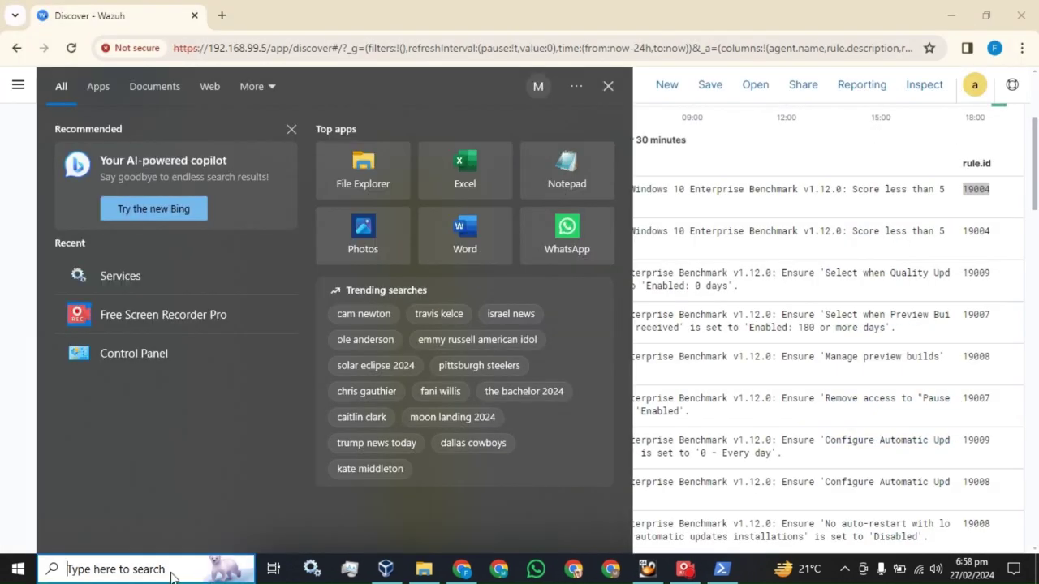
type("serv")
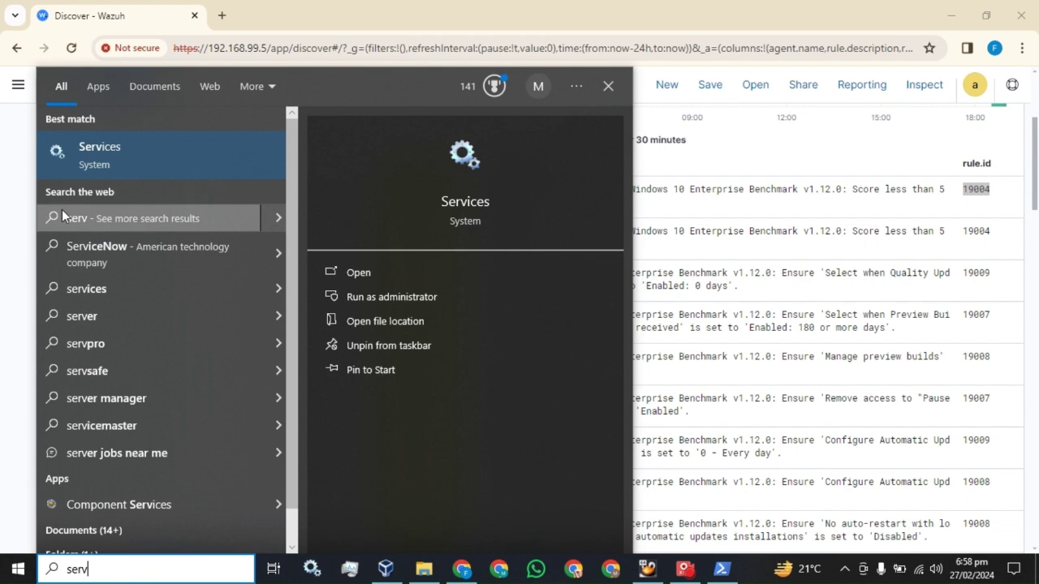
left_click(106, 162)
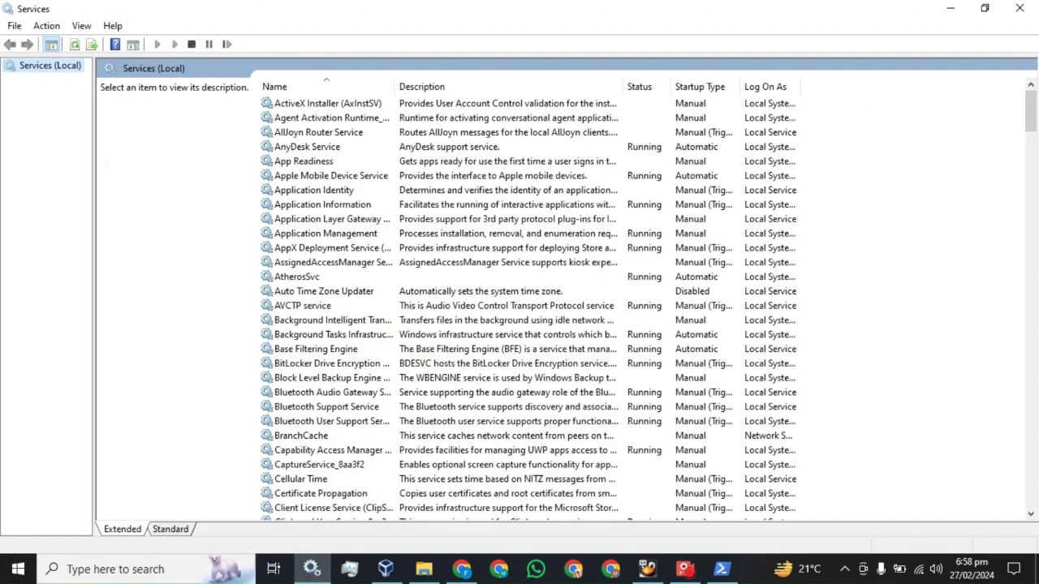
Step: Select the Wazuh agent service in the Services list, then close Services
left_click(349, 185)
key("w")
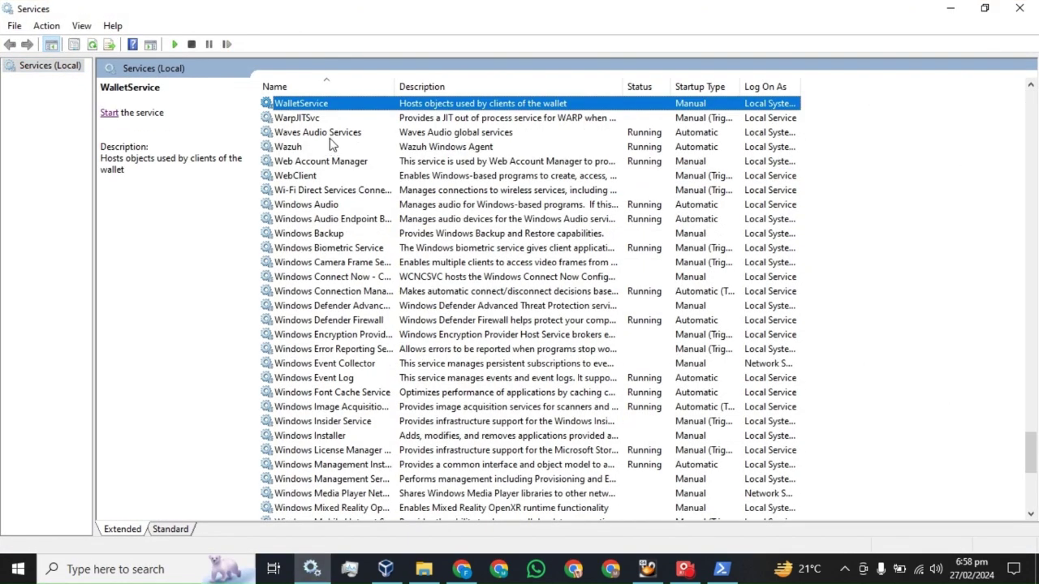
left_click(288, 147)
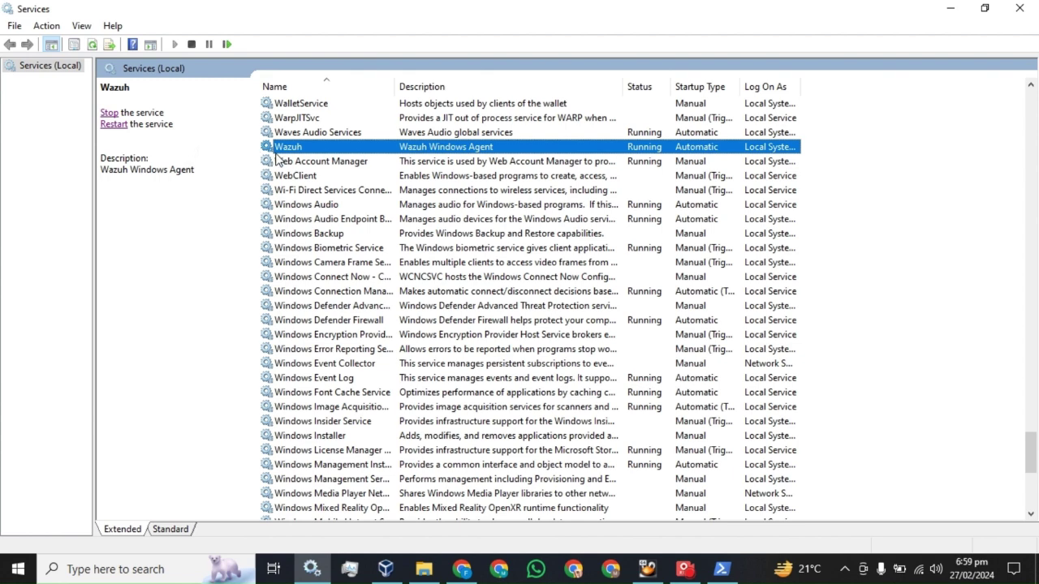
left_click(1020, 9)
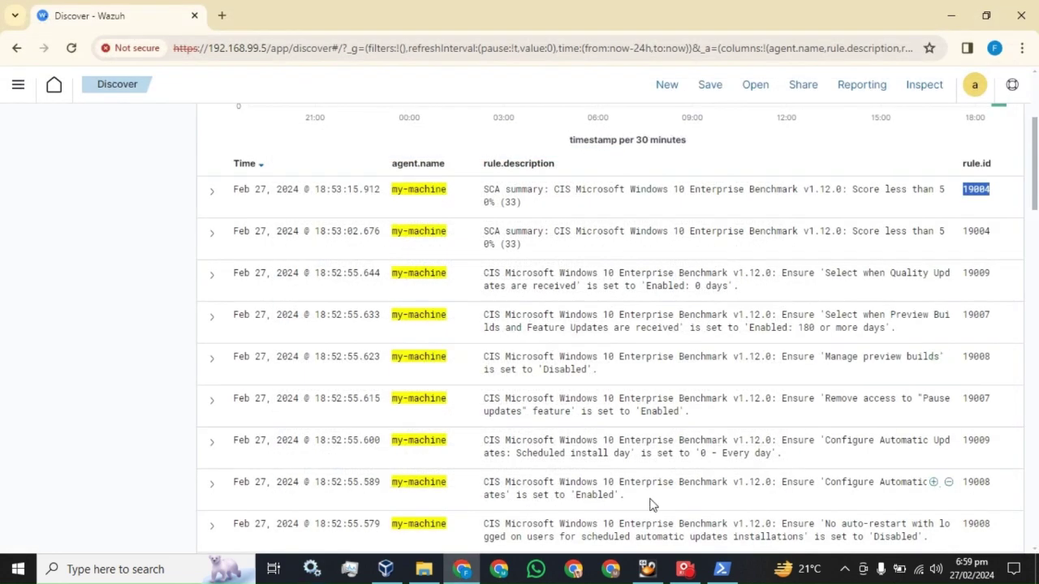
Step: Refresh the alerts, search fields for 'eventID', and add data.win.system.eventID as a table column
scroll(535, 430, "up", 3)
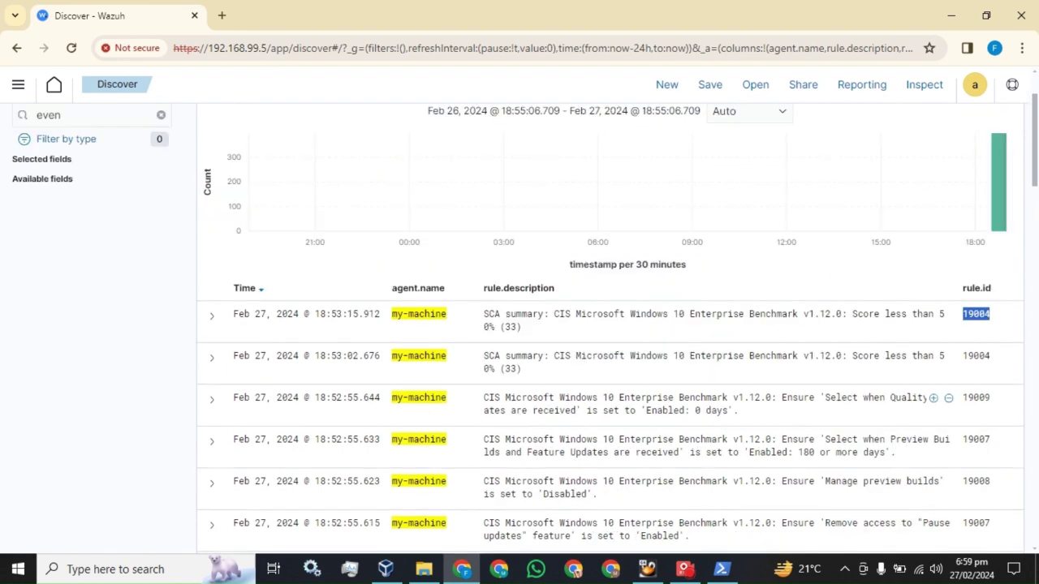
left_click(982, 128)
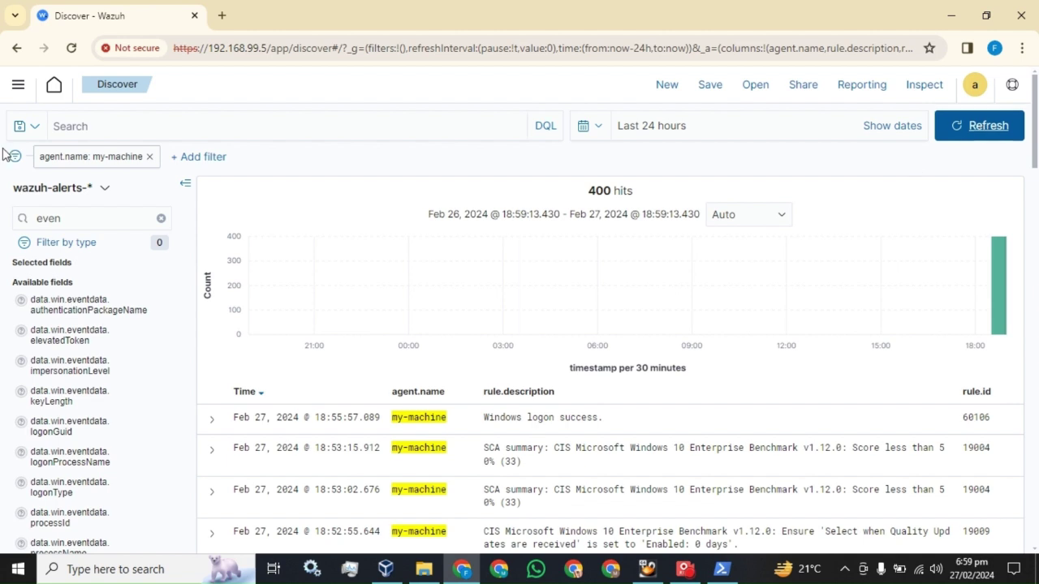
left_click(98, 219)
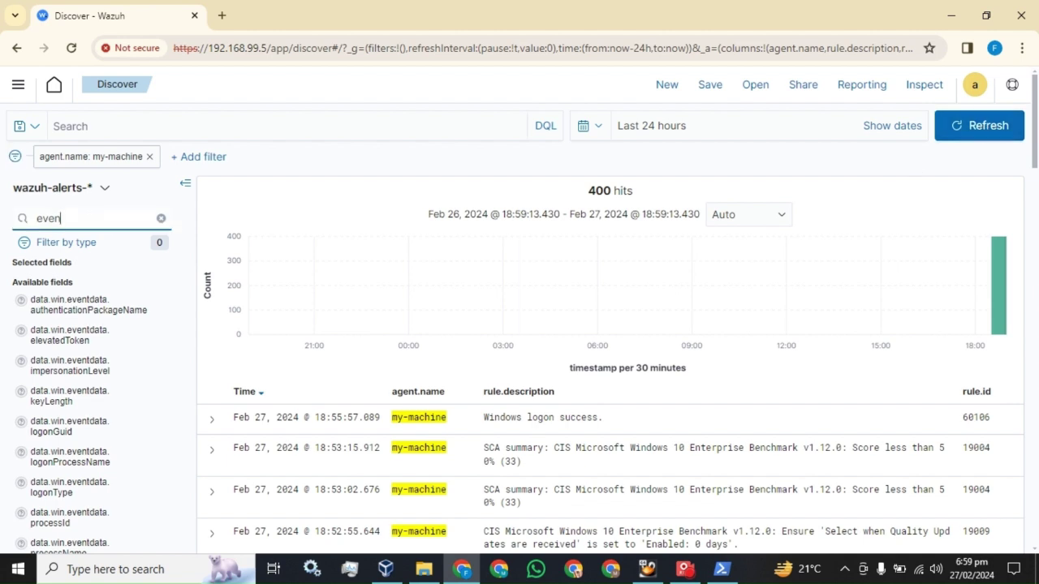
type("n")
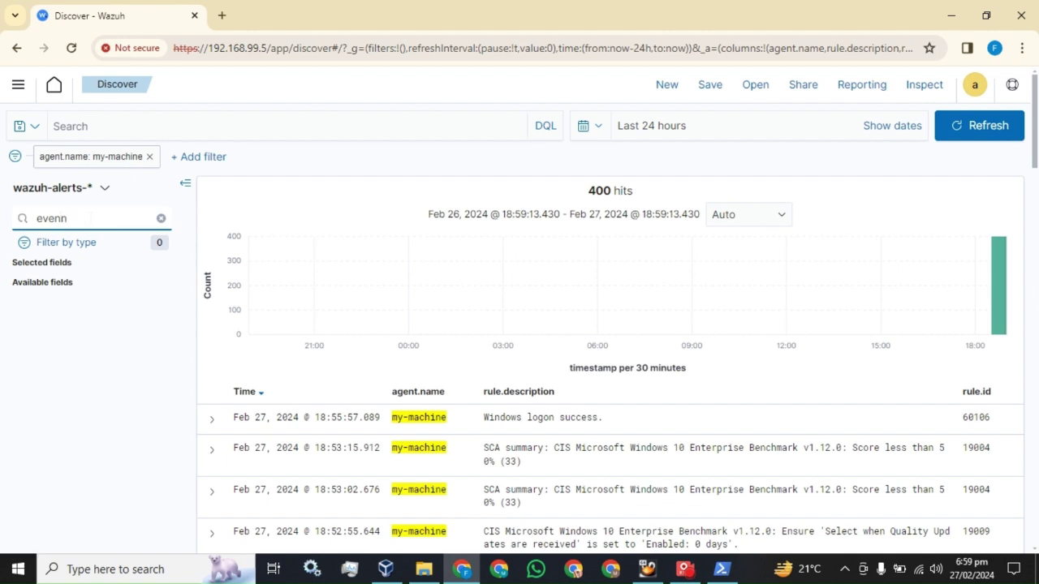
key("BackSpace")
type("t")
type(".l")
type("D")
key("BackSpace")
key("BackSpace")
key("BackSpace")
type("ID")
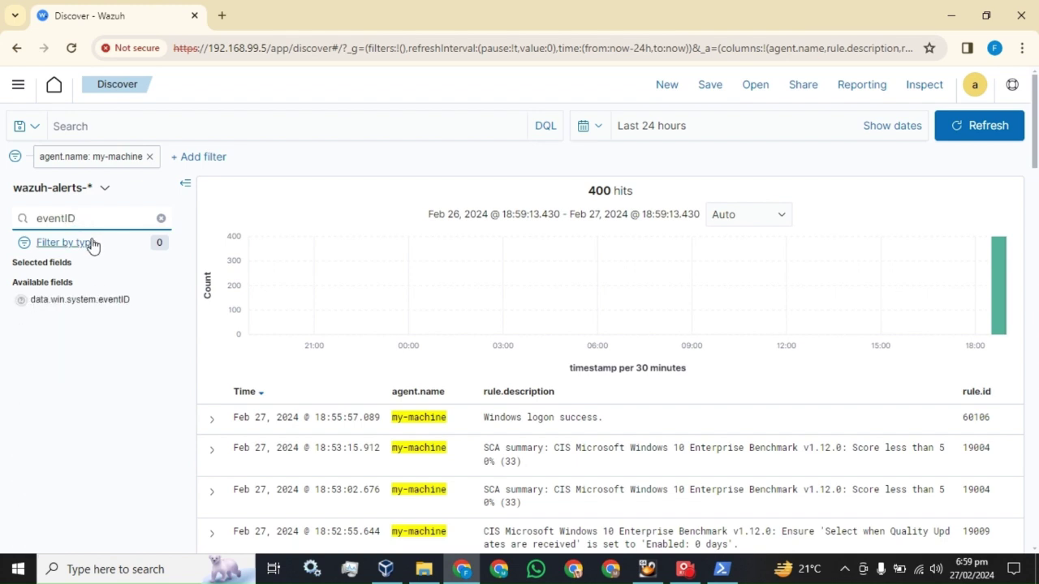
left_click(160, 302)
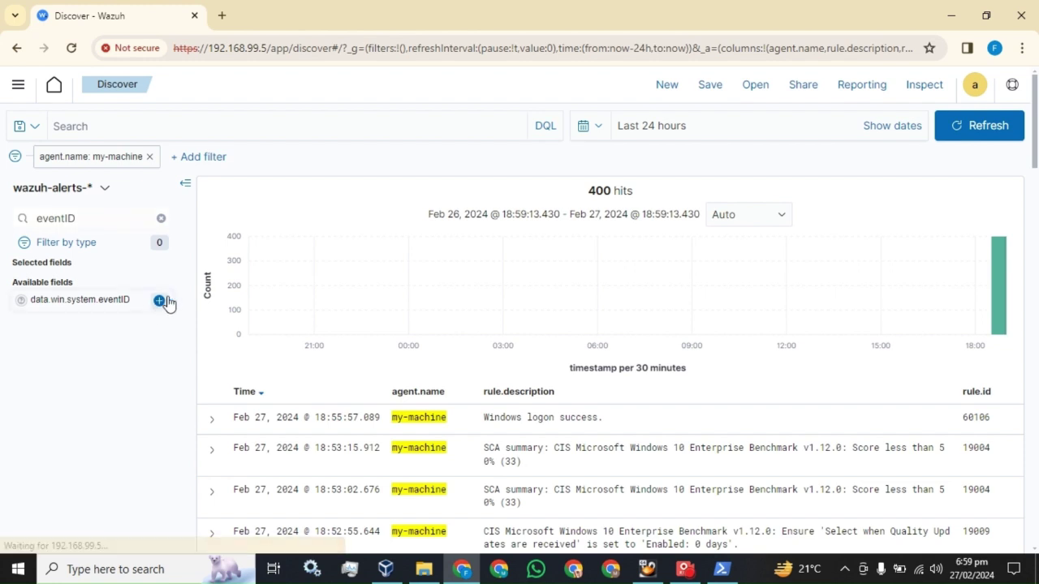
scroll(568, 365, "down", 1)
left_click_drag(913, 347, 888, 342)
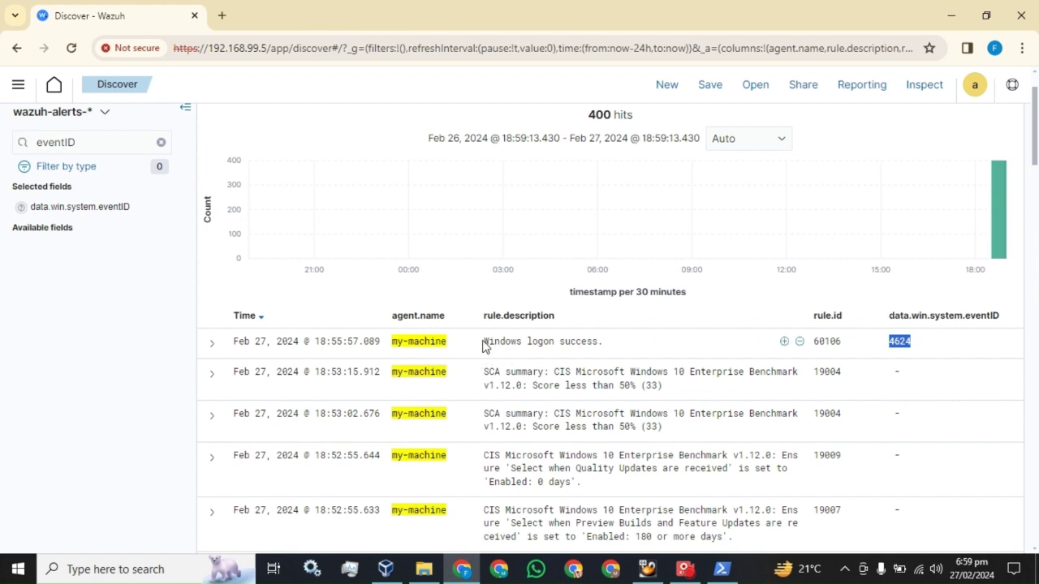
left_click_drag(483, 345, 591, 353)
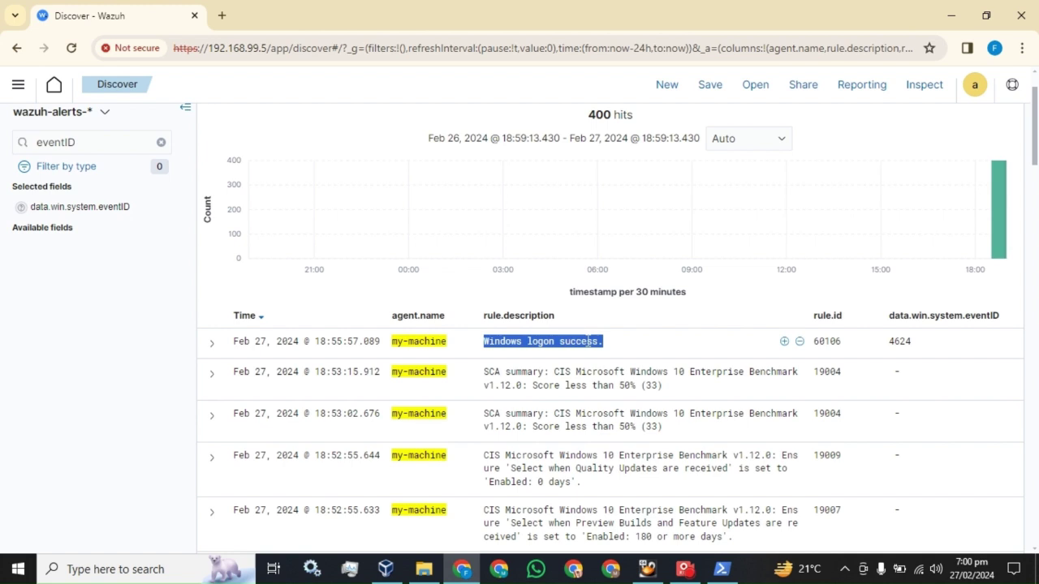
scroll(864, 234, "up", 1)
left_click(962, 125)
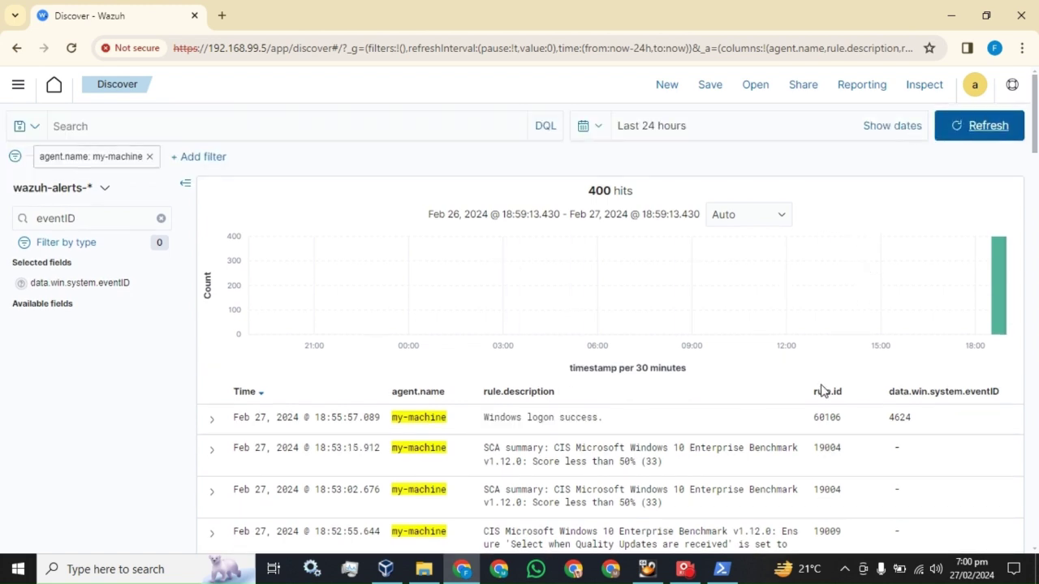
left_click_drag(843, 420, 814, 418)
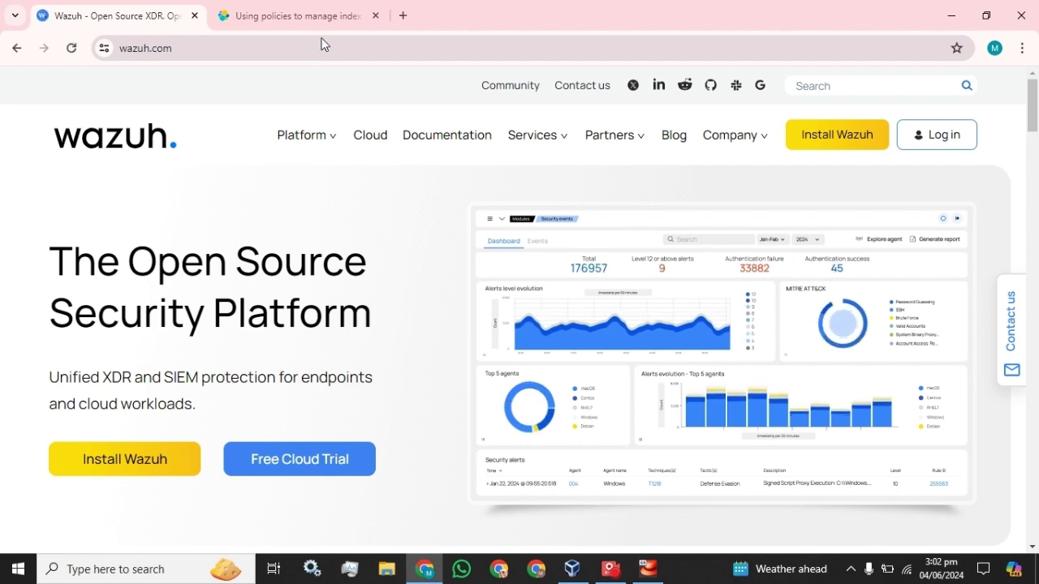
Step: Search Google for 'wazuh index management' from Chrome's address bar
left_click(322, 43)
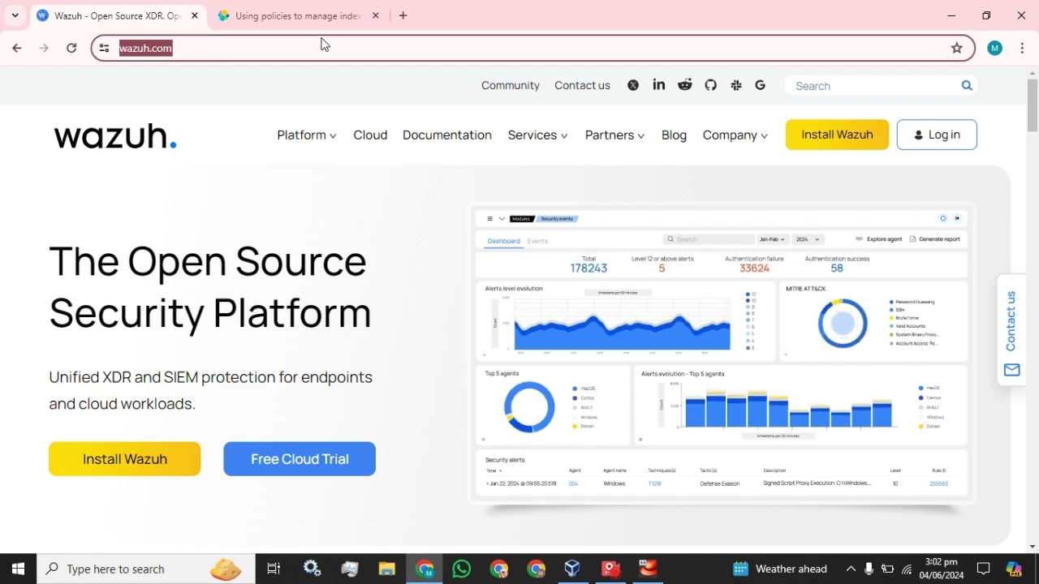
type("ww.youtube")
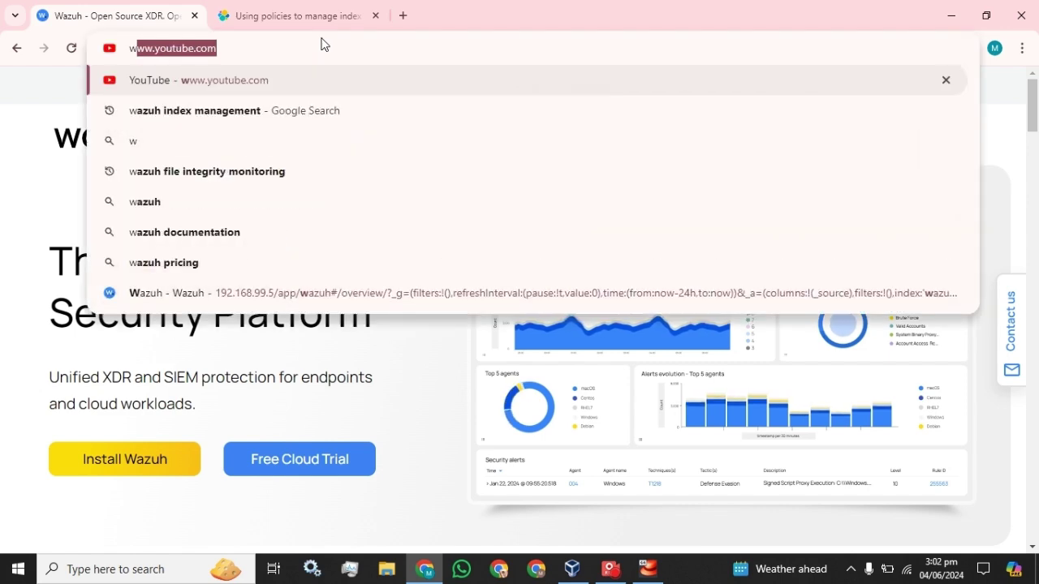
key("Down")
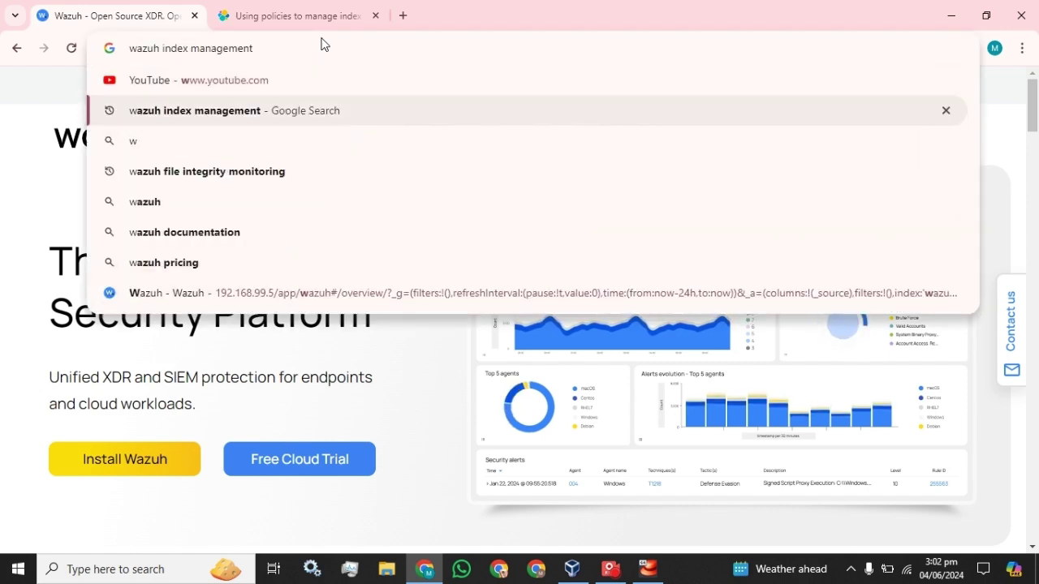
key("Return")
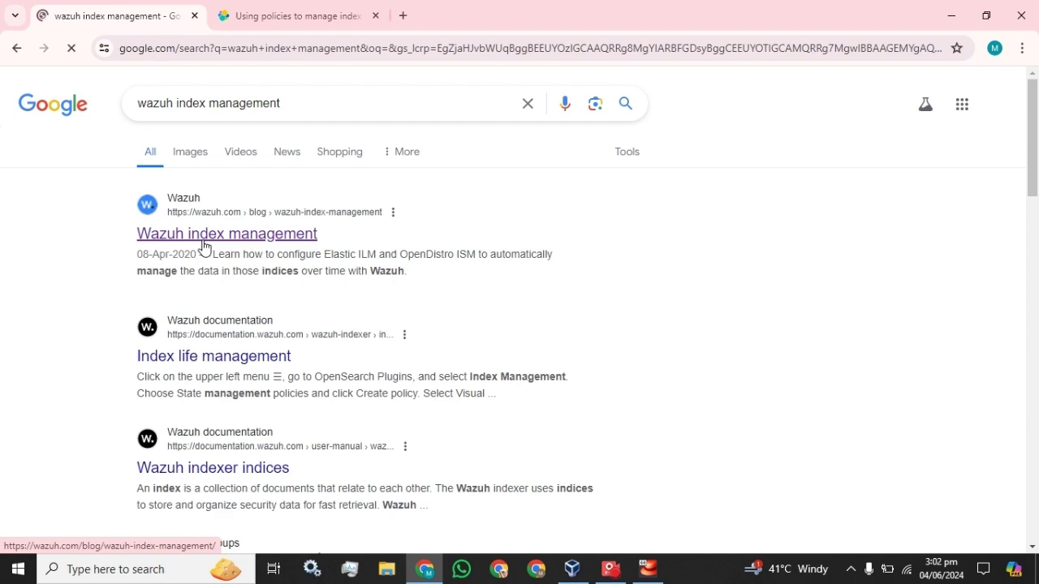
Step: Open the wazuh.com 'Wazuh index management' blog post and scroll to its Create a policy section
left_click(202, 244)
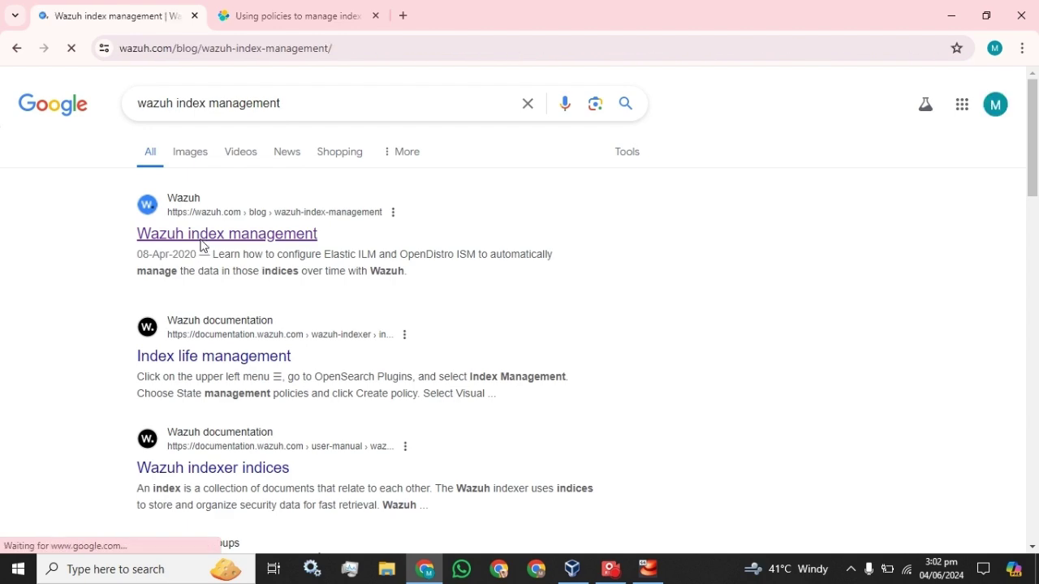
scroll(200, 240, "down", 6)
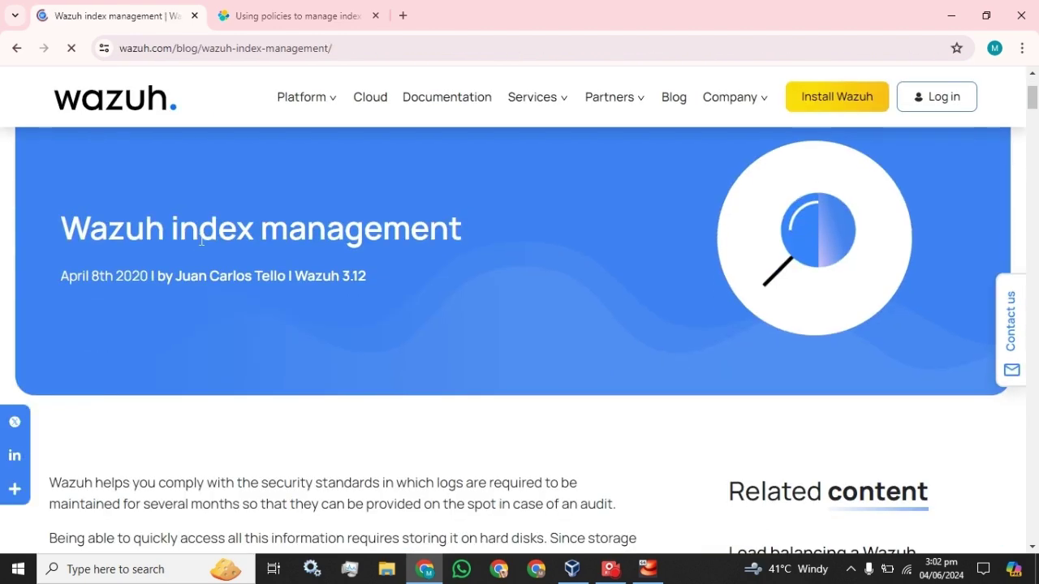
scroll(203, 245, "down", 2)
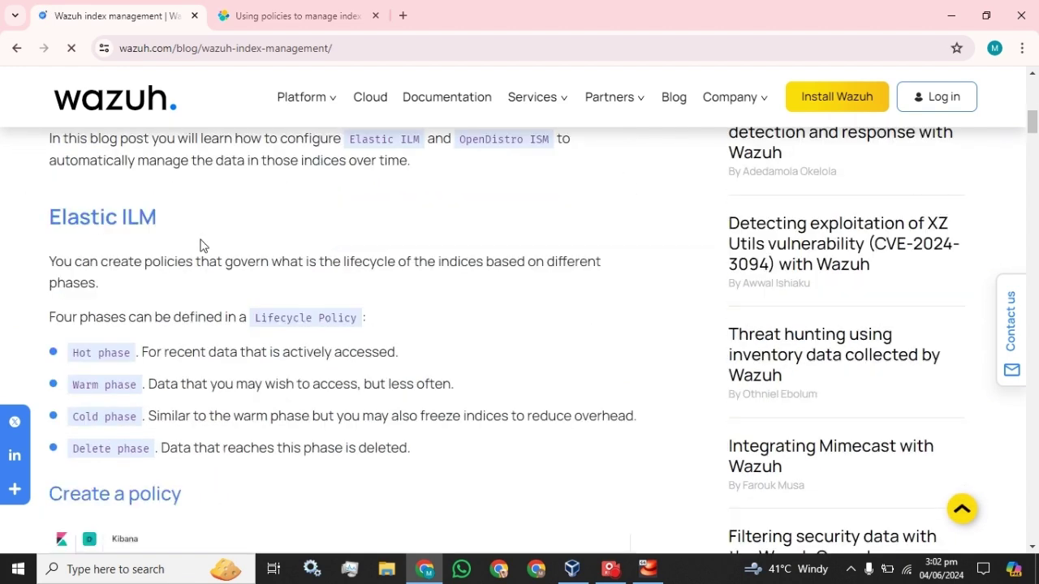
scroll(202, 245, "down", 1)
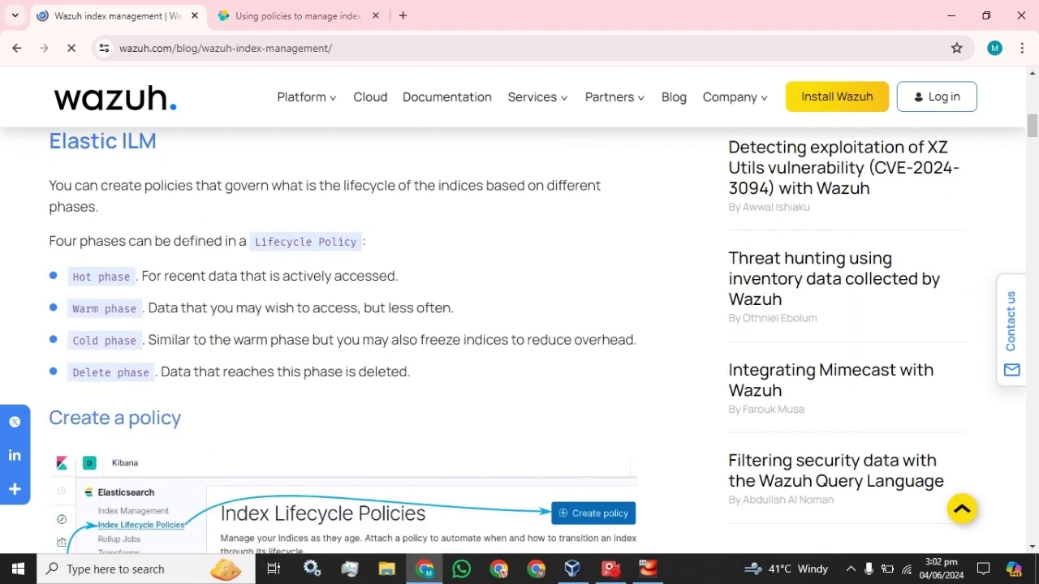
scroll(155, 241, "down", 3)
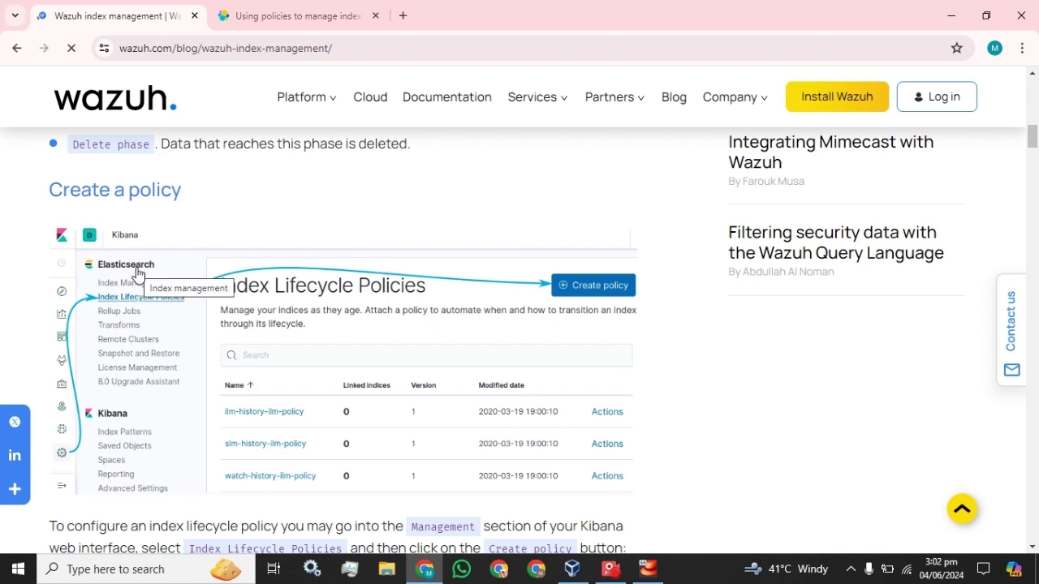
left_click(402, 16)
type("ht")
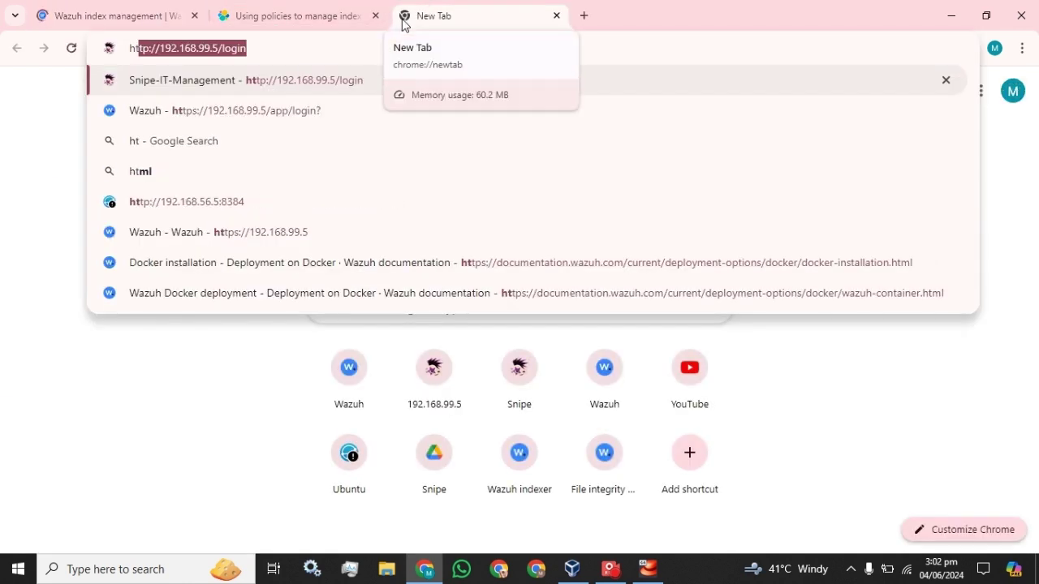
type("tps:")
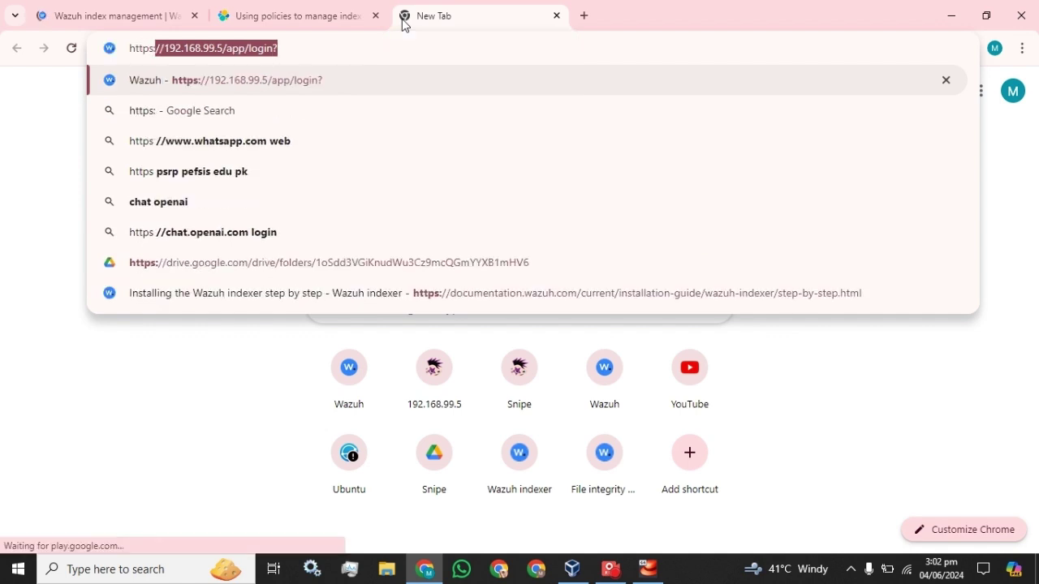
key("Return")
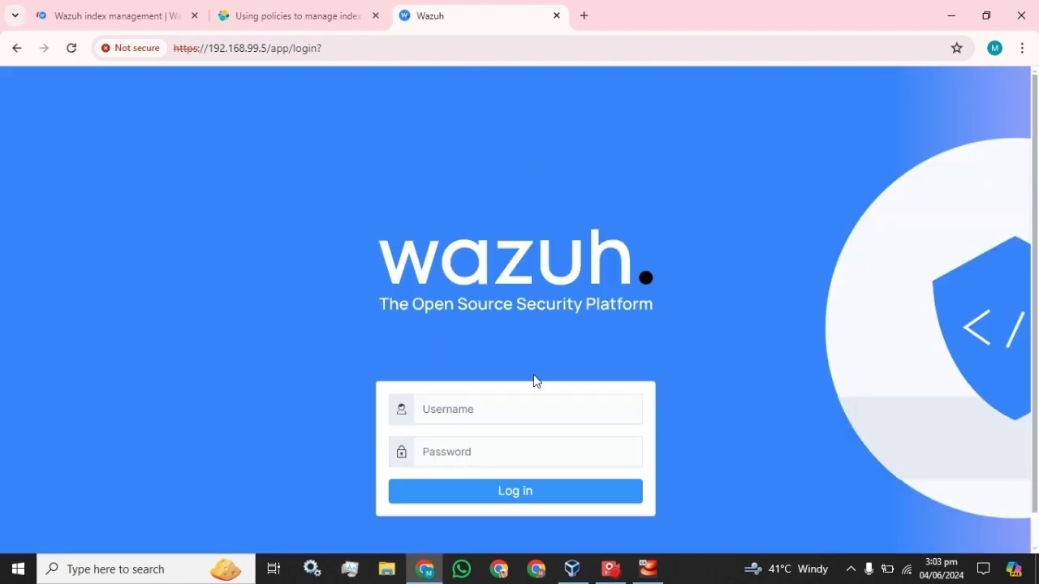
Step: Log in as admin with the account password and dismiss Chrome's password-breach warning
left_click(476, 410)
type("admin")
key("Tab")
type("admin")
key("Return")
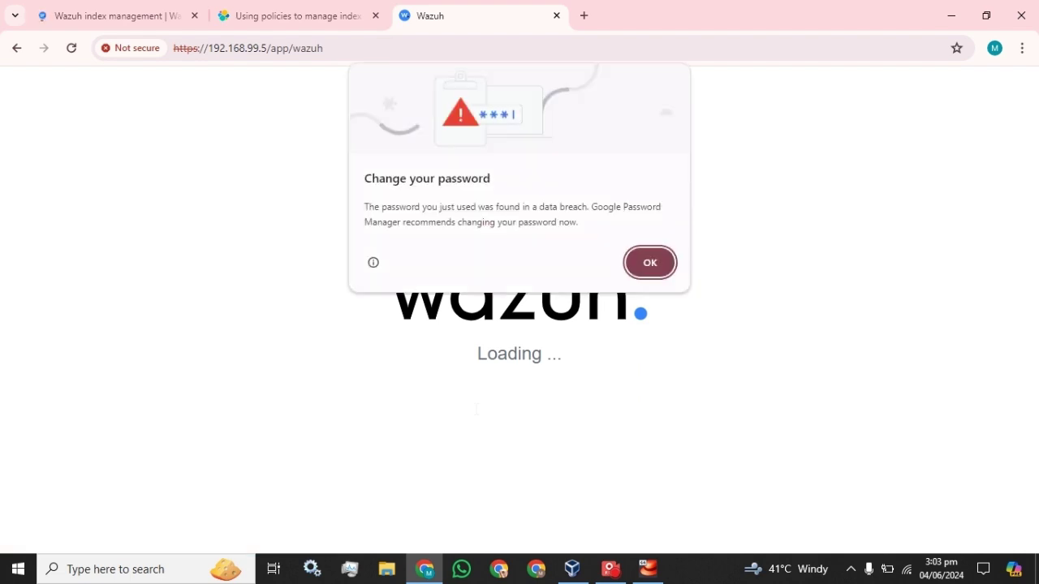
left_click(647, 273)
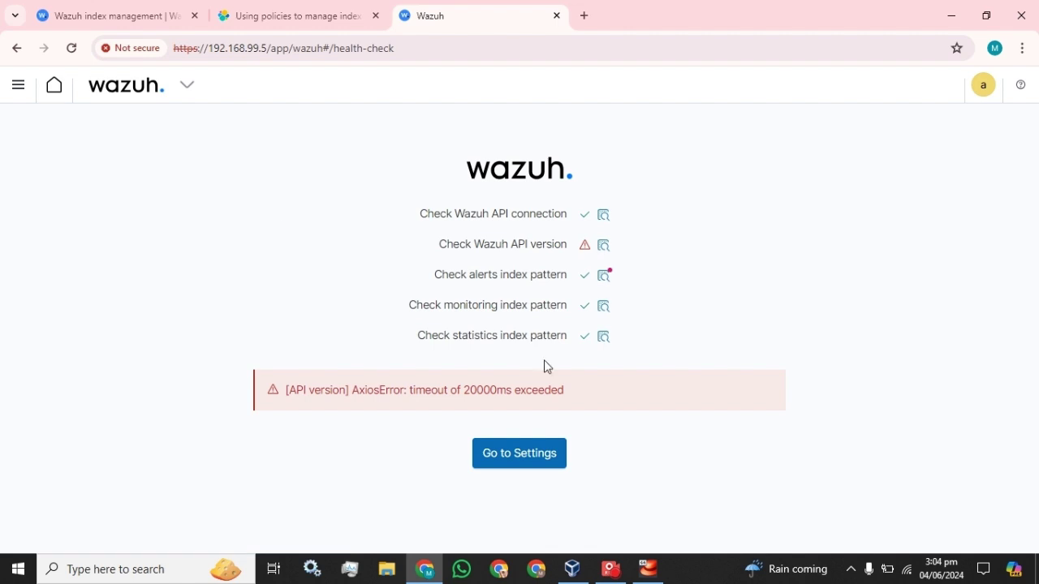
Step: Reload after the API version timeout, then choose Refresh on the 'Something went wrong' page
left_click(72, 49)
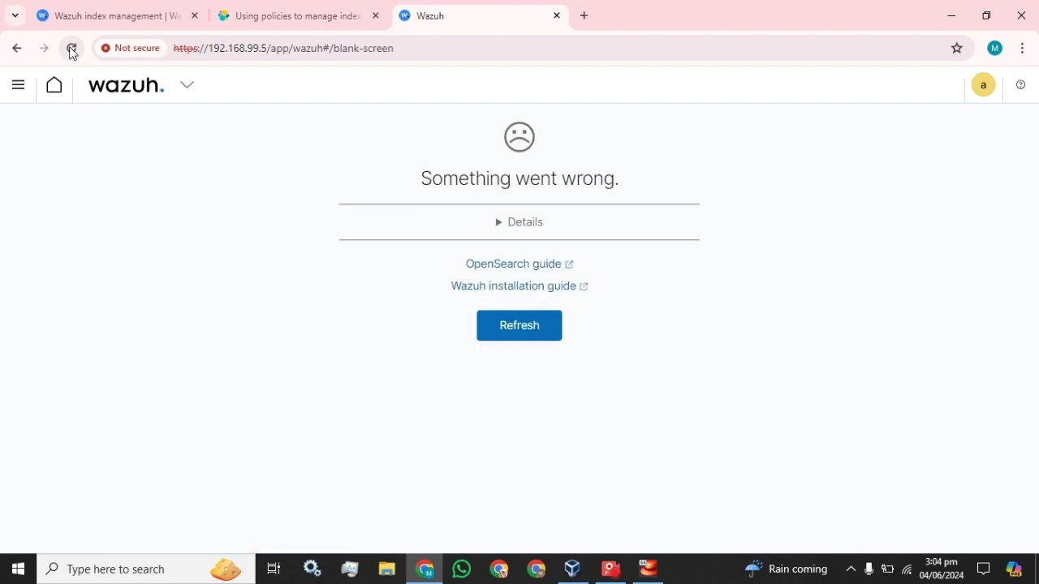
left_click(535, 334)
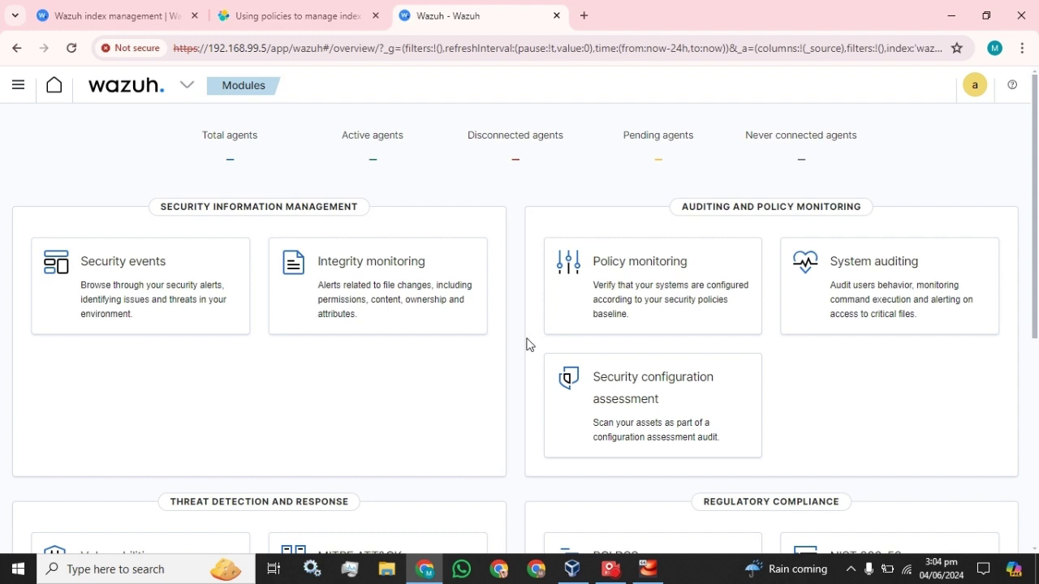
Step: Go through the main menu to OpenSearch Plugins > Index Management
left_click(10, 89)
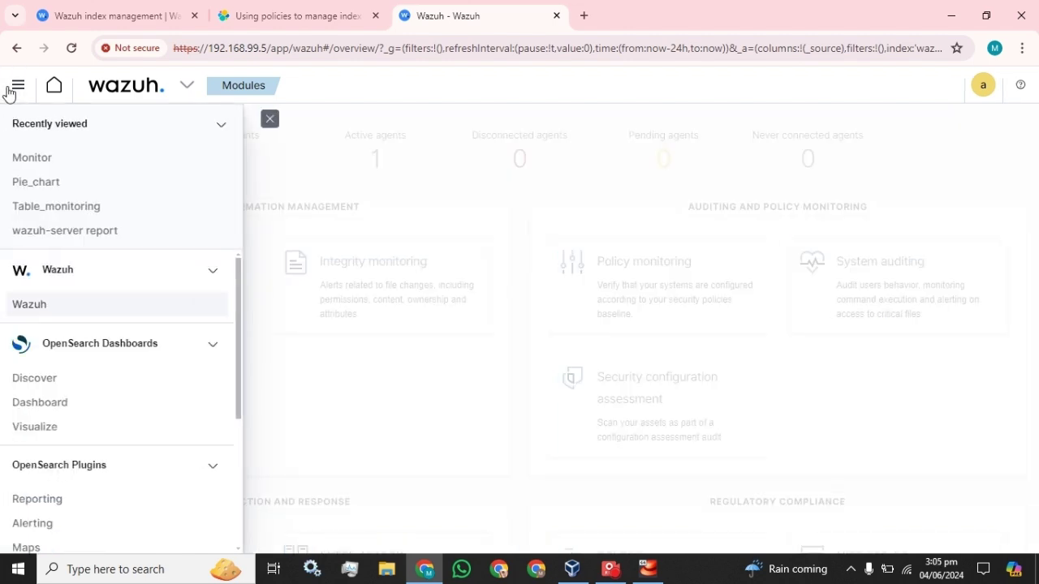
left_click(270, 120)
left_click(18, 89)
scroll(47, 268, "down", 3)
scroll(48, 284, "down", 1)
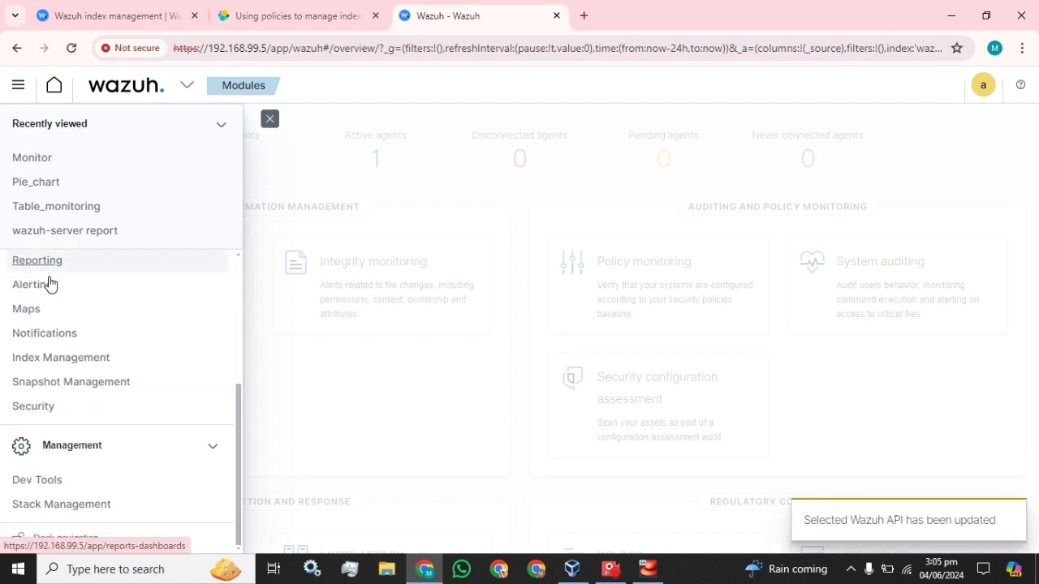
left_click(61, 358)
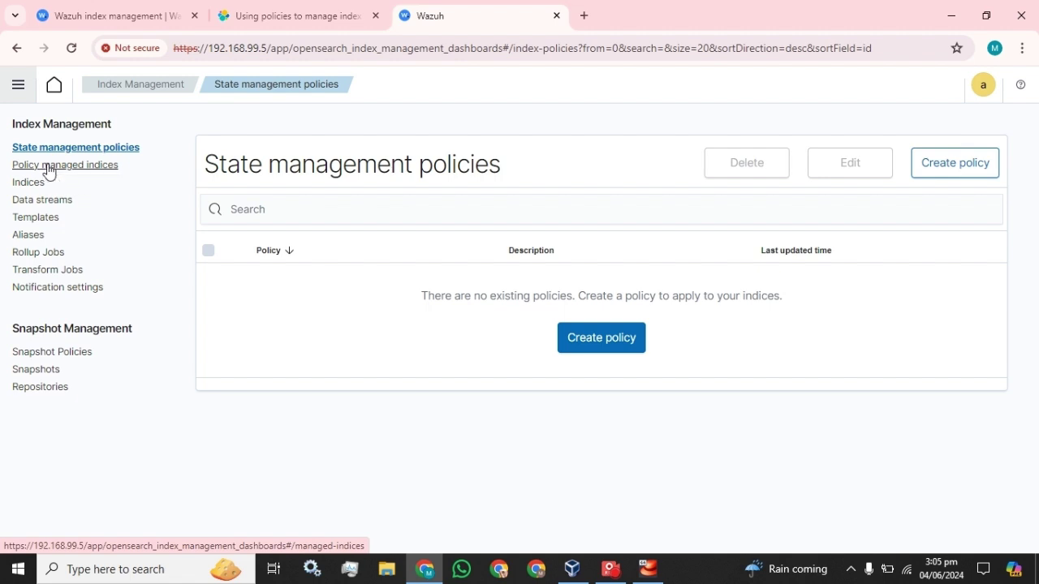
Step: Check Policy managed indices, then list all 11 indices and tick wazuh-alerts-4.x-2024.05.30
left_click(49, 169)
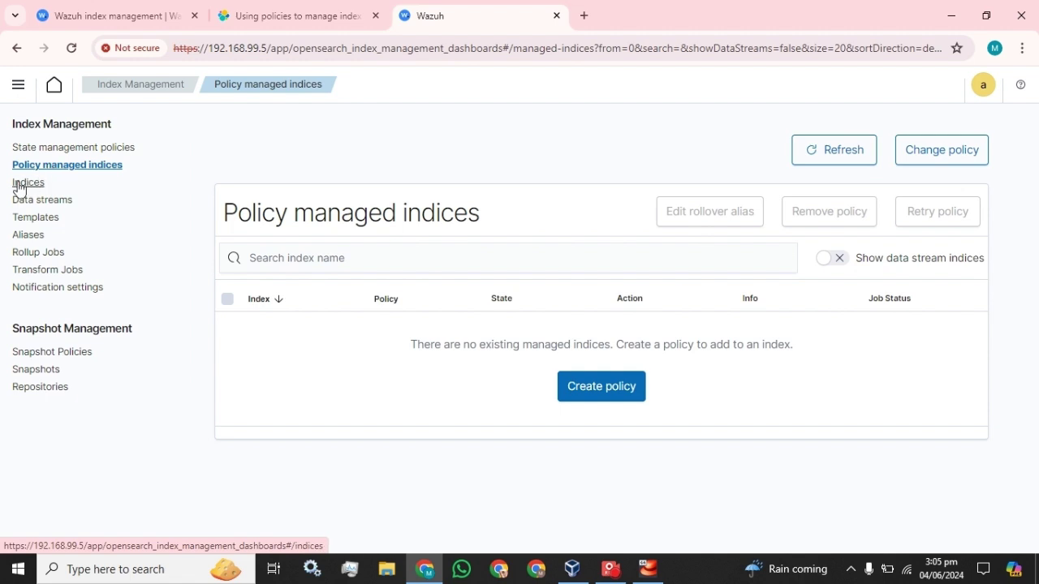
left_click(21, 187)
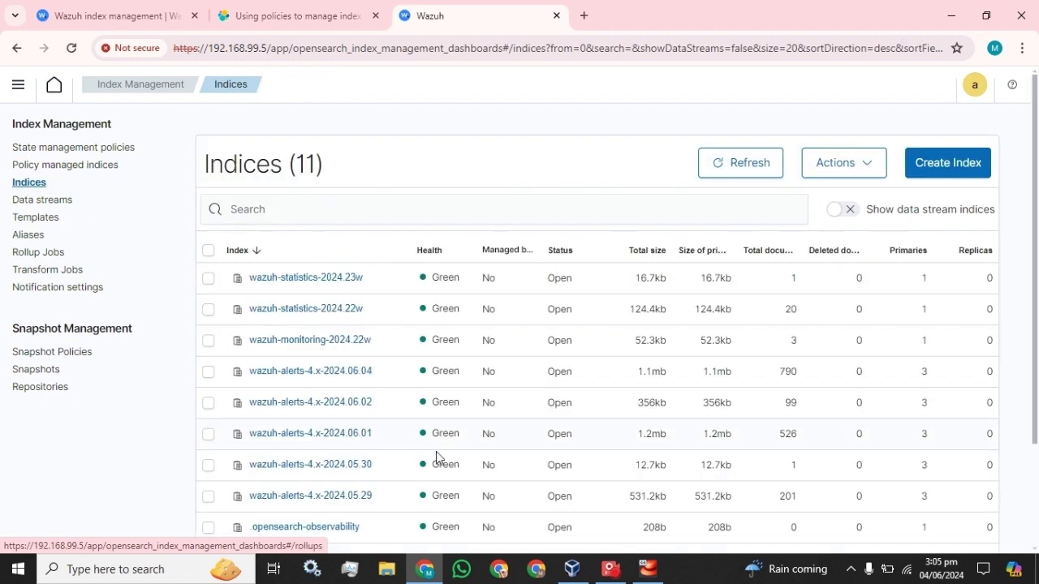
scroll(387, 428, "down", 3)
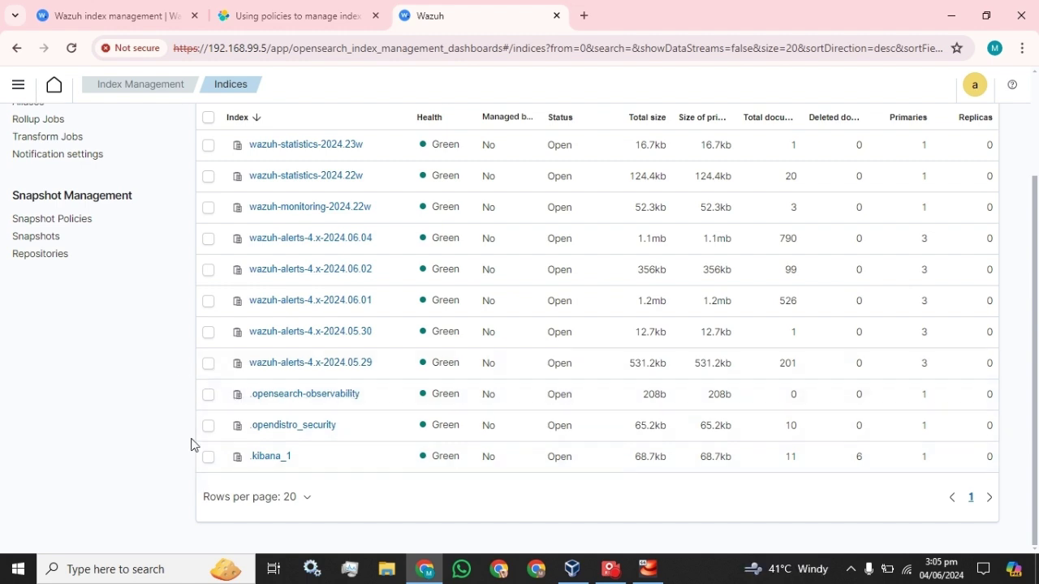
scroll(217, 496, "up", 2)
scroll(217, 496, "down", 2)
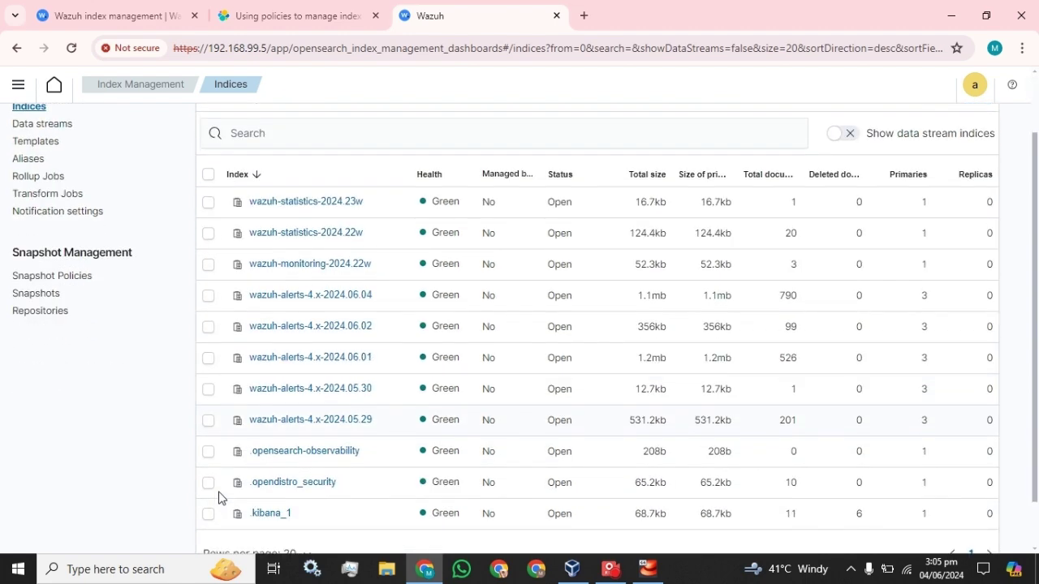
left_click(208, 390)
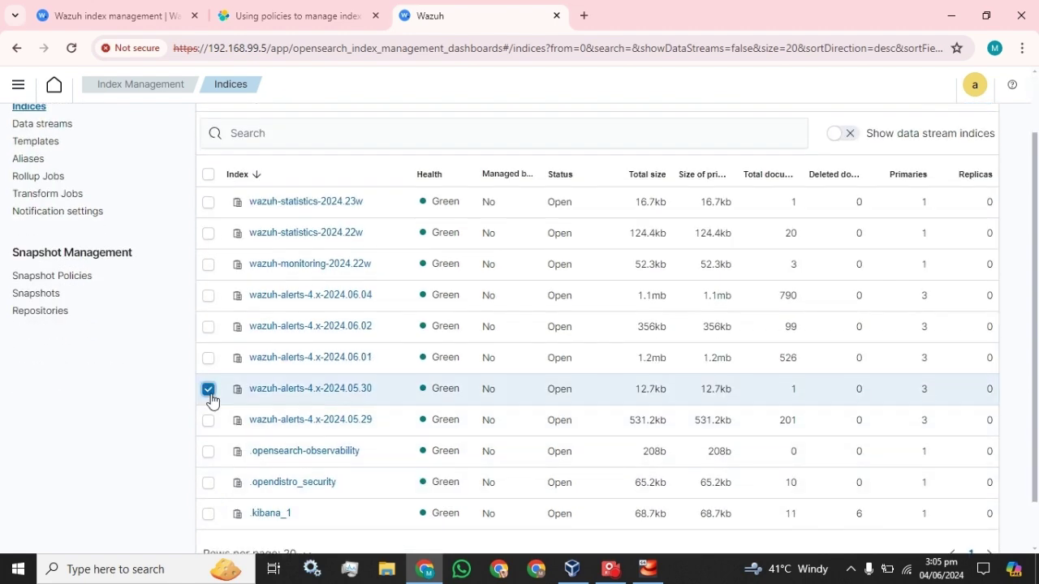
scroll(229, 388, "up", 2)
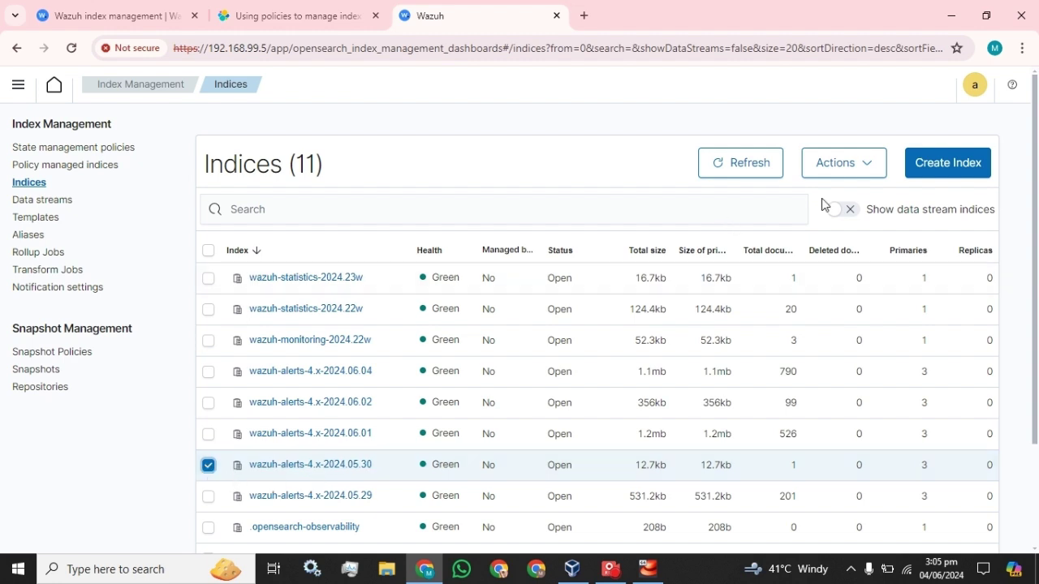
left_click(849, 168)
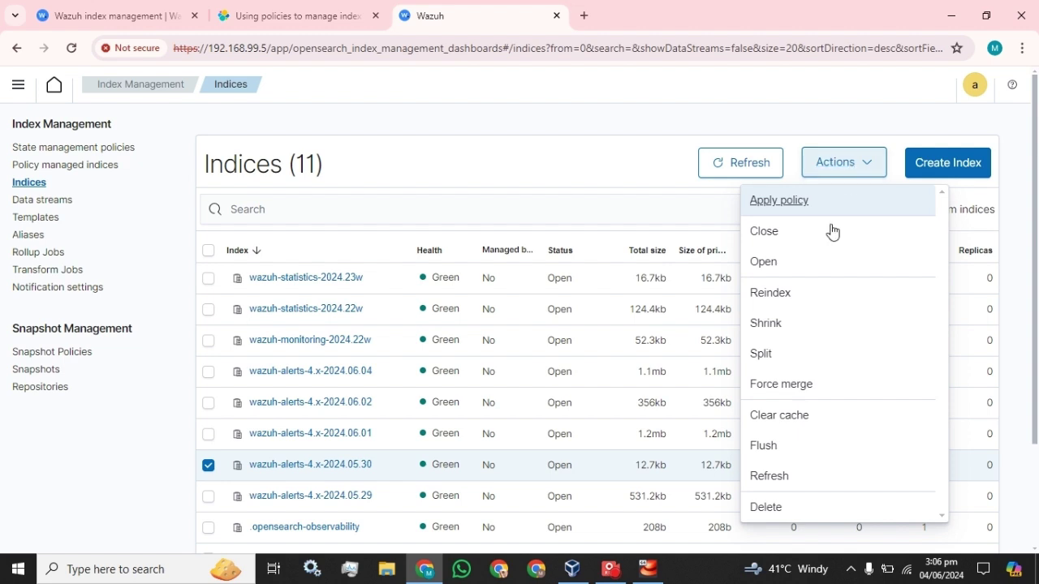
left_click(767, 508)
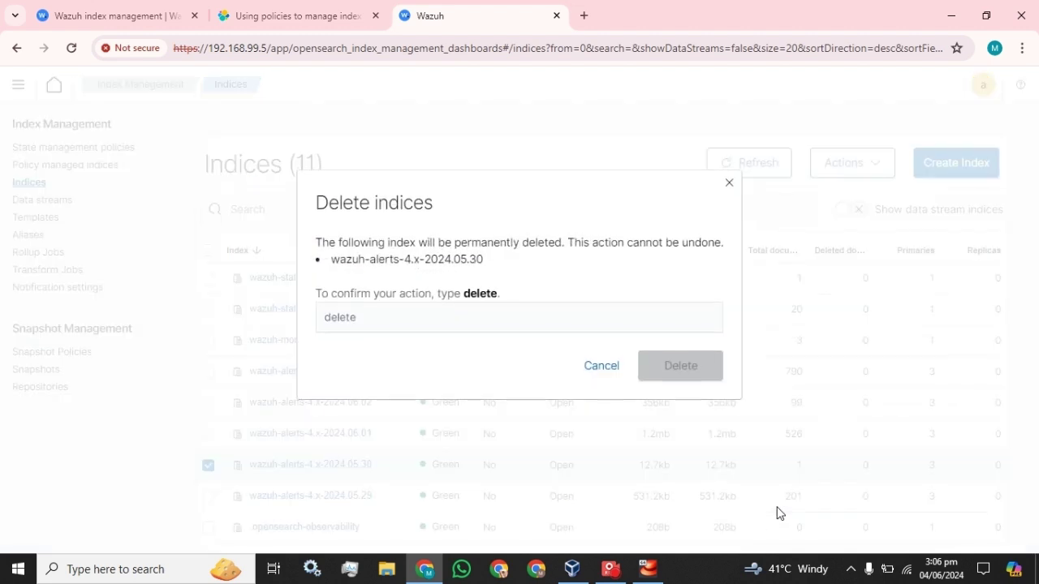
double_click(479, 294)
left_click(445, 313)
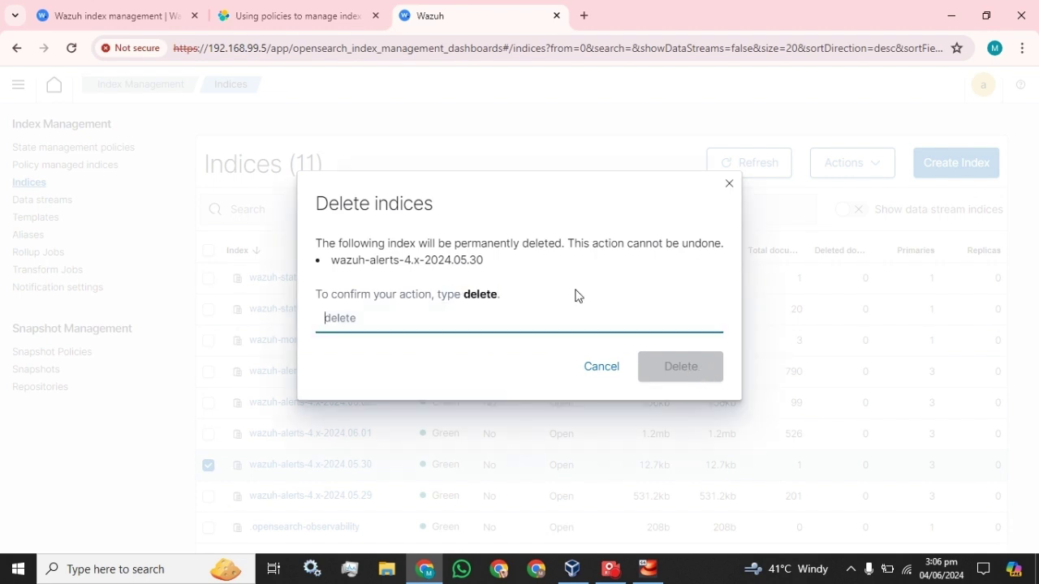
left_click_drag(492, 294, 463, 295)
key("ctrl+c")
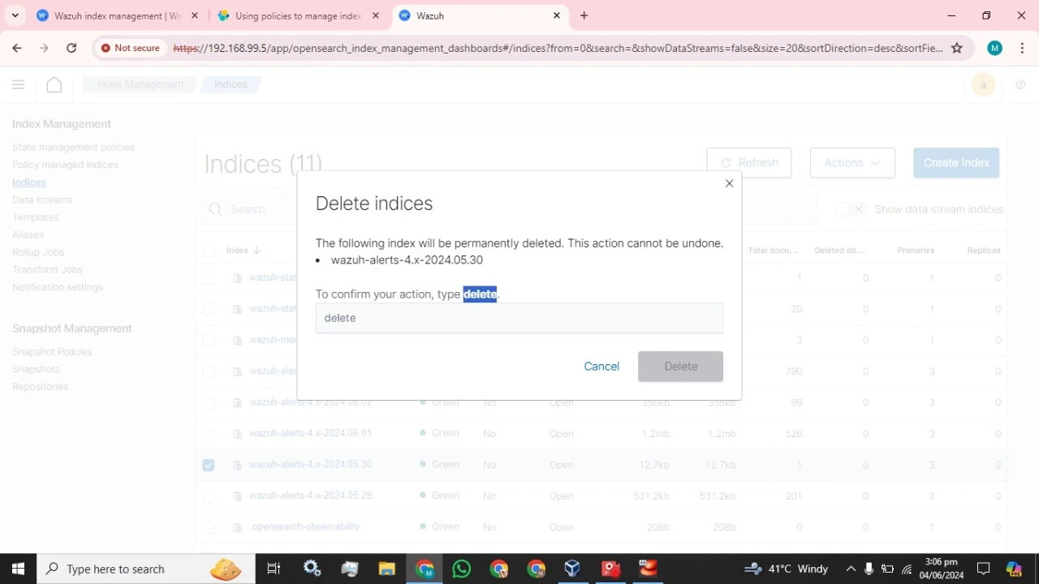
left_click(455, 318)
key("ctrl+v")
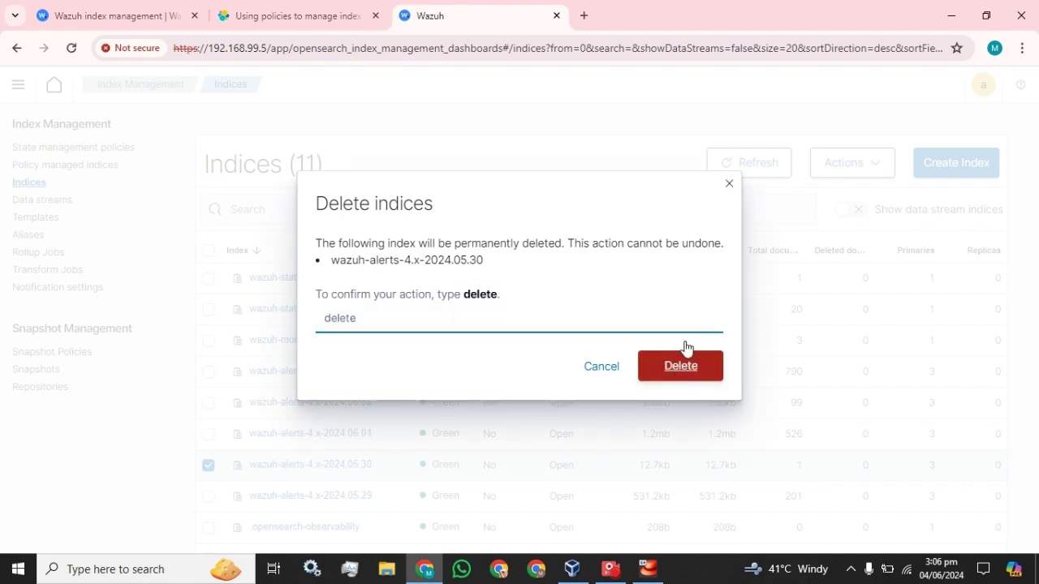
left_click(729, 185)
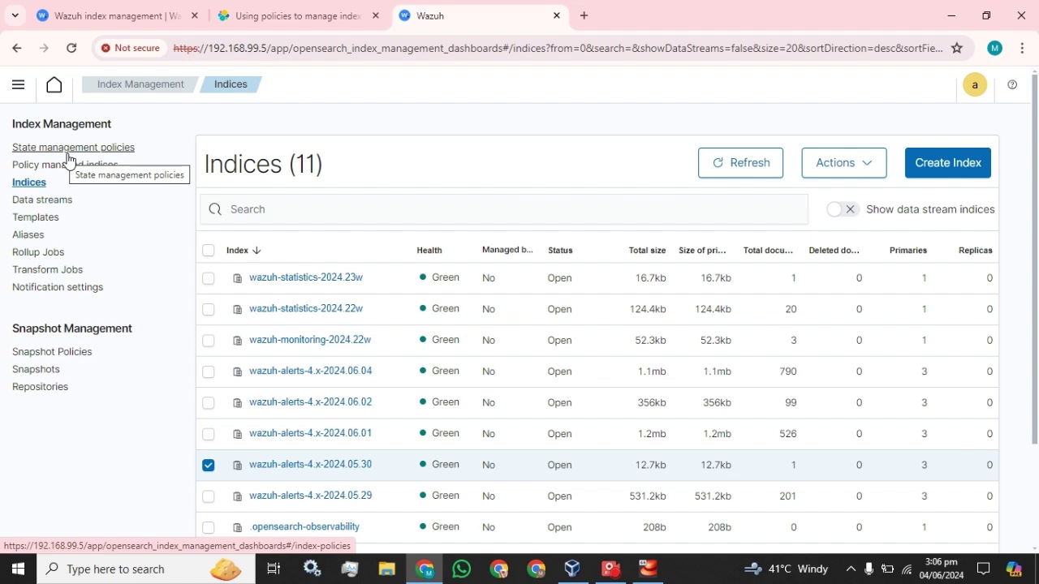
Step: Start a new policy in the visual editor from the State management policies page
left_click(68, 155)
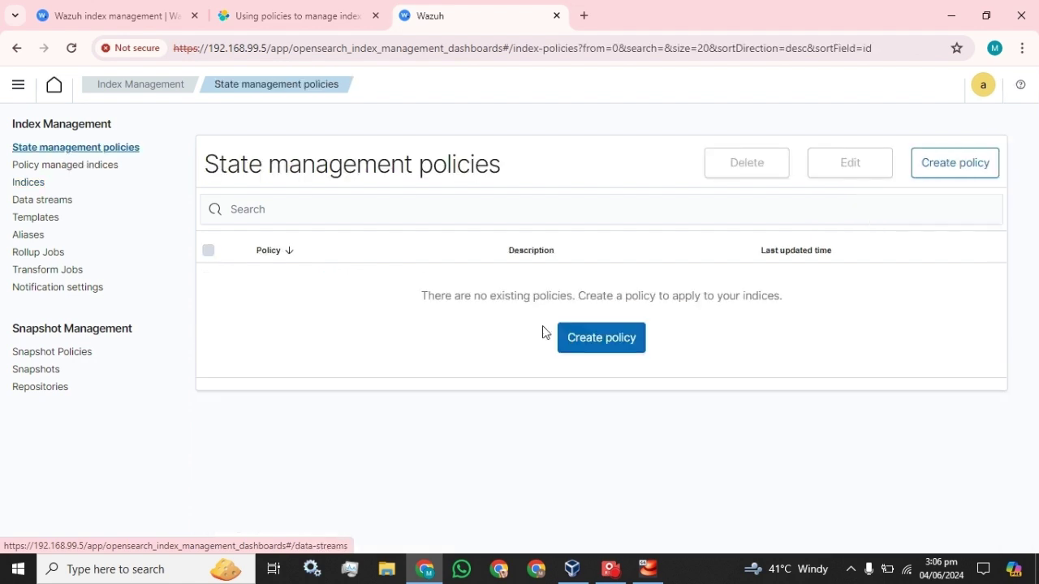
left_click(605, 343)
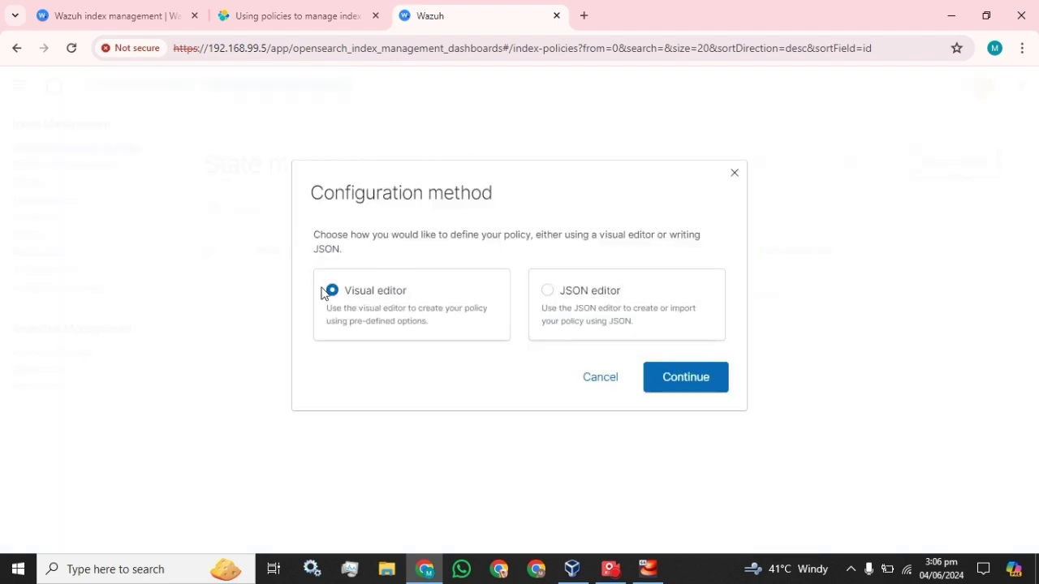
left_click(672, 378)
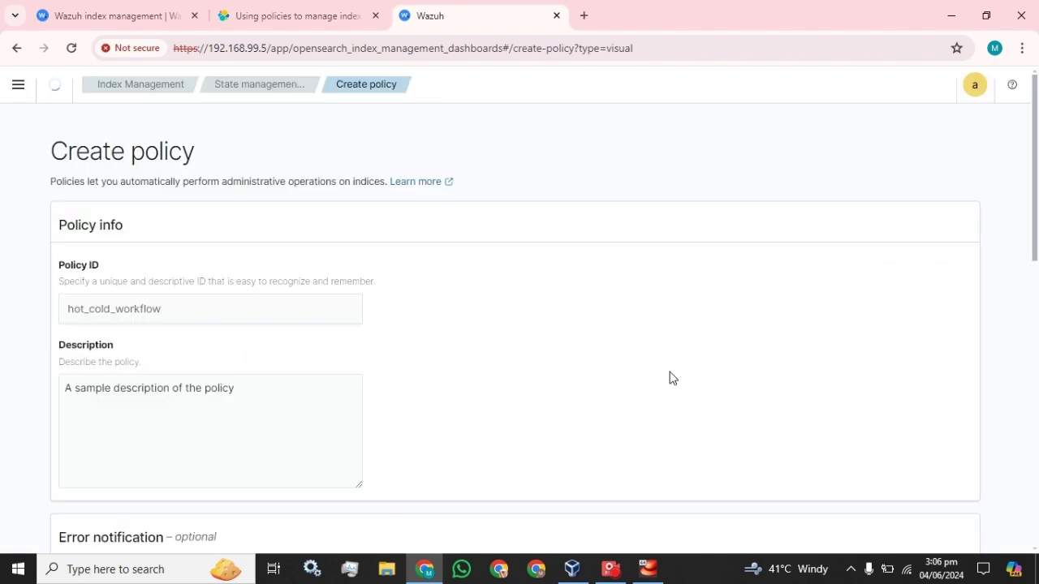
scroll(379, 335, "down", 4)
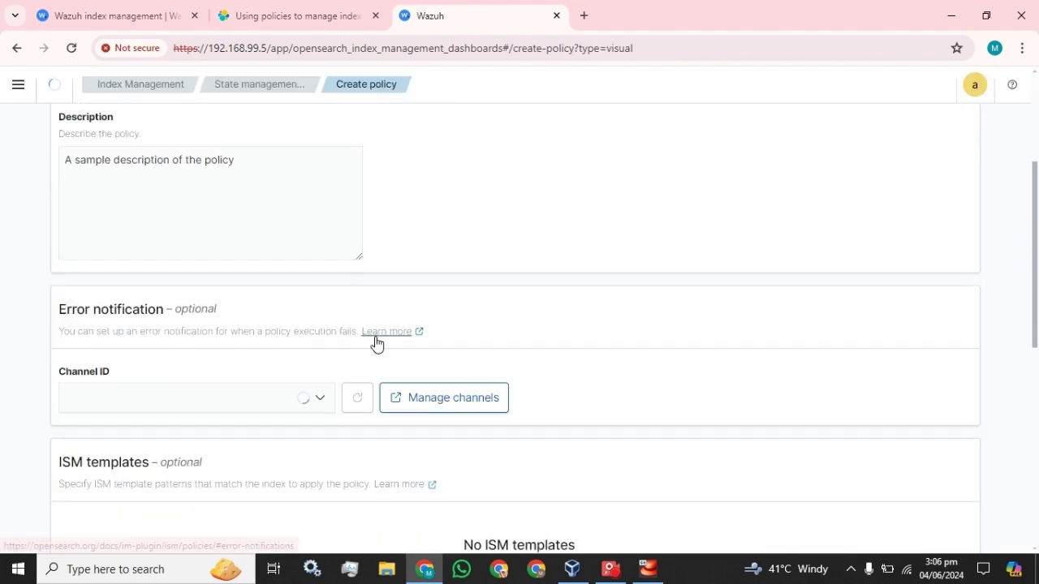
scroll(280, 354, "up", 5)
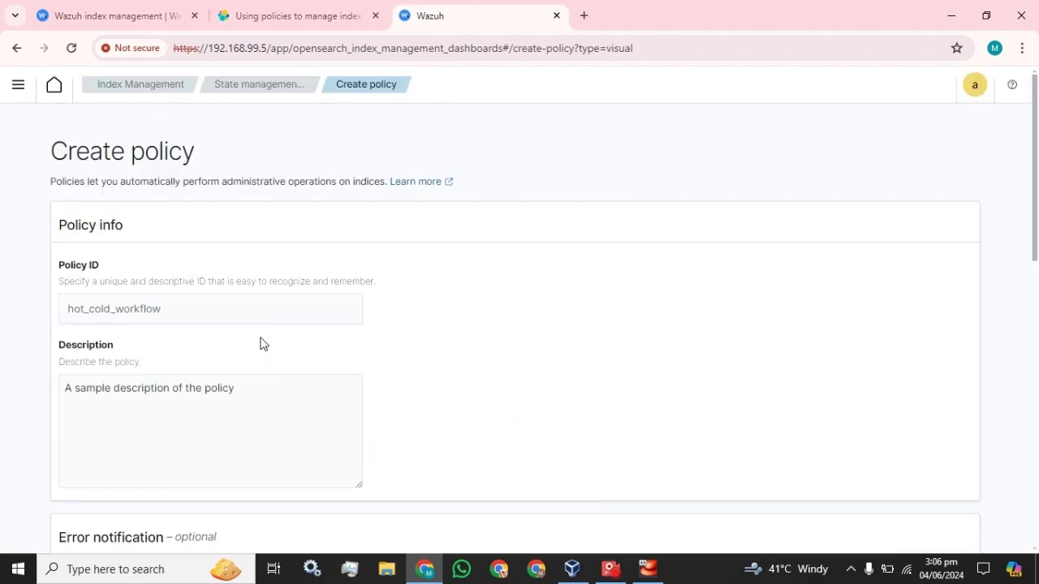
Step: Enter Policy_01 as the policy ID and copy it into the description
left_click(68, 308)
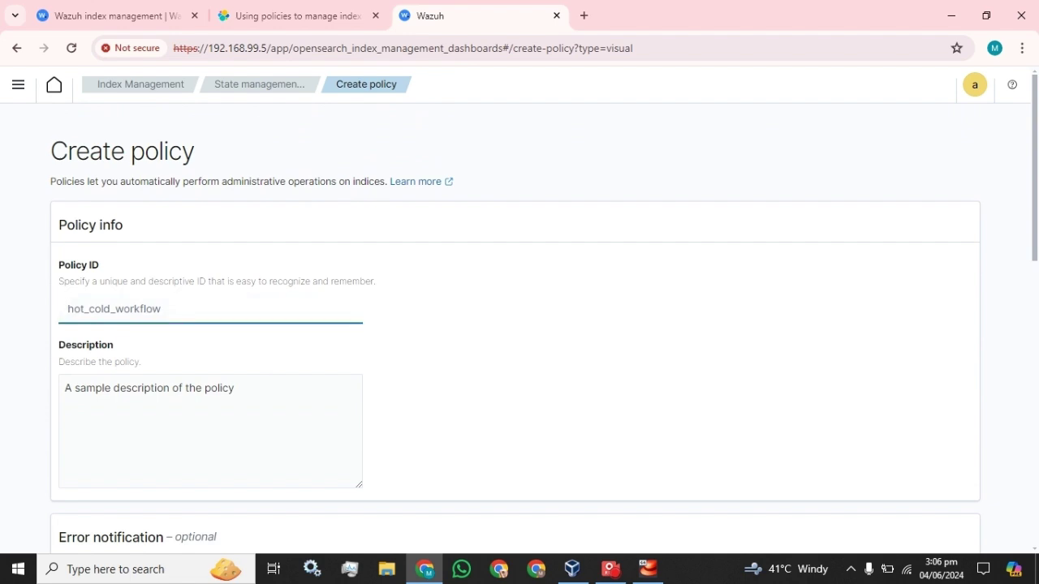
type("Policy")
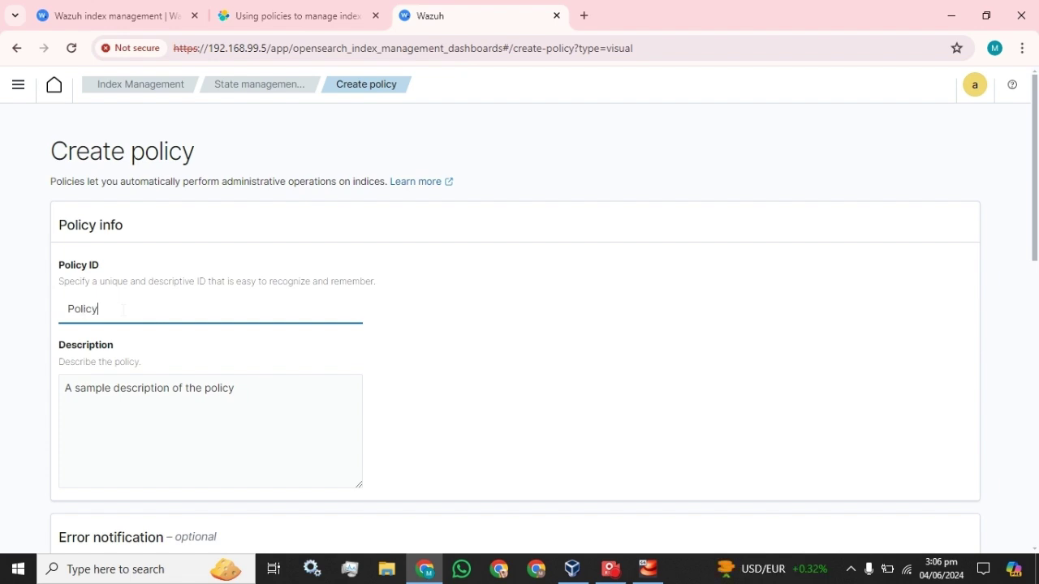
type("_01")
key("ctrl+a")
key("ctrl+c")
left_click(112, 388)
key("ctrl+v")
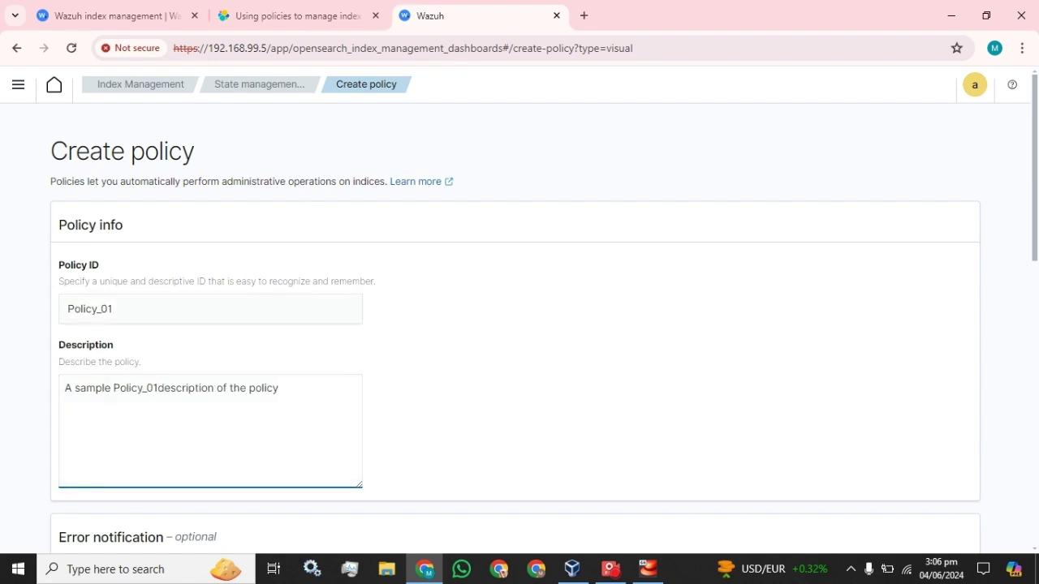
key("ctrl+a")
key("ctrl+v")
Step: Look over the initial state choices further down the draft form
scroll(146, 366, "down", 5)
scroll(147, 370, "down", 4)
scroll(145, 370, "down", 1)
left_click(195, 292)
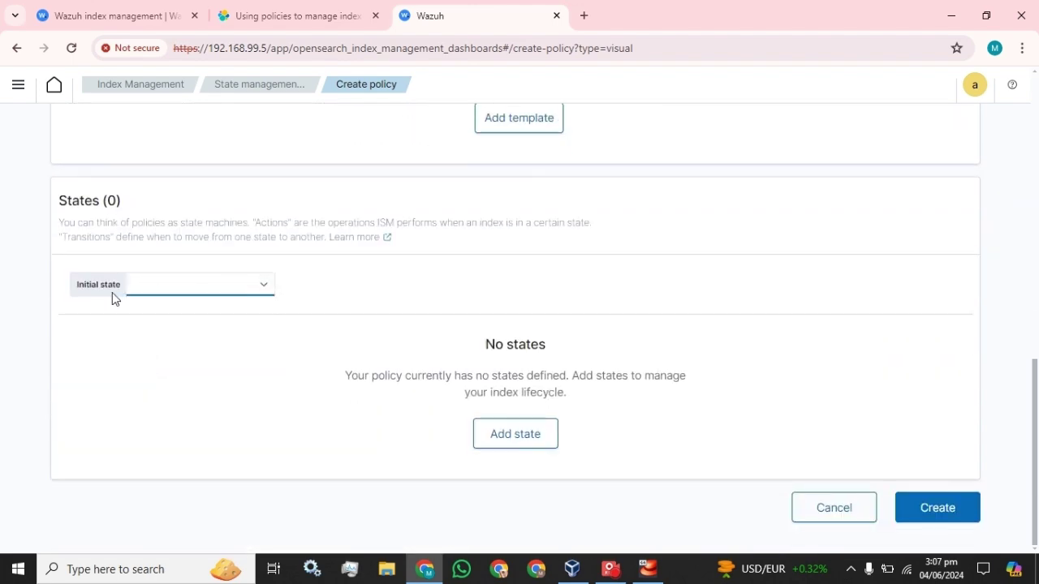
left_click(195, 285)
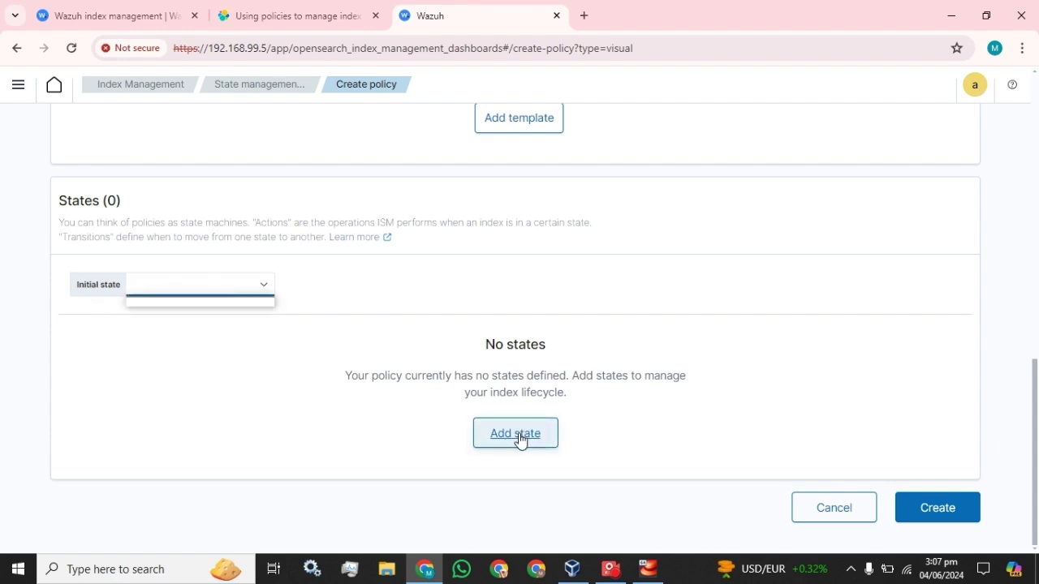
scroll(425, 373, "up", 3)
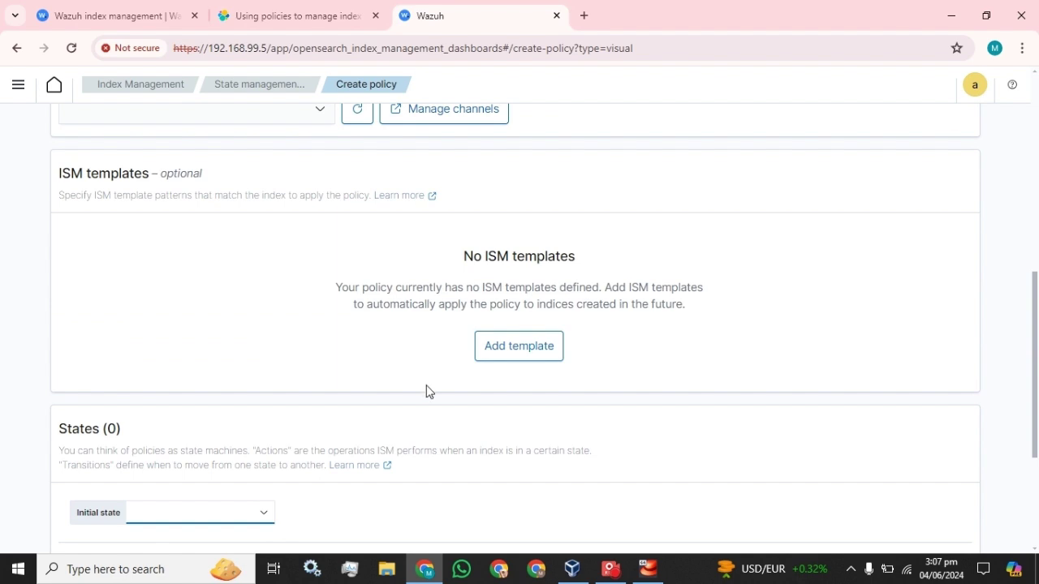
left_click_drag(335, 288, 612, 288)
left_click(612, 288)
scroll(348, 259, "up", 3)
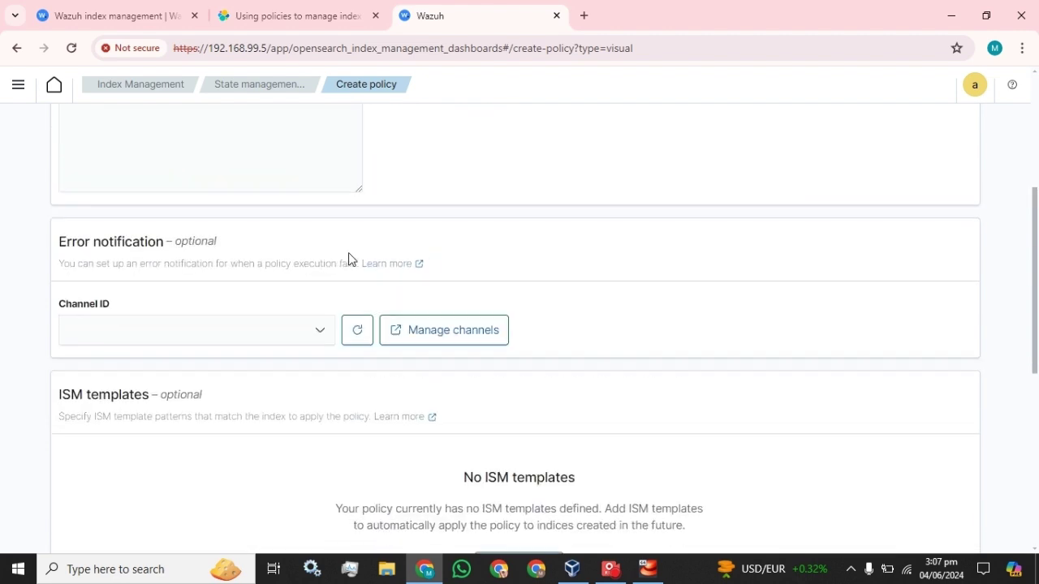
scroll(487, 349, "down", 3)
Step: Add an ISM template row, then cancel and discard the trial Policy_01 draft
left_click(508, 361)
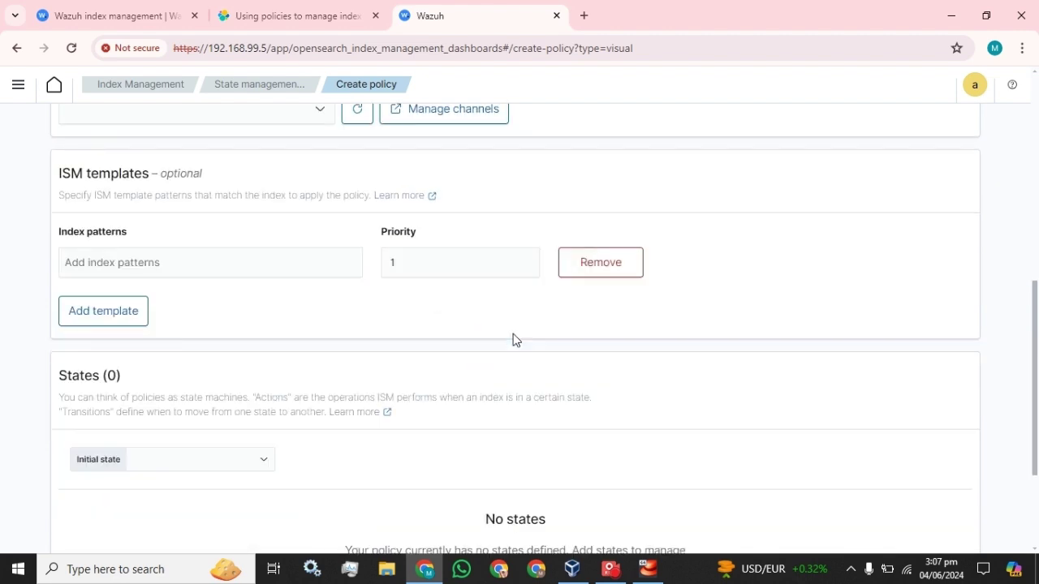
left_click(226, 258)
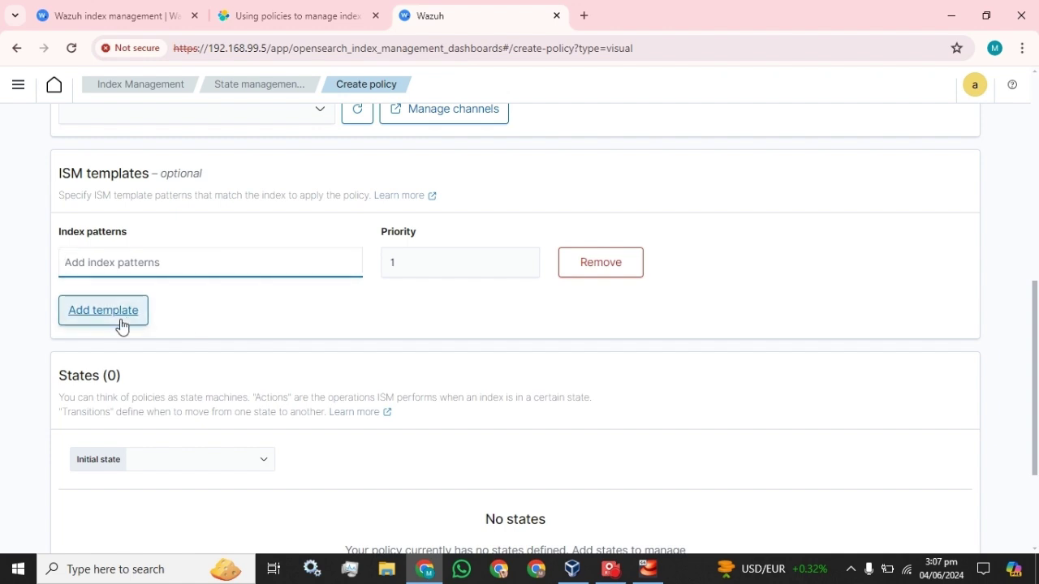
scroll(273, 339, "down", 2)
left_click(226, 284)
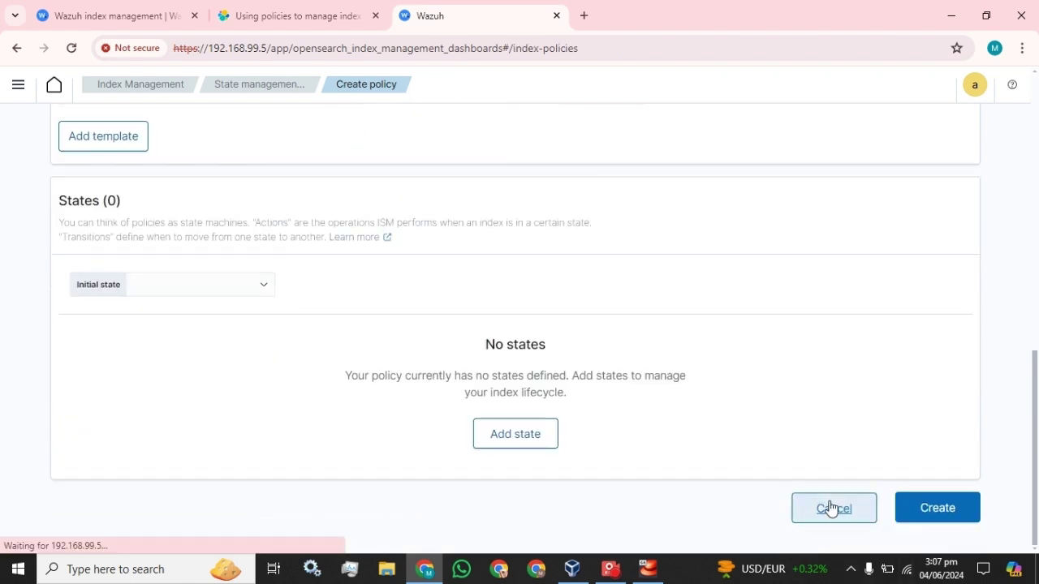
left_click(832, 507)
Step: Begin a fresh visual-editor policy with Policy_01 as ID and description, then add a state
left_click(597, 345)
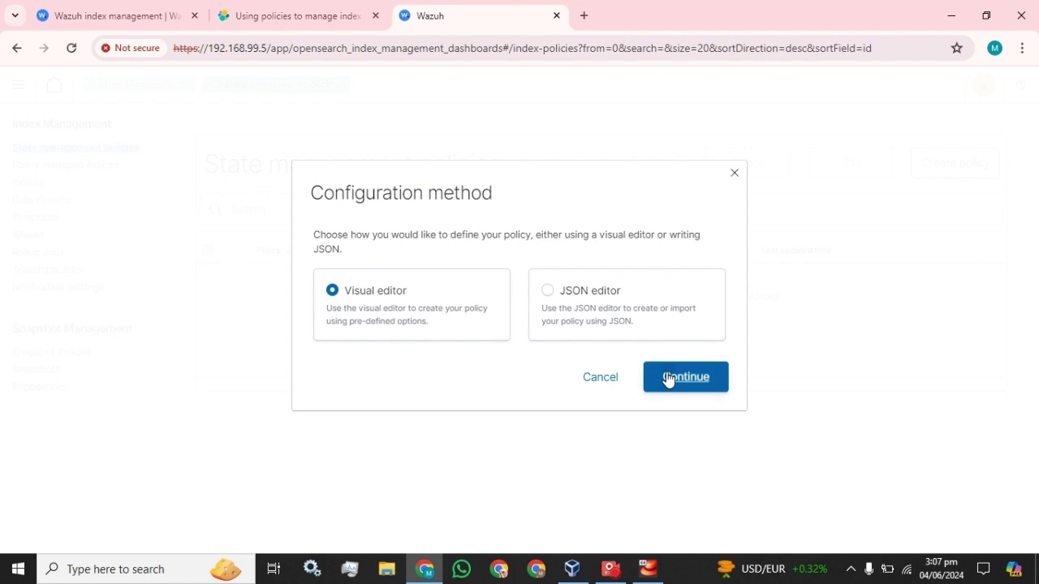
left_click(668, 378)
left_click(211, 308)
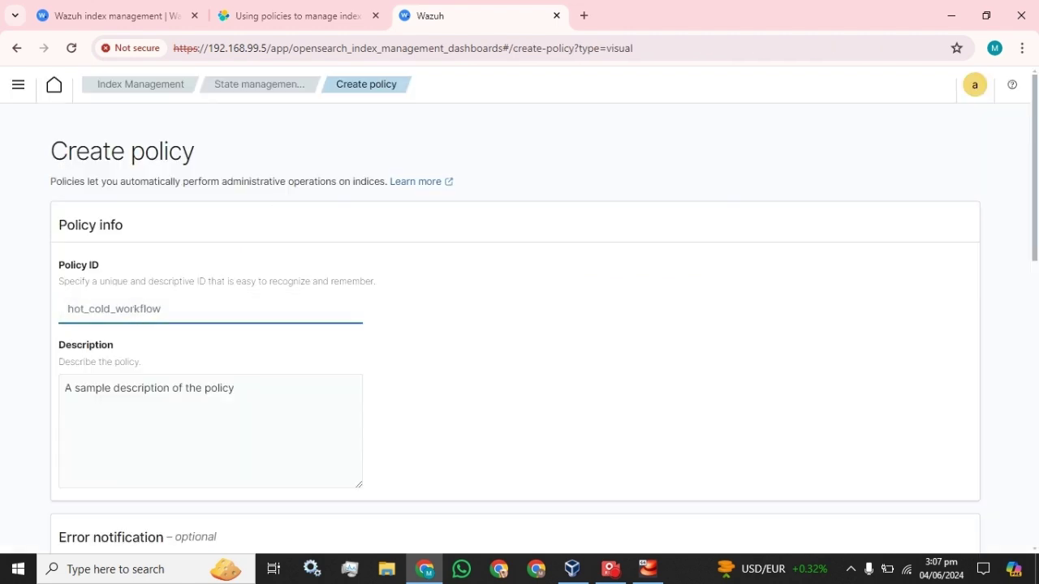
type("Policy_01")
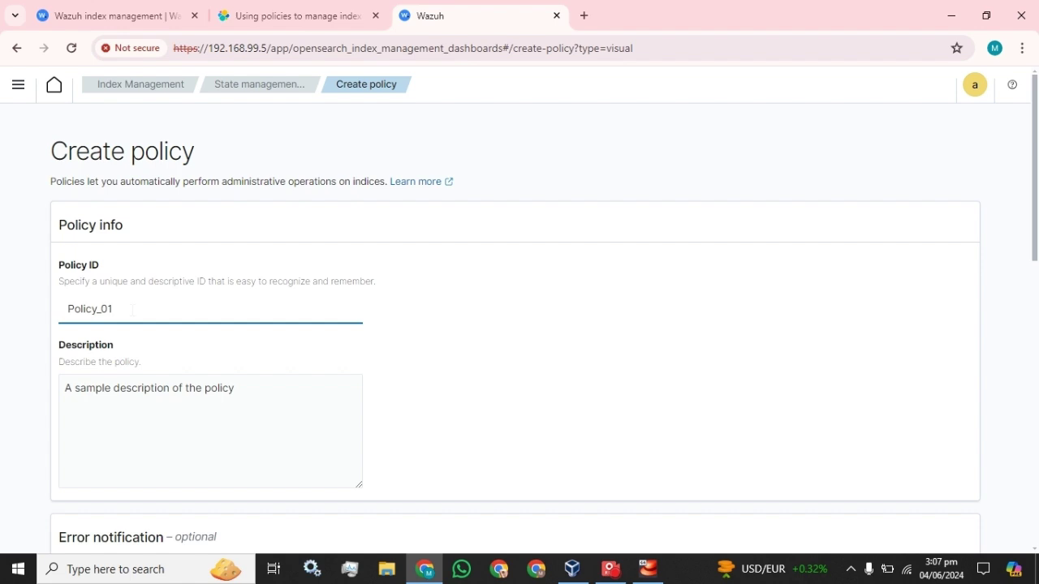
double_click(132, 310)
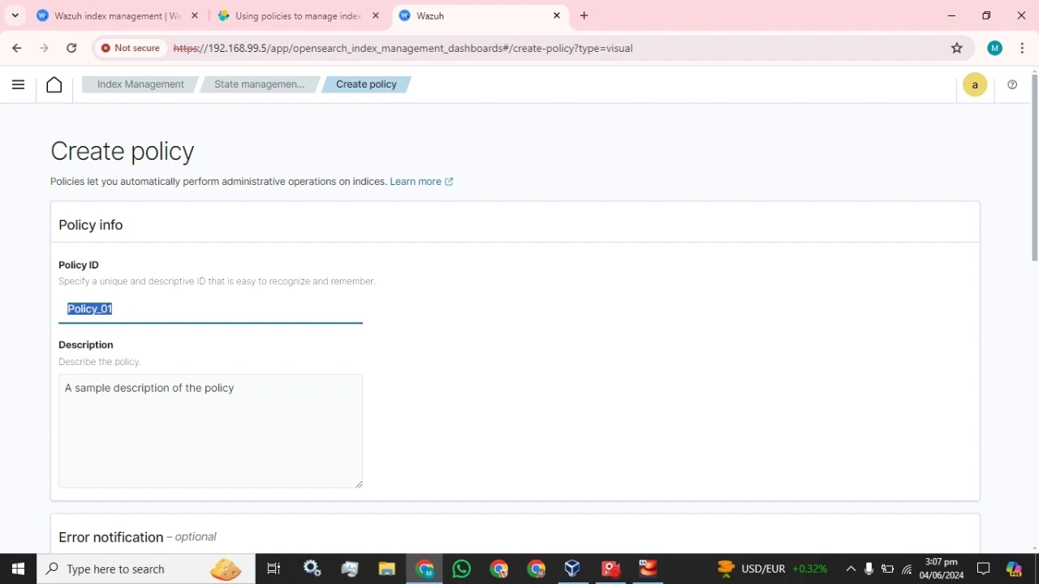
key("Tab")
key("ctrl+a")
key("ctrl+v")
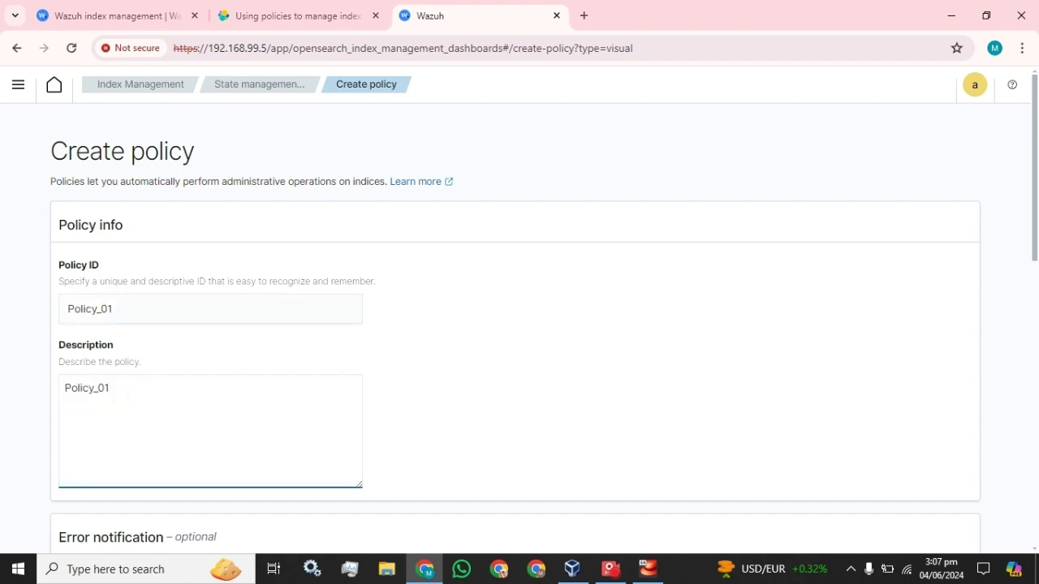
scroll(217, 293, "down", 9)
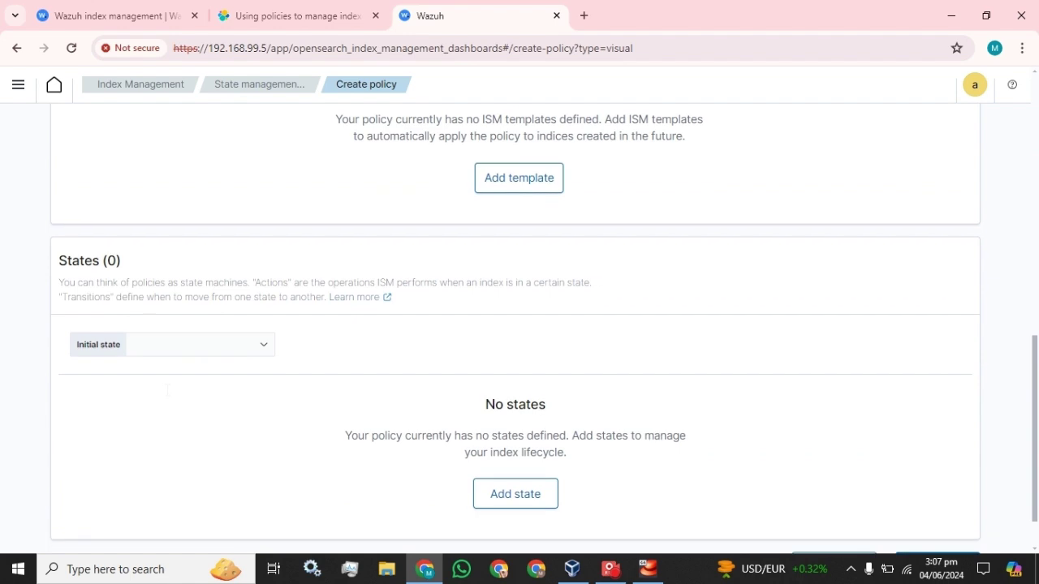
left_click(524, 438)
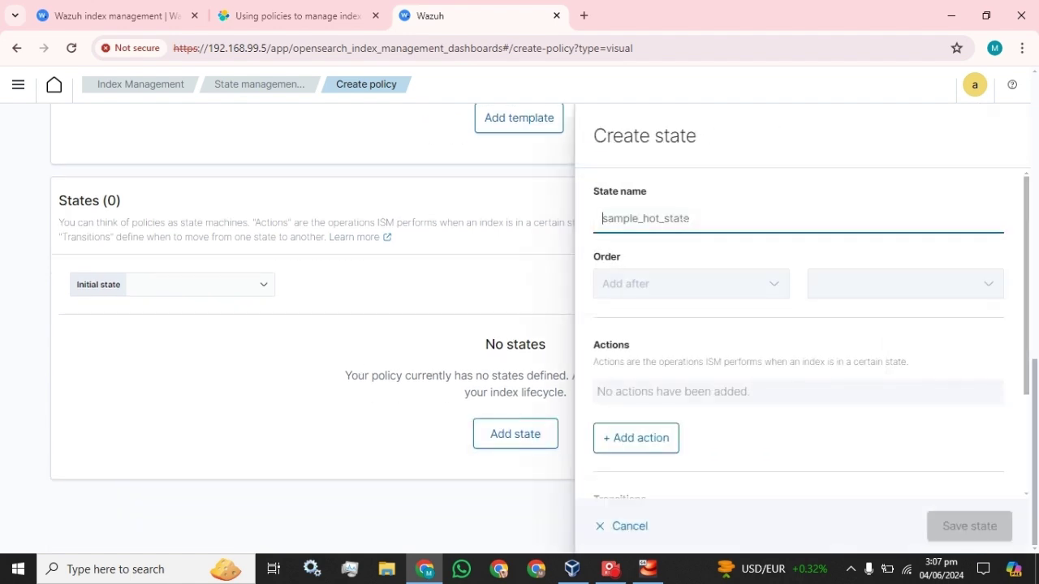
Step: Name the state State_01 and give it a Delete action
type("State_01")
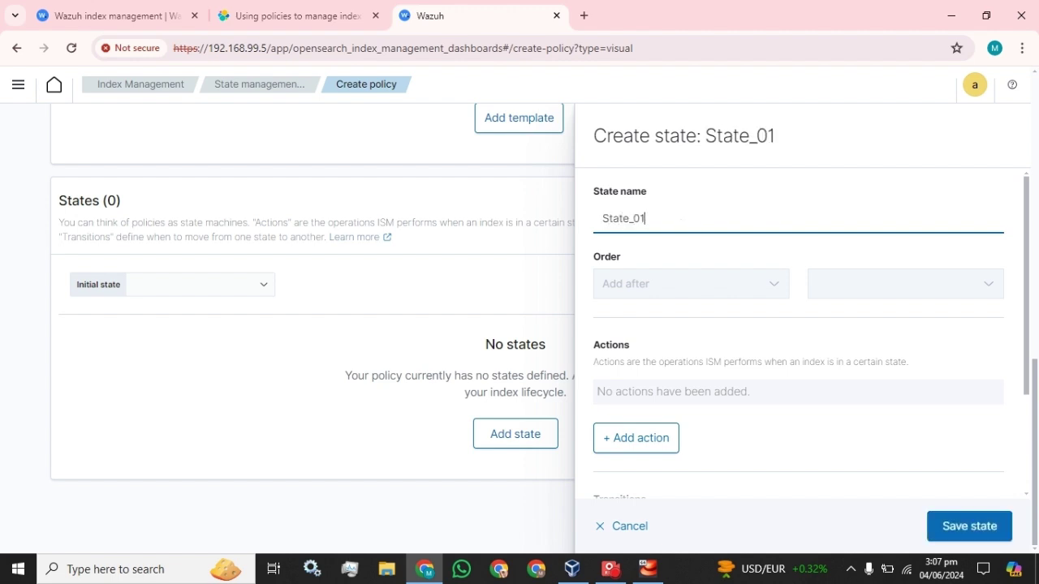
left_click(622, 283)
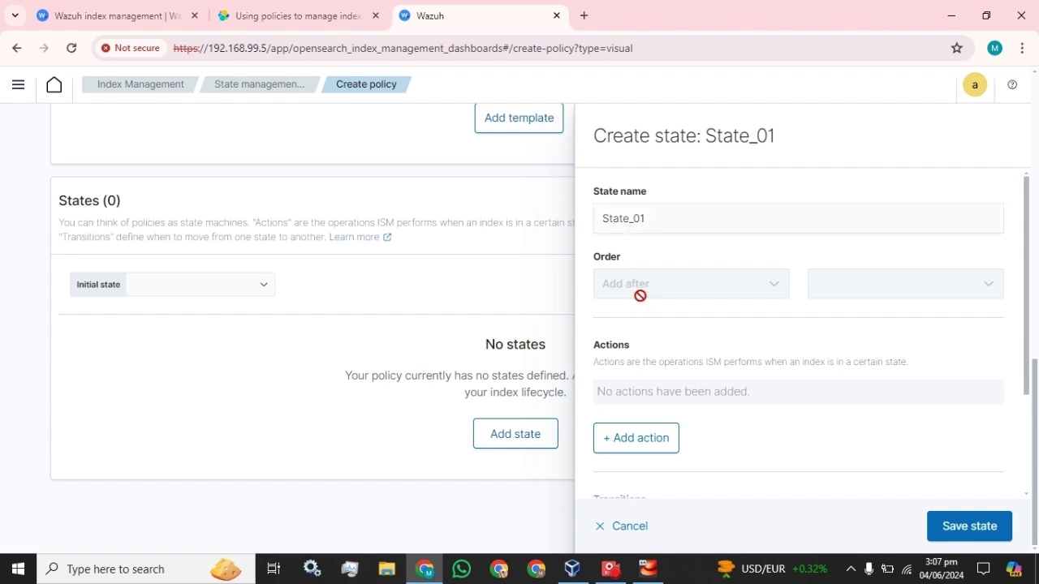
scroll(640, 306, "down", 1)
left_click(637, 362)
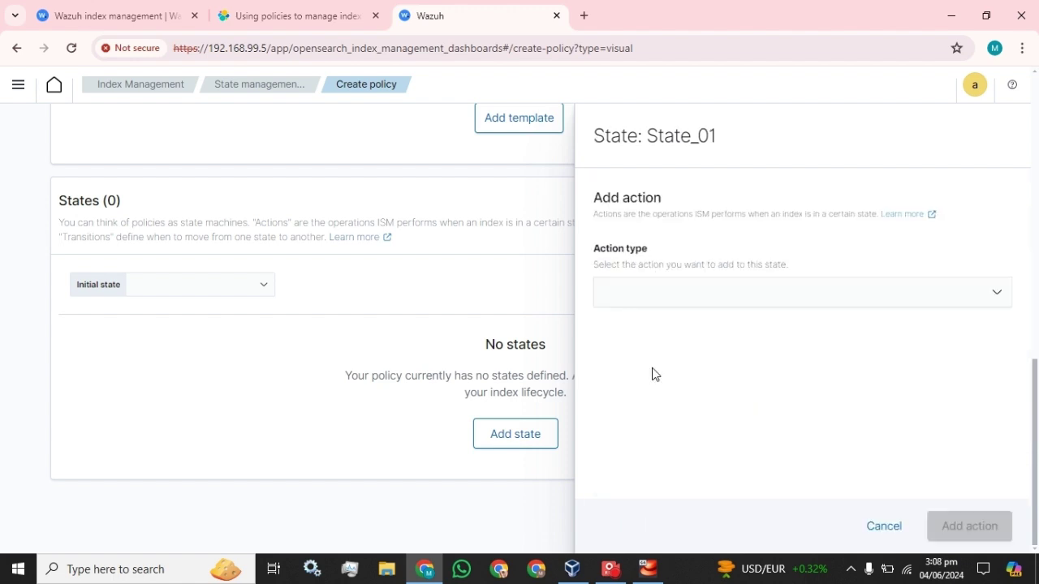
left_click(698, 305)
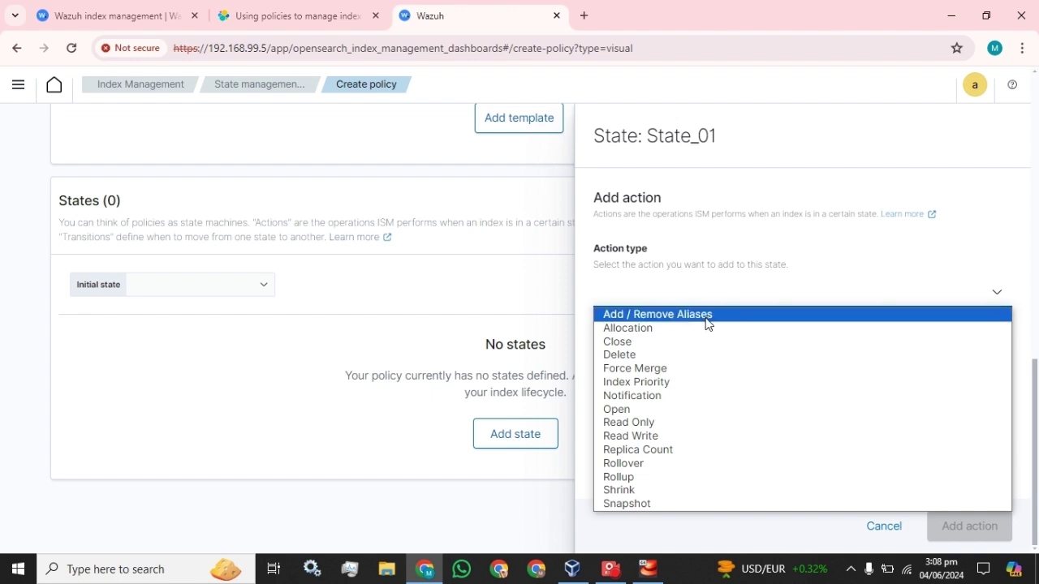
left_click(640, 360)
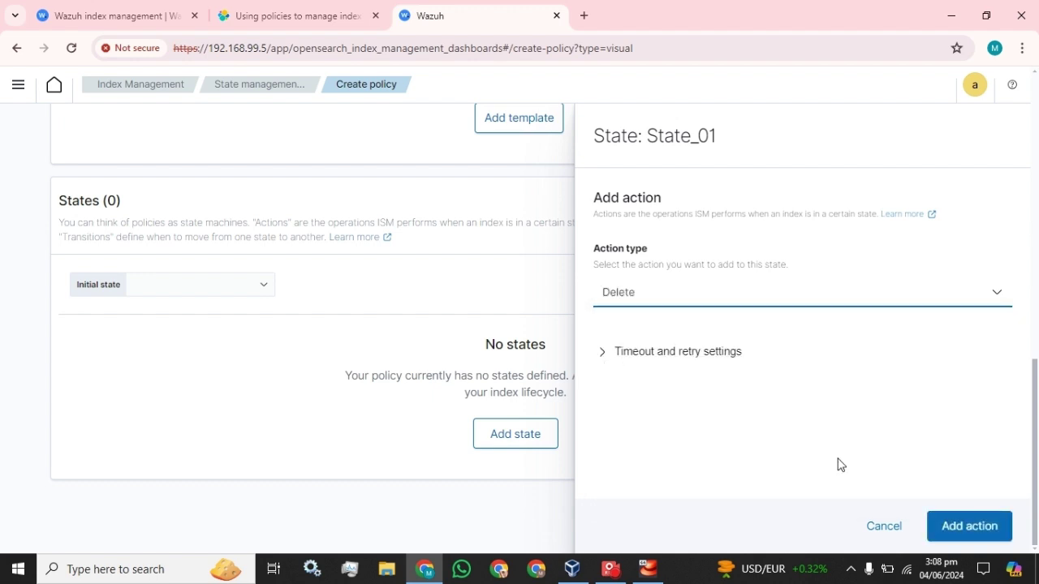
left_click(967, 530)
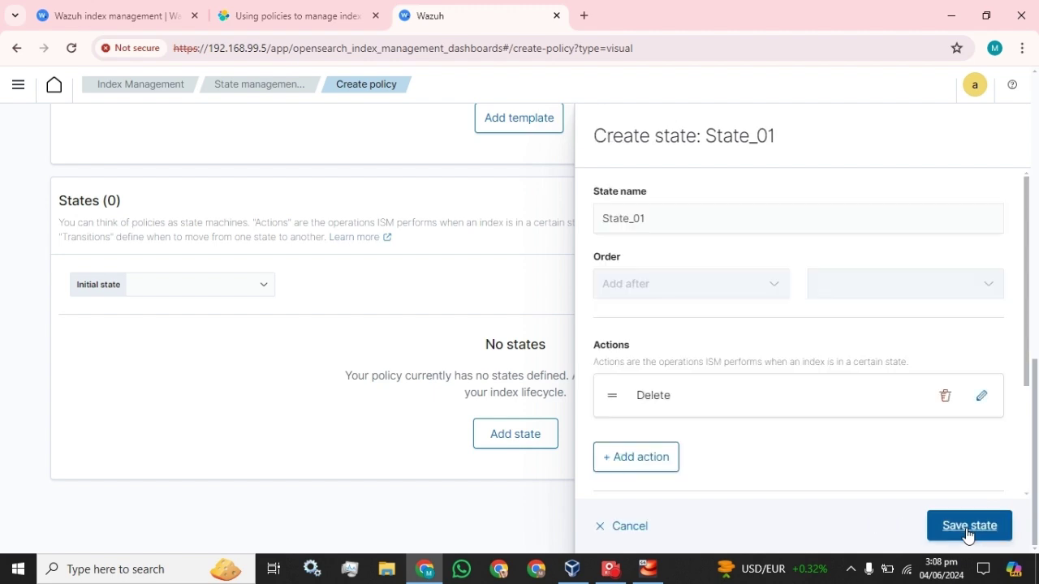
Step: Add a Shrink action after Delete and save State_01 into the policy
left_click(621, 457)
left_click(647, 297)
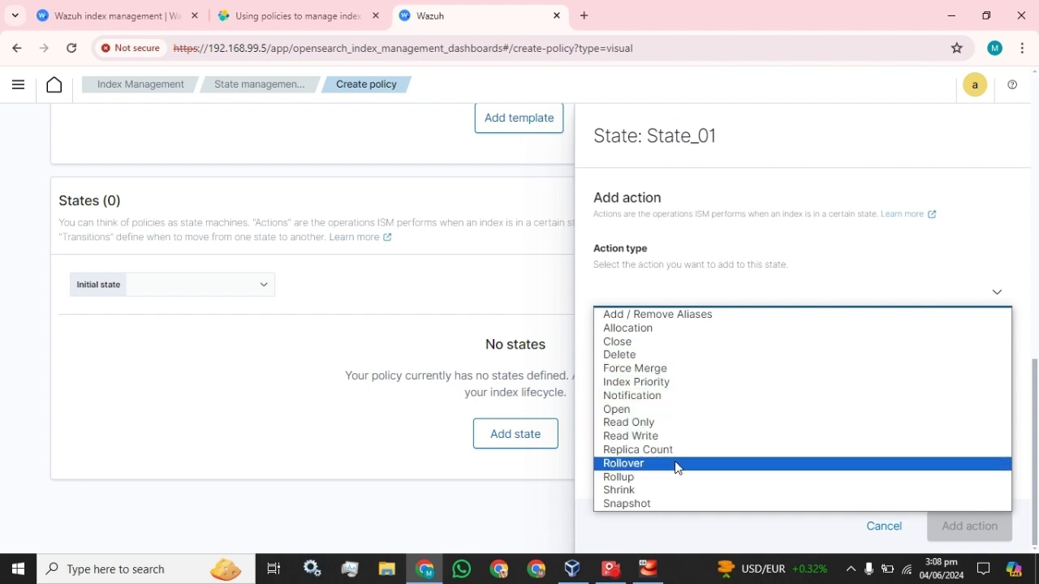
left_click(655, 495)
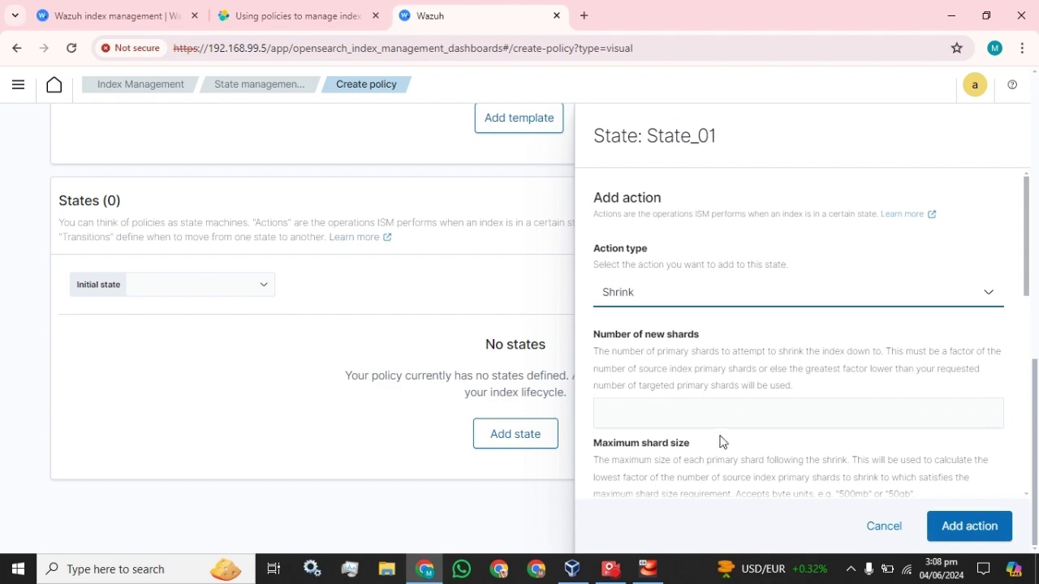
scroll(656, 455, "down", 3)
scroll(798, 333, "up", 2)
scroll(799, 333, "down", 4)
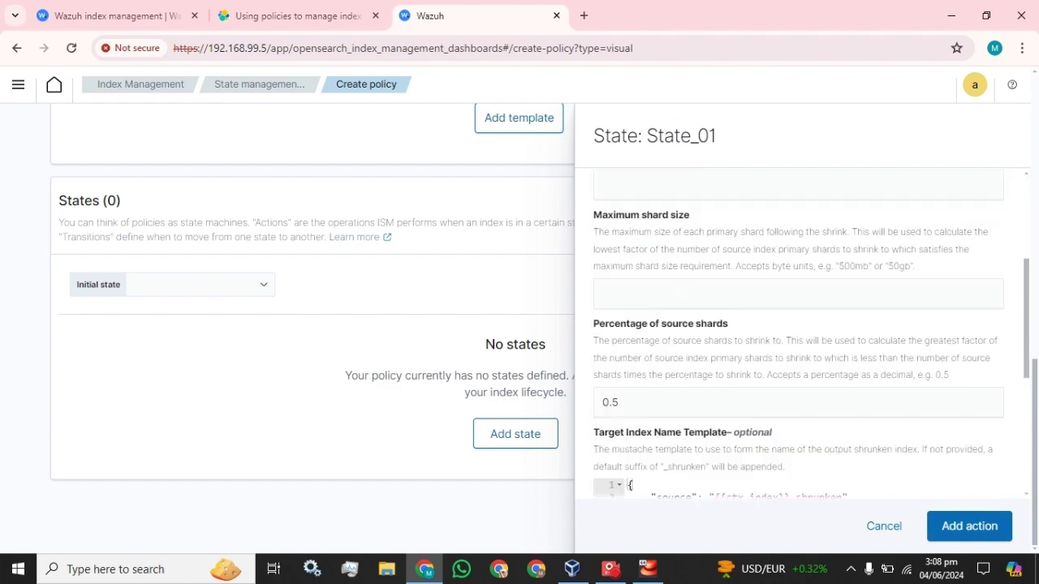
left_click(967, 528)
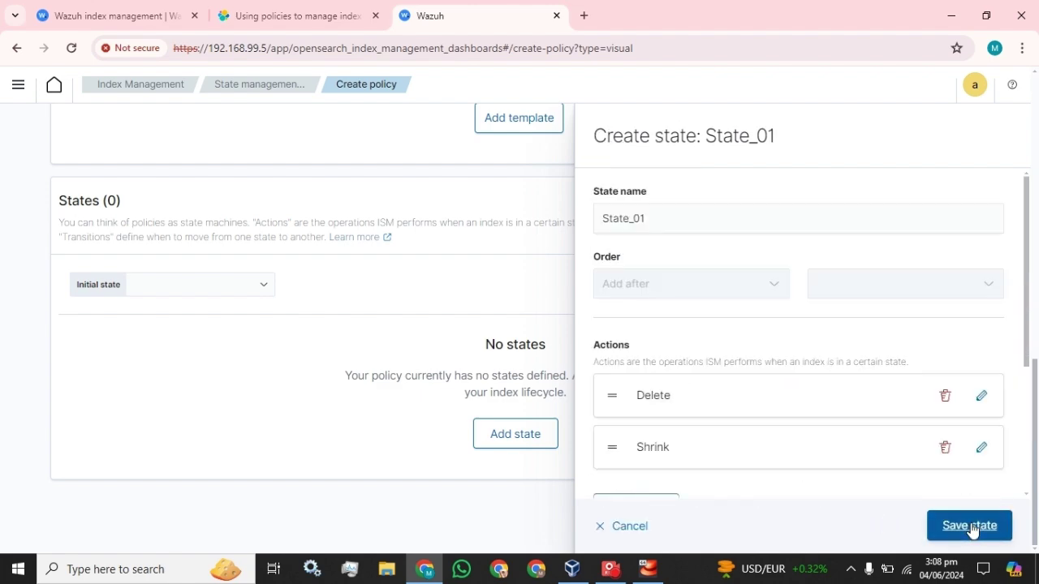
scroll(747, 338, "down", 2)
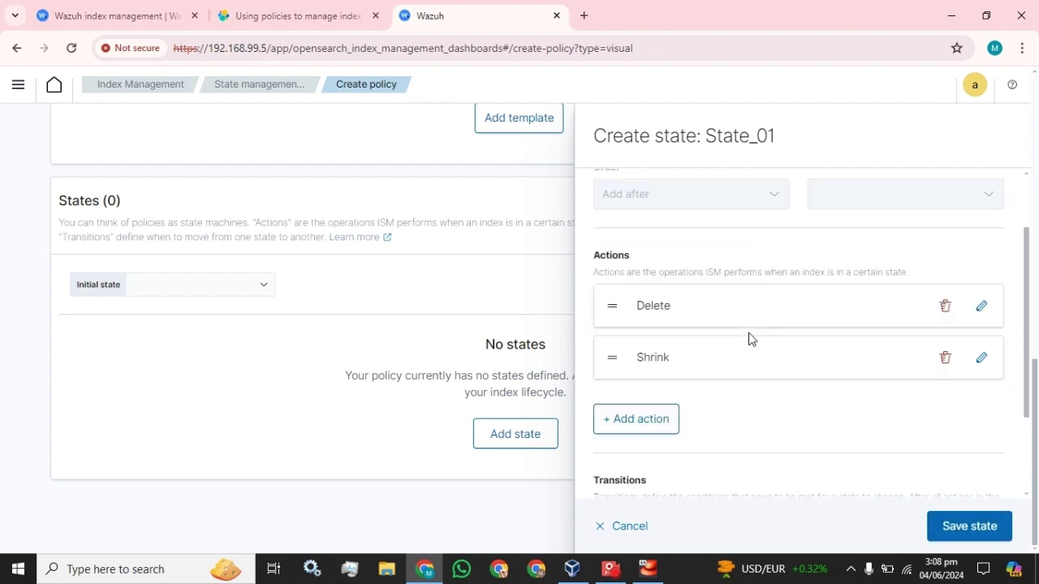
left_click(959, 526)
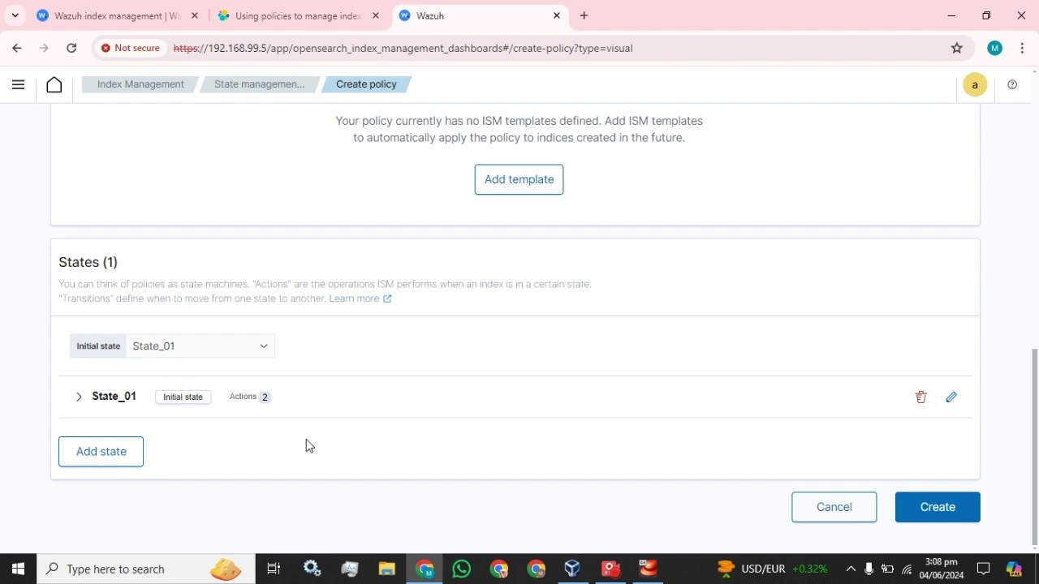
Step: Add an empty ISM template row and duplicate the Wazuh browser tab
scroll(304, 438, "up", 3)
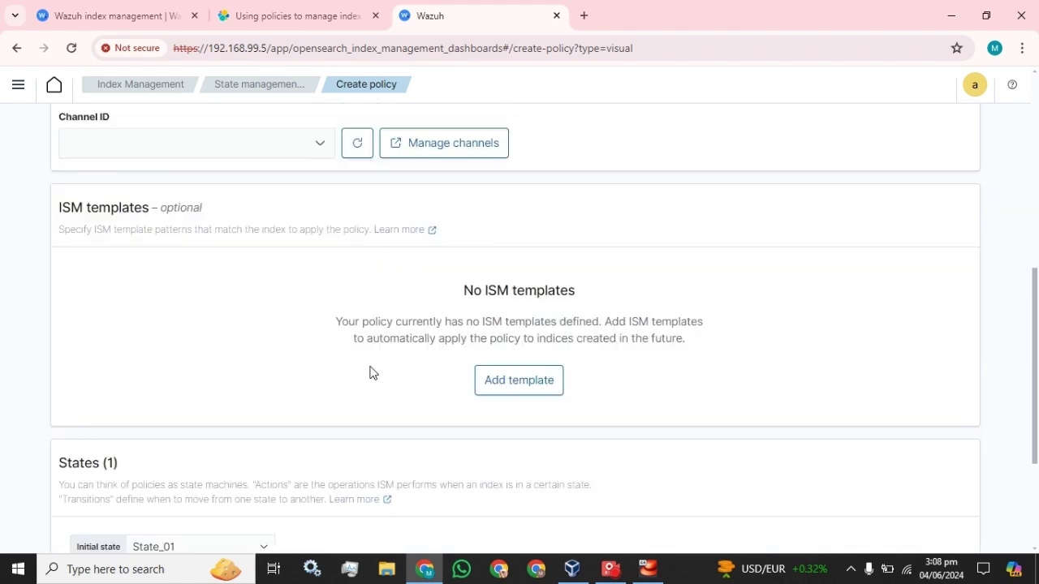
left_click(524, 405)
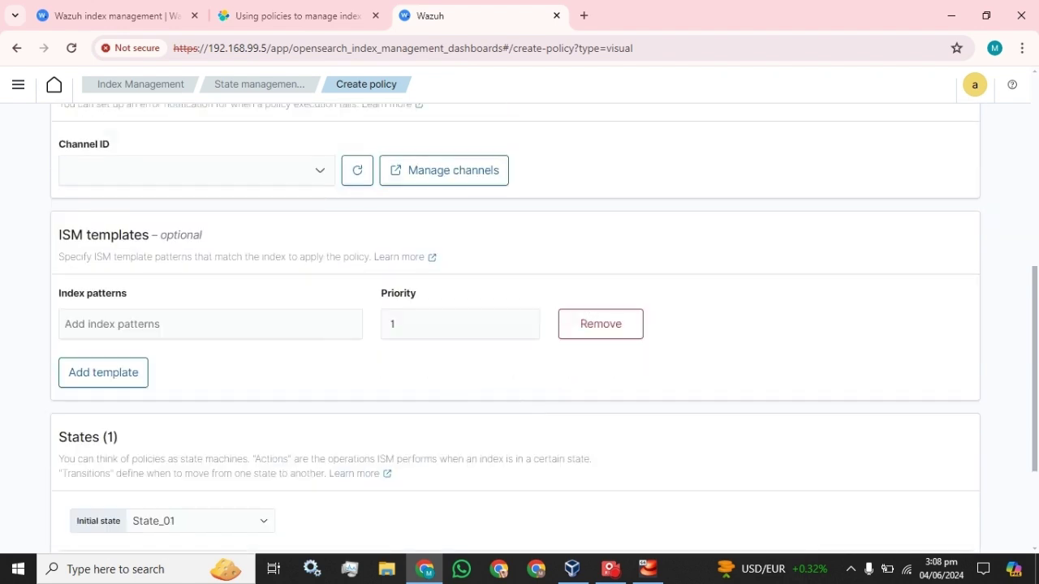
right_click(506, 16)
left_click(557, 148)
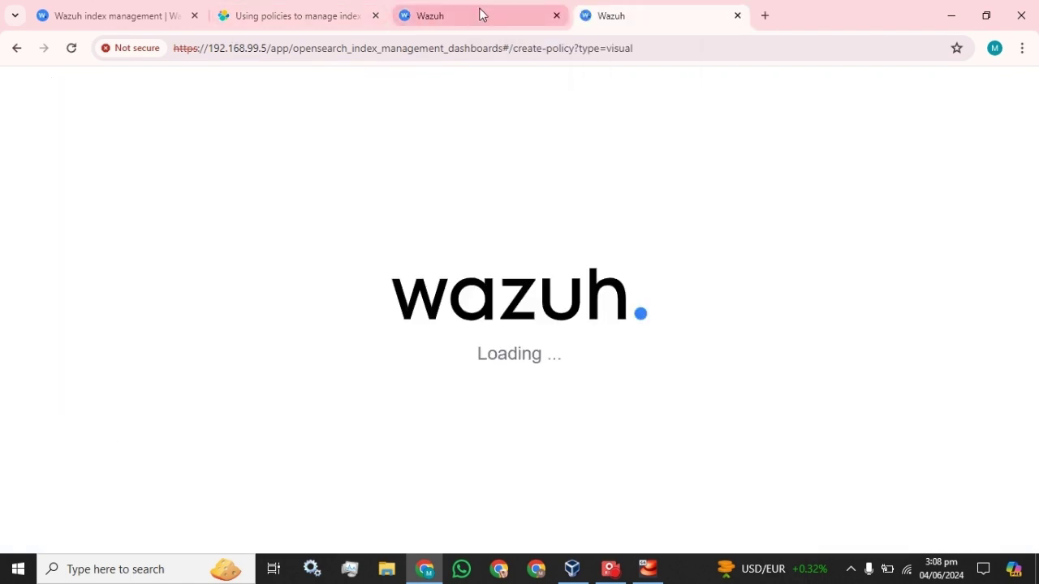
Step: Switch between the policy draft tab and the duplicated tab, ending on the duplicate
left_click(481, 14)
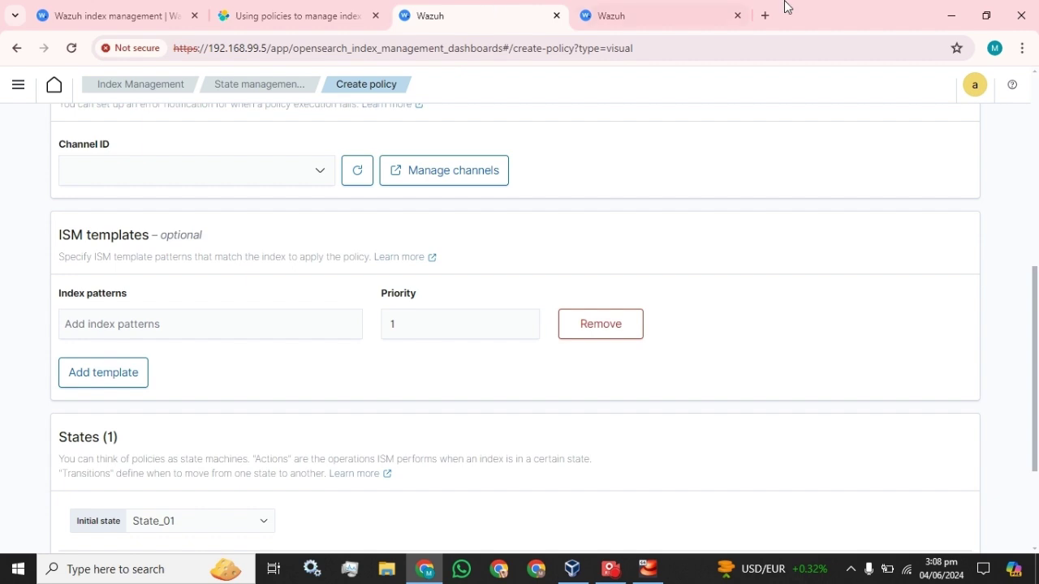
left_click(664, 7)
left_click(544, 10)
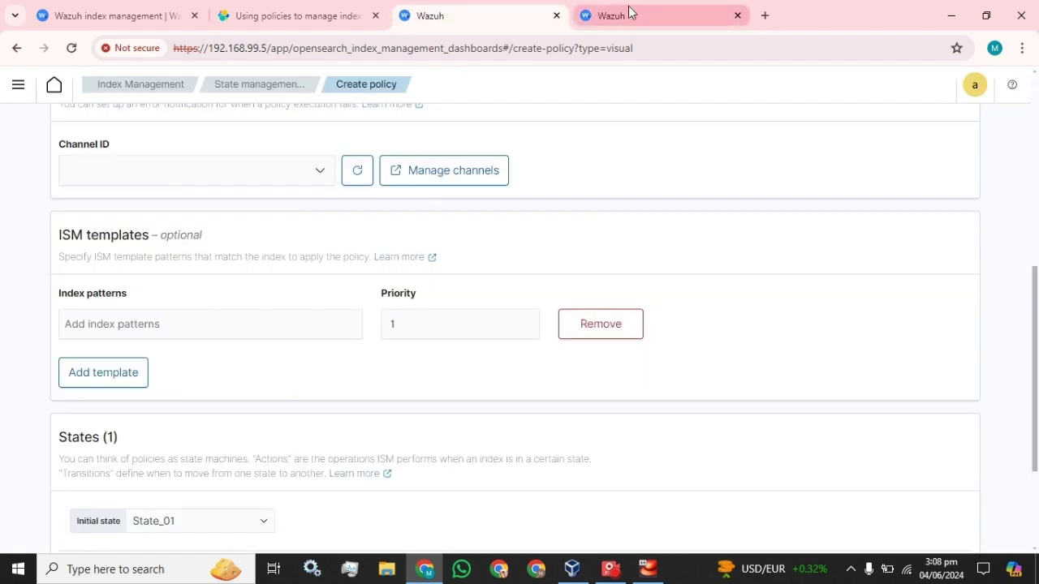
left_click(610, 15)
left_click(536, 8)
left_click(581, 12)
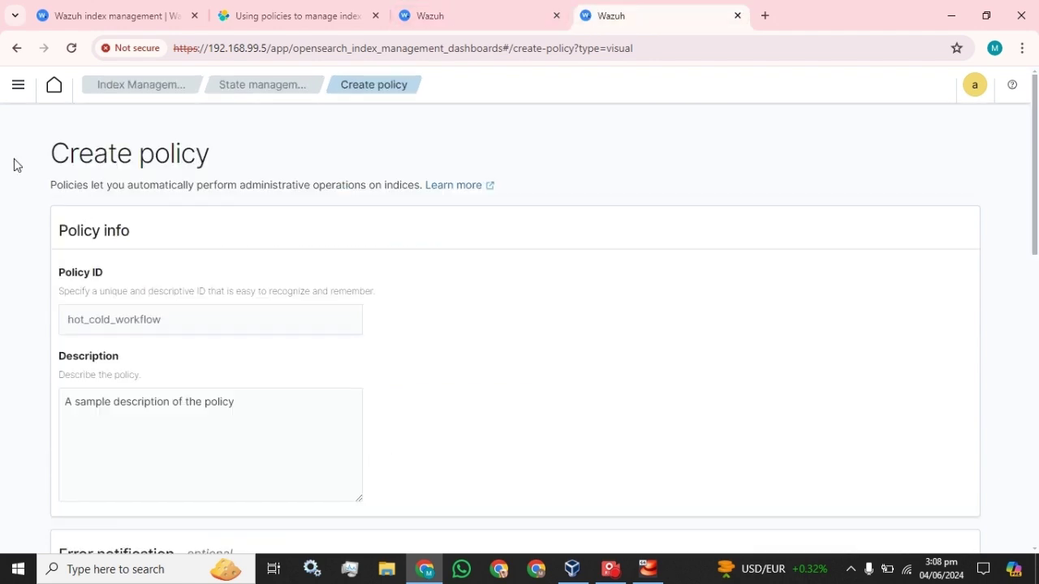
Step: Navigate the duplicated tab to Index Management's State management policies list
left_click(15, 87)
scroll(68, 349, "down", 1)
scroll(68, 349, "down", 5)
left_click(60, 357)
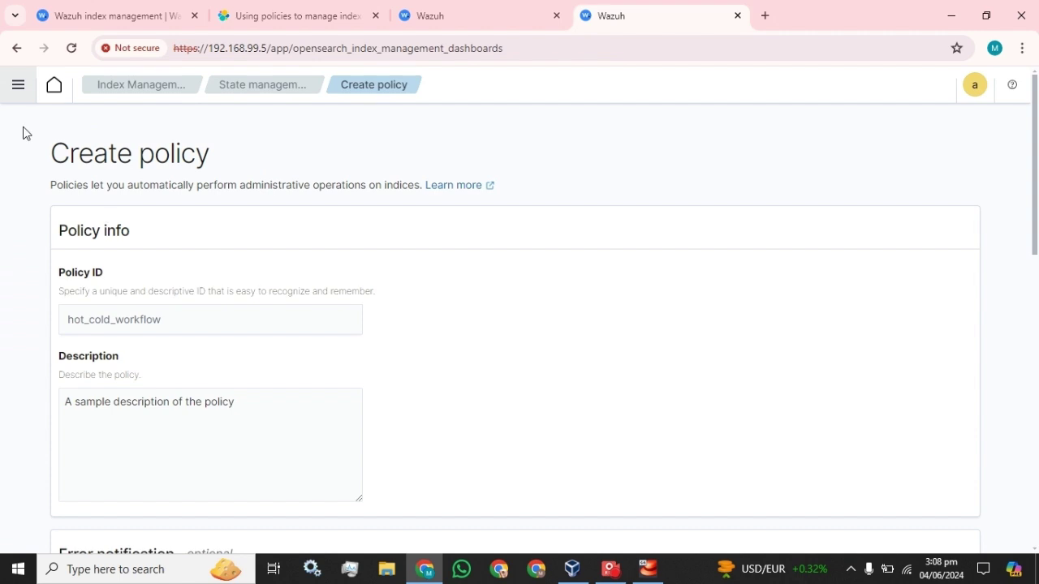
left_click(7, 95)
left_click(137, 88)
Step: Open wazuh-statistics-2024.23w's details, copy 'wazuh-statistics-' from its name, and return to the draft tab
left_click(270, 119)
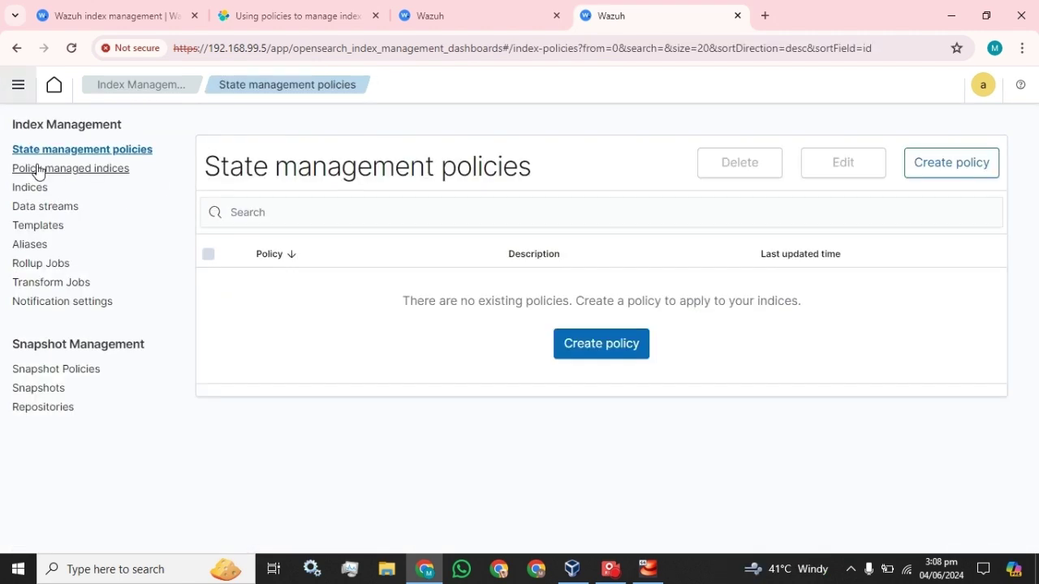
left_click(35, 189)
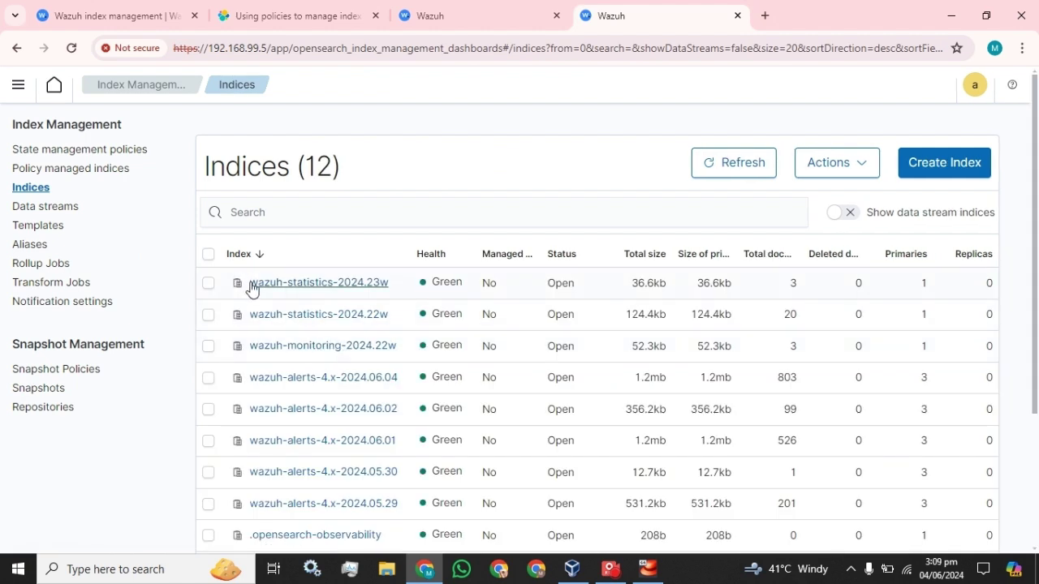
left_click_drag(242, 286, 338, 297)
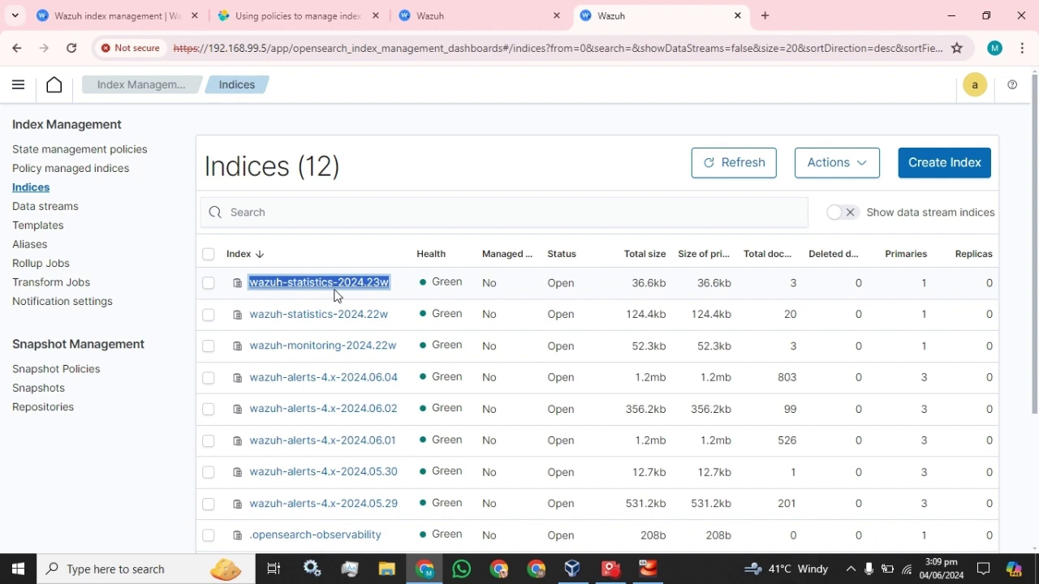
left_click(339, 295)
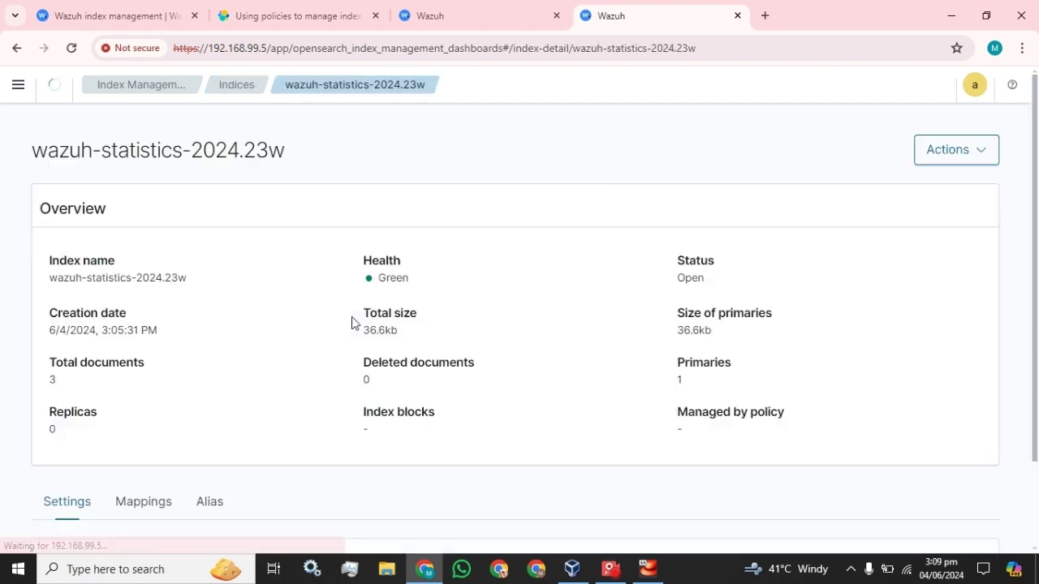
left_click_drag(26, 149, 190, 150)
key("ctrl+c")
left_click(519, 6)
Step: Set the ISM template index pattern to wazuh-statistics- and remove the extra empty row
left_click(205, 323)
key("ctrl+v")
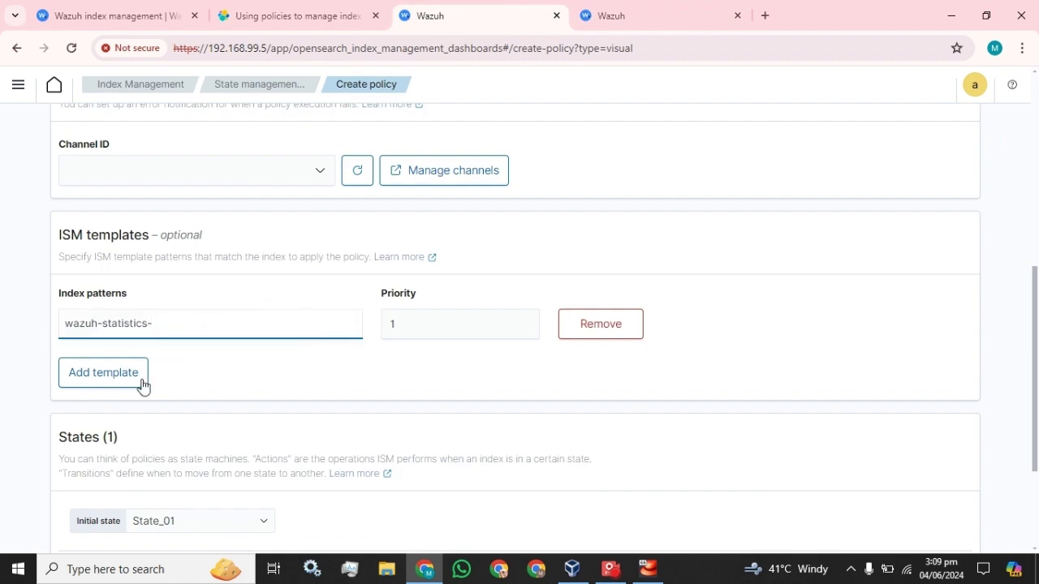
left_click(130, 375)
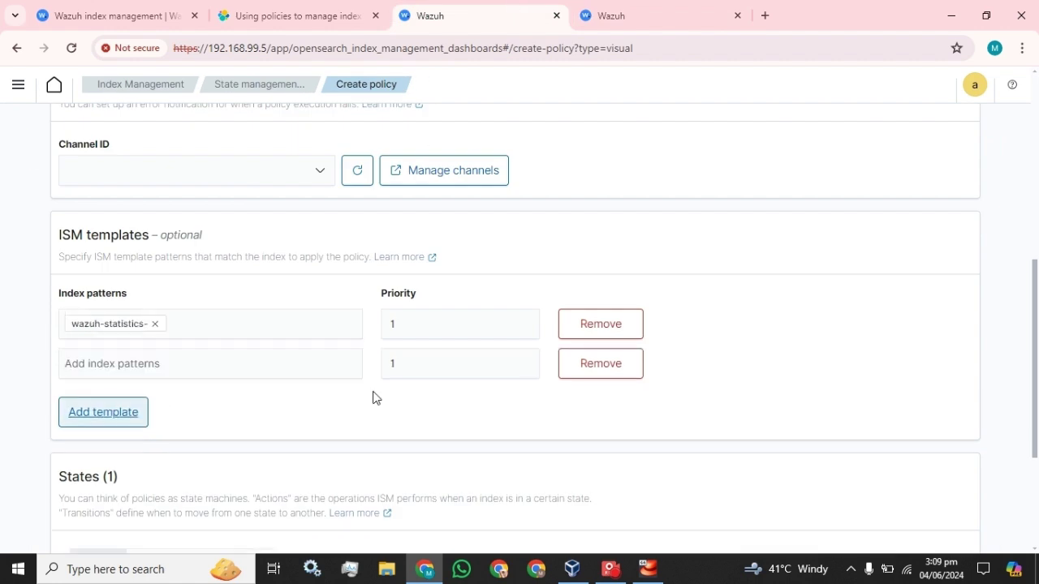
left_click(632, 367)
Step: Try creating Policy_01, then expand State_01 after the no-action-after-delete rejection
scroll(332, 325, "down", 3)
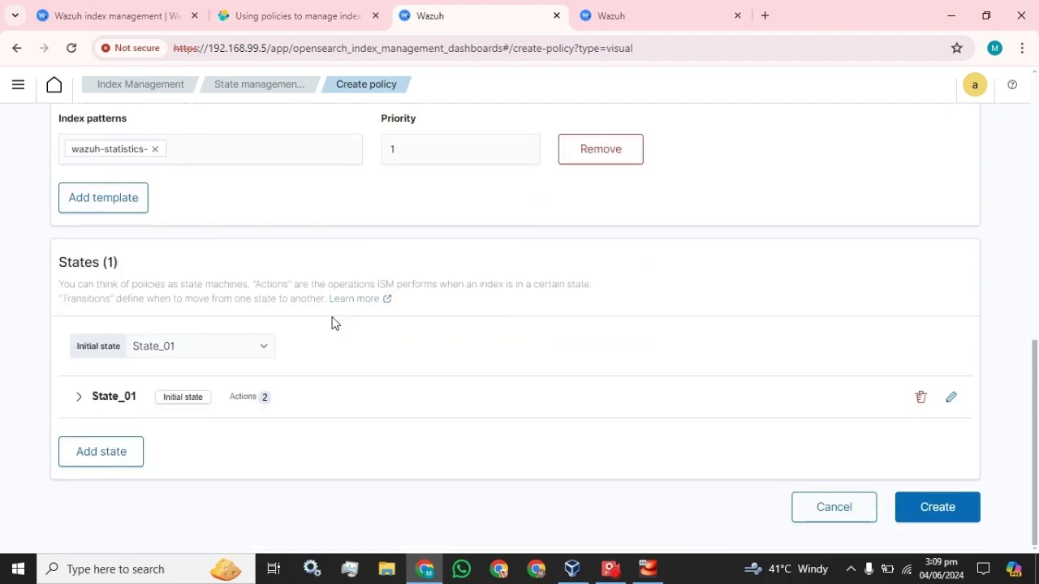
left_click(942, 510)
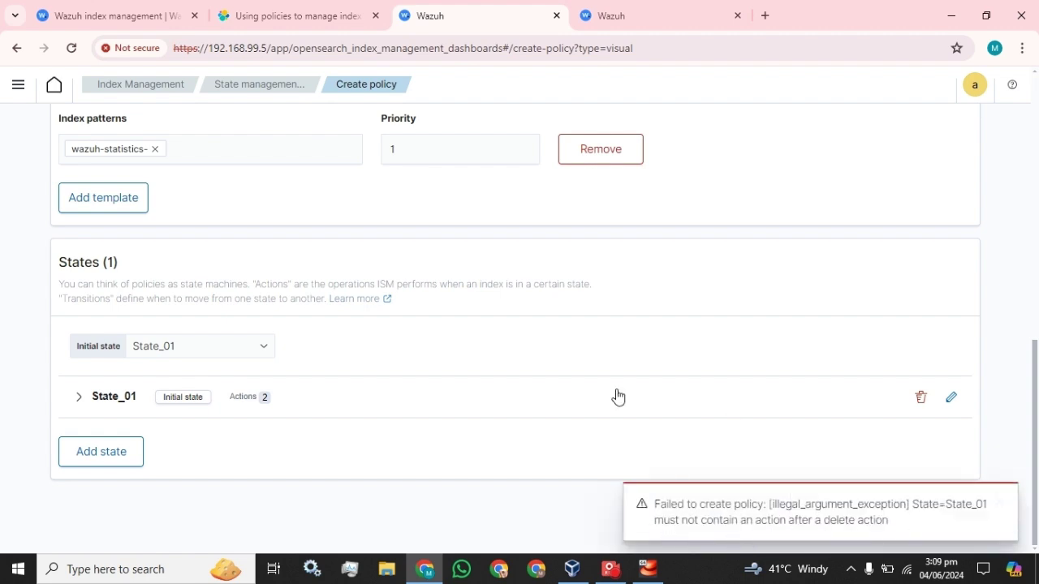
left_click(389, 397)
scroll(378, 411, "down", 1)
scroll(373, 412, "down", 1)
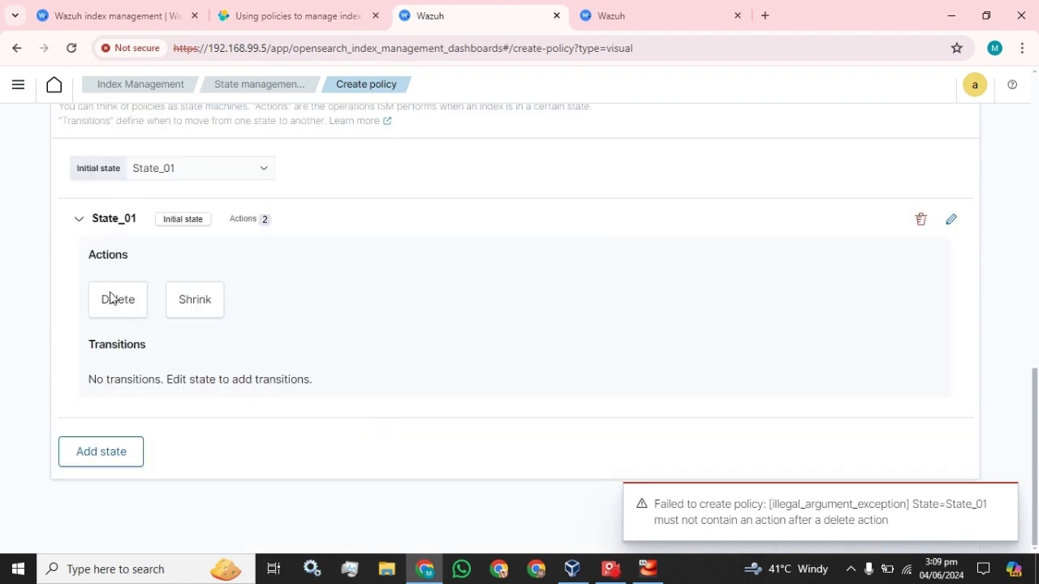
Step: Remove the Shrink action from State_01 so it keeps only Delete, and save it
left_click(949, 219)
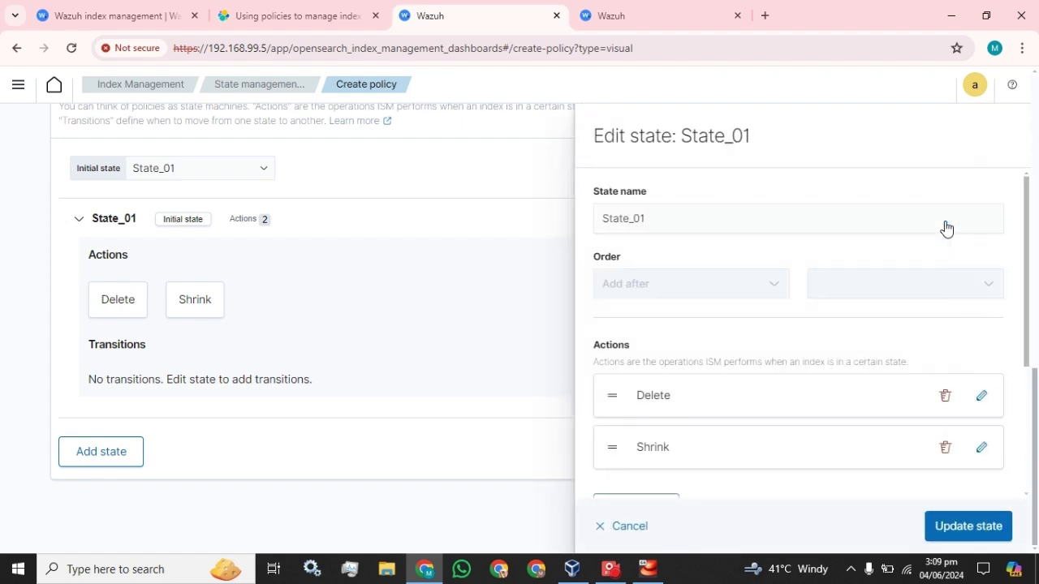
scroll(992, 431, "down", 2)
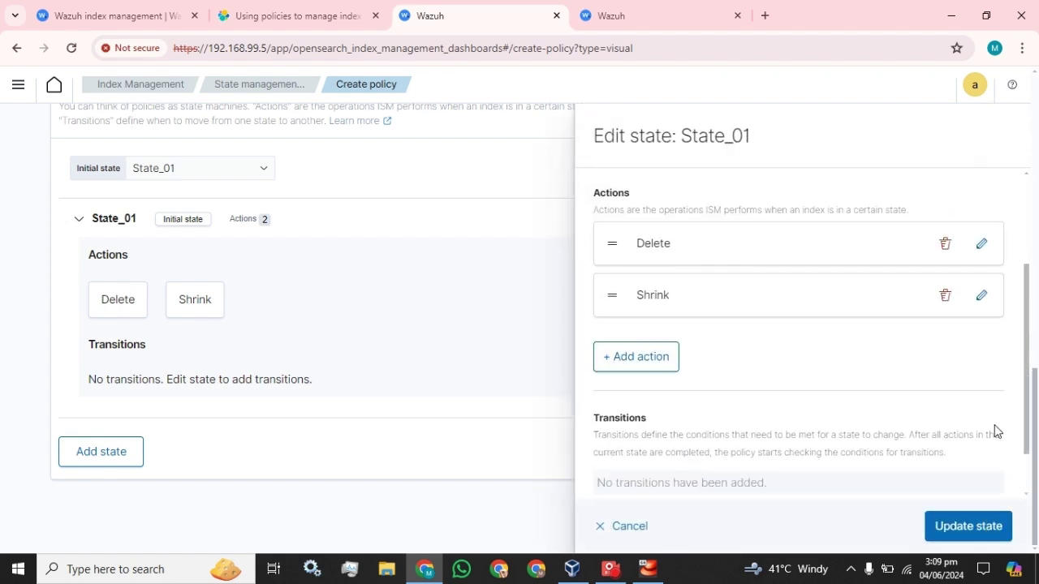
left_click(944, 297)
left_click(963, 533)
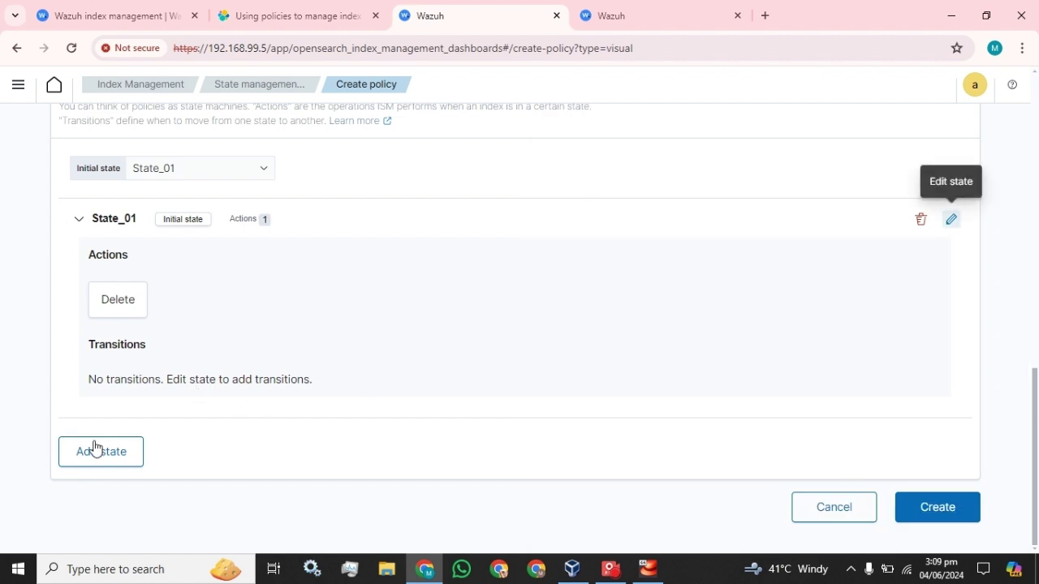
Step: Add a new state named Shrink_02, ordered before State_01
left_click(65, 459)
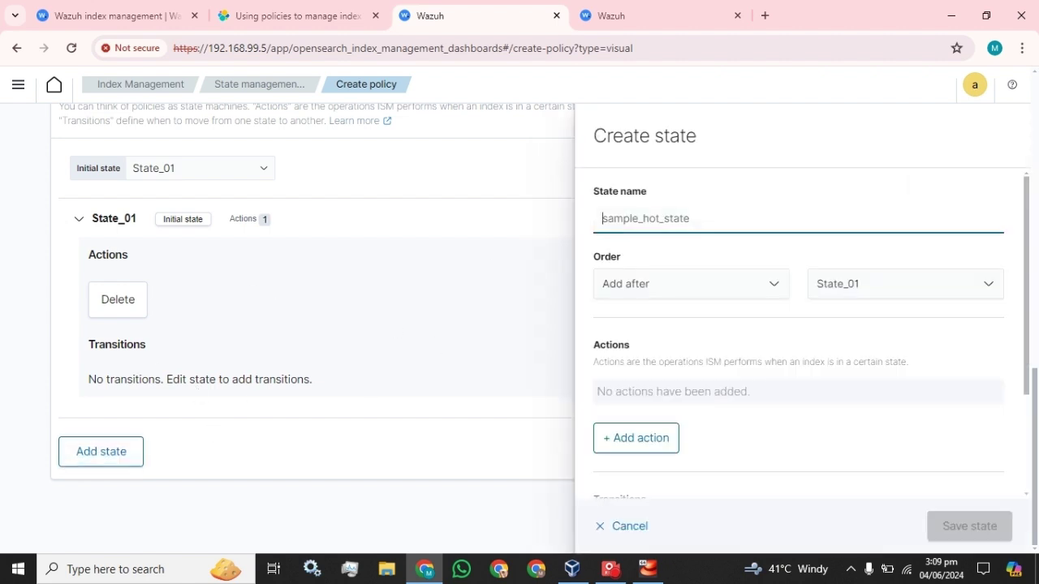
type("Shrink")
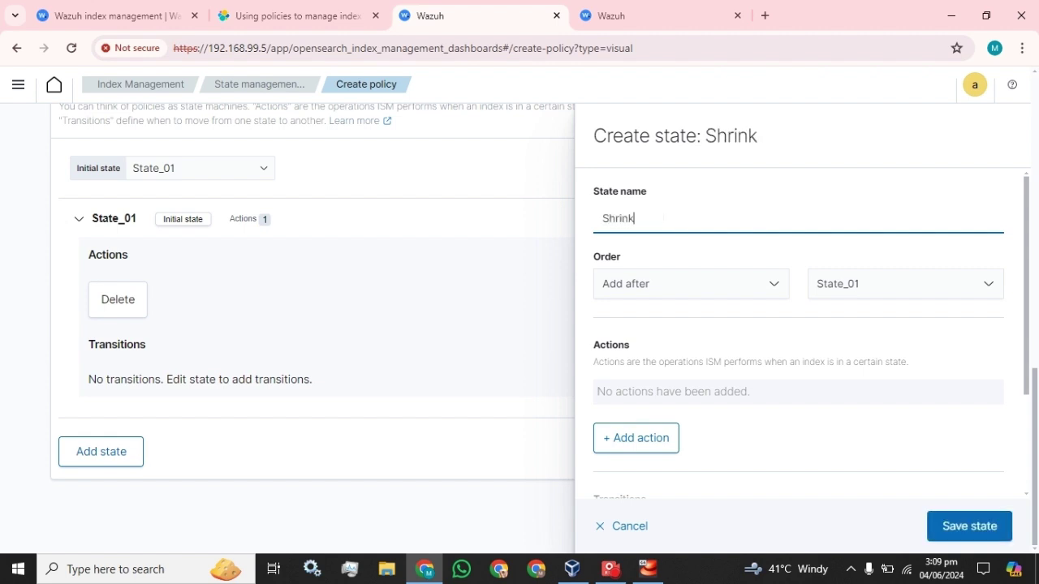
left_click(725, 280)
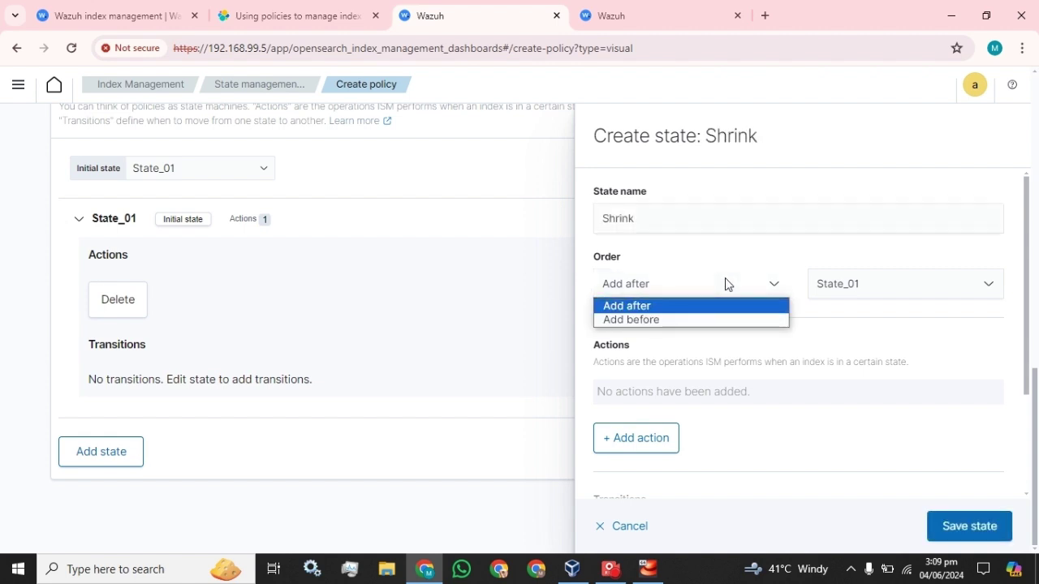
left_click(727, 284)
left_click(726, 284)
left_click(649, 331)
left_click(659, 285)
left_click(641, 321)
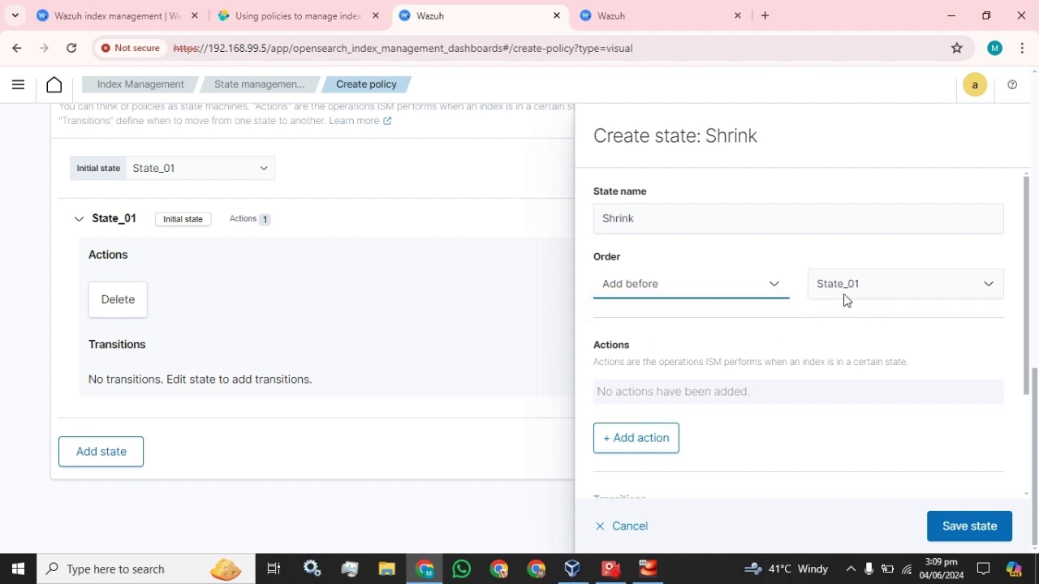
left_click(635, 218)
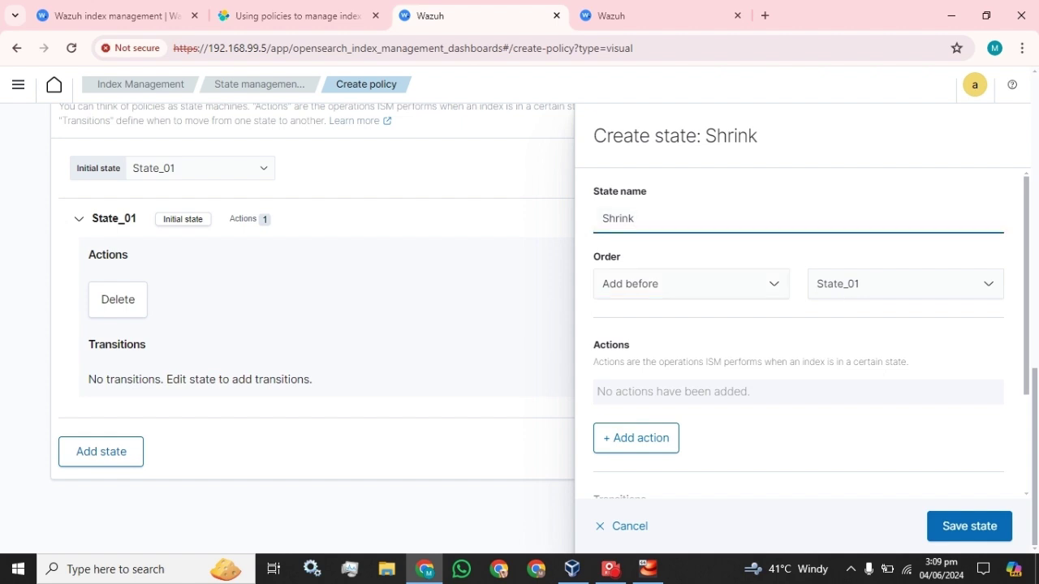
type("_02")
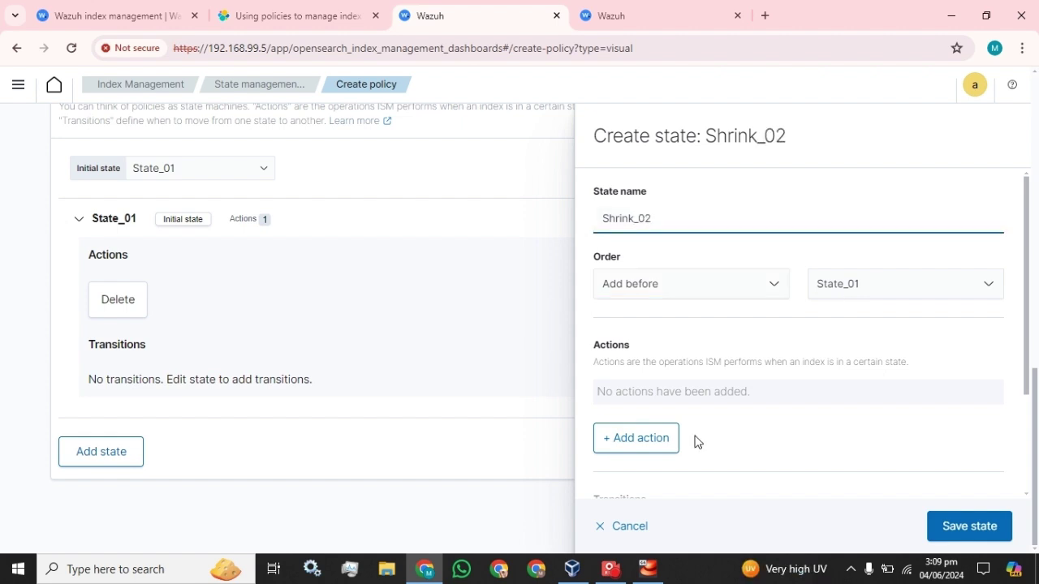
Step: Give Shrink_02 a Shrink action, save the state, and collapse State_01
scroll(696, 442, "down", 1)
scroll(696, 437, "down", 1)
left_click(633, 301)
left_click(724, 293)
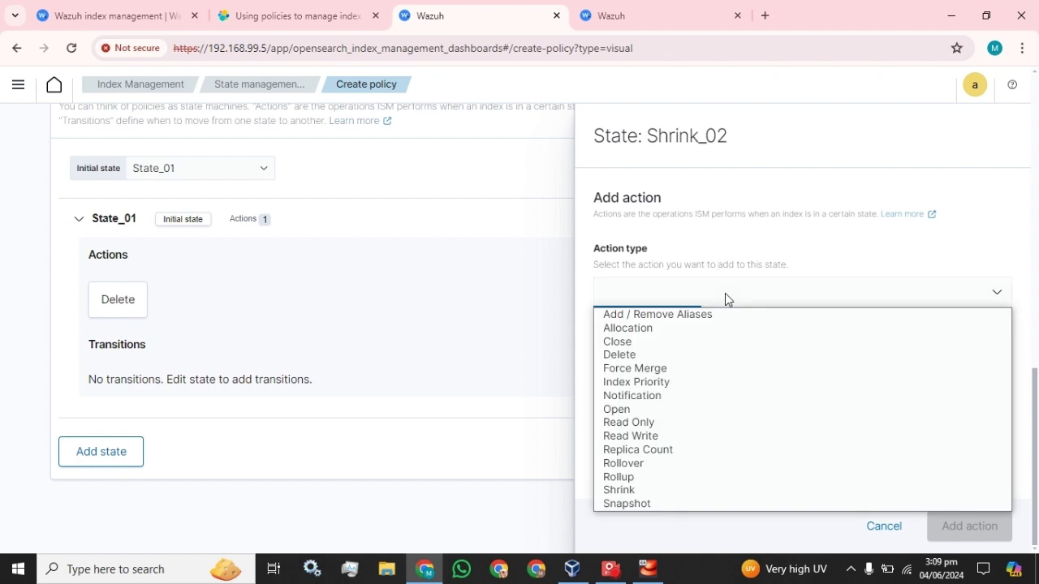
left_click(659, 491)
scroll(671, 366, "down", 1)
scroll(833, 429, "down", 6)
left_click(967, 525)
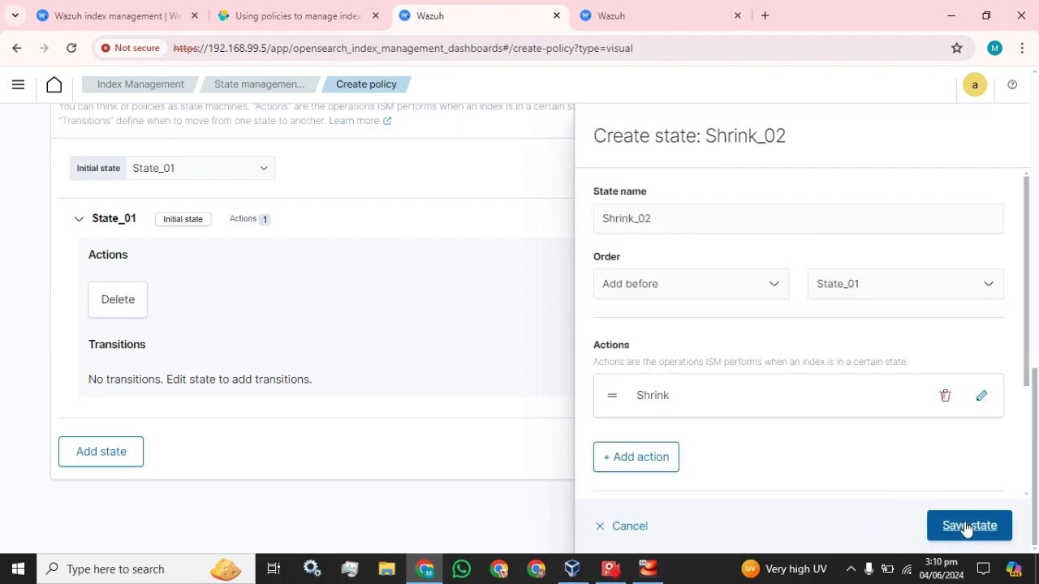
left_click(966, 526)
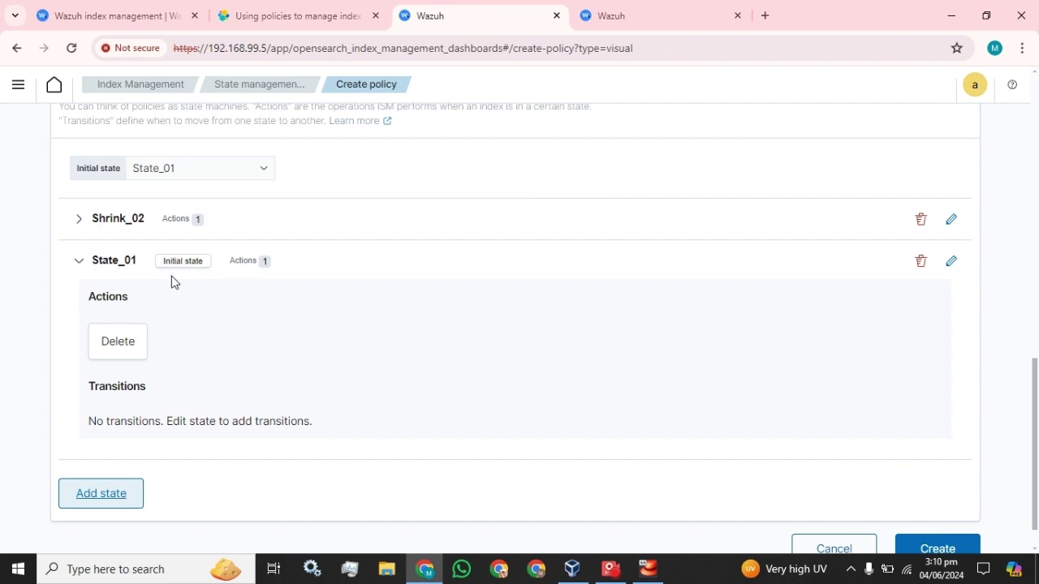
left_click(78, 261)
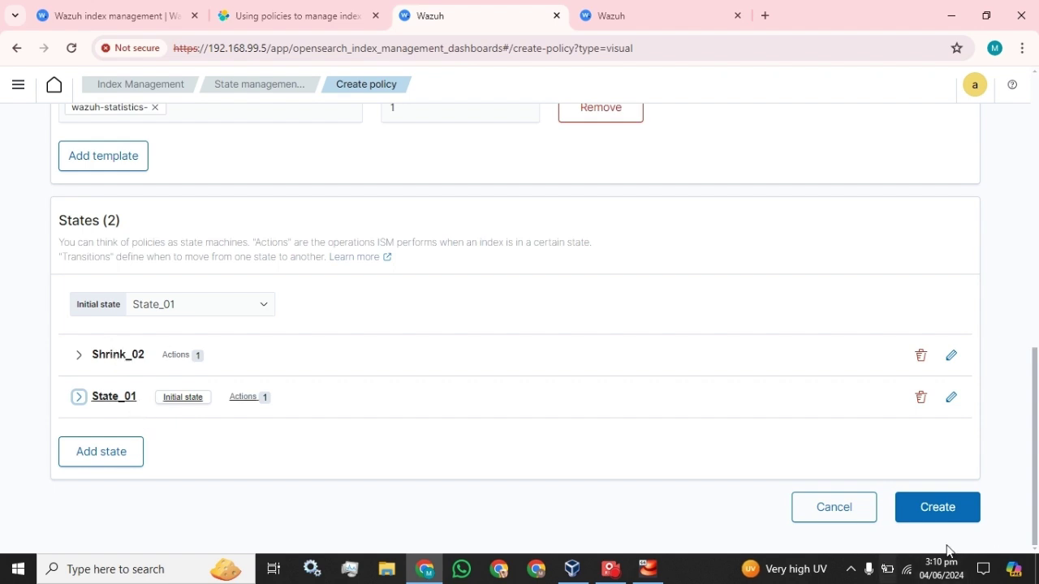
Step: Create Policy_01 with both states, then start another visual-editor policy from Policy managed indices
left_click(945, 517)
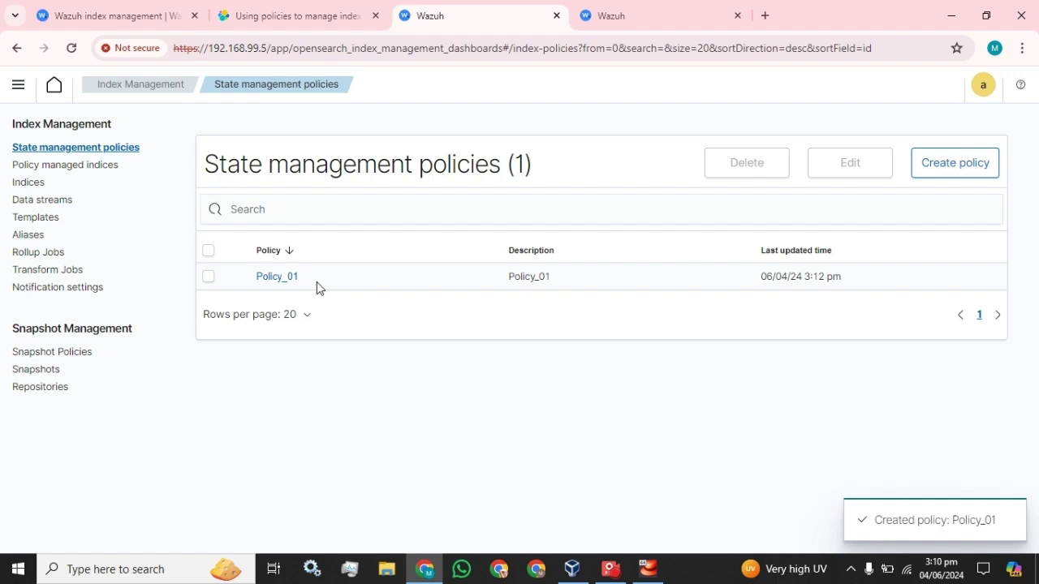
left_click(58, 165)
left_click(621, 393)
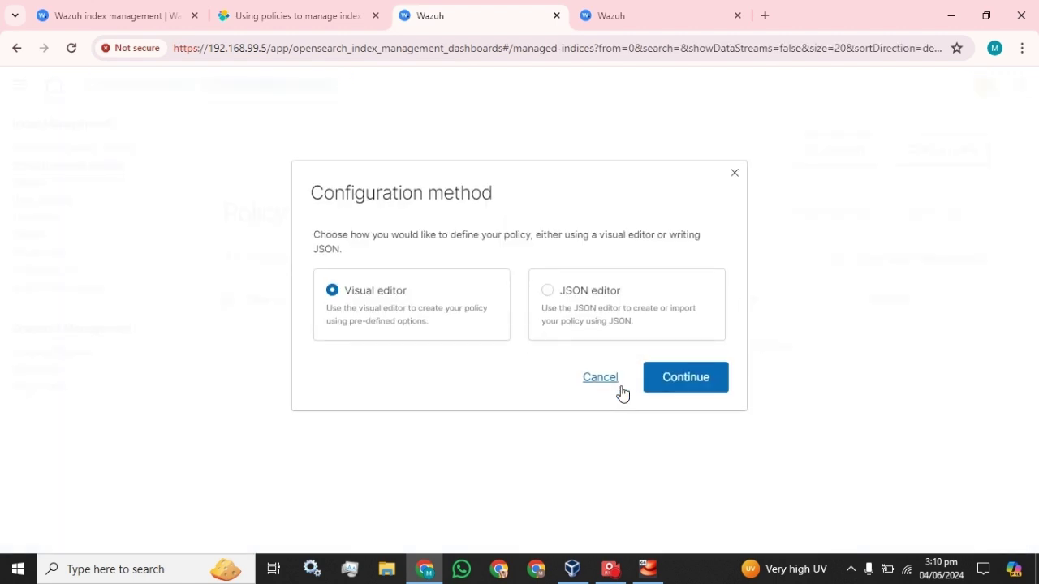
left_click(706, 381)
Step: Cancel the extra policy draft and go to the list of all indices
scroll(388, 343, "down", 10)
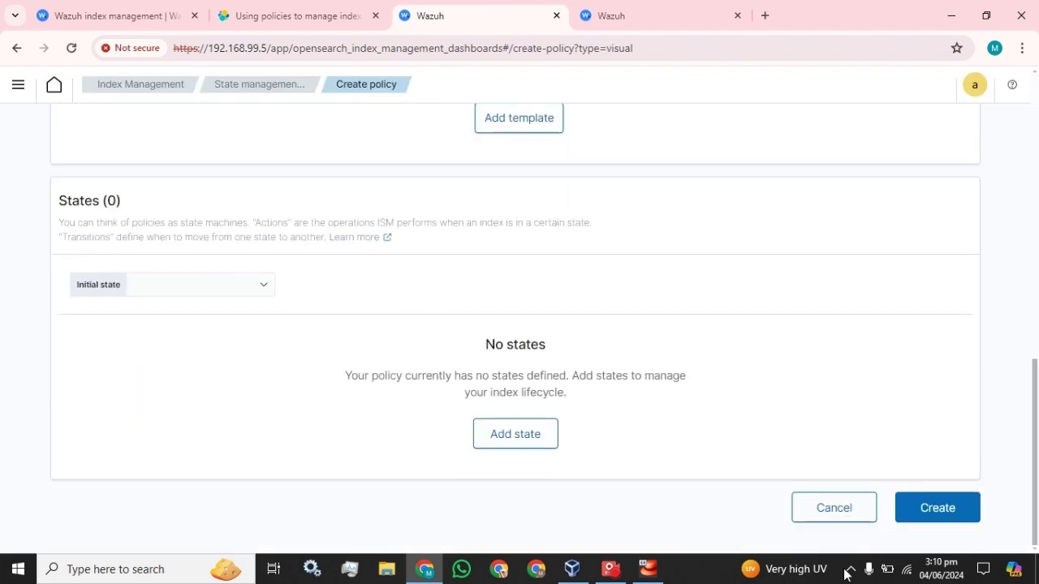
left_click(844, 518)
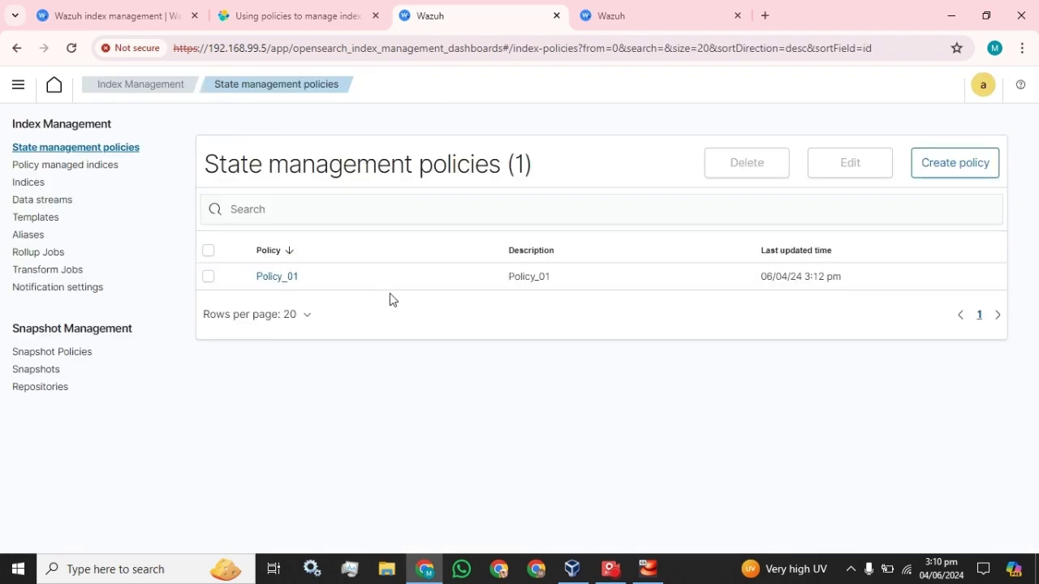
left_click(36, 185)
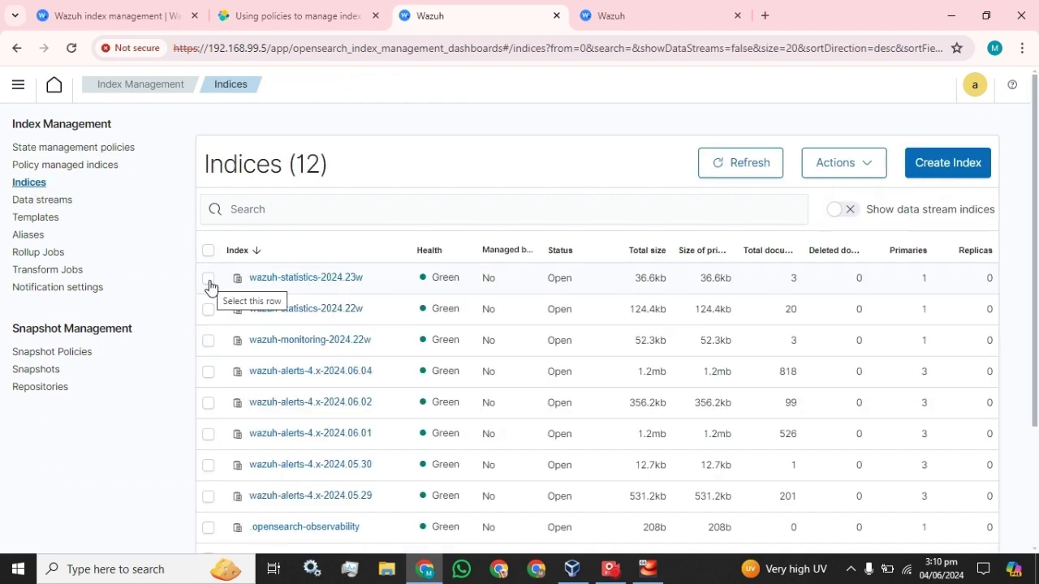
Step: Apply Policy_01 to wazuh-statistics-2024.23w via Actions > Apply policy, then deselect the row
left_click(209, 278)
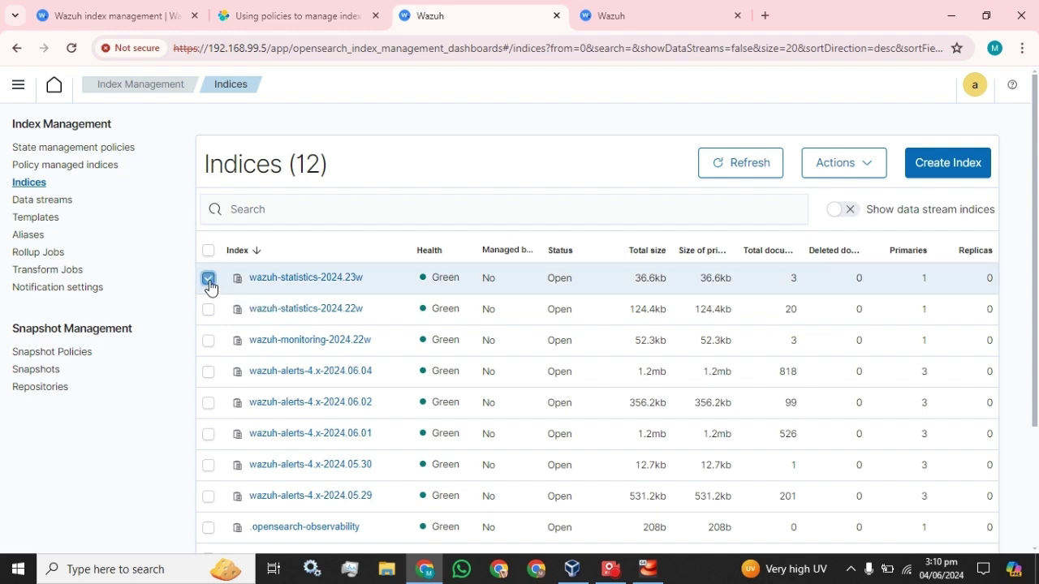
left_click(882, 163)
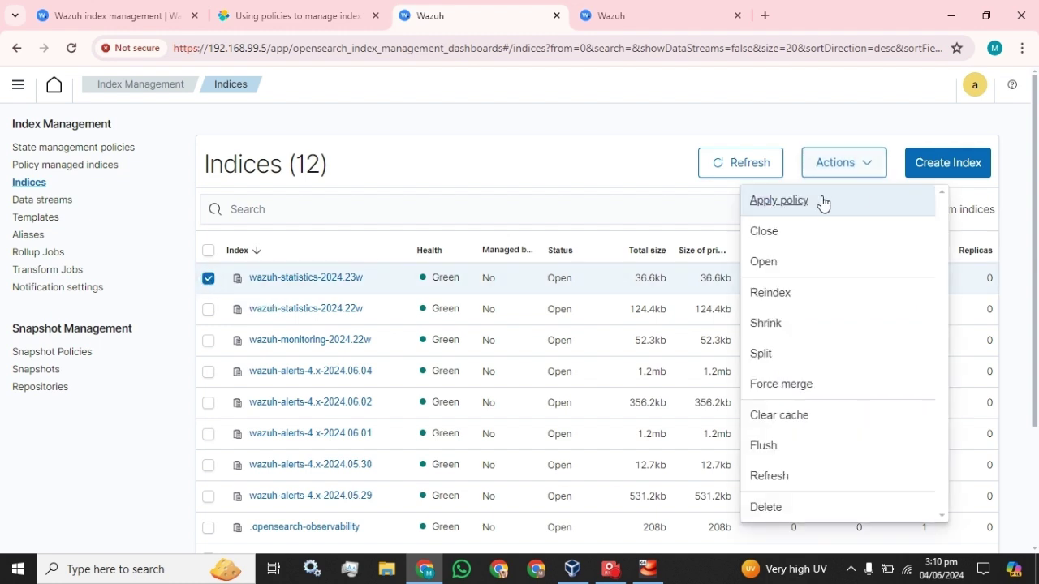
left_click(795, 202)
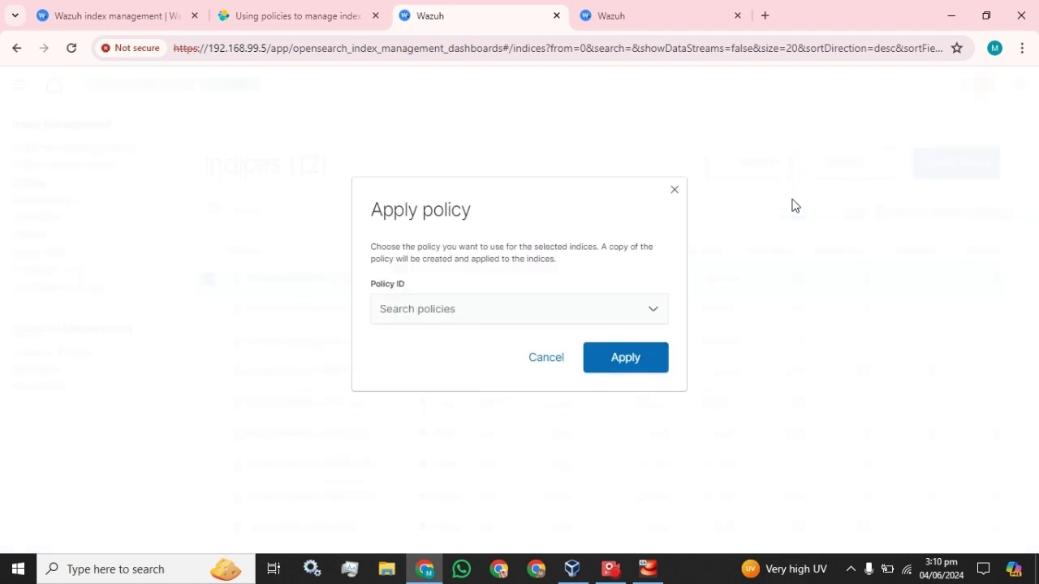
left_click(634, 322)
left_click(419, 335)
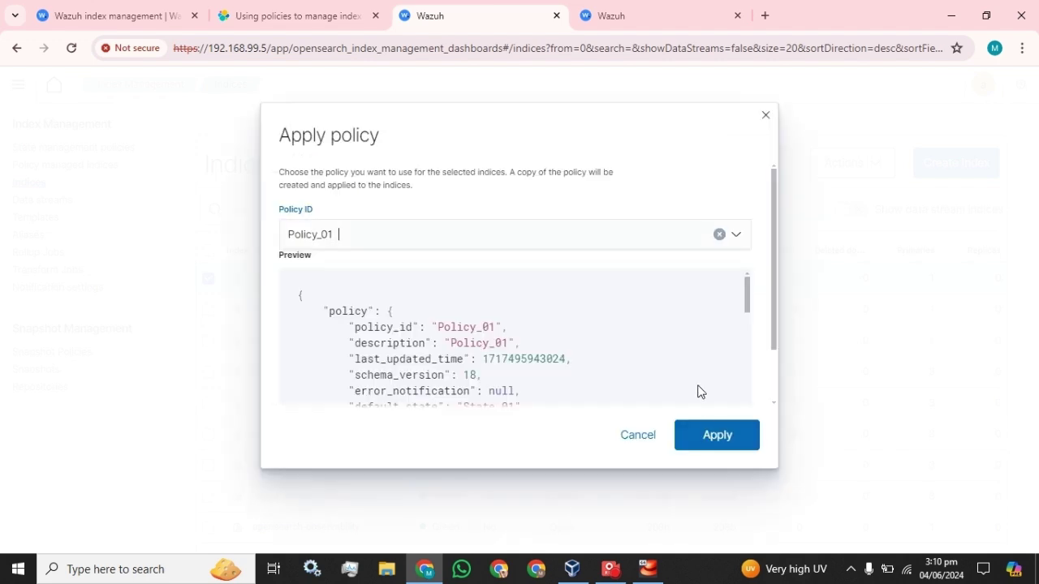
left_click(717, 436)
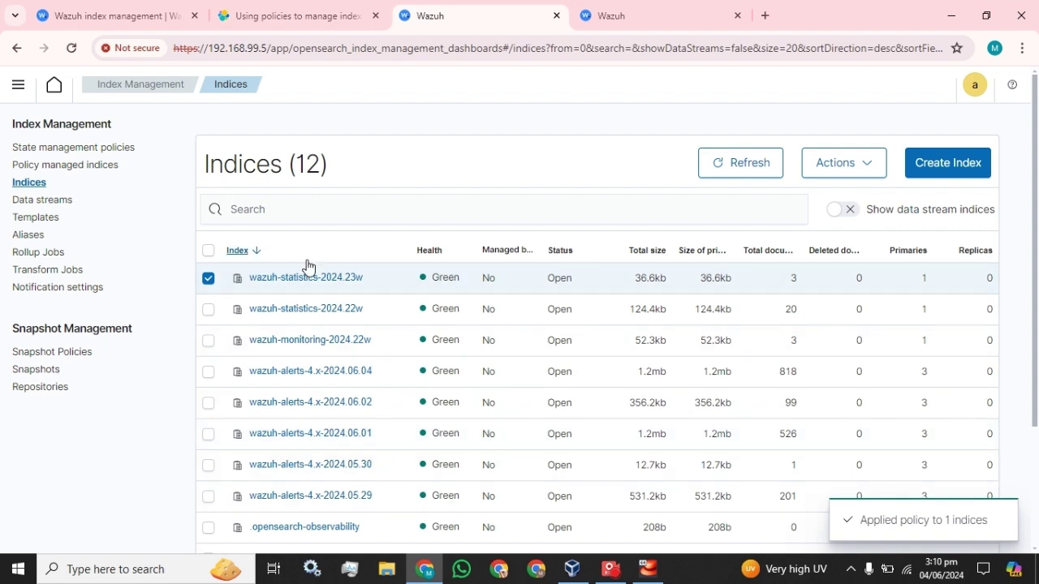
left_click(210, 280)
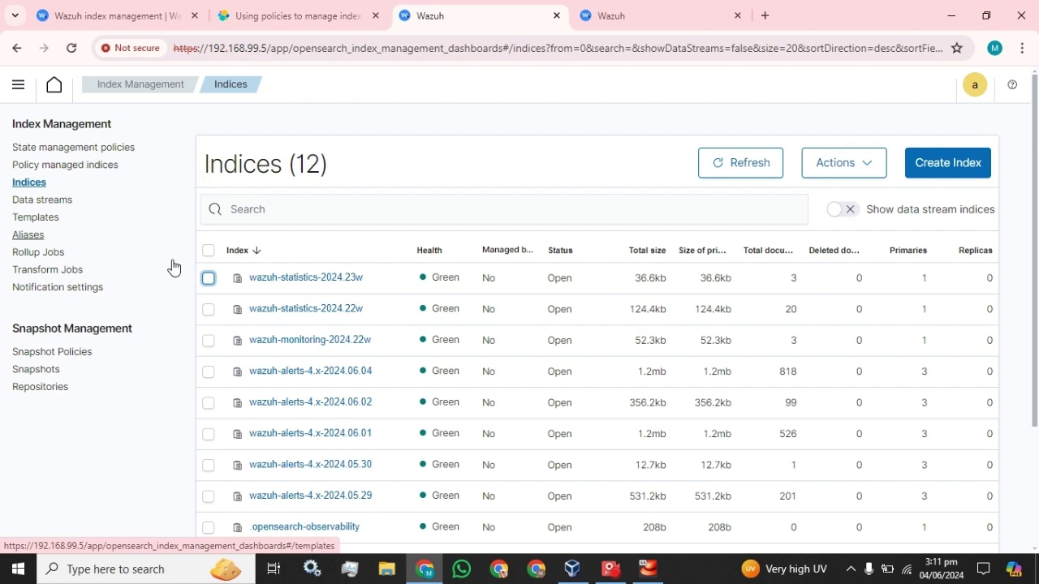
left_click(208, 309)
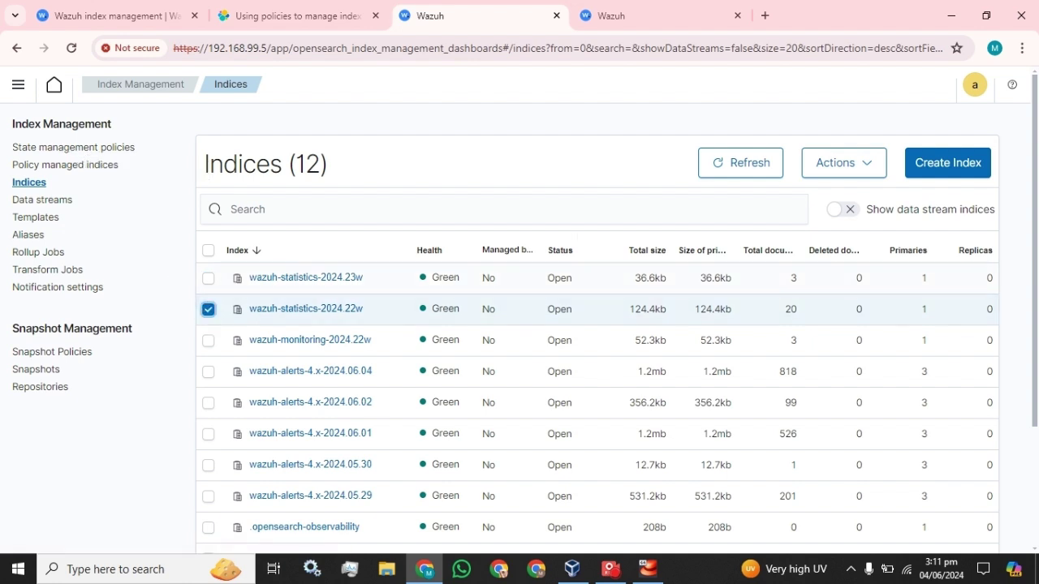
left_click(855, 173)
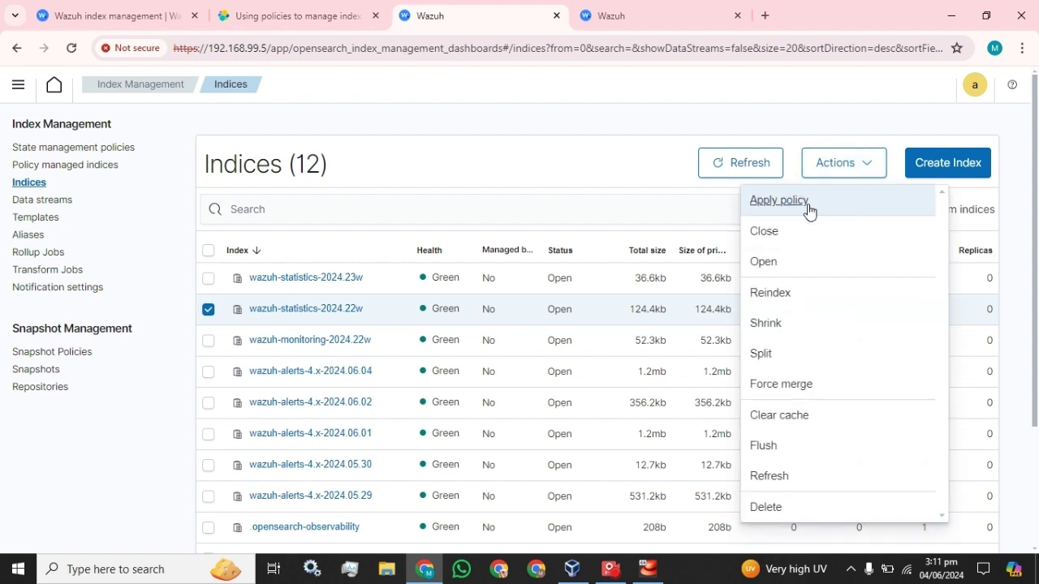
left_click(809, 212)
left_click(551, 322)
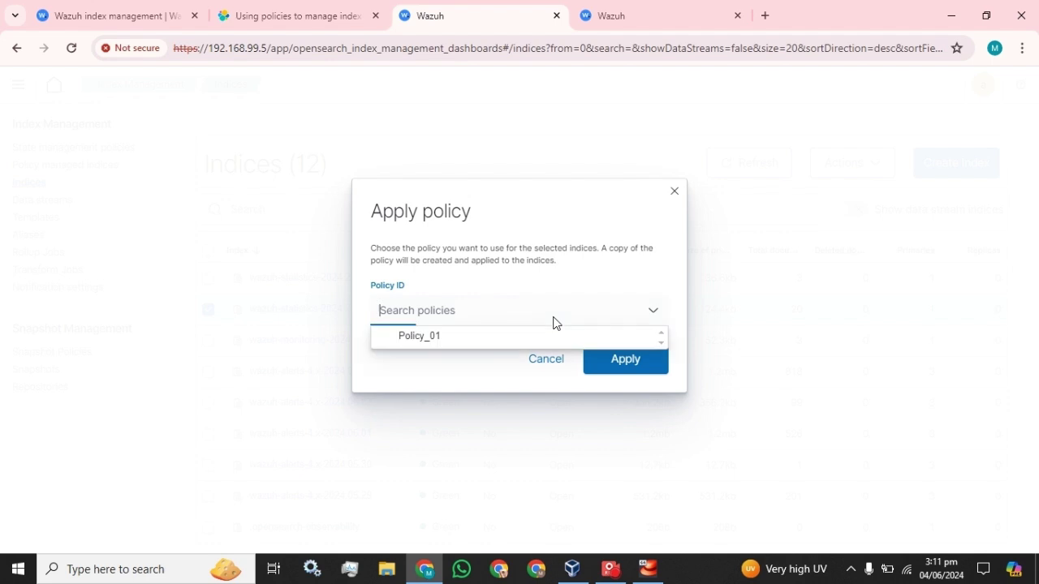
left_click(501, 341)
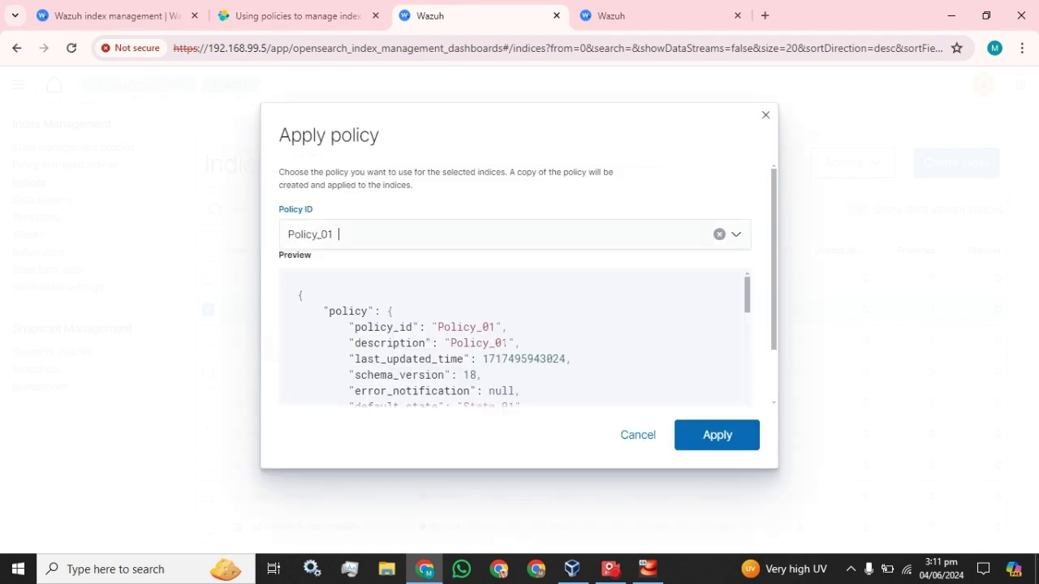
left_click(615, 434)
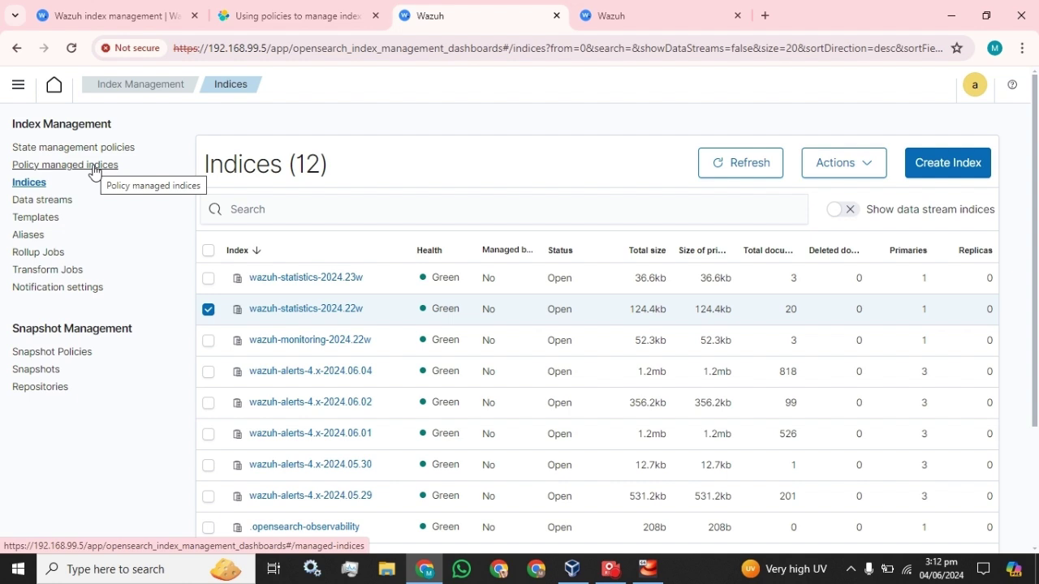
Step: Visit Notification settings, then reload Indices and scroll to see wazuh-statistics-2024.23w as managed
left_click(90, 288)
scroll(216, 315, "down", 1)
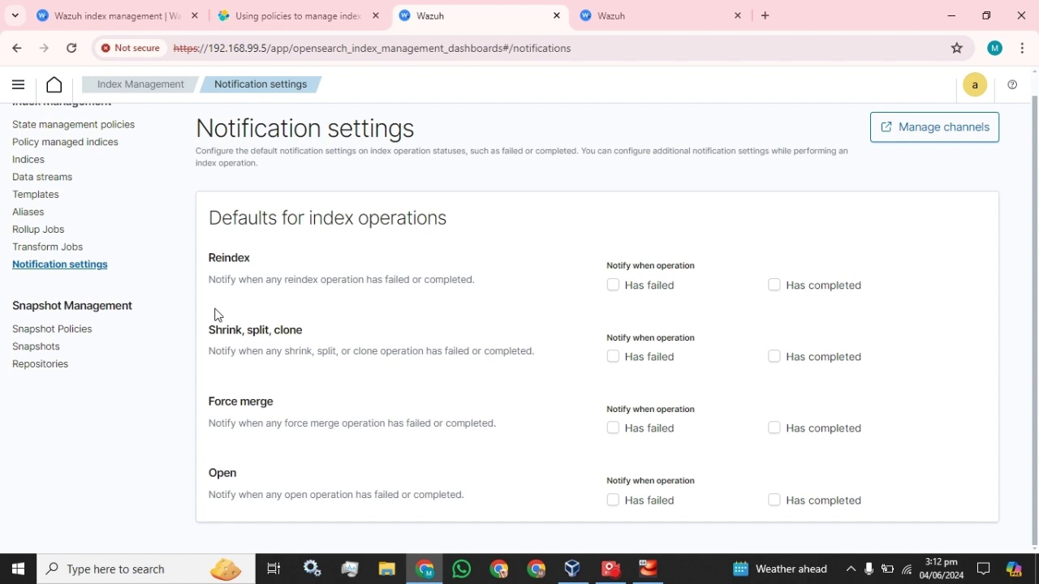
scroll(216, 315, "up", 1)
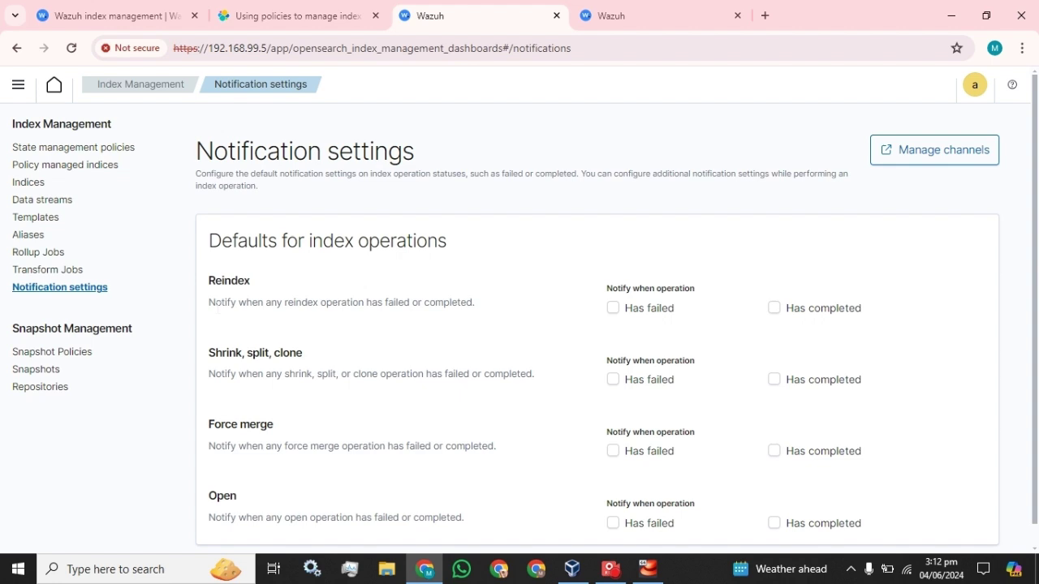
left_click(28, 184)
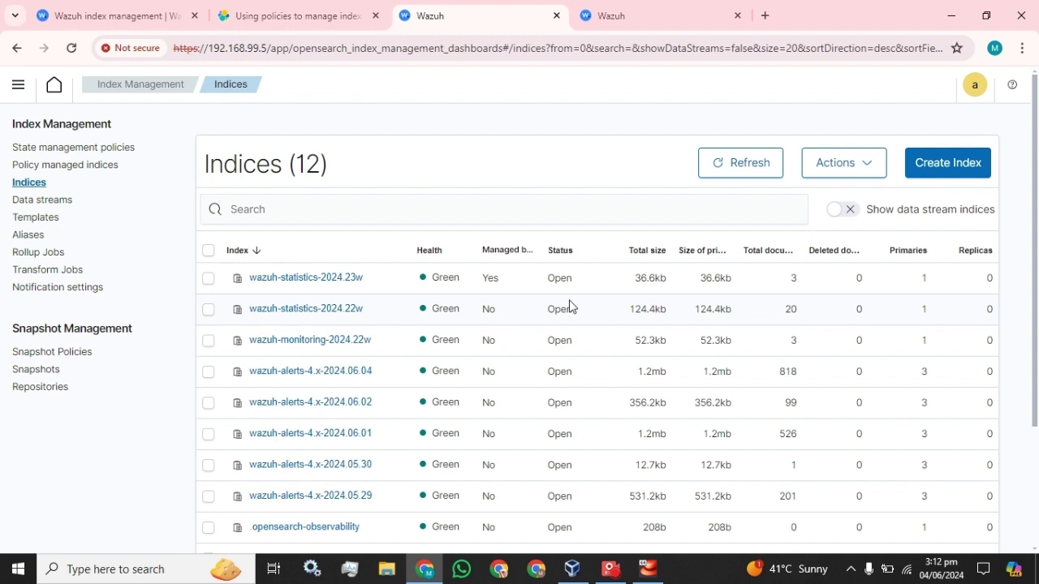
scroll(499, 308, "down", 1)
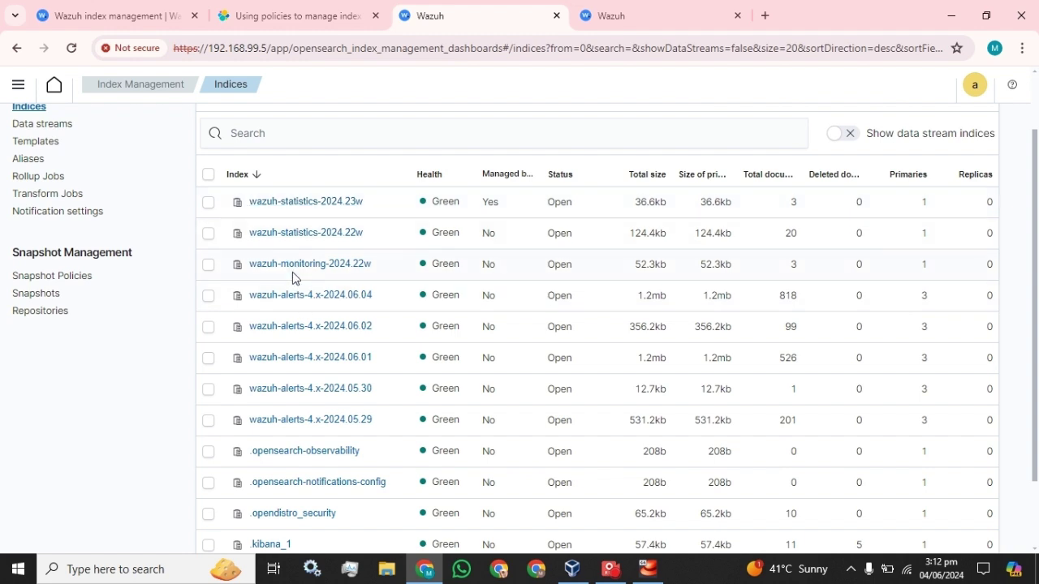
scroll(294, 275, "down", 1)
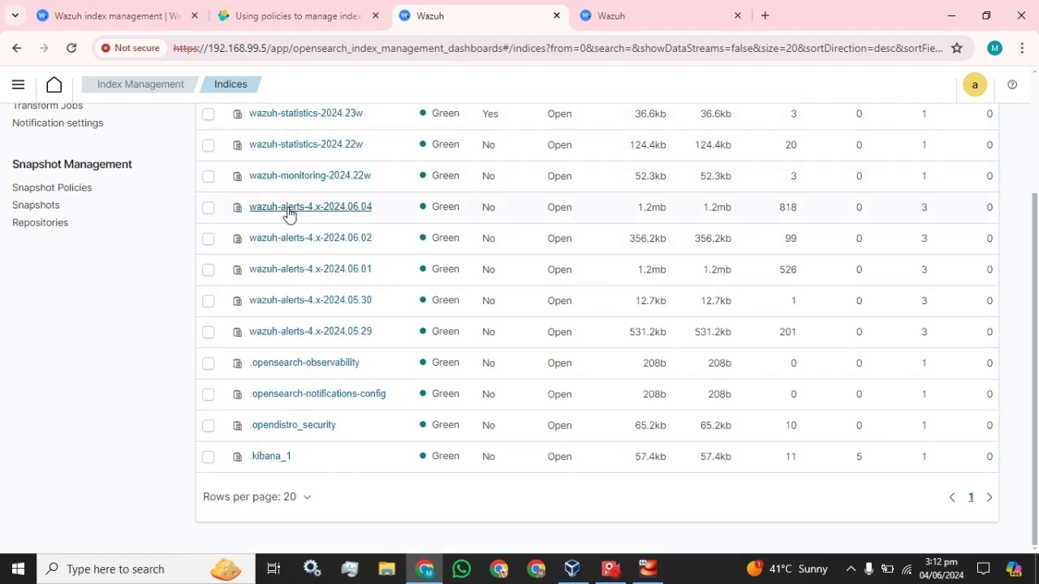
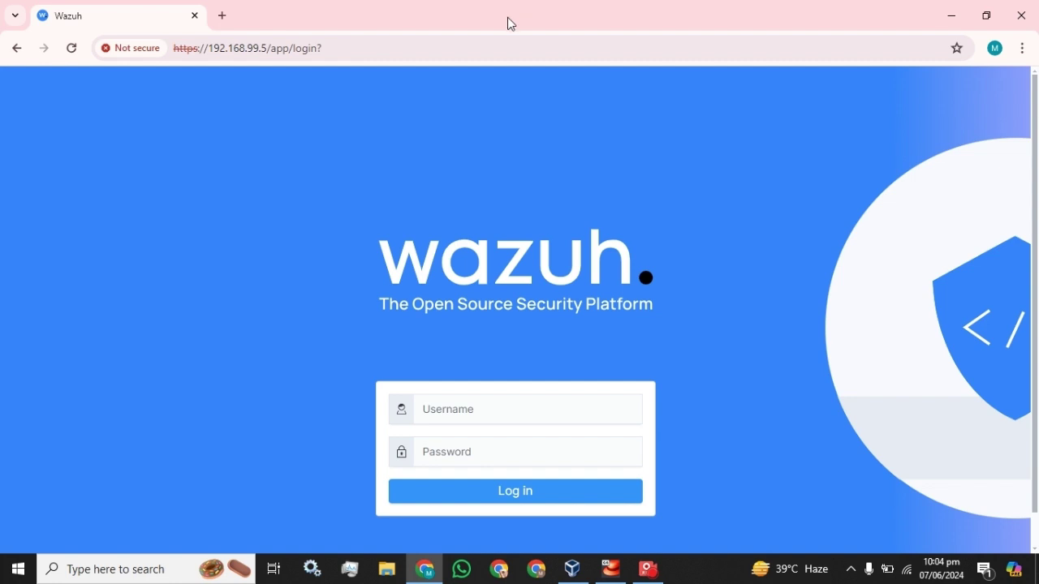
Step: Sign in as admin with the account password and dismiss Chrome's breached-password warning
left_click(465, 406)
type("ad")
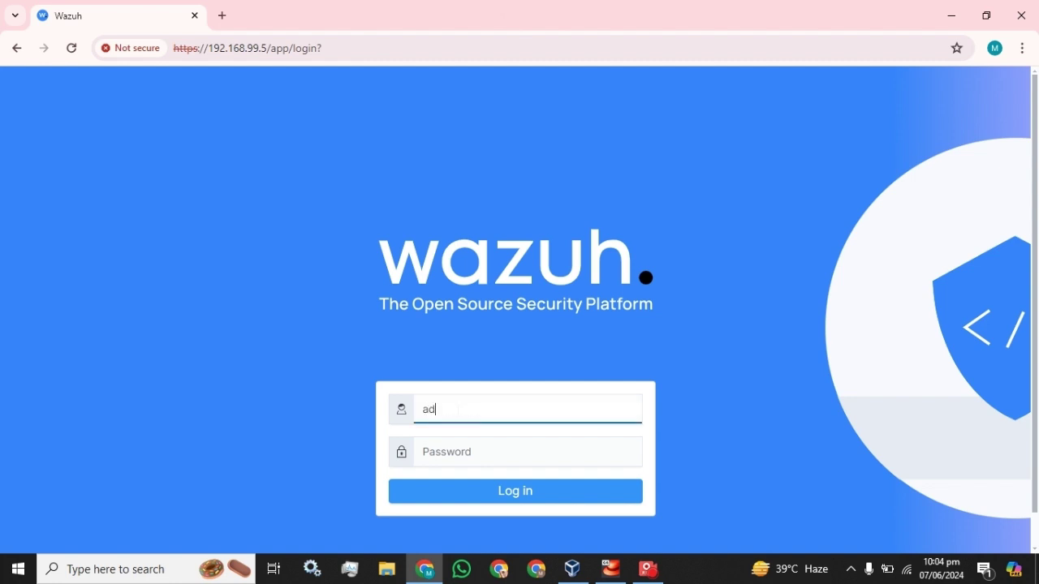
type("min")
key("Tab")
type("admin")
key("Return")
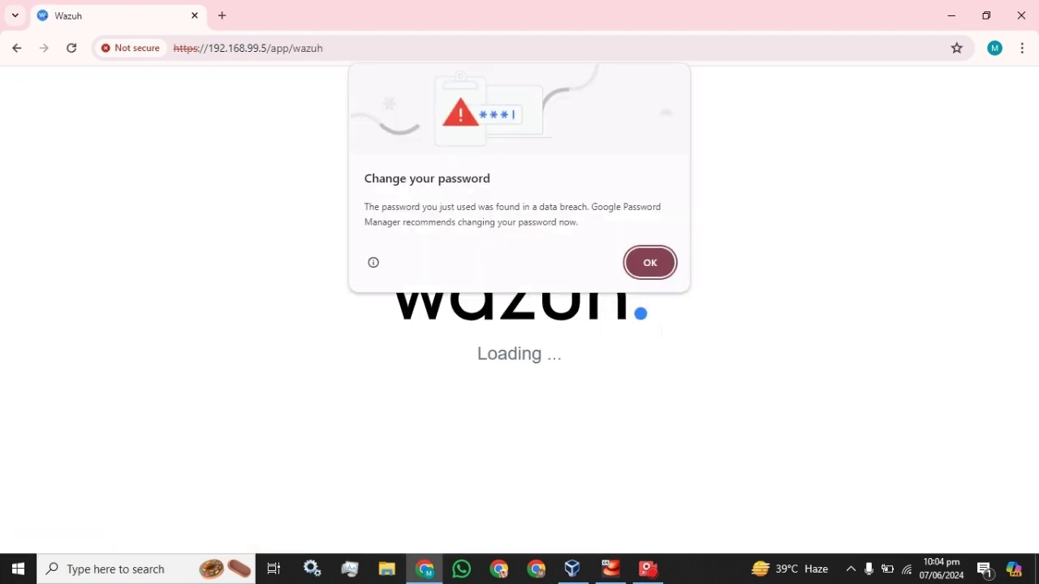
left_click(649, 268)
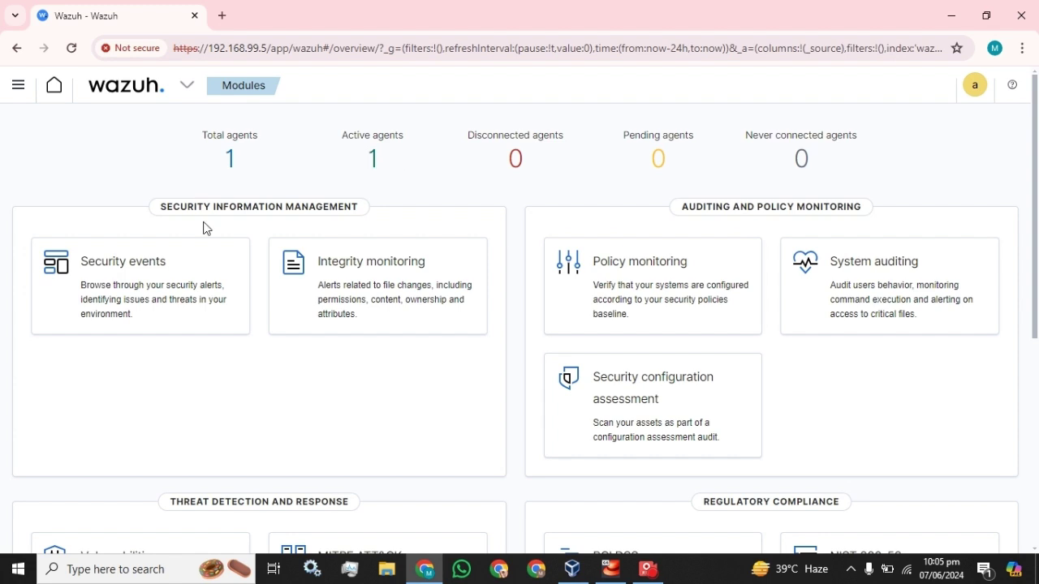
Step: Review the 183 alerts on the Security events dashboard, then bring up the main navigation list
left_click(149, 265)
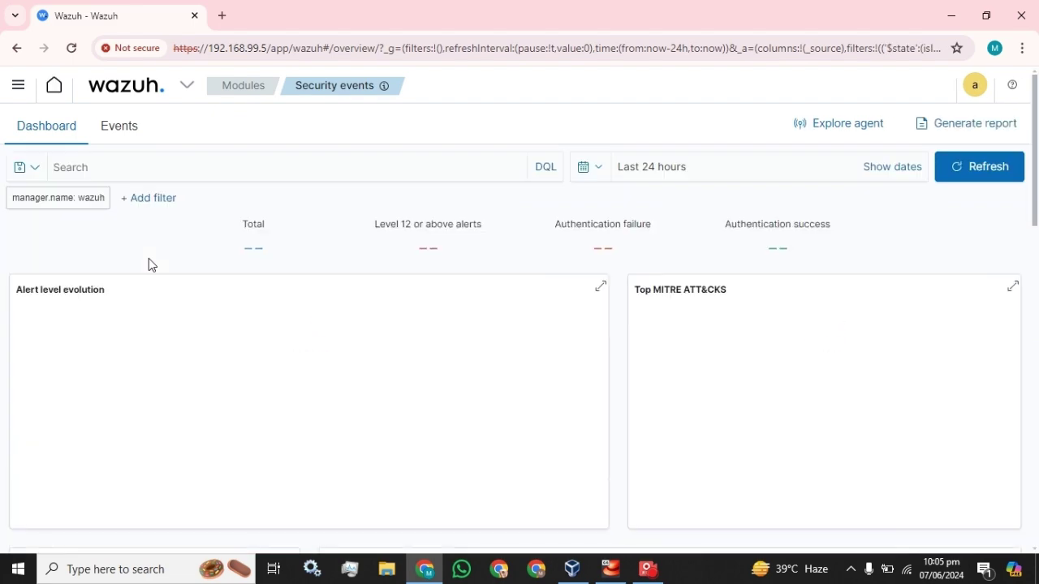
scroll(316, 335, "down", 10)
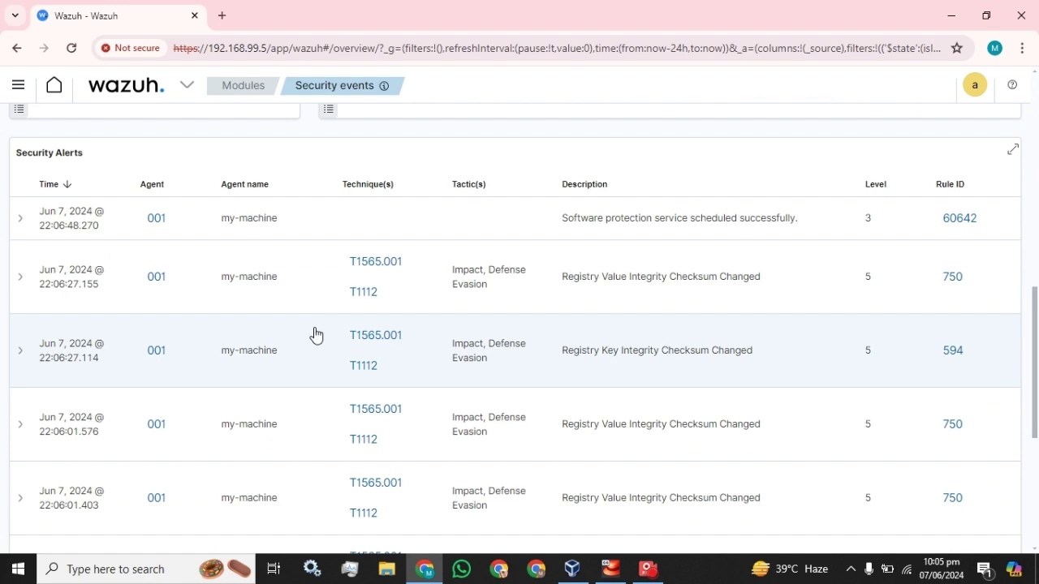
scroll(316, 335, "down", 5)
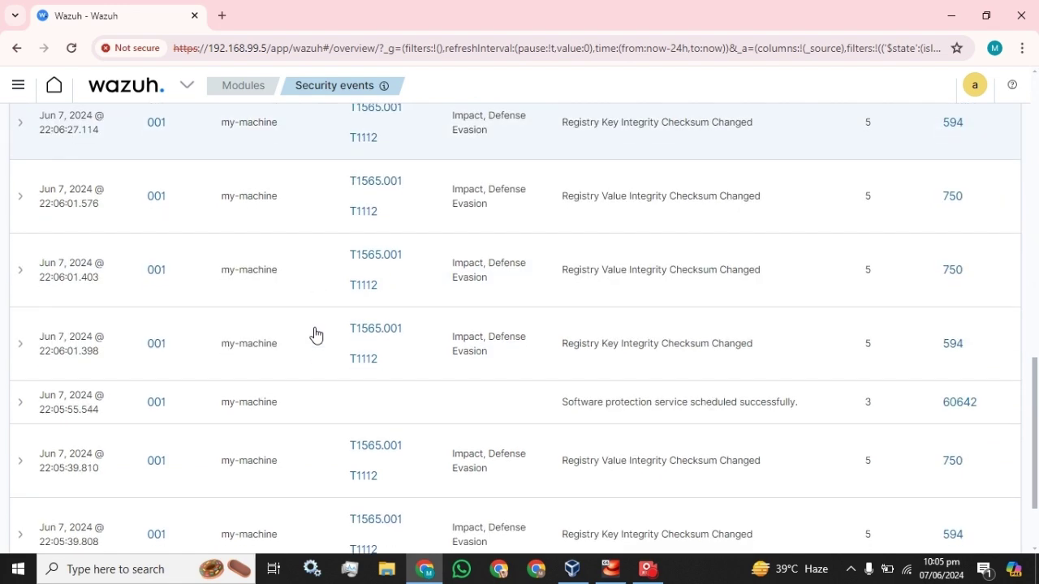
scroll(316, 335, "up", 15)
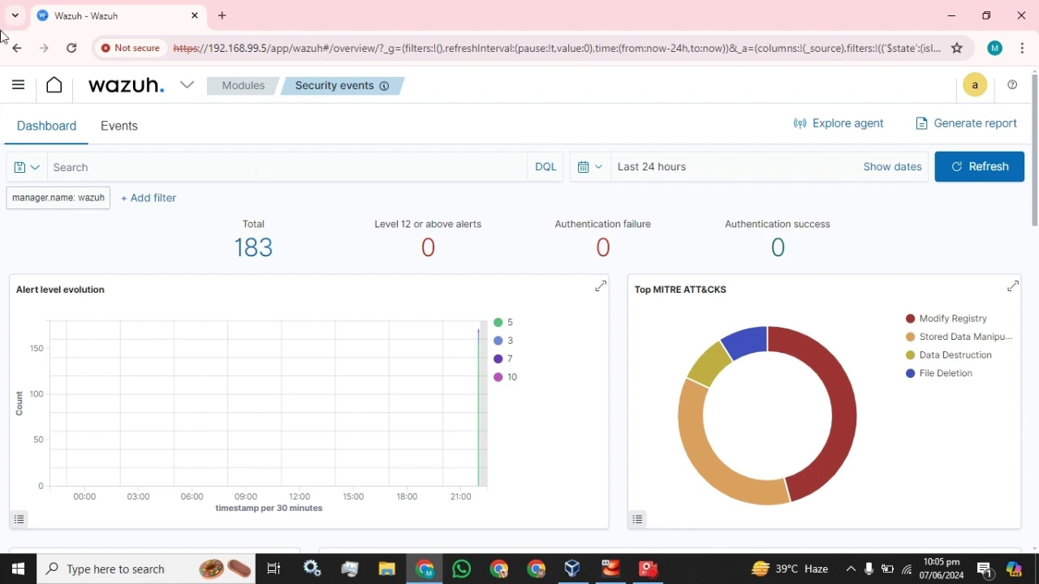
left_click(7, 91)
scroll(82, 276, "down", 3)
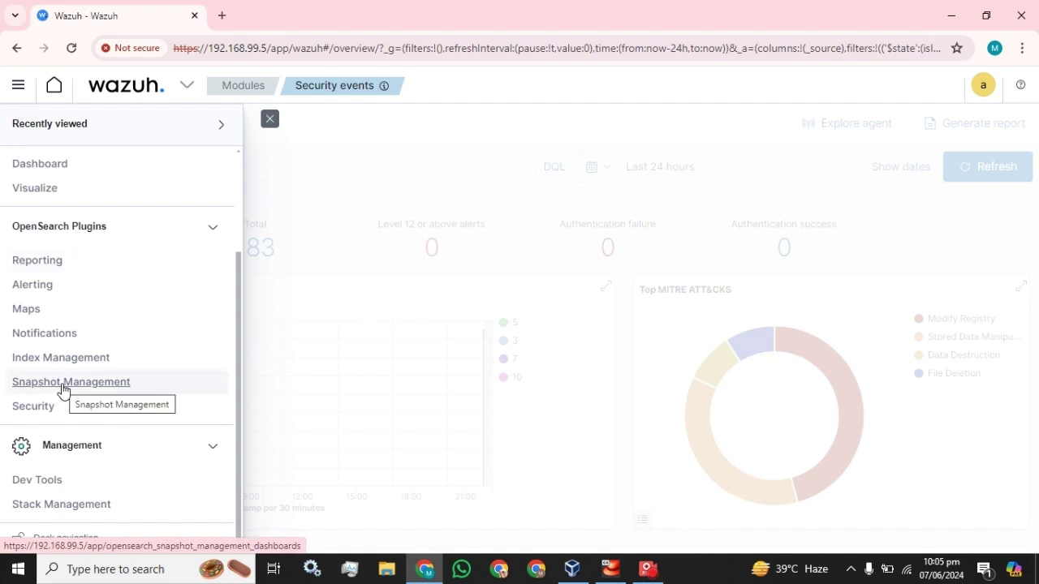
Step: Go to Snapshot Management and open the Repositories page in a new tab
left_click(64, 389)
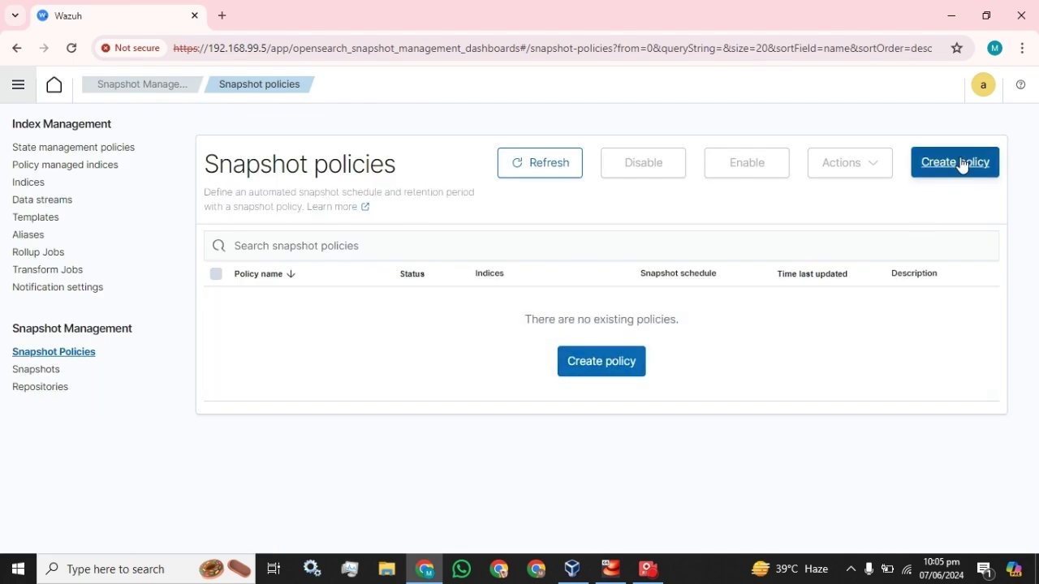
right_click(47, 385)
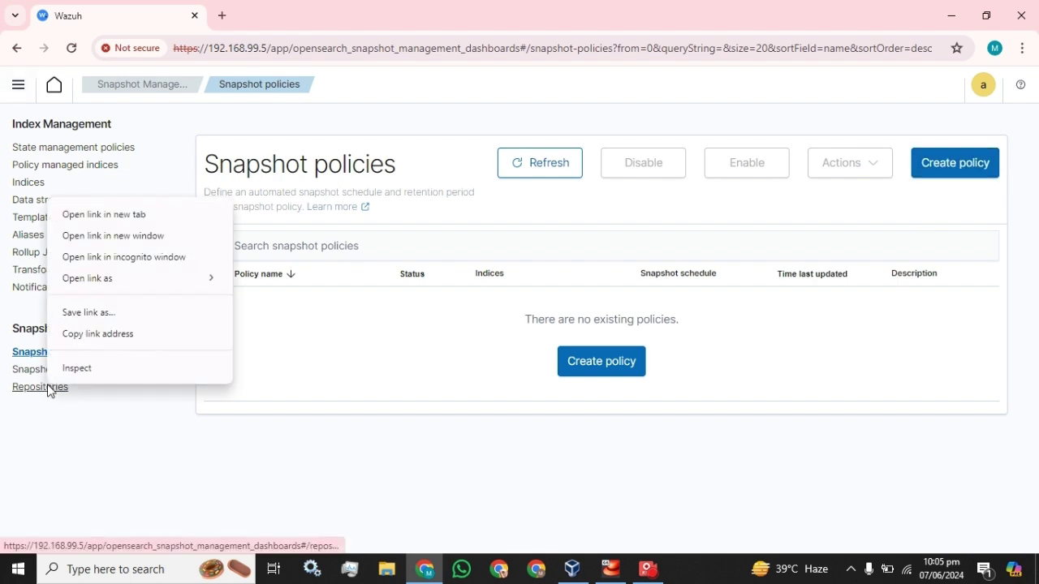
left_click(95, 214)
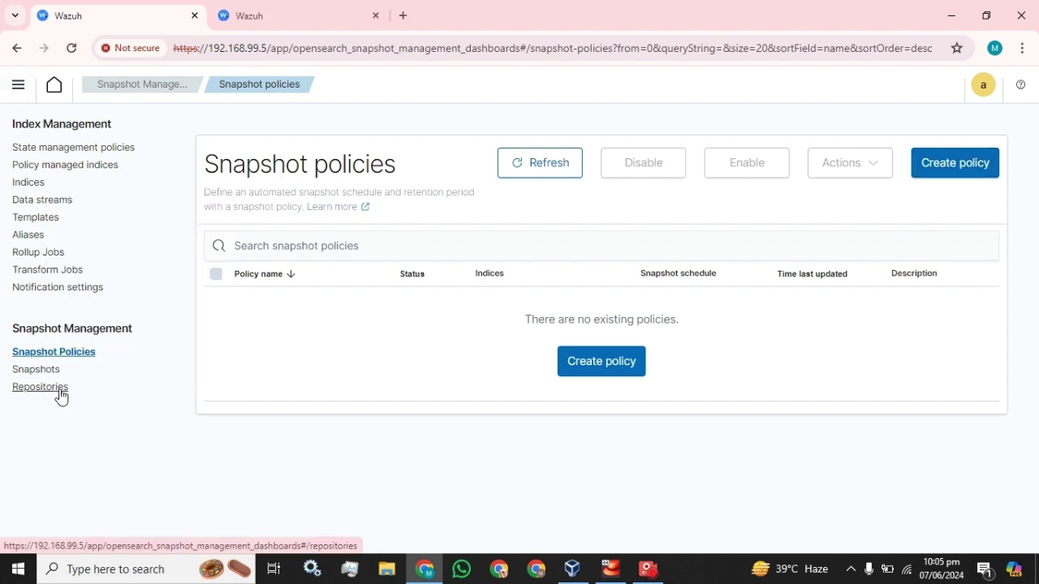
left_click(268, 9)
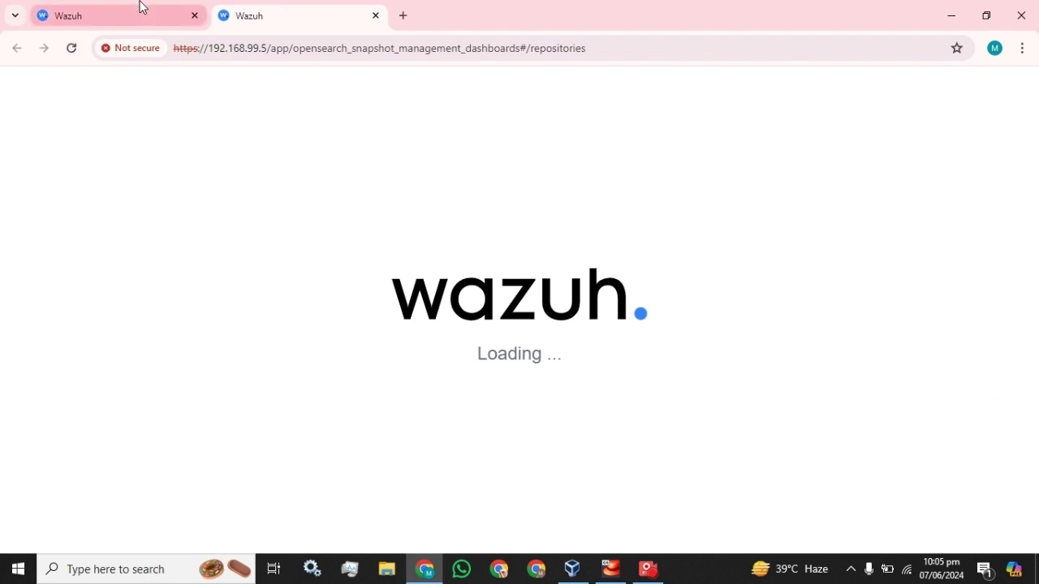
left_click(140, 7)
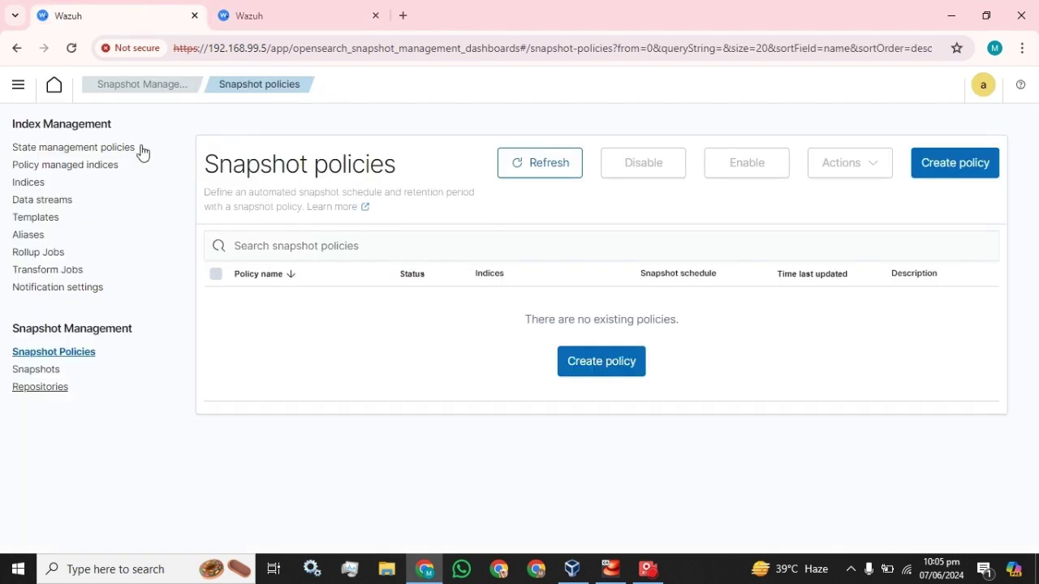
Step: Open the Indices list in a new tab, browse its 16 indices, then return to Repositories
right_click(30, 185)
left_click(51, 194)
left_click(441, 10)
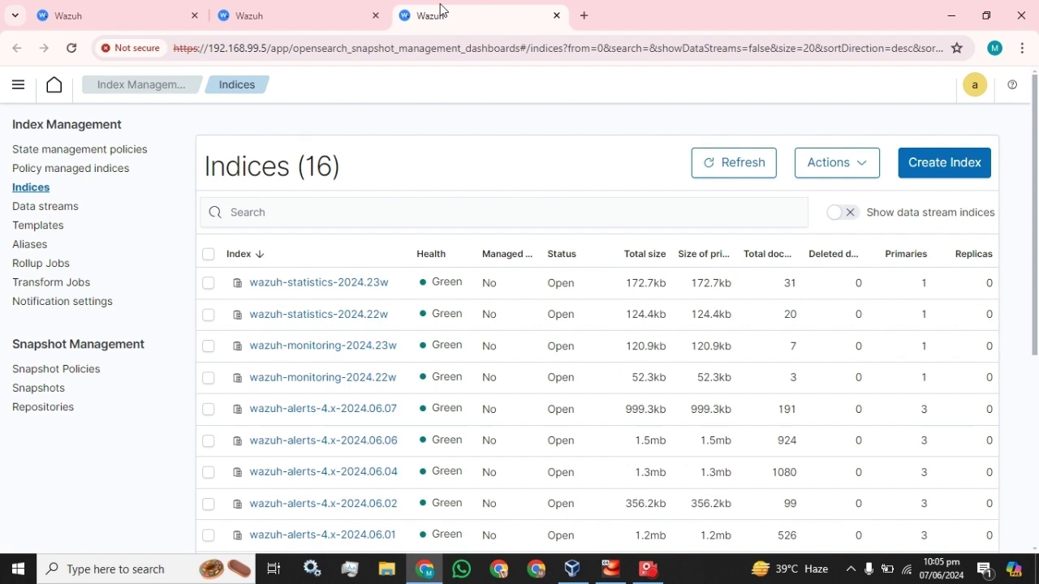
scroll(366, 253, "down", 2)
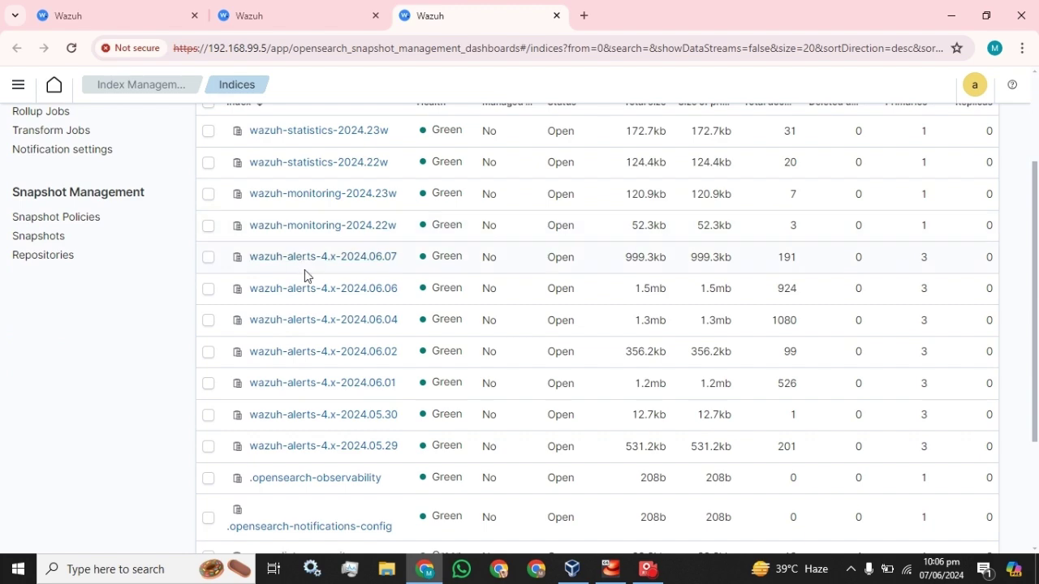
scroll(304, 270, "down", 3)
scroll(305, 270, "up", 5)
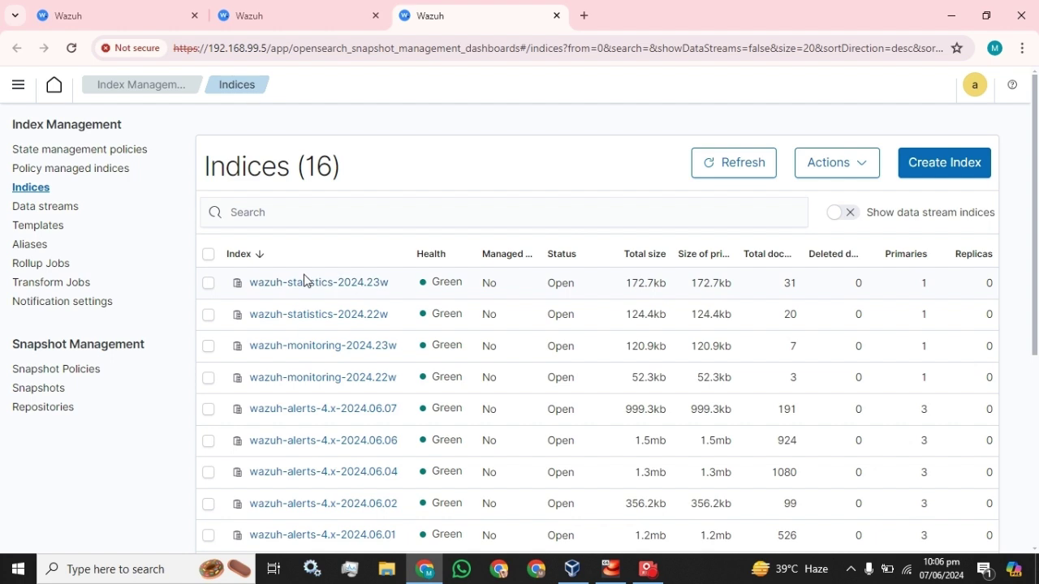
left_click(294, 7)
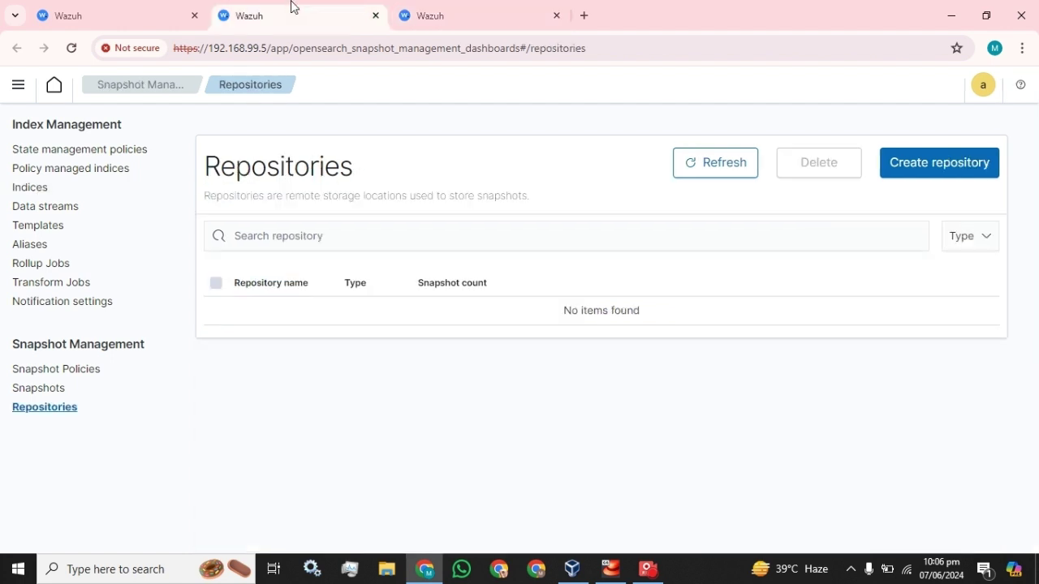
Step: Start a new repository, trying Custom configuration before settling on Shared file system
left_click(921, 167)
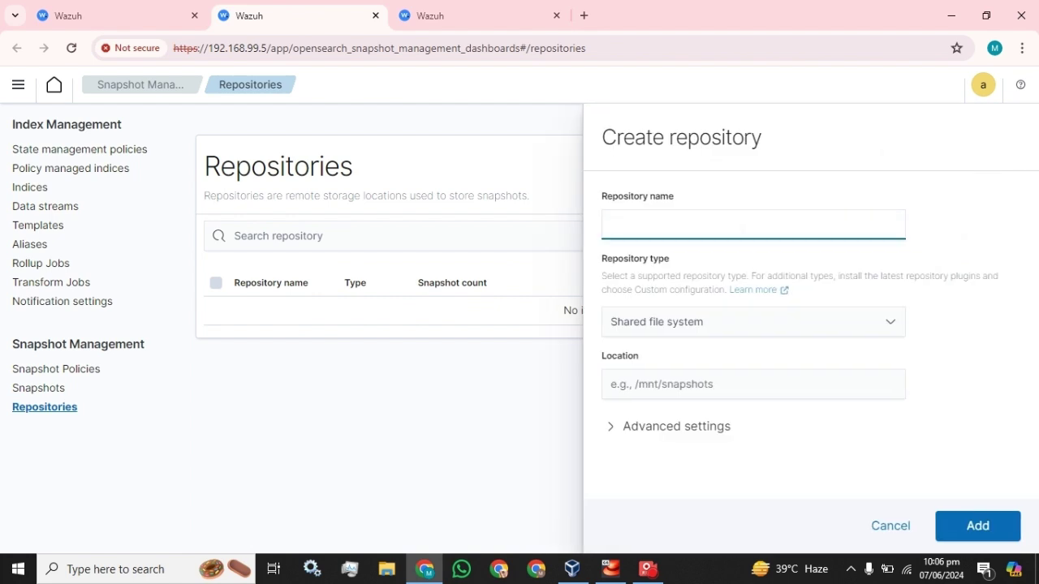
left_click(673, 329)
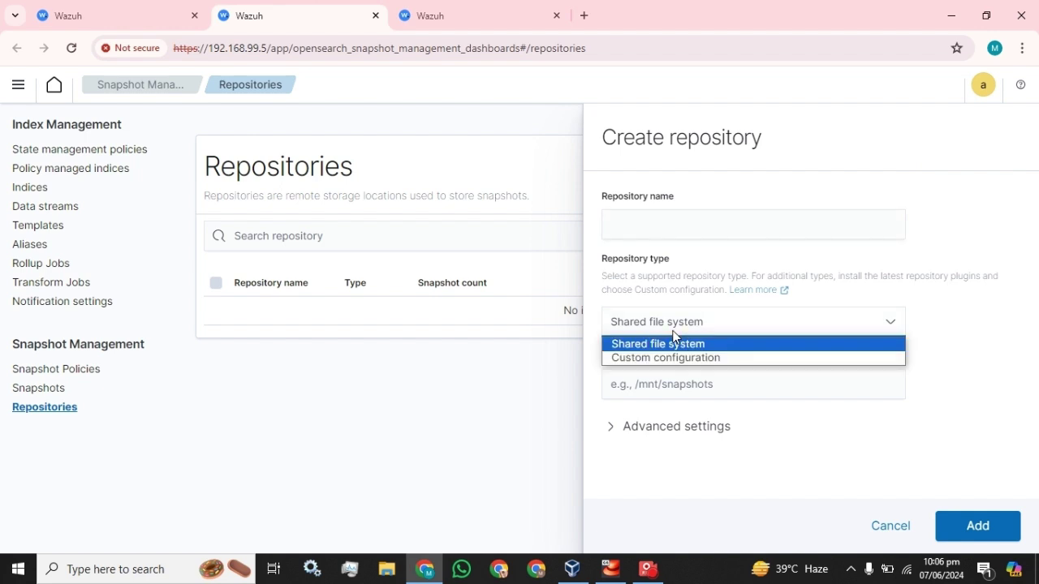
left_click(671, 357)
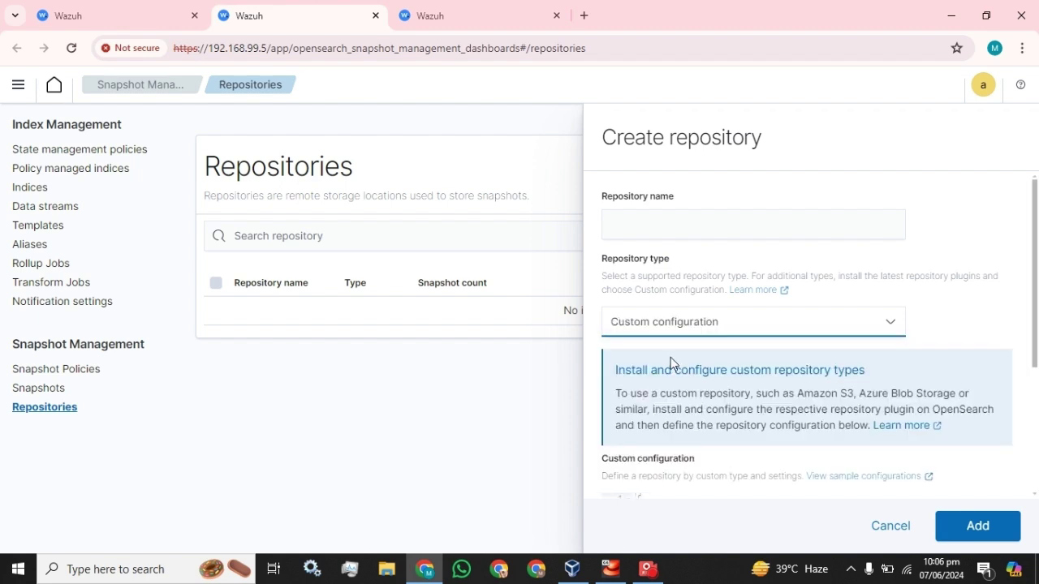
scroll(693, 375, "down", 3)
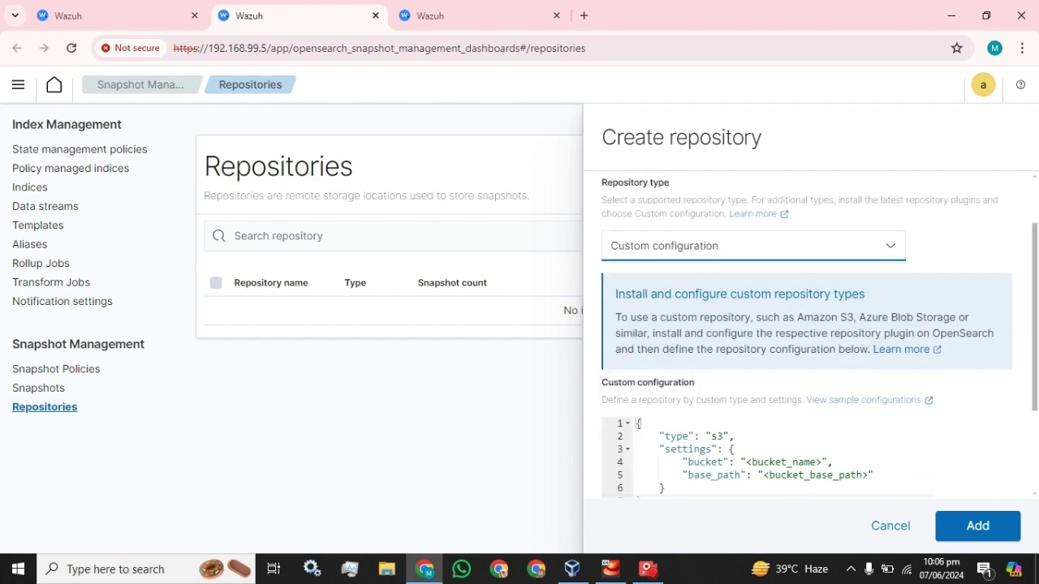
scroll(807, 334, "up", 3)
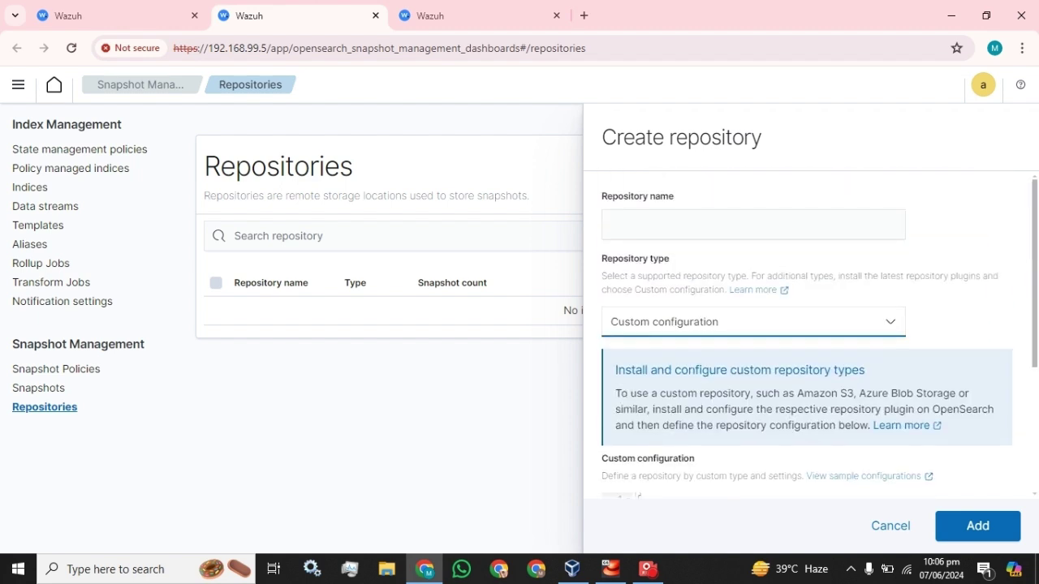
left_click(714, 331)
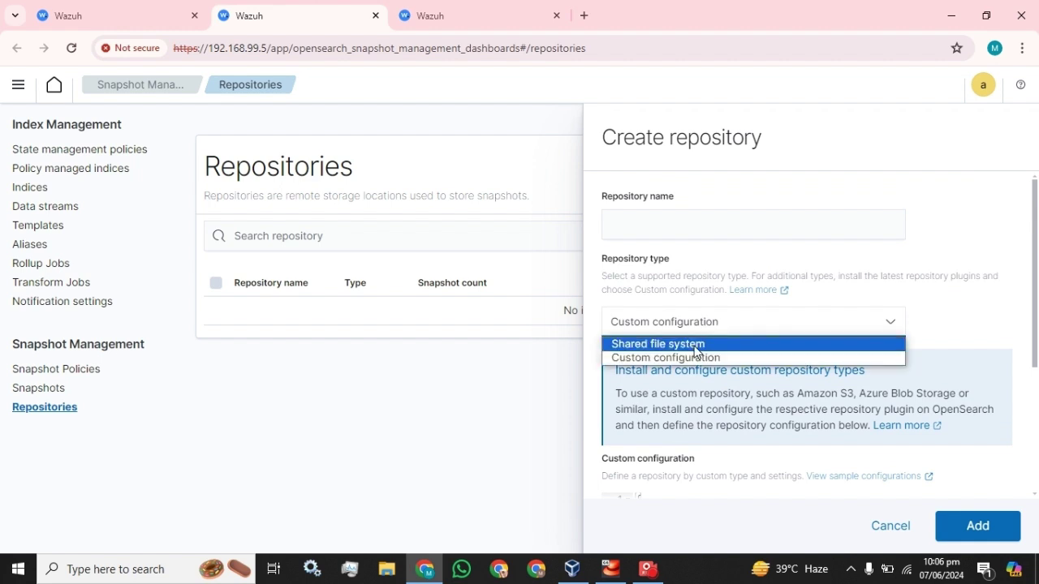
left_click(695, 344)
Step: Submit repository Weekly_backup with location /mnt, which fails because path.repo is not set
left_click(649, 384)
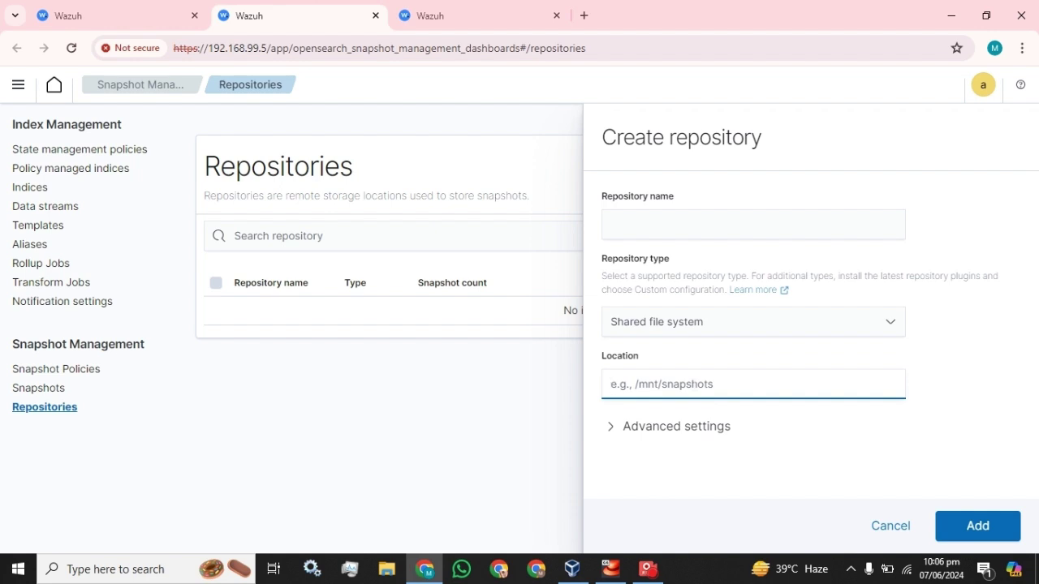
left_click(649, 225)
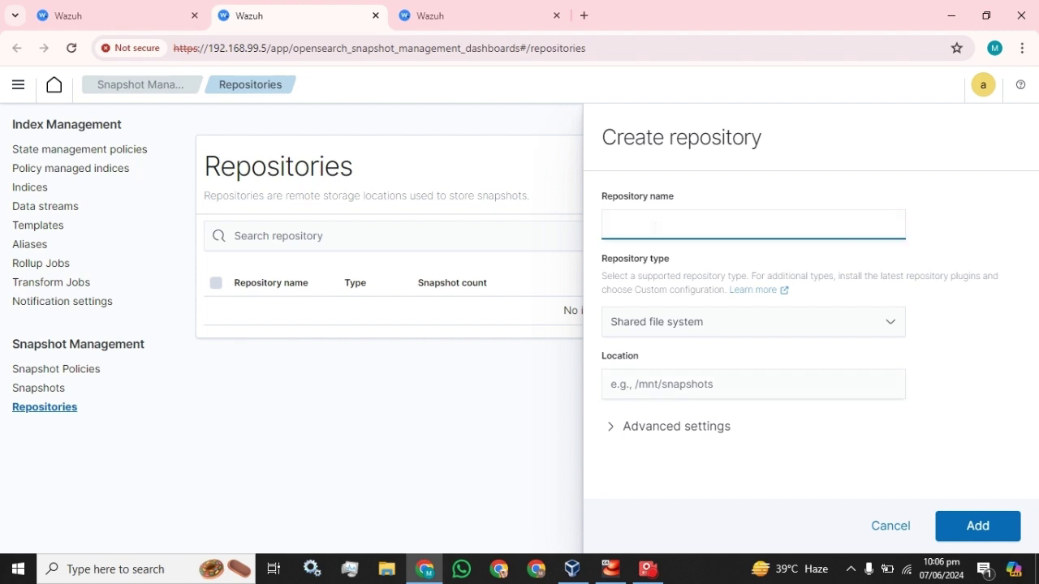
type("Weekly_backup")
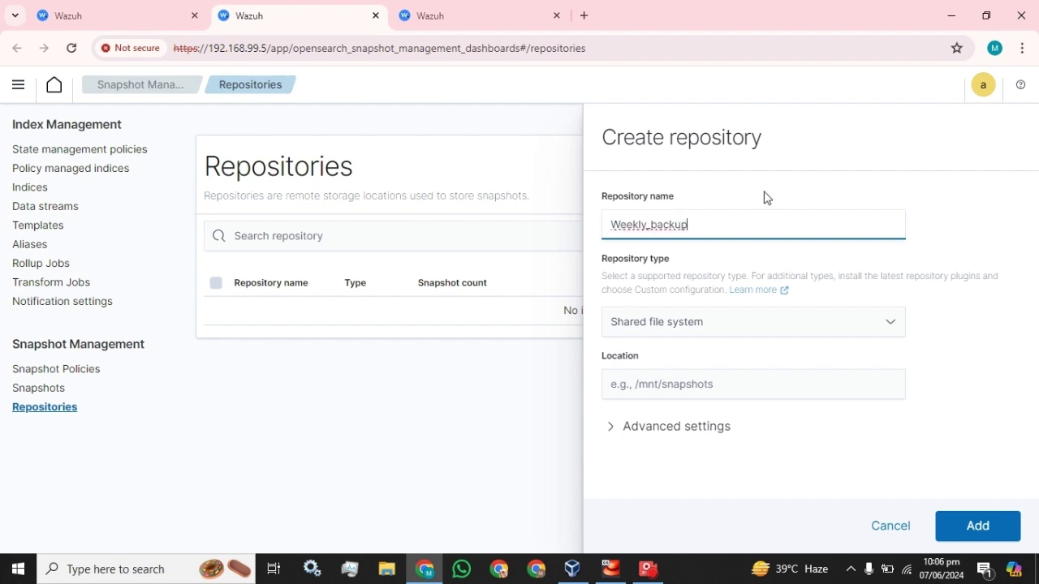
left_click(722, 383)
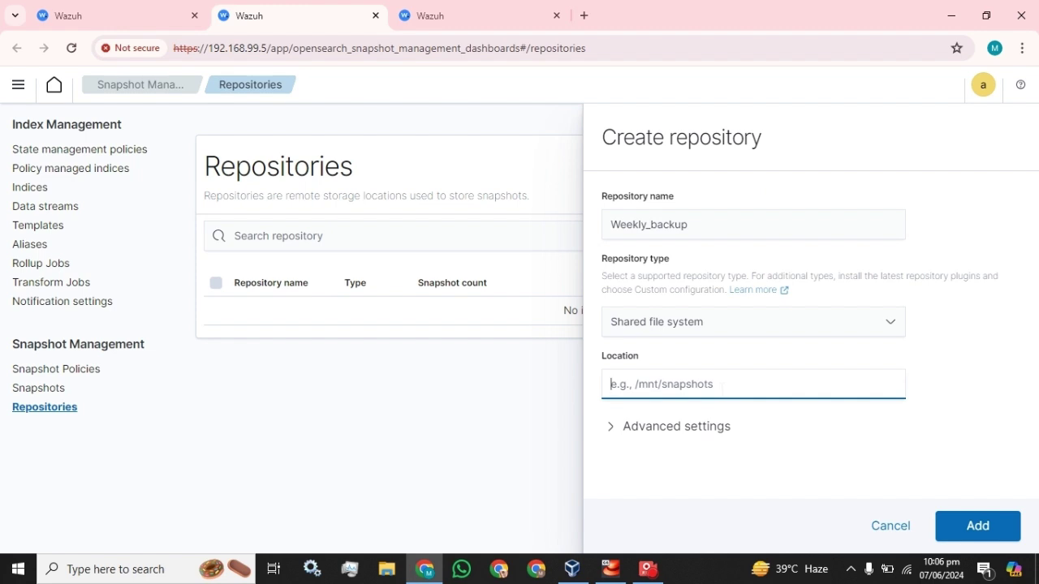
type("/mnt")
left_click(980, 528)
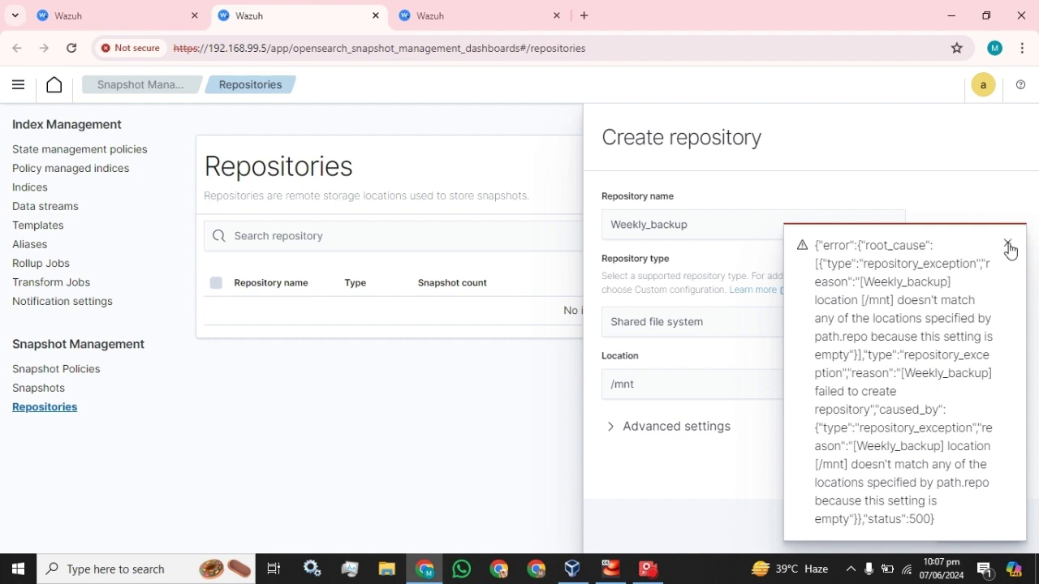
Step: Dismiss the path.repo error, pause the recording, and select the /mnt location before switching to SSH
left_click(1007, 245)
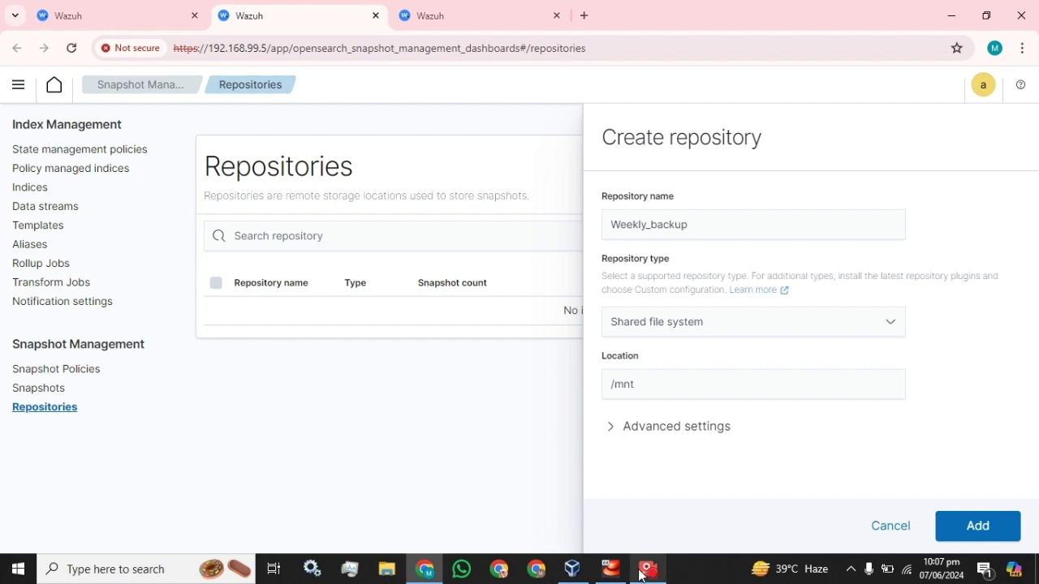
mouse_move(640, 575)
left_click(634, 487)
left_click(762, 70)
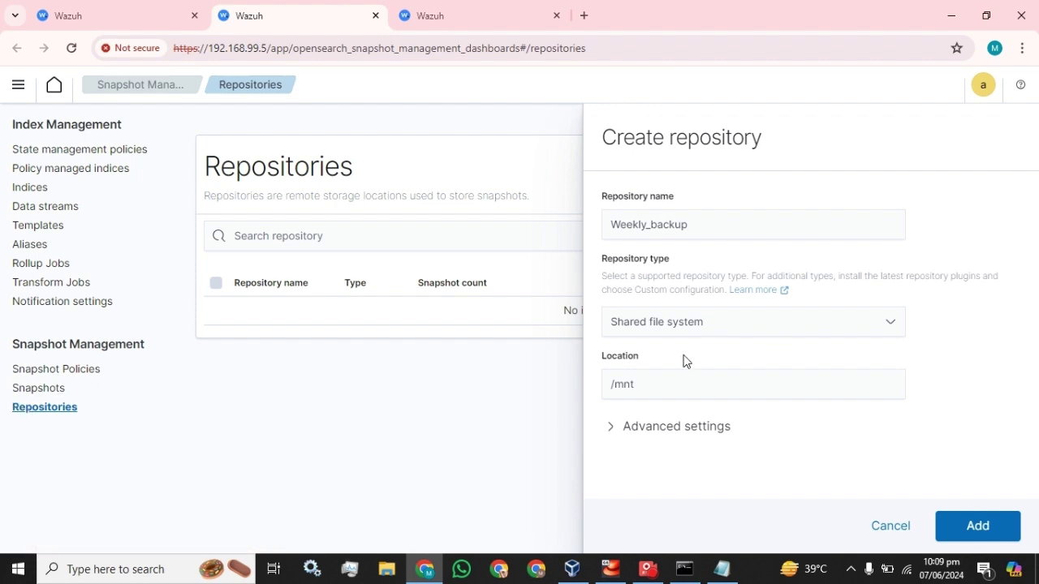
left_click_drag(635, 384, 576, 395)
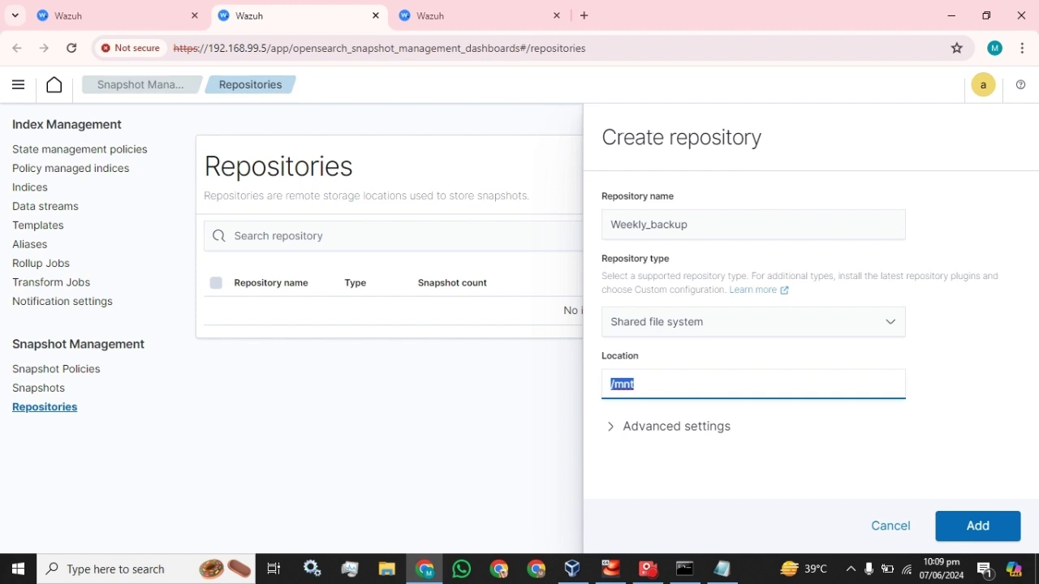
left_click(684, 569)
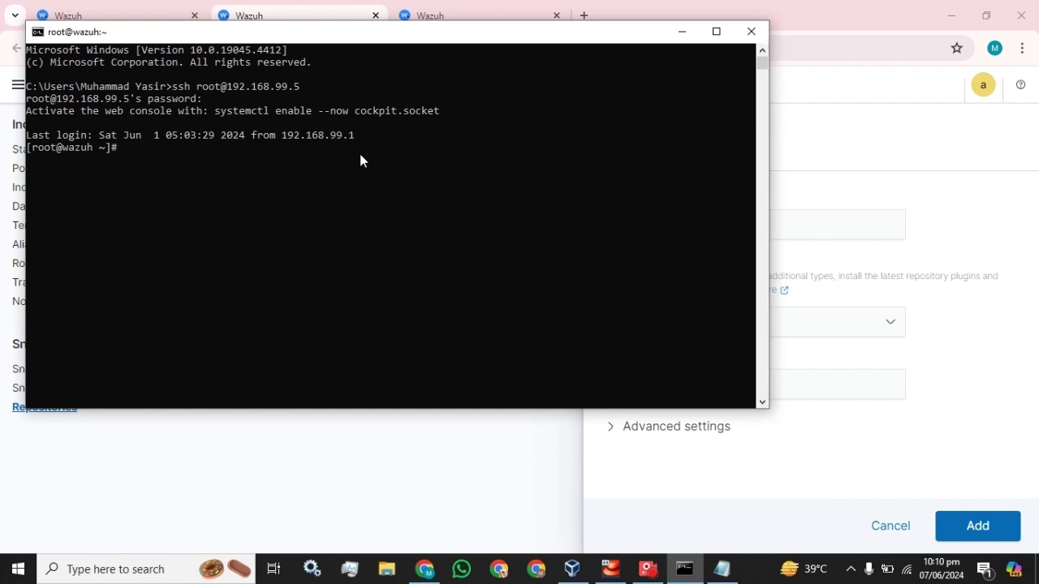
Step: Create /mnt/Data with mkdir from the notes, then list /mnt to confirm it exists
left_click(721, 569)
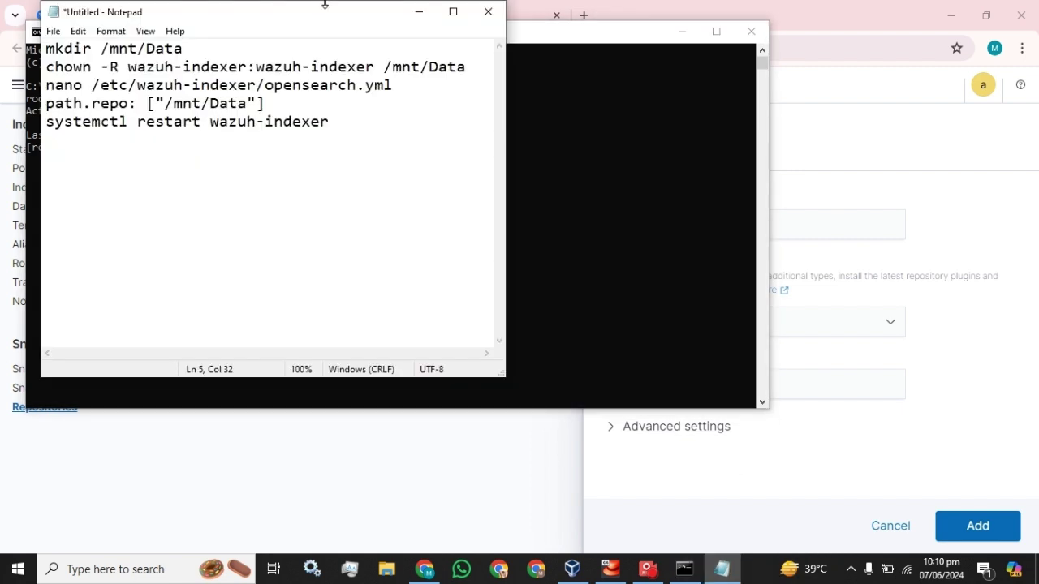
left_click_drag(301, 17, 814, 63)
key("Up")
key("Up")
key("Up")
key("Up")
key("shift+Left")
key("shift+Left")
key("shift+Left")
key("shift+Left")
key("shift+Left")
key("shift+Left")
key("shift+Left")
key("shift+Left")
key("shift+Left")
key("shift+Left")
key("shift+Left")
key("shift+Left")
key("shift+Left")
key("shift+Left")
key("shift+Left")
key("ctrl+c")
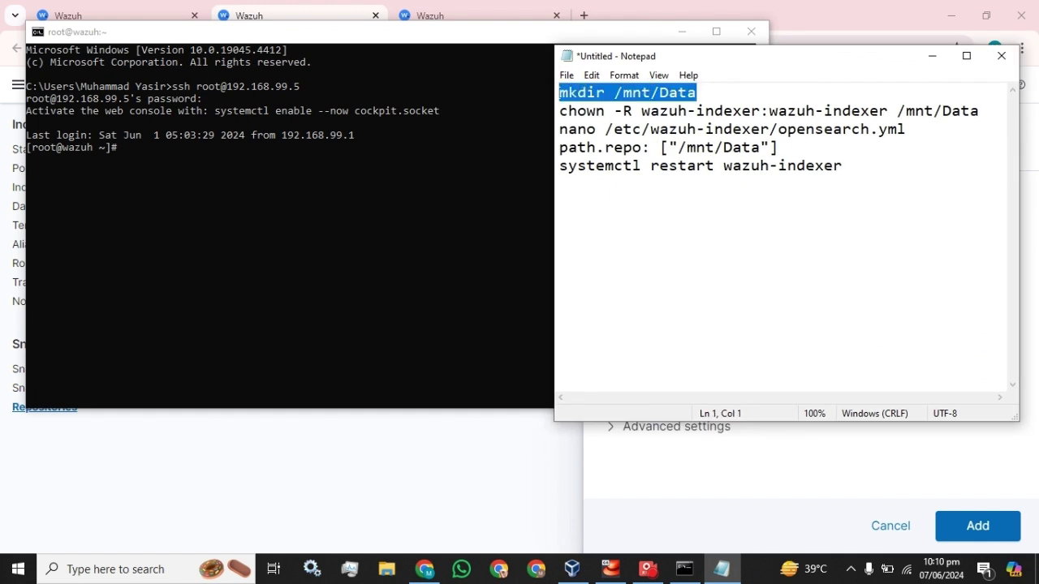
left_click(218, 184)
key("ctrl+v")
key("Return")
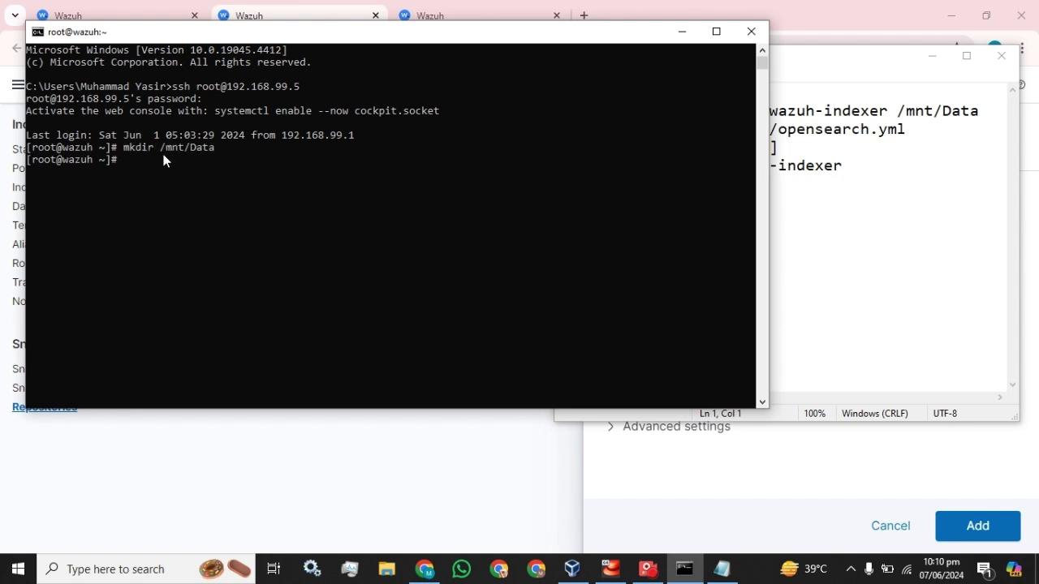
type("cd /mnt")
key("Return")
type("ls")
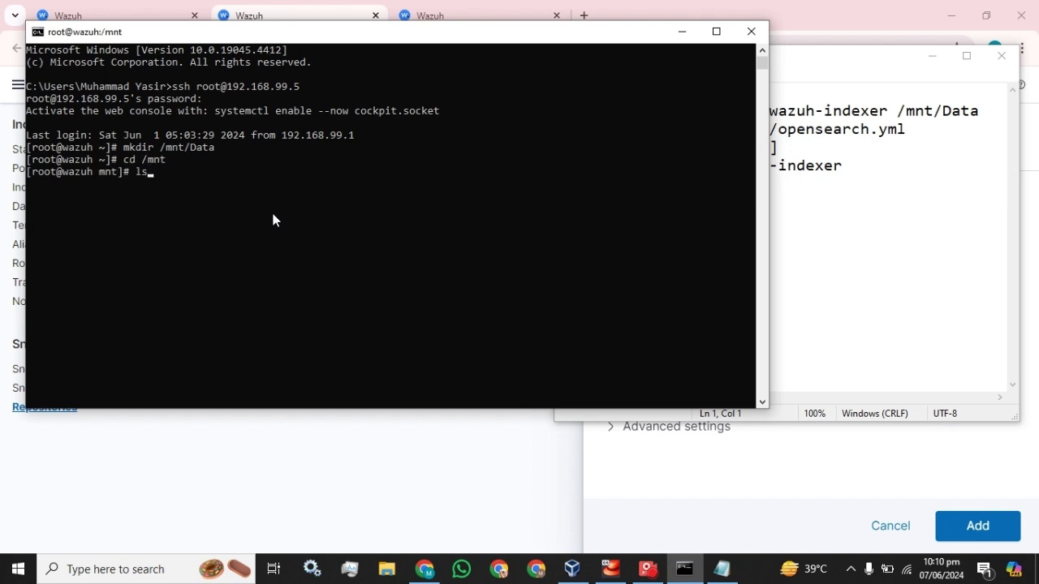
key("Return")
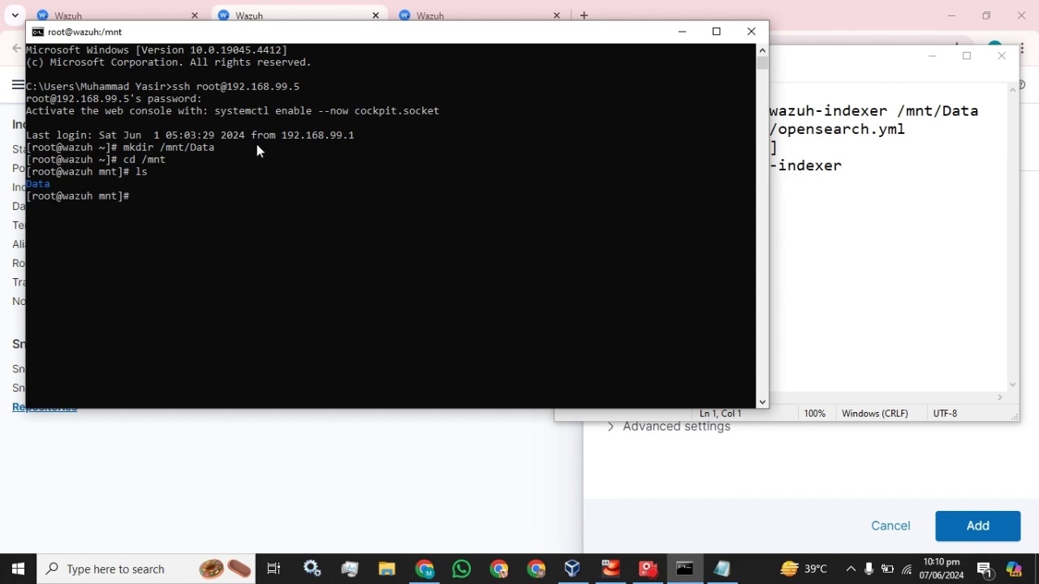
Step: Run chown -R wazuh-indexer:wazuh-indexer /mnt/Data and return to the home directory
left_click(824, 64)
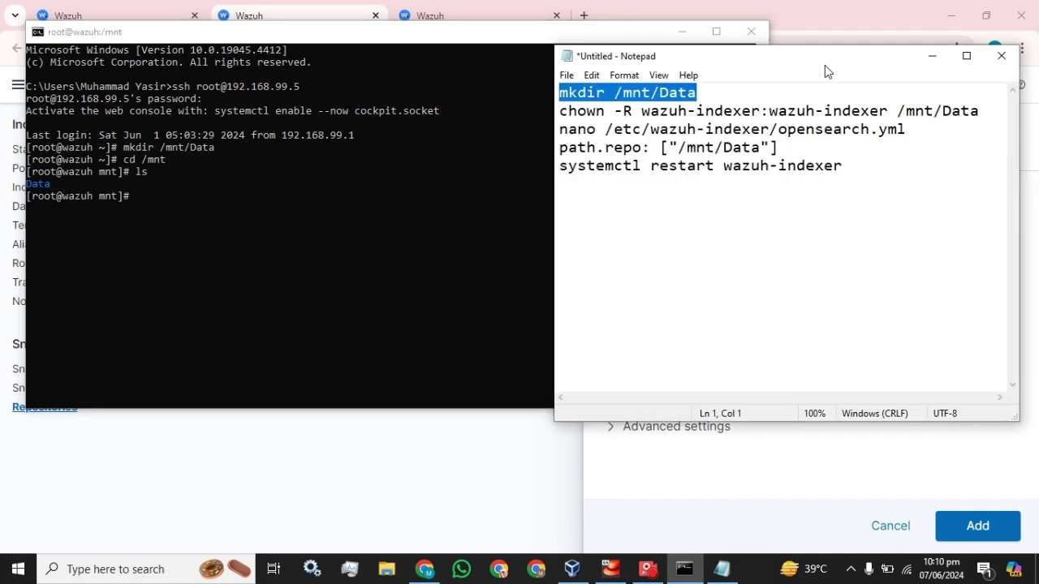
left_click_drag(559, 111, 978, 111)
key("ctrl+c")
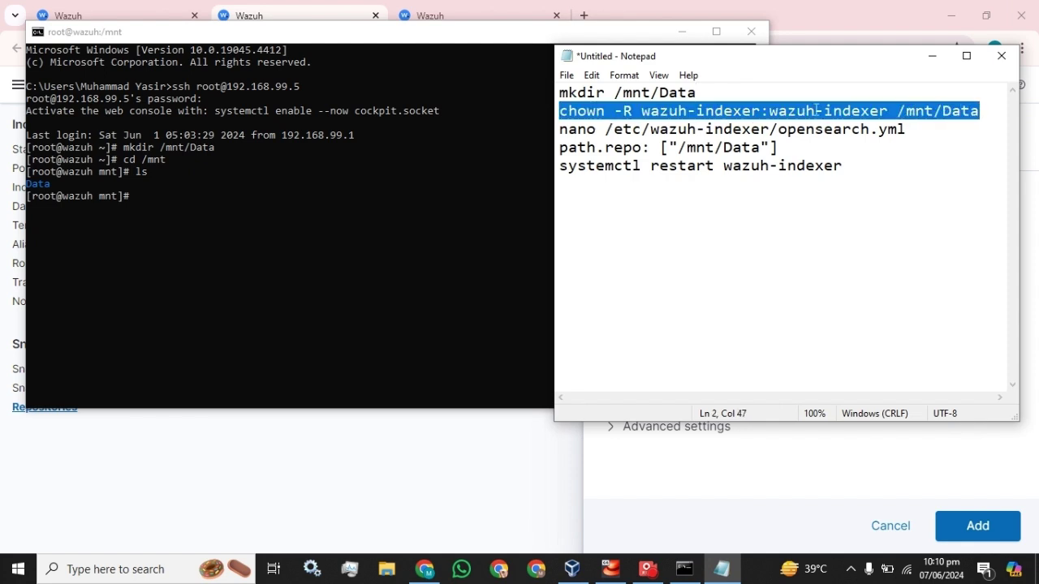
left_click(222, 201)
right_click(222, 201)
key("Return")
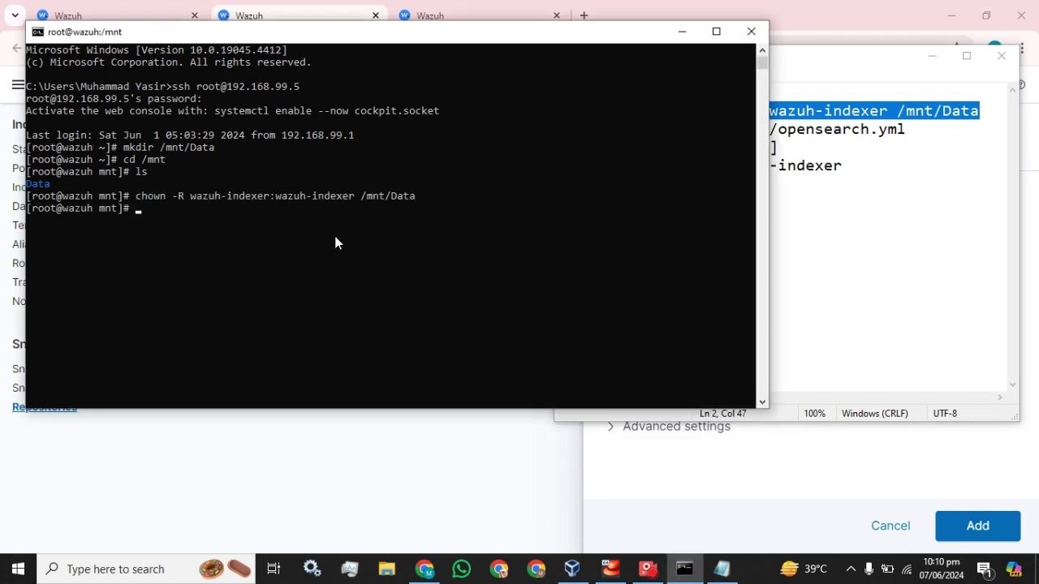
type("cd")
key("Return")
Step: Paste the nano command for opensearch.yml at the prompt
left_click(845, 55)
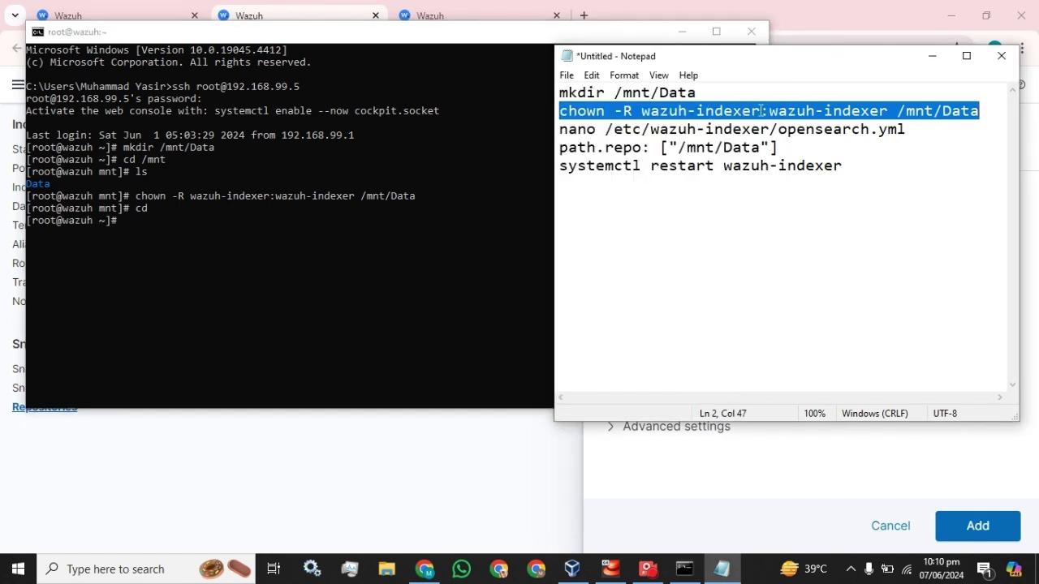
left_click_drag(906, 129, 560, 131)
key("ctrl+c")
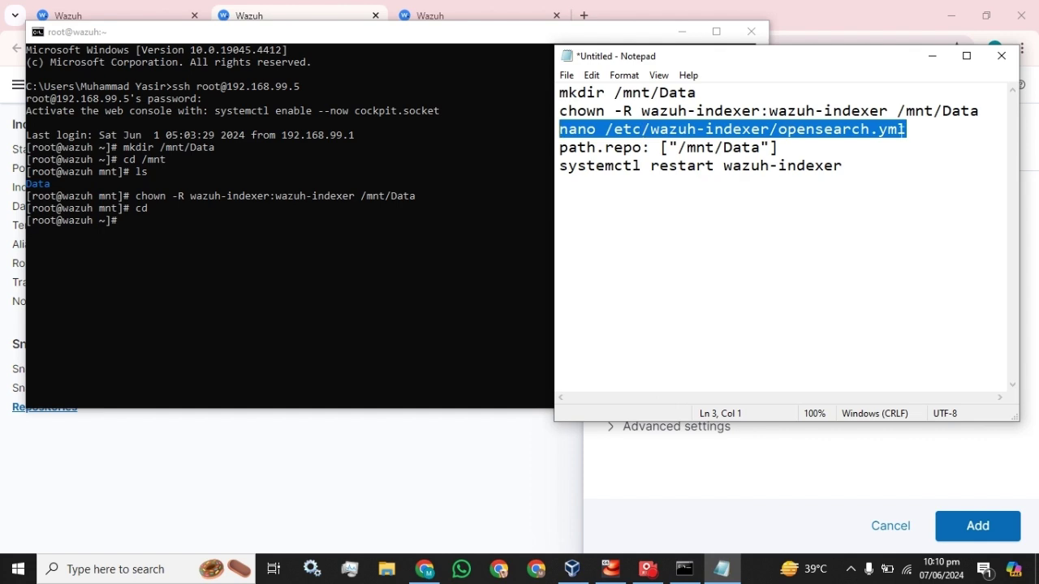
left_click(205, 245)
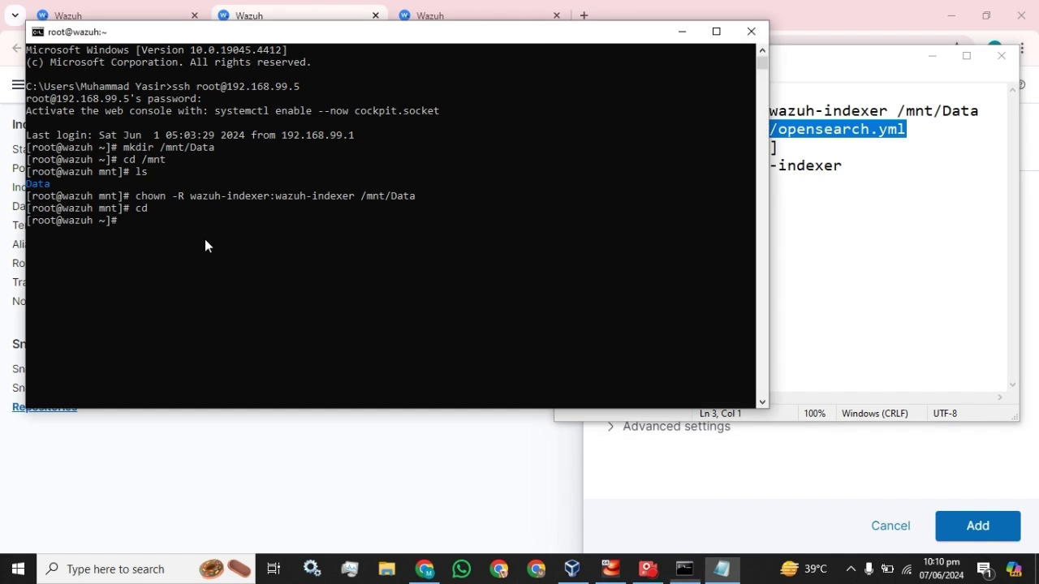
right_click(204, 245)
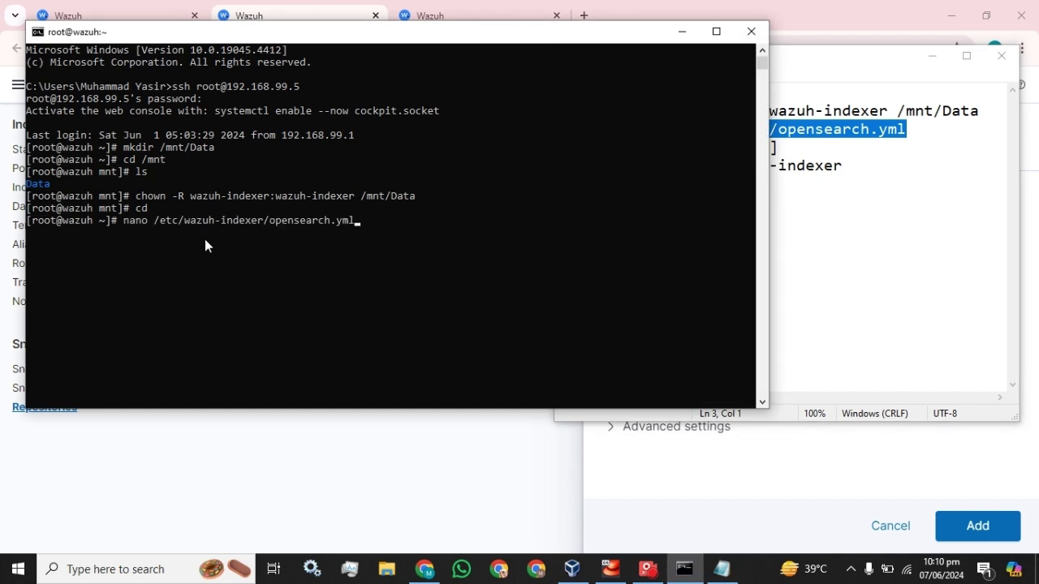
Step: Add path.repo: ["/mnt/Data"] on a new line below path.logs in opensearch.yml
key("Return")
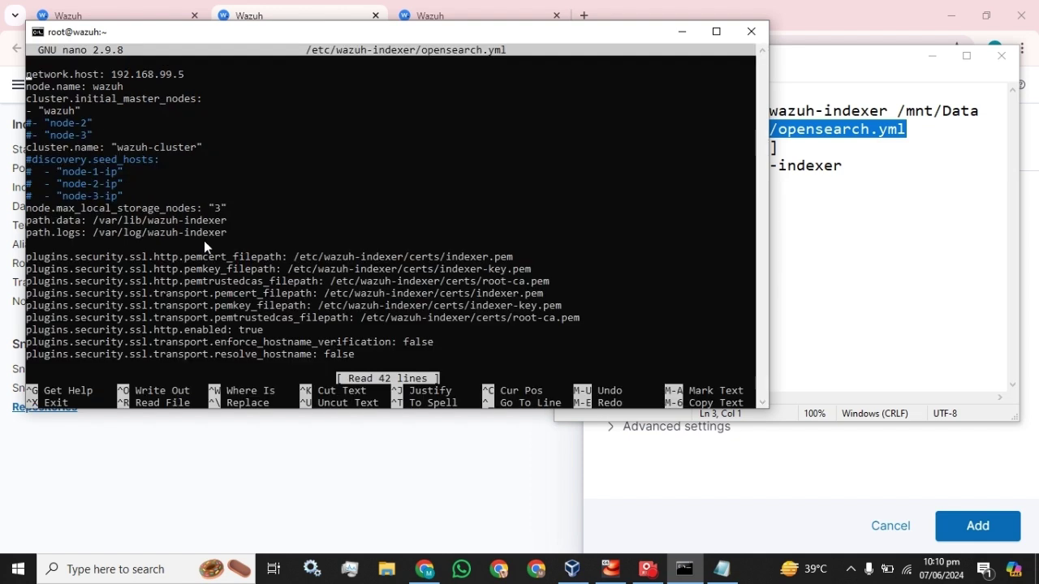
key("Down")
key("Down")
key("Down")
key("Down")
key("Down")
key("Down")
key("Down")
key("Down")
key("Return")
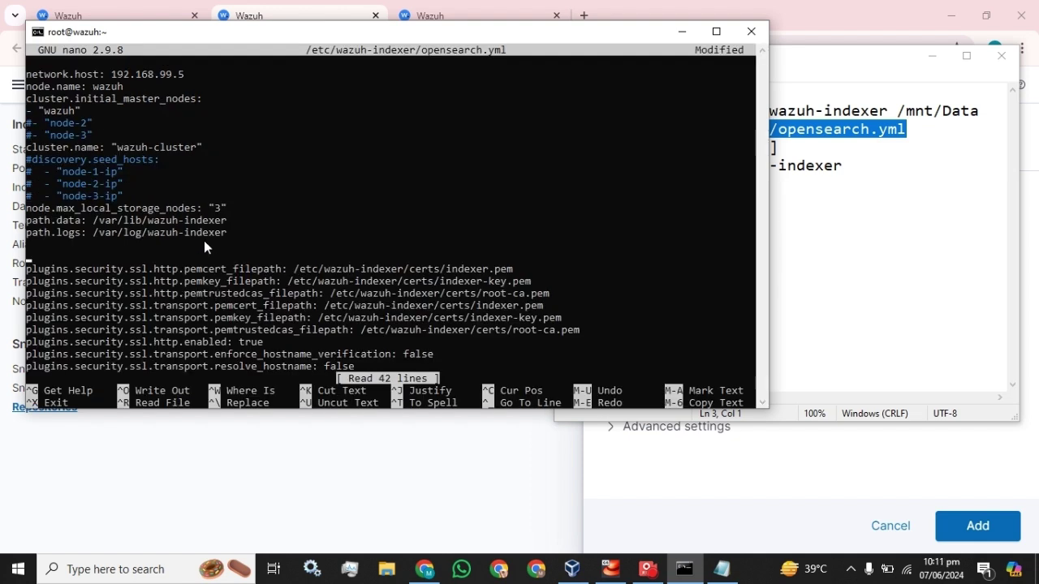
key("Up")
left_click(815, 165)
left_click_drag(778, 147, 559, 148)
key("ctrl+c")
left_click(201, 250)
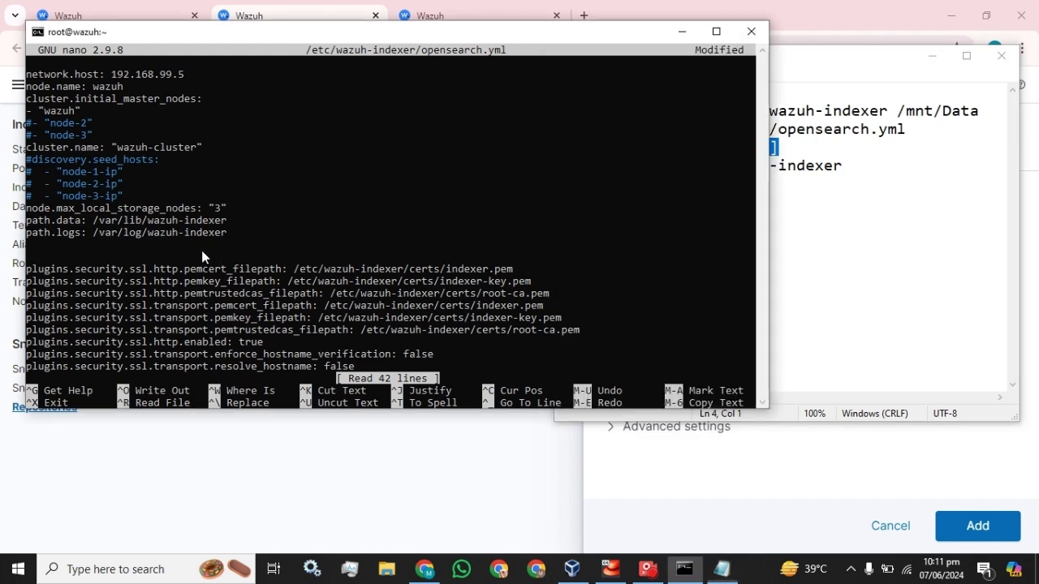
right_click(201, 250)
Step: Save opensearch.yml under its existing name and exit nano
key("ctrl+x")
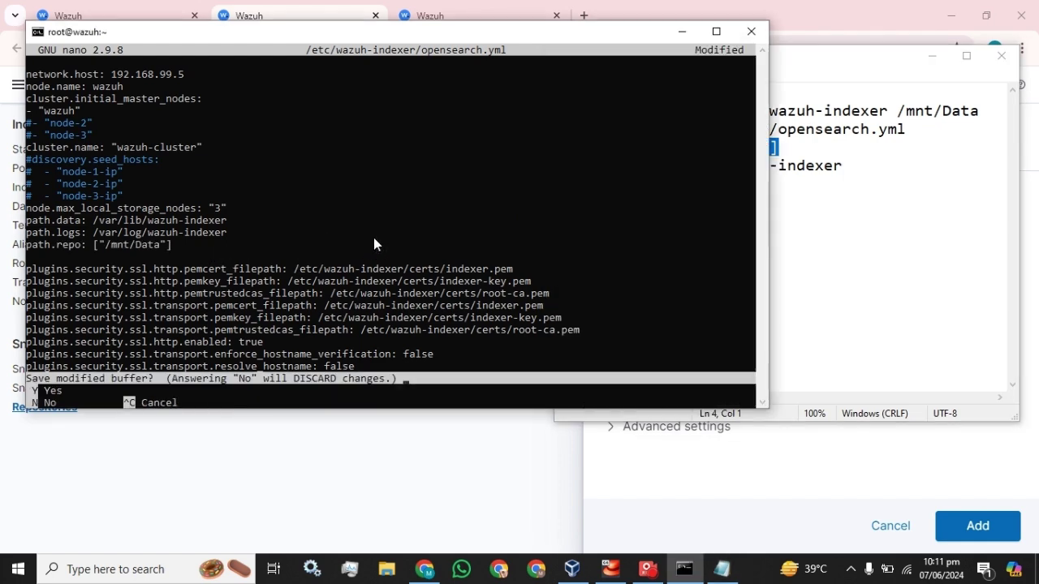
key("y")
key("Return")
left_click(795, 165)
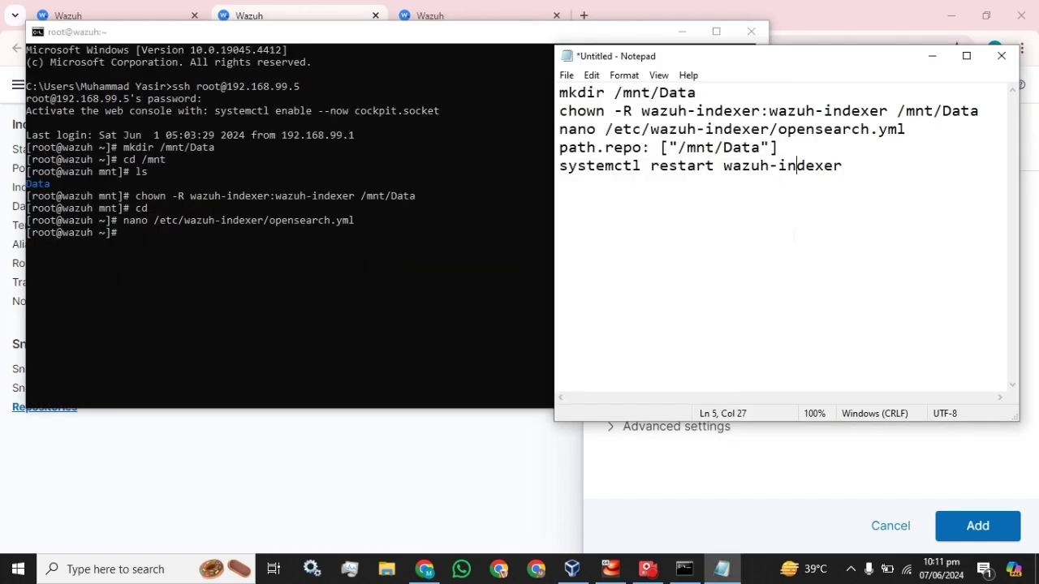
Step: Run systemctl restart wazuh-indexer from the notes
left_click_drag(844, 166, 560, 166)
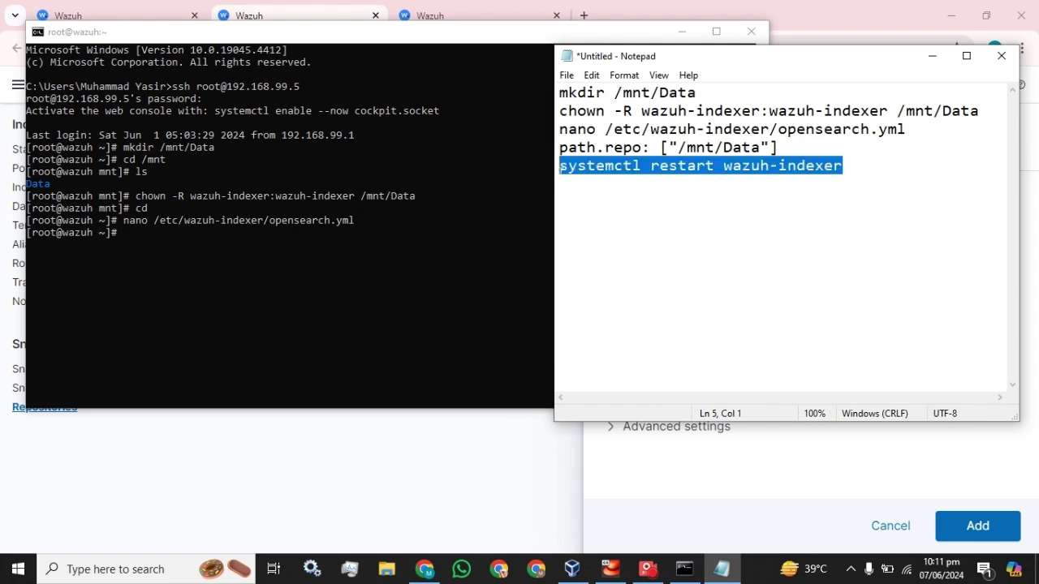
left_click(242, 262)
right_click(242, 263)
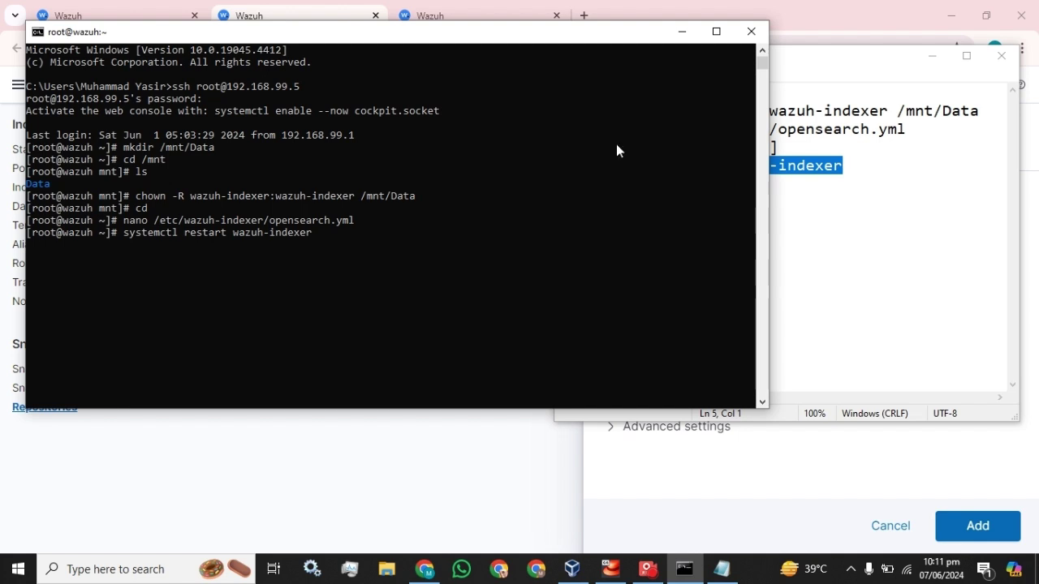
Step: Highlight the chown wazuh-indexer ownership and path.repo lines in the notes while explaining them
left_click(830, 56)
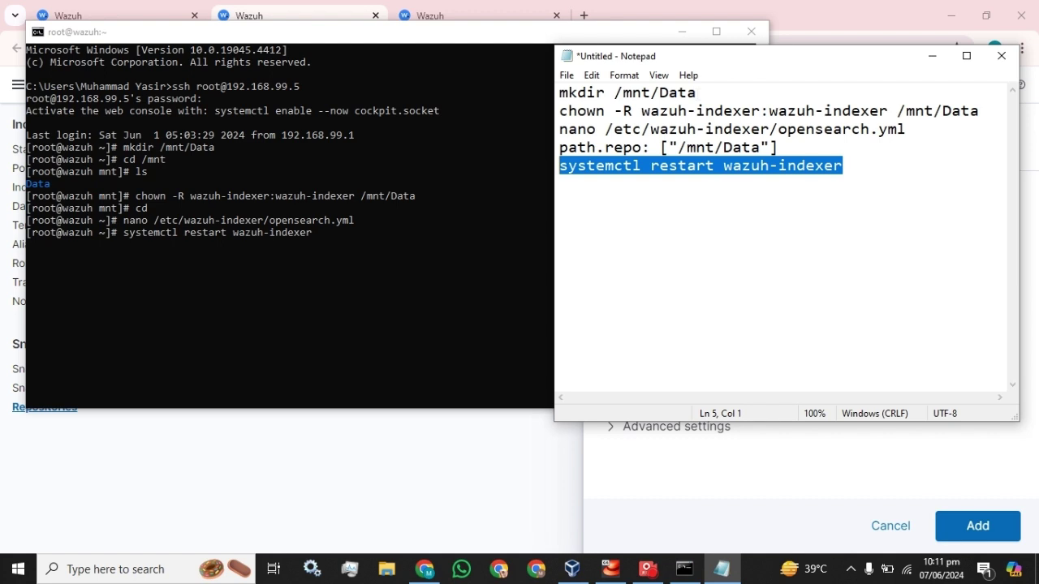
left_click_drag(559, 111, 788, 111)
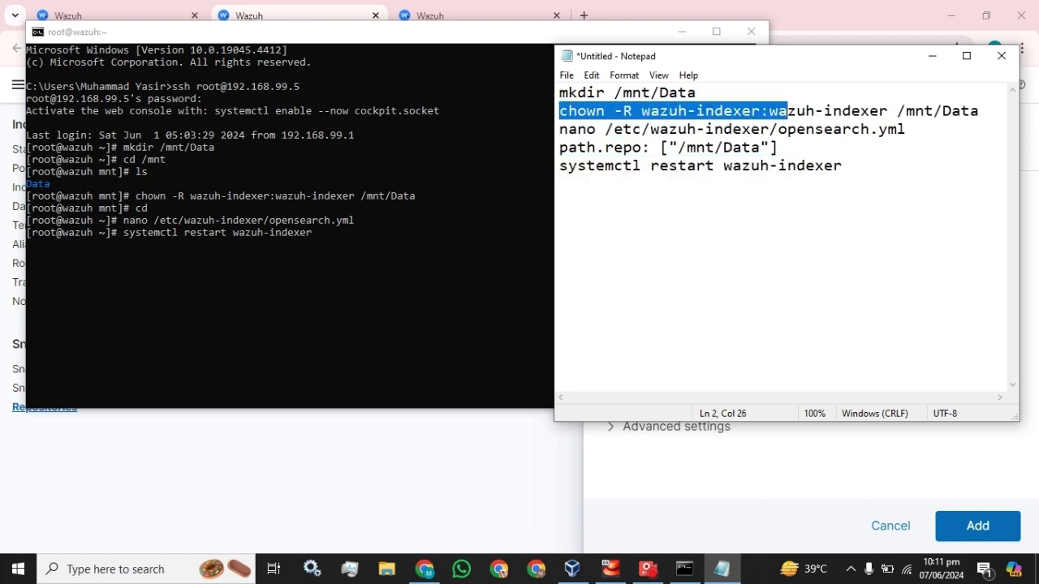
left_click_drag(888, 111, 650, 111)
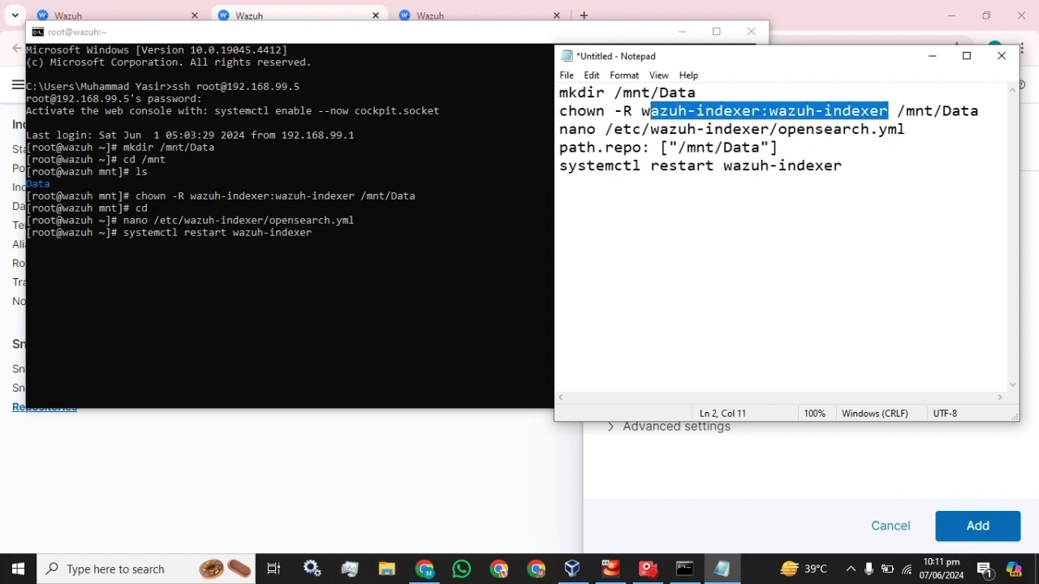
left_click_drag(778, 147, 559, 147)
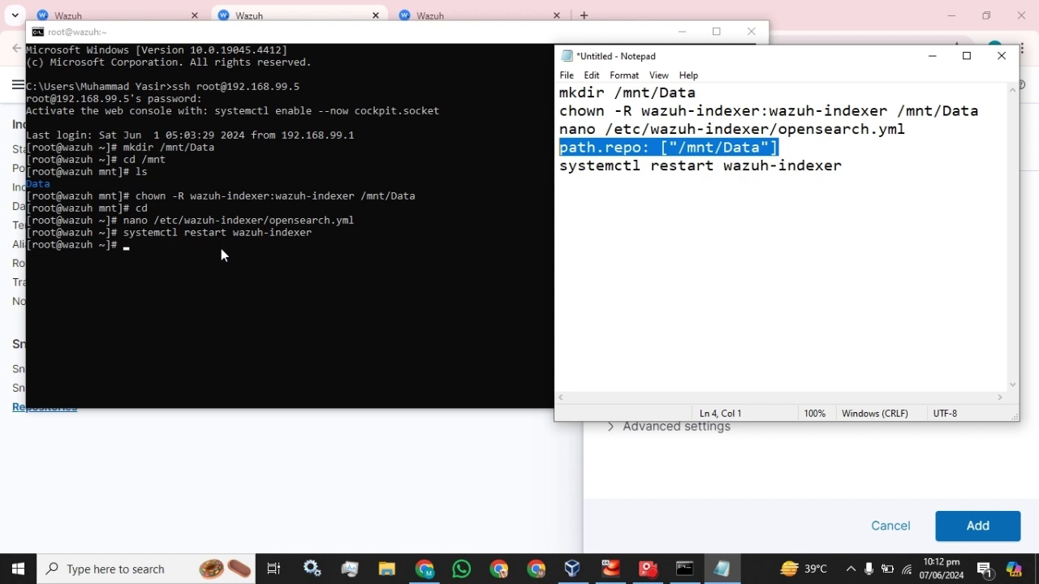
Step: Check systemctl status wazuh-indexer shows active (running), then quit the pager
left_click(221, 249)
key("Up")
key("Left")
key("Left")
key("Left")
key("Left")
key("Left")
key("Left")
key("Left")
key("Left")
key("Left")
key("Left")
key("Left")
key("Left")
key("Left")
key("Left")
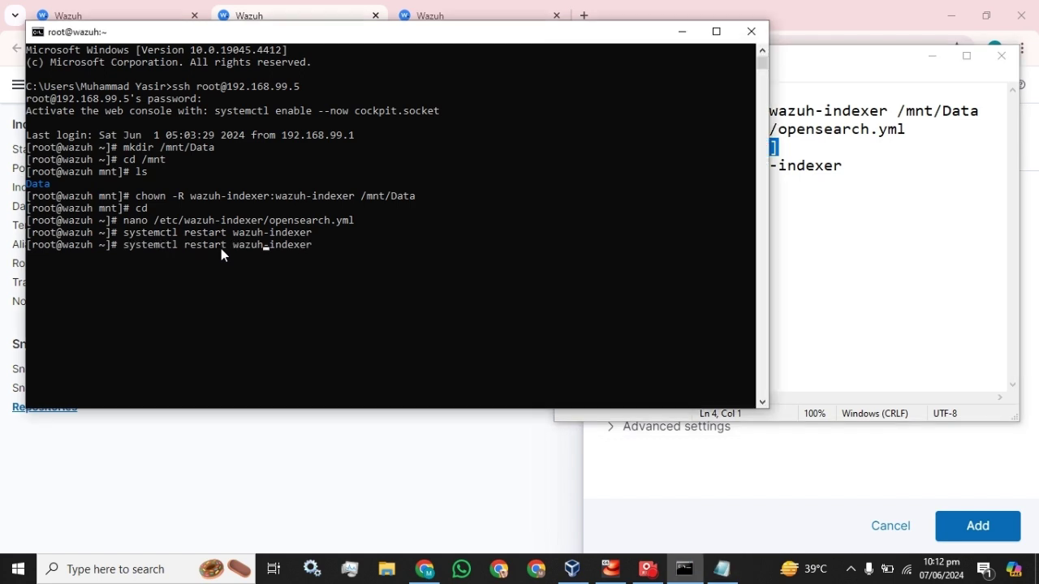
key("BackSpace")
key("BackSpace")
key("BackSpace")
key("BackSpace")
key("BackSpace")
key("BackSpace")
key("BackSpace")
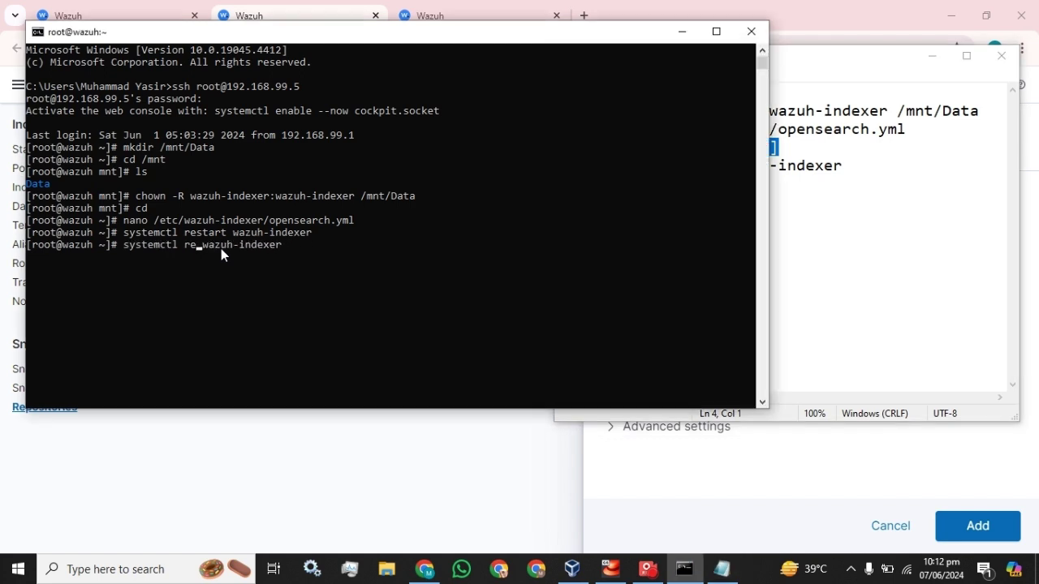
type("status")
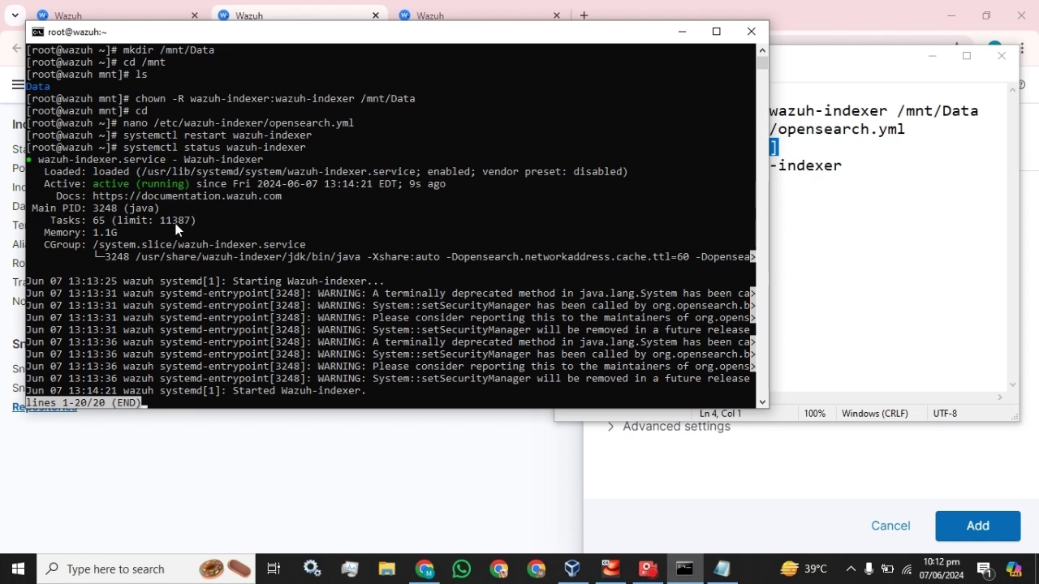
type("q")
Step: Reload the Wazuh tabs so Repositories loads an empty list instead of a server error
left_click(336, 8)
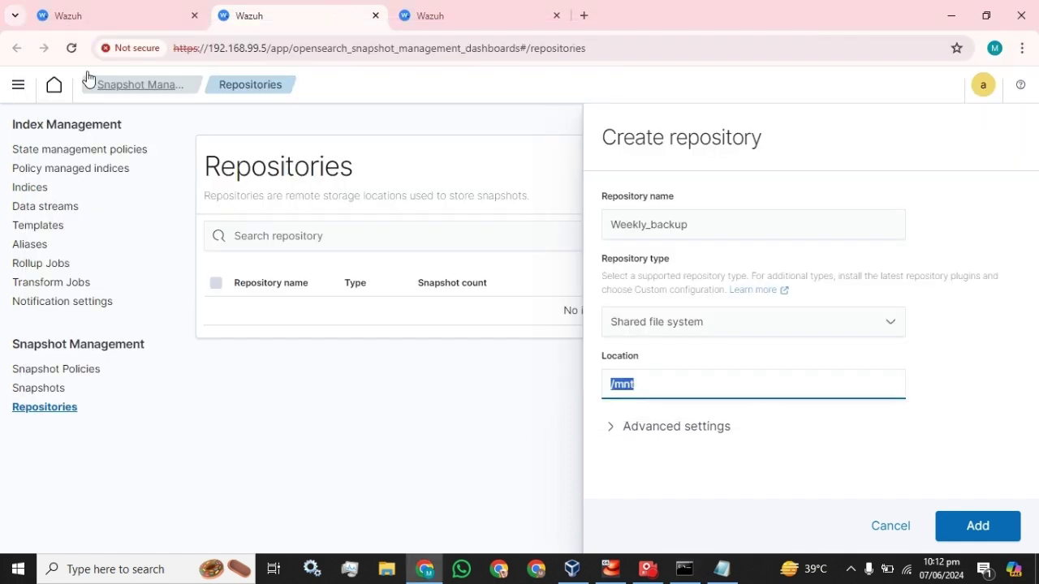
left_click(71, 49)
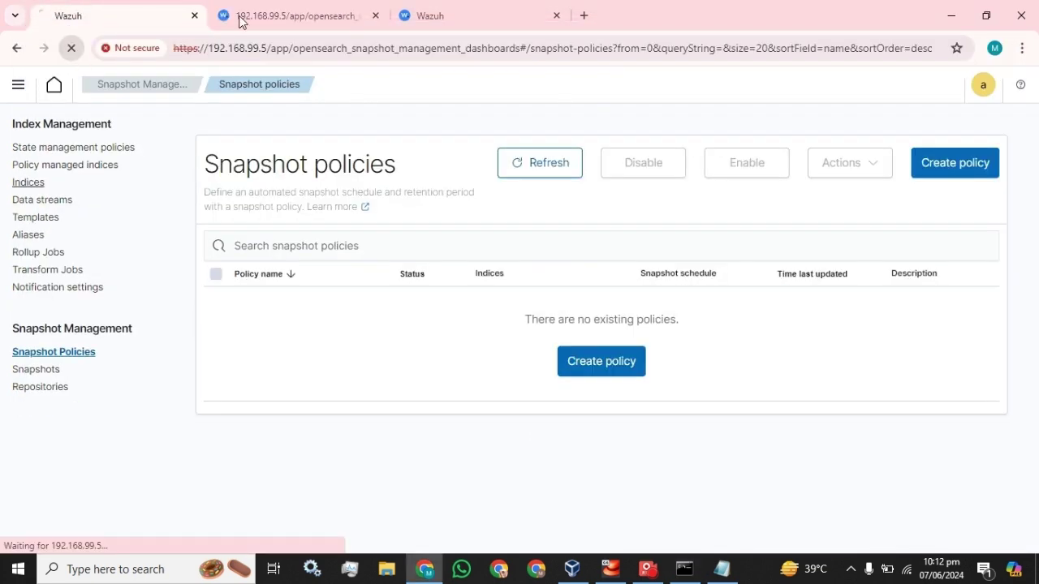
left_click(438, 15)
left_click(72, 48)
left_click(294, 14)
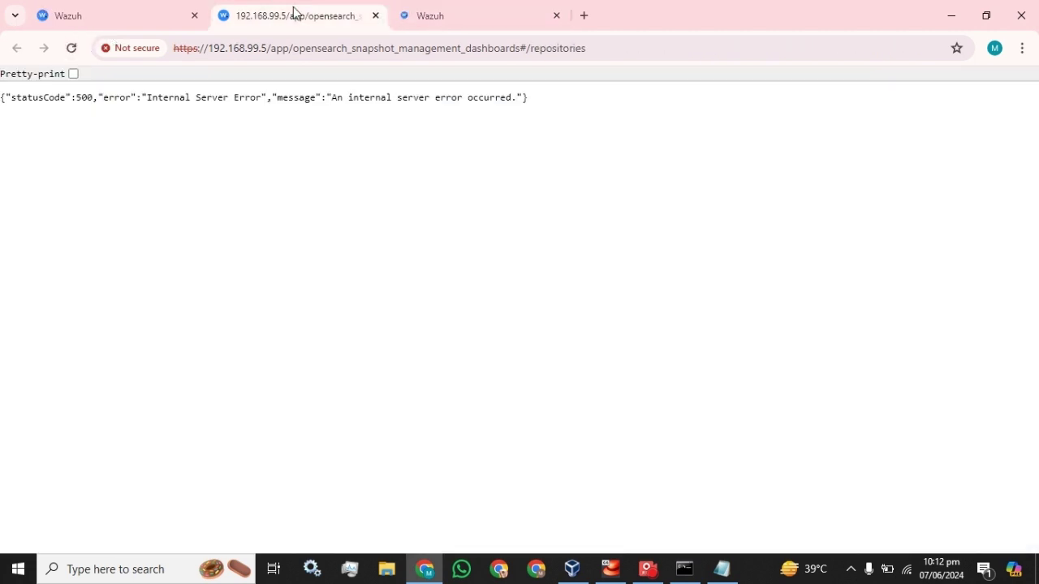
left_click(71, 48)
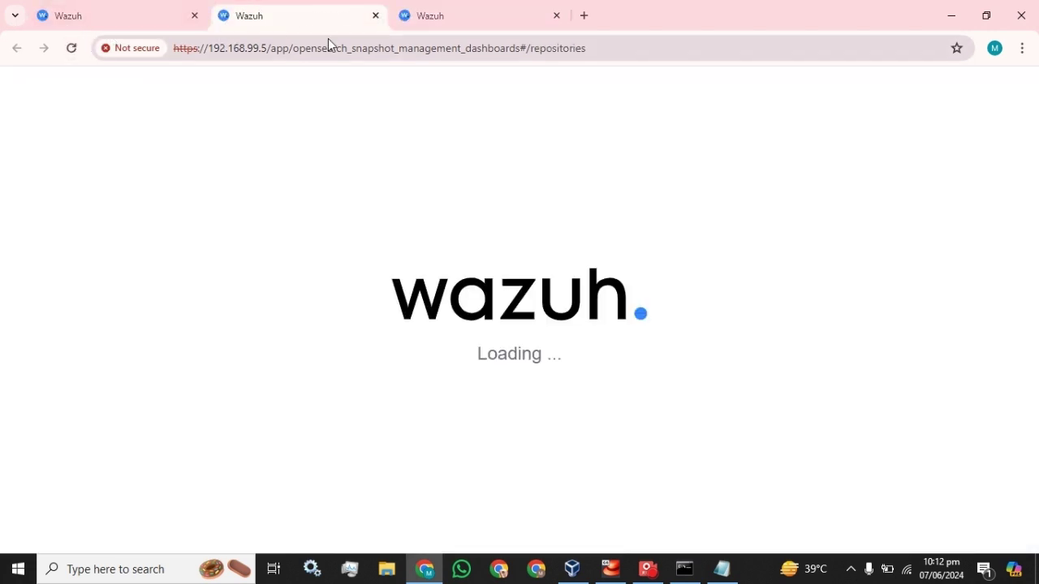
left_click(127, 6)
left_click(414, 9)
left_click(324, 8)
left_click(113, 6)
left_click(320, 6)
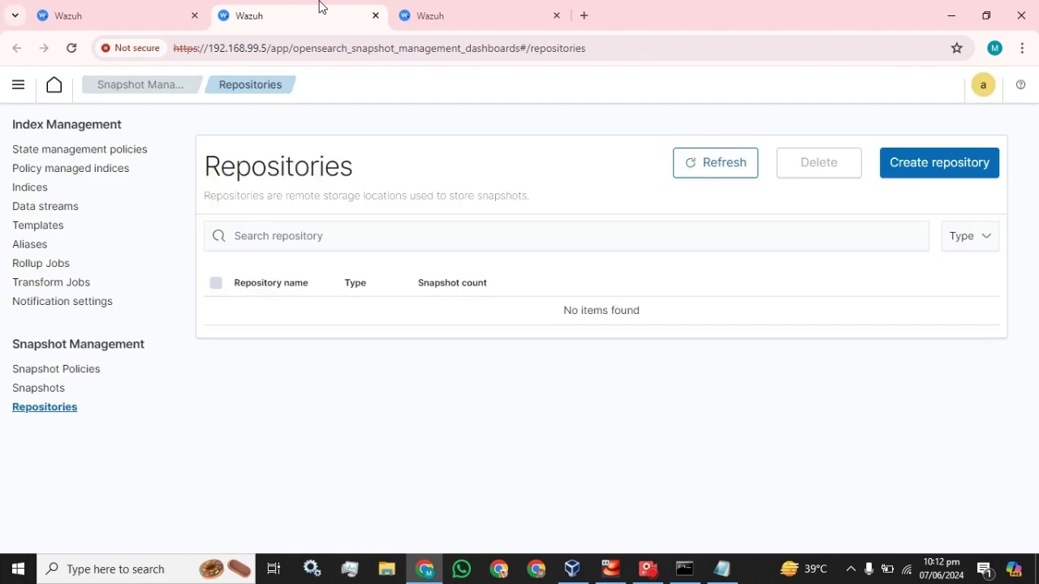
Step: Start a new snapshot repository named Weekly-backup
left_click(934, 170)
left_click(611, 224)
type("Weekly")
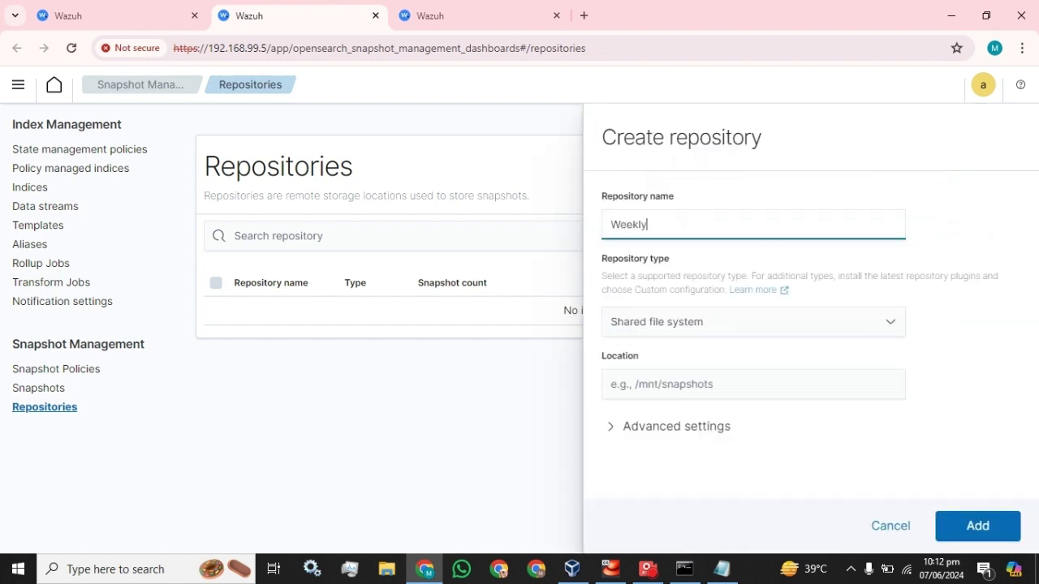
type("-backup")
left_click(686, 384)
Step: Paste /mnt/Data from the notes as the Shared file system location and add the repository
left_click(711, 565)
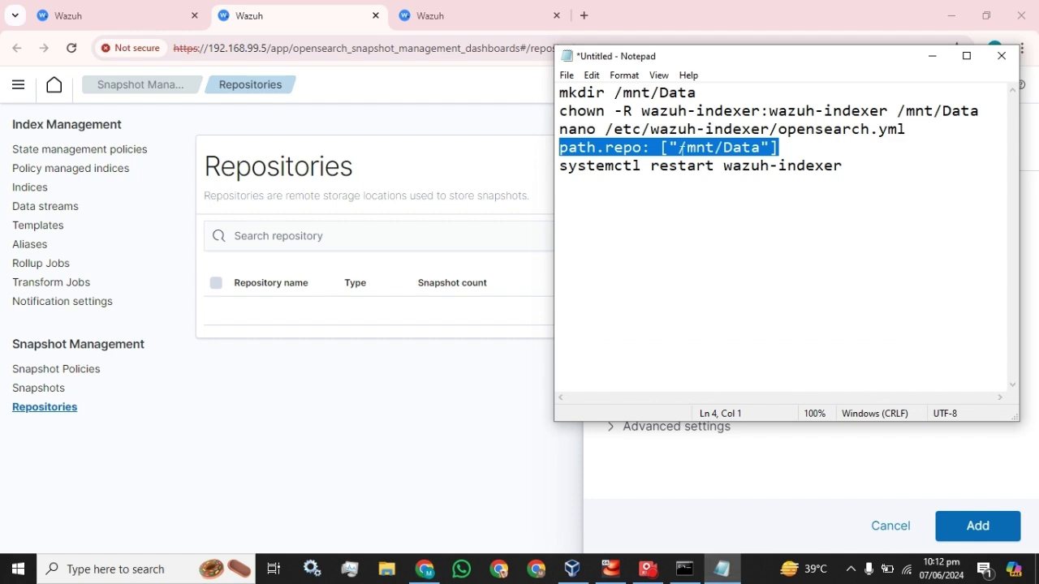
left_click_drag(697, 93, 614, 92)
key("ctrl+c")
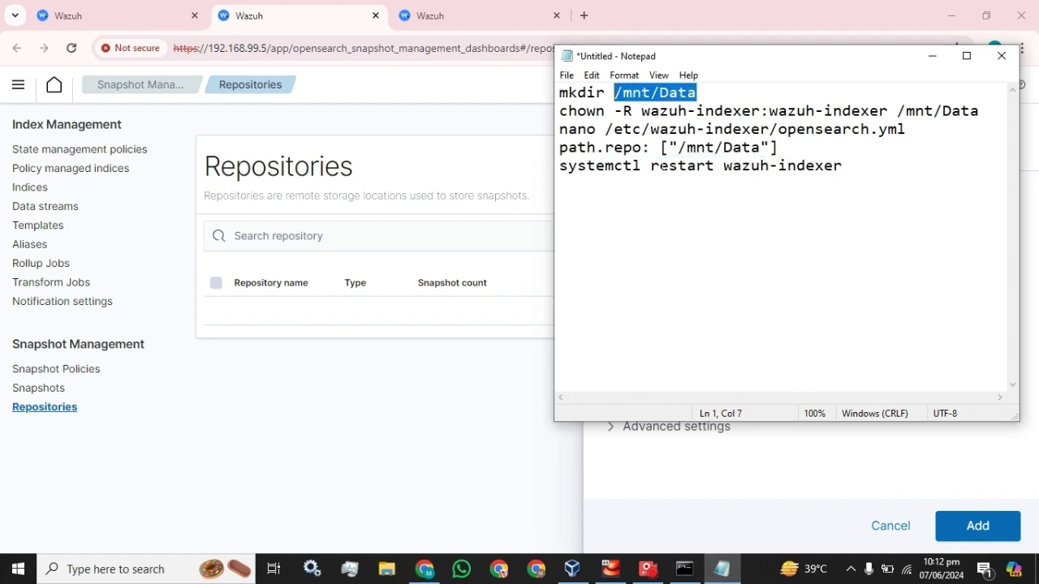
left_click(652, 478)
left_click(686, 384)
key("ctrl+v")
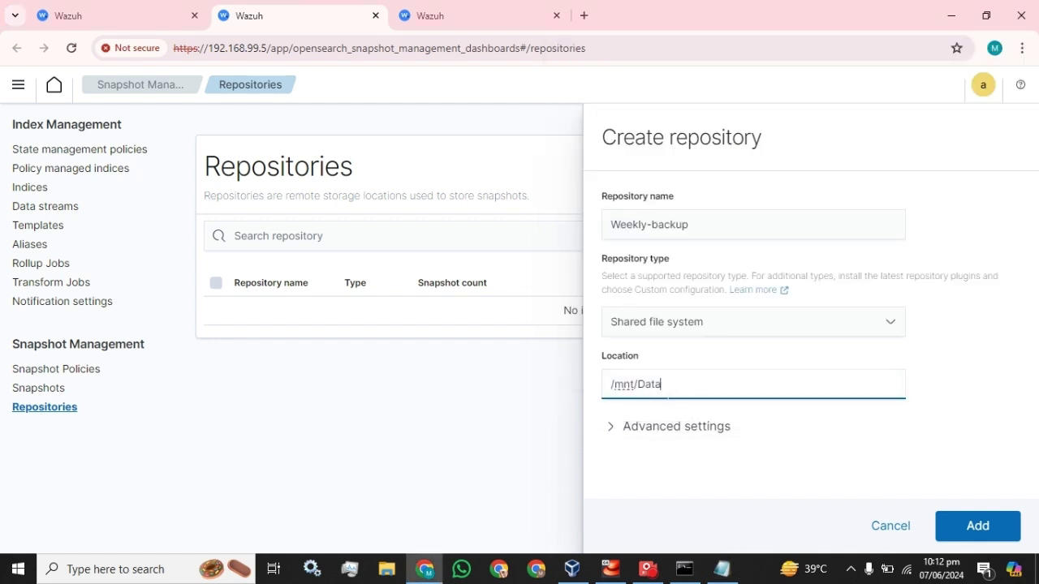
left_click(976, 528)
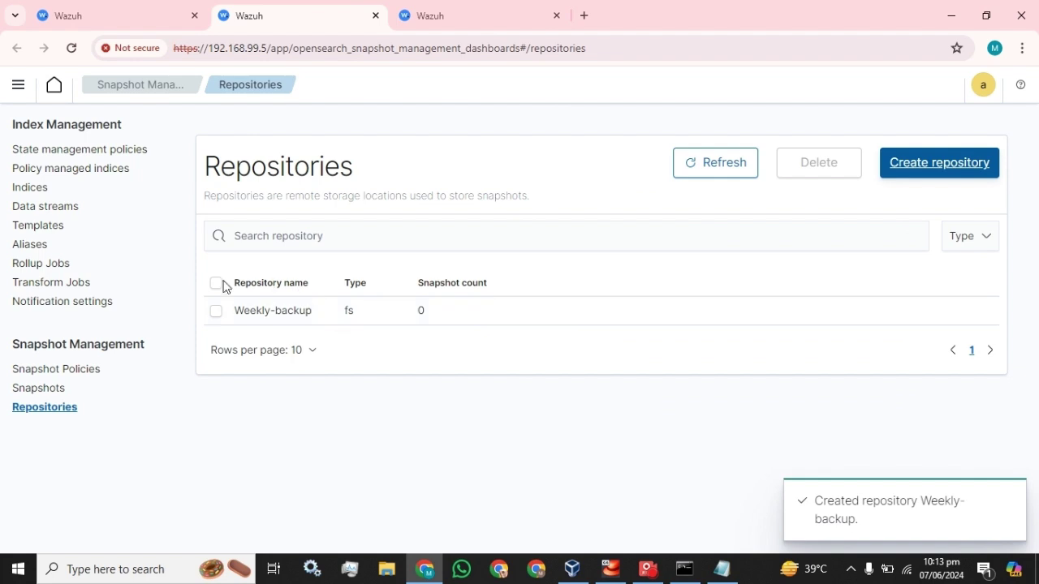
Step: Glance at the command notes, then go from the repository list to Snapshot policies
left_click(722, 569)
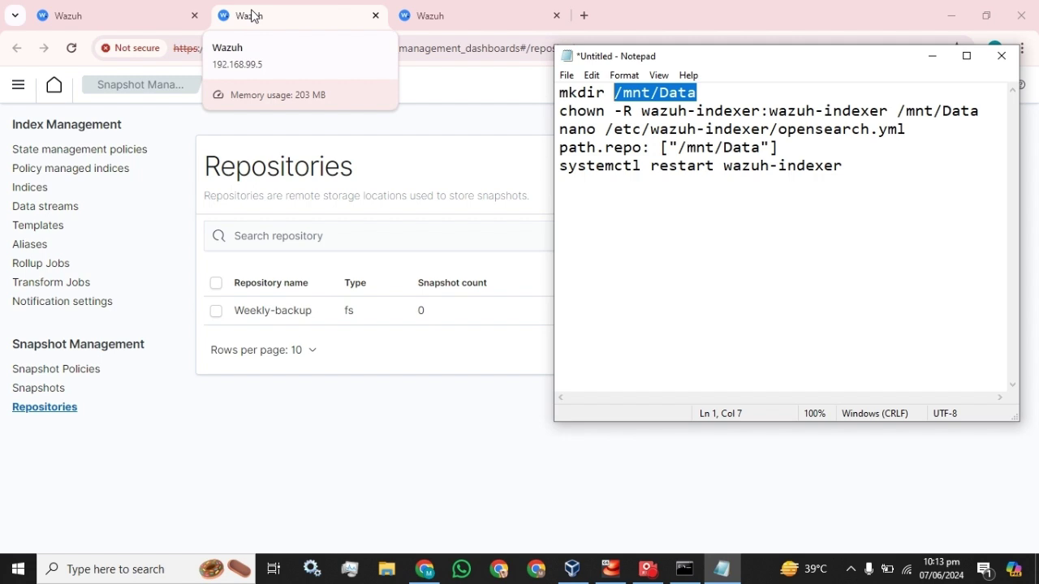
left_click(211, 424)
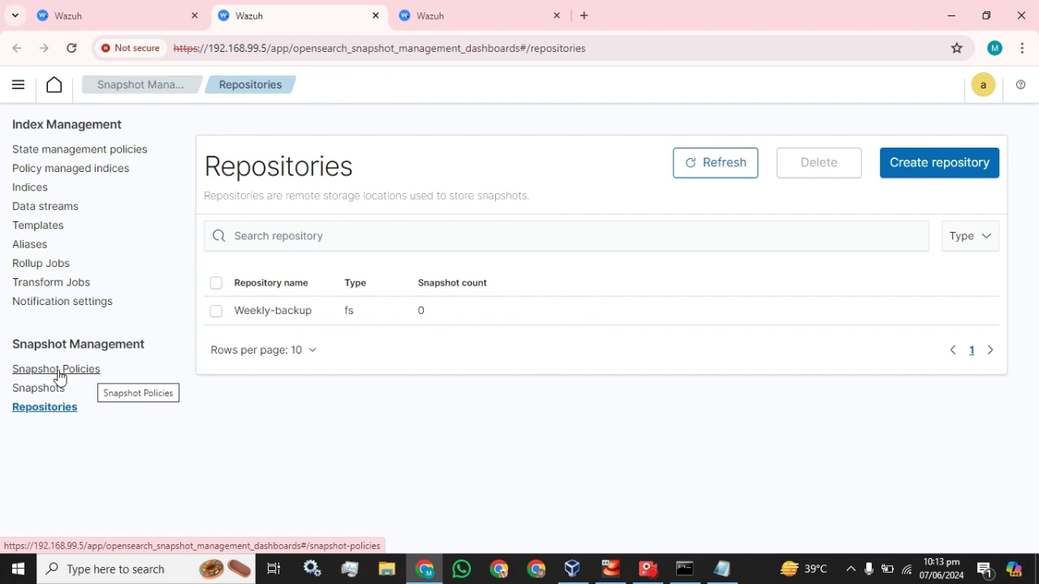
left_click(54, 371)
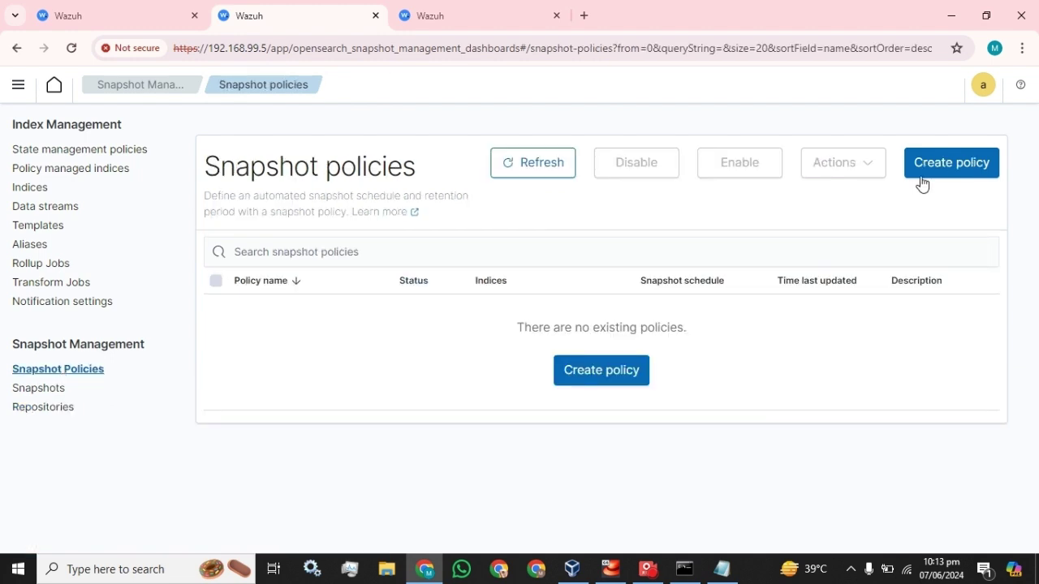
Step: Start a snapshot policy named Weekly_backup_policy, copy the name into its description, and pause the recording
left_click(936, 175)
left_click(97, 289)
type("Wee")
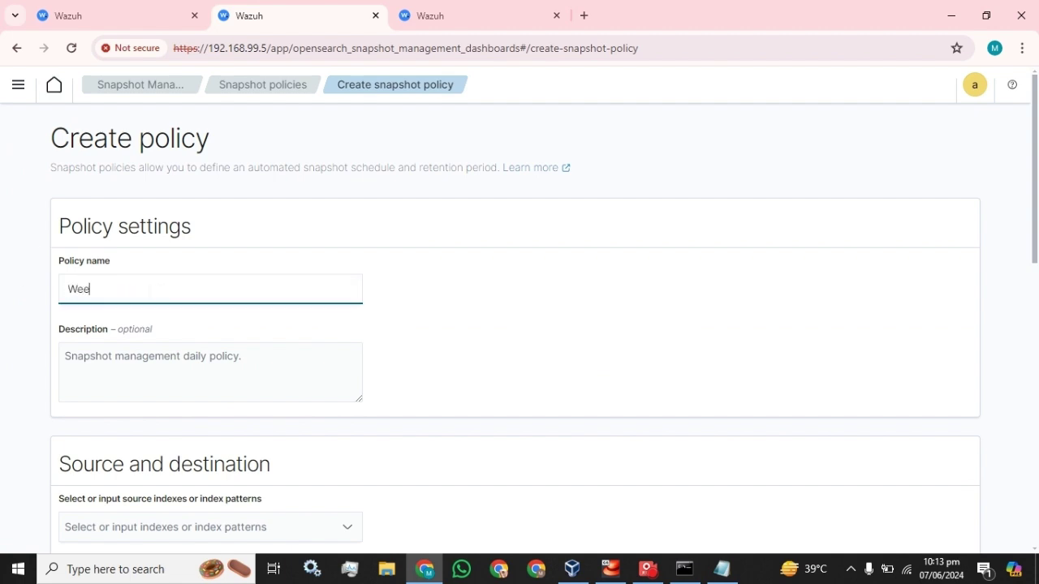
type("kly_backup_policy")
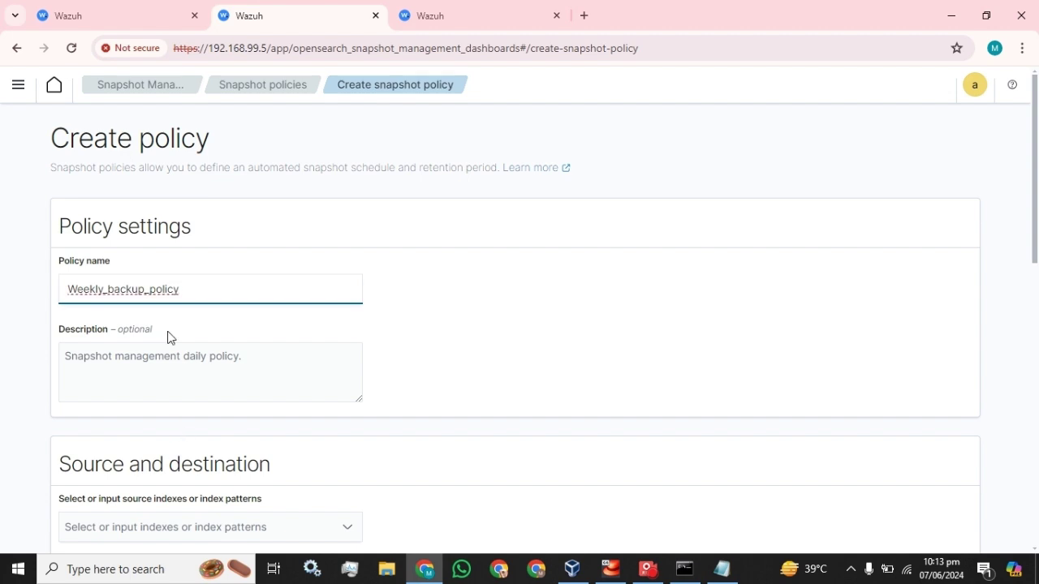
key("ctrl+a")
key("ctrl+c")
left_click(166, 361)
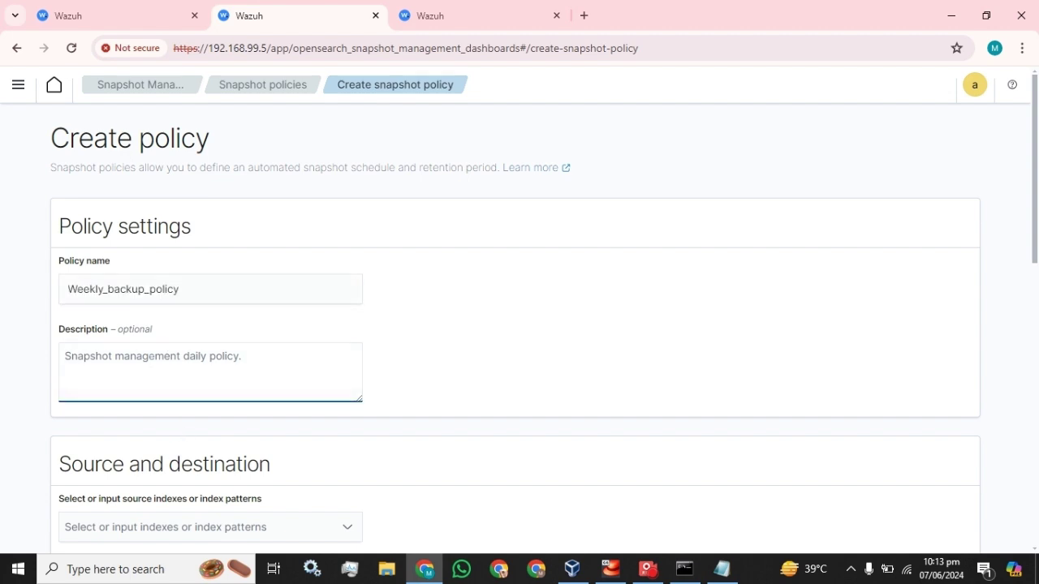
key("ctrl+v")
left_click(648, 569)
left_click(763, 71)
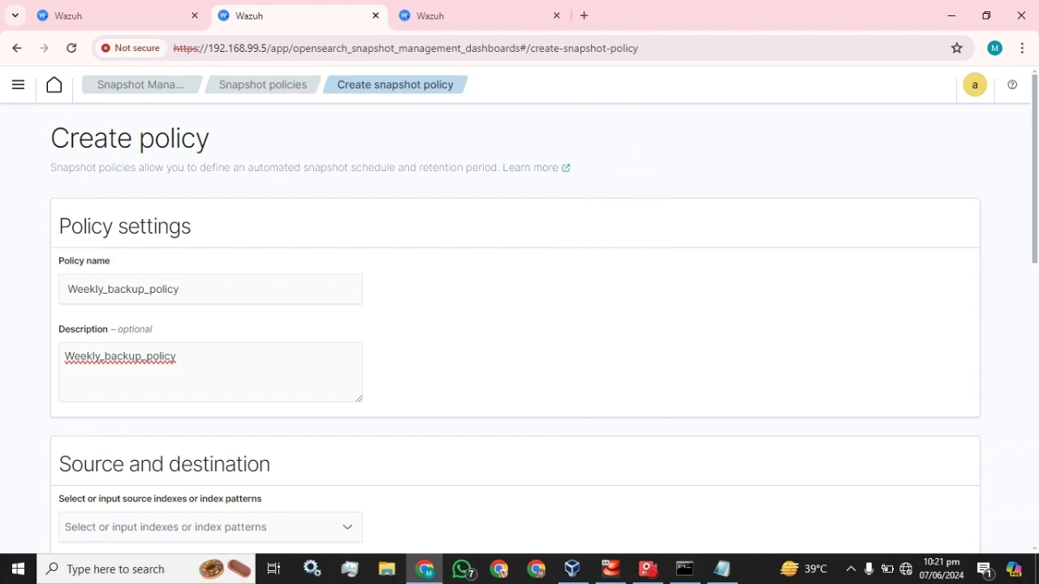
Step: Add wazuh-statistics* as a source index pattern and remove the catch-all * pattern
scroll(515, 336, "down", 1)
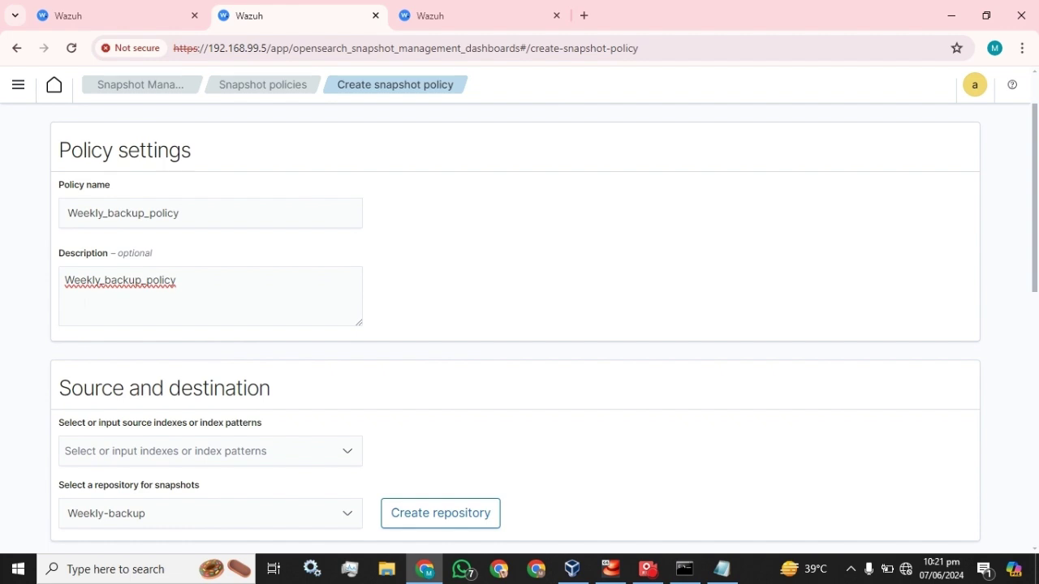
scroll(177, 286, "down", 2)
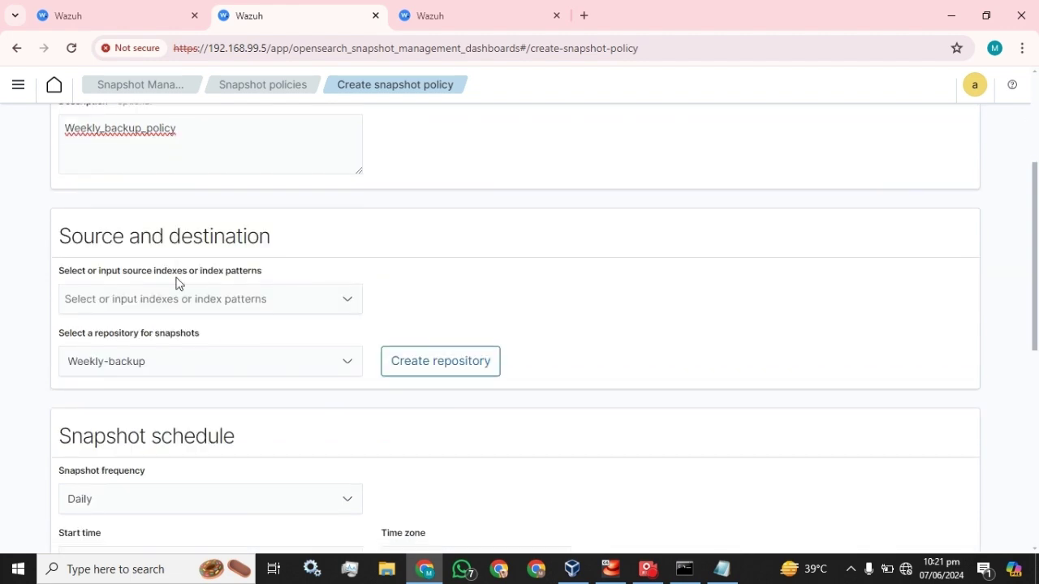
scroll(176, 287, "up", 1)
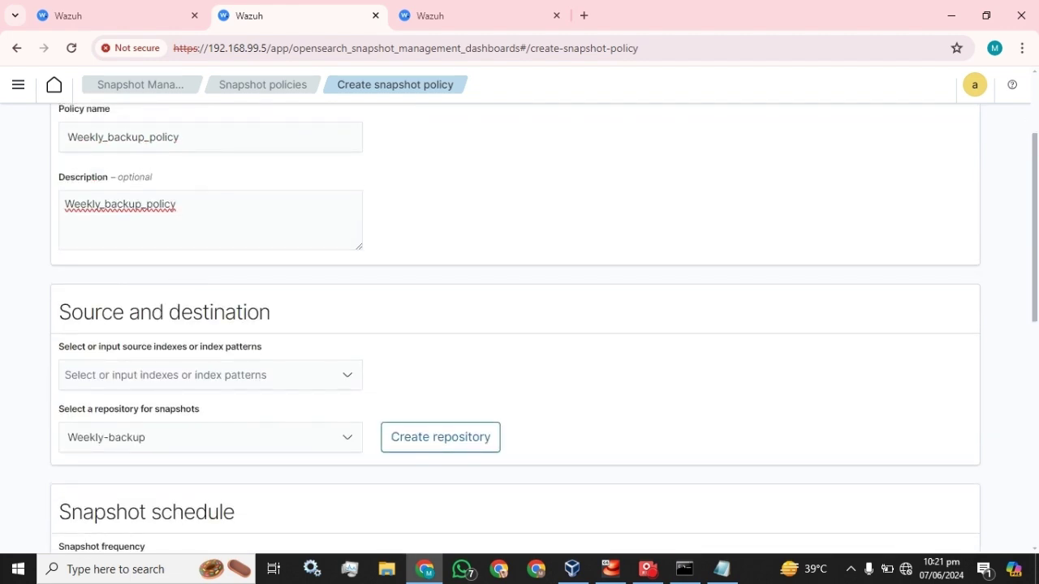
left_click(179, 375)
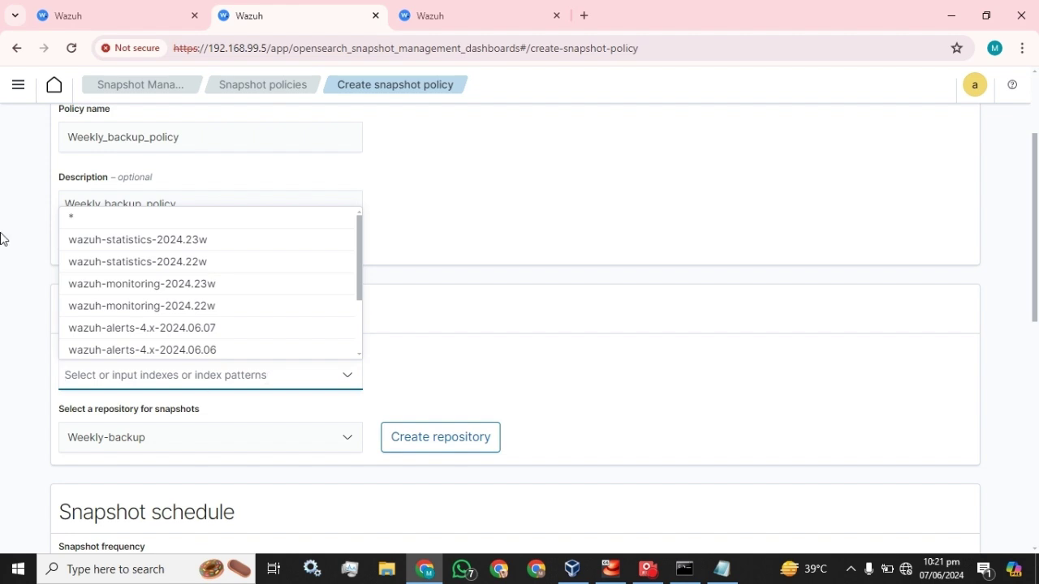
left_click(76, 219)
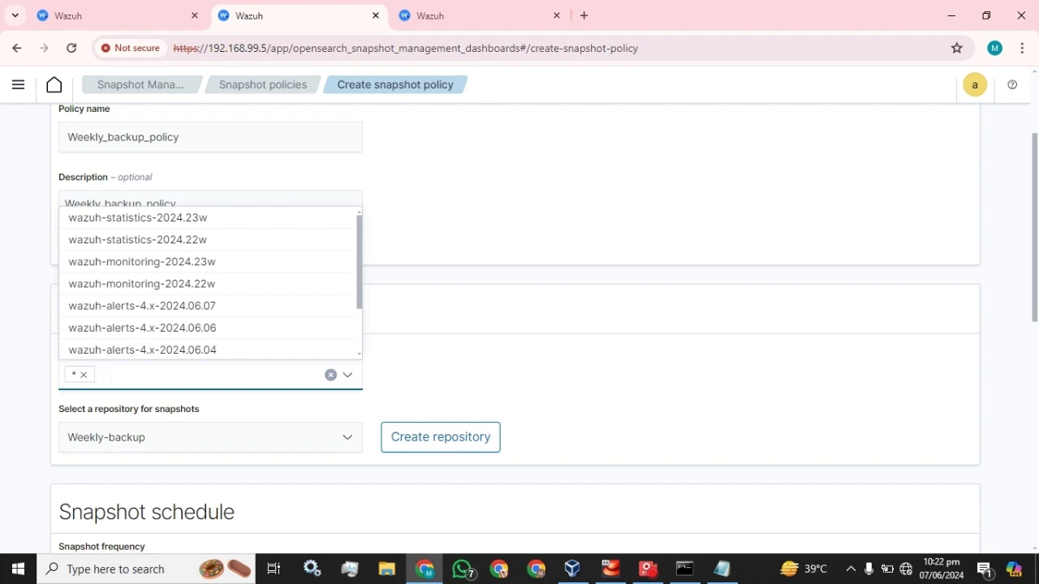
left_click(400, 14)
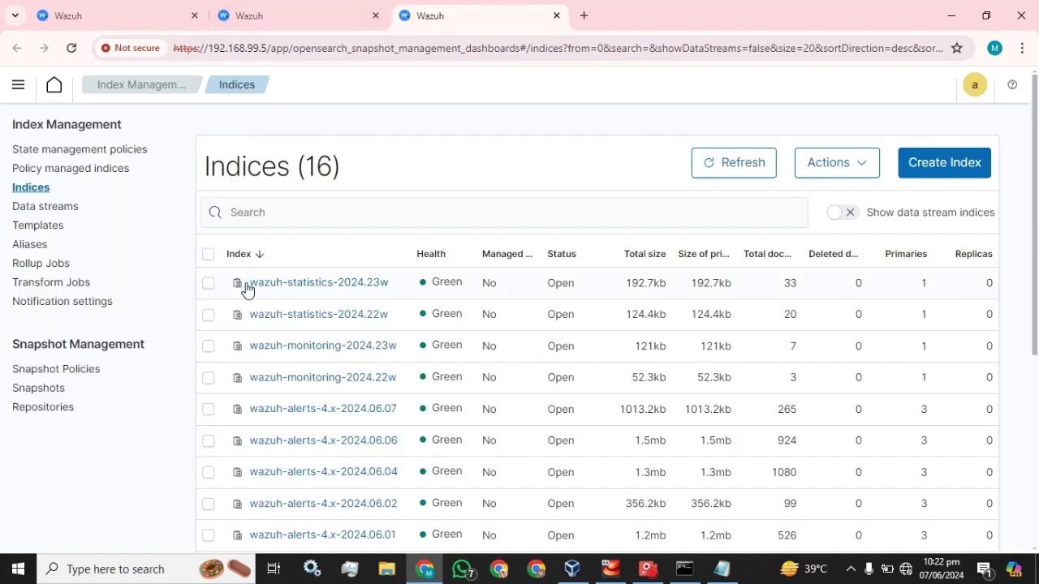
left_click(312, 285)
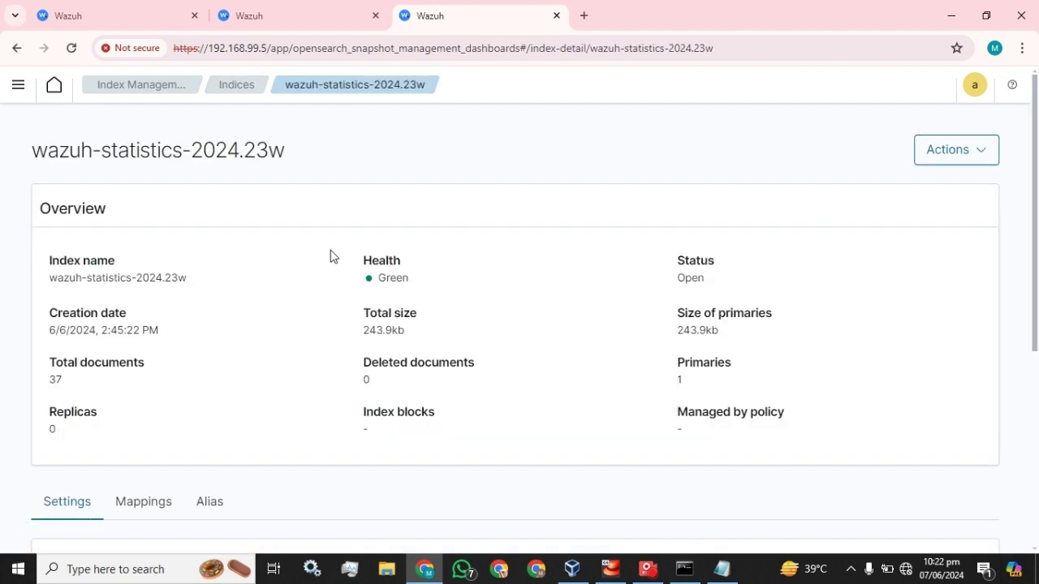
left_click_drag(49, 278, 132, 278)
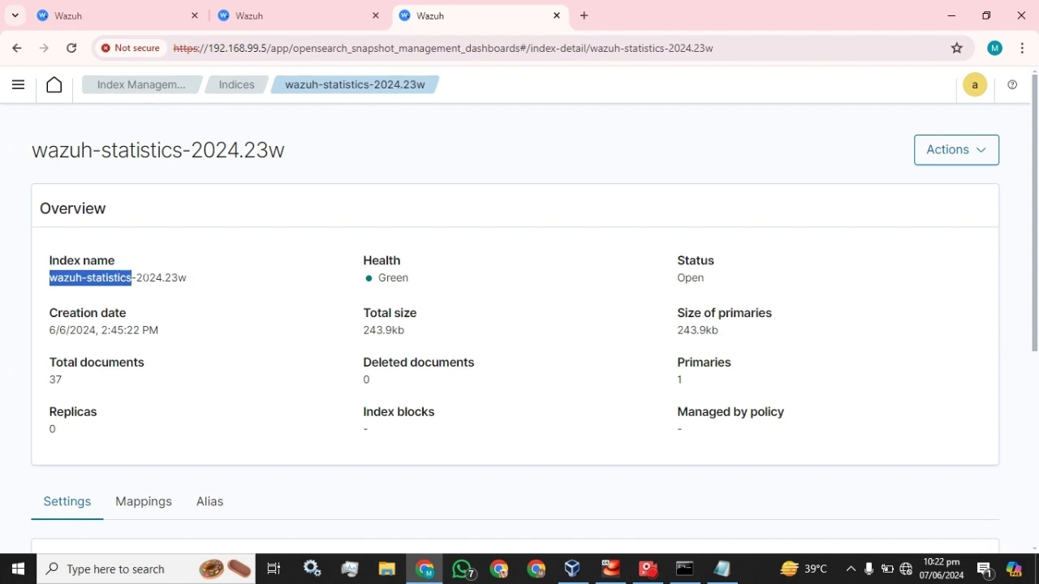
left_click(244, 14)
key("ctrl+v")
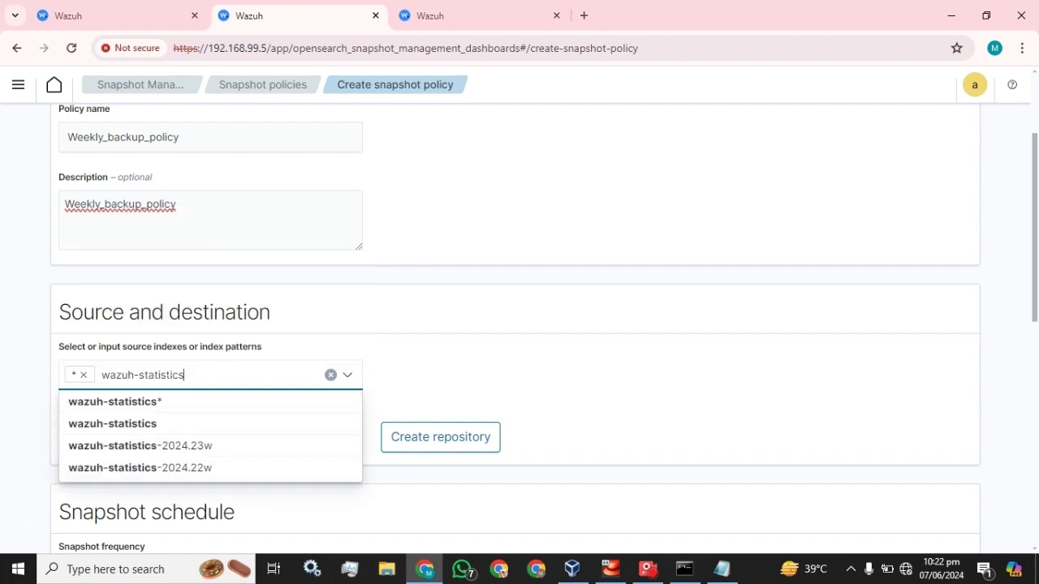
left_click(158, 403)
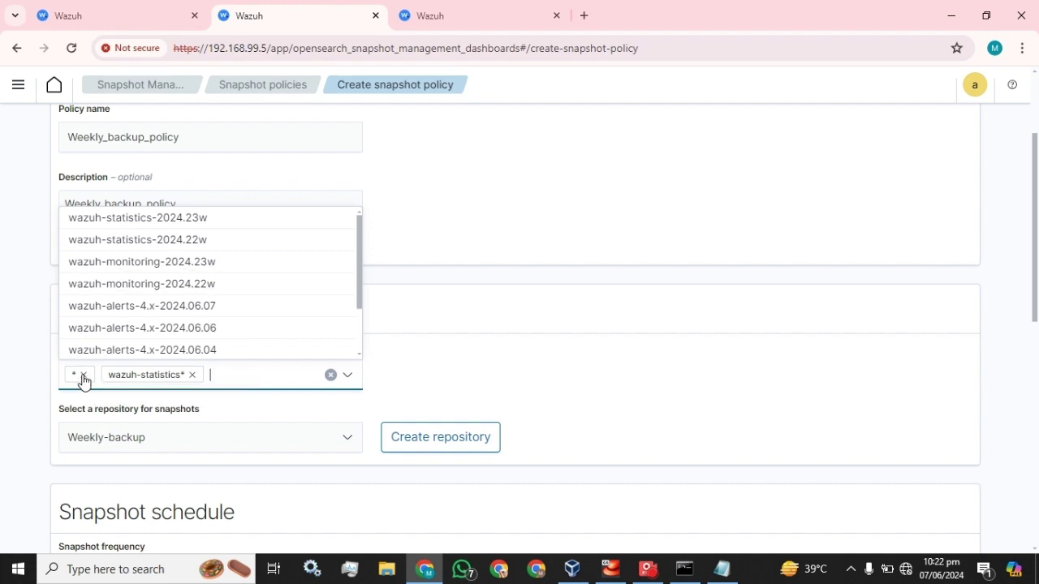
left_click(83, 375)
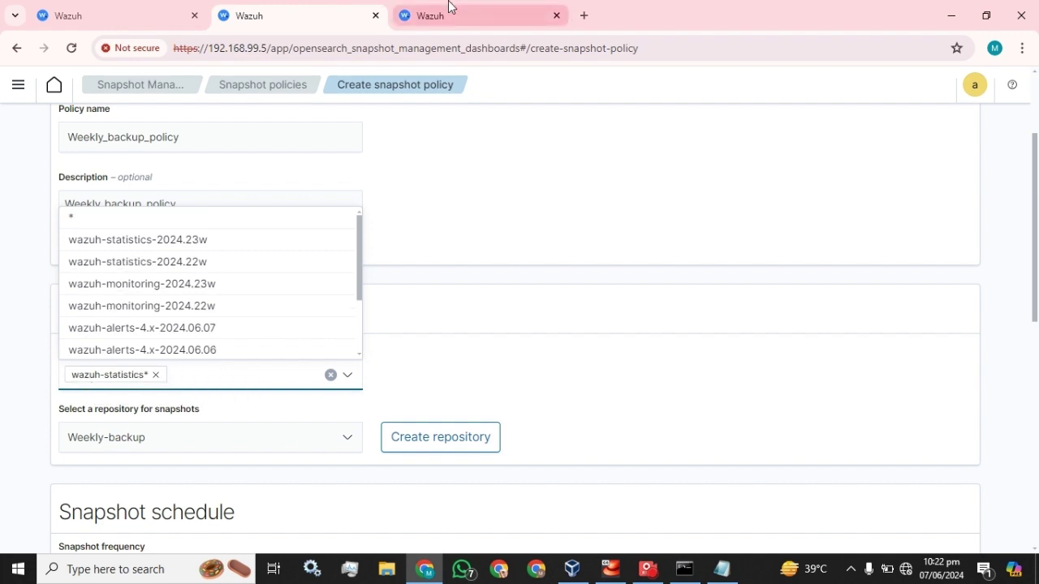
Step: Add wazuh-monitoring* as a second source pattern, taken from the wazuh-monitoring-2024.22w index name
left_click(448, 10)
left_click(16, 48)
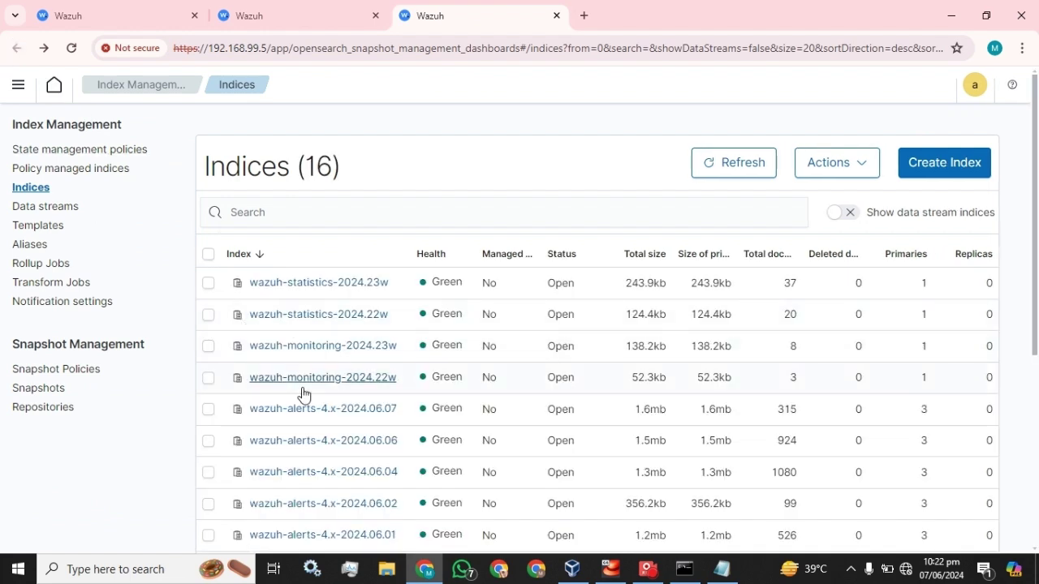
left_click(288, 379)
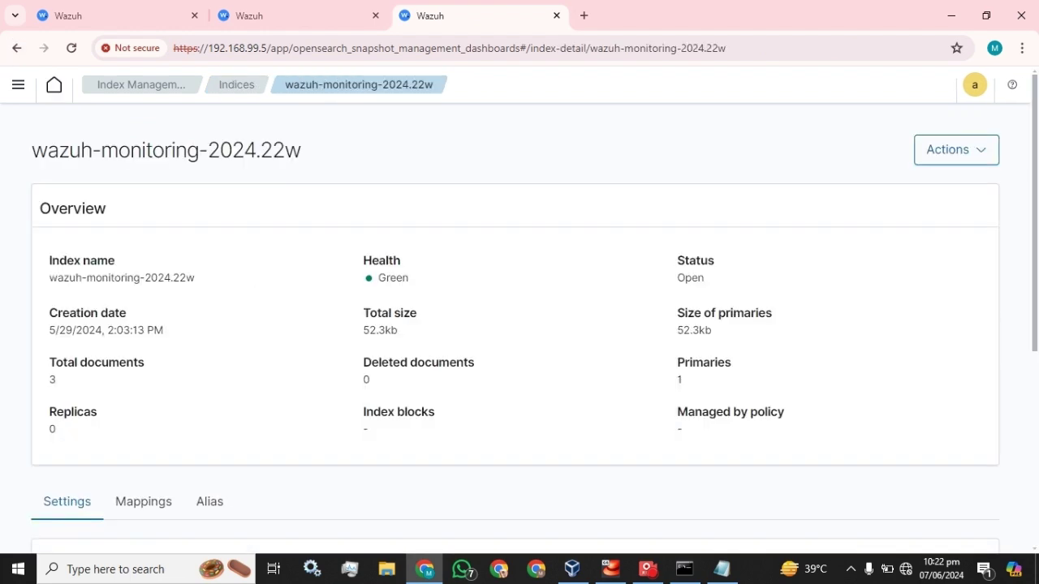
left_click_drag(140, 278, 50, 277)
key("ctrl+c")
left_click(331, 12)
left_click(177, 375)
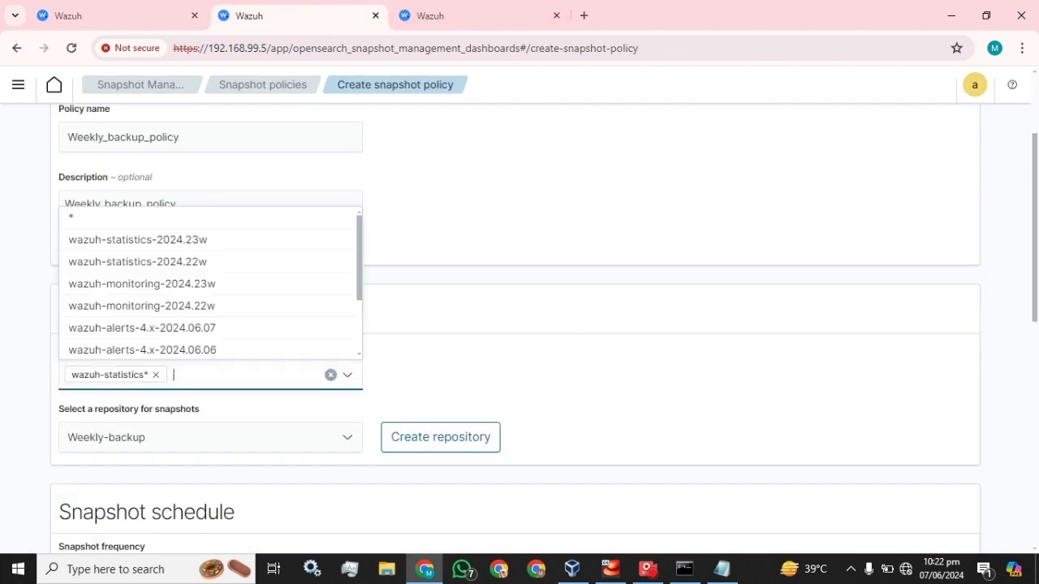
key("ctrl+v")
left_click(177, 402)
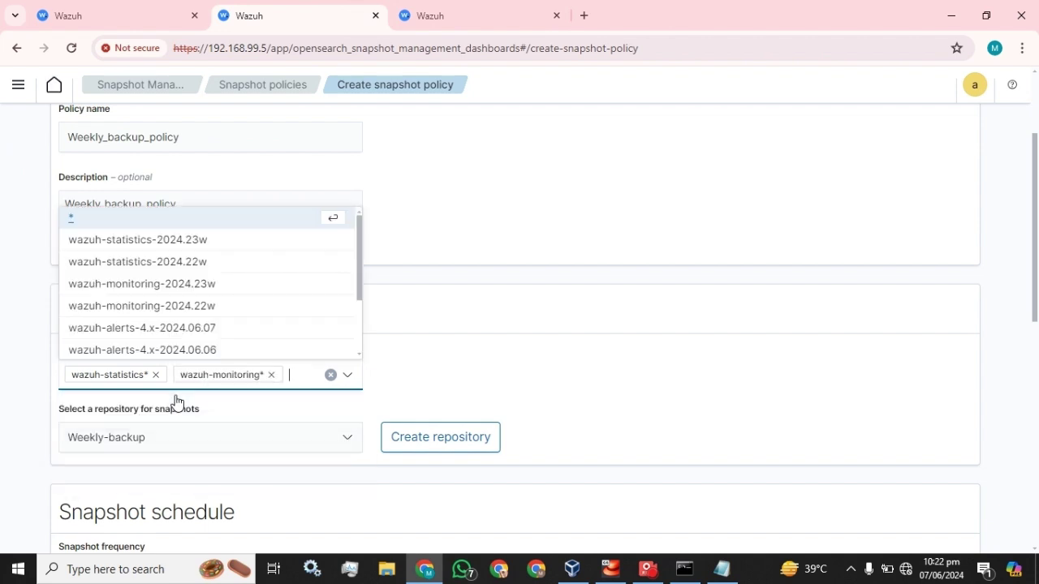
left_click(461, 355)
scroll(381, 361, "down", 4)
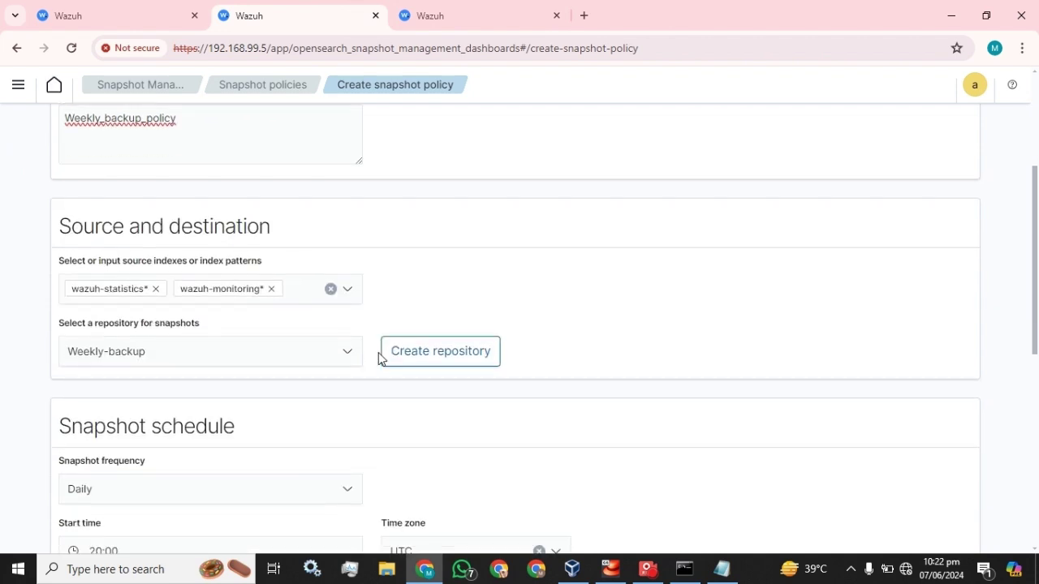
Step: Choose Weekly-backup as the snapshot repository
scroll(251, 295, "up", 2)
left_click(319, 289)
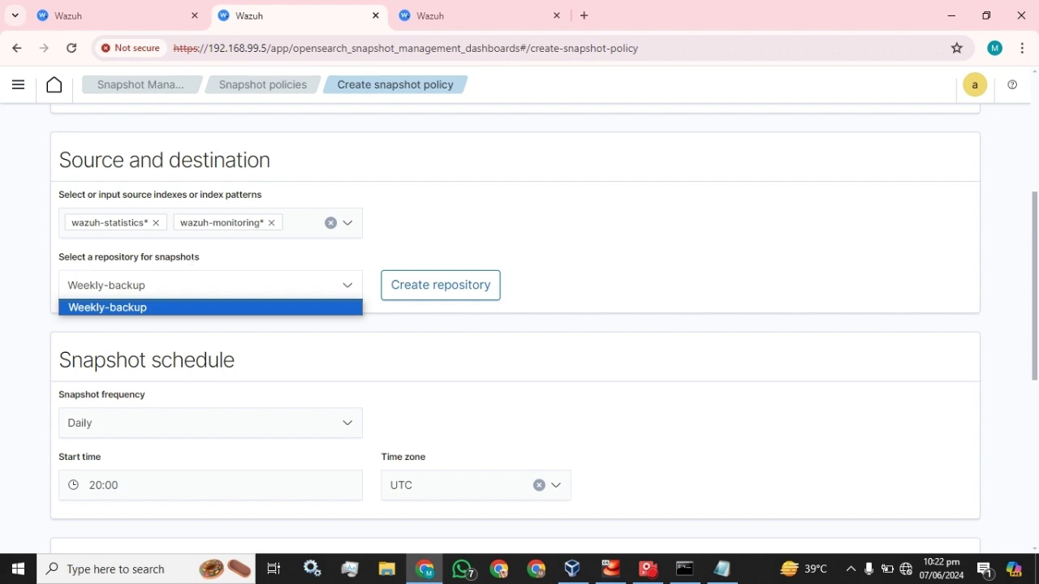
left_click(129, 308)
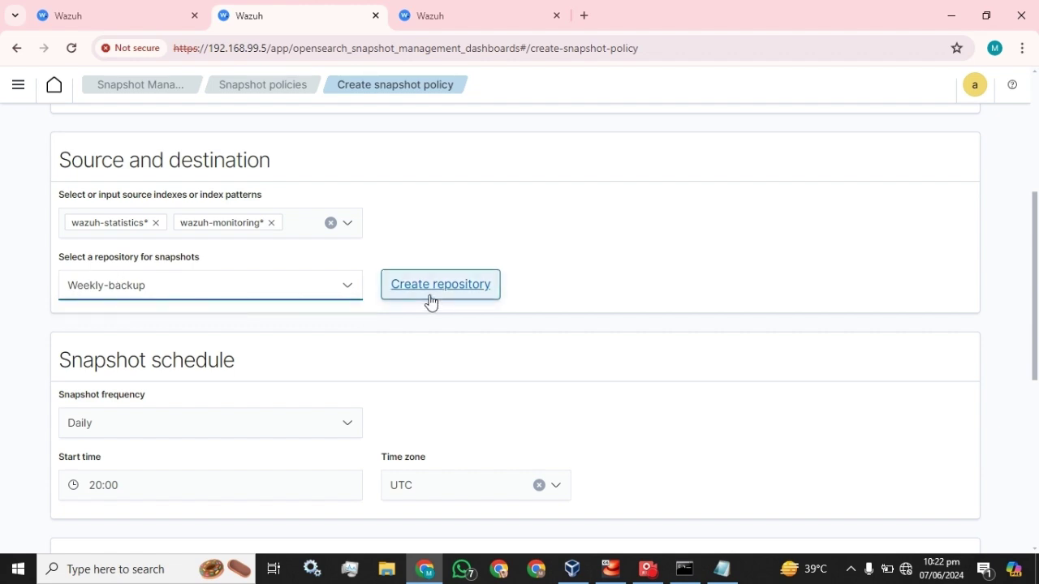
scroll(430, 302, "down", 1)
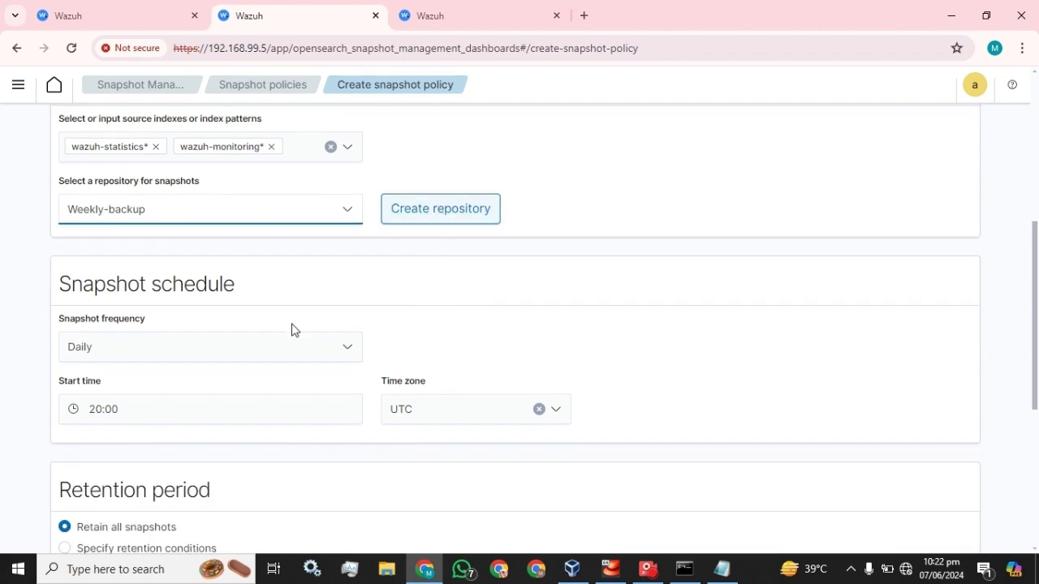
Step: Try a Weekly schedule with weekday options, then set the snapshot frequency back to Daily
left_click(240, 351)
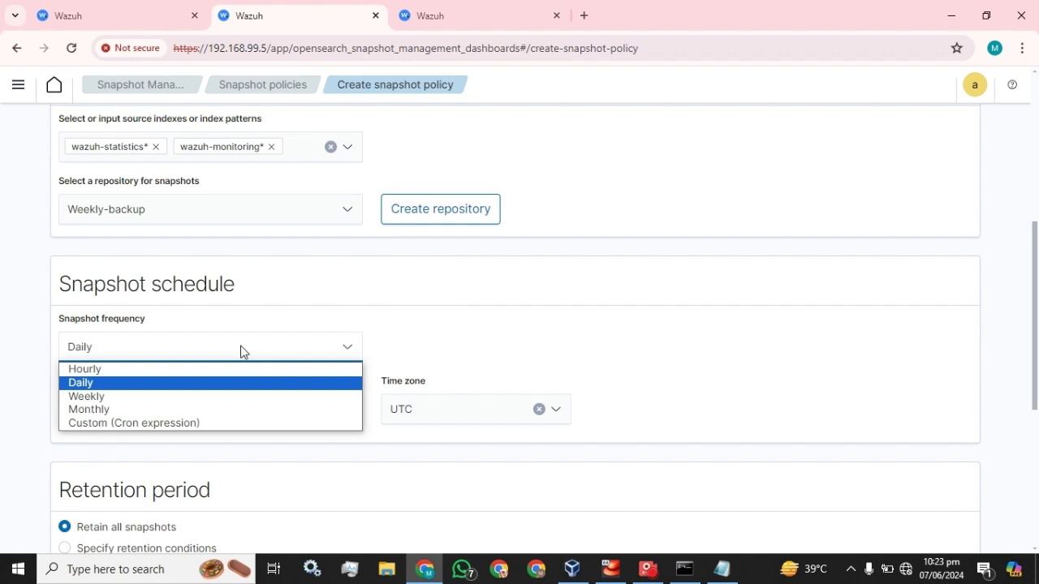
left_click(153, 397)
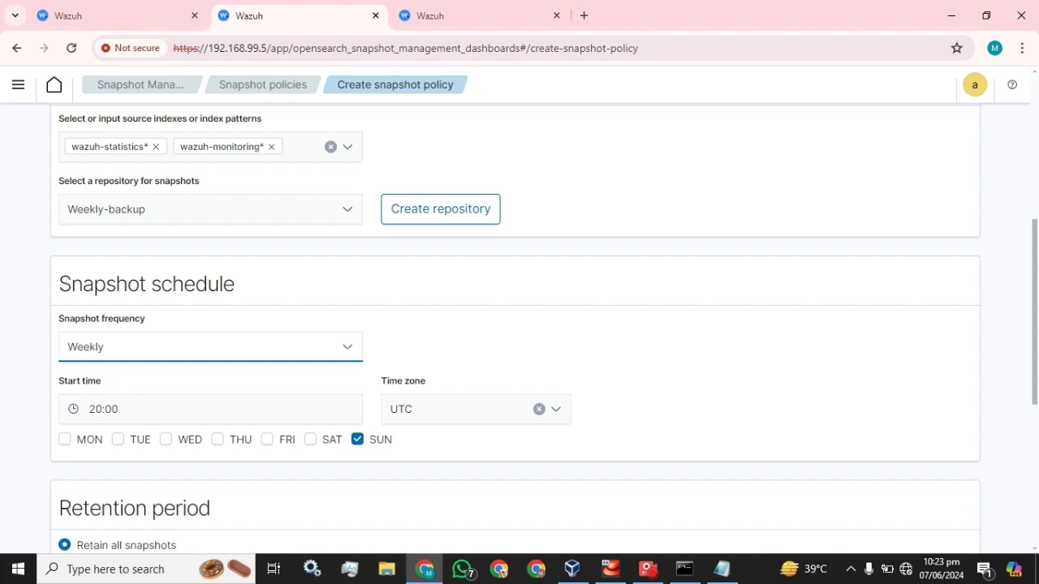
left_click(66, 440)
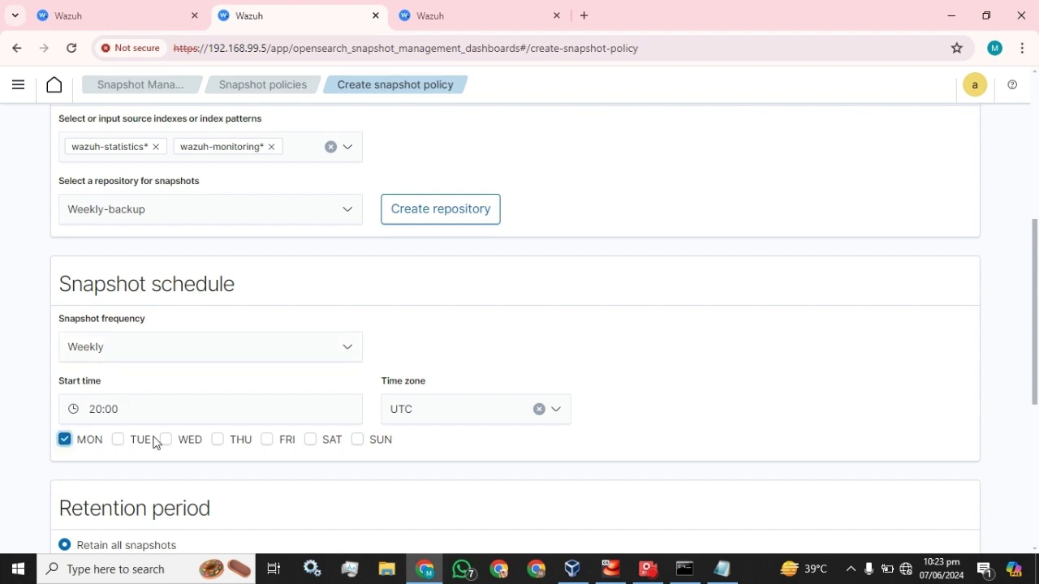
left_click(165, 440)
left_click(218, 442)
left_click(267, 442)
left_click(471, 410)
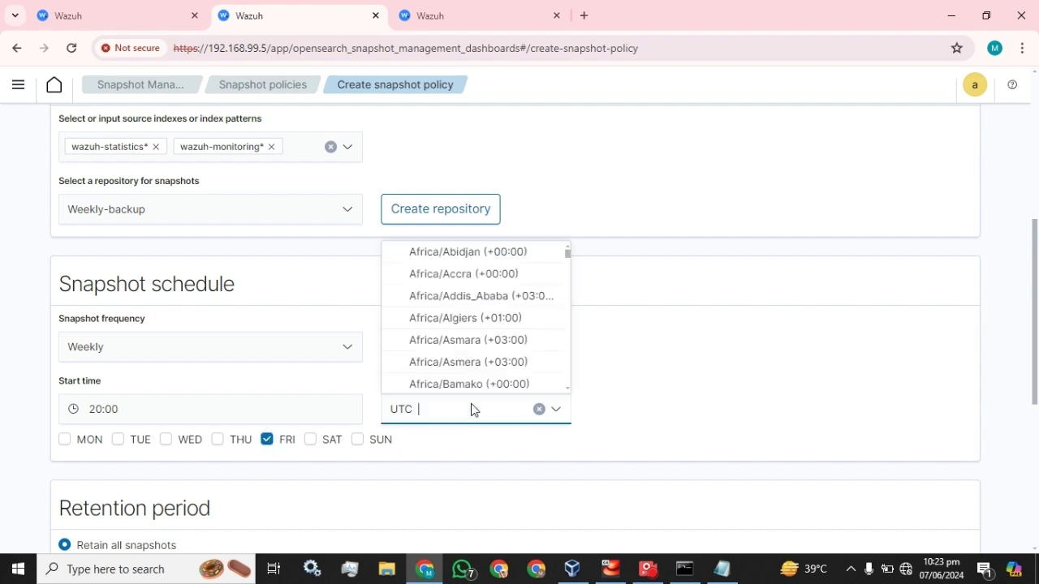
left_click(670, 355)
left_click(215, 350)
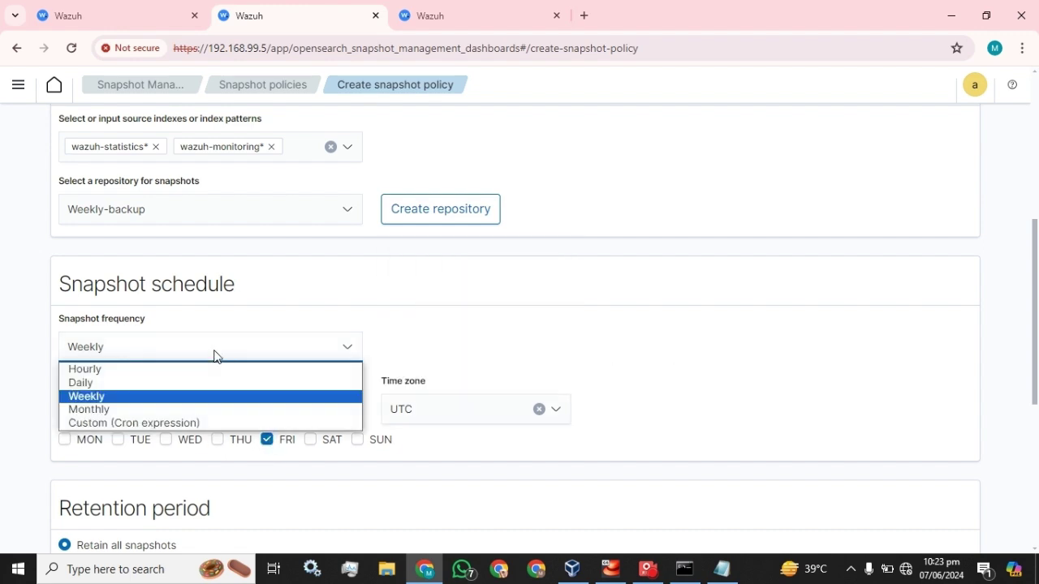
left_click(85, 382)
scroll(268, 354, "down", 4)
scroll(268, 354, "up", 3)
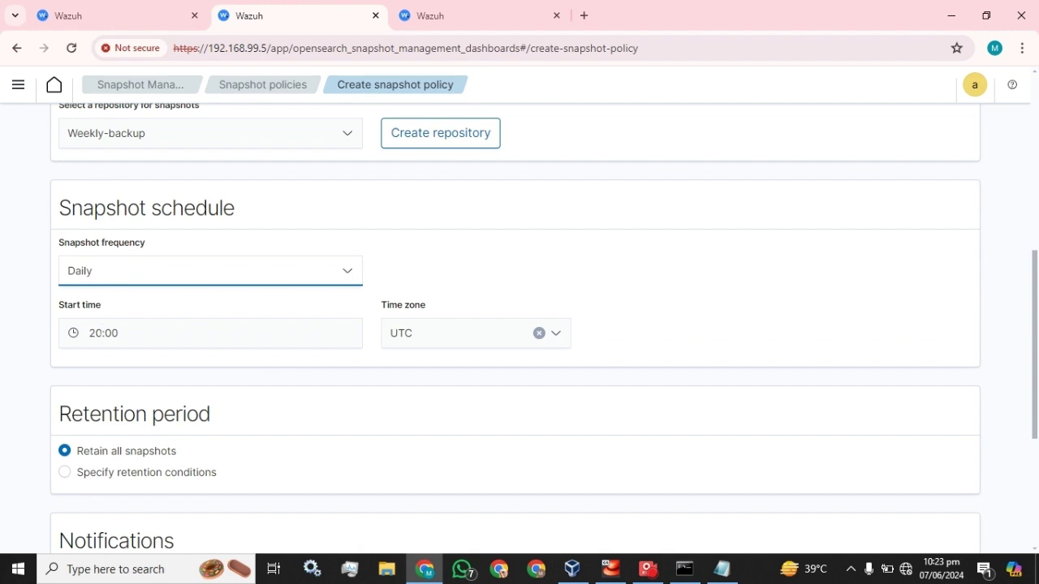
scroll(104, 366, "down", 1)
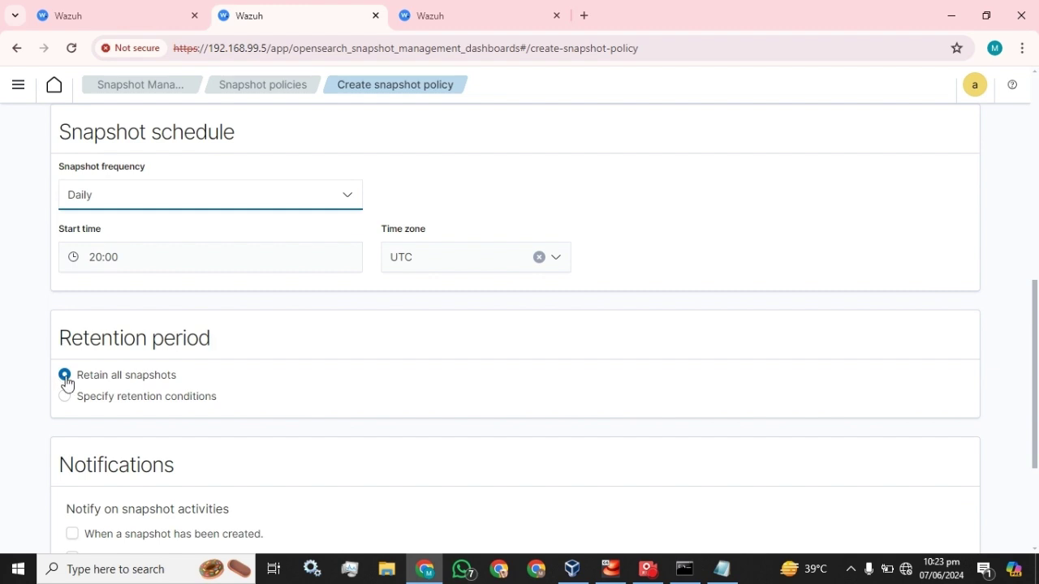
scroll(66, 383, "down", 2)
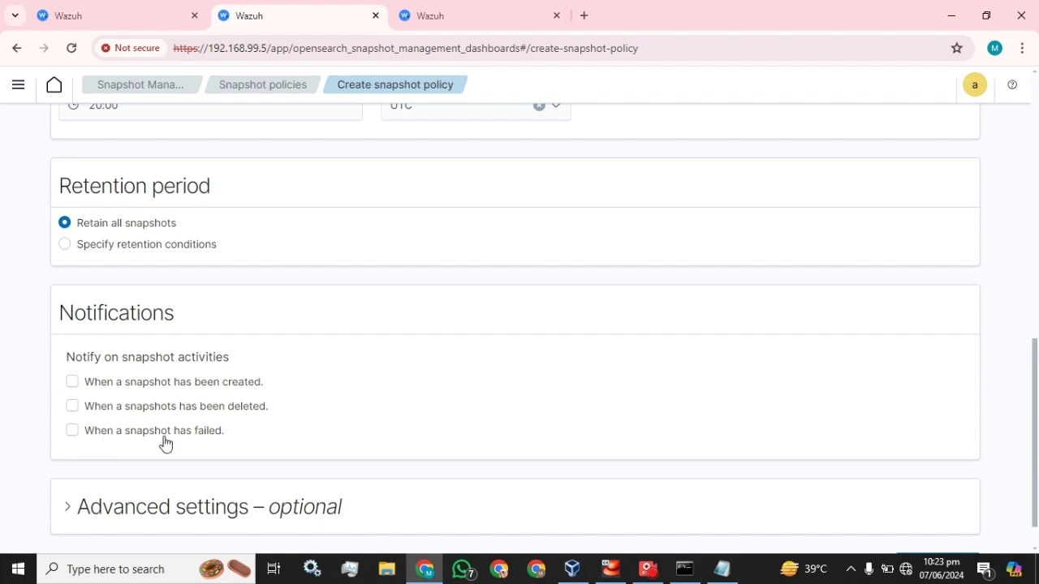
Step: Set the snapshot start time to 22:25
scroll(204, 435, "up", 3)
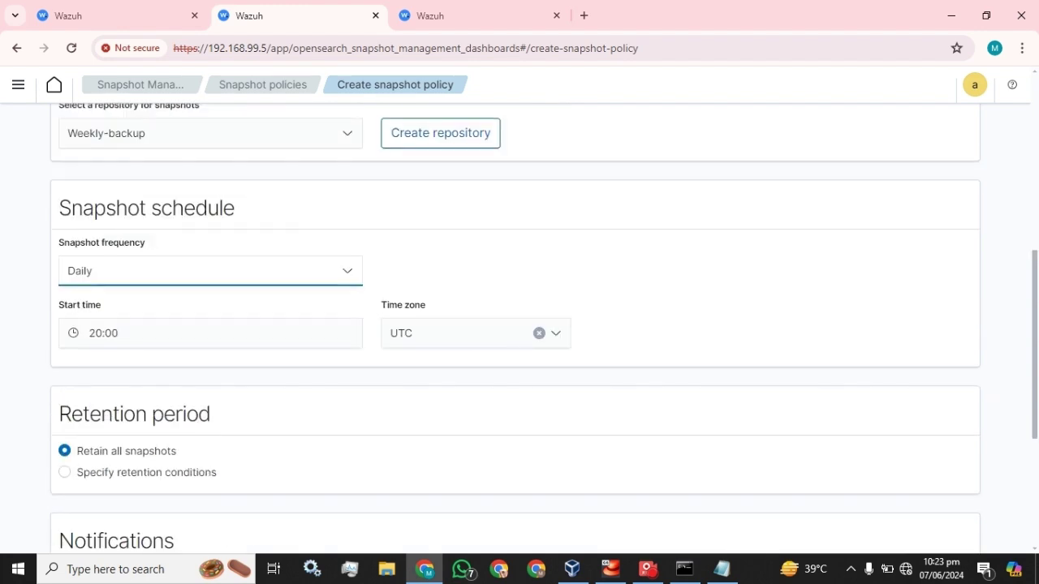
left_click(95, 333)
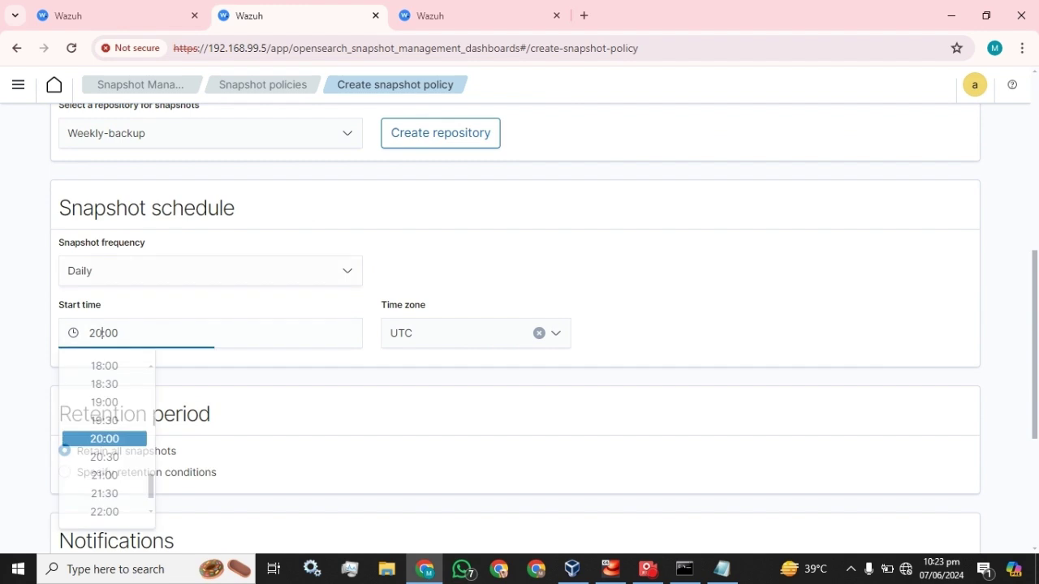
type("22")
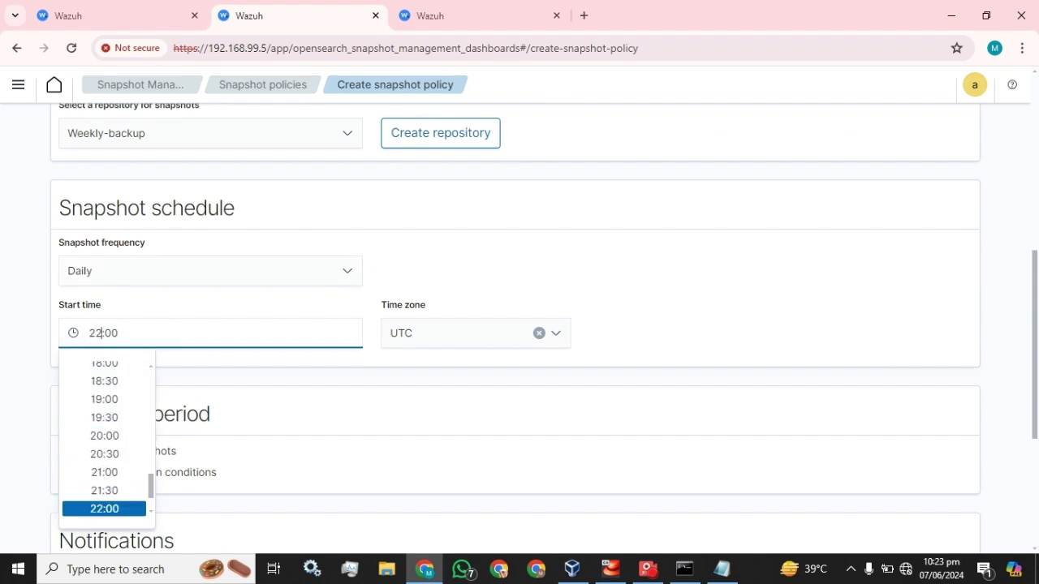
key("shift+Left")
key("shift+Left")
type("25")
left_click(674, 305)
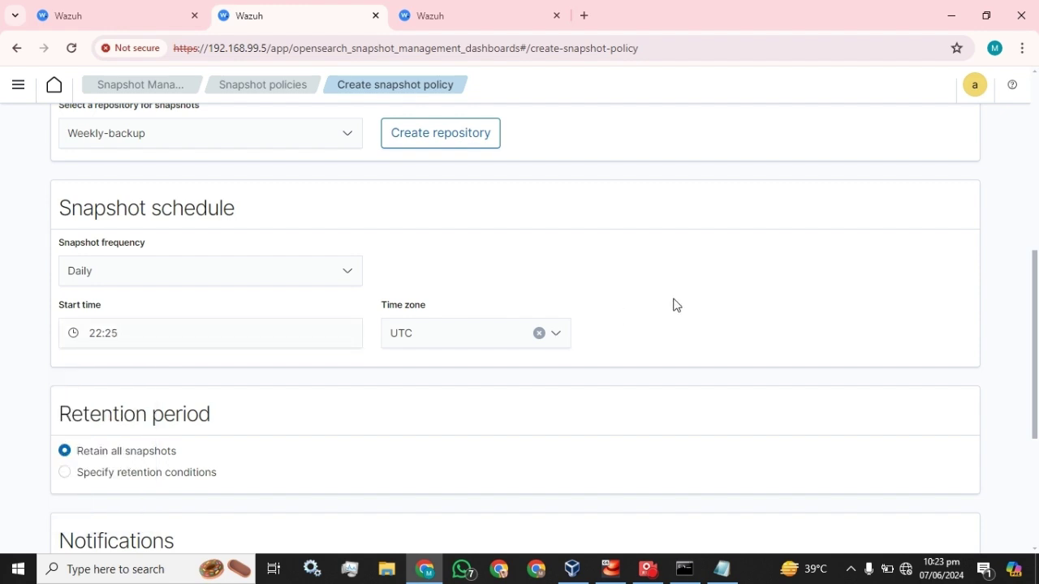
Step: Browse the time zone list and leave it set to UTC
left_click(443, 337)
scroll(469, 382, "down", 20)
scroll(469, 383, "down", 20)
scroll(469, 382, "down", 5)
scroll(468, 398, "up", 2)
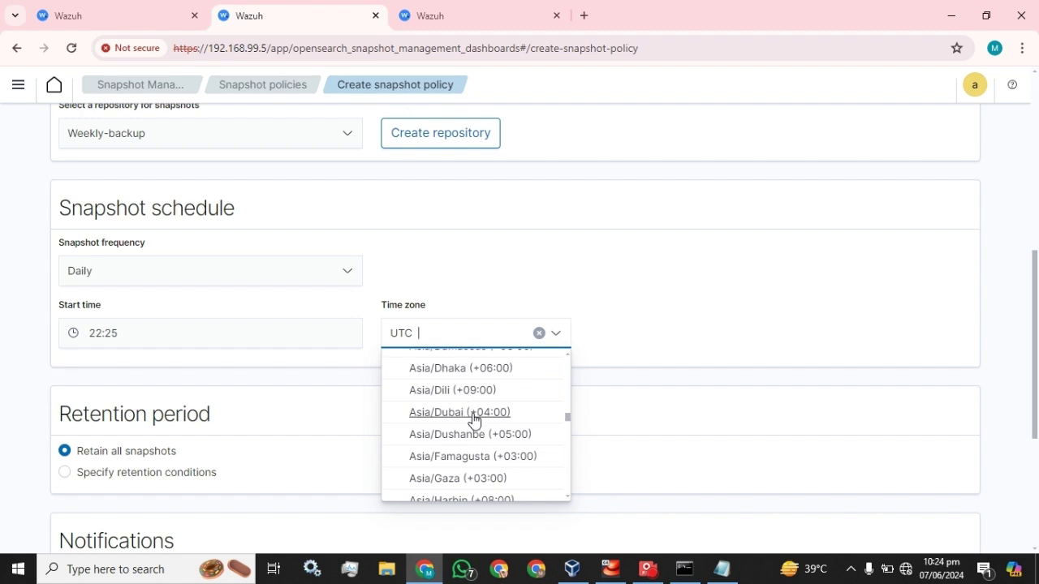
scroll(475, 420, "down", 5)
scroll(475, 420, "down", 5)
scroll(474, 419, "down", 5)
scroll(474, 419, "down", 5)
left_click(602, 287)
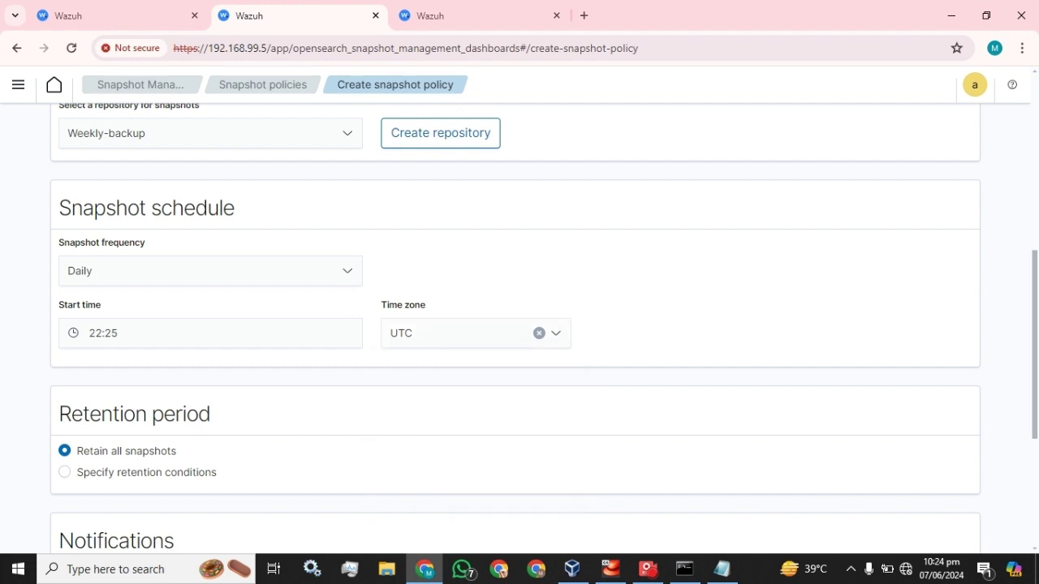
scroll(197, 297, "down", 4)
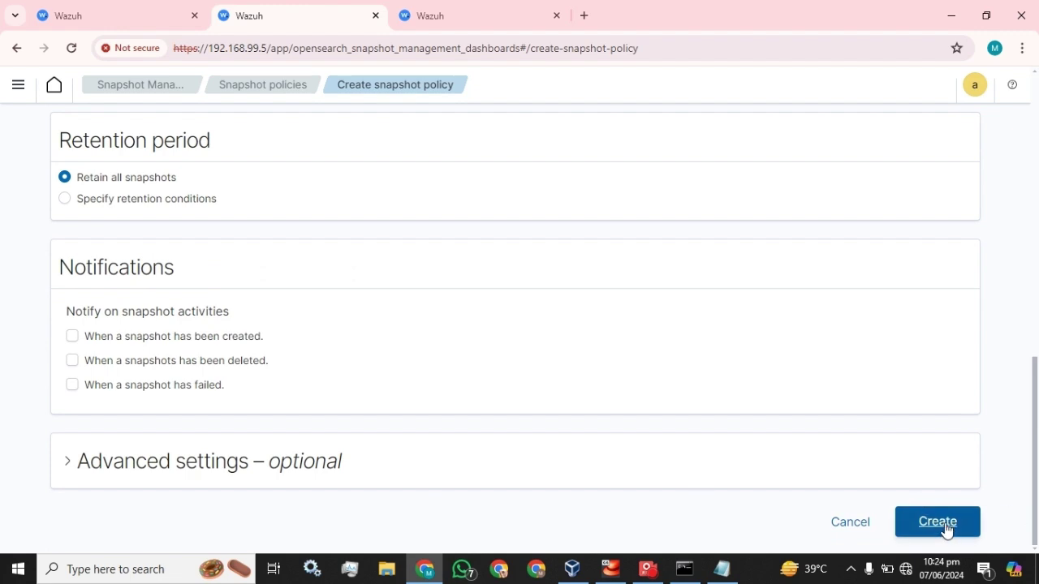
scroll(257, 307, "up", 2)
scroll(258, 307, "down", 2)
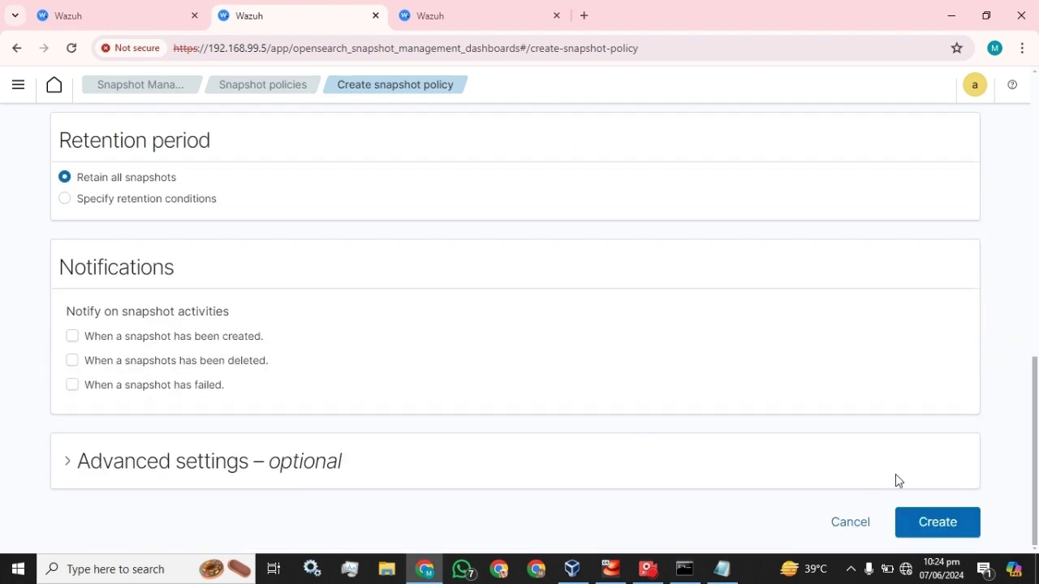
Step: Attempt to create the policy, then rename it to lowercase weekly_backup_policy
left_click(923, 518)
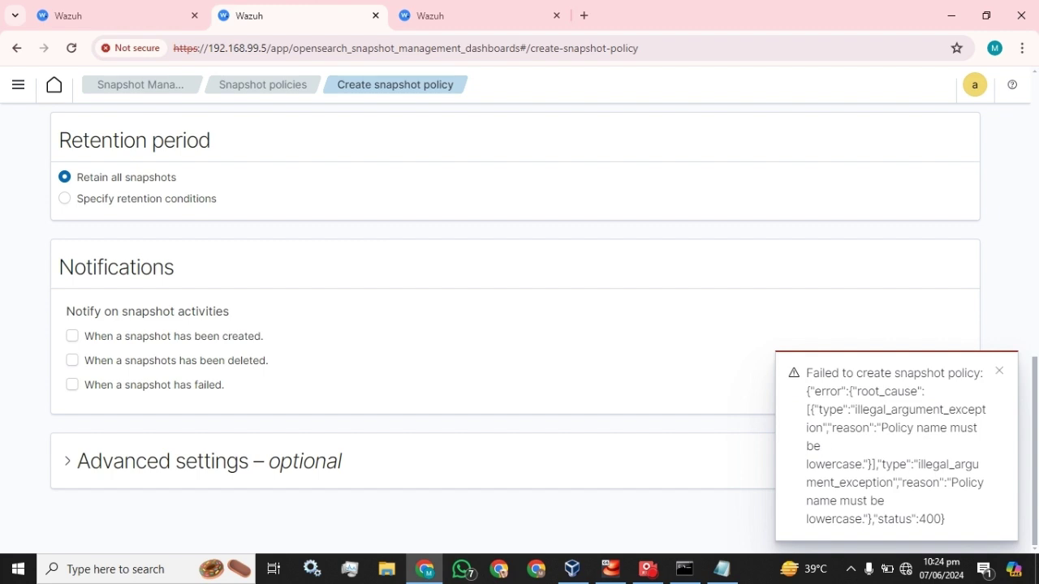
scroll(487, 399, "up", 10)
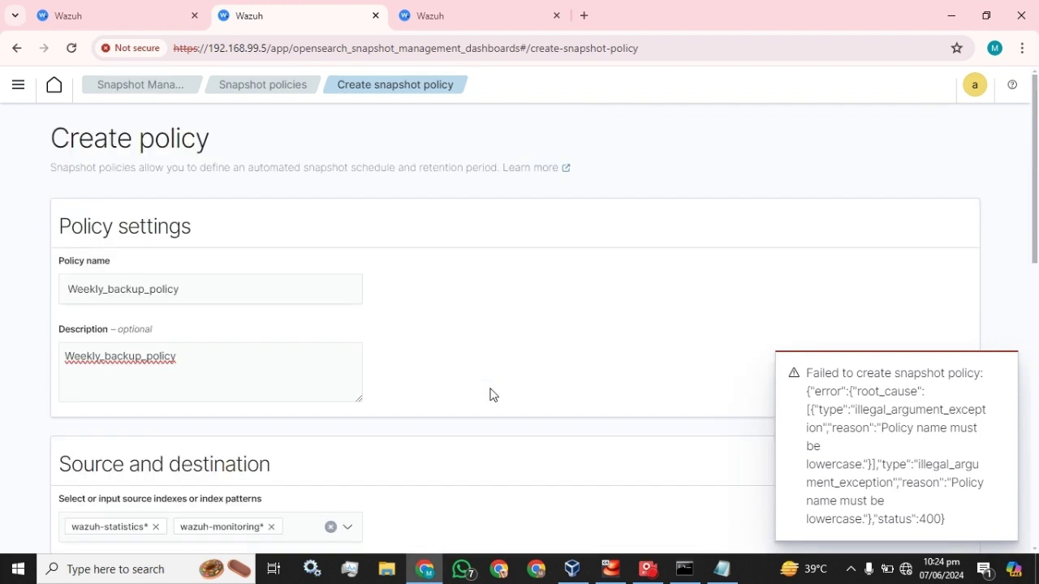
left_click(77, 289)
key("BackSpace")
type("2")
key("BackSpace")
type("w")
left_click(81, 289)
left_click(455, 299)
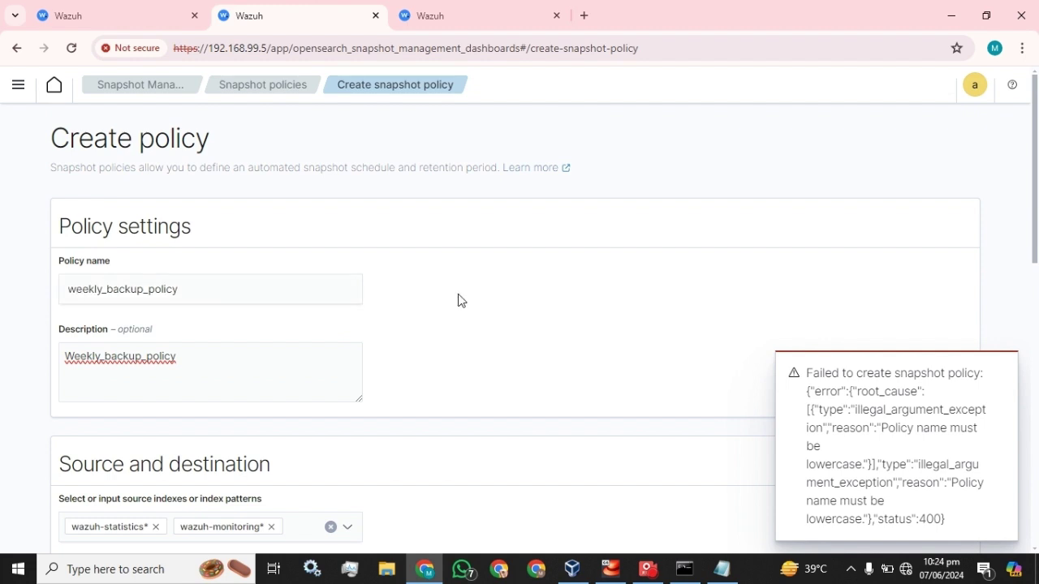
Step: Dismiss the lowercase-name error and create the policy with the corrected name
scroll(487, 325, "down", 10)
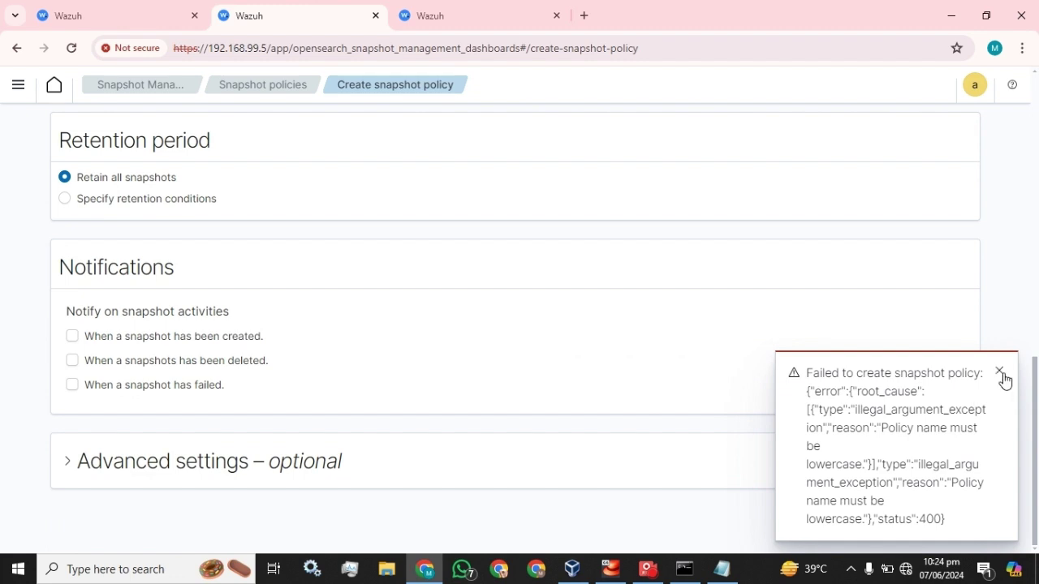
left_click(999, 371)
left_click(936, 519)
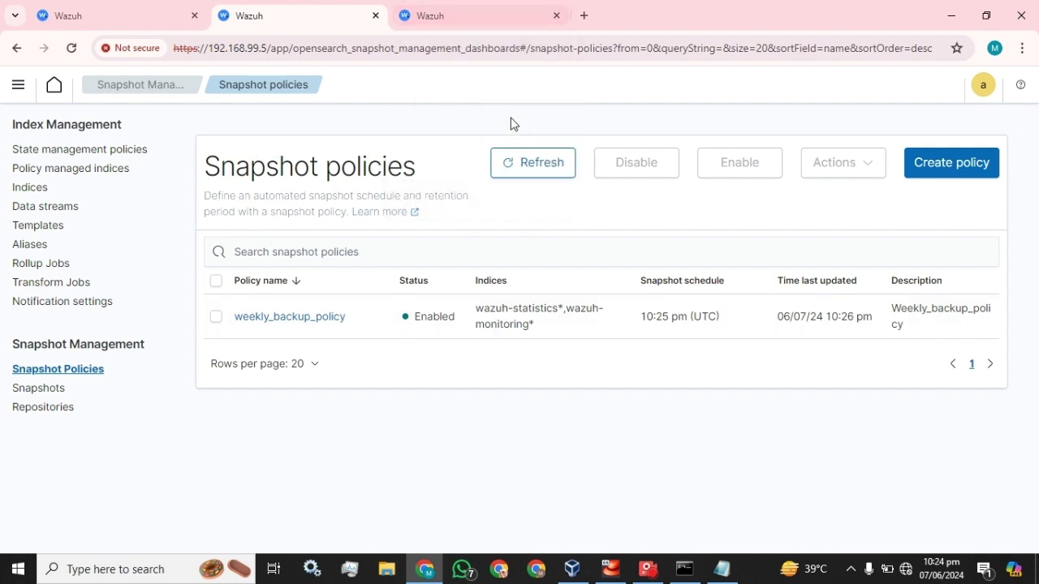
Step: View the Snapshots page, return to Snapshot Policies, and check Snapshots again
left_click(32, 390)
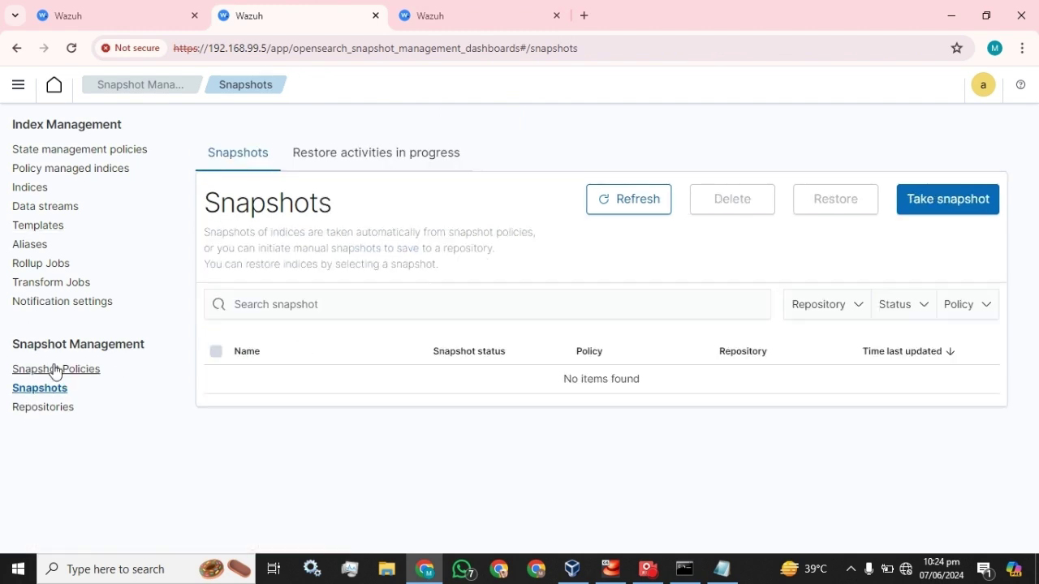
left_click(53, 370)
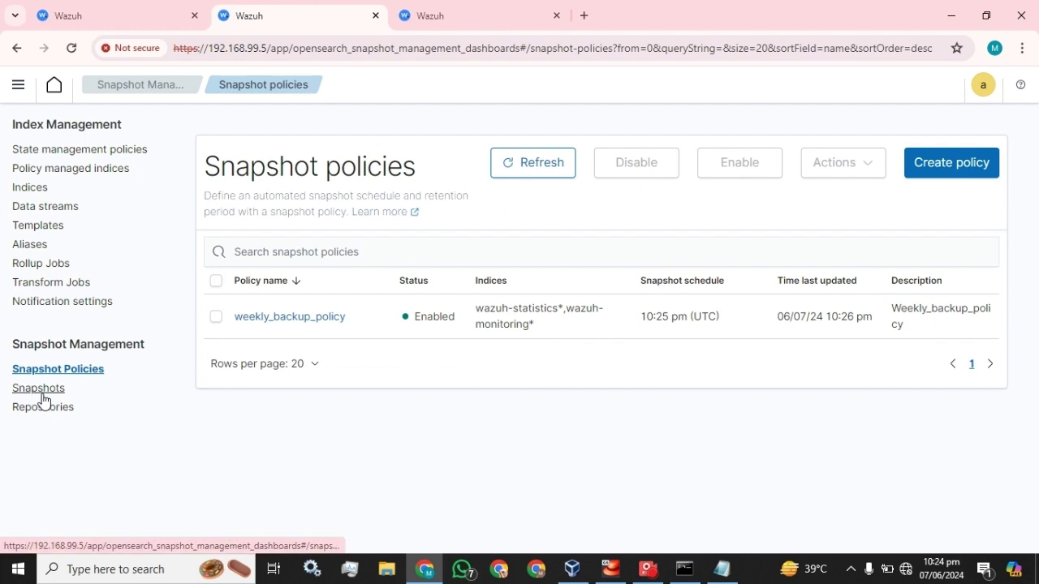
left_click(41, 390)
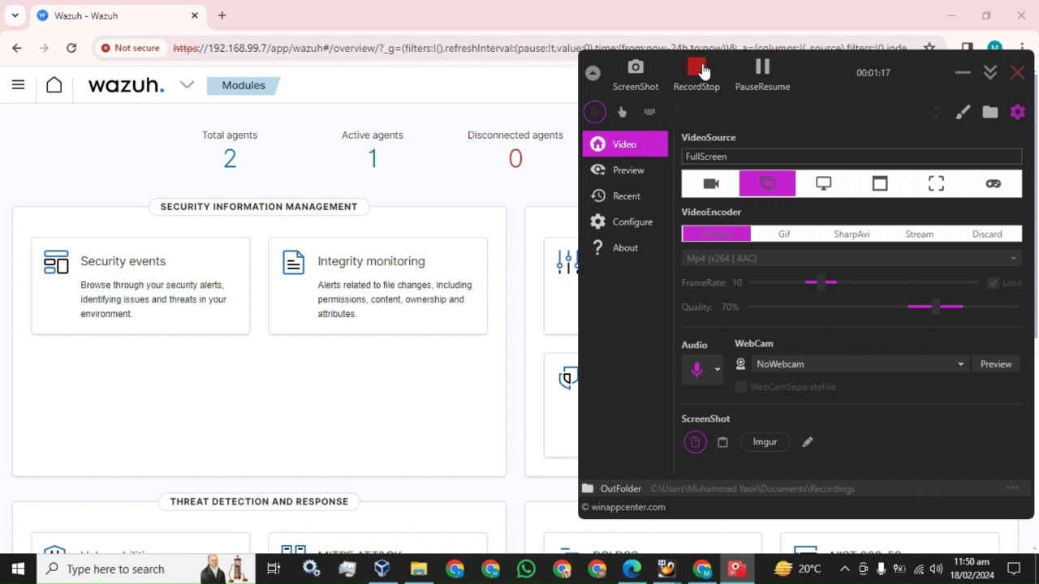
left_click(703, 71)
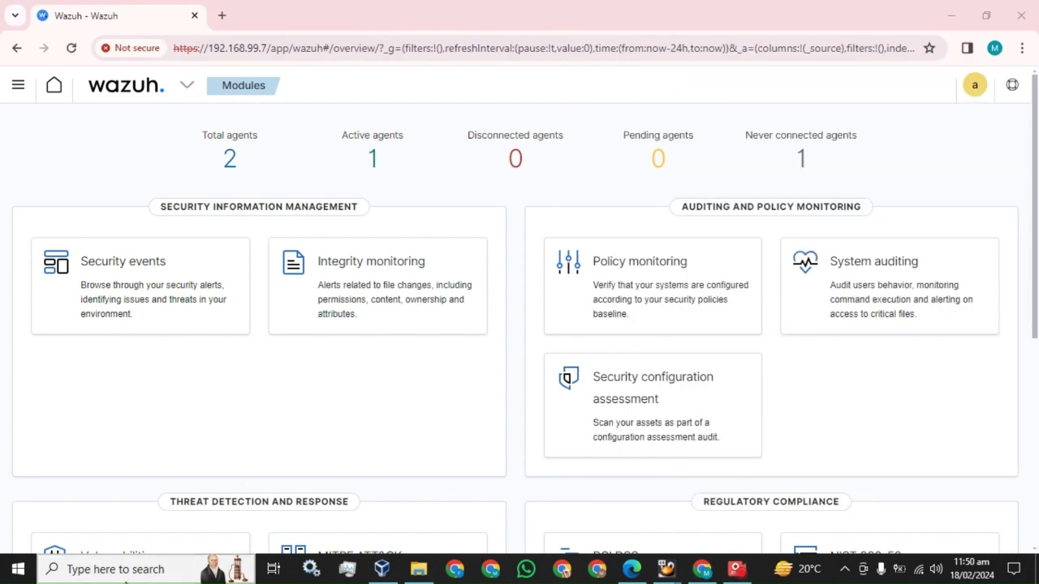
key("super")
type("cmd")
key("Return")
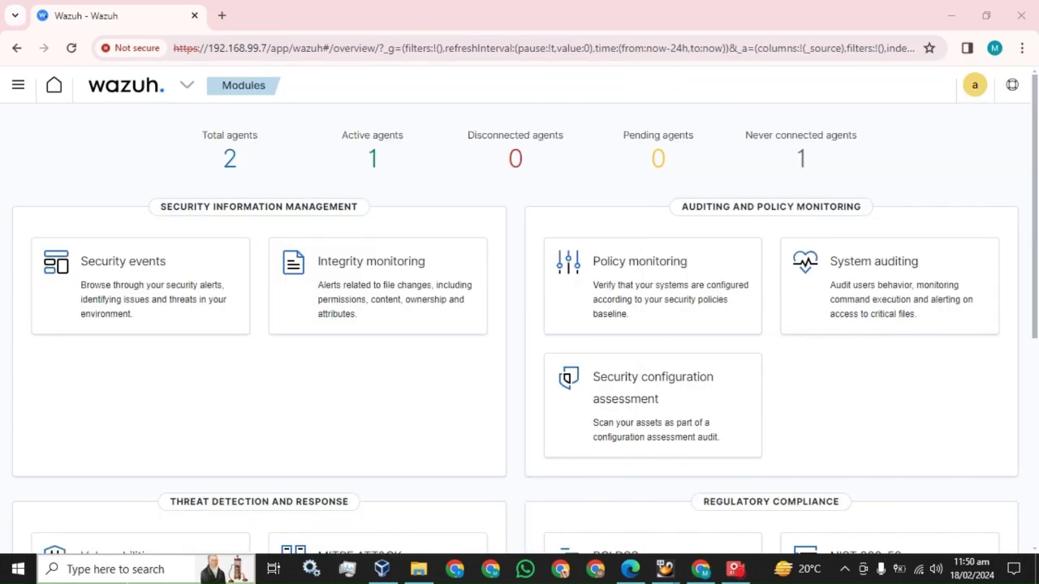
type("ssh roo")
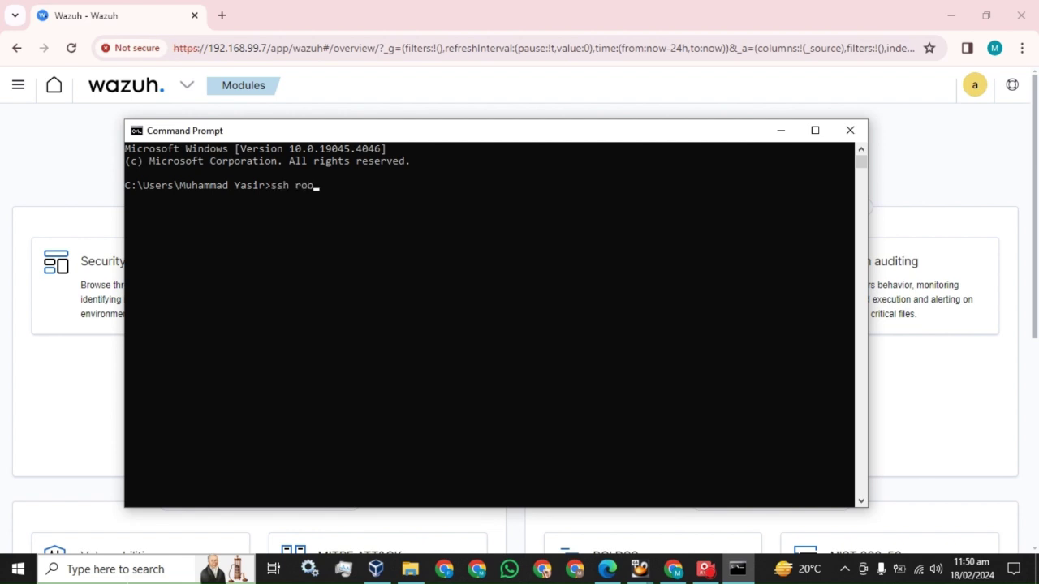
type("t@192.168.99.5")
Step: Log in over SSH as root on 192.168.99.5, clear the terminal, and switch to the PDF guide
key("Return")
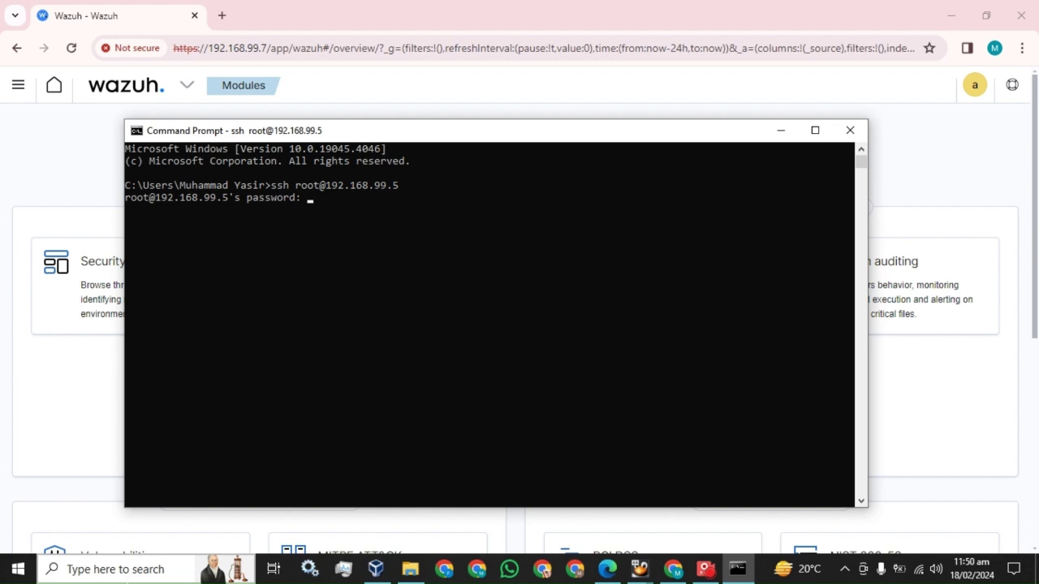
key("Return")
type("clear")
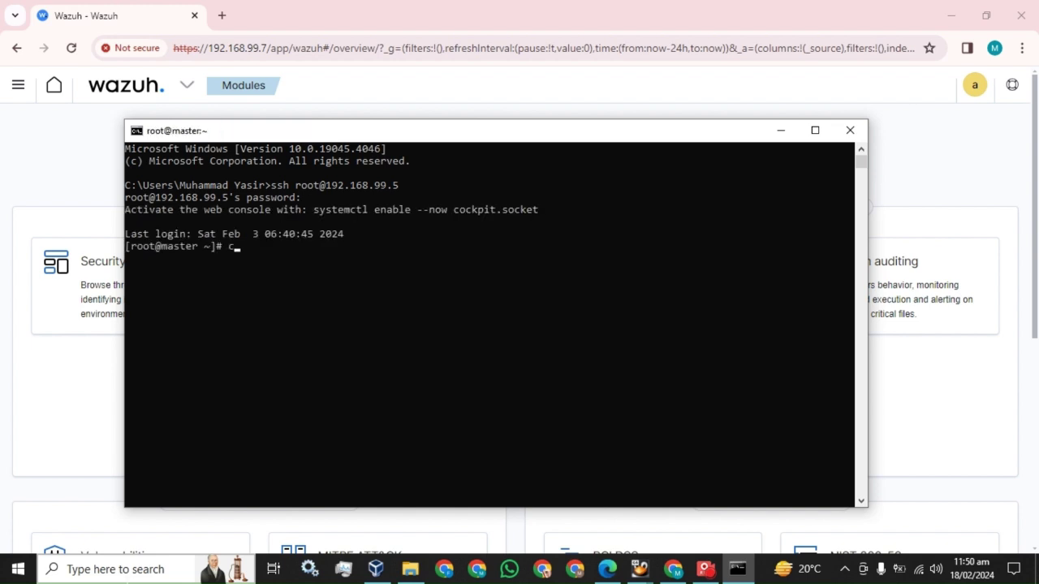
key("Return")
key("Return")
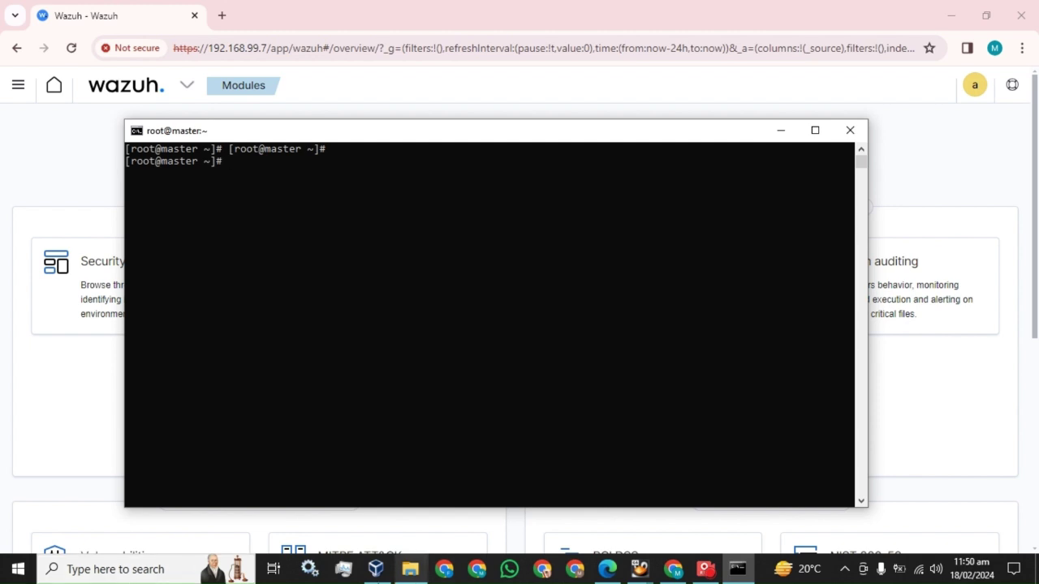
left_click(611, 572)
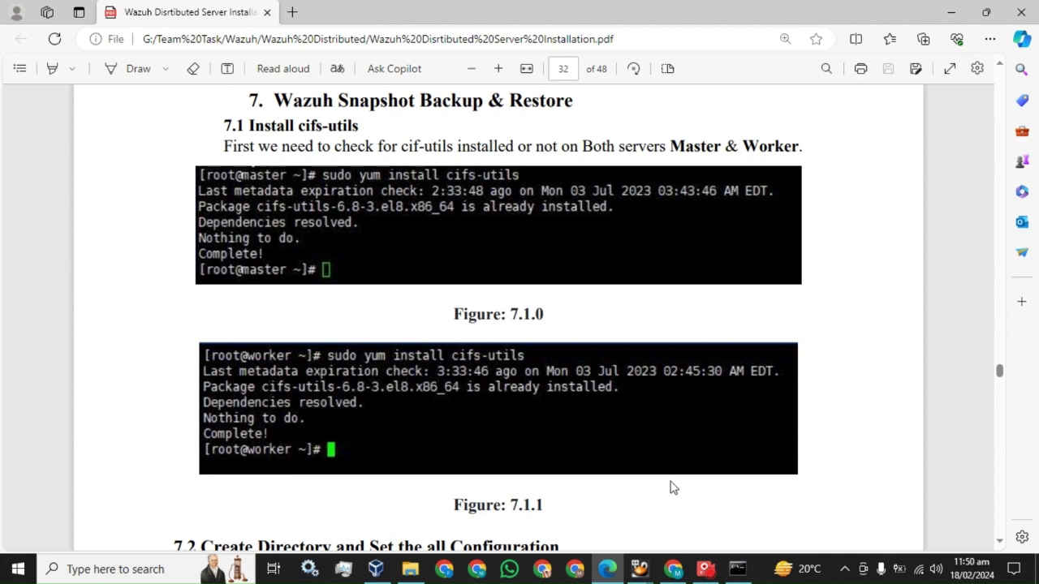
Step: Run sudo yum install cifs-utils on the master server, which reports it already installed
left_click(737, 569)
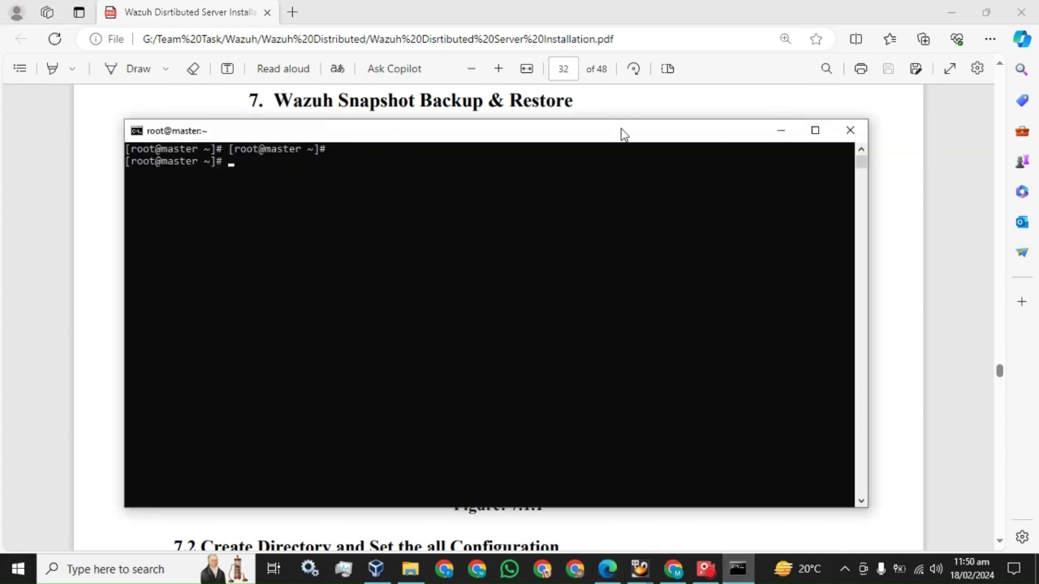
left_click_drag(571, 137, 584, 220)
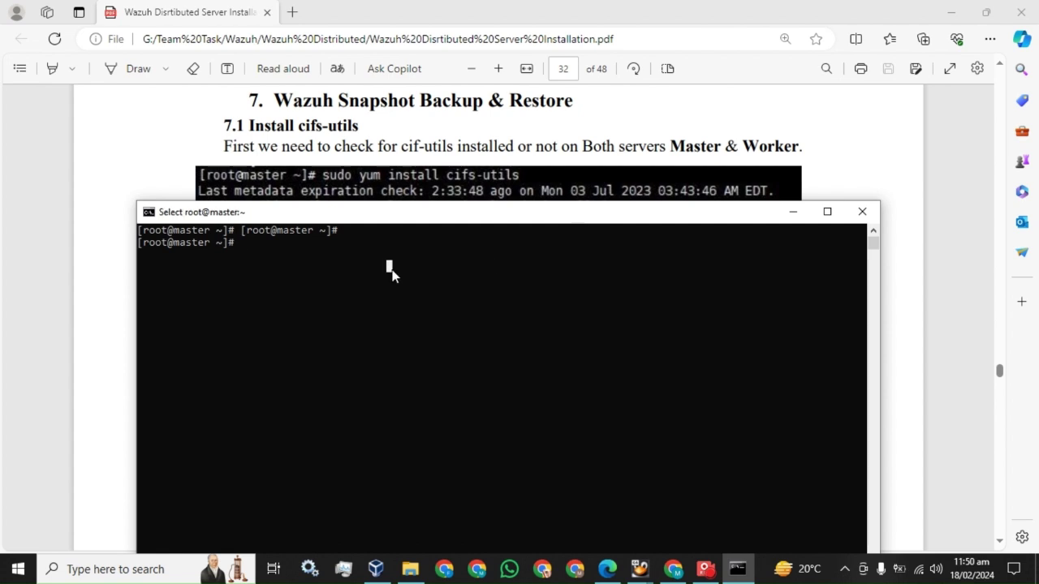
type("sudo yum install cifs-util")
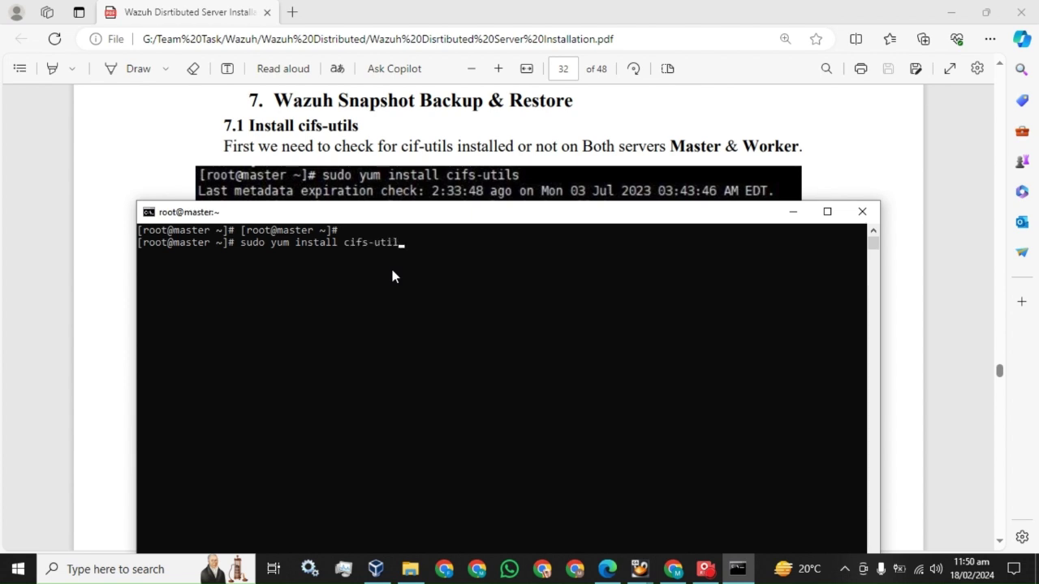
type("s")
key("Return")
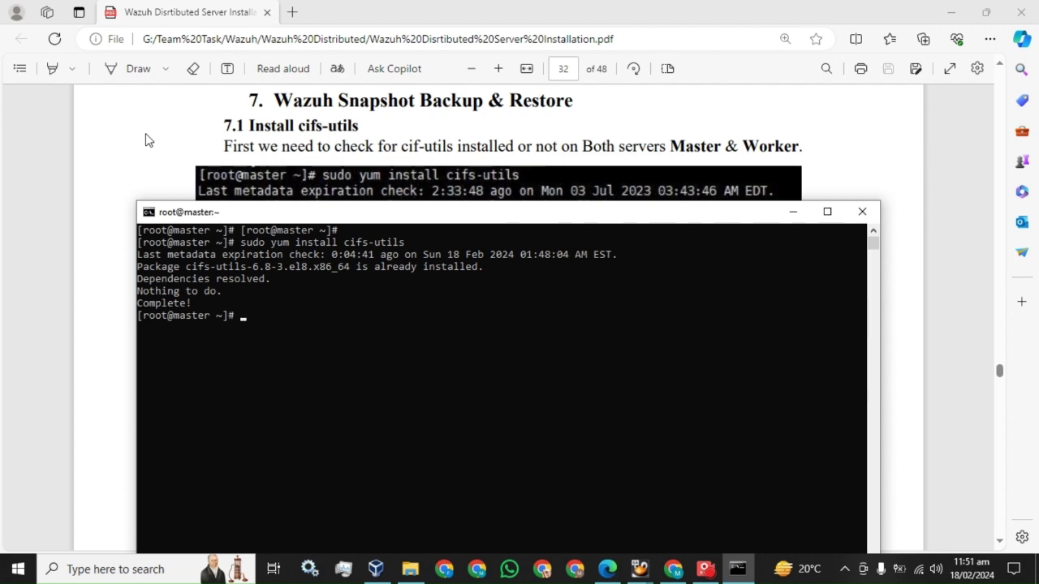
left_click(145, 133)
Step: Highlight section 7.2's heading and snapshot-folder paragraph, then open the Testing (J:) drive
scroll(285, 234, "down", 4)
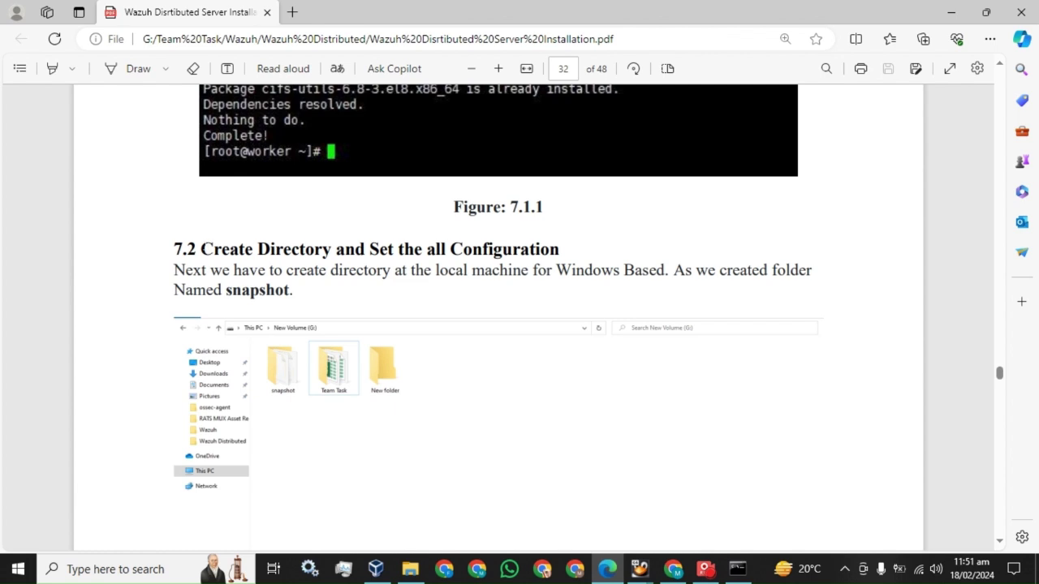
left_click_drag(200, 249, 561, 249)
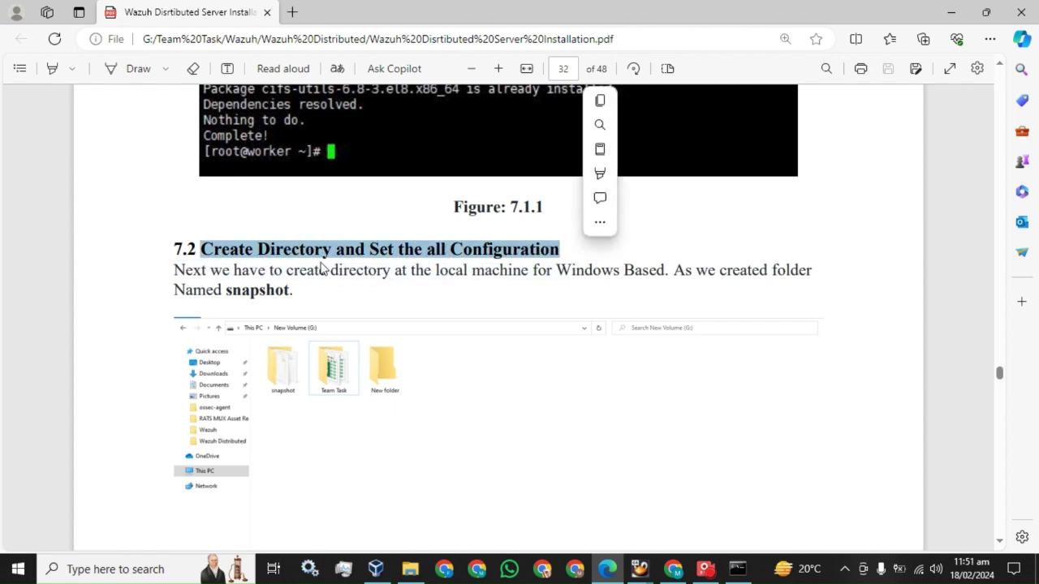
left_click_drag(174, 270, 293, 290)
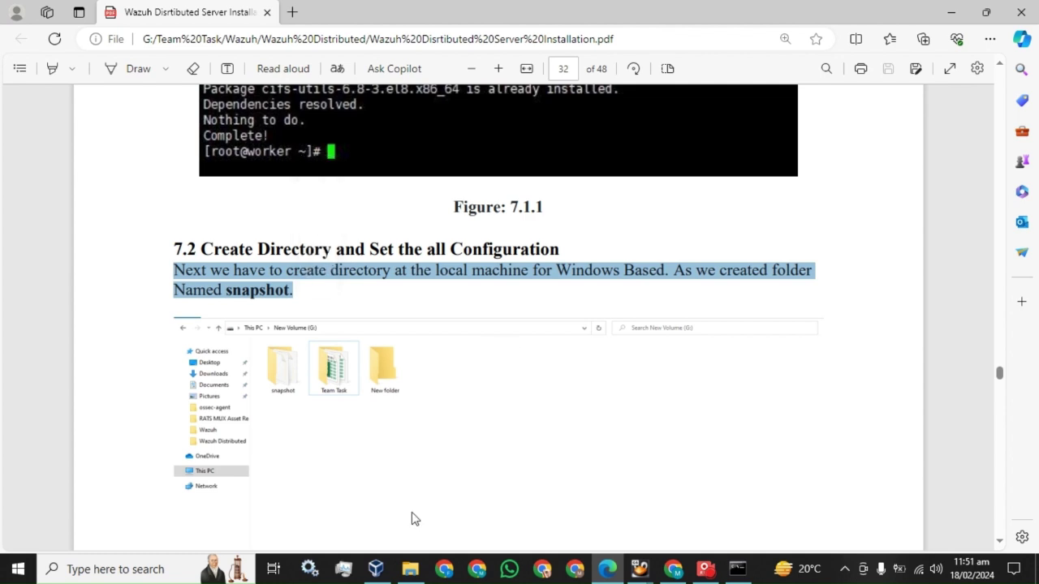
mouse_move(410, 569)
left_click(372, 489)
Step: Create a new folder named 'snapshot' on the Testing (J:) drive
right_click(422, 233)
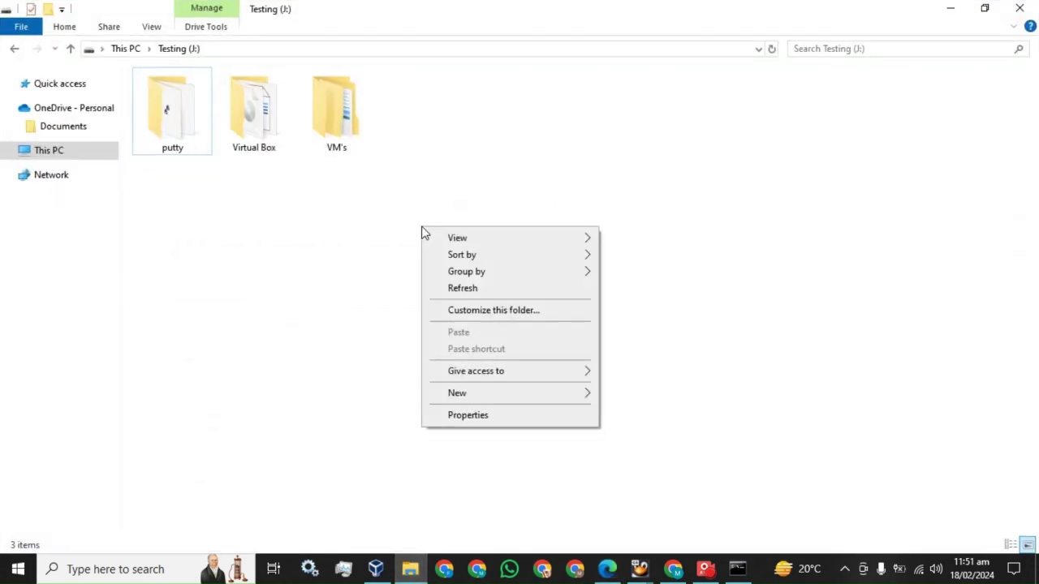
mouse_move(544, 399)
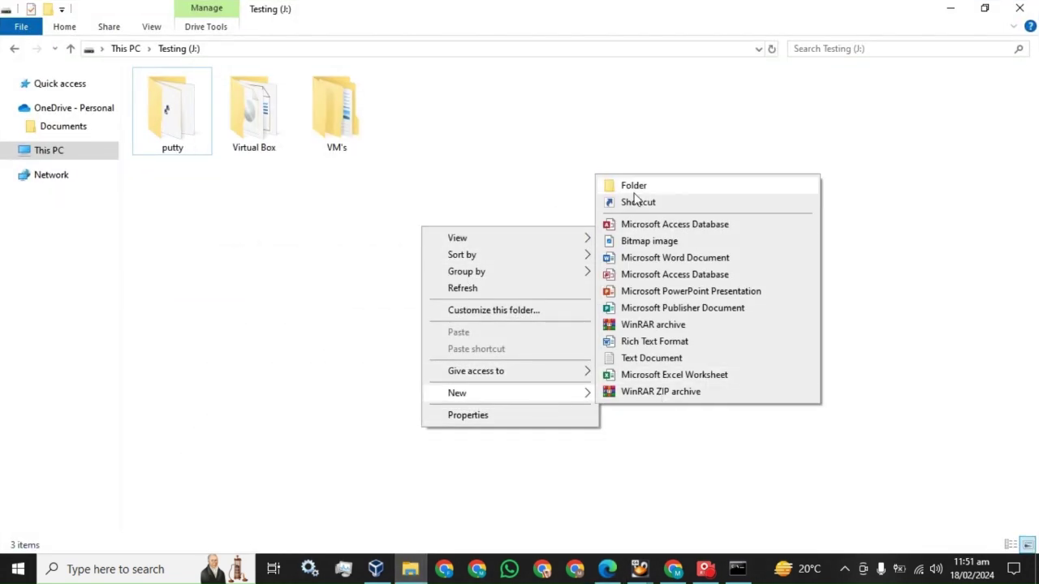
left_click(633, 187)
type("snapshot")
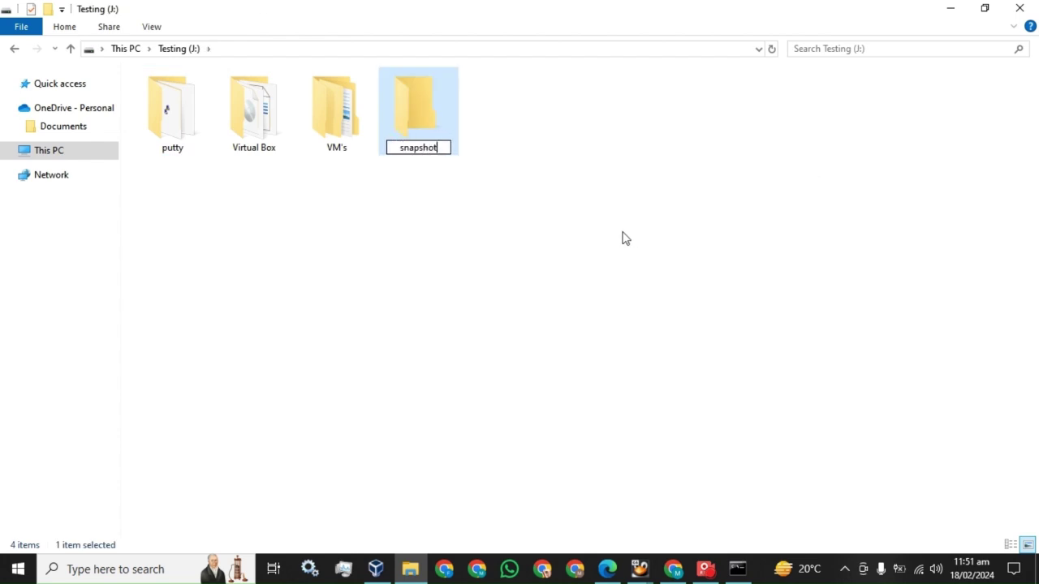
key("Return")
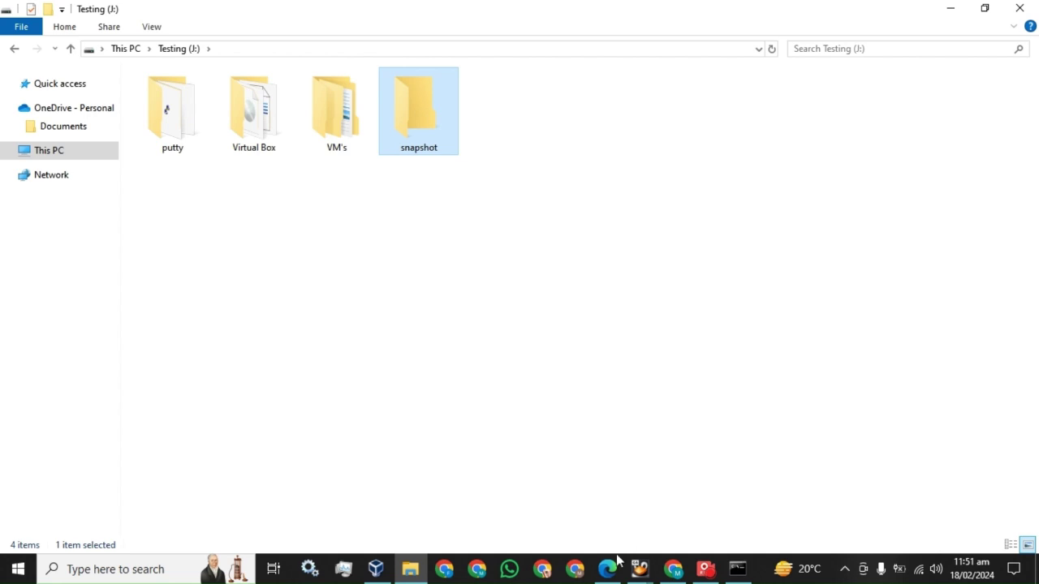
Step: Check the PDF guide's sharing figure, then return to the Testing (J:) drive
left_click(607, 569)
scroll(536, 415, "down", 10)
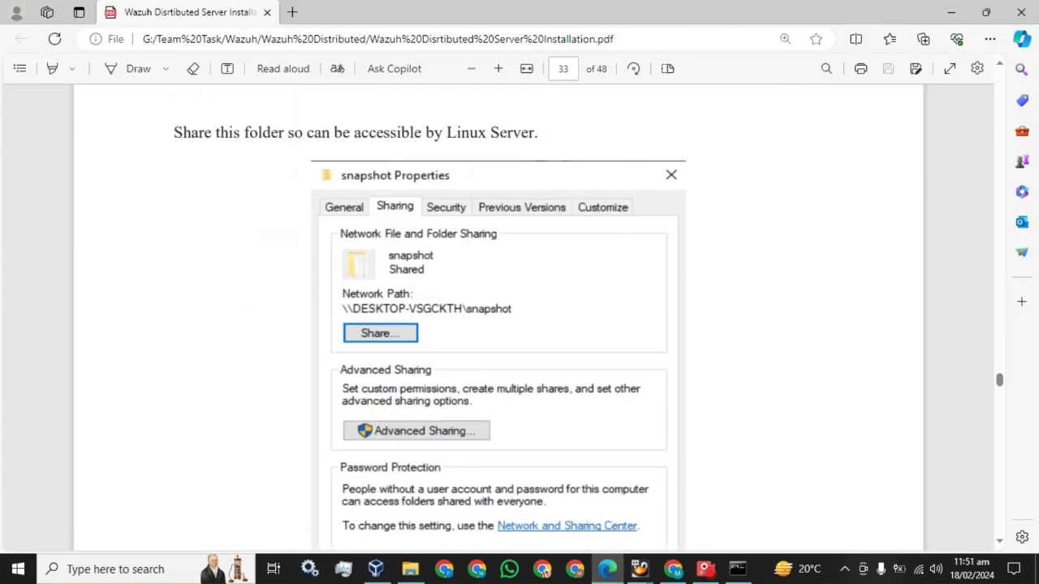
left_click(410, 569)
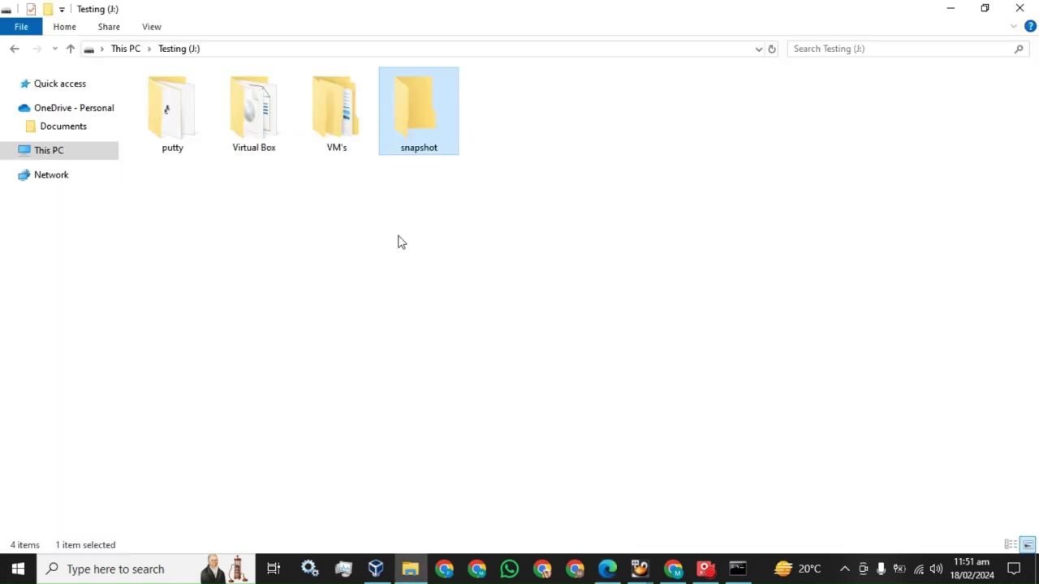
Step: Add the second local user to the snapshot folder's network share list
right_click(412, 111)
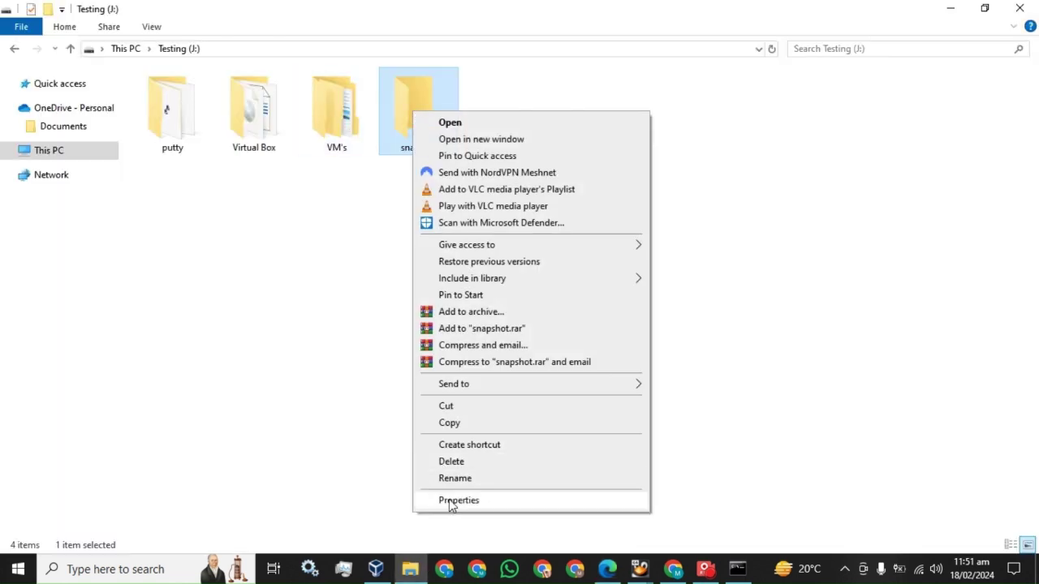
left_click(453, 502)
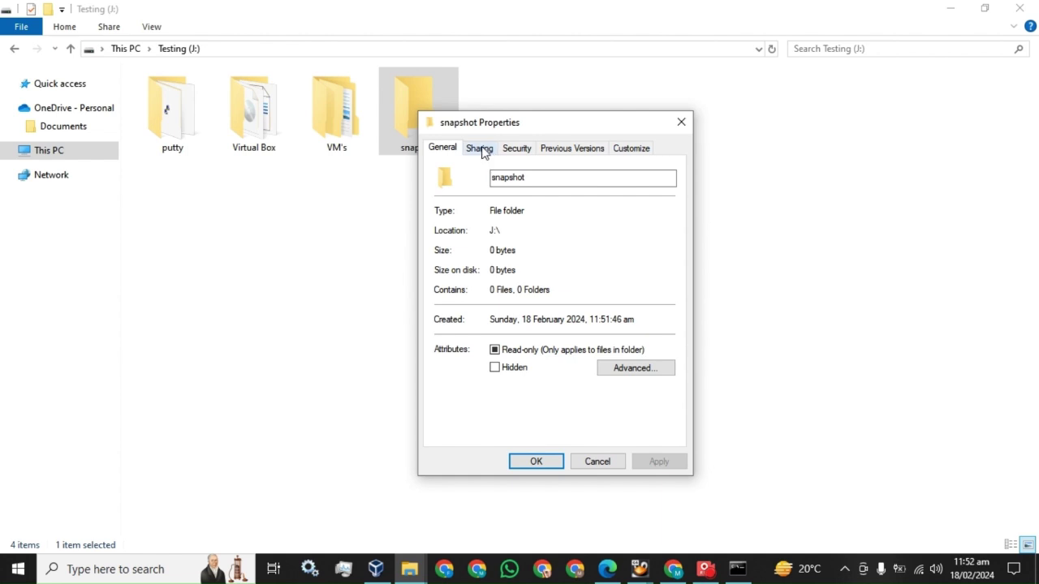
left_click(480, 149)
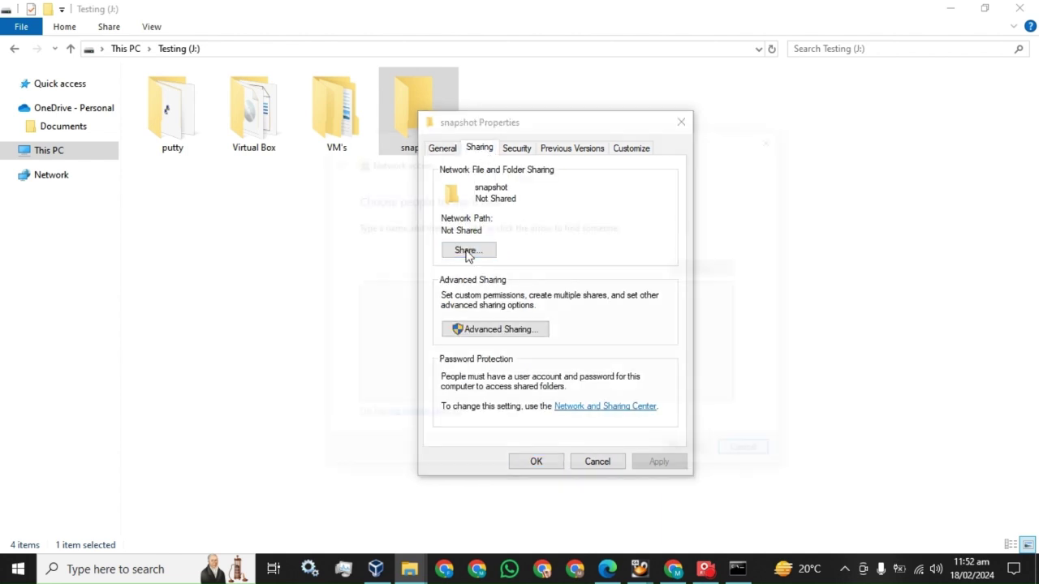
left_click(467, 250)
left_click(665, 267)
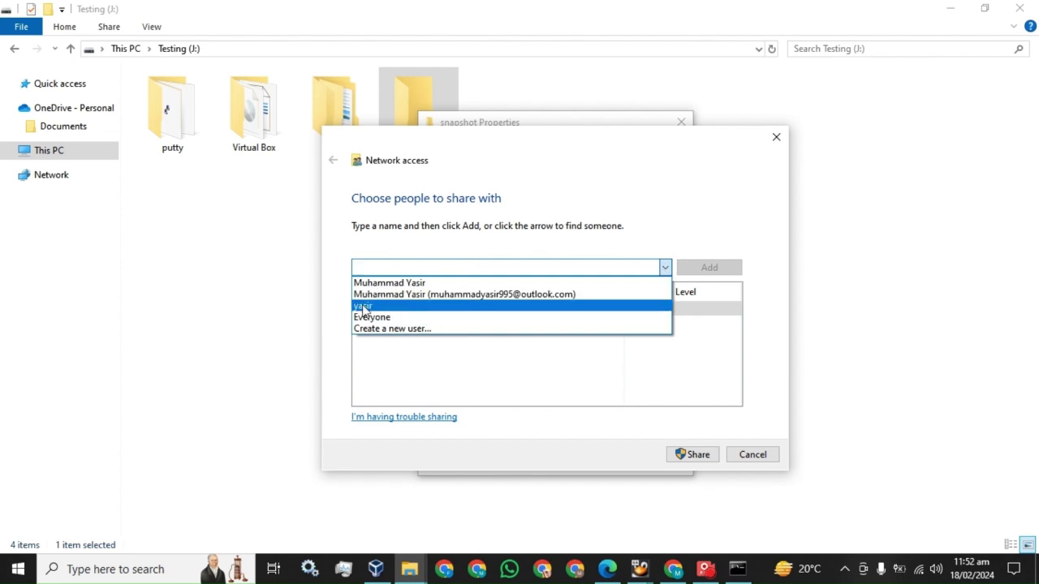
left_click(363, 309)
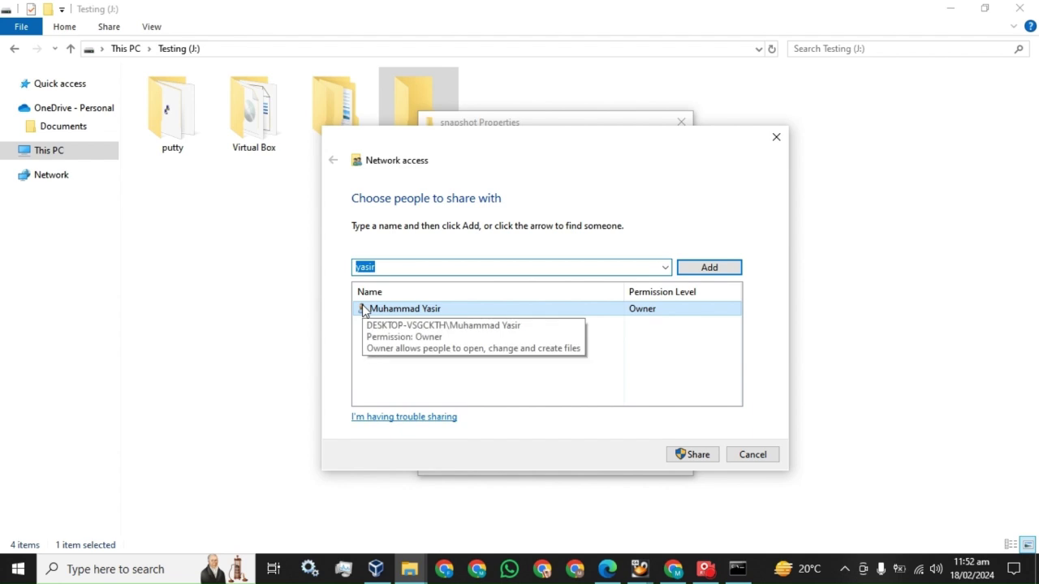
left_click(709, 268)
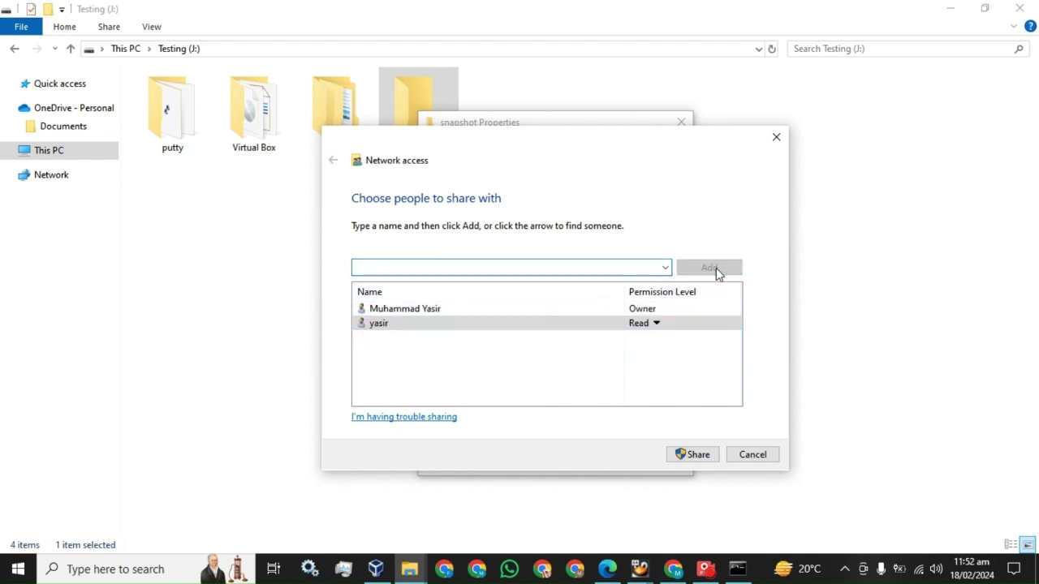
Step: Give that user Read/Write, share the folder, and close its Properties
left_click(655, 323)
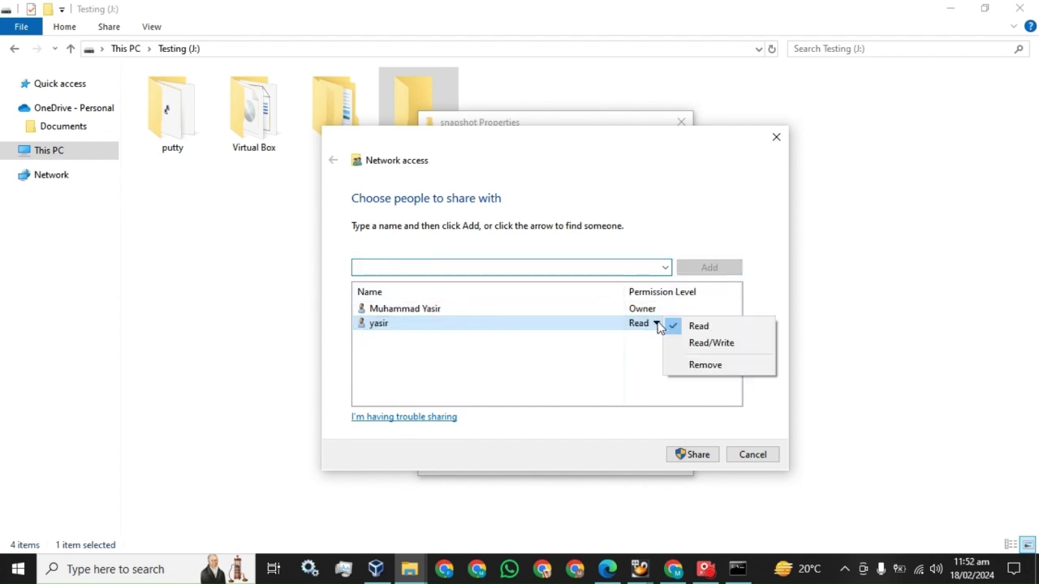
left_click(702, 347)
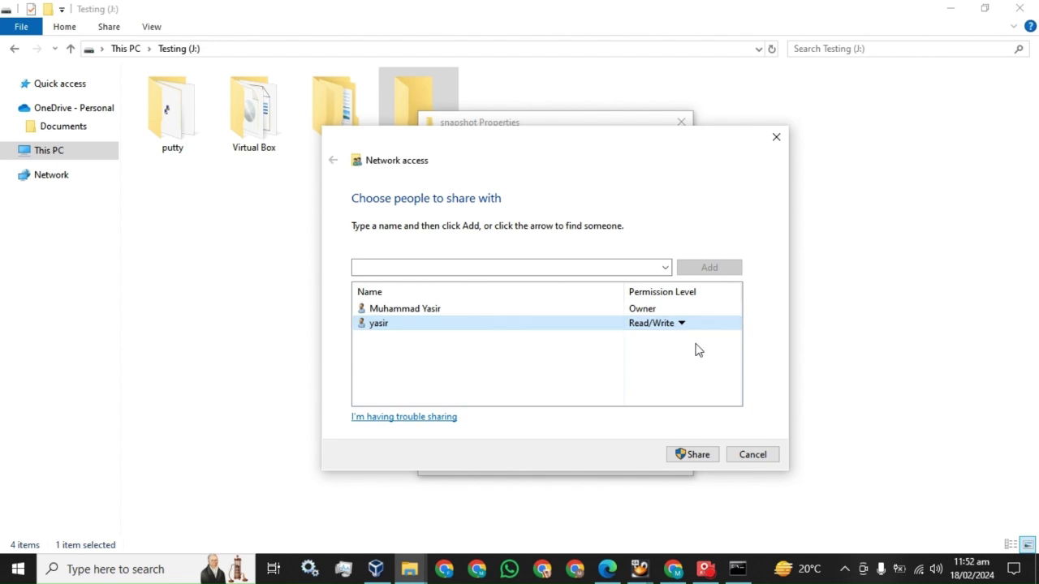
left_click(690, 456)
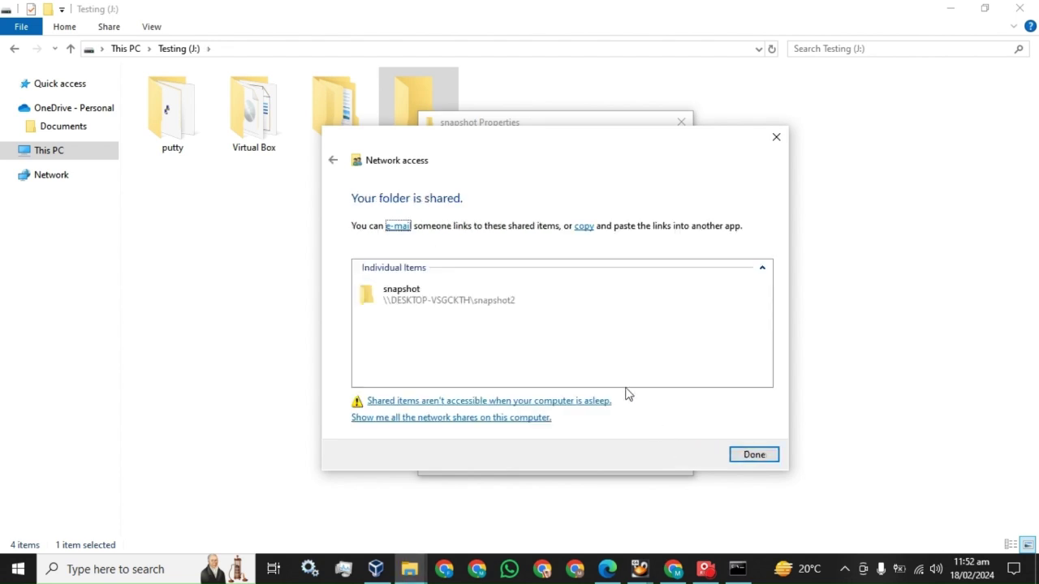
left_click(514, 307)
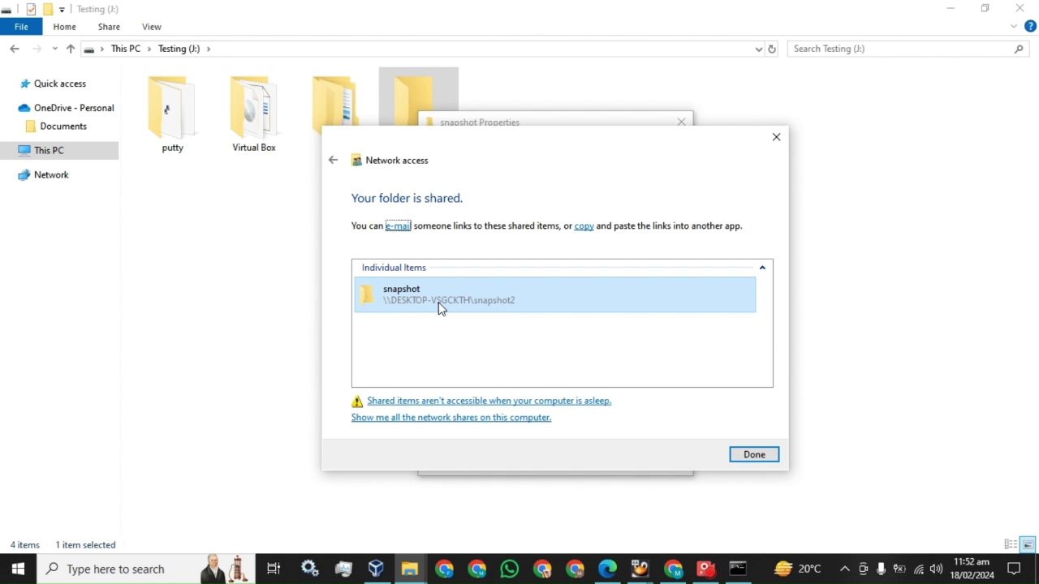
left_click(752, 457)
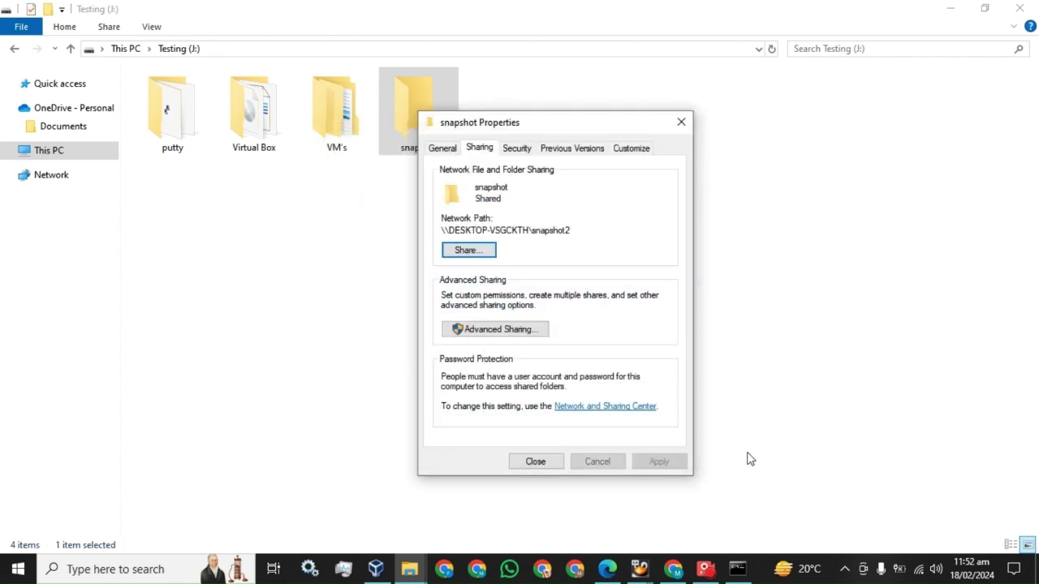
left_click(523, 463)
Step: Rename the snapshot folder to 'snapshot2'
right_click(426, 126)
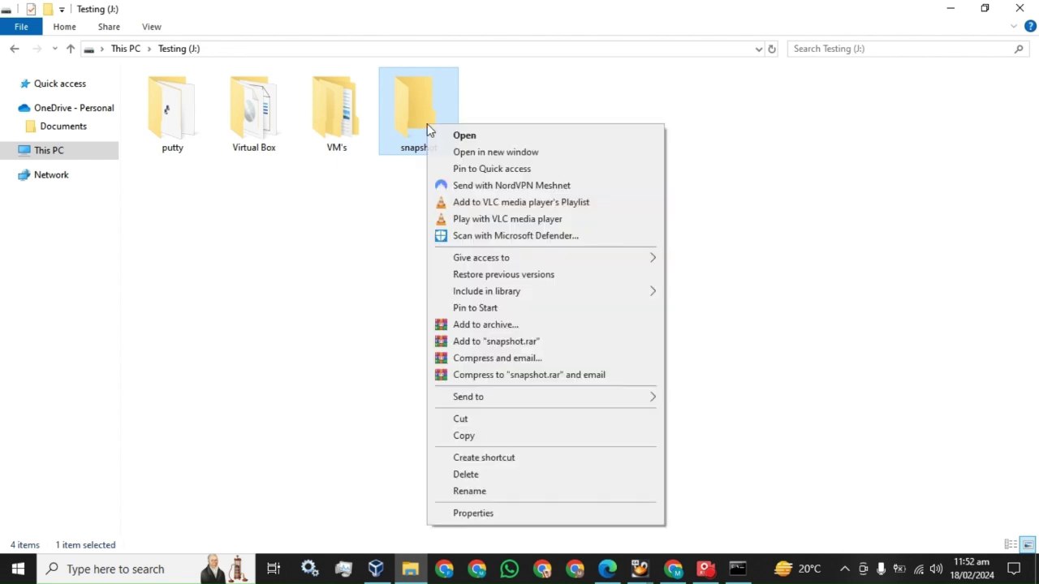
left_click(481, 492)
key("End")
type("2")
key("Return")
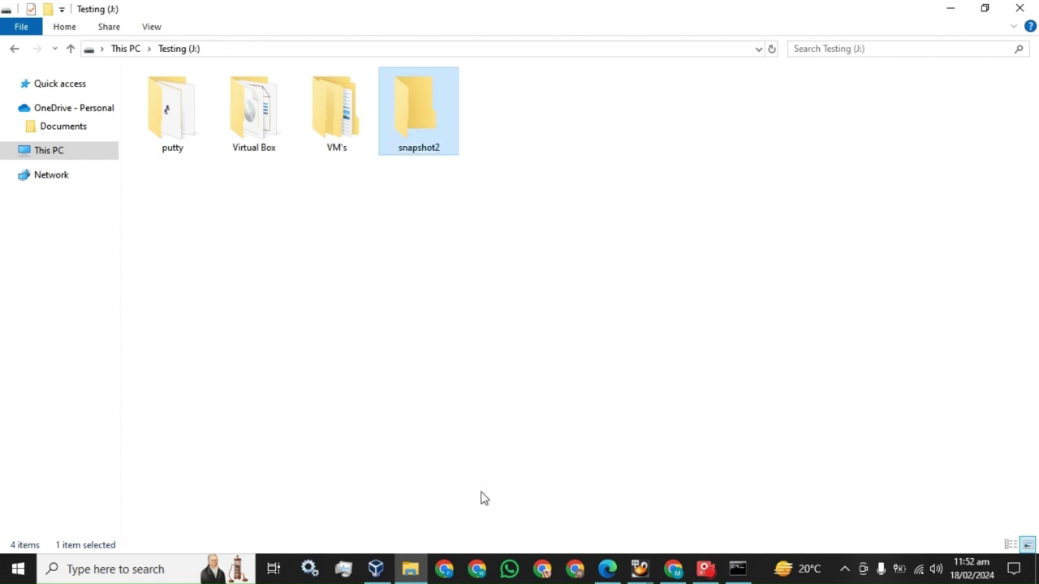
Step: Add the second local user to the snapshot2 folder's share list
right_click(428, 85)
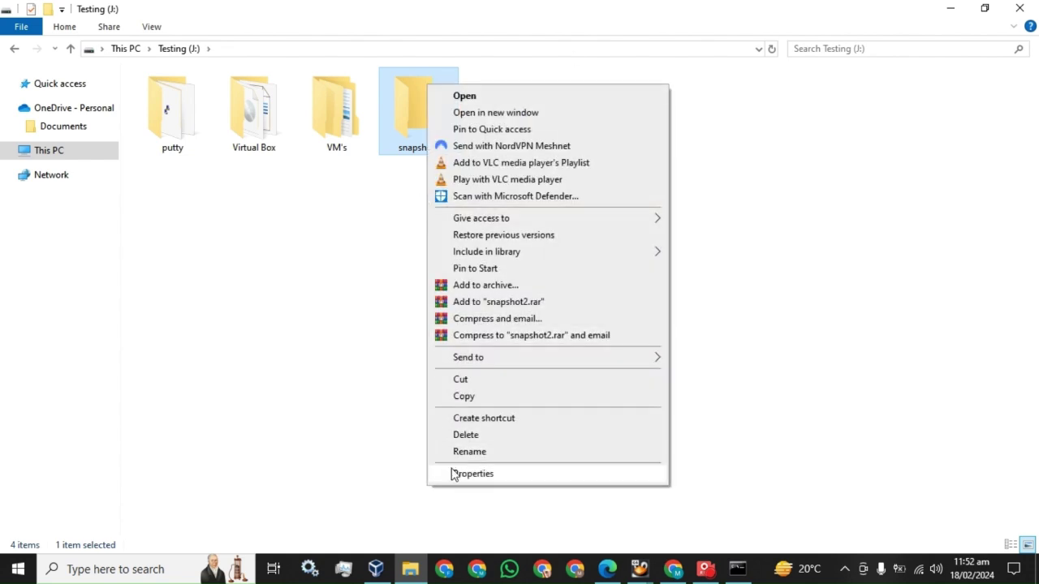
left_click(456, 474)
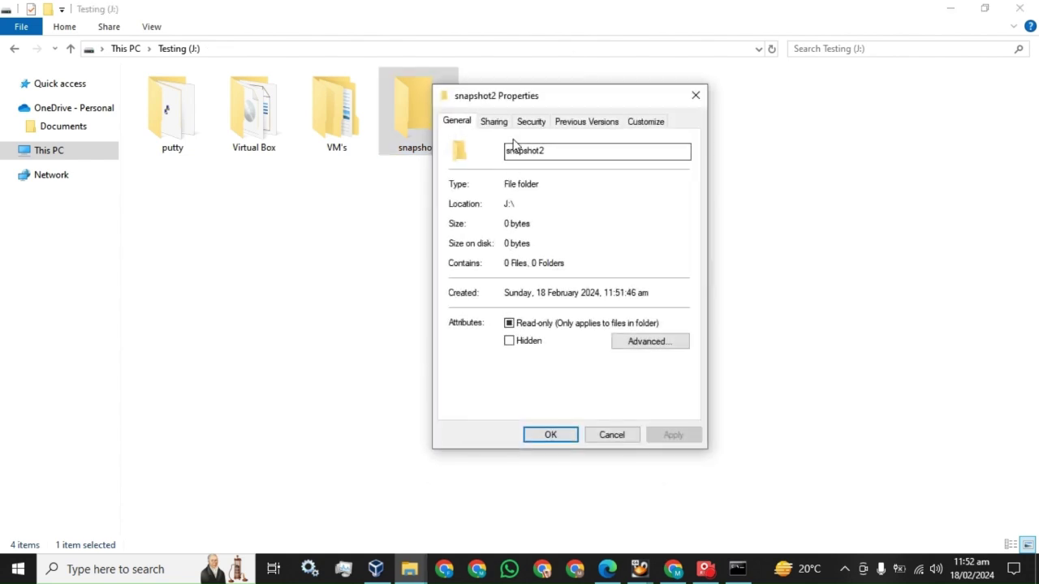
left_click(494, 121)
left_click(496, 231)
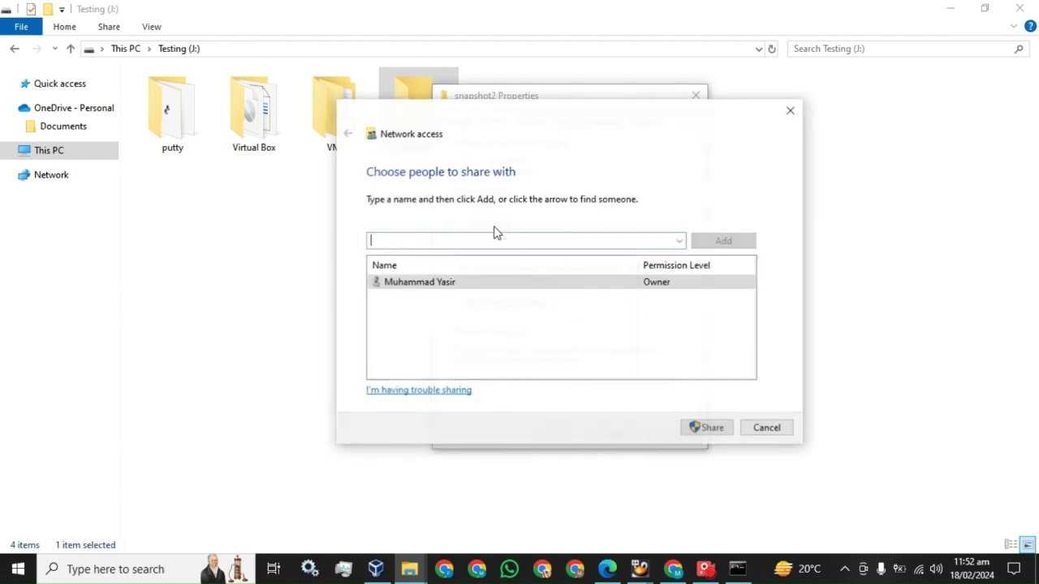
left_click(680, 241)
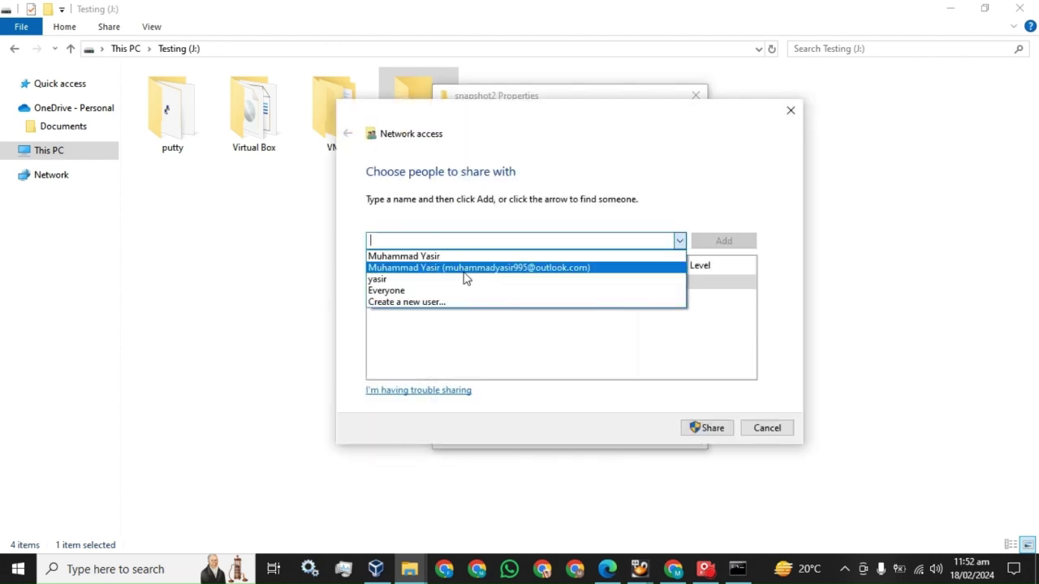
left_click(438, 280)
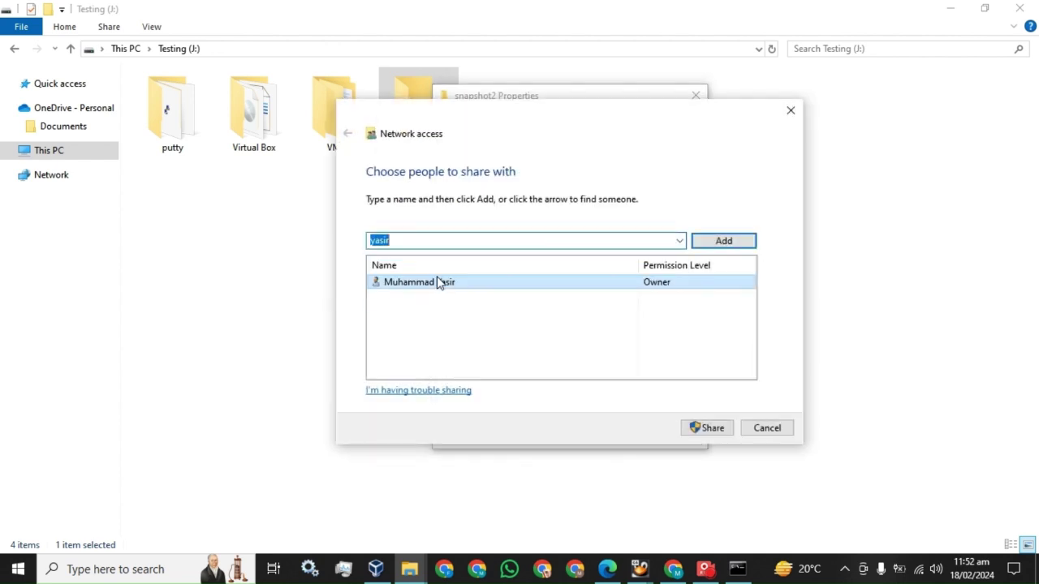
left_click(729, 241)
Step: Set the user's permission to Read/Write, share the folder, and close Properties
left_click(671, 298)
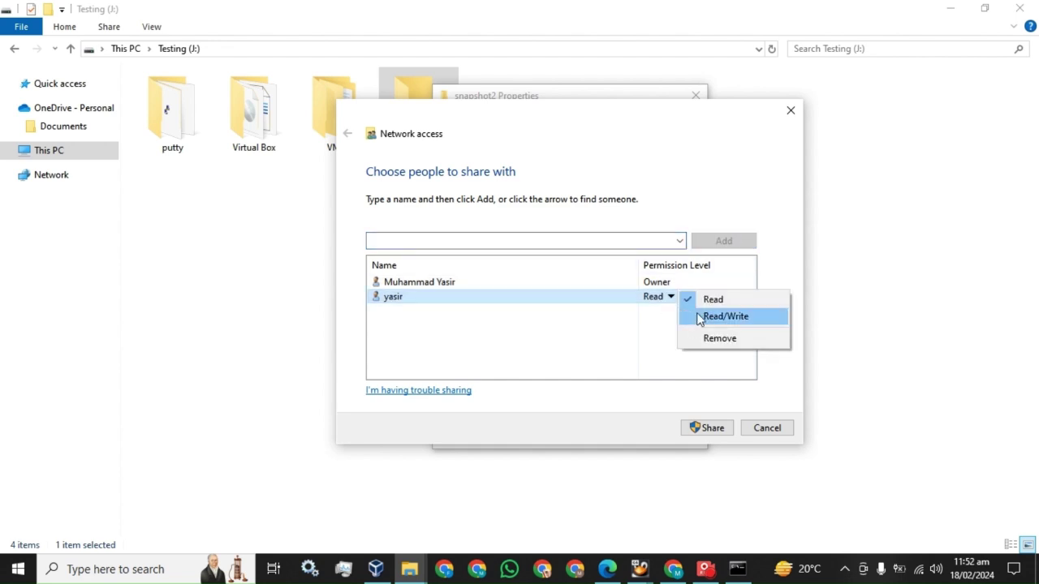
left_click(698, 317)
left_click(707, 428)
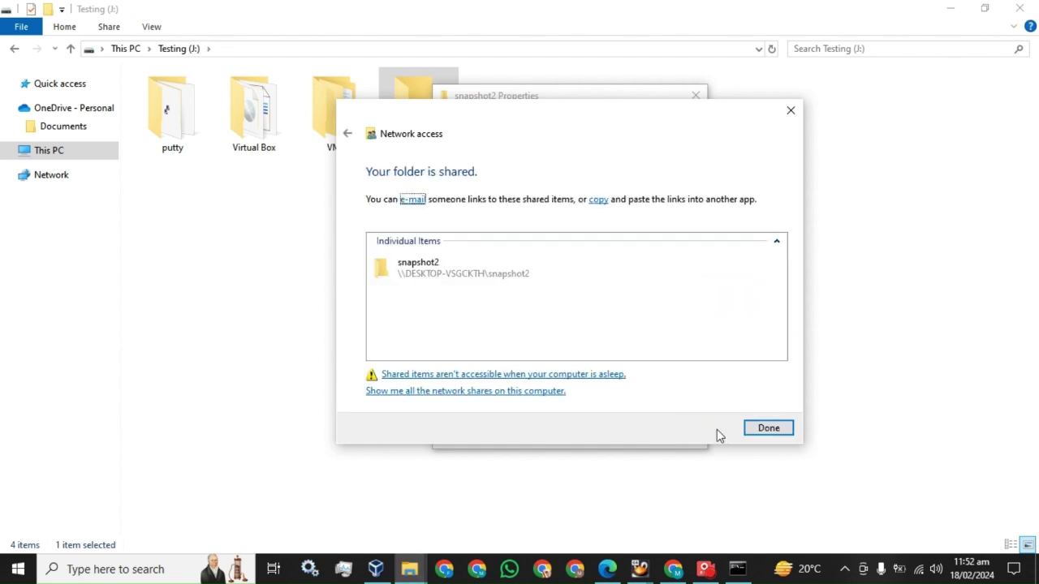
left_click(771, 430)
left_click(551, 434)
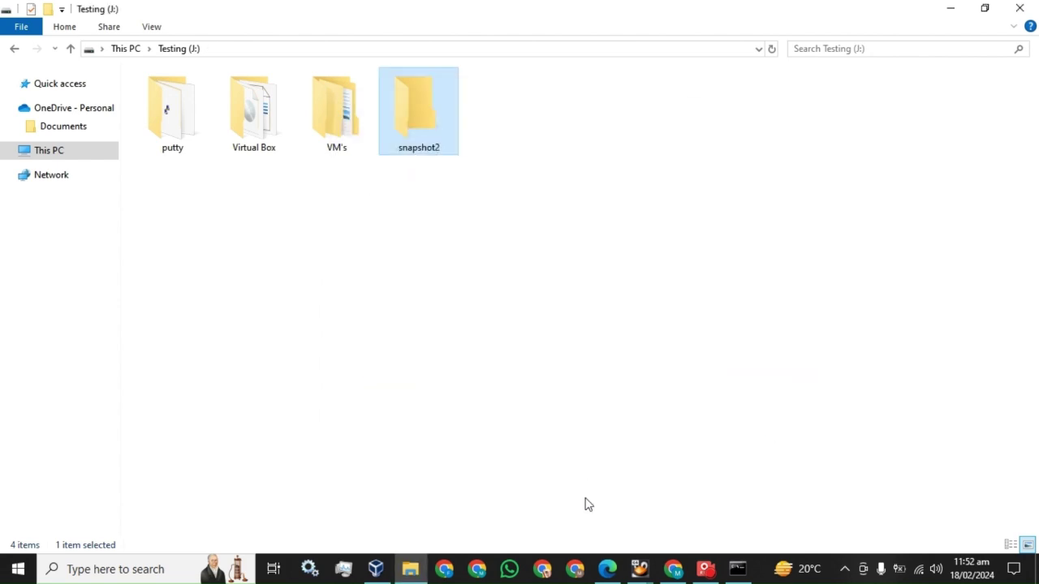
Step: Read ahead in the PDF guide, then return to the Testing drive window
left_click(607, 569)
scroll(457, 357, "down", 4)
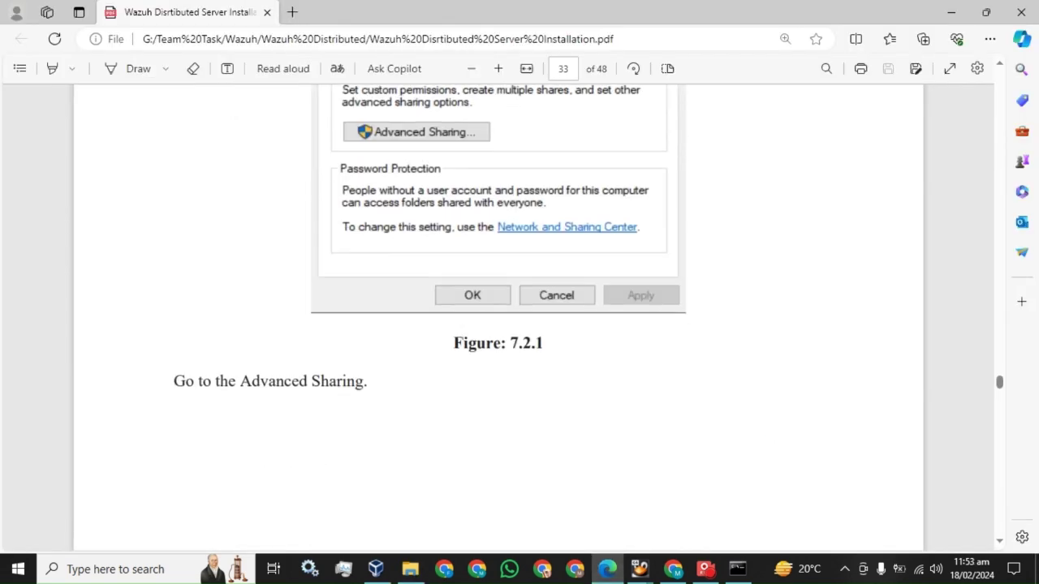
scroll(462, 334, "down", 4)
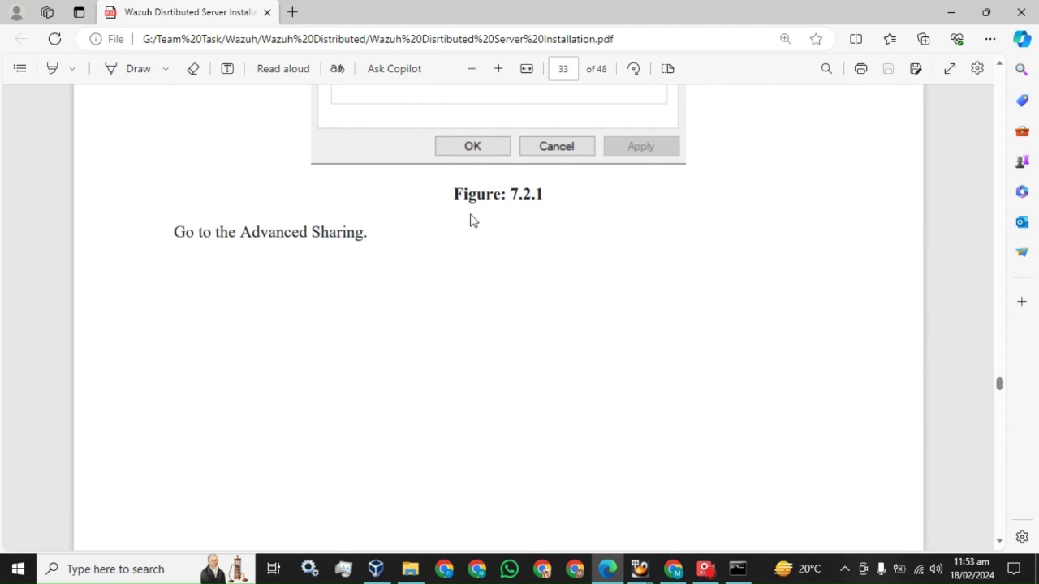
scroll(473, 221, "down", 10)
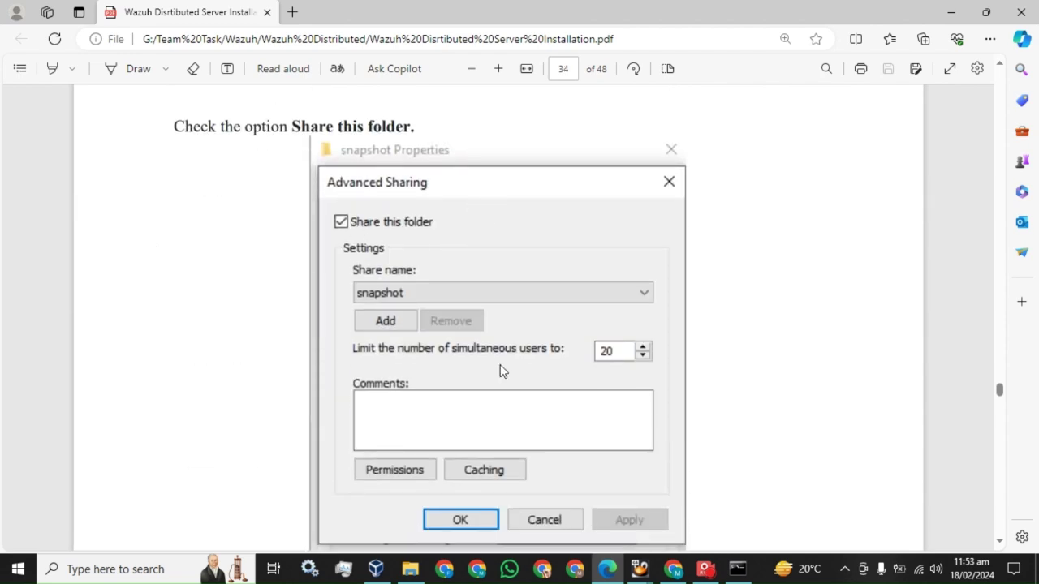
left_click(410, 569)
Step: Open Advanced Sharing from the snapshot2 folder's Sharing properties
right_click(408, 128)
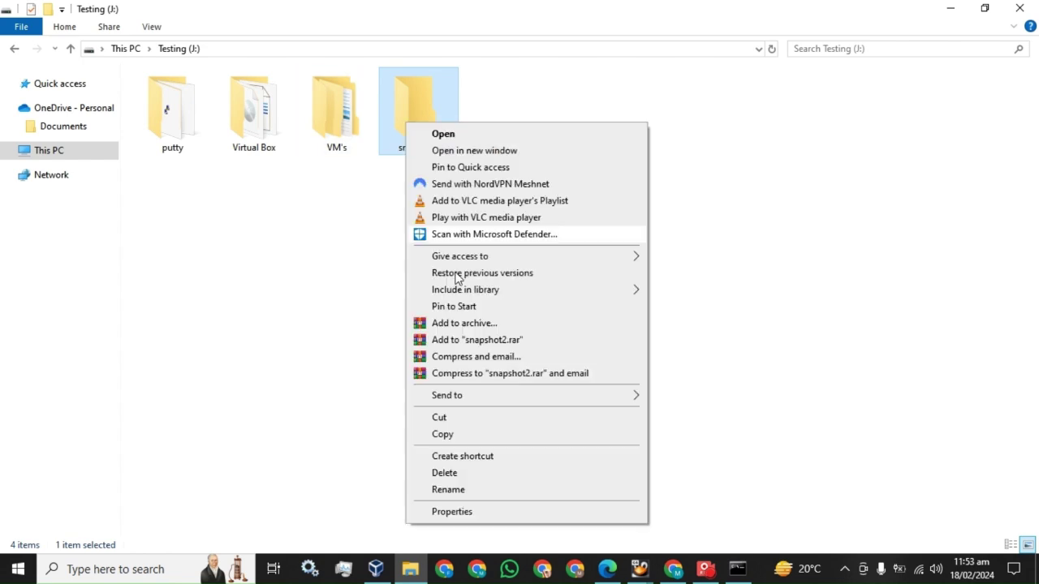
left_click(479, 511)
left_click(474, 160)
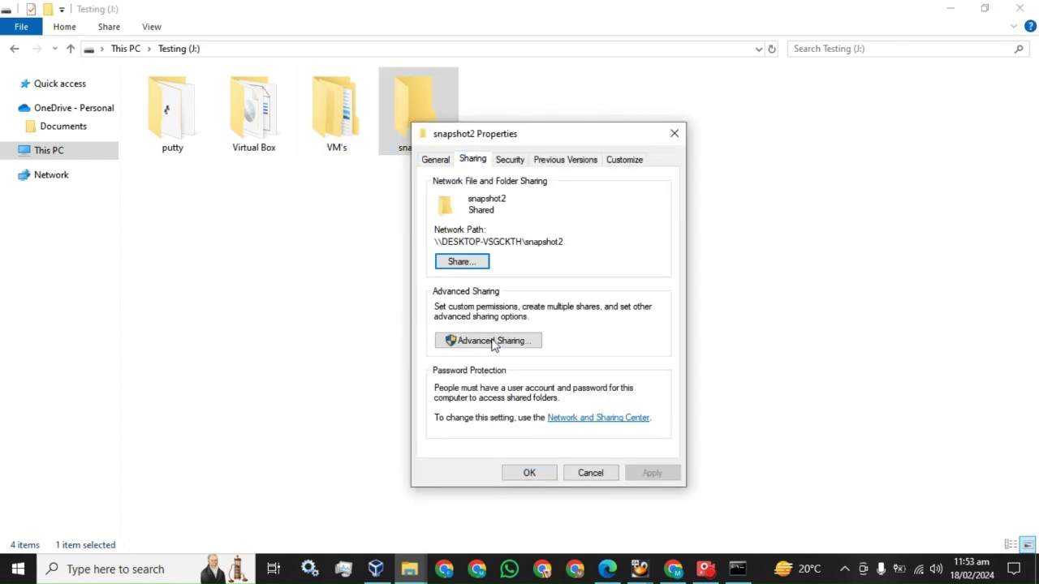
left_click(488, 340)
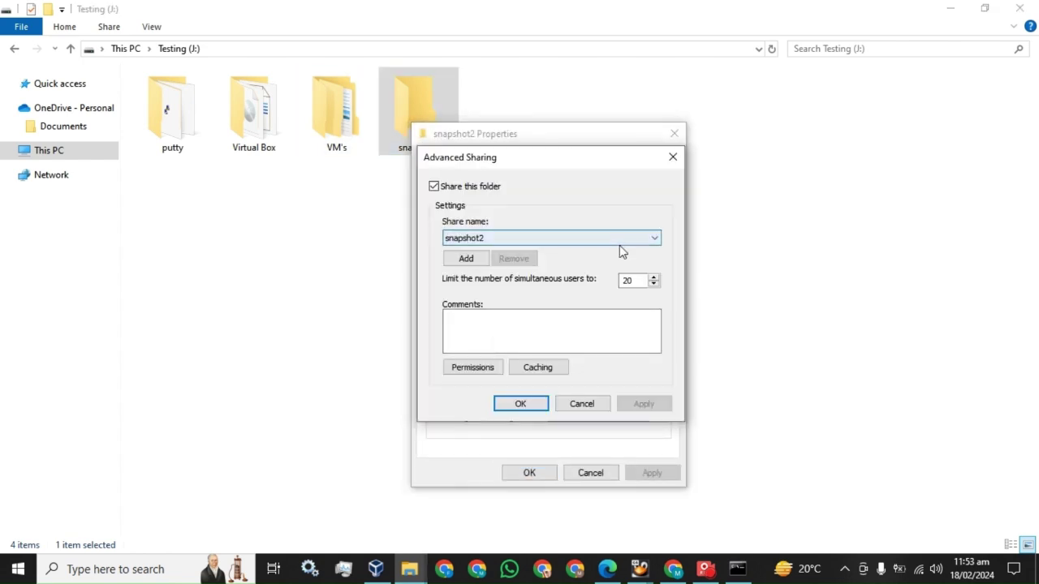
Step: Check the guide, then open the share Permissions for snapshot2
left_click(607, 569)
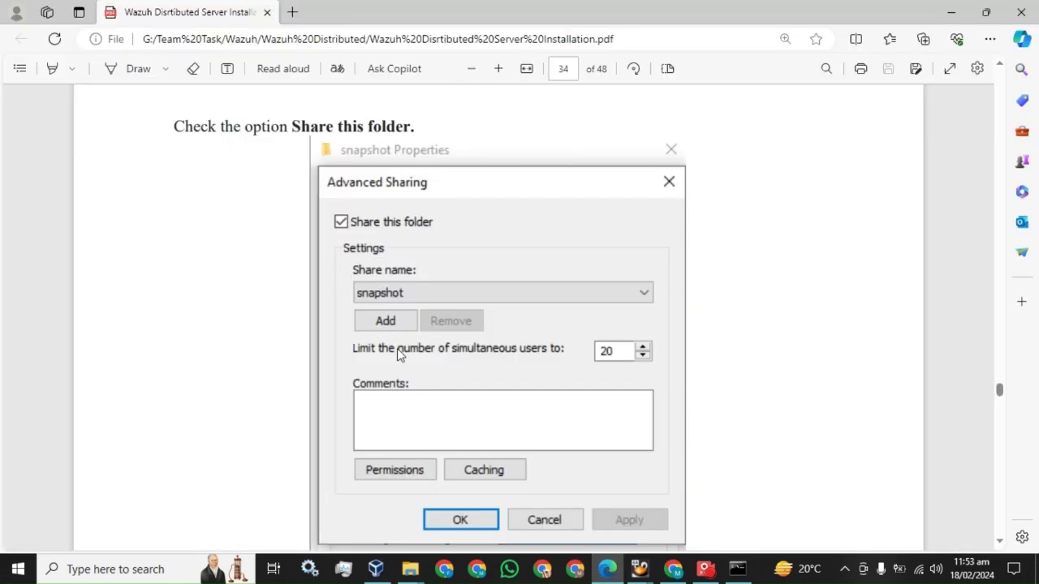
scroll(399, 351, "down", 5)
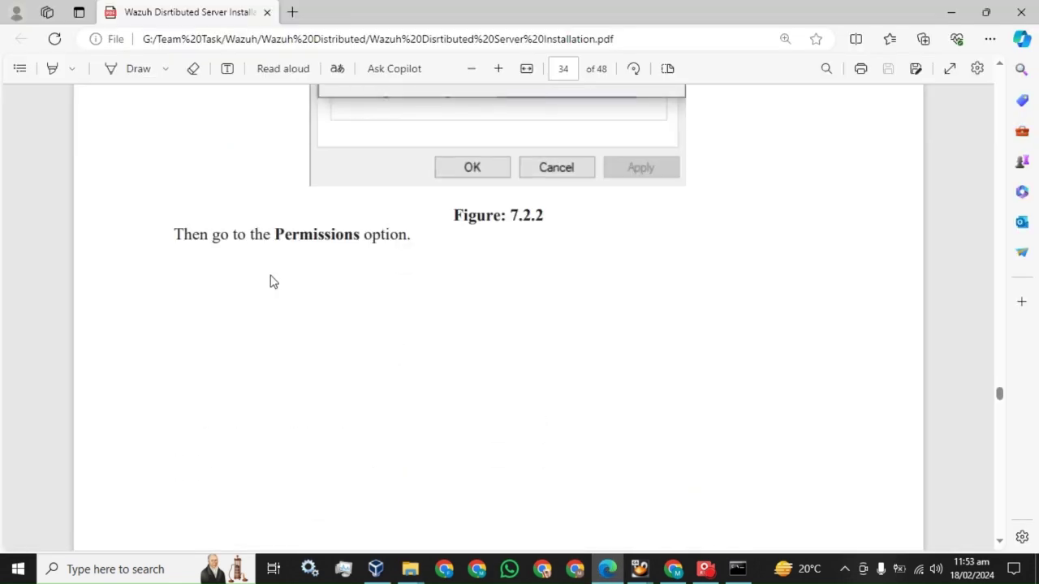
scroll(387, 255, "up", 3)
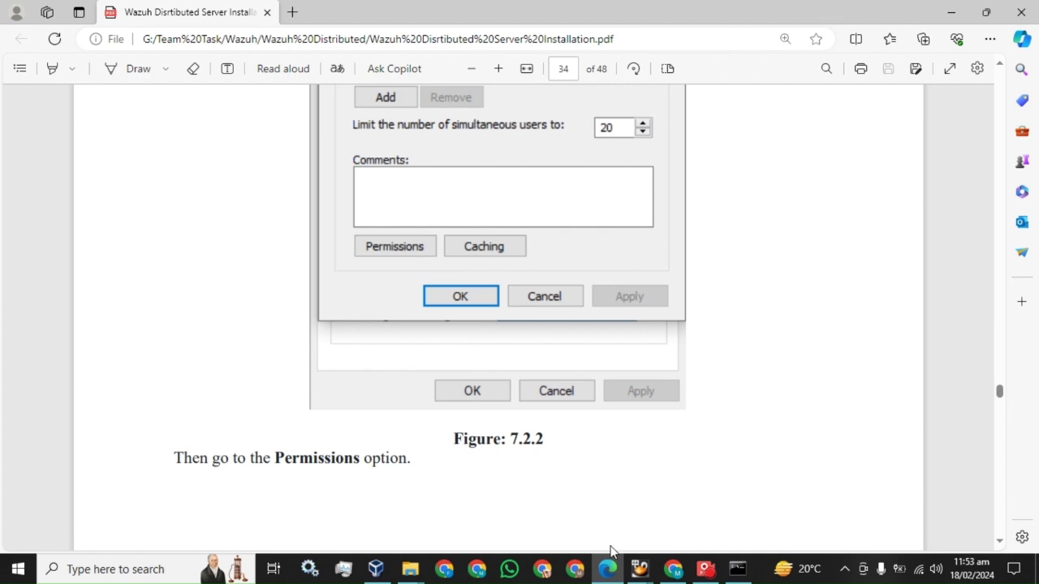
mouse_move(410, 569)
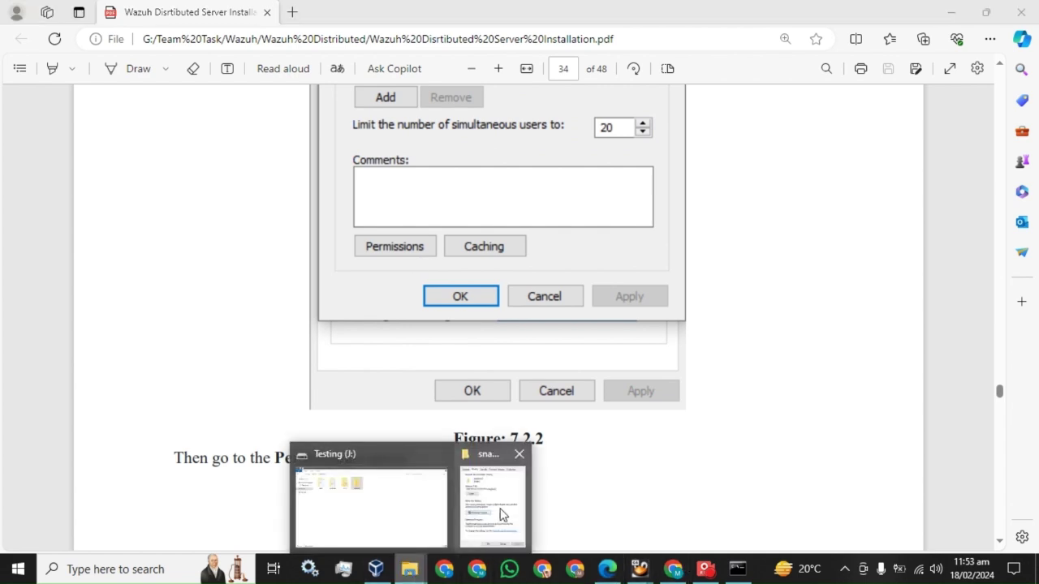
left_click(503, 503)
left_click(469, 370)
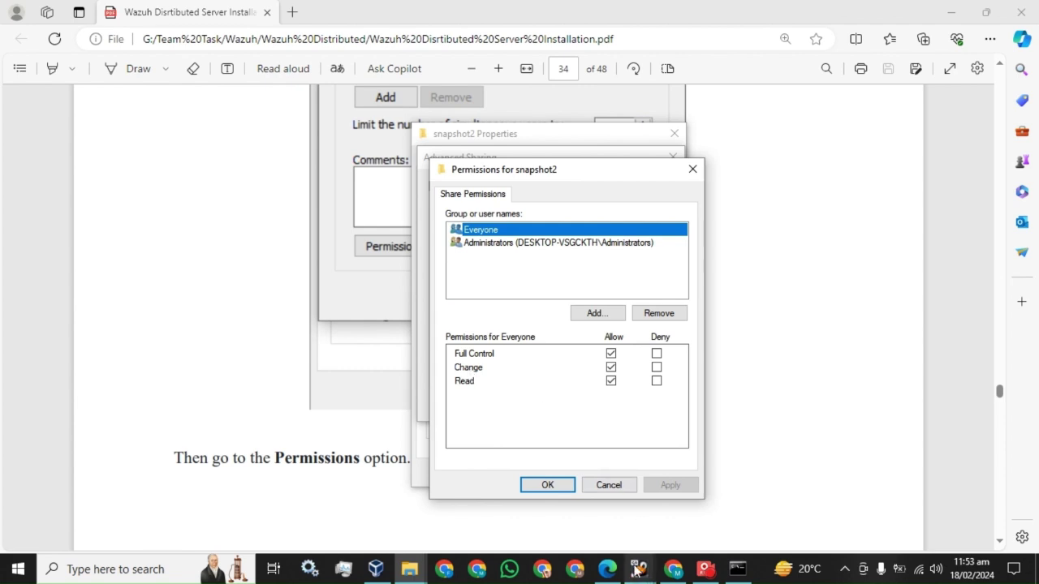
Step: Read the guide's next instructions, then return to the share permissions window
left_click(608, 569)
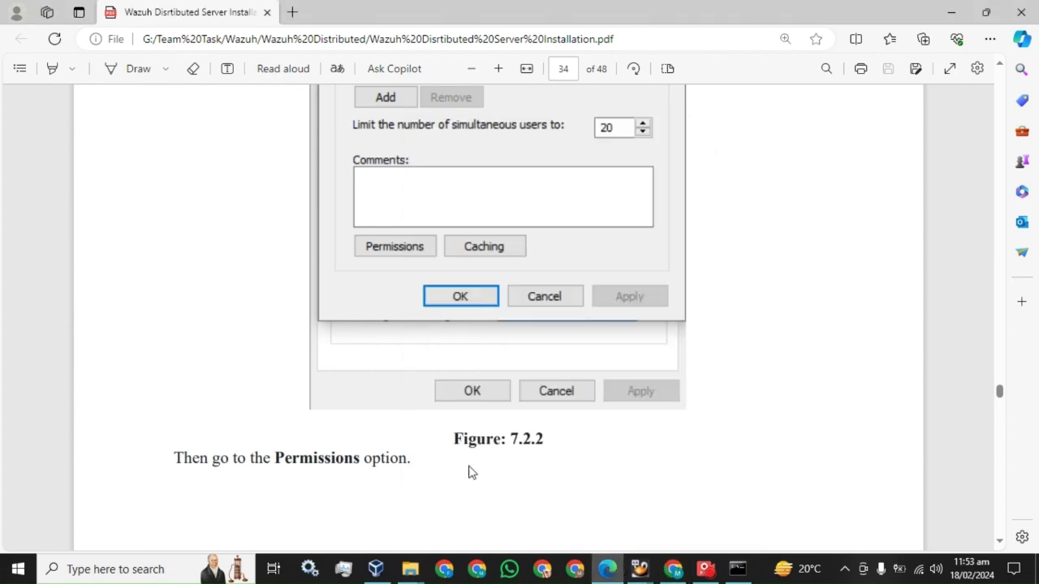
scroll(422, 402, "down", 5)
scroll(424, 402, "down", 5)
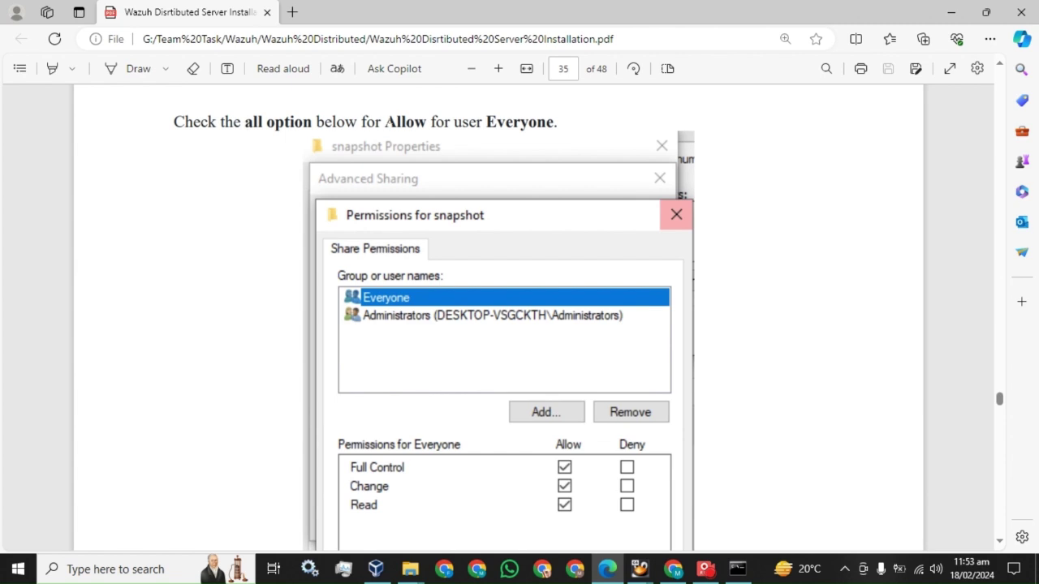
scroll(467, 341, "down", 10)
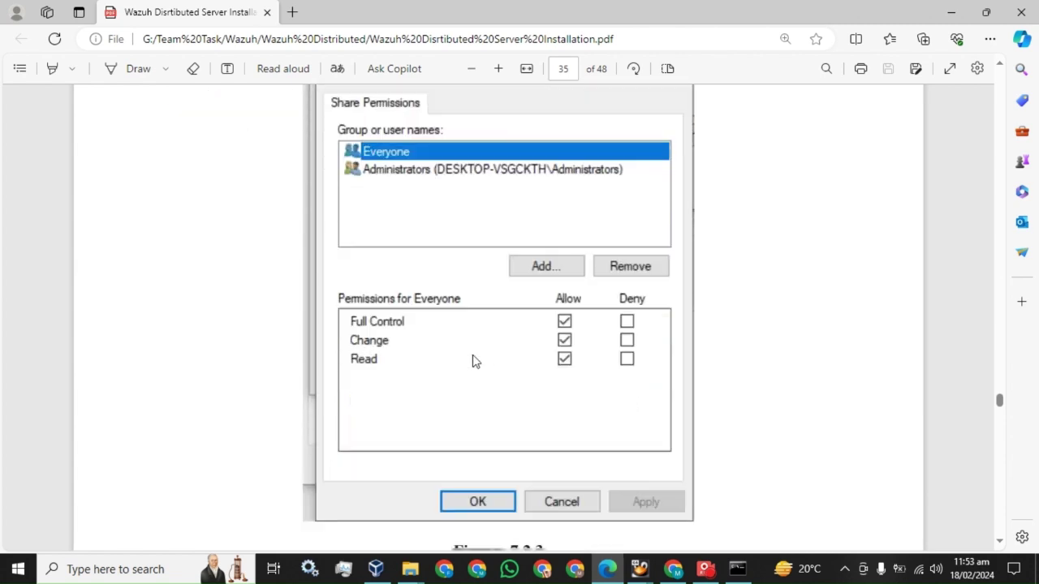
scroll(471, 342, "down", 3)
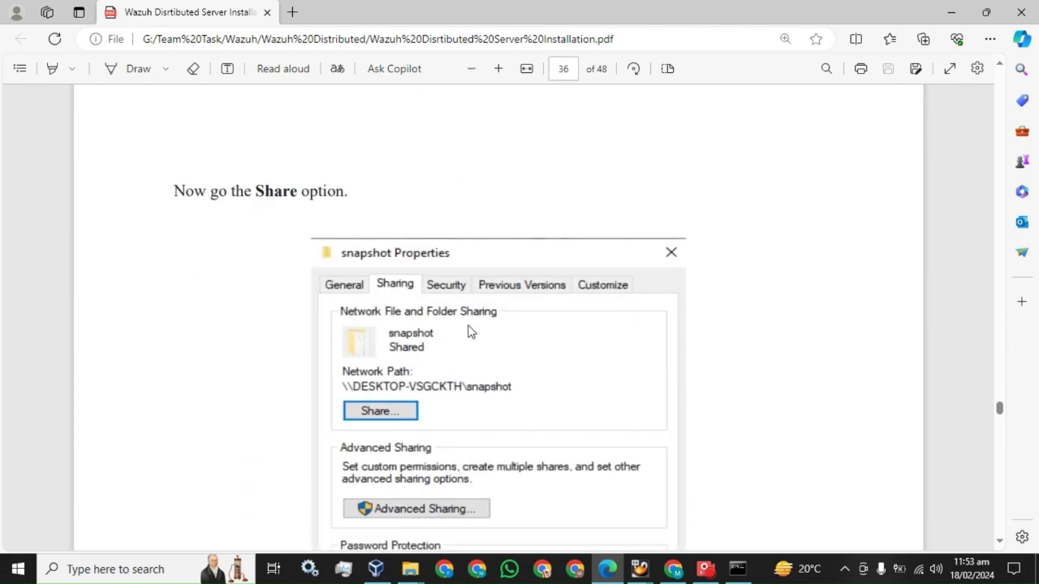
mouse_move(410, 572)
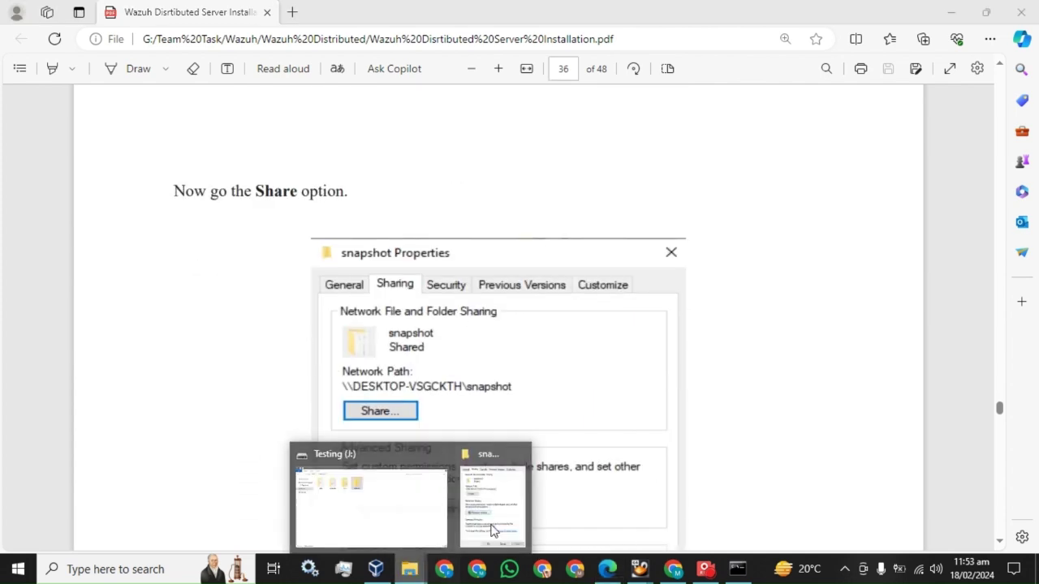
left_click(475, 454)
Step: Add the second local user account to snapshot2's share permissions
left_click(601, 312)
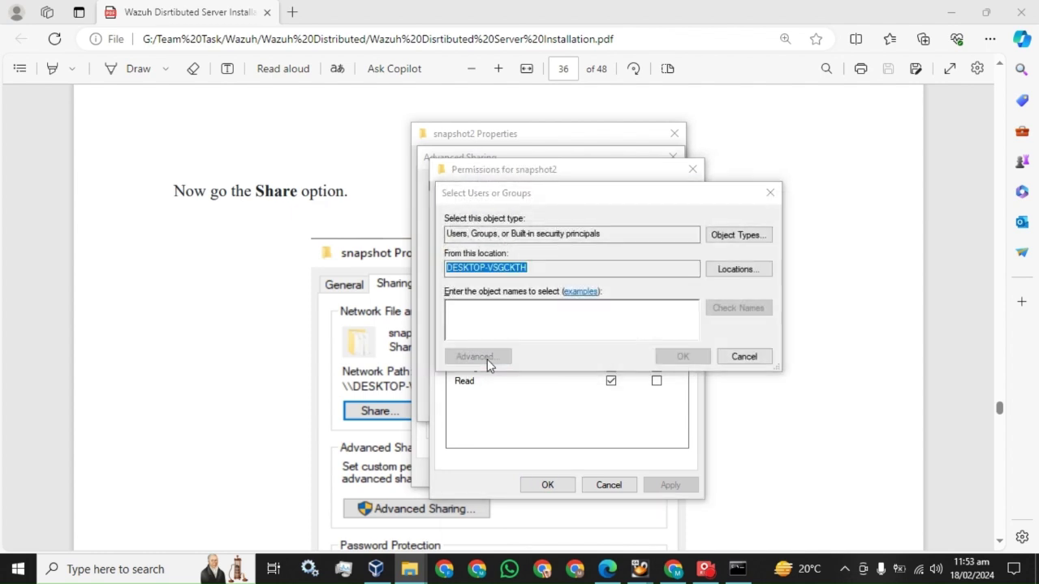
left_click(482, 358)
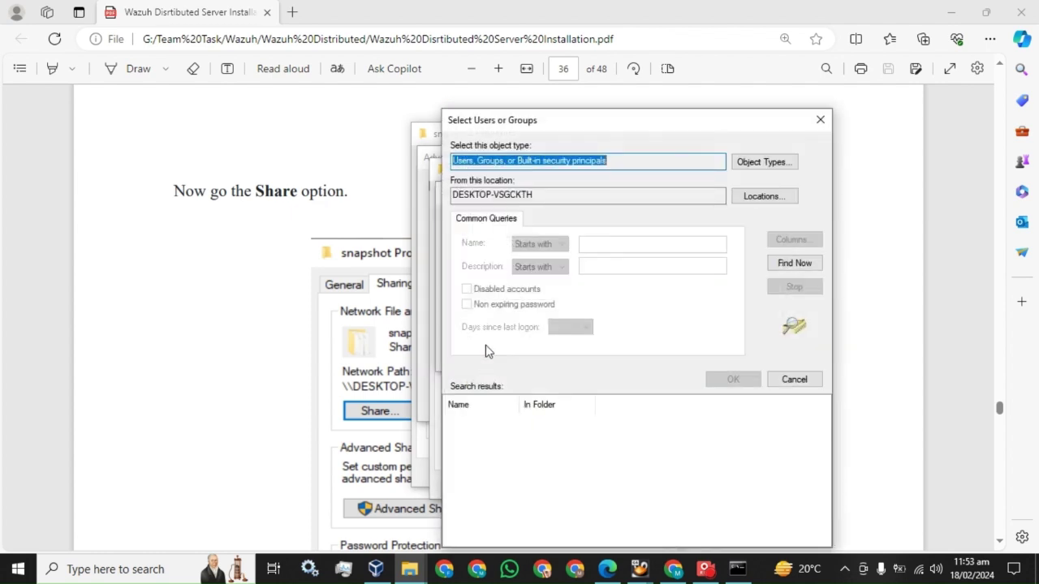
left_click(793, 265)
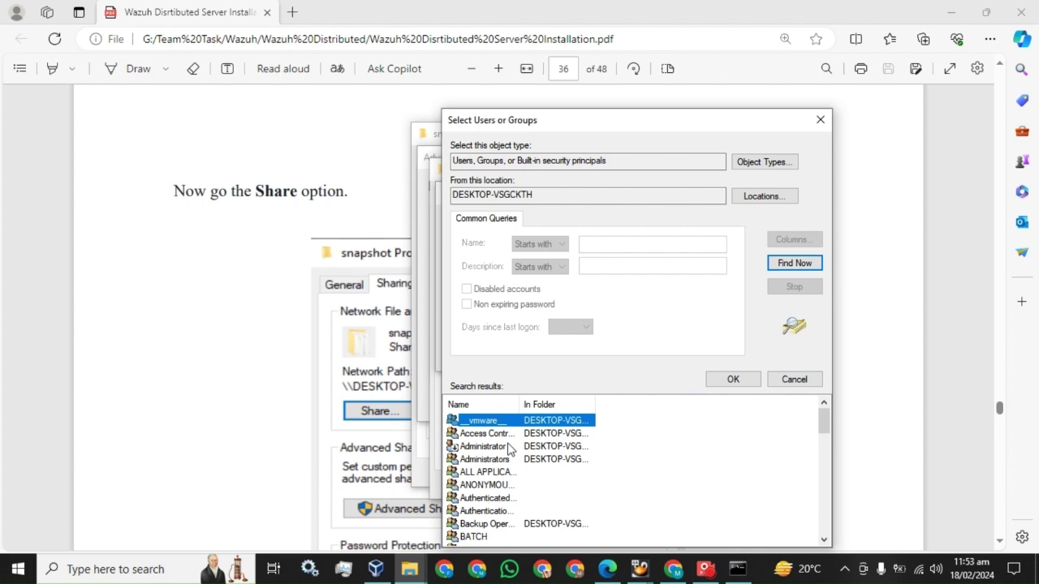
scroll(510, 449, "down", 7)
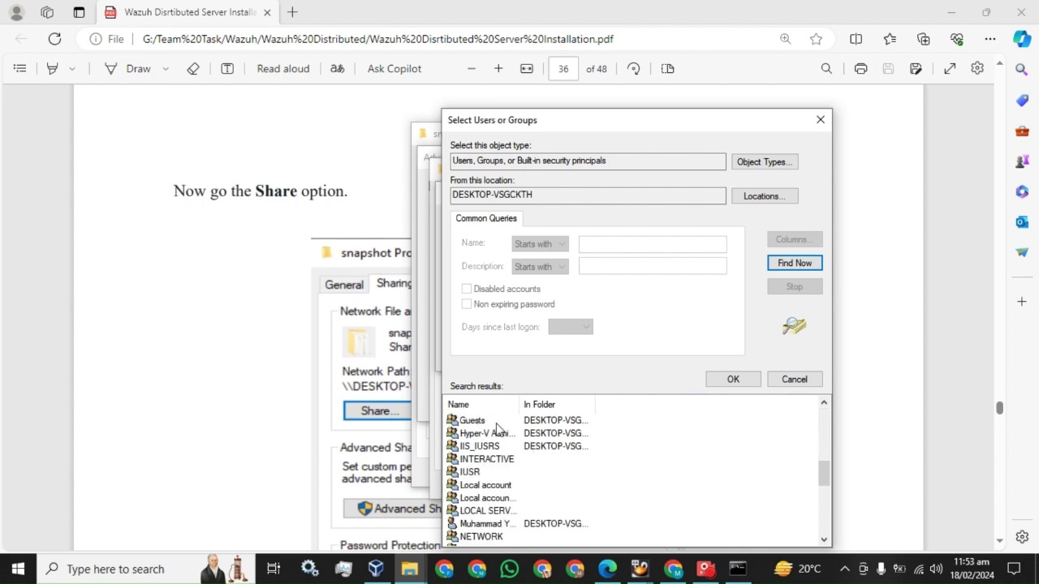
scroll(497, 430, "down", 7)
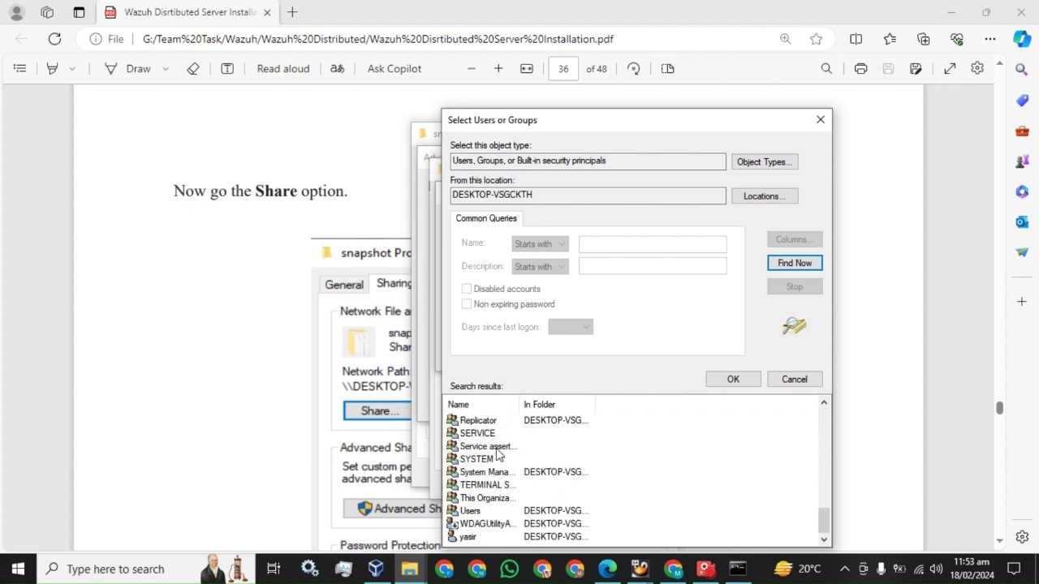
left_click(475, 537)
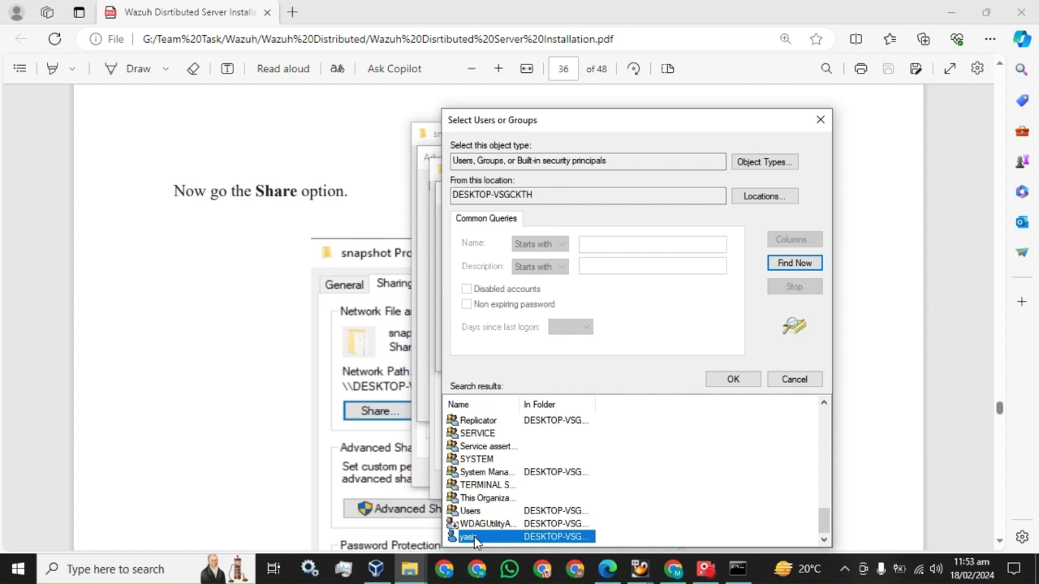
left_click(730, 380)
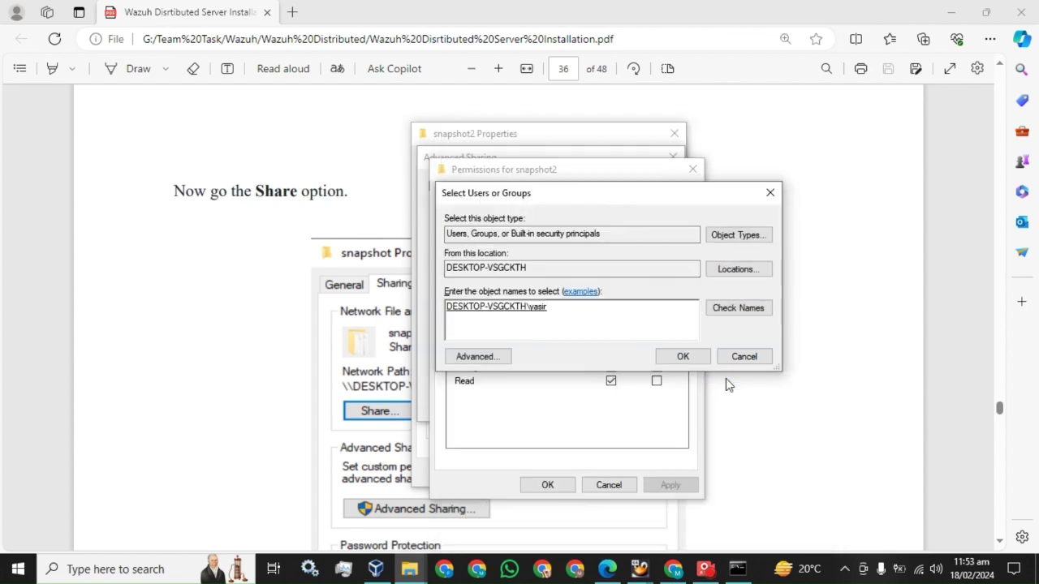
left_click(682, 356)
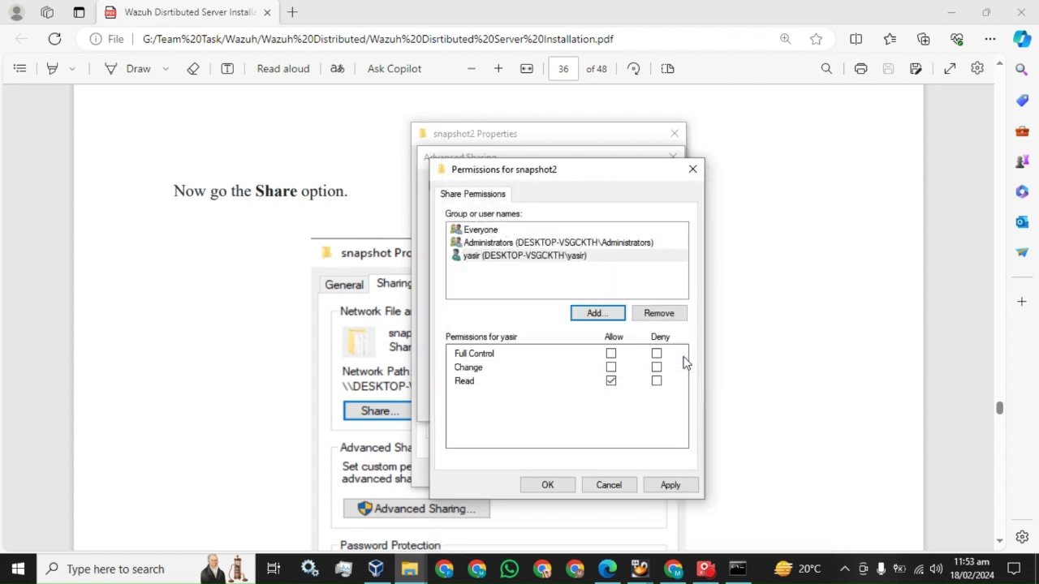
Step: Allow the user Full Control, apply and confirm, and close snapshot2's Properties
left_click(508, 258)
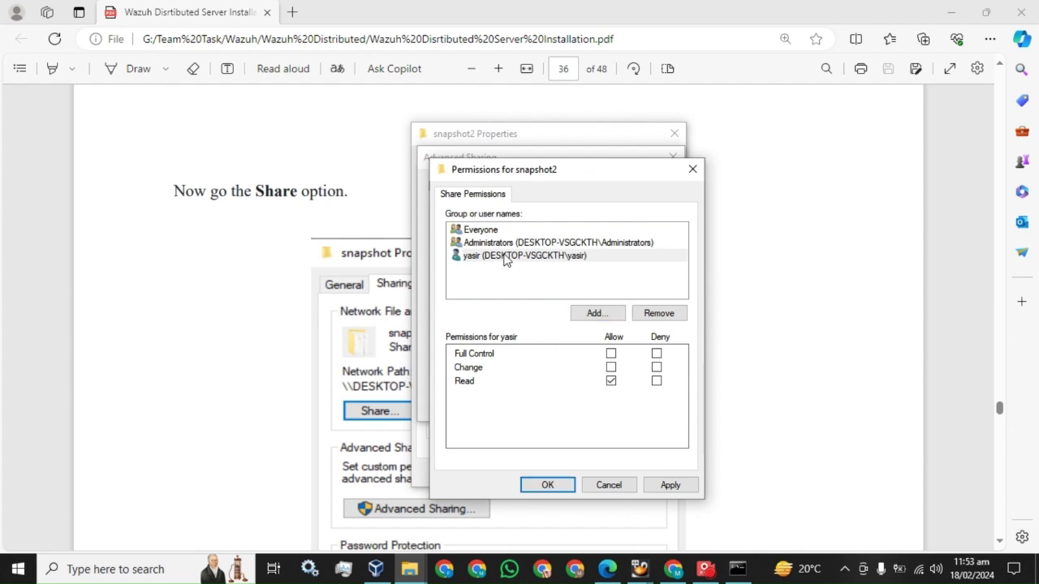
left_click(611, 355)
left_click(670, 484)
left_click(557, 485)
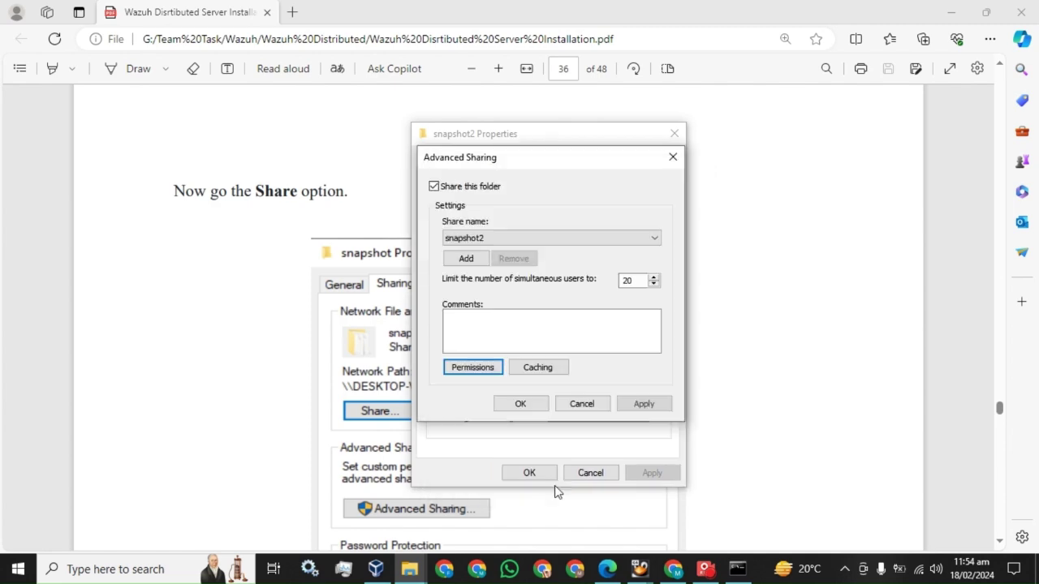
left_click(526, 405)
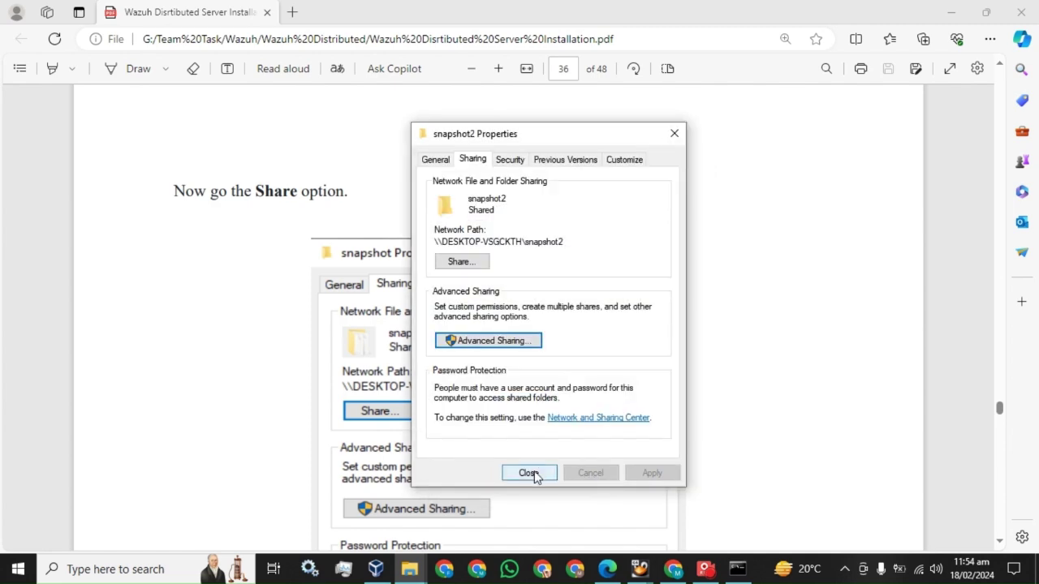
left_click(529, 473)
scroll(514, 366, "down", 10)
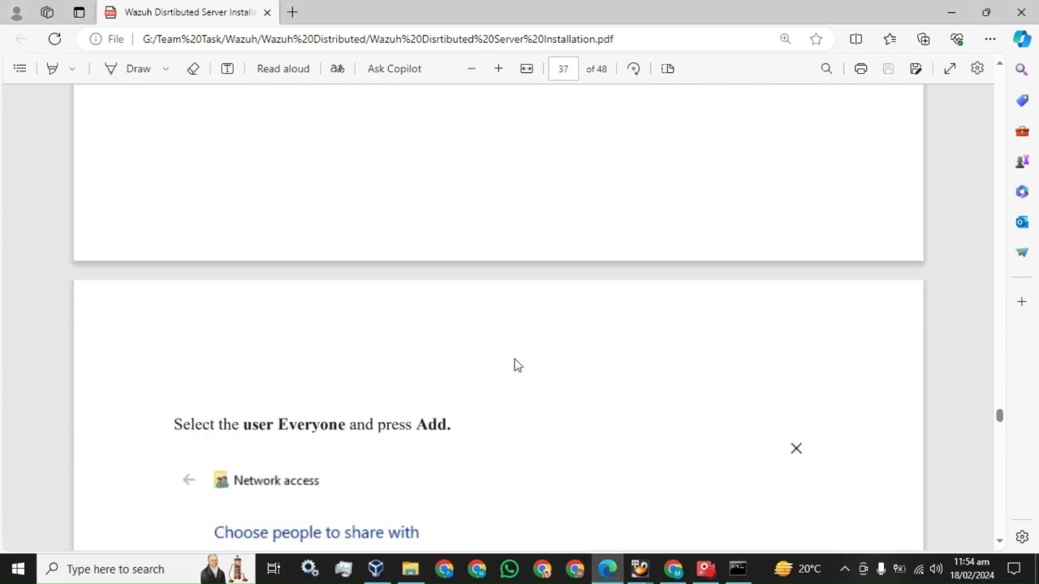
Step: Scroll the guide to section 7.3 on page 38 and highlight its heading and mkdir command
scroll(514, 366, "down", 5)
scroll(344, 299, "down", 8)
scroll(362, 295, "down", 10)
scroll(365, 295, "up", 1)
left_click_drag(196, 155, 544, 158)
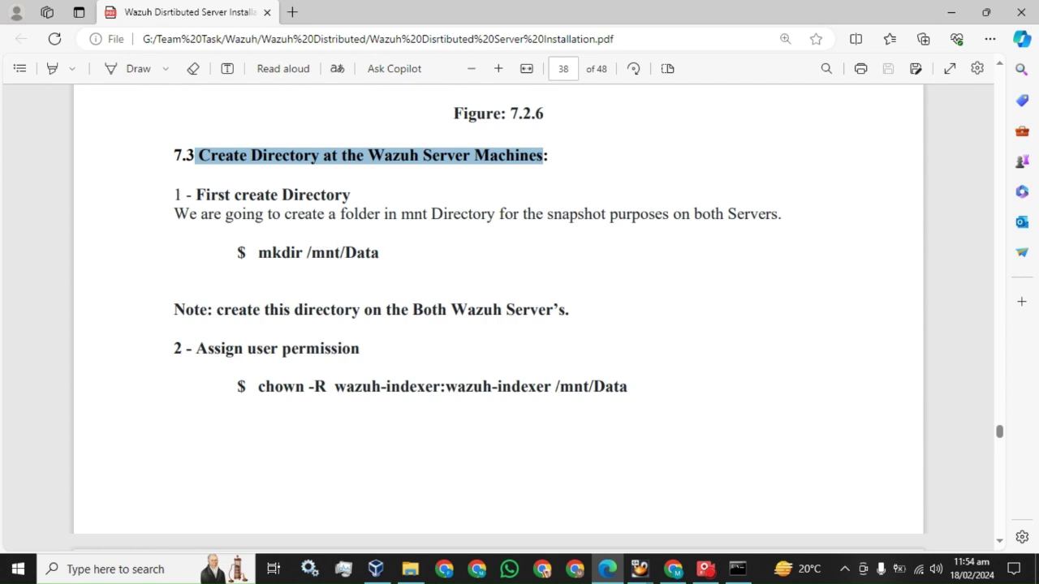
left_click_drag(380, 252, 305, 253)
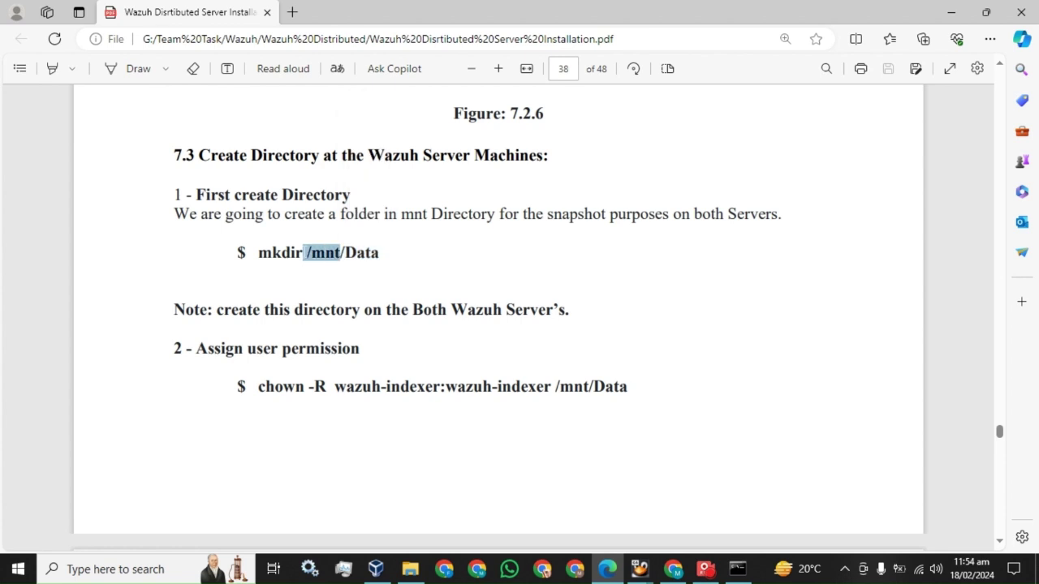
Step: Copy 'mkdir /mnt/Data' from the guide and run it on the master server
left_click(738, 569)
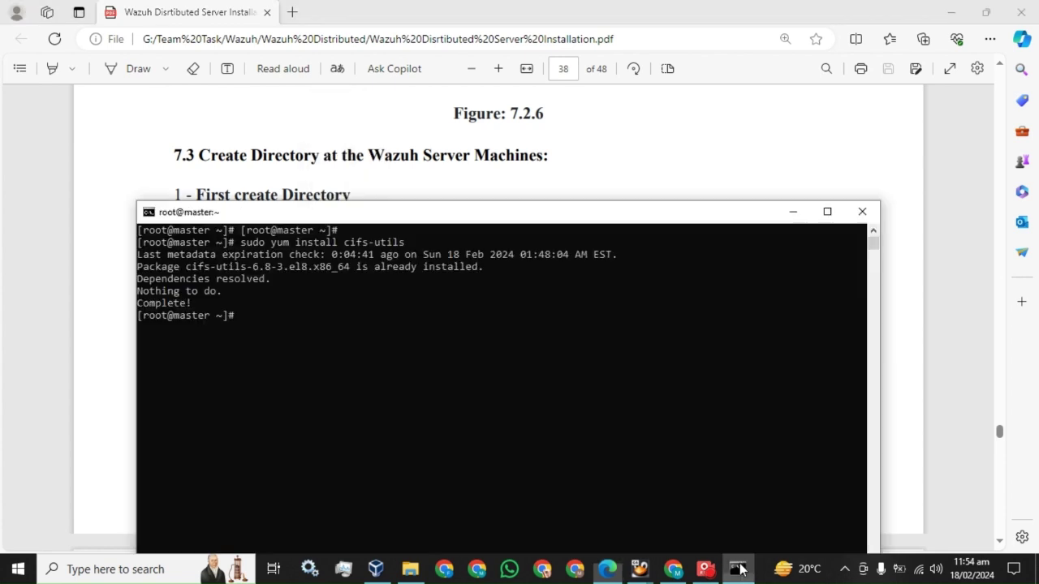
left_click_drag(326, 216, 326, 284)
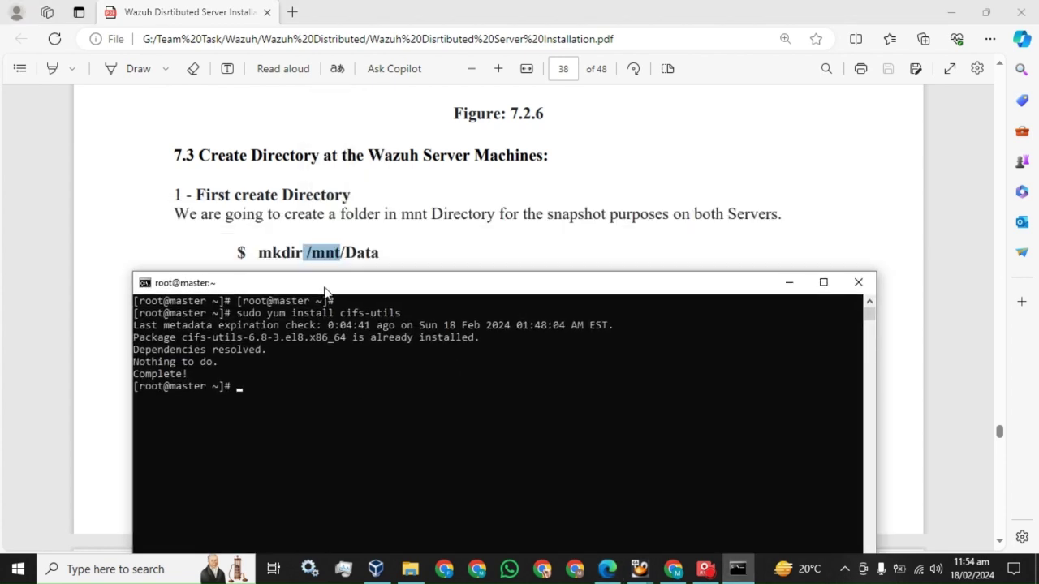
key("alt+Tab")
left_click_drag(258, 252, 380, 255)
key("ctrl+c")
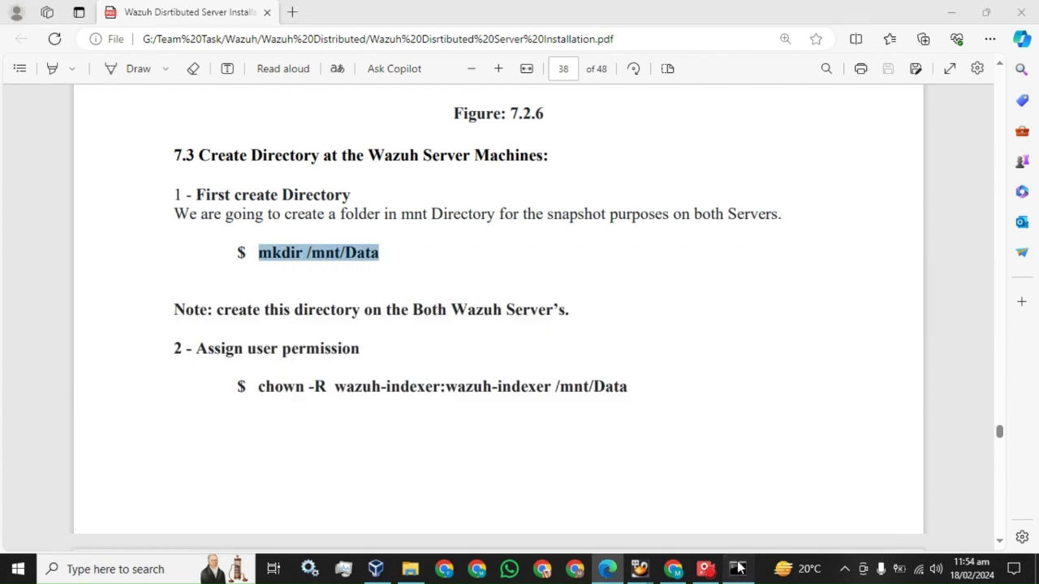
left_click(738, 569)
right_click(512, 350)
key("Return")
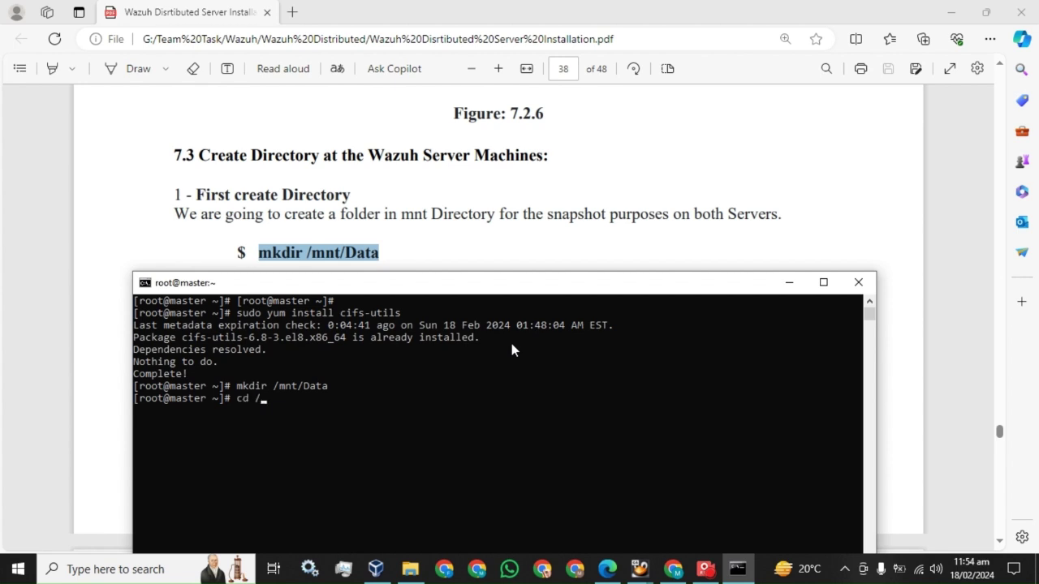
Step: Verify Data exists with 'cd /mnt' and 'ls', then return home with 'cd'
type("cd /mnt")
key("Return")
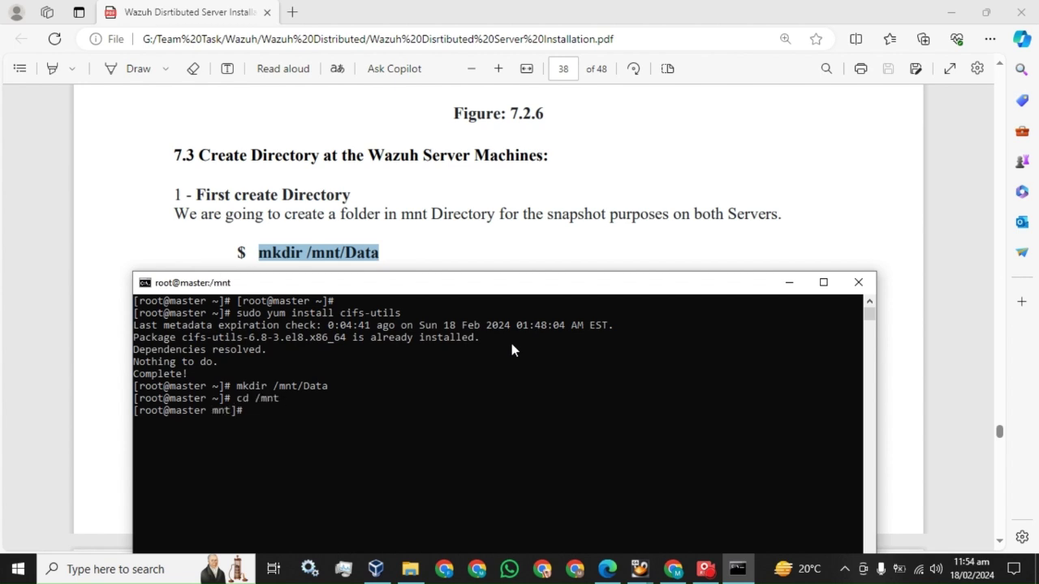
type("ls")
key("Return")
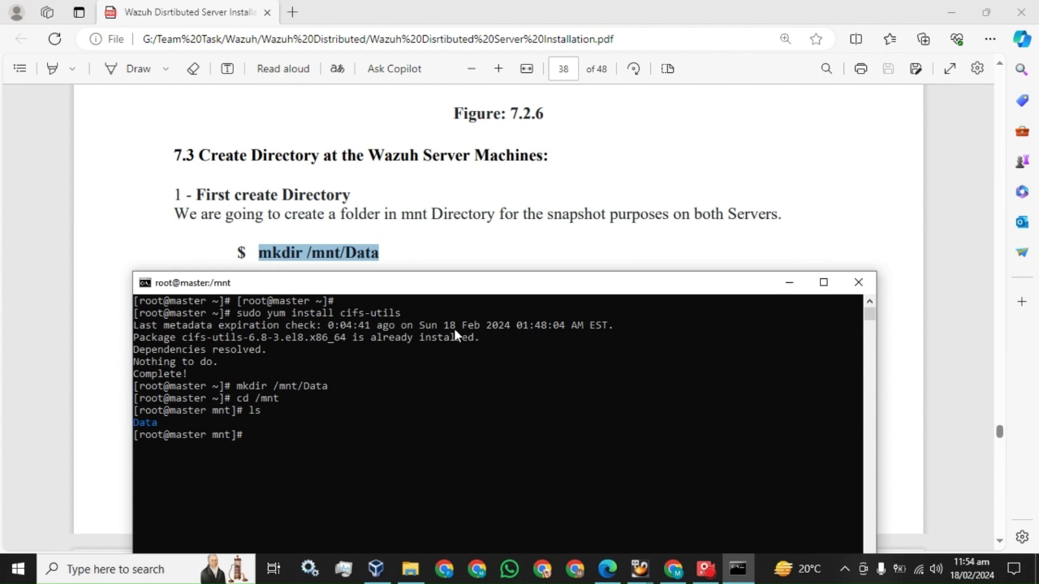
type("cd")
key("Return")
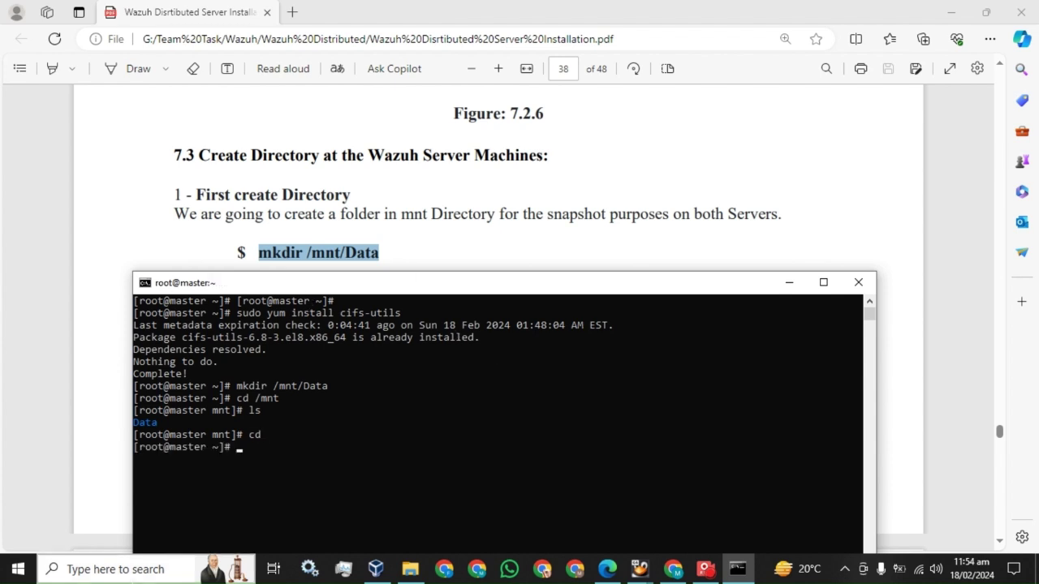
Step: Launch a new Command Prompt from Windows search with 'cmd'
left_click(171, 572)
type("cmd")
key("Return")
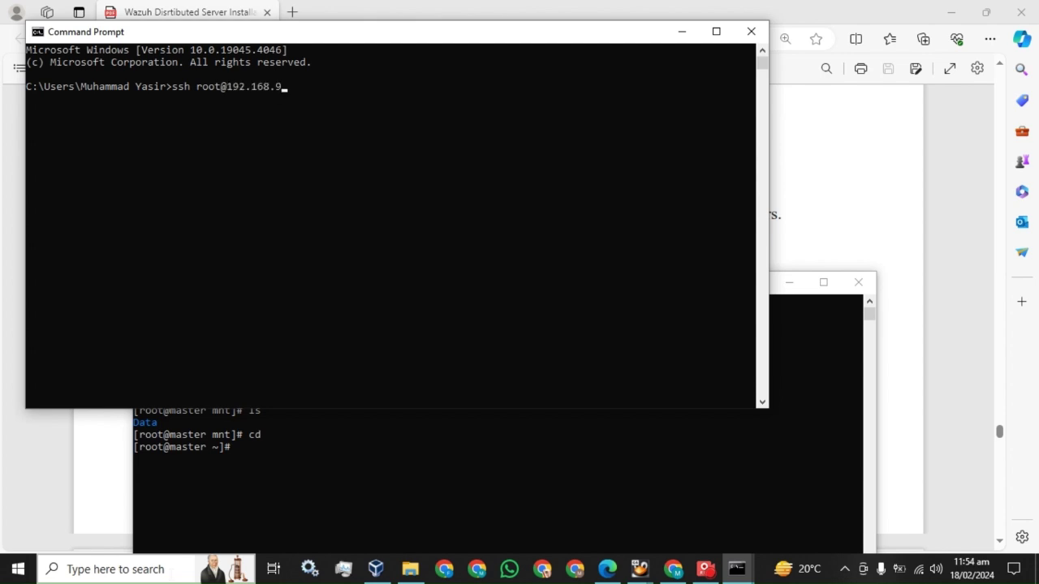
key("Return")
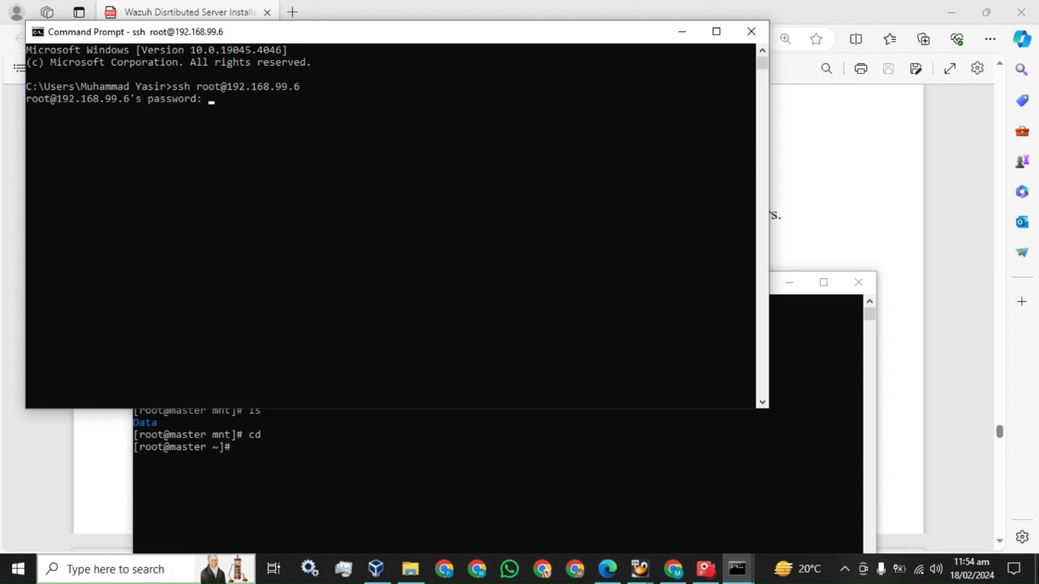
key("Return")
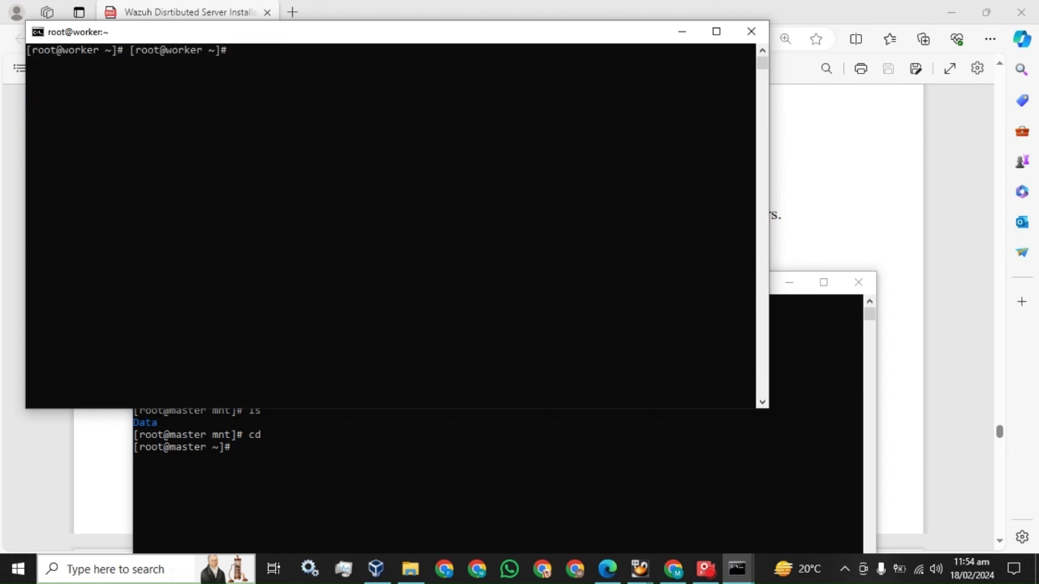
key("Return")
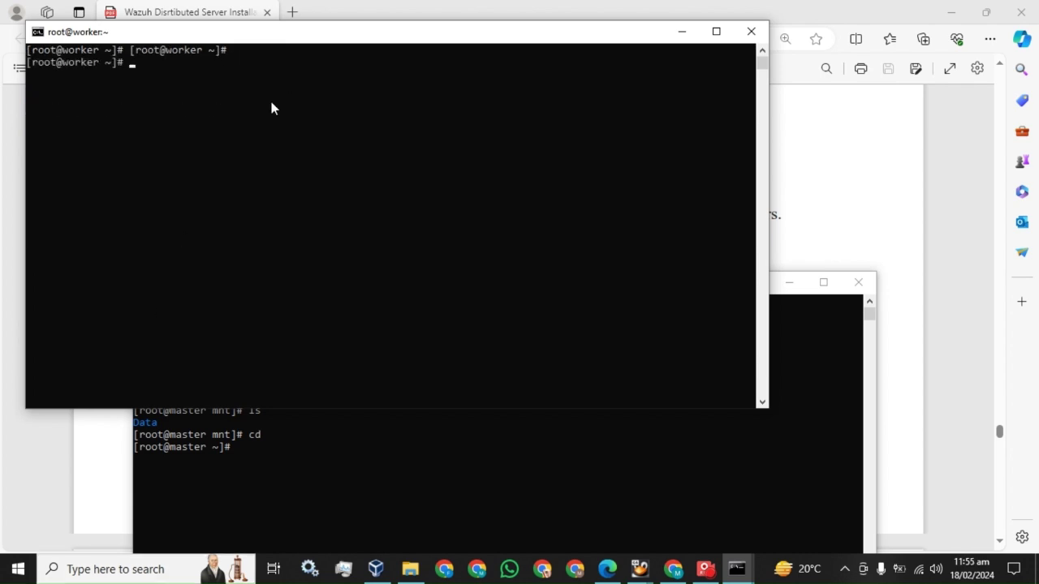
Step: Paste and run 'mkdir /mnt/Data' in the worker's SSH session
left_click(339, 12)
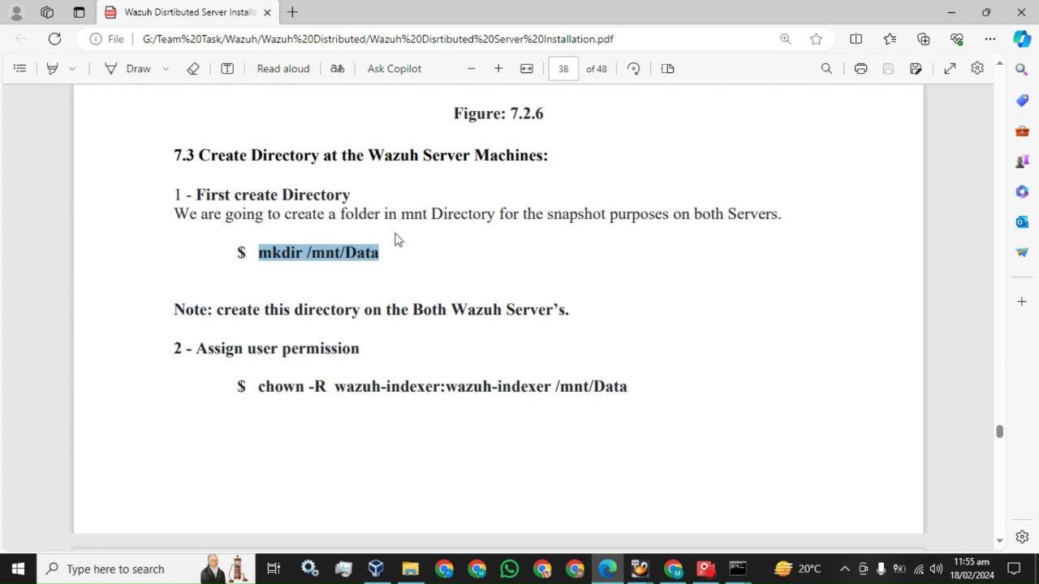
mouse_move(734, 568)
left_click(793, 524)
right_click(322, 175)
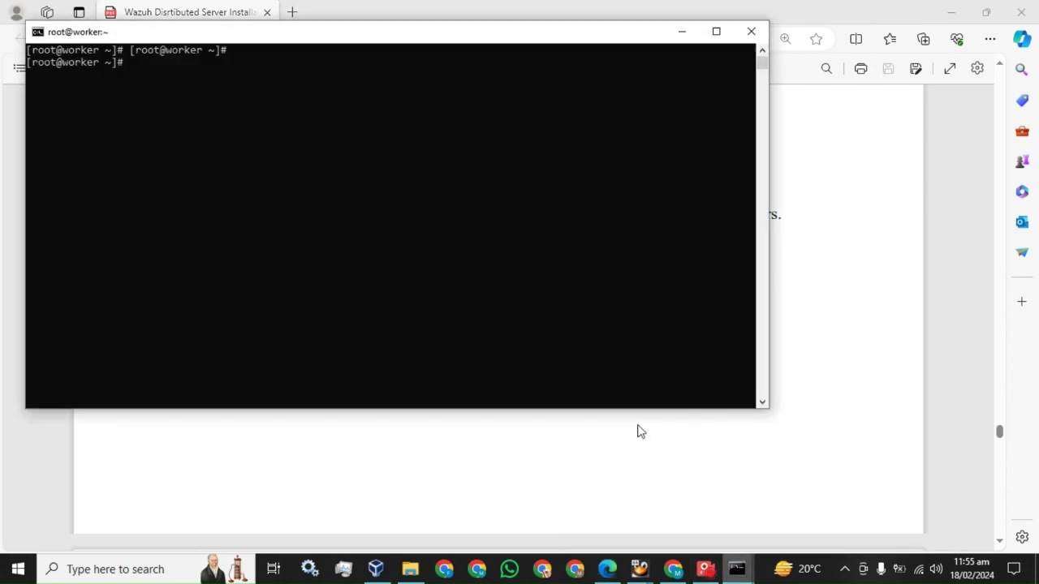
key("Return")
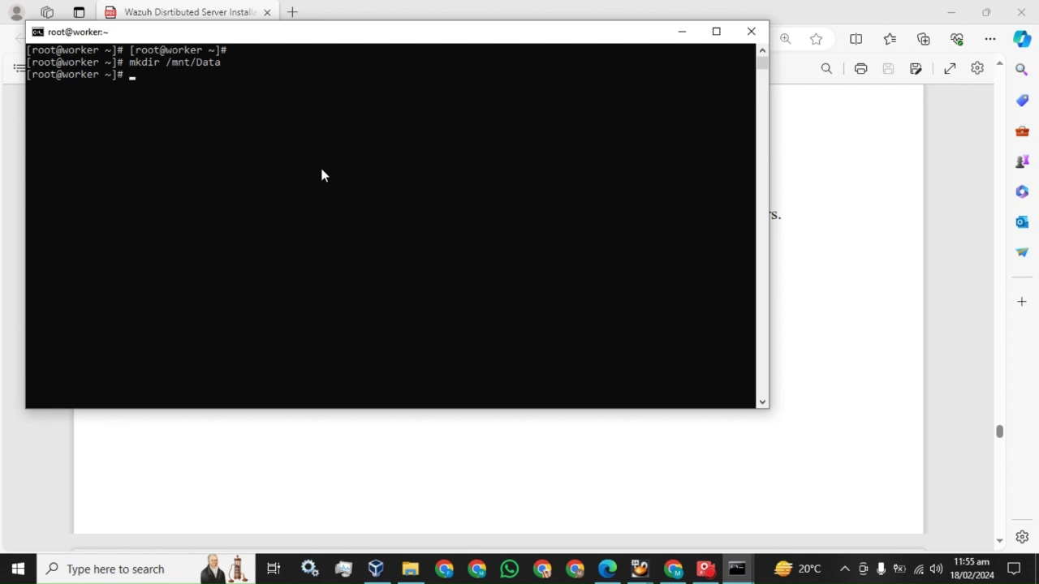
Step: Copy 'chown -R wazuh-indexer:wazuh-indexer /mnt/Data' from the guide and run it on master
left_click(230, 16)
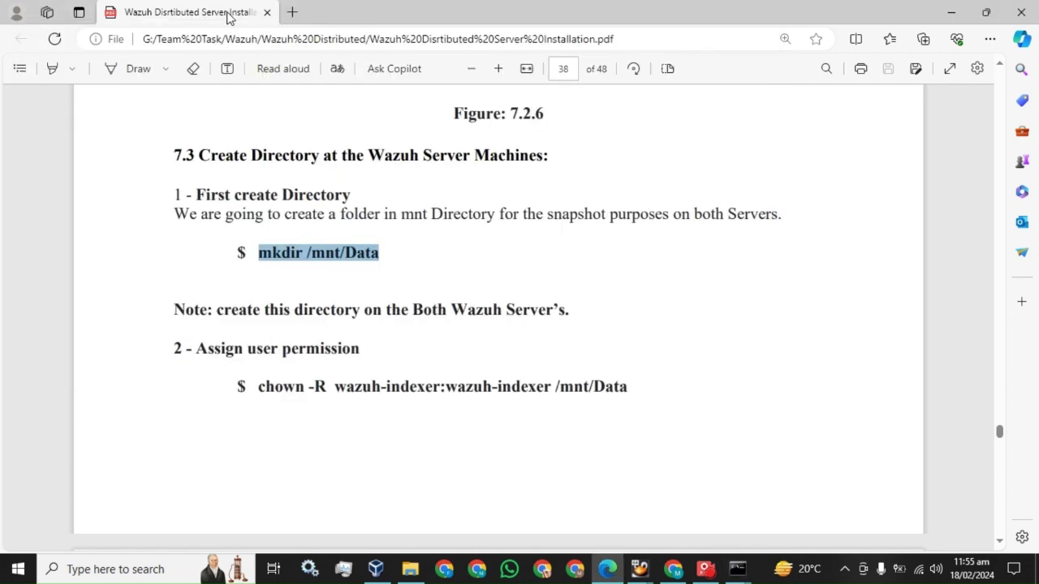
scroll(248, 336, "down", 1)
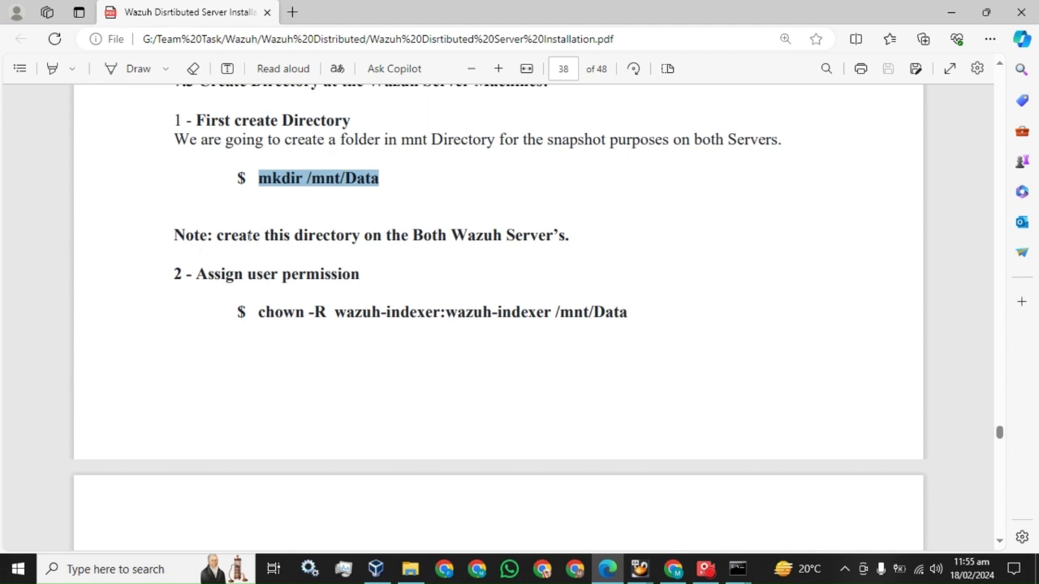
left_click(599, 241)
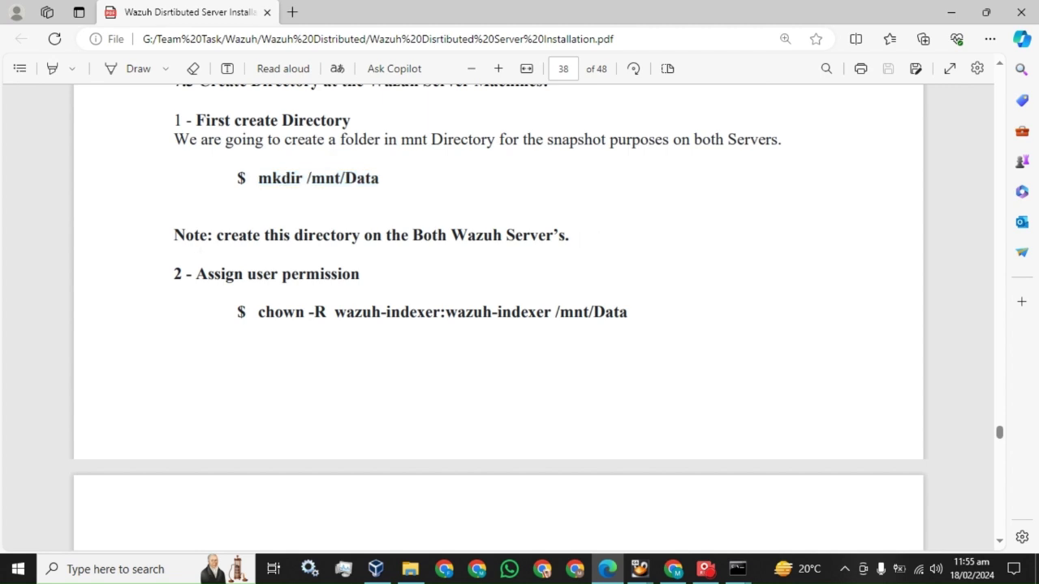
left_click_drag(258, 312, 628, 312)
key("ctrl+c")
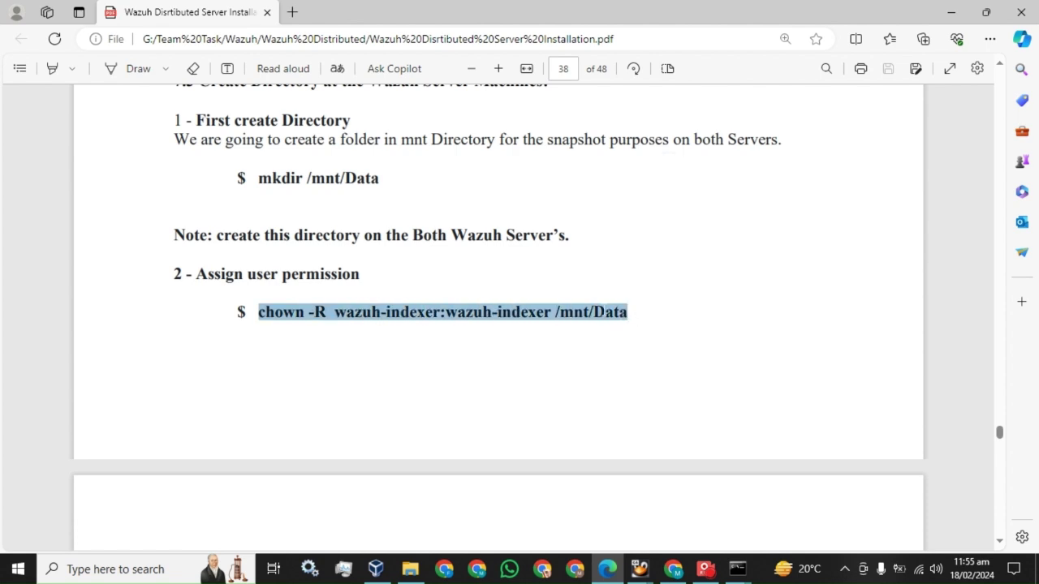
mouse_move(737, 568)
left_click(617, 495)
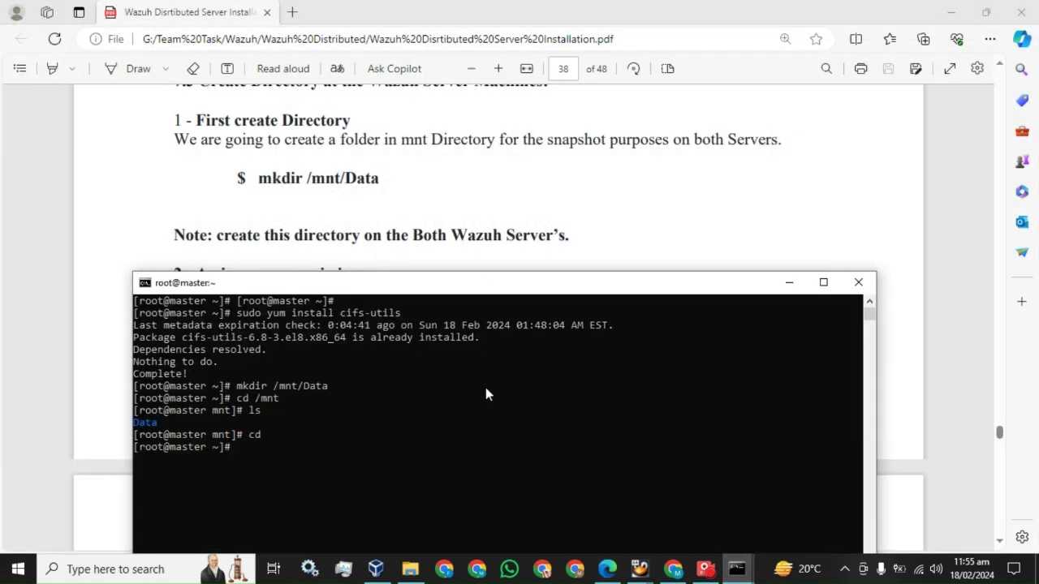
right_click(413, 410)
key("Return")
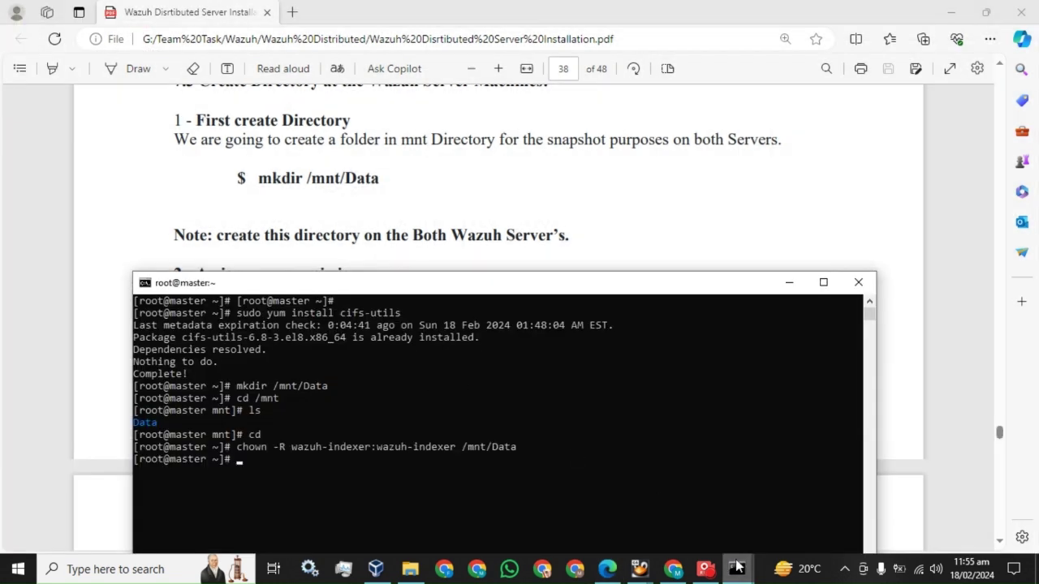
Step: Run the same chown on the worker, then scroll the guide to page 39's opensearch.yml step
left_click(737, 569)
left_click(758, 532)
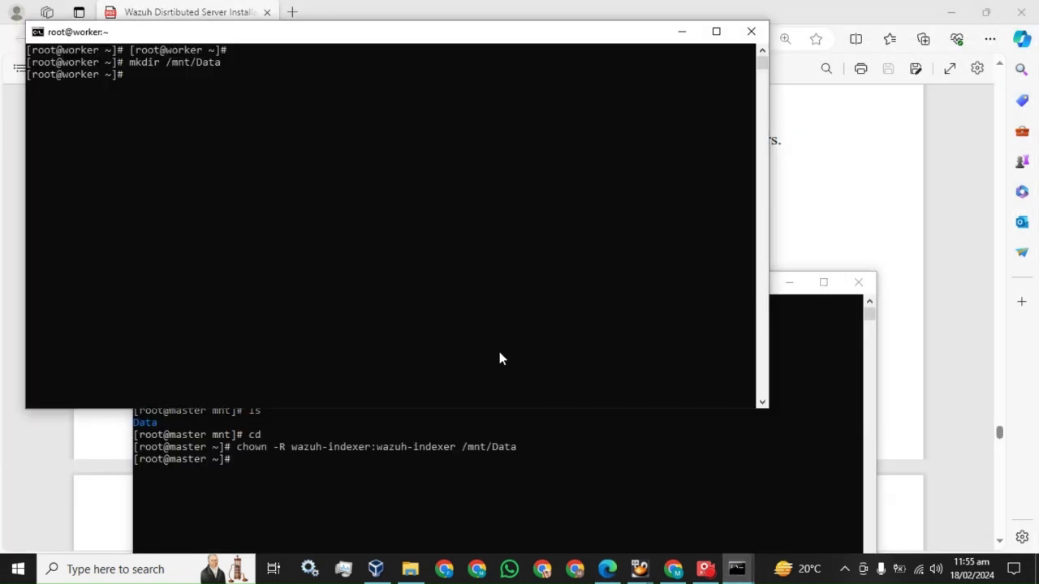
right_click(394, 245)
key("Return")
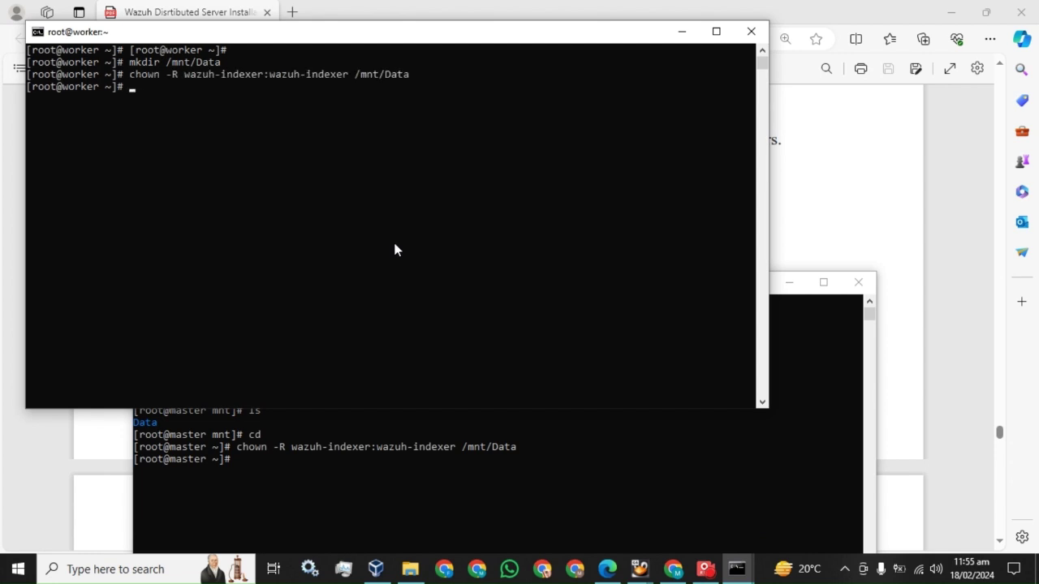
key("alt+Tab")
scroll(498, 316, "down", 3)
scroll(467, 266, "down", 2)
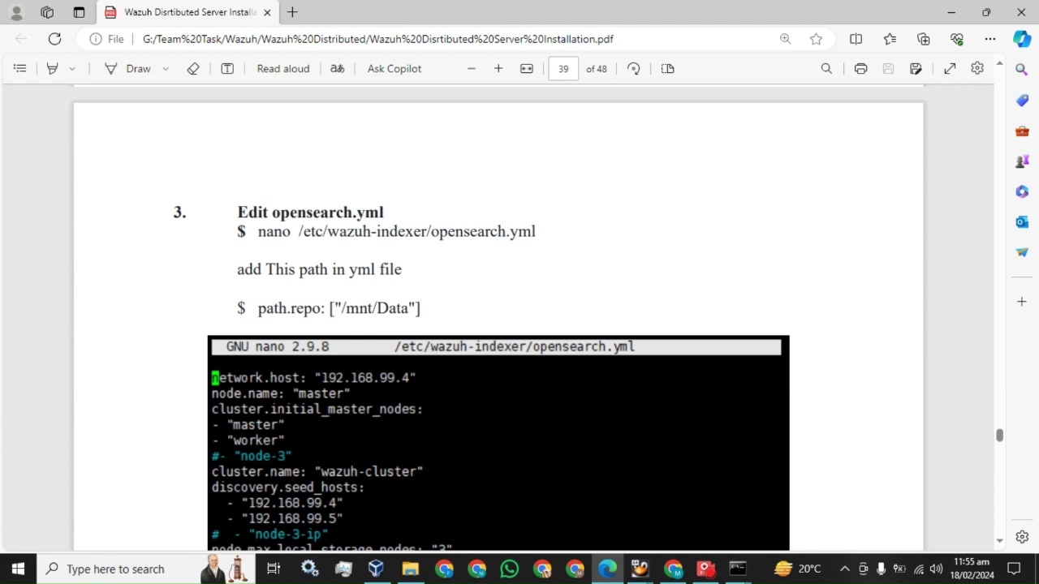
Step: Copy the nano /etc/wazuh-indexer/opensearch.yml command from the installation guide
mouse_move(537, 233)
left_mouse_down()
mouse_move(259, 233)
mouse_move(536, 232)
left_mouse_up()
left_click(259, 232)
key("ctrl+c")
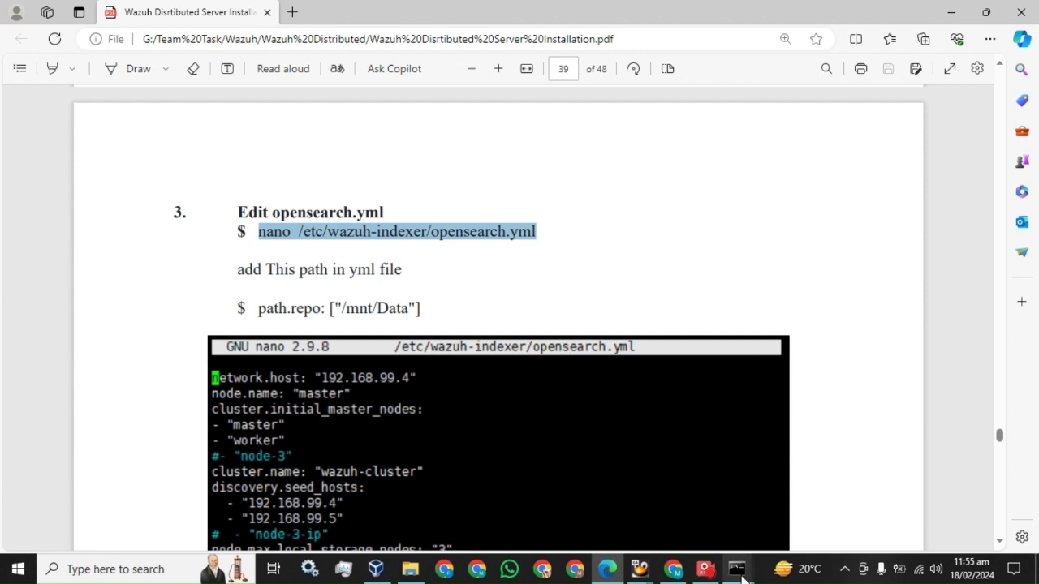
mouse_move(742, 577)
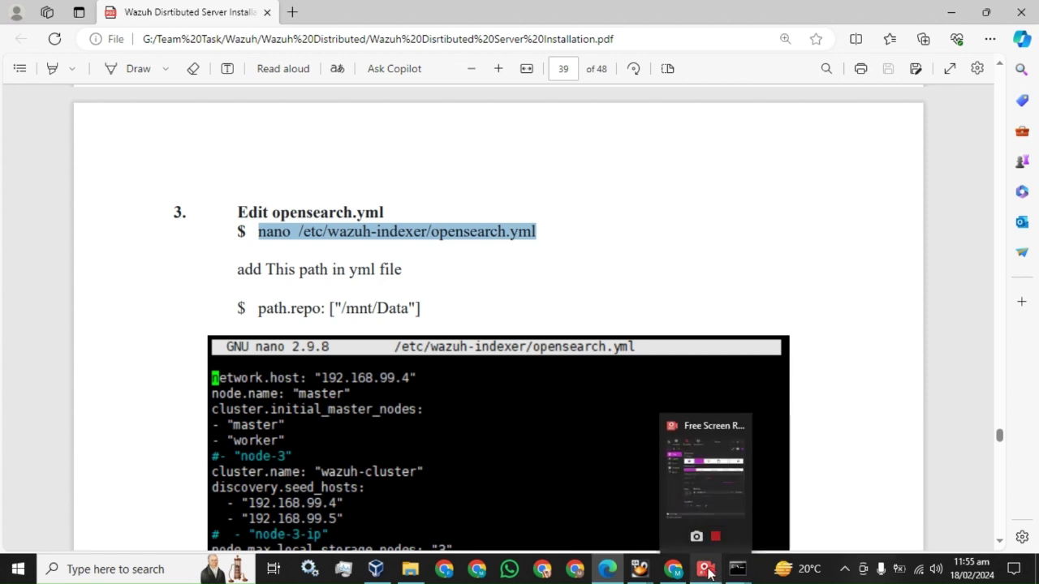
left_click(707, 570)
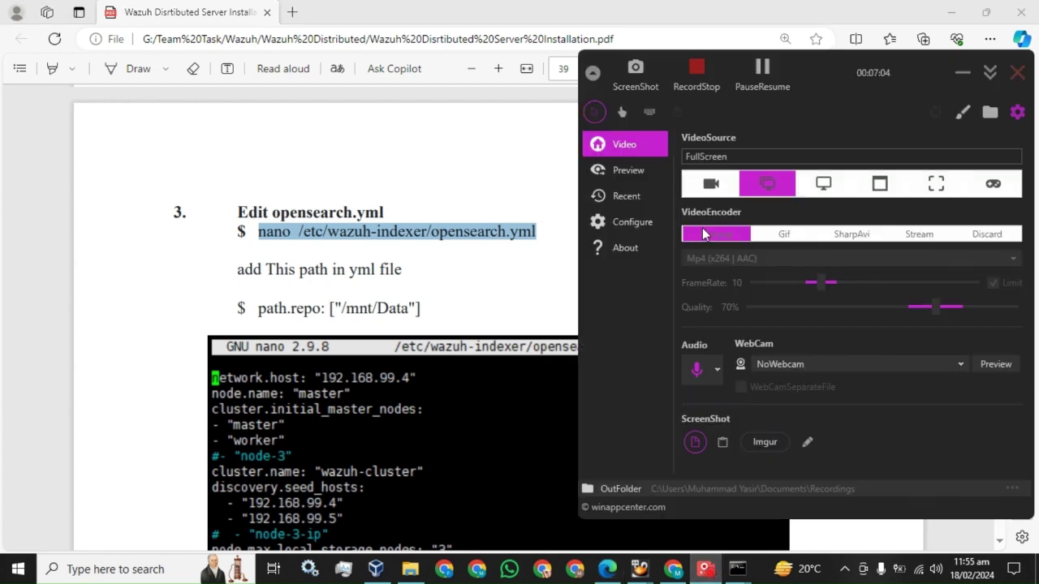
left_click(763, 70)
left_click(763, 70)
left_click(445, 273)
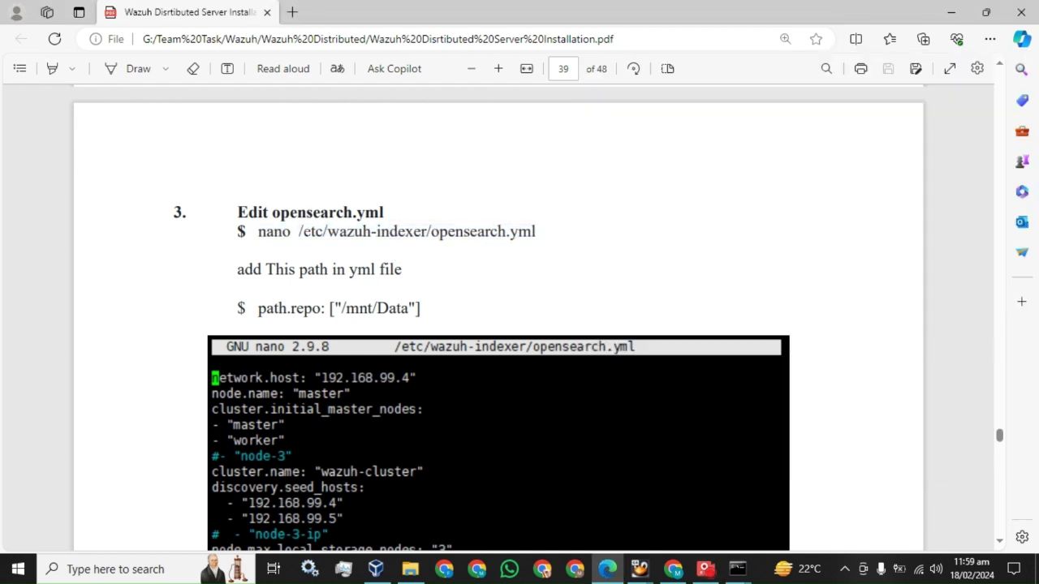
Step: Open opensearch.yml in nano on the master server's terminal, maximized
left_click_drag(259, 231, 537, 232)
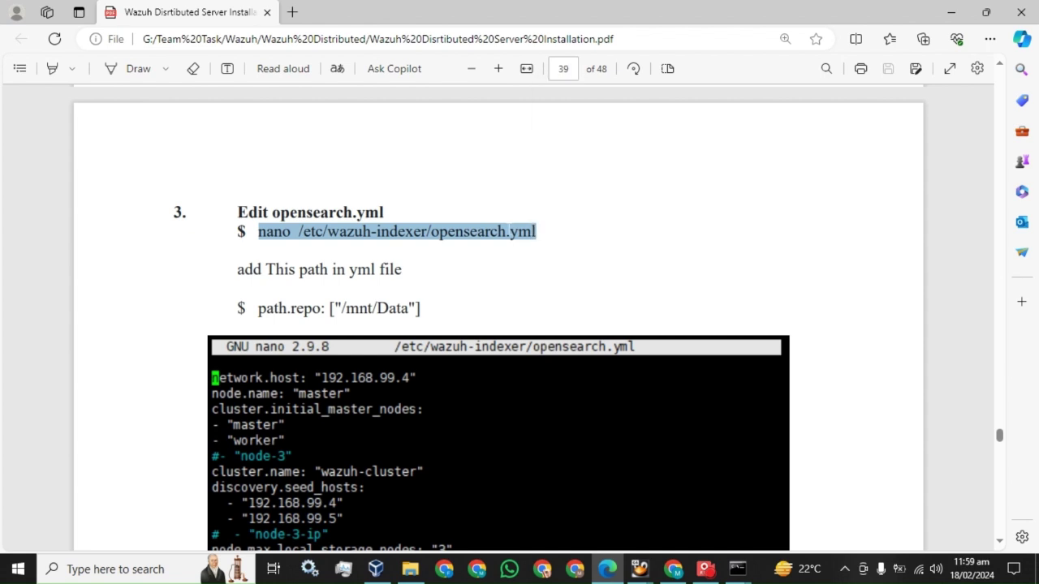
scroll(509, 232, "down", 1)
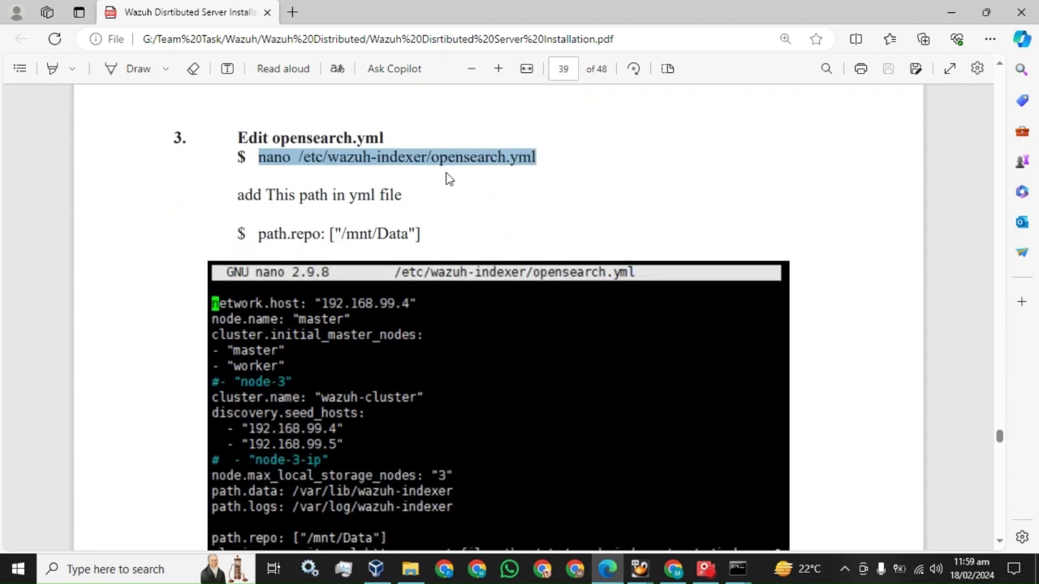
left_click(737, 569)
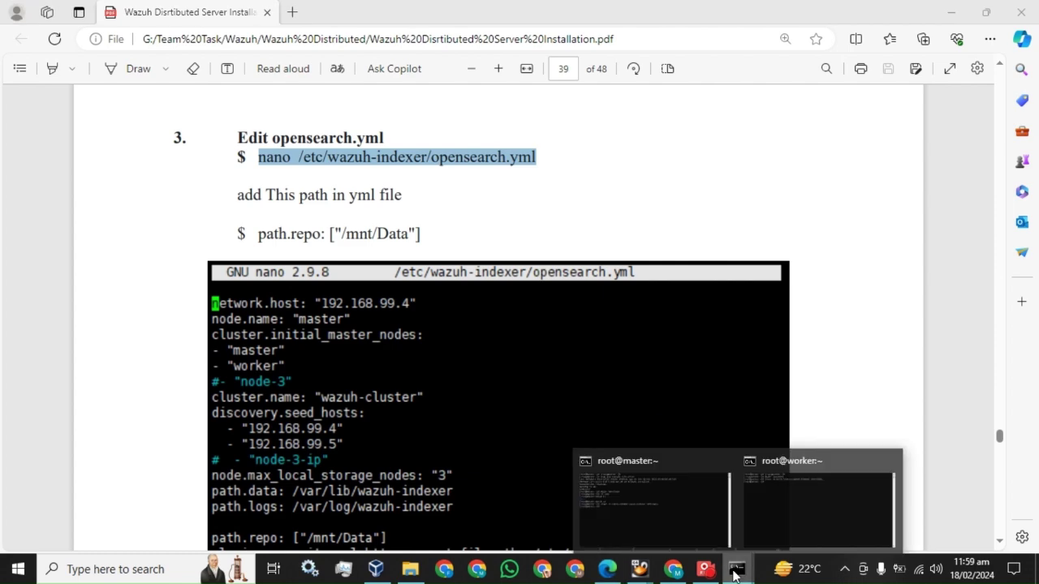
left_click(647, 502)
right_click(405, 392)
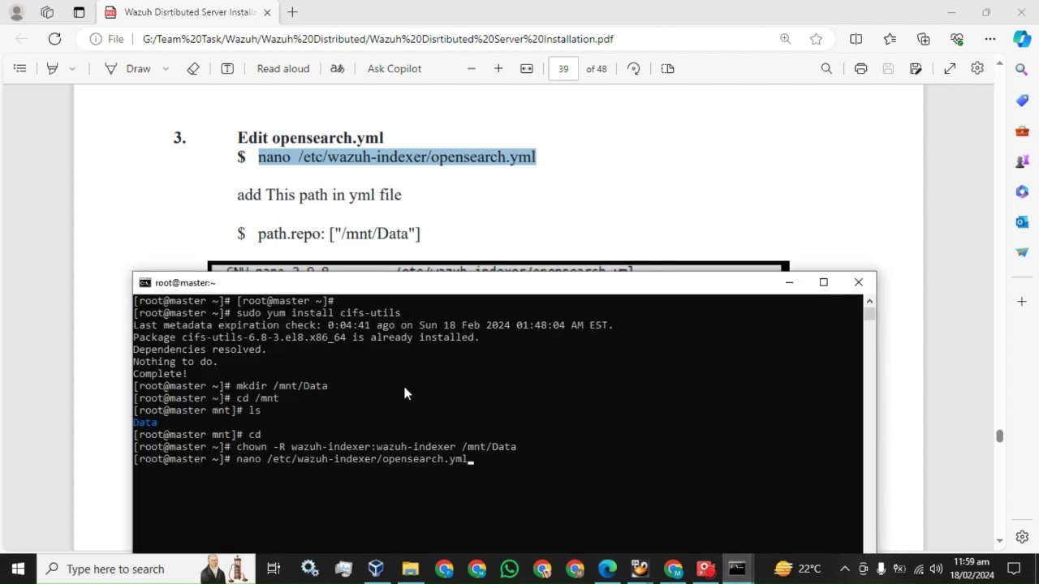
key("Return")
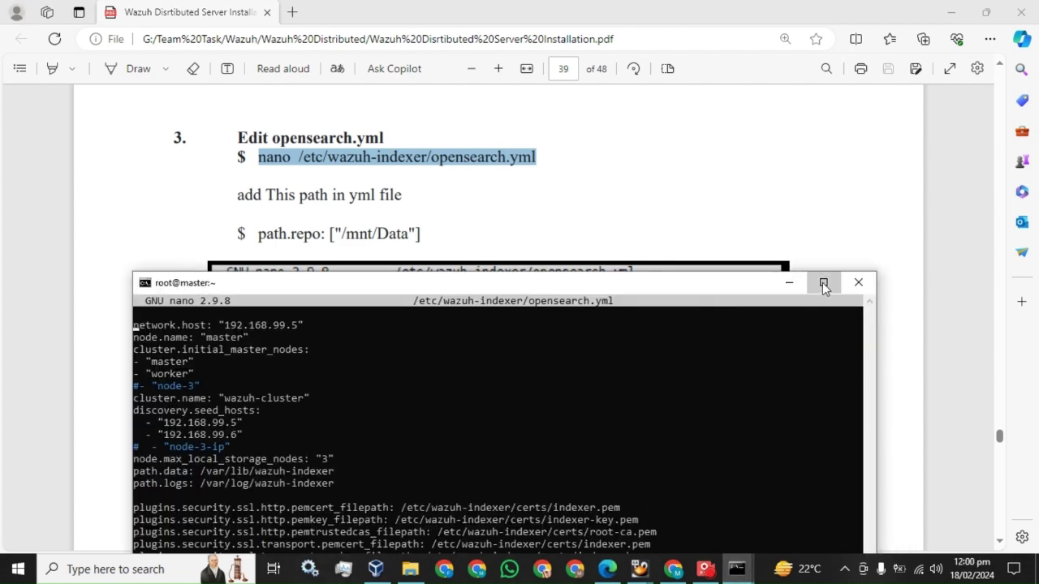
left_click(823, 282)
left_click(704, 570)
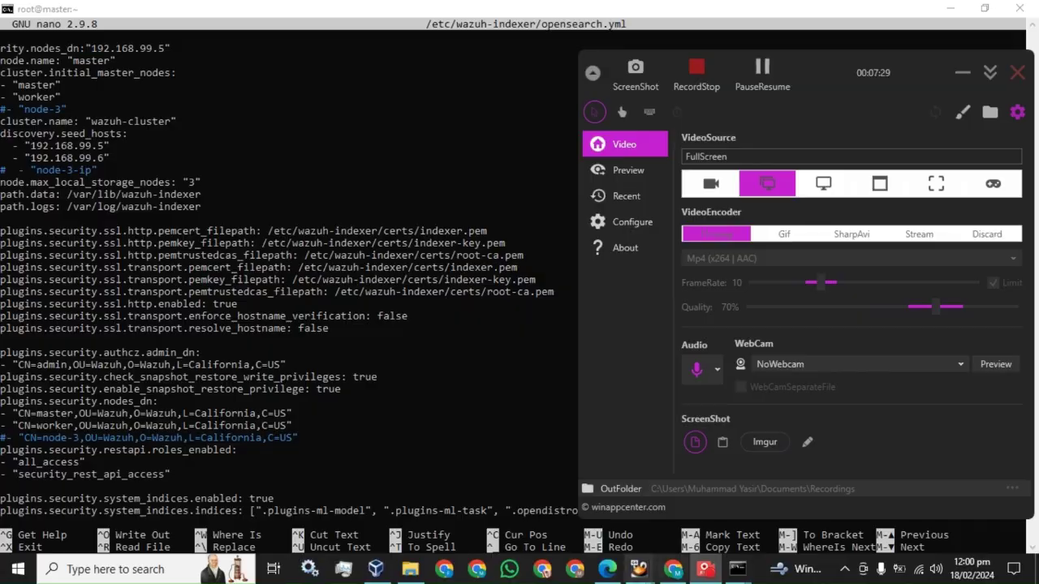
Step: Paste path.repo: ["/mnt/Data"] under path.logs and save the file
left_click(603, 570)
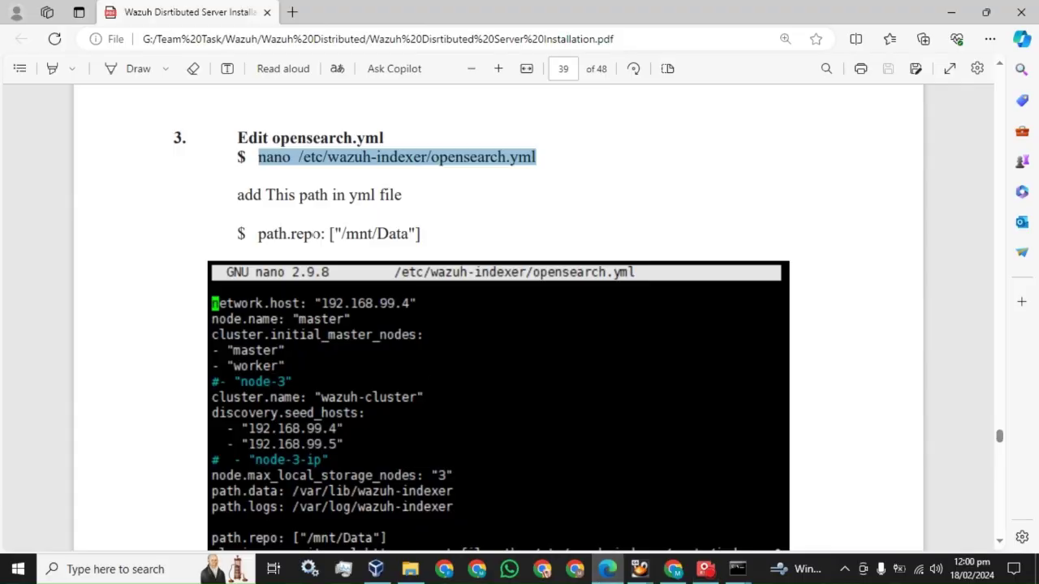
left_click_drag(258, 233, 421, 234)
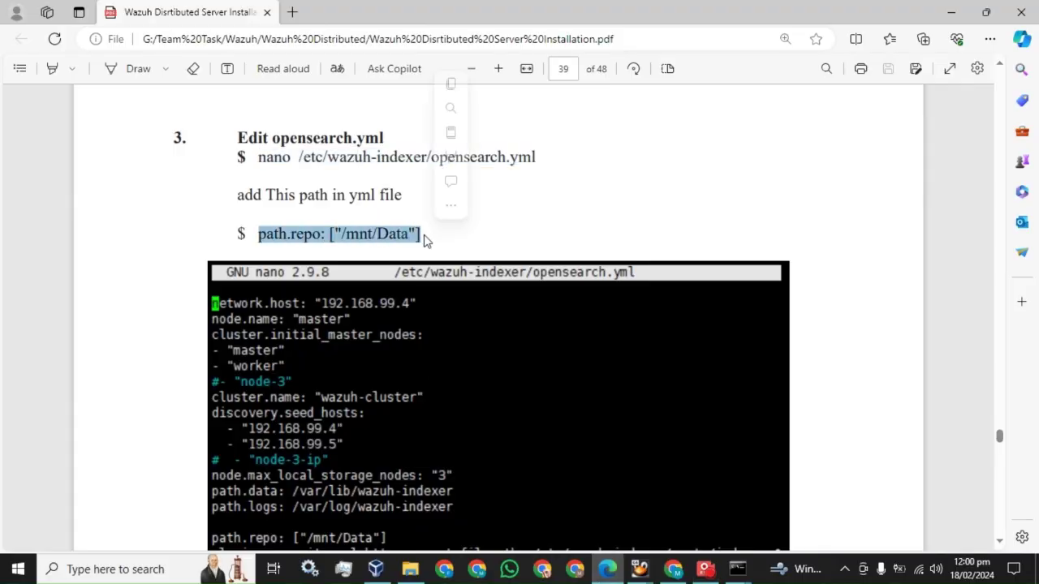
left_click(737, 571)
left_click(614, 469)
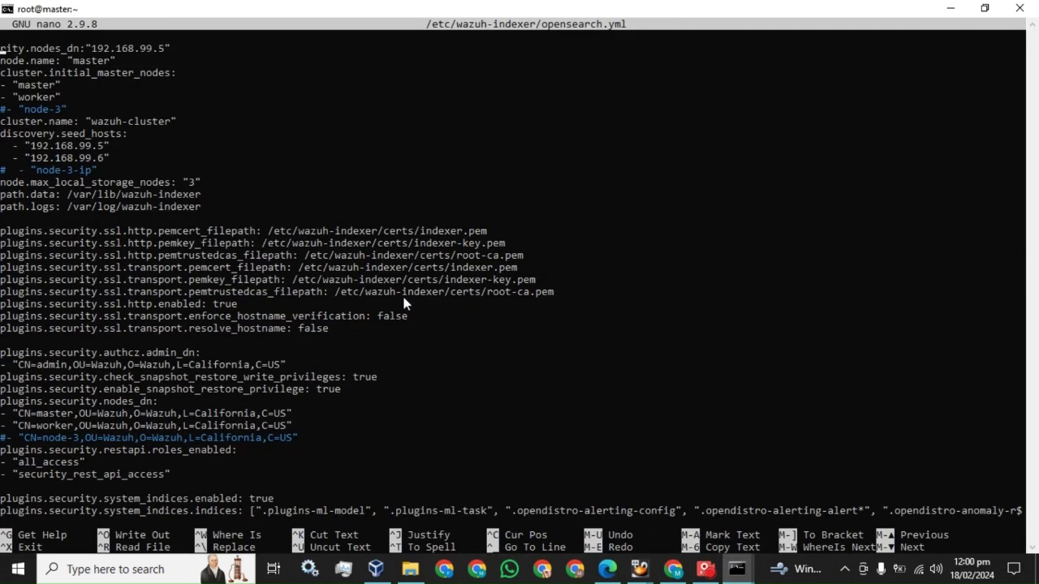
key("Down")
key("Down")
key("Down")
key("Down")
key("Down")
key("Down")
key("Down")
key("Down")
key("Down")
key("Down")
key("Down")
right_click(291, 193)
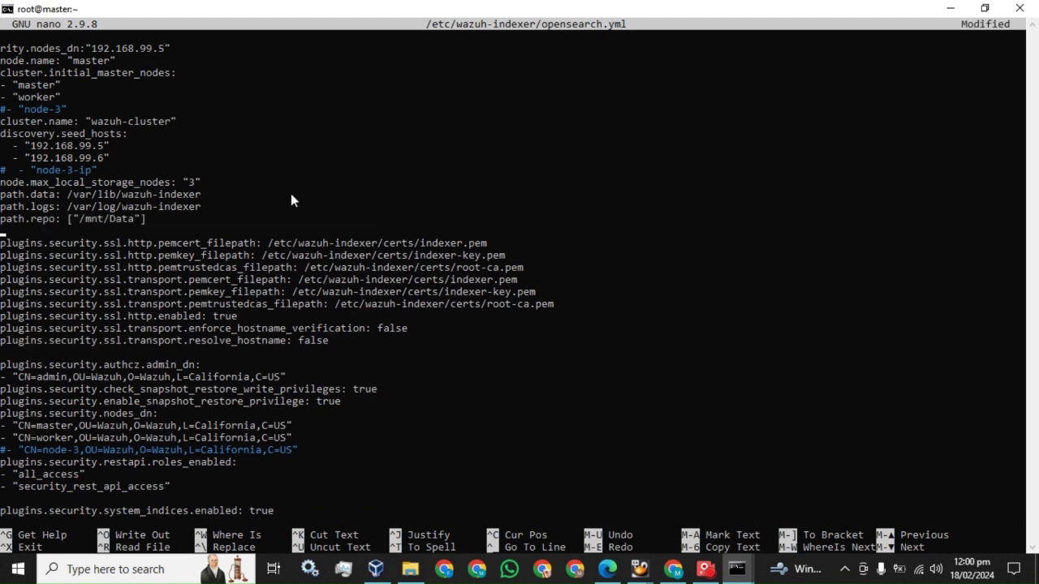
key("BackSpace")
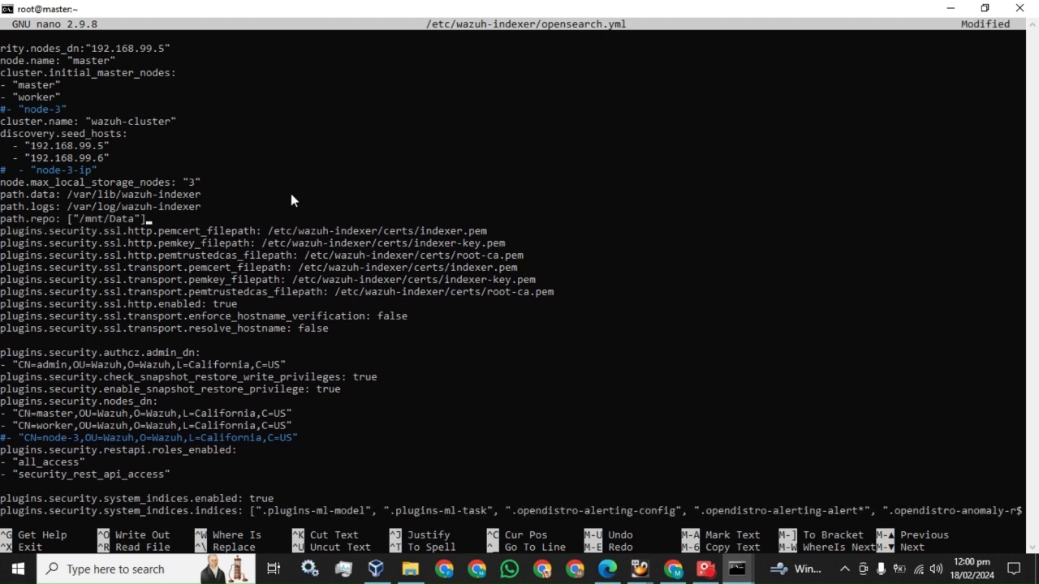
key("ctrl+x")
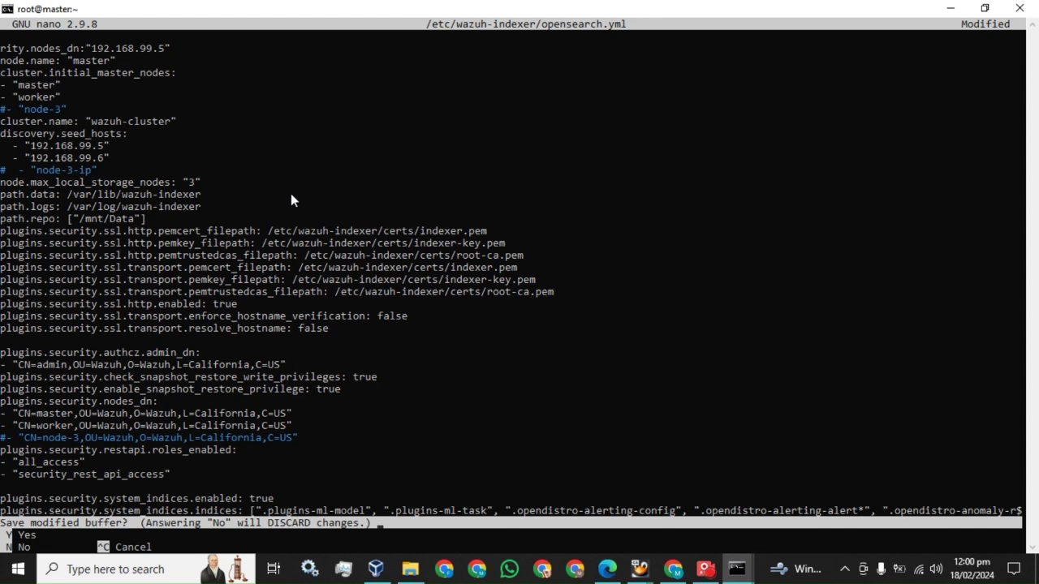
key("y")
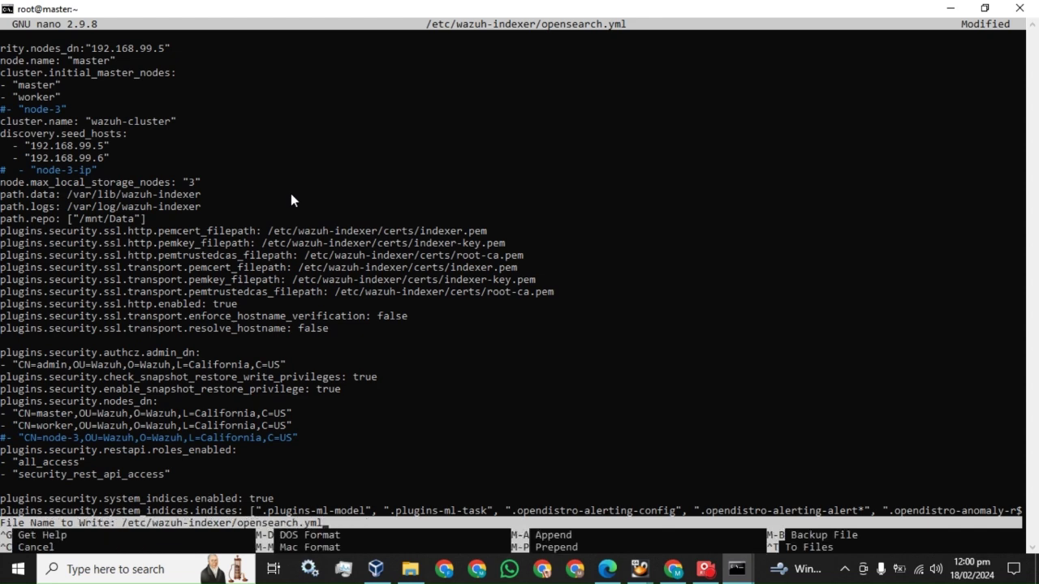
key("Return")
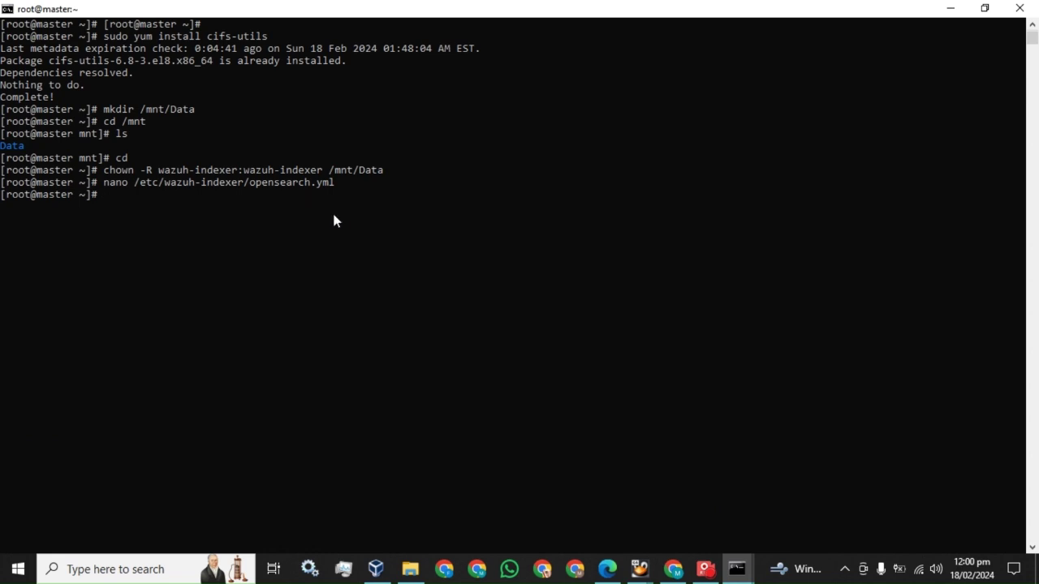
left_click(607, 568)
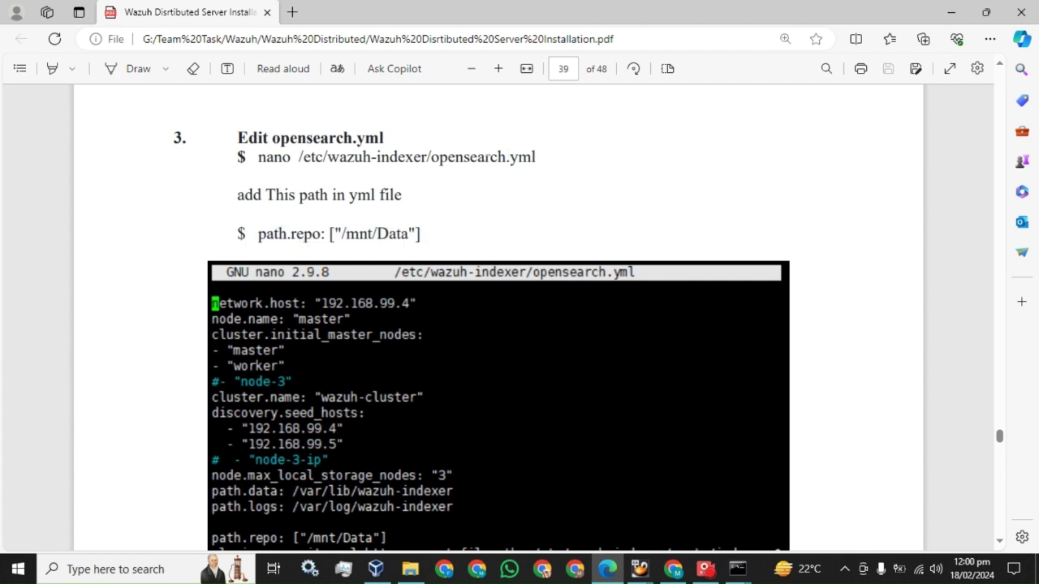
Step: Open /etc/wazuh-indexer/opensearch.yml in nano on the worker, positioned after path.logs
left_click_drag(259, 156, 536, 157)
mouse_move(737, 568)
left_click(754, 508)
right_click(416, 242)
key("Return")
key("Down")
key("Down")
key("Down")
key("Down")
key("Down")
key("Down")
key("Down")
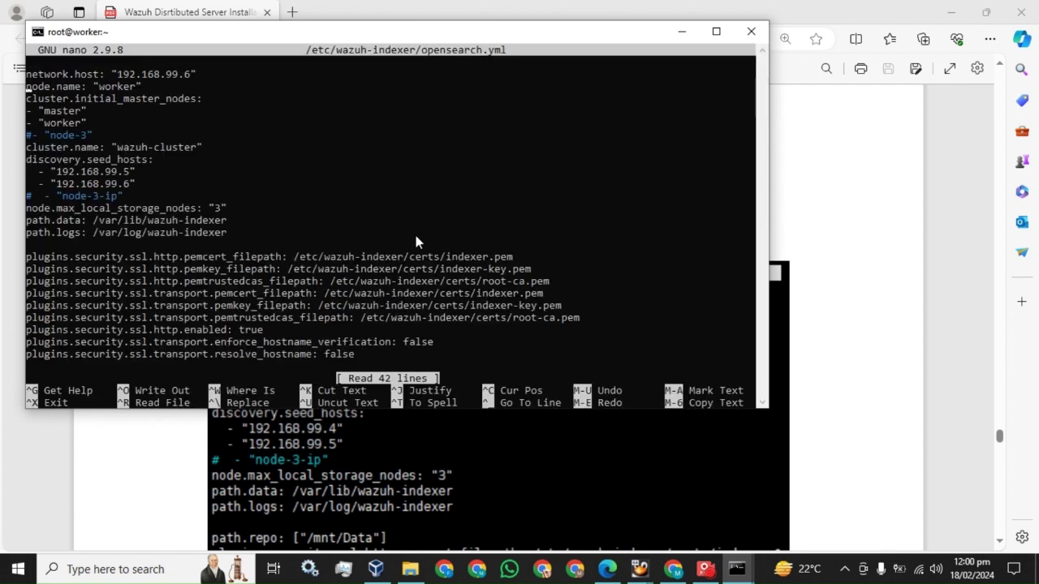
key("Down")
key("Down")
key("Down")
key("Down")
key("Down")
key("Down")
key("Down")
Step: Paste path.repo: ["/mnt/Data"] from the guide after path.logs and save the file
mouse_move(604, 571)
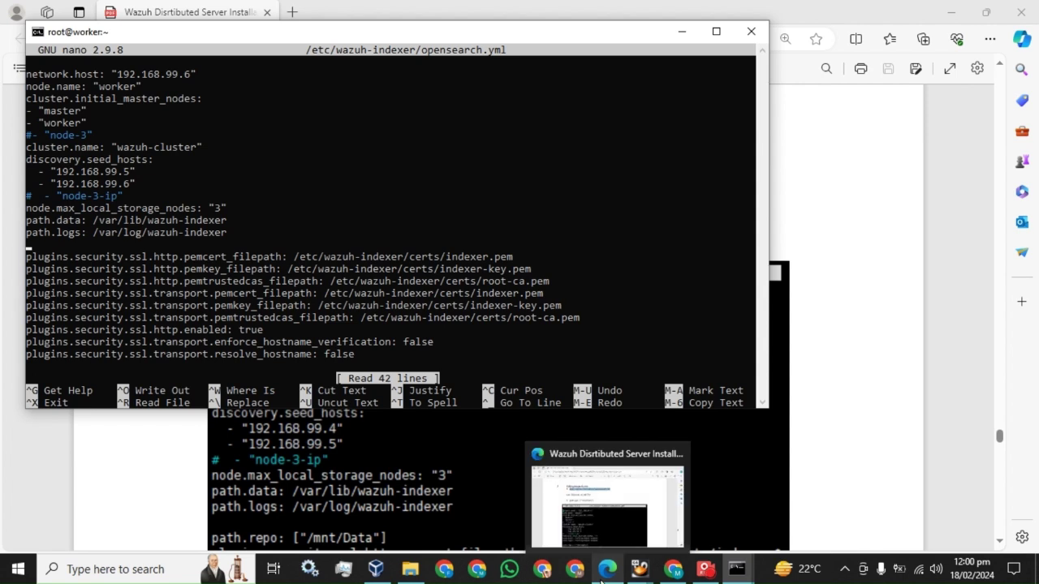
left_click(578, 17)
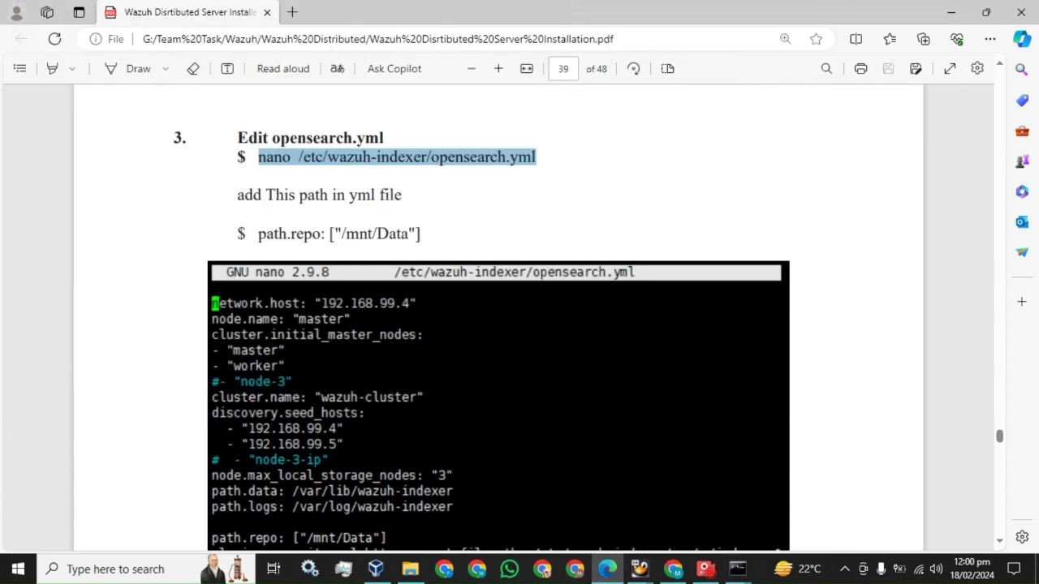
left_click_drag(260, 236, 419, 236)
left_click(441, 237)
left_click(737, 569)
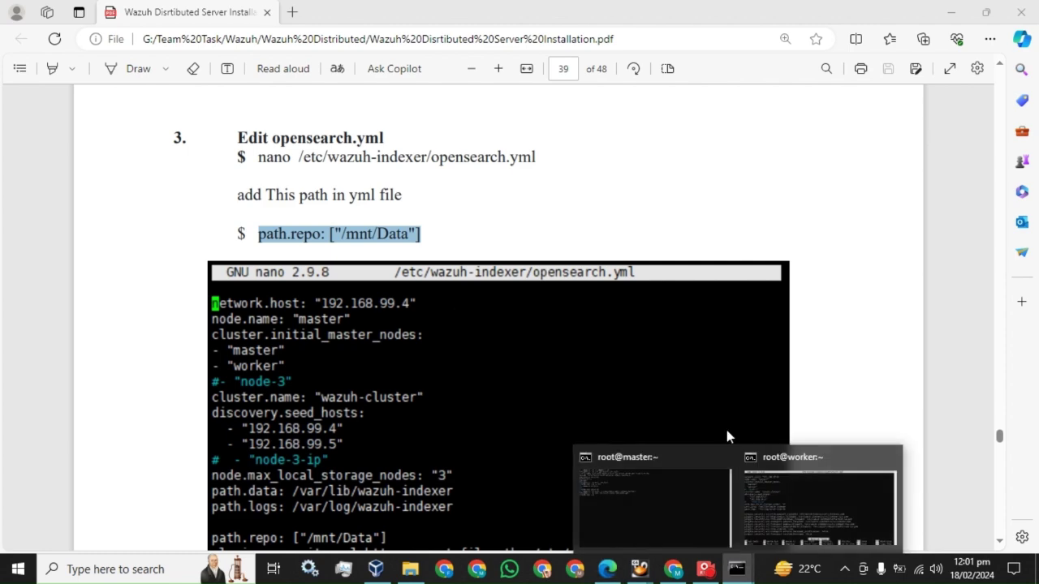
left_click(776, 498)
right_click(205, 138)
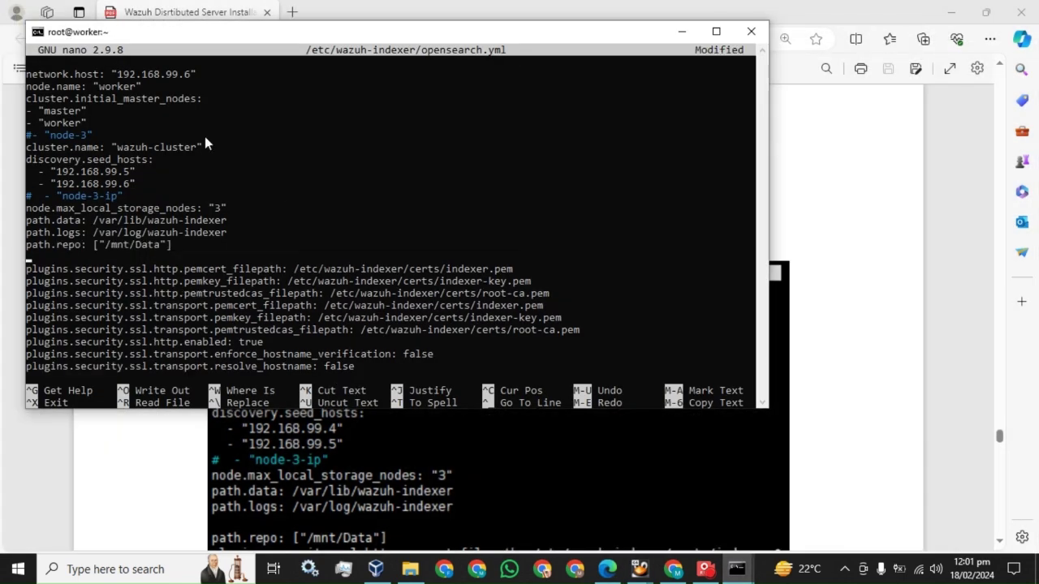
key("BackSpace")
key("ctrl+x")
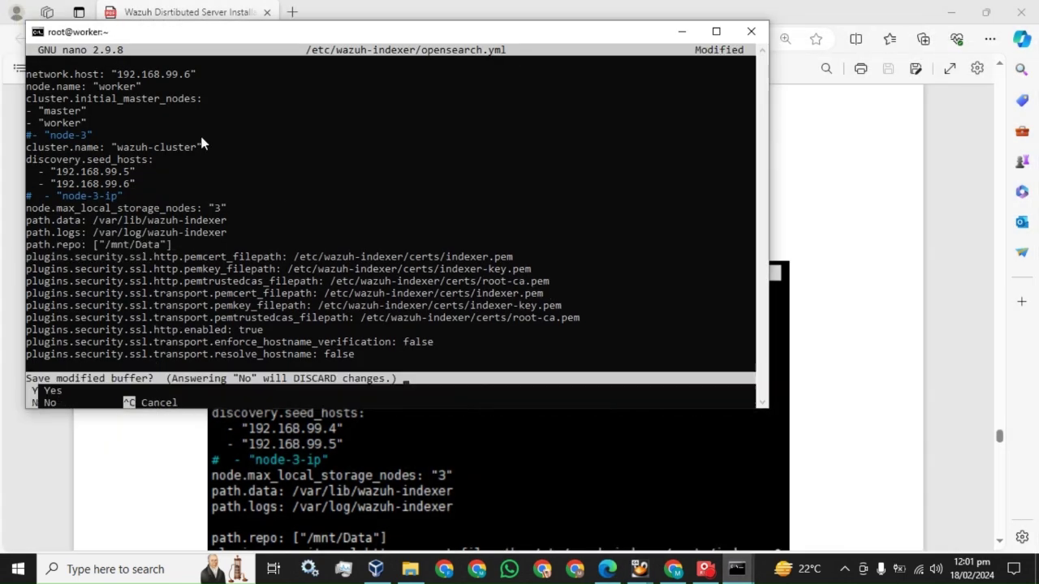
key("y")
key("Return")
left_click(398, 4)
scroll(498, 316, "down", 6)
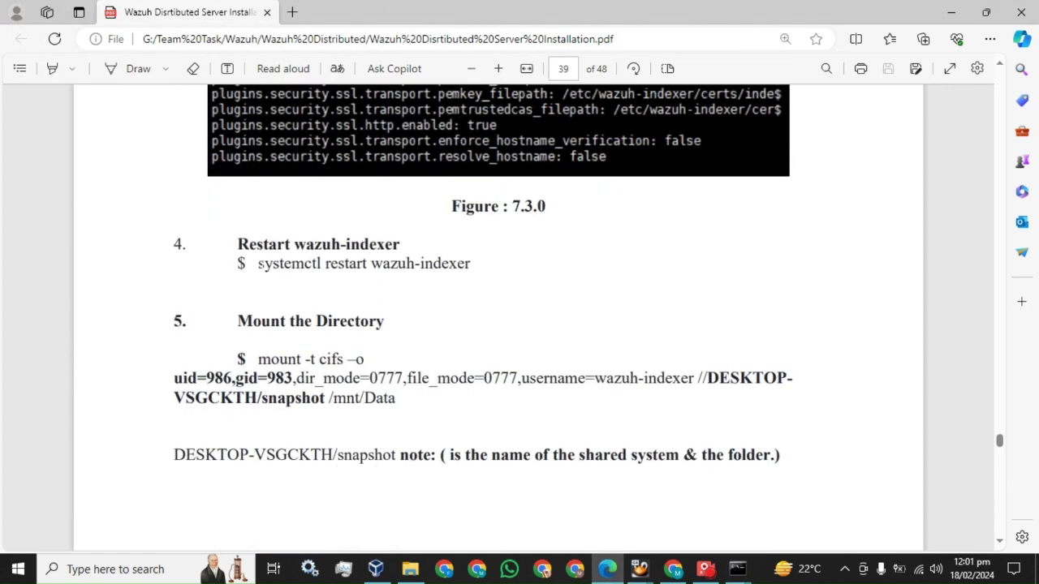
Step: Run systemctl restart wazuh-indexer in the master server's terminal
left_click_drag(258, 263, 471, 264)
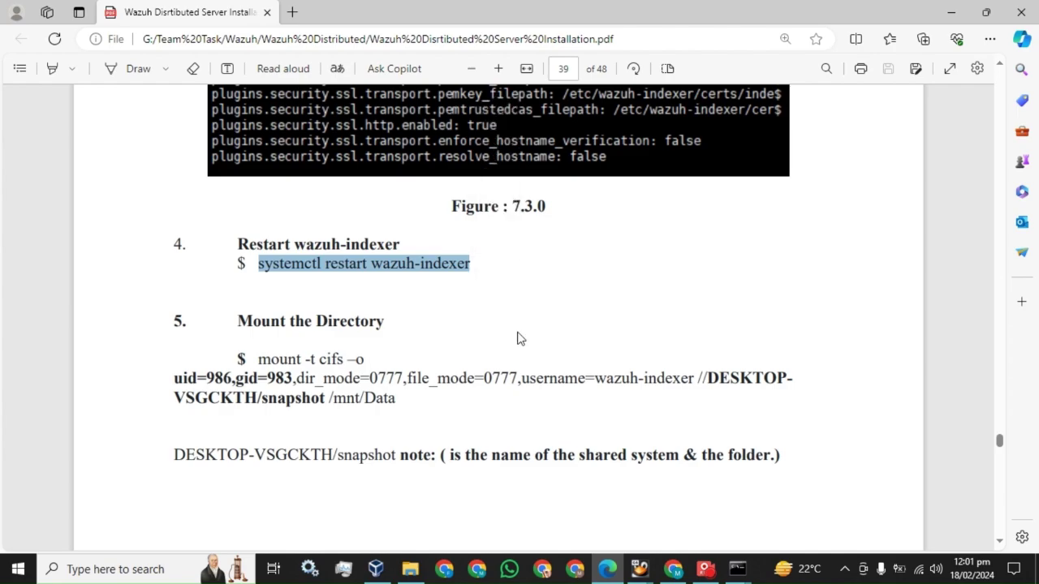
mouse_move(737, 568)
left_click(668, 513)
right_click(337, 342)
key("Return")
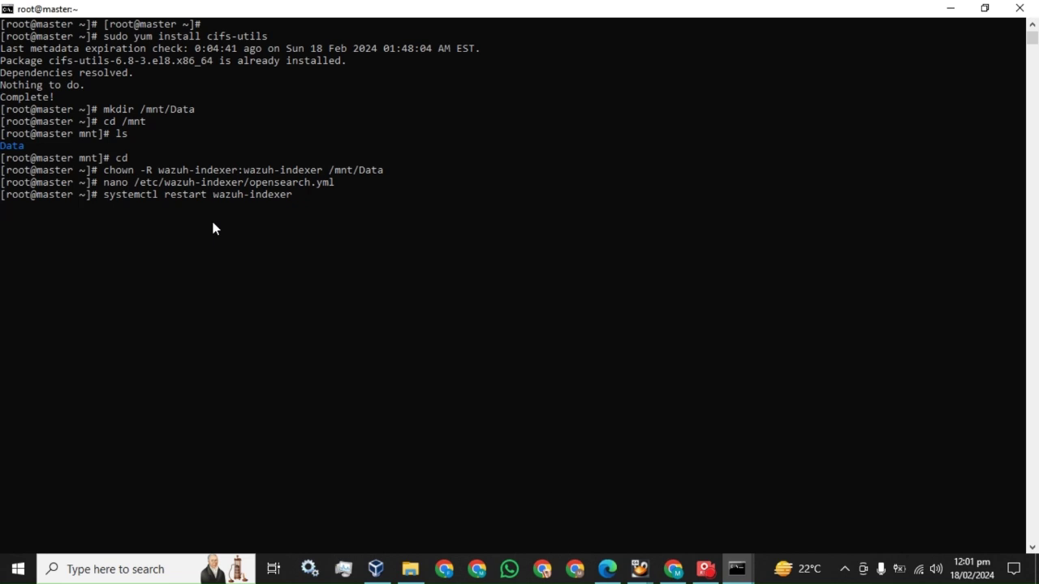
Step: Restore the terminals to windows, placing master top-left and worker on the right
left_click(984, 8)
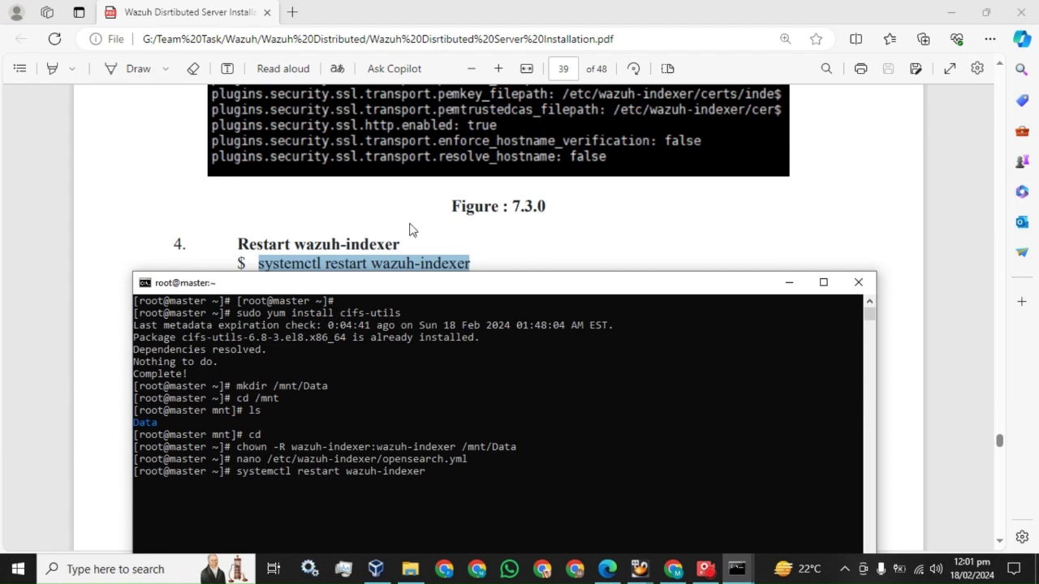
left_click_drag(428, 291, 296, 67)
mouse_move(736, 569)
left_click(763, 498)
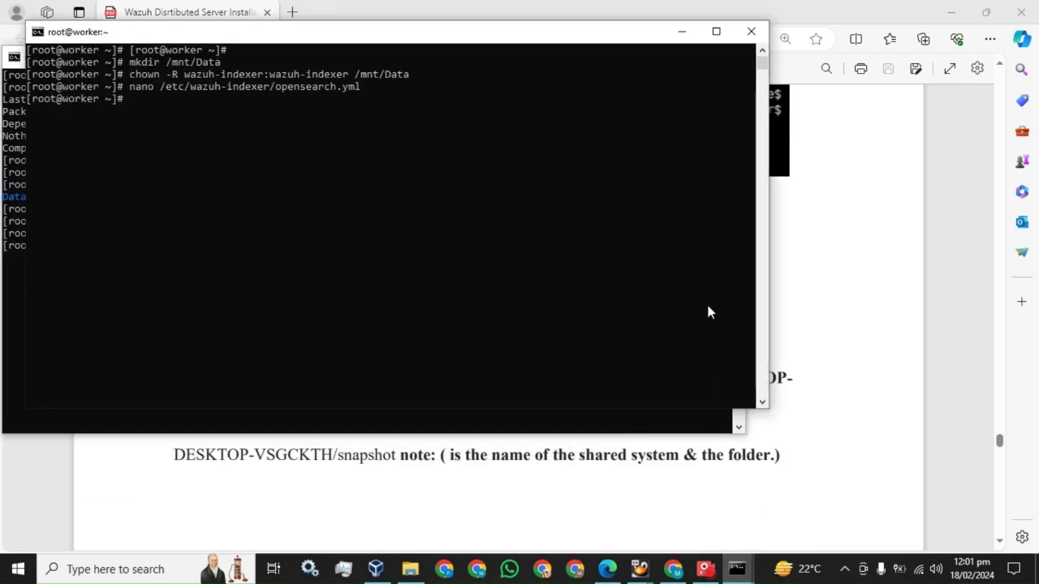
left_click_drag(394, 39, 728, 77)
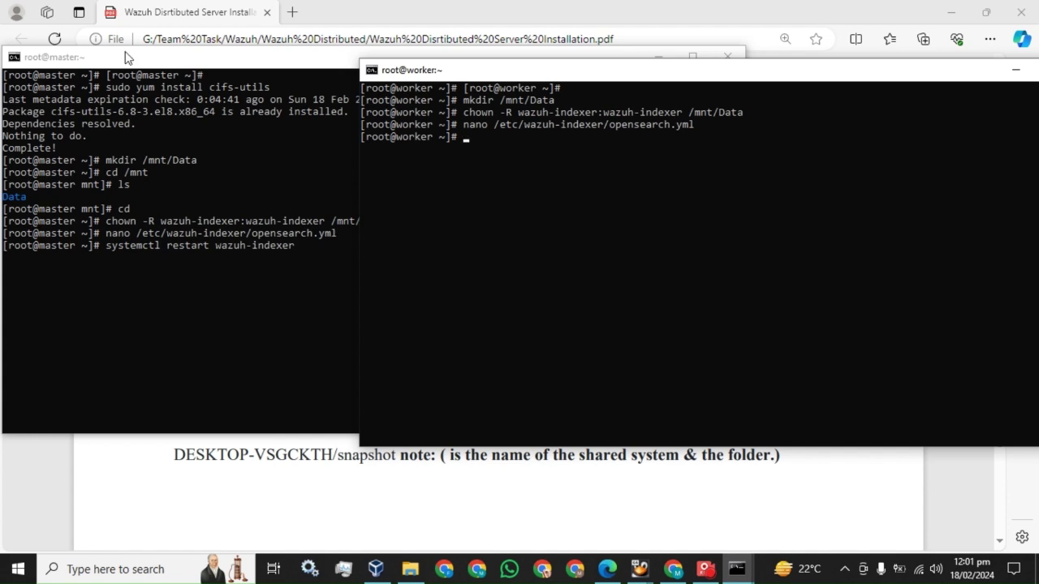
left_click(101, 61)
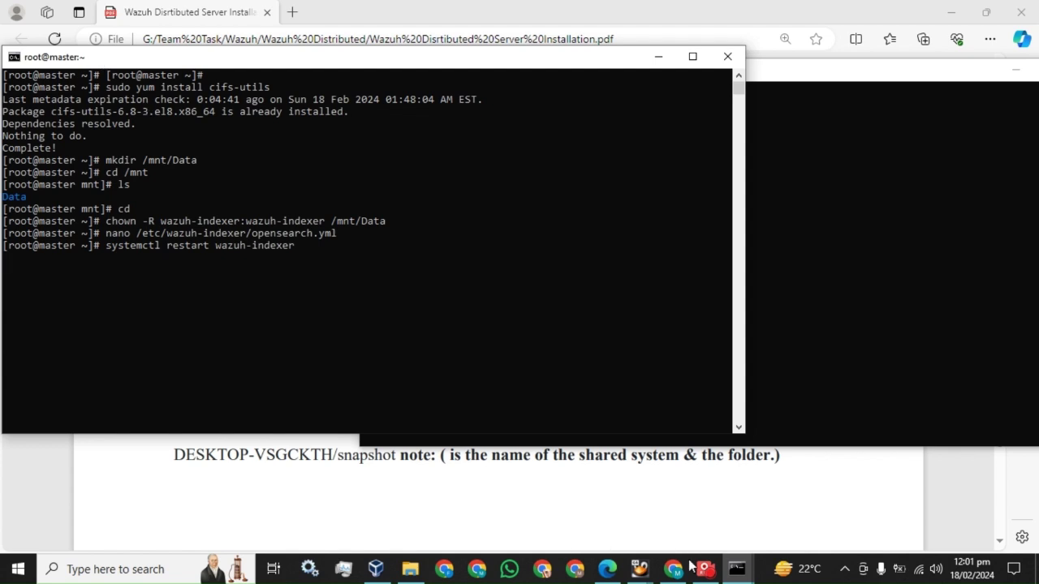
mouse_move(703, 572)
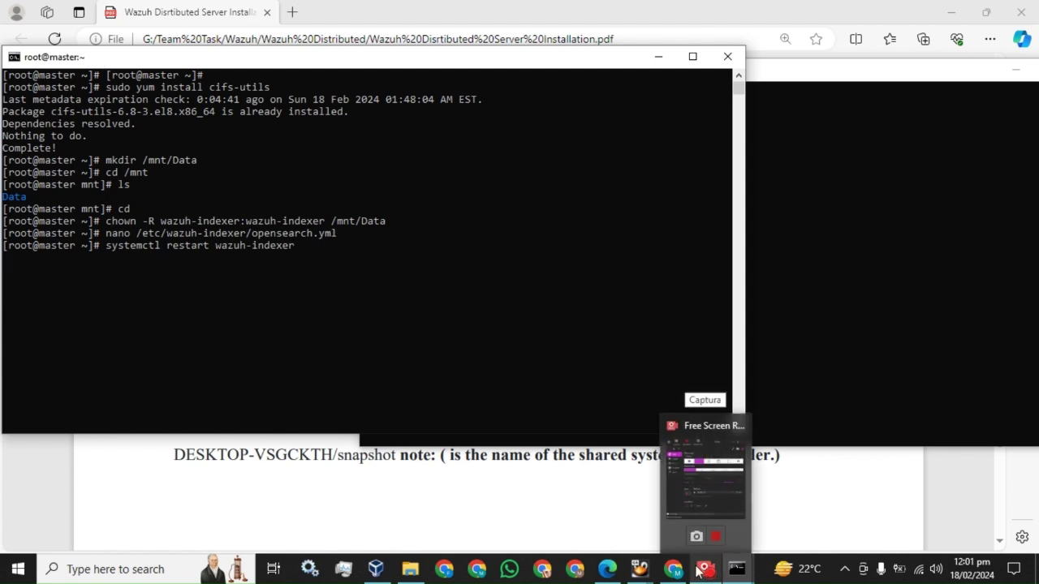
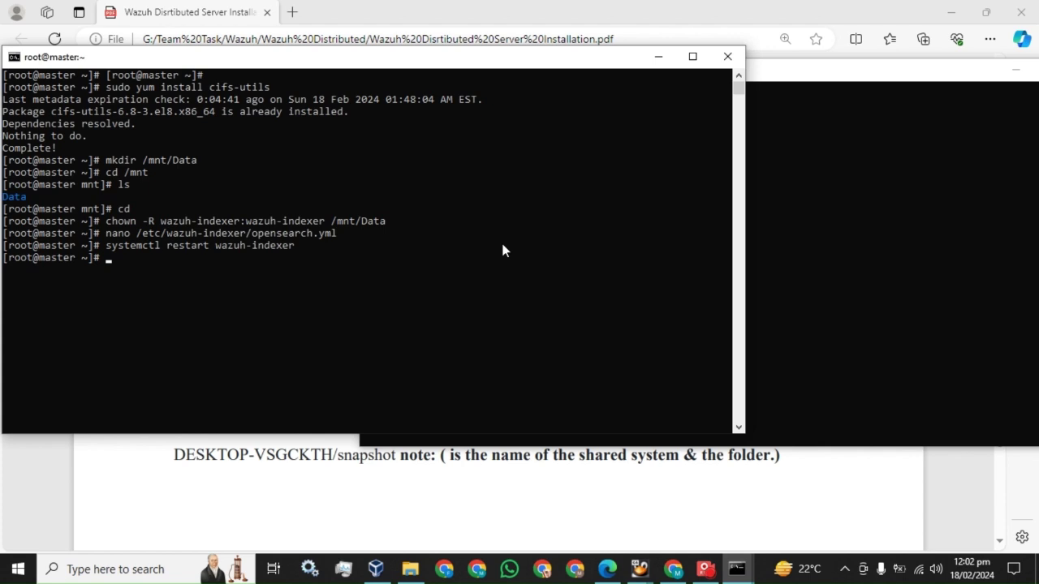
Step: Edit the last command into systemctl status wazuh-indexer and check the service on master
key("Up")
key("ctrl+Left")
key("ctrl+Left")
key("Left")
key("BackSpace")
key("BackSpace")
key("BackSpace")
key("BackSpace")
key("BackSpace")
key("BackSpace")
key("BackSpace")
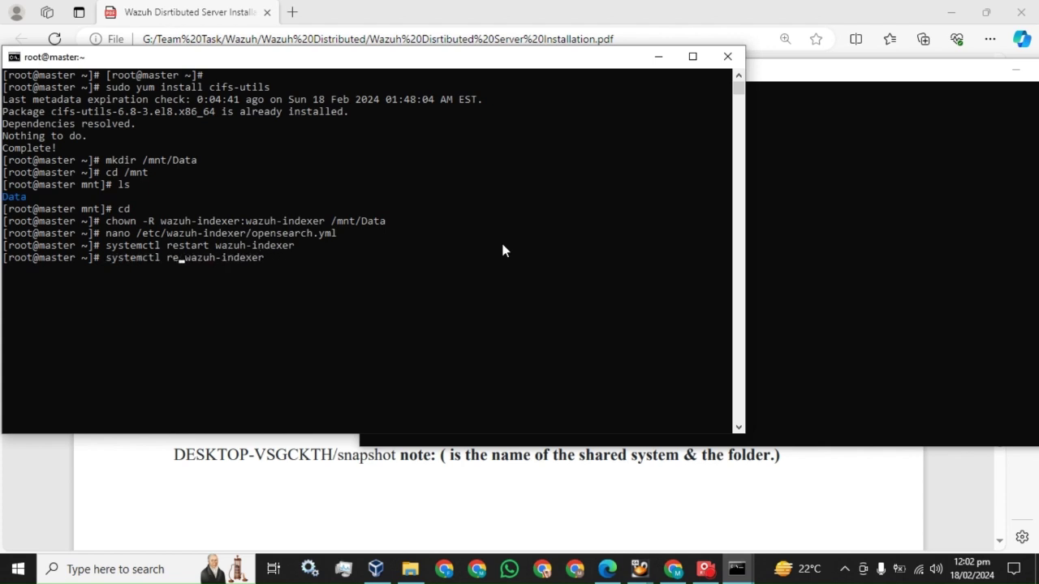
type("status")
key("Return")
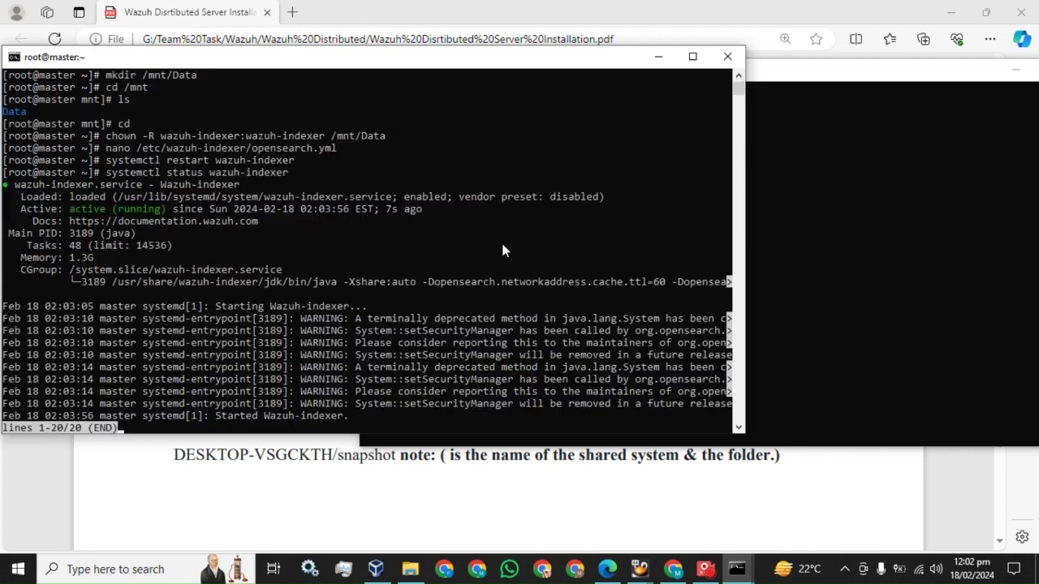
key("q")
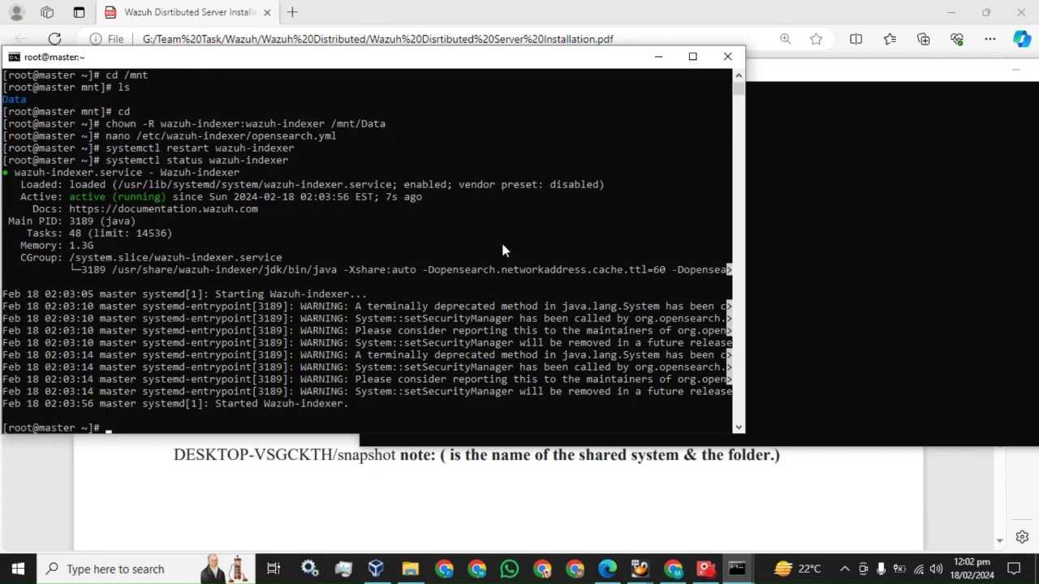
Step: Run systemctl restart wazuh-indexer on the worker server
left_click(798, 76)
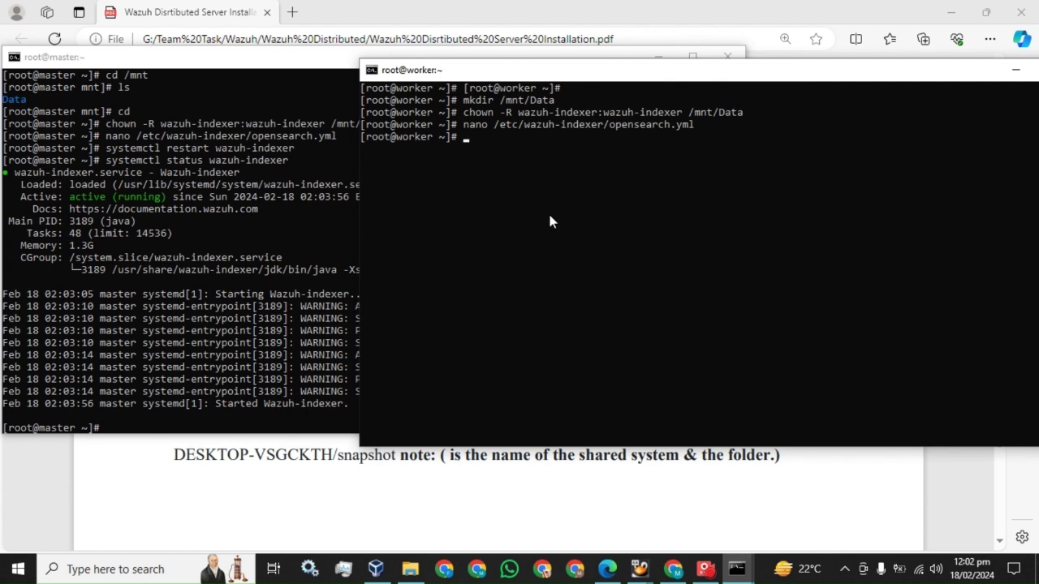
right_click(549, 217)
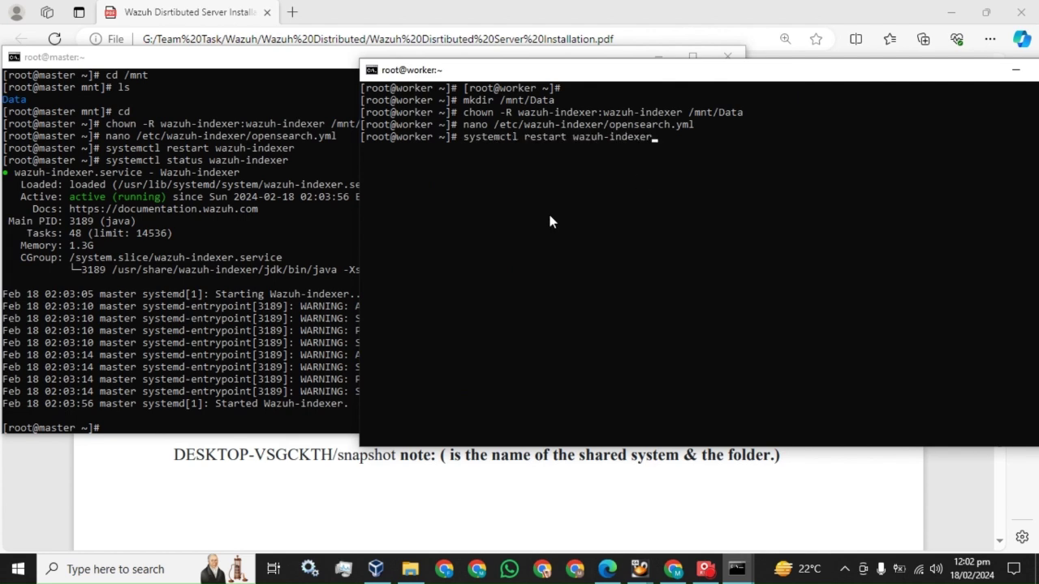
key("Return")
left_click(704, 569)
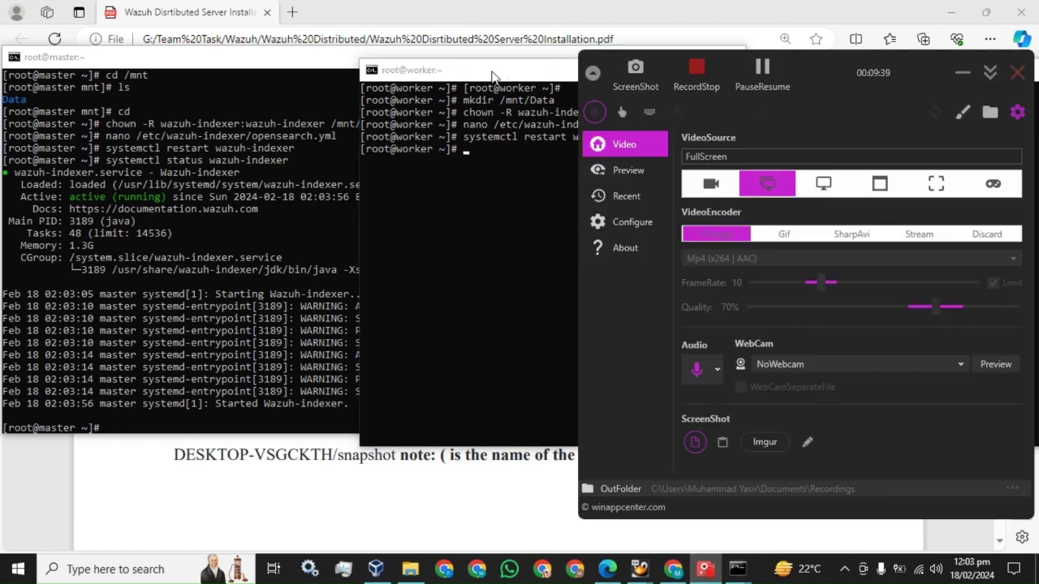
Step: Check that wazuh-indexer is active on the worker with systemctl status wazuh-indexer
left_click(606, 226)
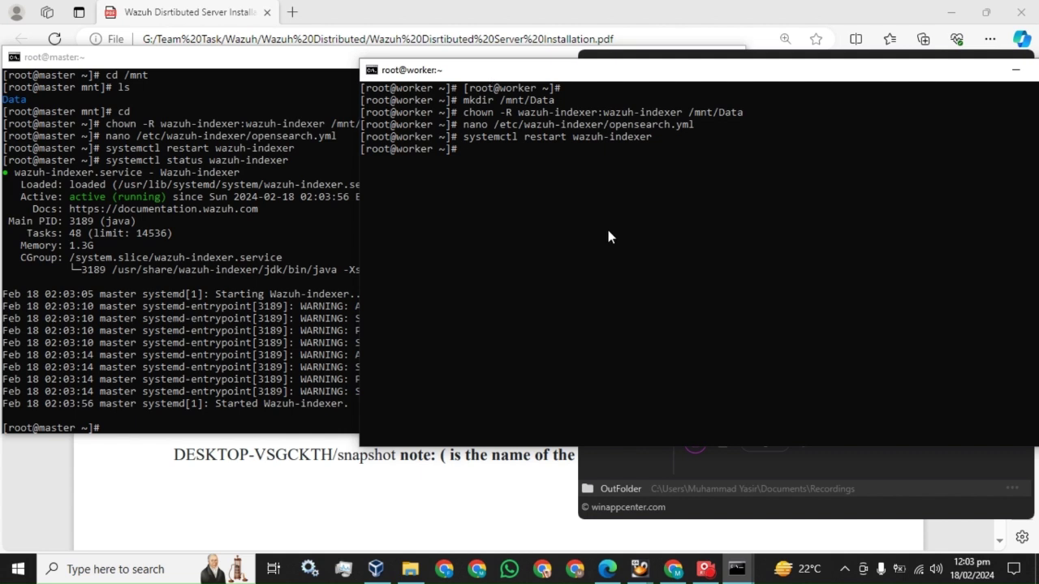
key("Up")
key("Left")
key("Left")
key("Left")
key("Left")
key("Left")
key("Left")
key("Left")
key("Left")
key("Left")
key("Left")
key("Left")
key("Left")
key("Left")
key("Left")
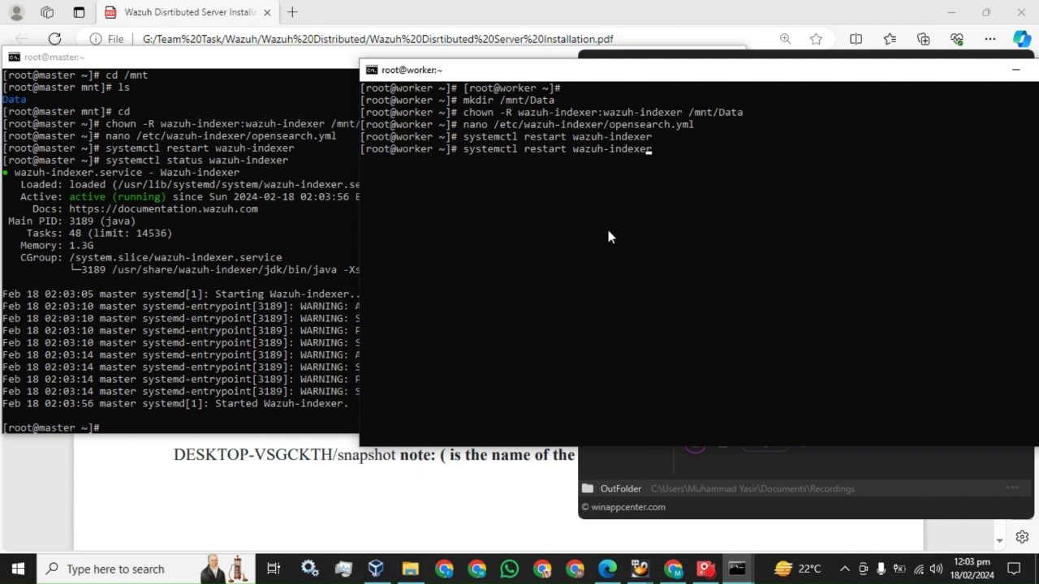
key("BackSpace")
key("BackSpace")
key("BackSpace")
key("BackSpace")
key("BackSpace")
key("BackSpace")
key("BackSpace")
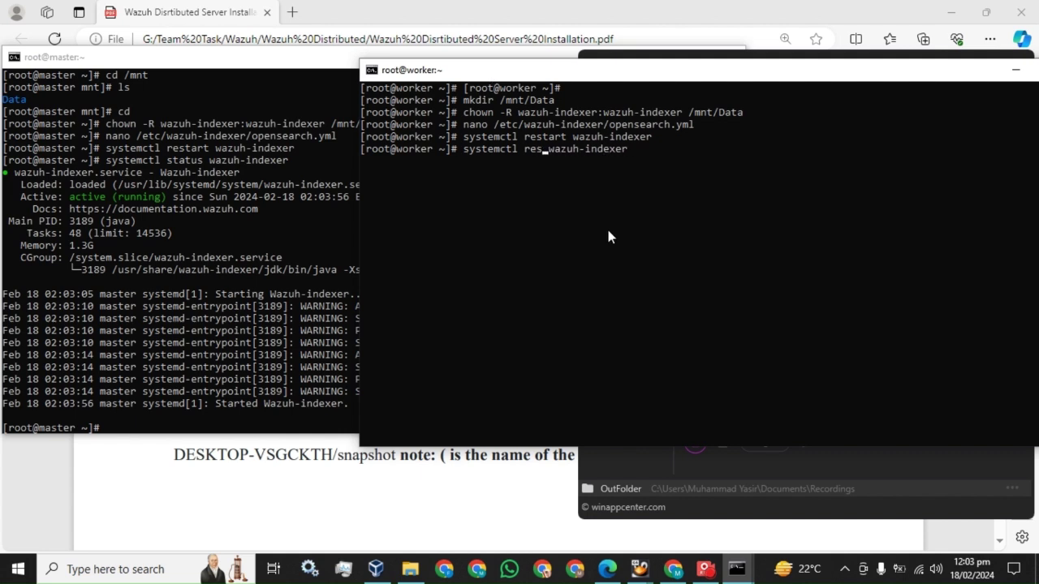
type("st")
type("atus")
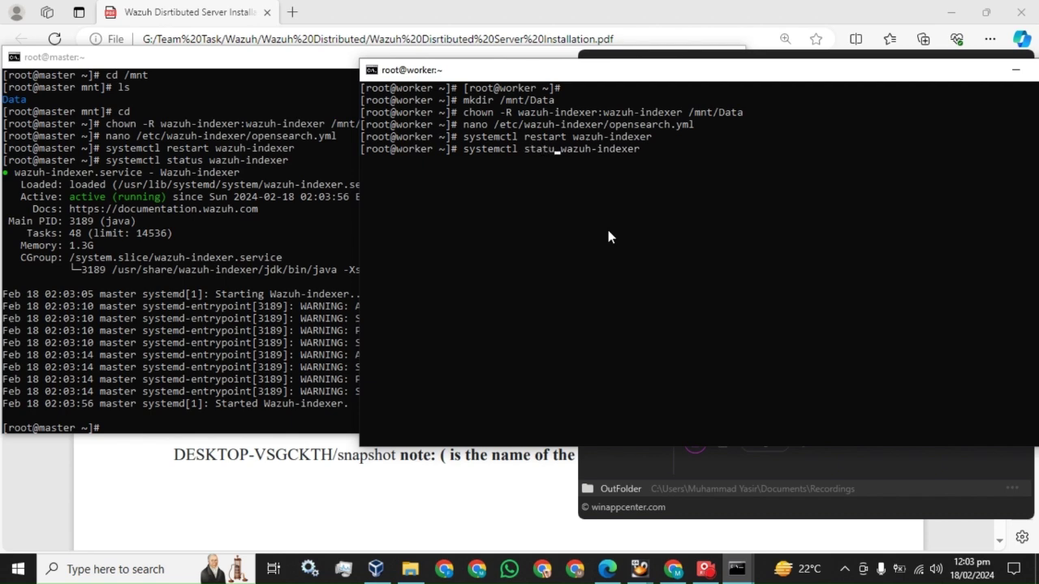
key("Return")
key("q")
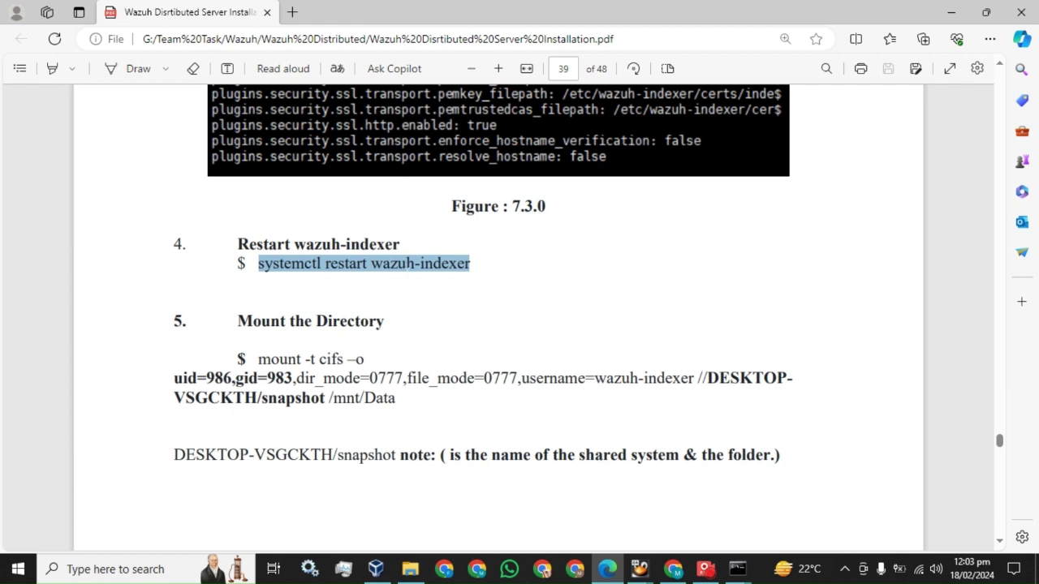
Step: Find and select the /mnt/Data repository path in the installation guide
scroll(498, 309, "down", 2)
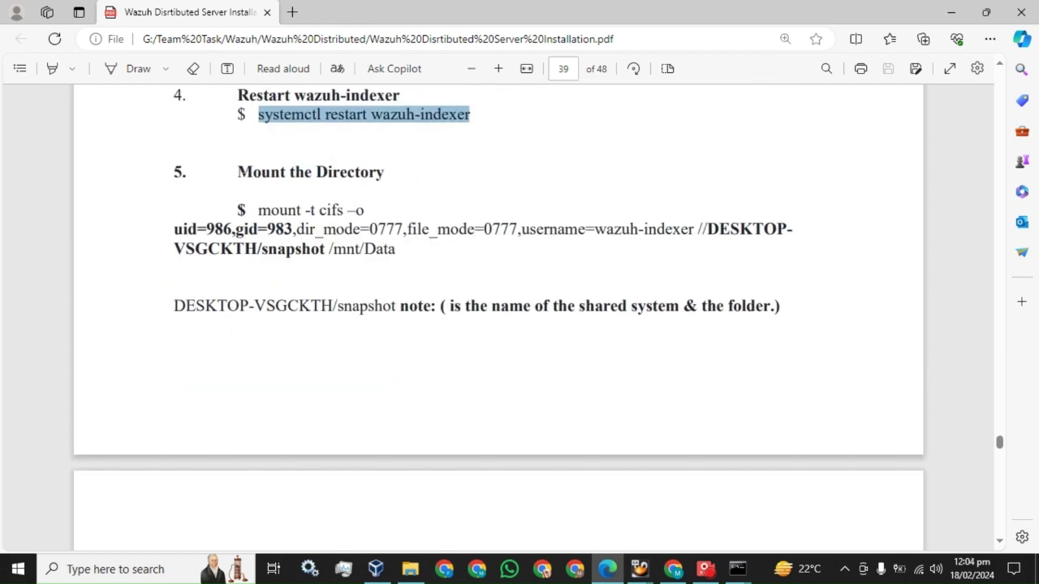
scroll(376, 211, "up", 7)
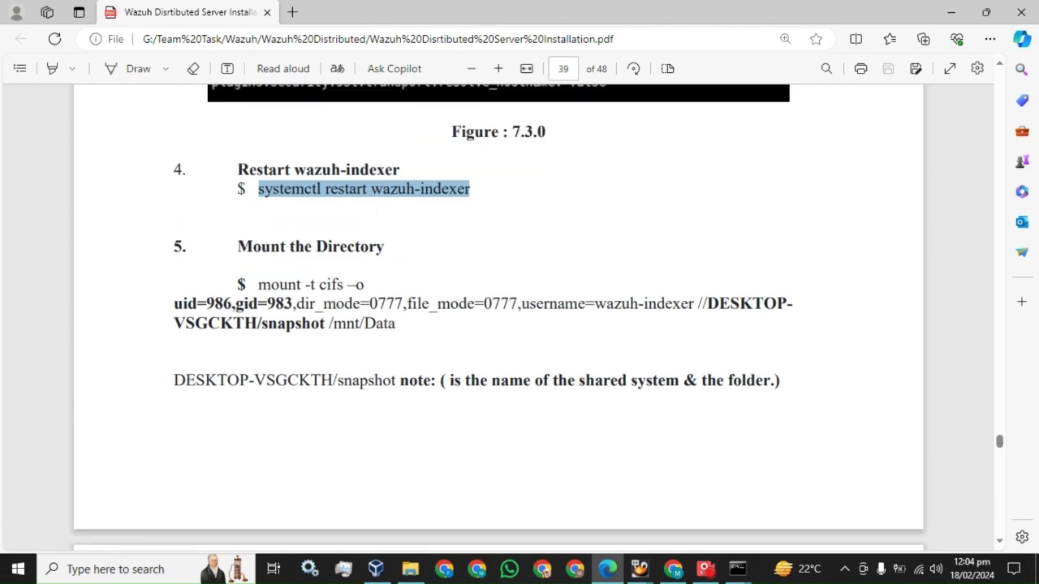
scroll(375, 212, "up", 1)
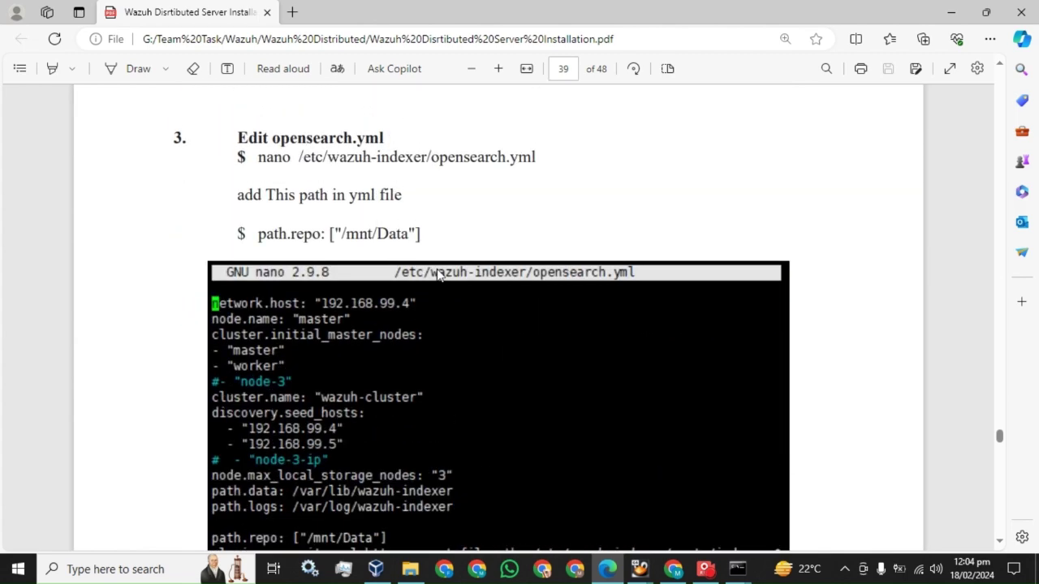
left_click_drag(420, 234, 328, 235)
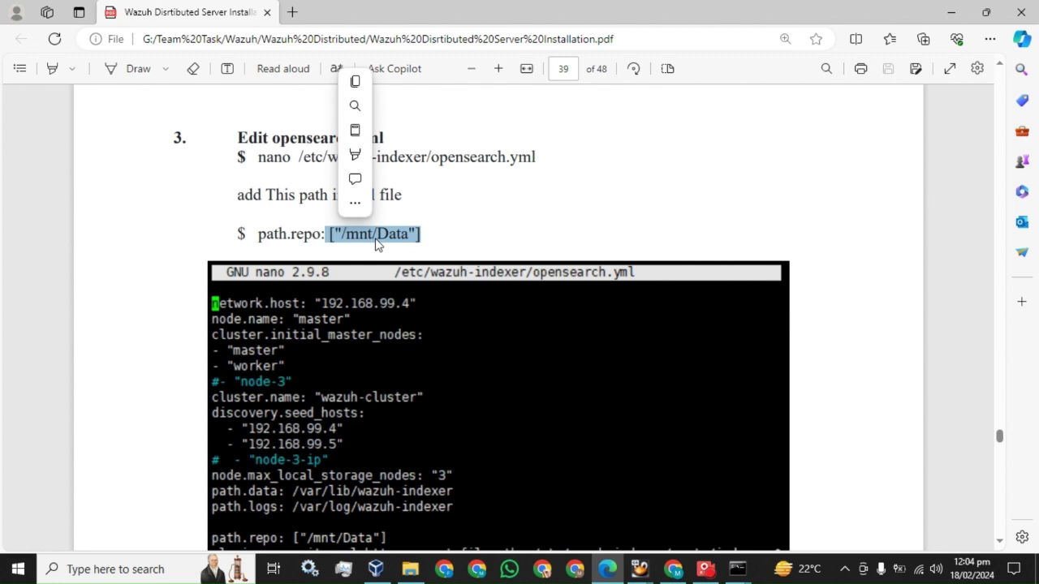
Step: Select the full mount -t cifs … /mnt/Data command in step 5, Mount the Directory
scroll(390, 232, "down", 5)
scroll(405, 218, "down", 1)
scroll(405, 218, "down", 1)
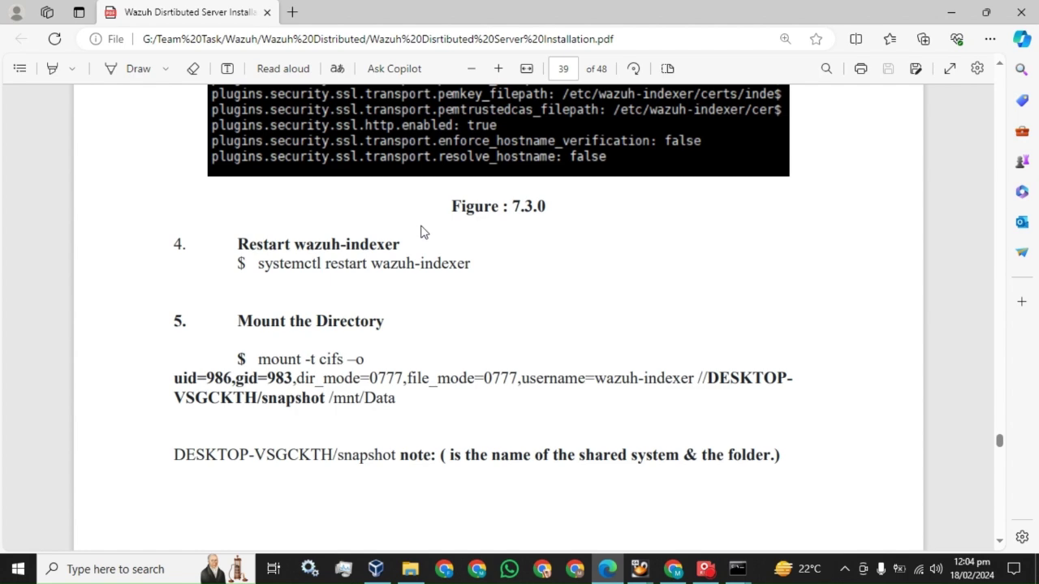
scroll(420, 233, "up", 7)
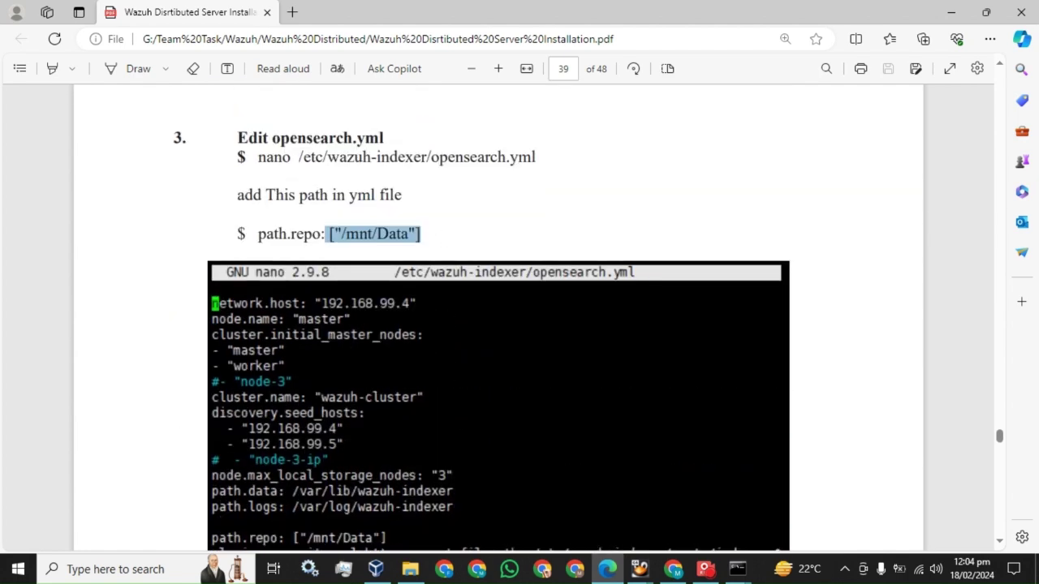
left_click(347, 236)
left_click_drag(330, 234, 420, 236)
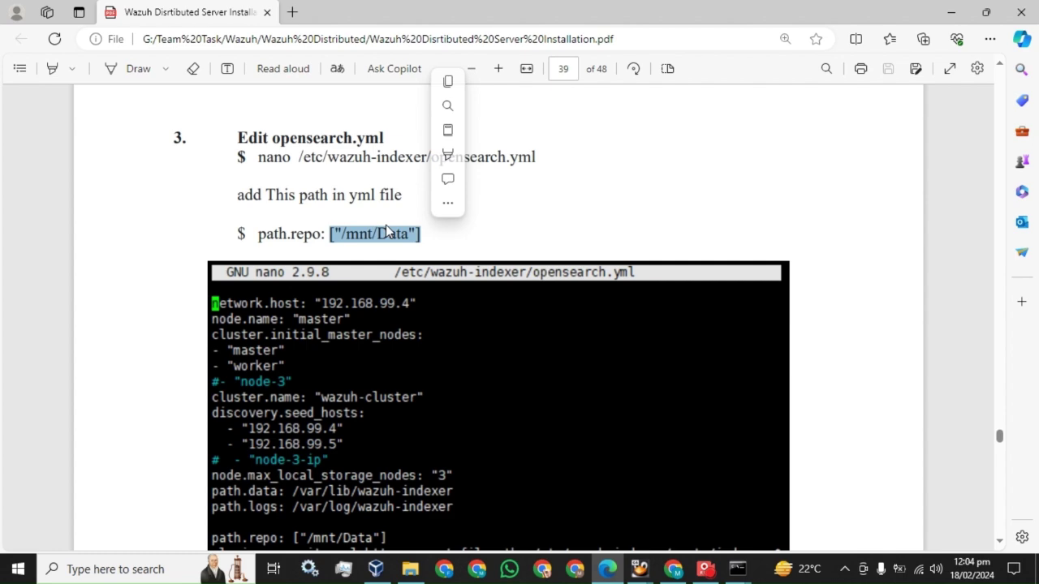
scroll(433, 246, "down", 8)
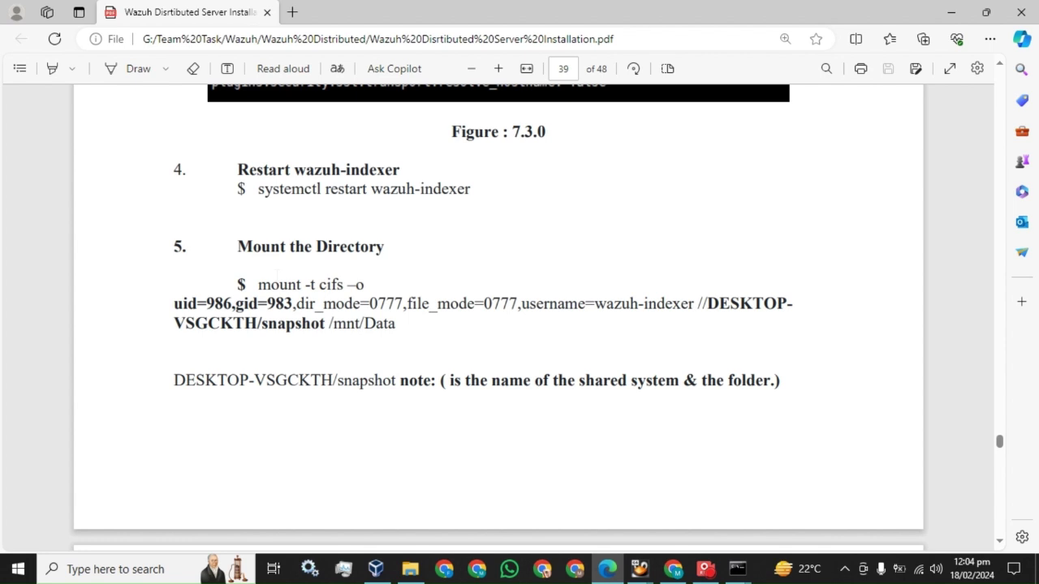
left_click_drag(258, 284, 397, 324)
Step: Paste the copied mount command into a new maximized Notepad document
left_click(207, 570)
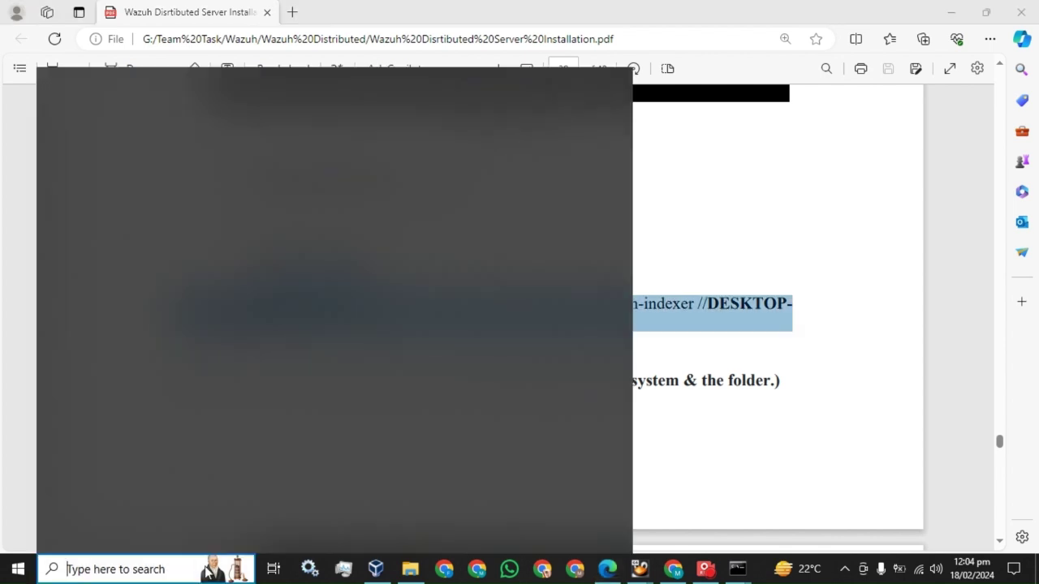
type("not")
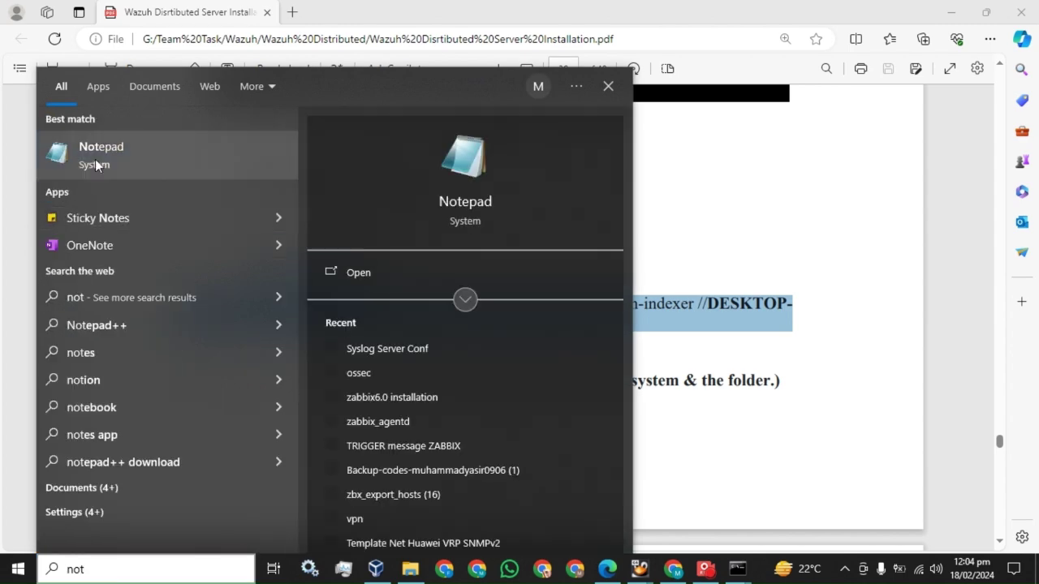
key("Escape")
type("mount -t cifs -o uid=986,gid=983,dir_mode=0777,file_mode=0777,username=wazuh-indexer //DESKTOP VSGCKTH/snapshot /mnt/Data")
left_click(929, 319)
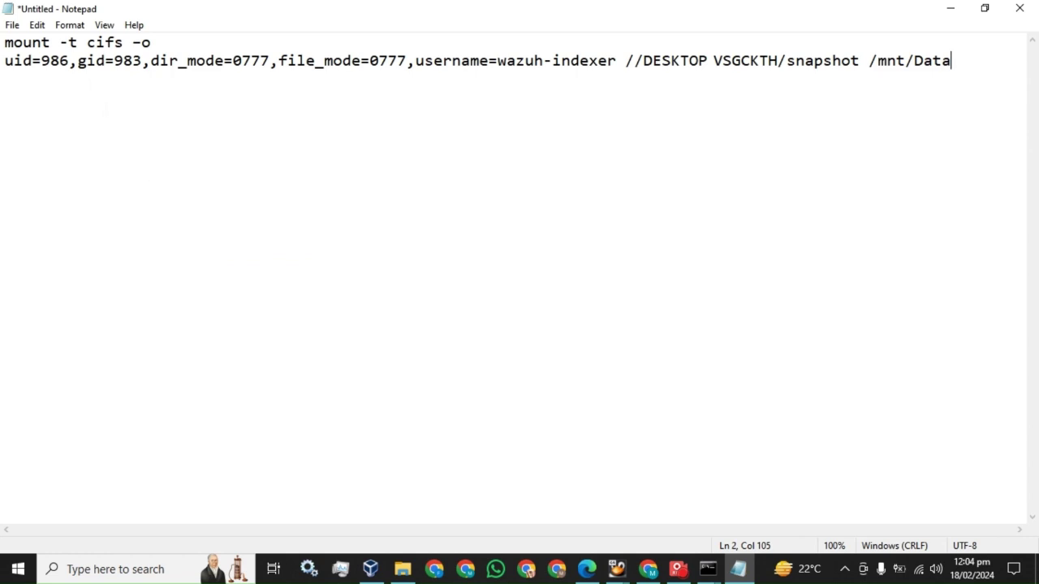
Step: Select the uid 986 and gid 983 values in the mount options
left_click(70, 61)
key("shift+Left")
key("shift+Left")
key("shift+Left")
left_click_drag(142, 60, 115, 60)
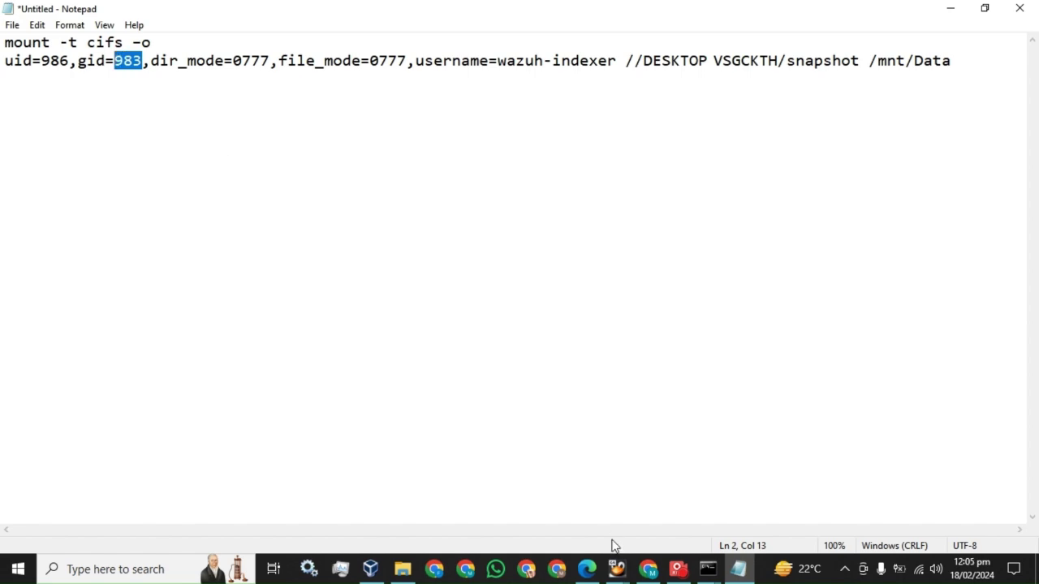
Step: Copy the cat /etc/passwd command from the guide's uid/gid note
left_click(586, 569)
scroll(418, 288, "down", 5)
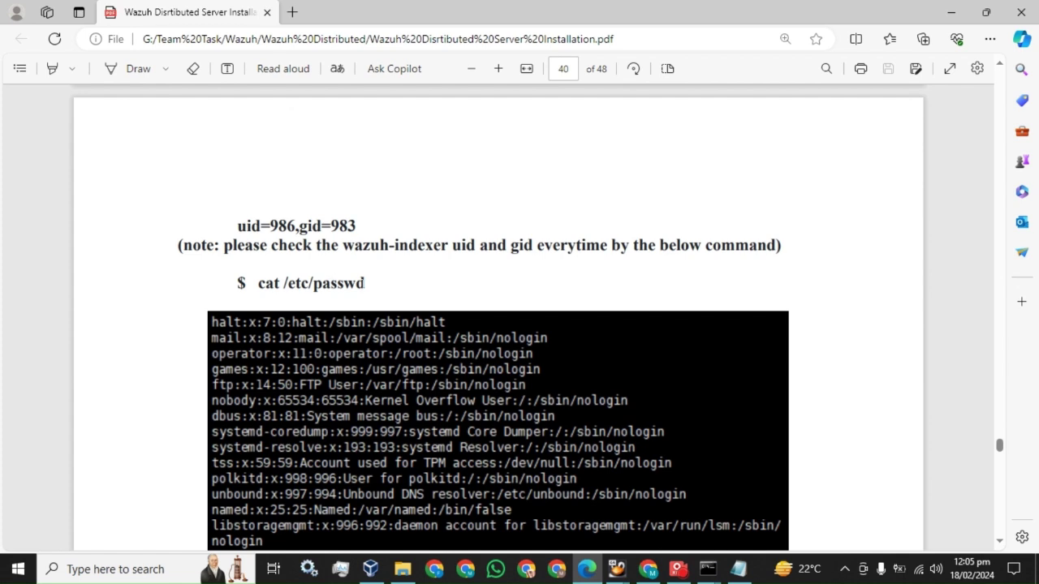
mouse_move(366, 284)
left_mouse_down()
mouse_move(257, 285)
mouse_move(365, 284)
left_mouse_up()
key("ctrl+c")
left_click(258, 287)
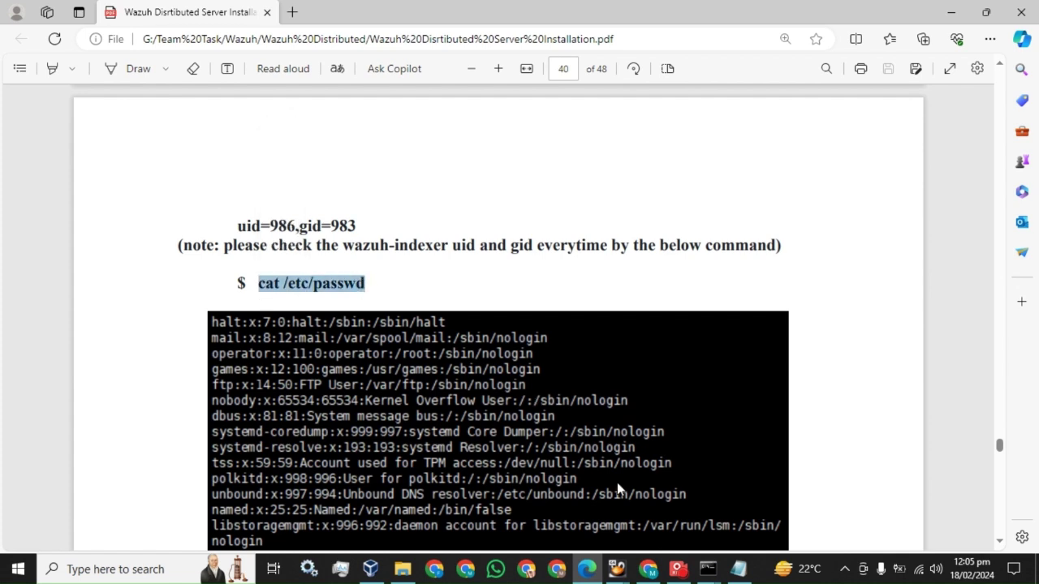
Step: Run cat /etc/passwd on master, showing wazuh-indexer as 986:983
mouse_move(698, 572)
left_click(573, 490)
right_click(312, 271)
key("Return")
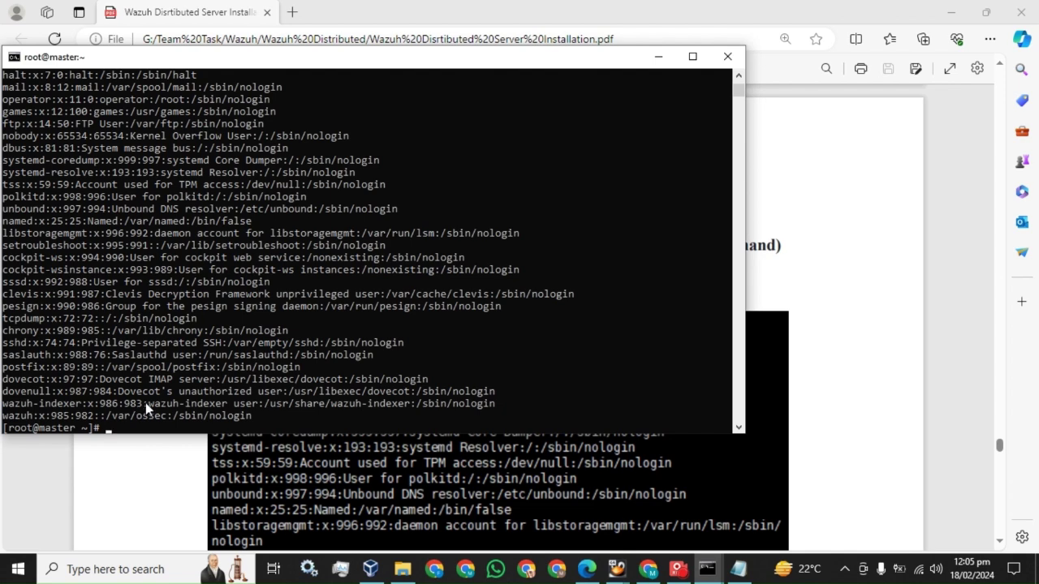
Step: Compare the worker's wazuh-indexer ids with the note, then bring up the Testing (J:) drive
left_click(738, 570)
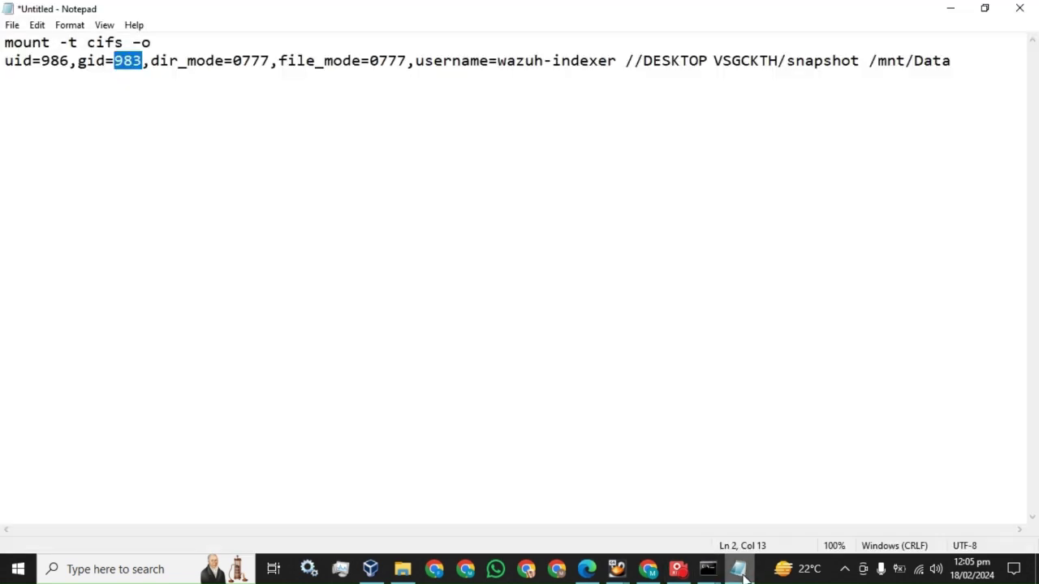
left_click(740, 572)
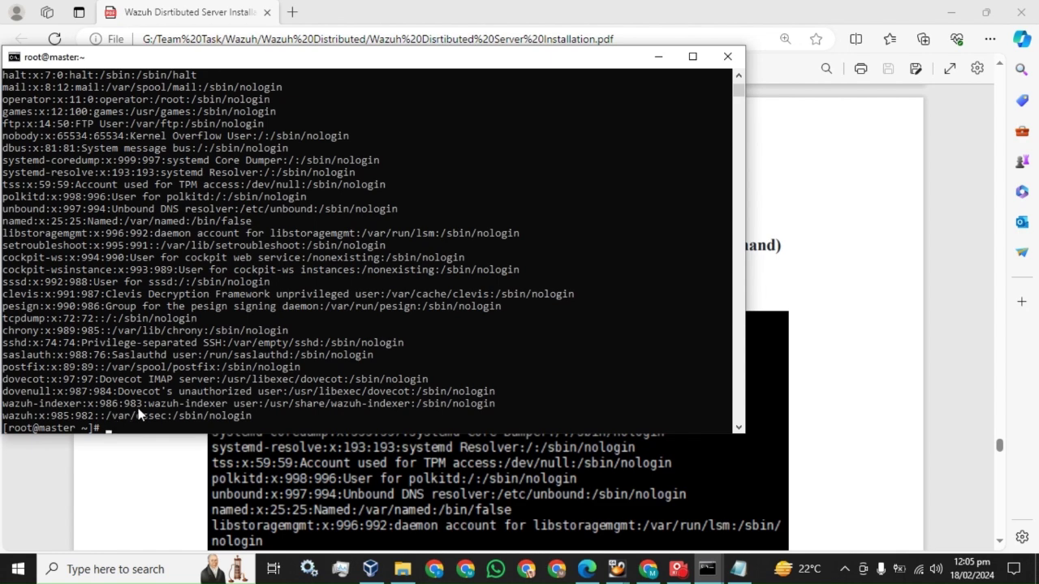
left_click(707, 569)
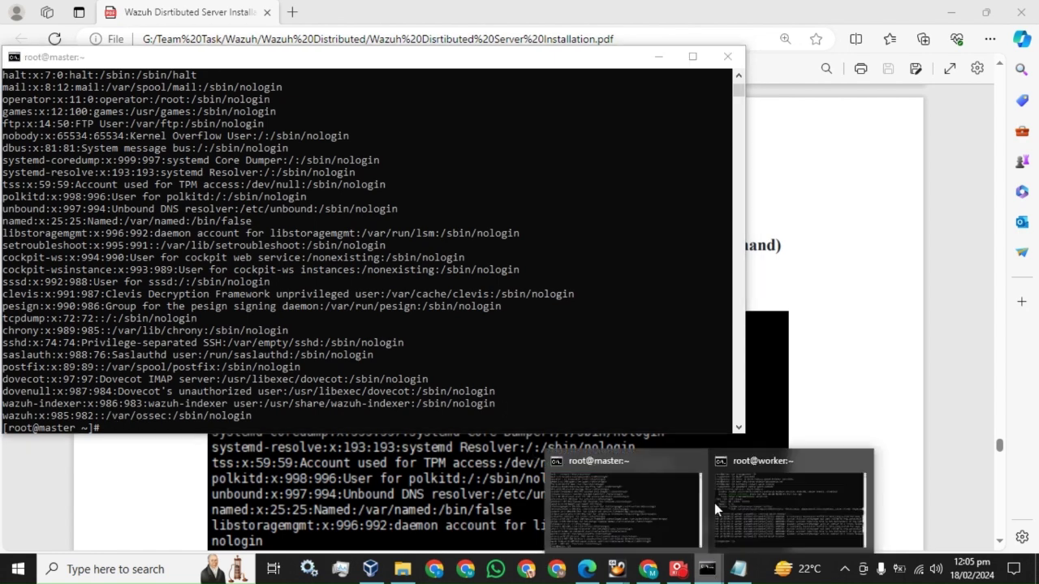
left_click(735, 490)
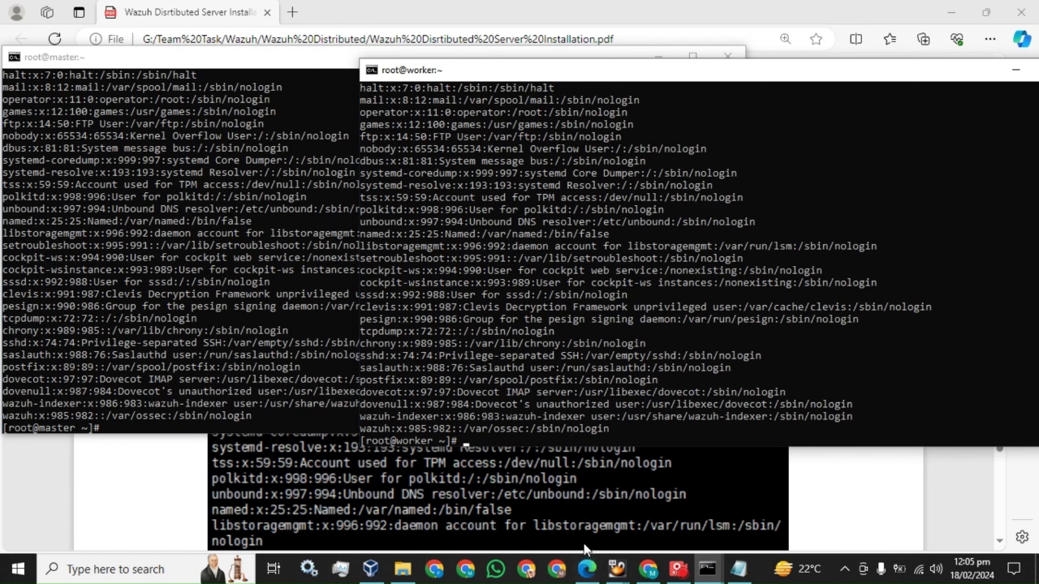
left_click(403, 569)
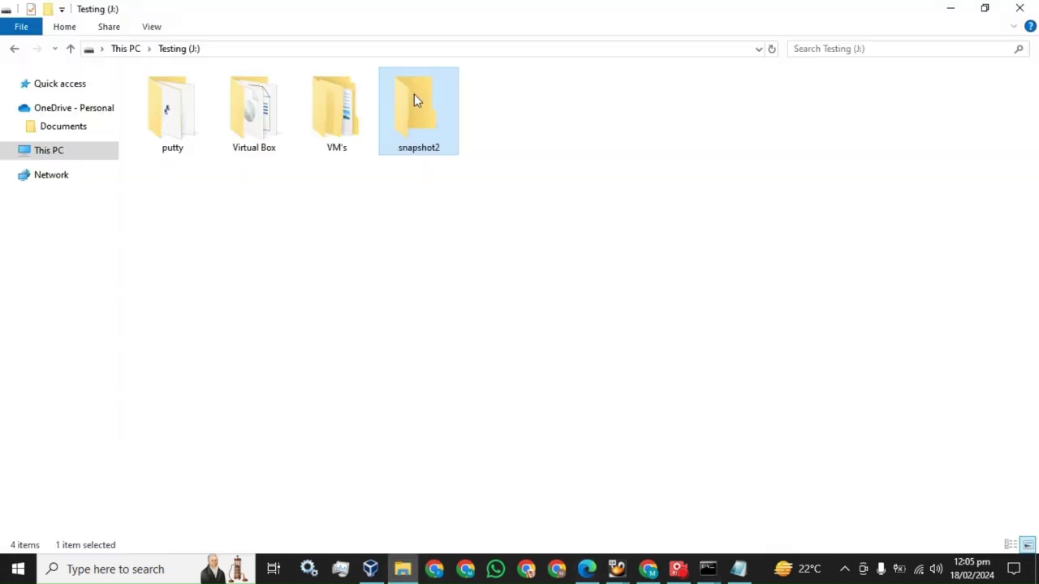
Step: Copy the snapshot2 folder's network path from its Sharing properties
right_click(414, 99)
left_click(457, 482)
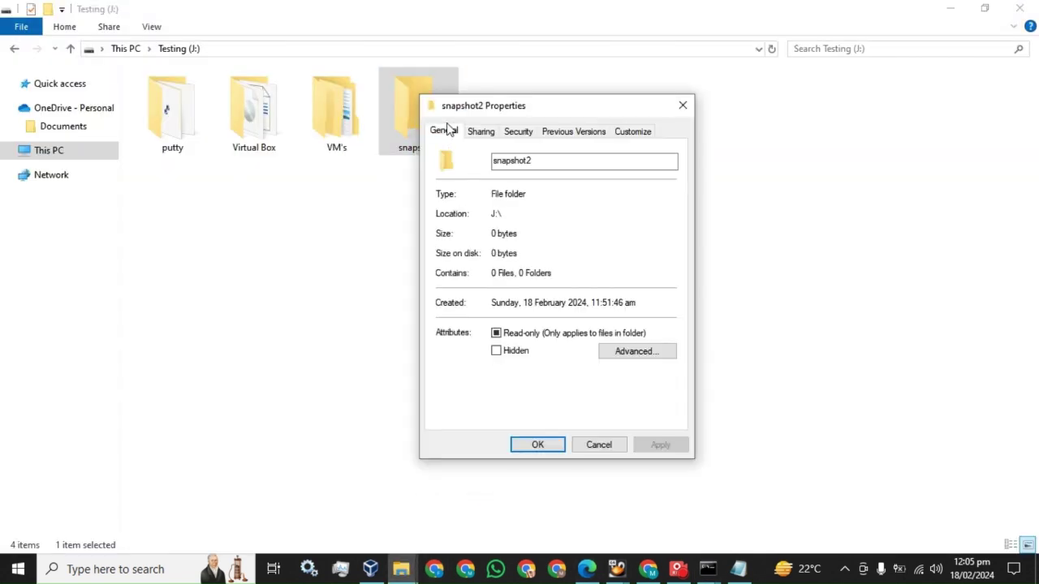
left_click(482, 135)
left_click_drag(443, 213, 573, 214)
key("ctrl+c")
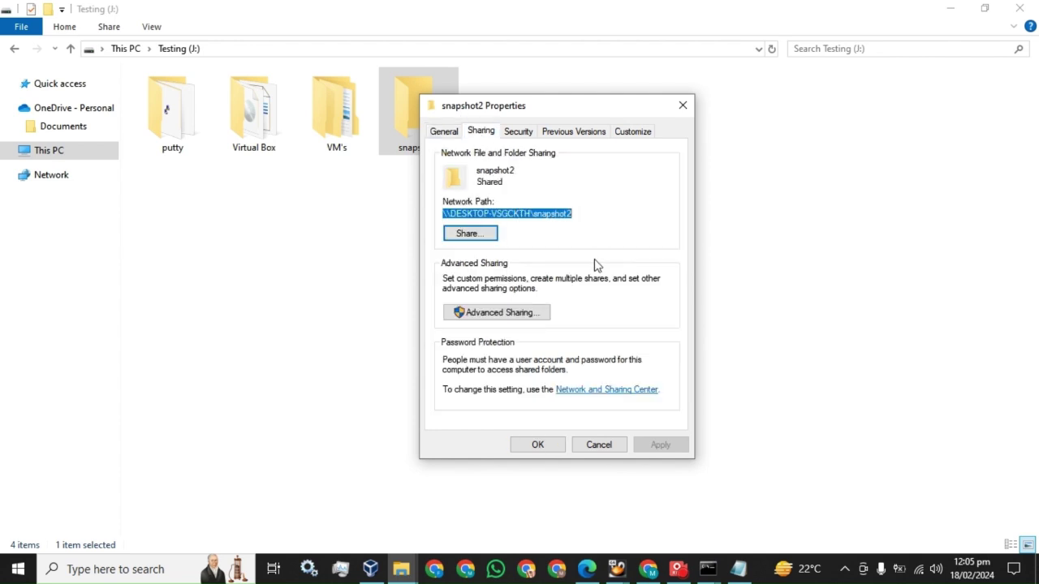
left_click(738, 568)
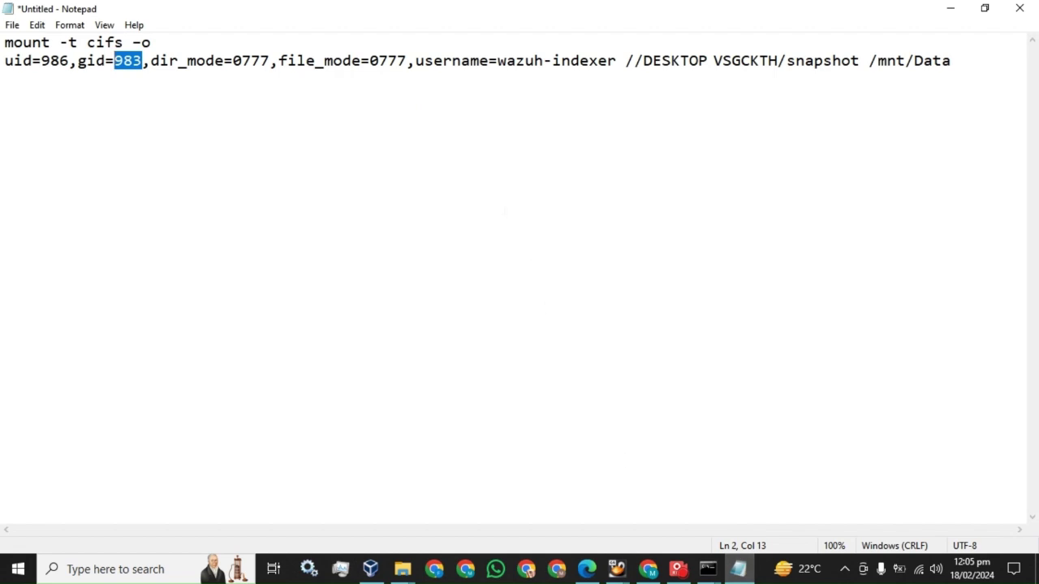
Step: Change the Notepad mount command's share to snapshot2 and join it onto one line
key("End")
key("Return")
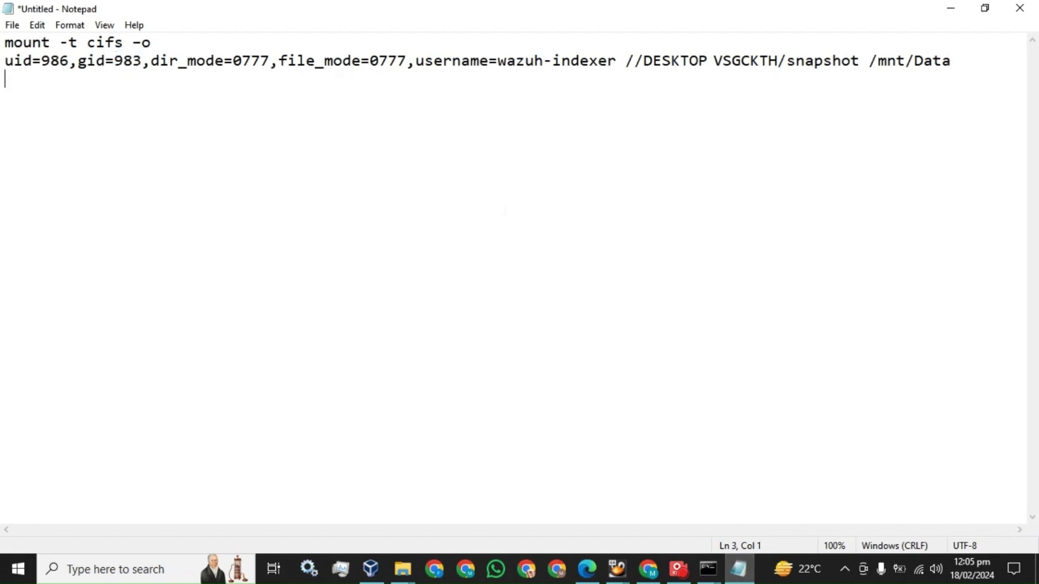
key("ctrl+v")
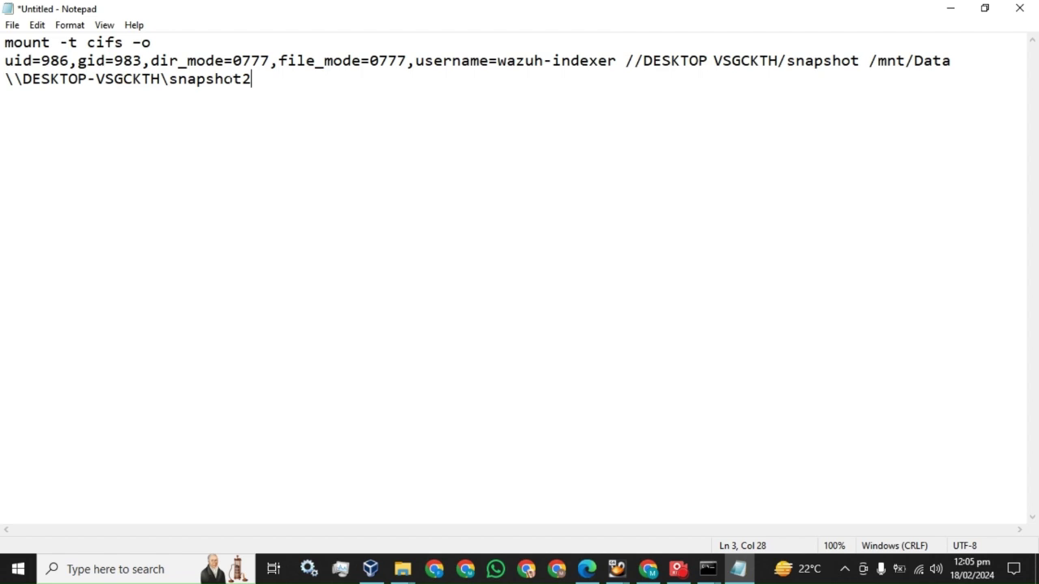
left_click(859, 60)
type("2")
left_click_drag(252, 79, 5, 79)
key("BackSpace")
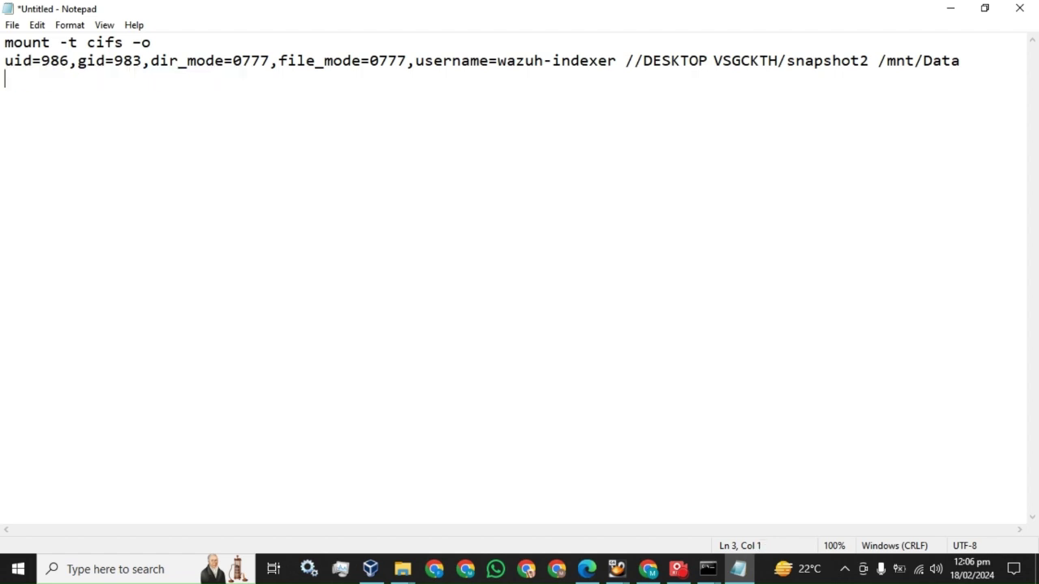
left_click(5, 60)
key("BackSpace")
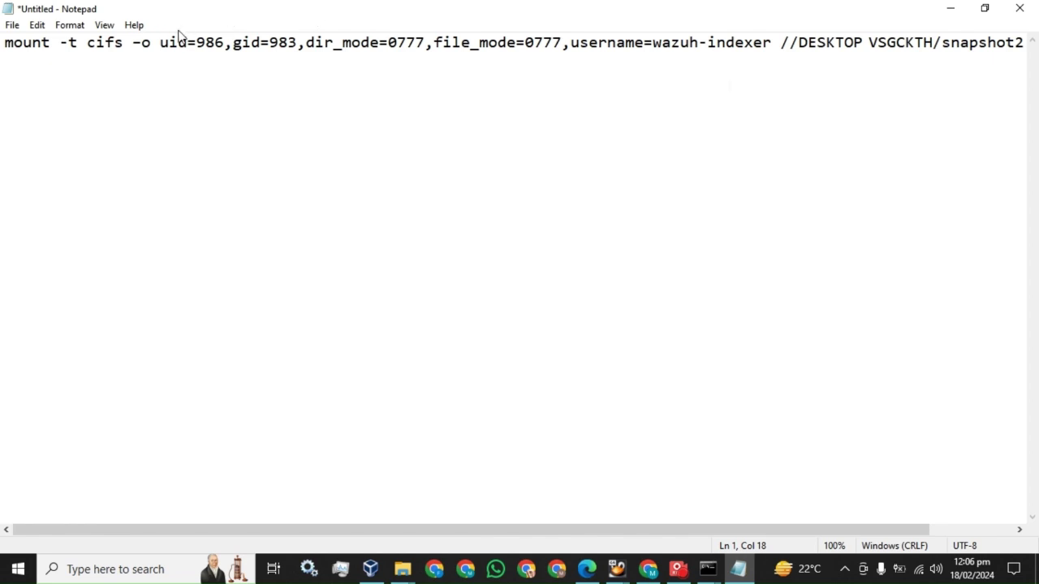
key("ctrl+a")
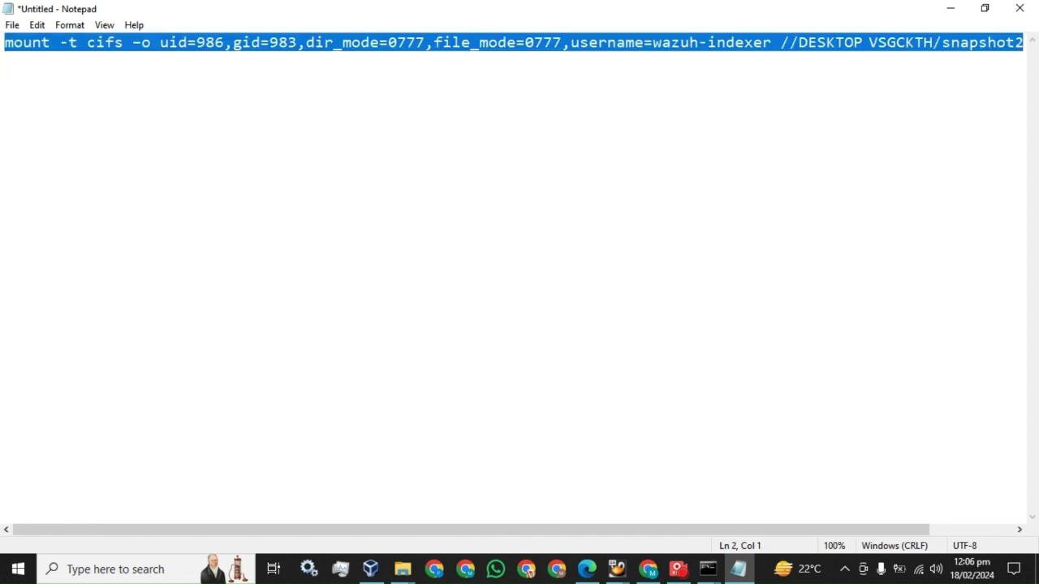
Step: Paste and run the mount command in the maximized master terminal; it fails with bad usage
left_click(708, 569)
left_click(637, 521)
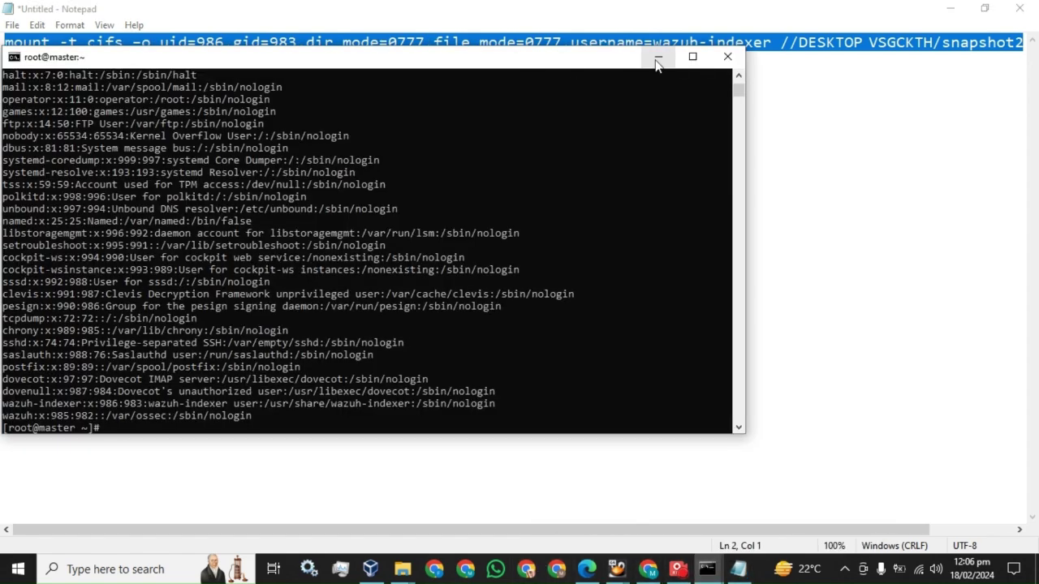
left_click(690, 54)
right_click(390, 274)
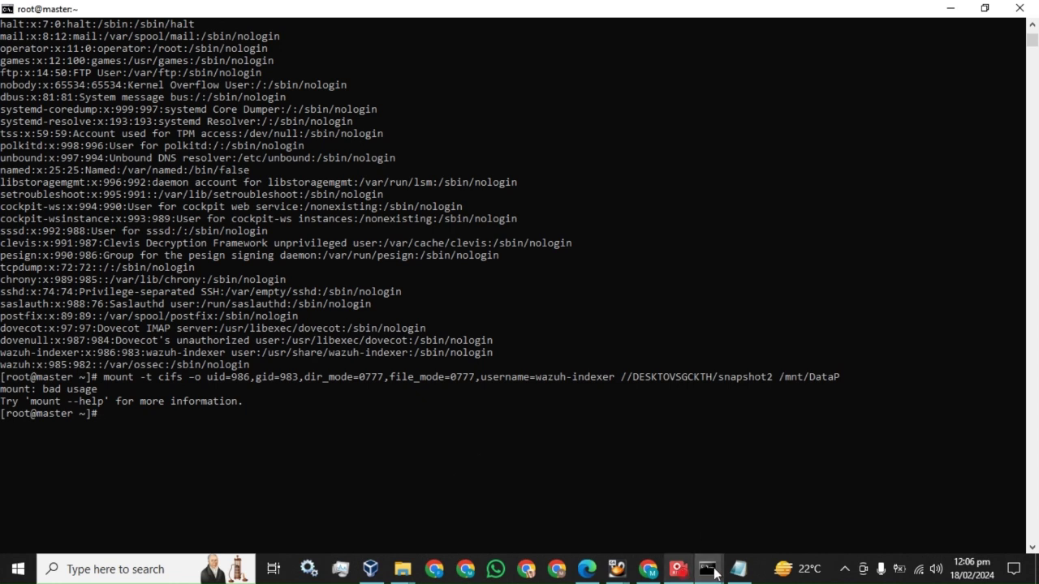
Step: Re-select and copy the full mount command line in Notepad
left_click(738, 569)
left_click_drag(700, 529, 977, 536)
scroll(513, 284, "left", 3)
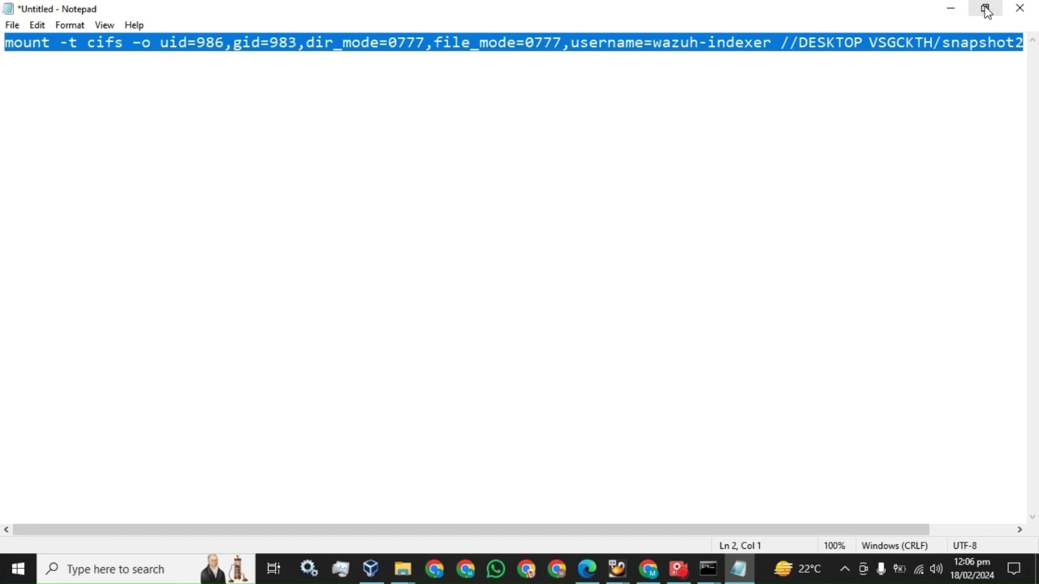
key("Right")
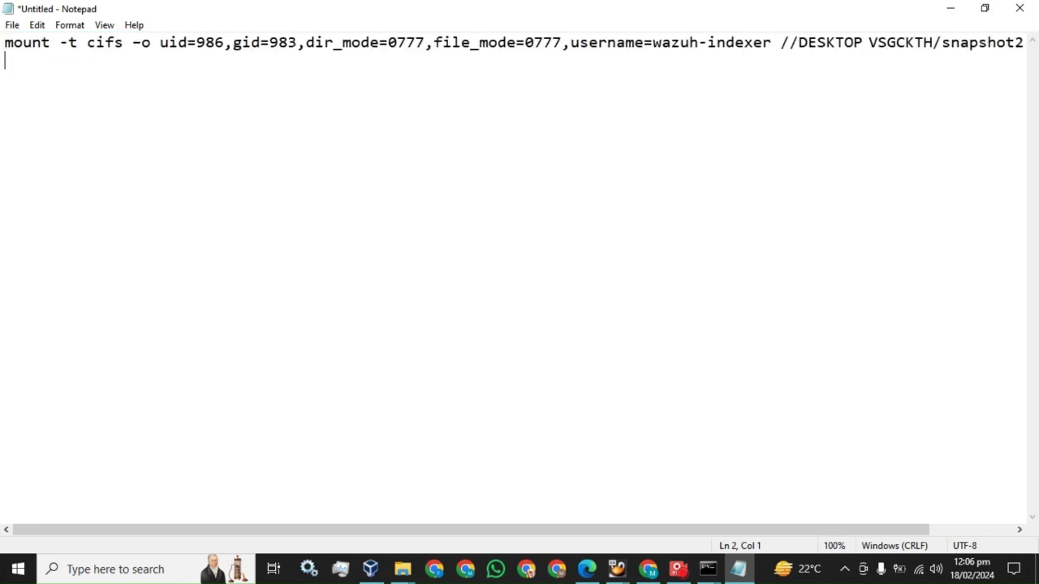
key("Up")
key("shift+Down")
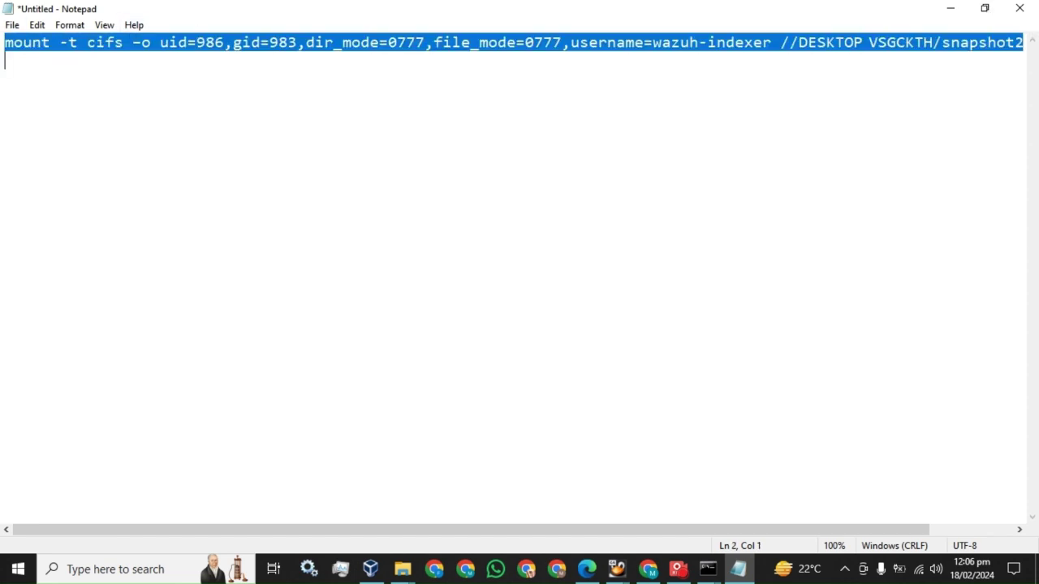
key("shift+Left")
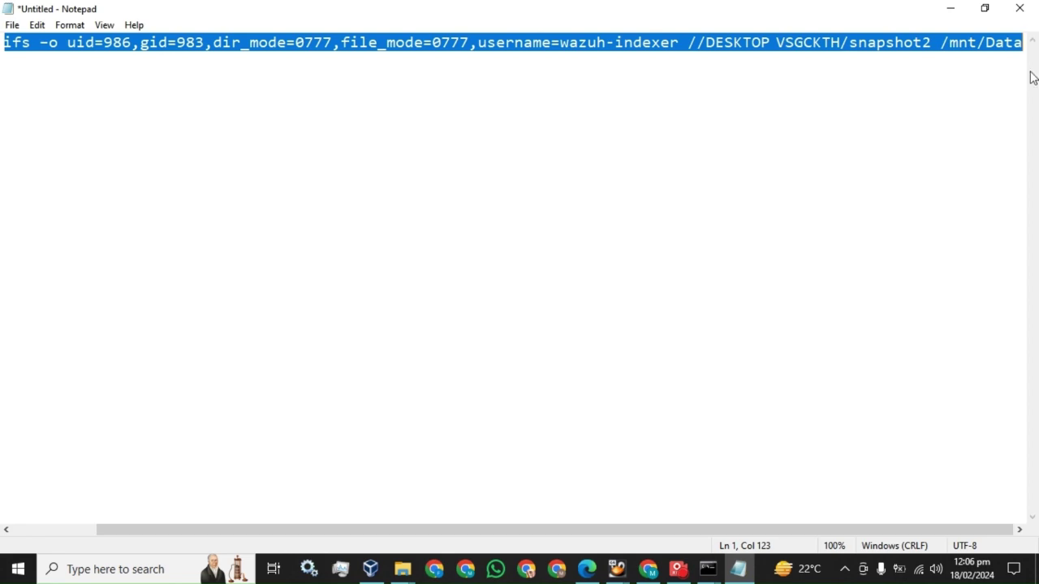
Step: Rerun the mount command on master without the stray trailing P
left_click(708, 569)
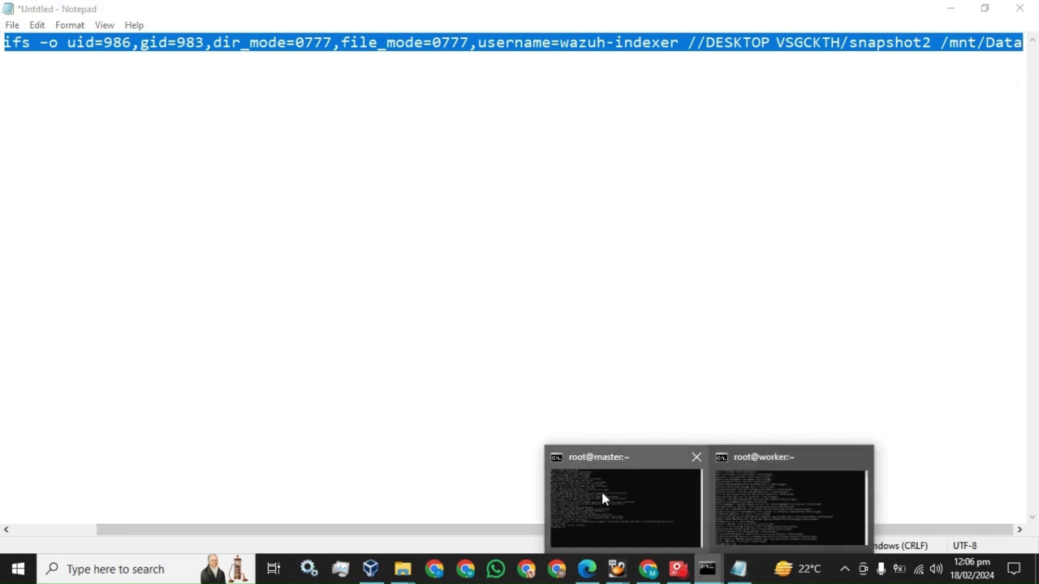
left_click(615, 505)
right_click(319, 296)
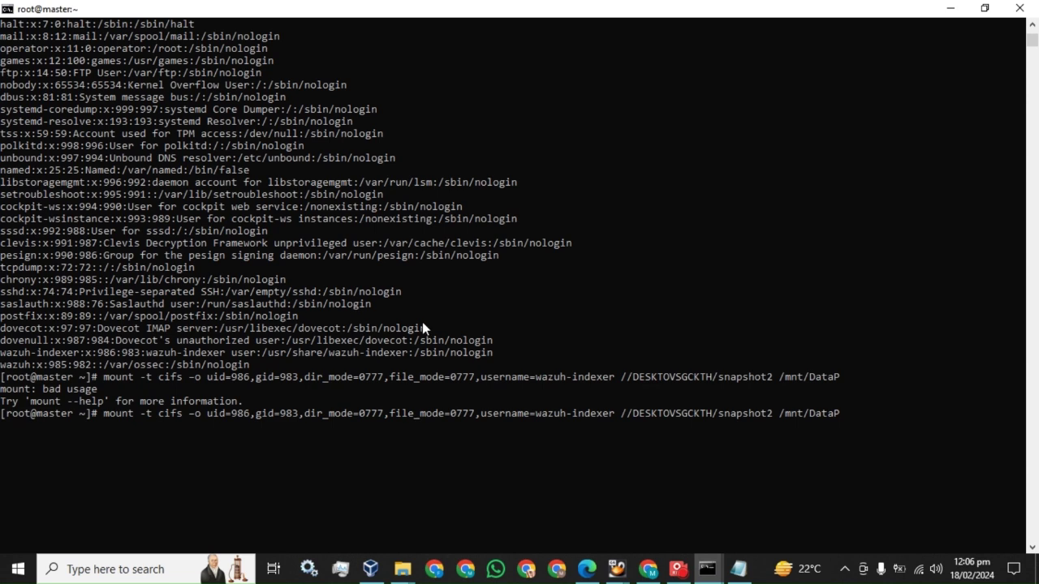
key("BackSpace")
key("BackSpace")
key("Return")
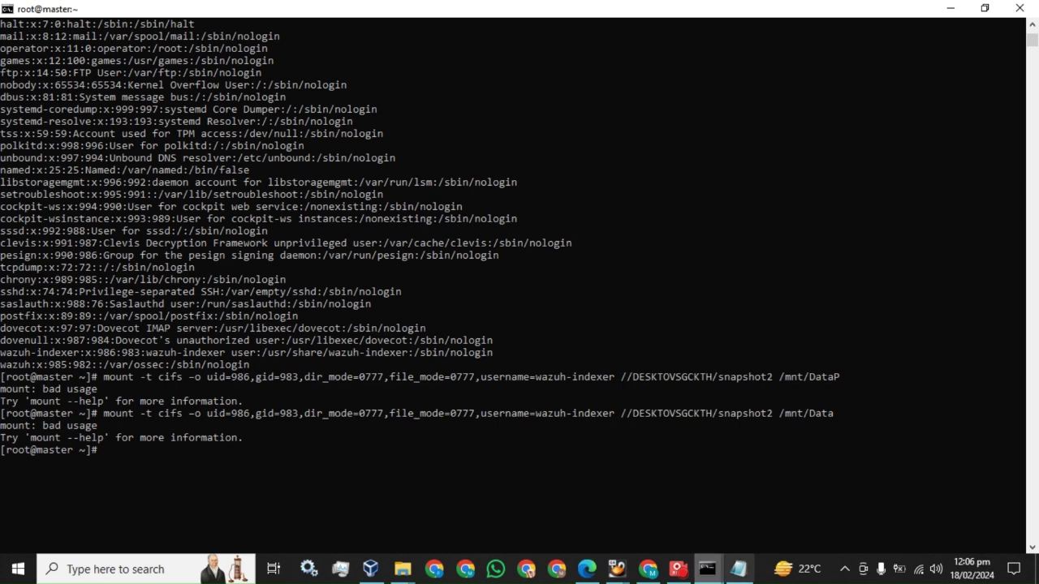
mouse_move(682, 578)
left_click(532, 461)
Step: Mount //192.168.0.104/snapshot2 at /mnt/Data on the master server
left_click(634, 519)
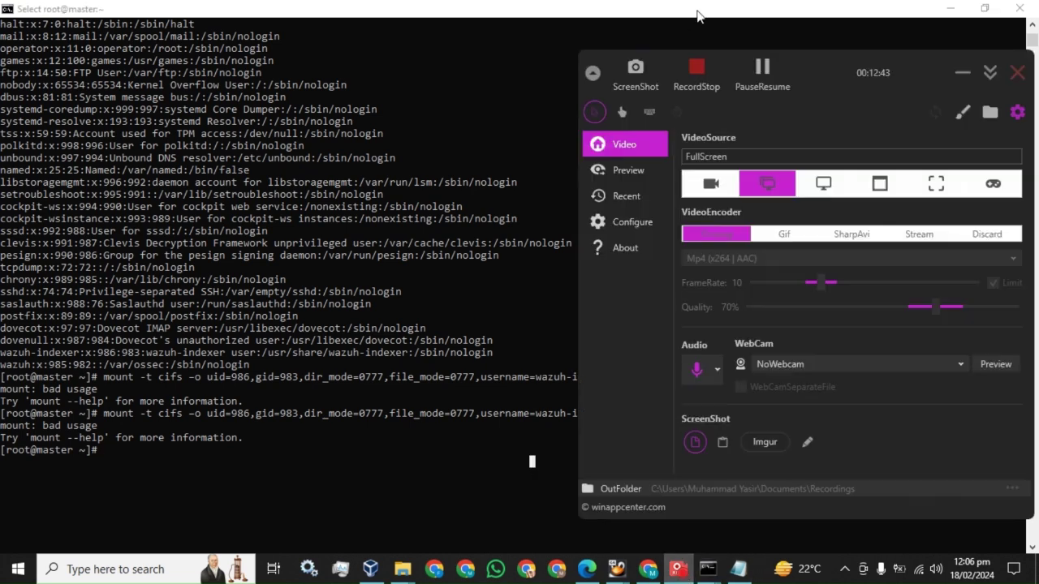
left_click(757, 72)
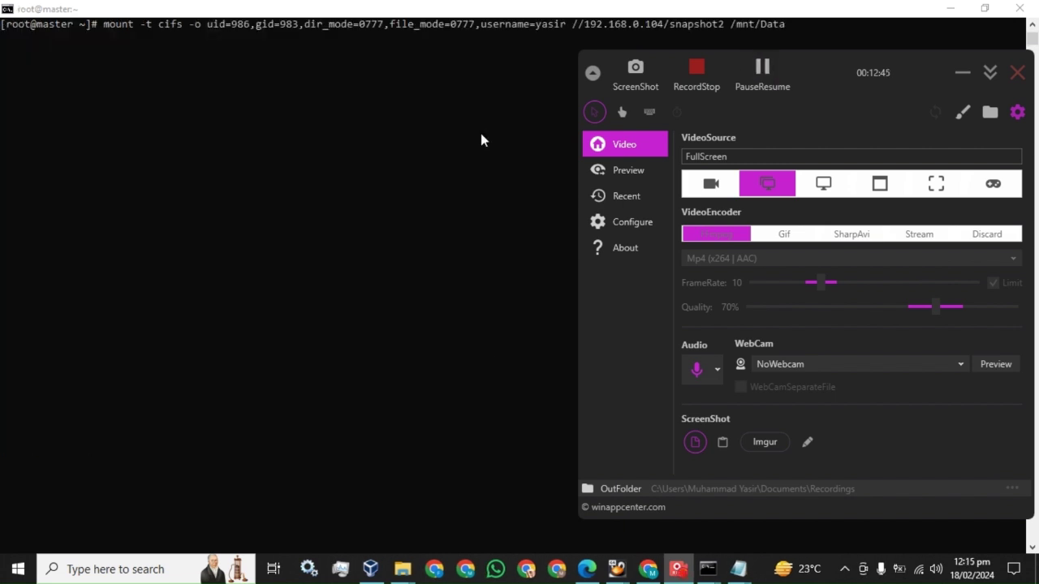
left_click(481, 134)
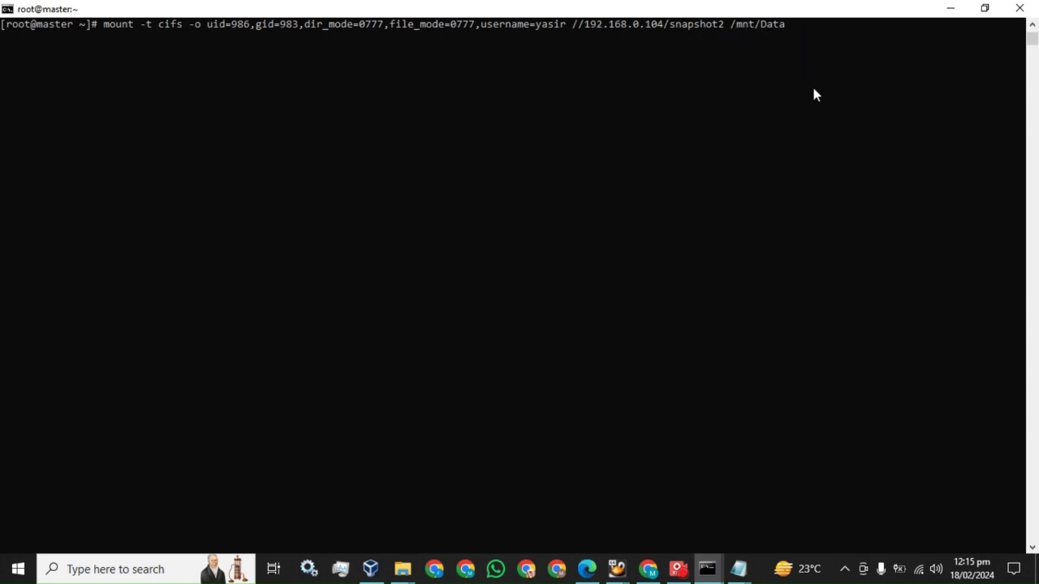
Step: Clear the screen and run df -h, showing the share at 119G and 87% used
key("Up")
key("Return")
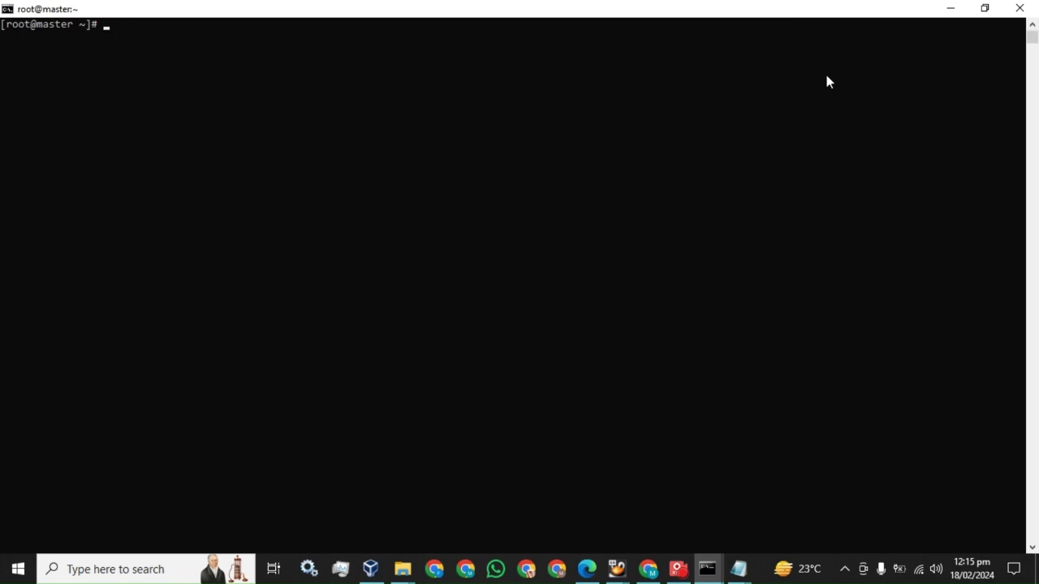
type("df -h")
key("Return")
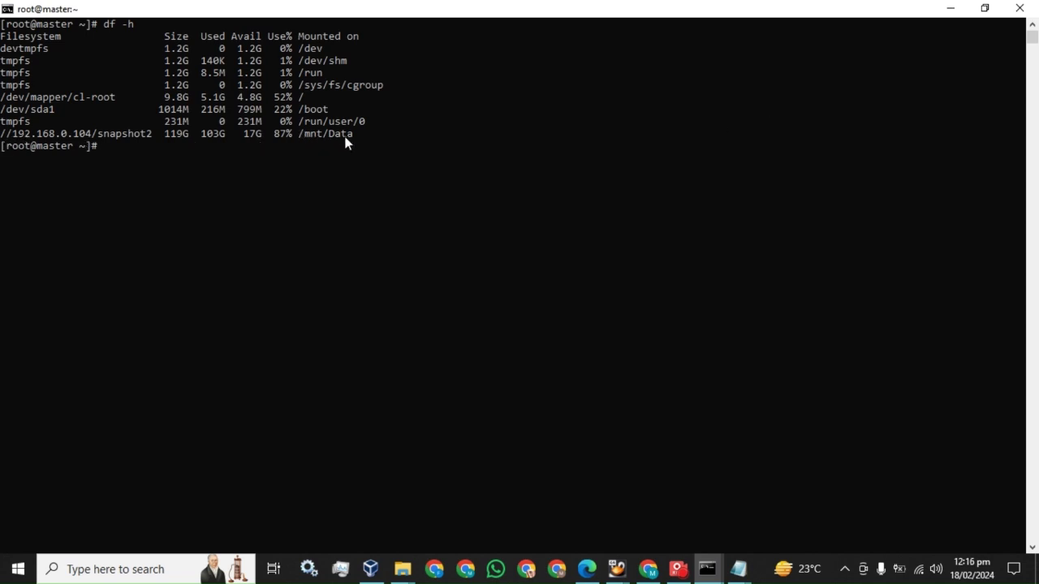
key("Up")
key("Up")
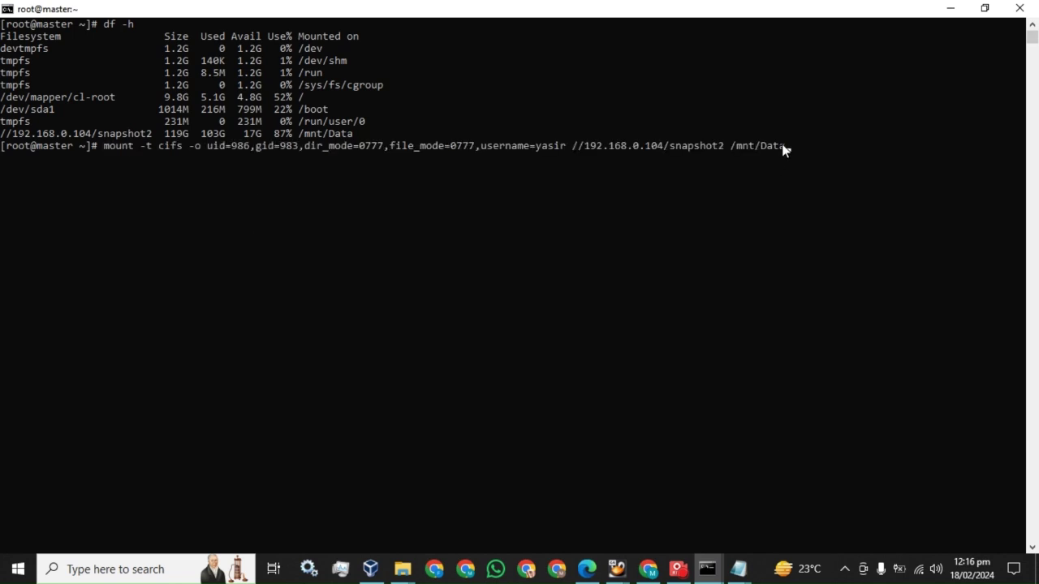
Step: Copy the master's mount command and run it on the worker, entering the share password
left_click_drag(784, 147, 104, 146)
key("ctrl+c")
right_click(120, 144)
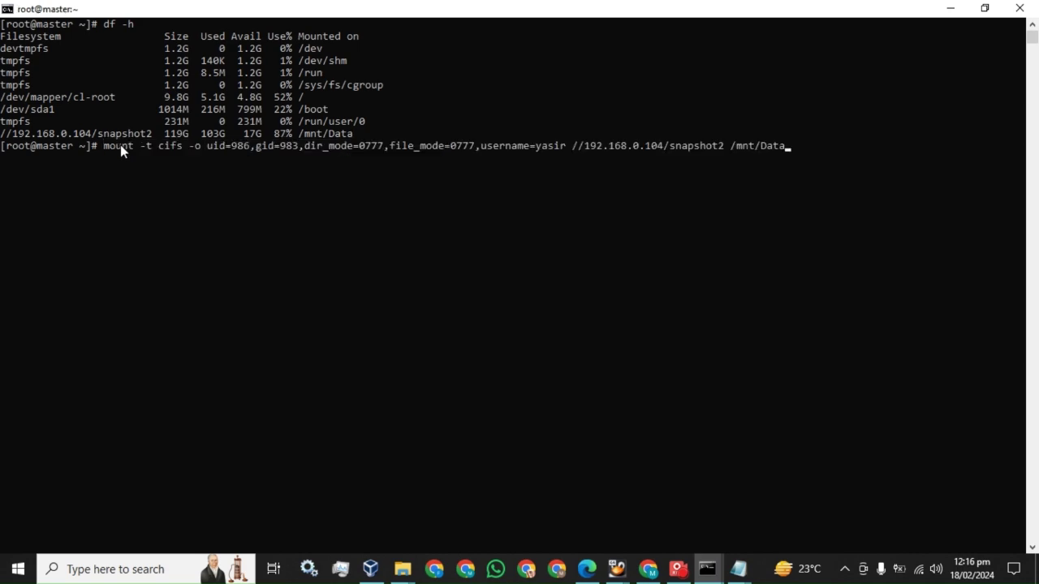
left_click(711, 570)
left_click(693, 505)
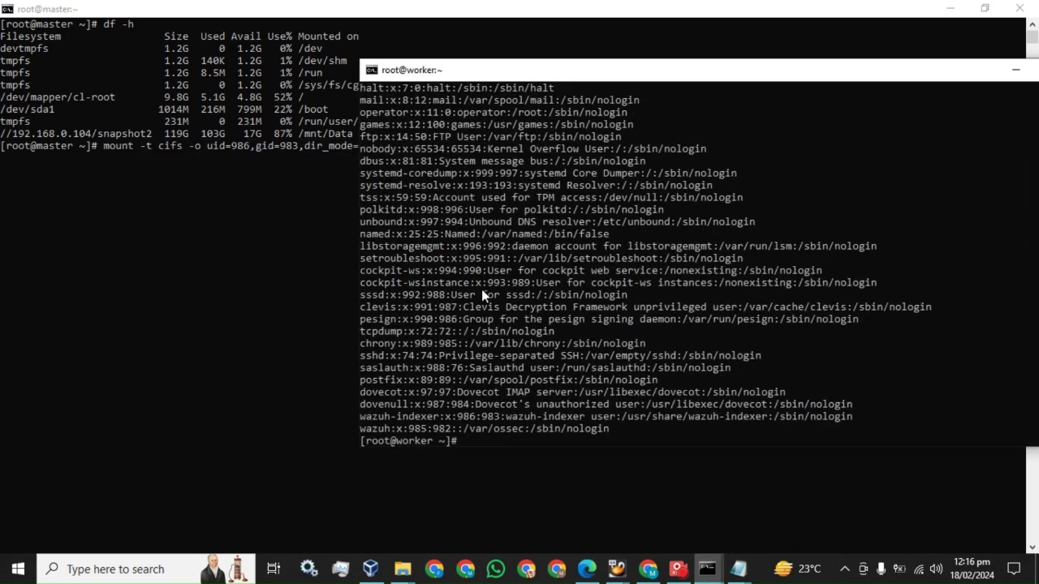
right_click(654, 336)
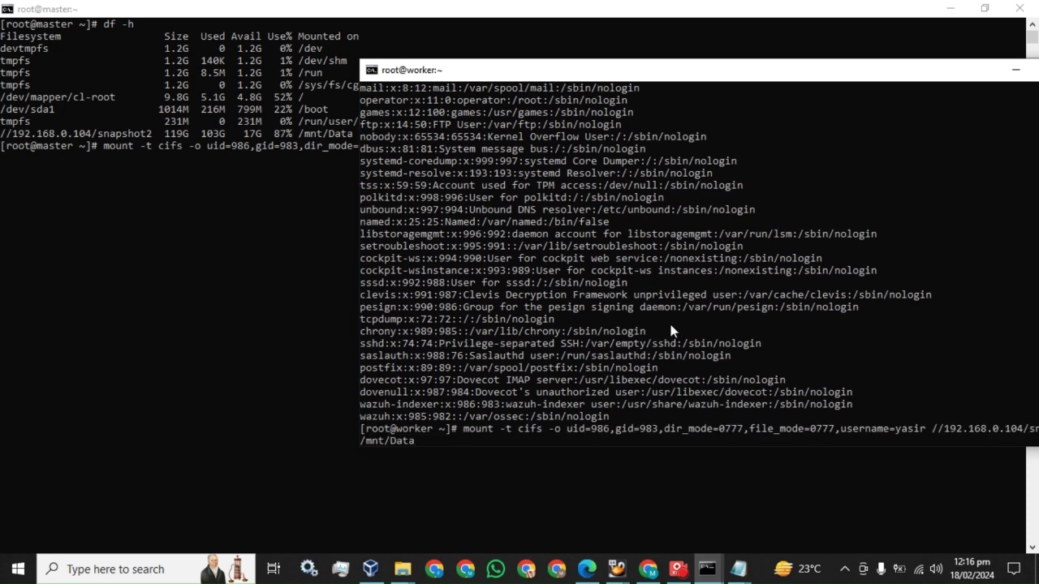
key("Return")
type("*********")
key("Return")
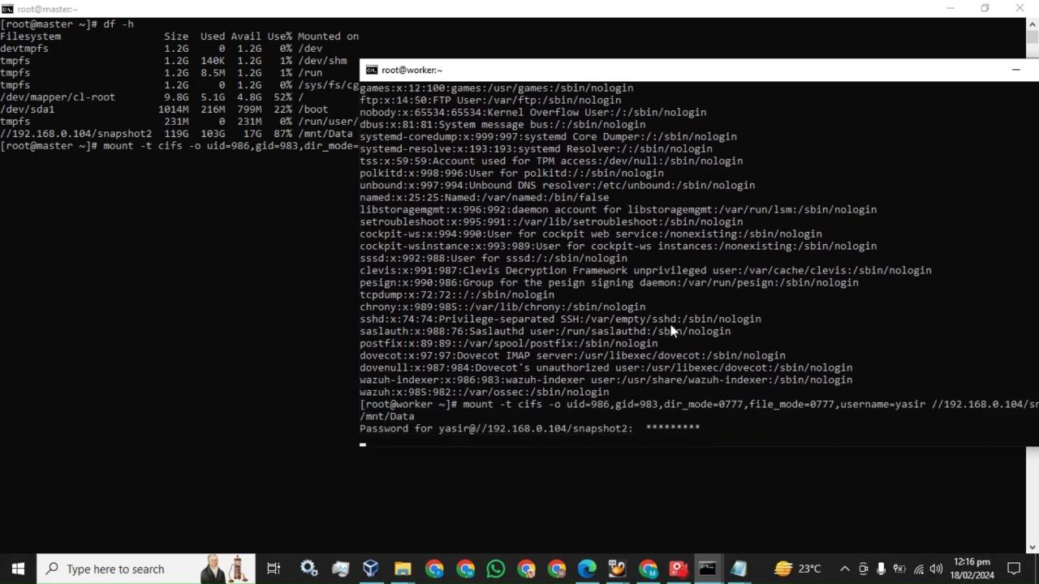
Step: Run df -h on the worker to confirm /mnt/Data, then empty the master's prompt
type("df -h")
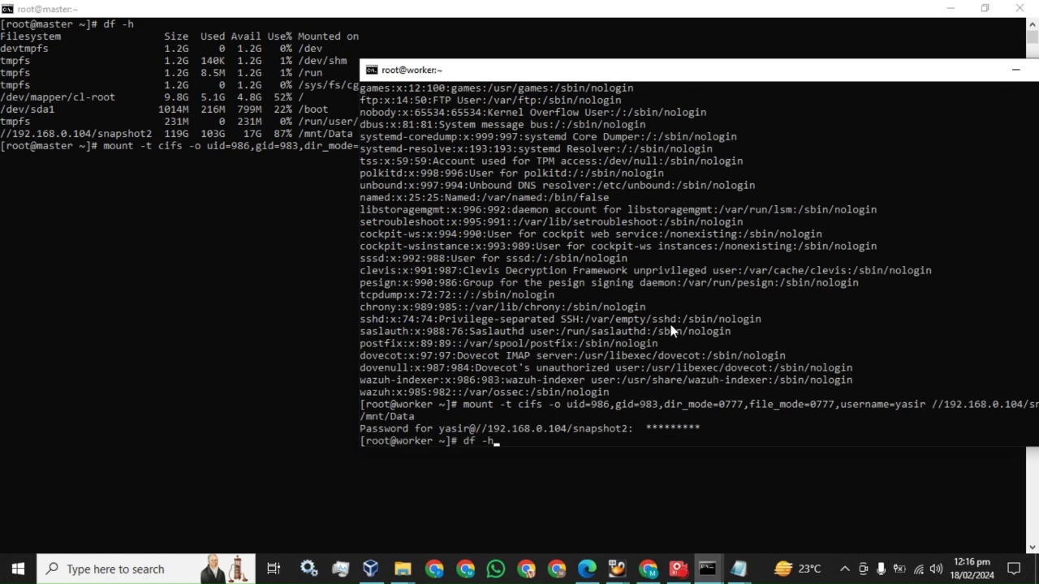
key("Return")
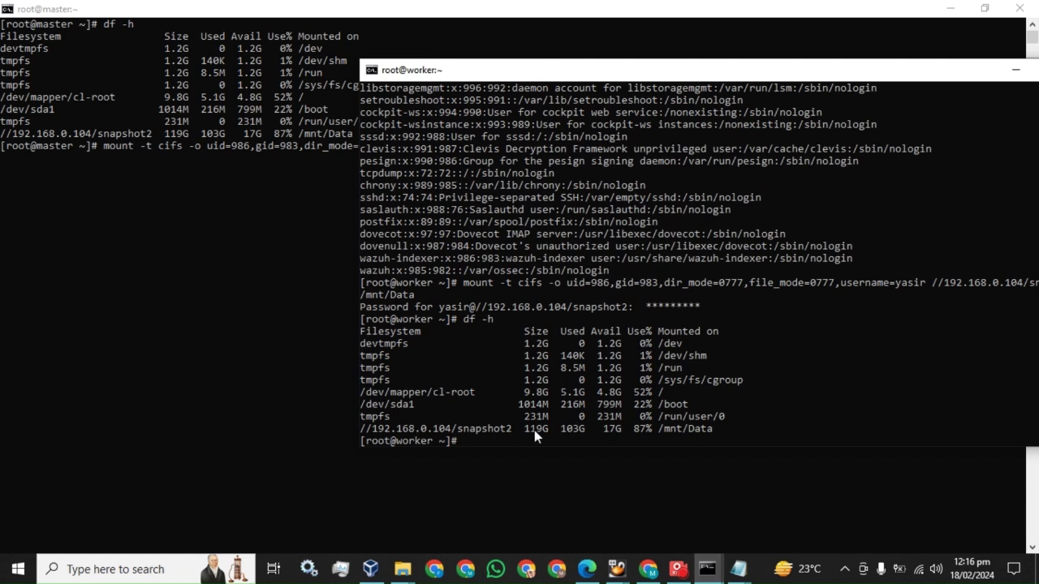
left_click(275, 339)
key("Up")
key("Up")
key("BackSpace")
key("BackSpace")
key("BackSpace")
key("BackSpace")
key("BackSpace")
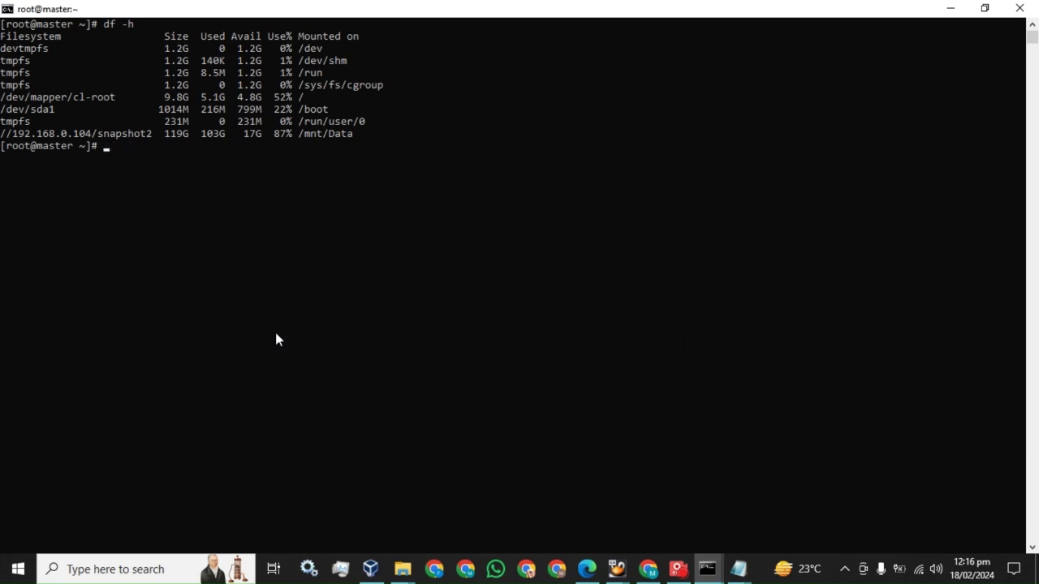
Step: Select the guide's section 7.4 heading on snapshots, then return to the Wazuh dashboard
left_click(586, 569)
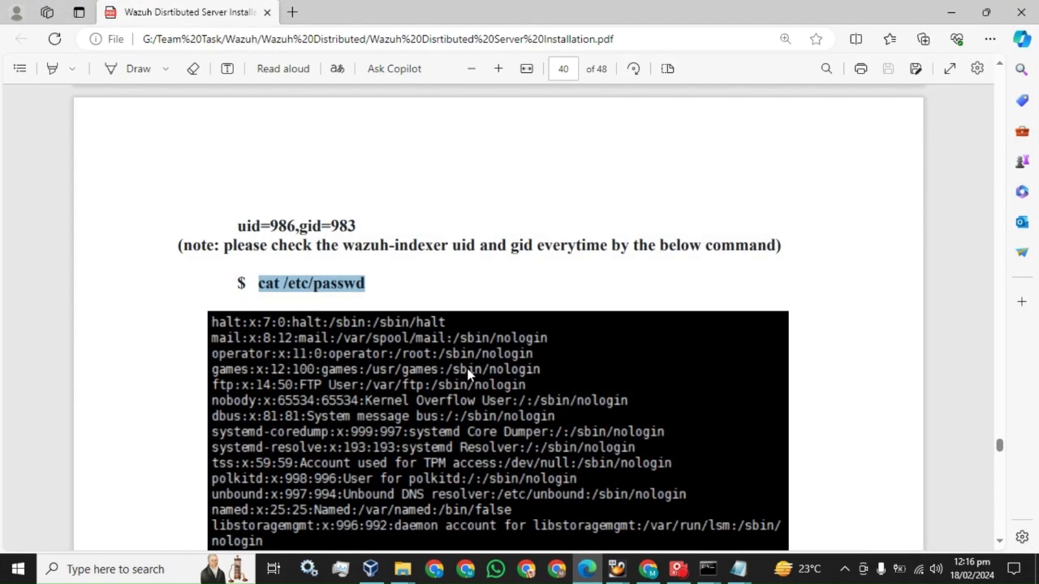
scroll(468, 375, "down", 10)
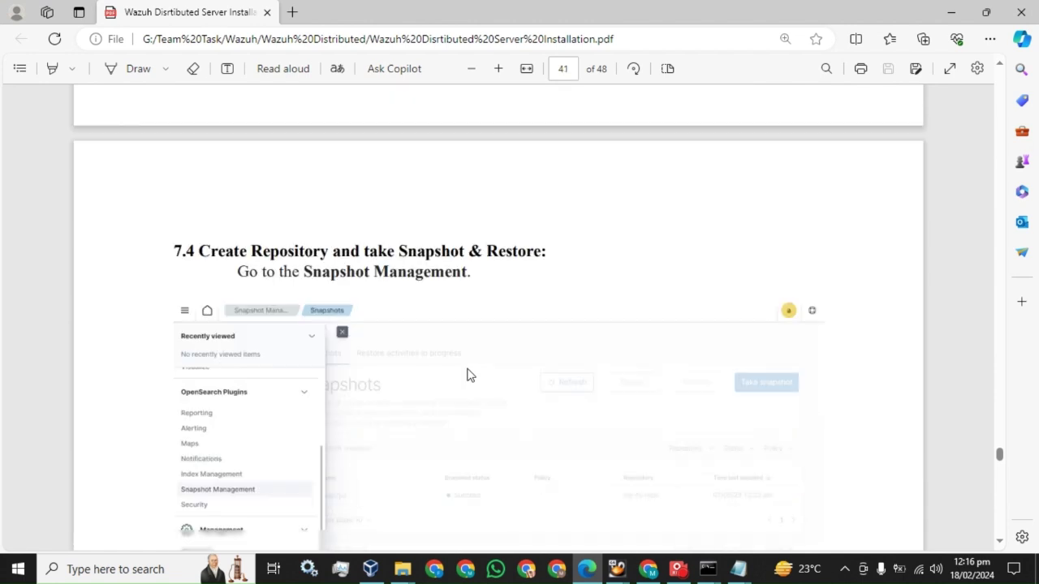
left_click_drag(199, 202, 547, 207)
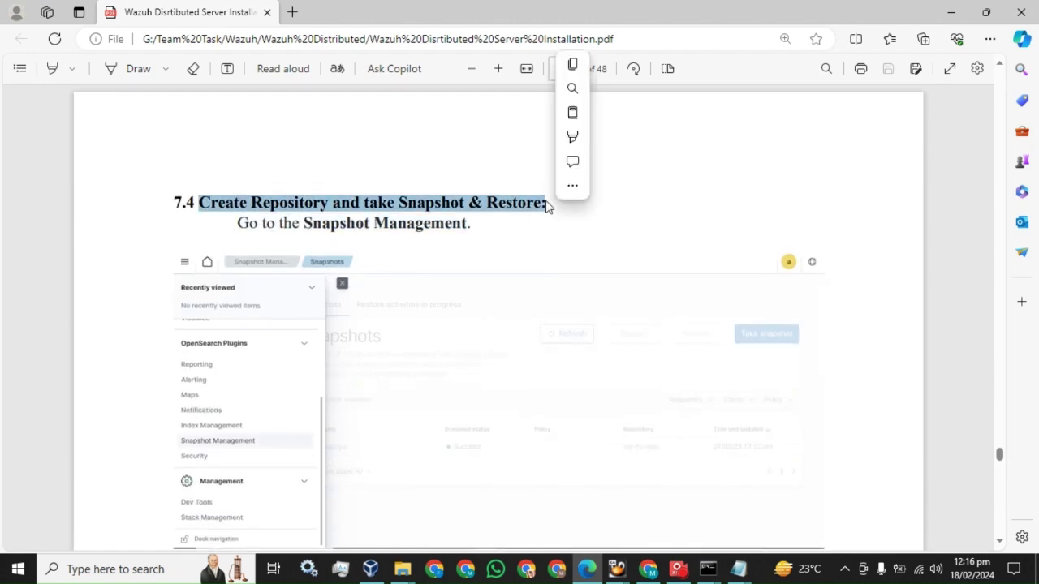
left_click(649, 571)
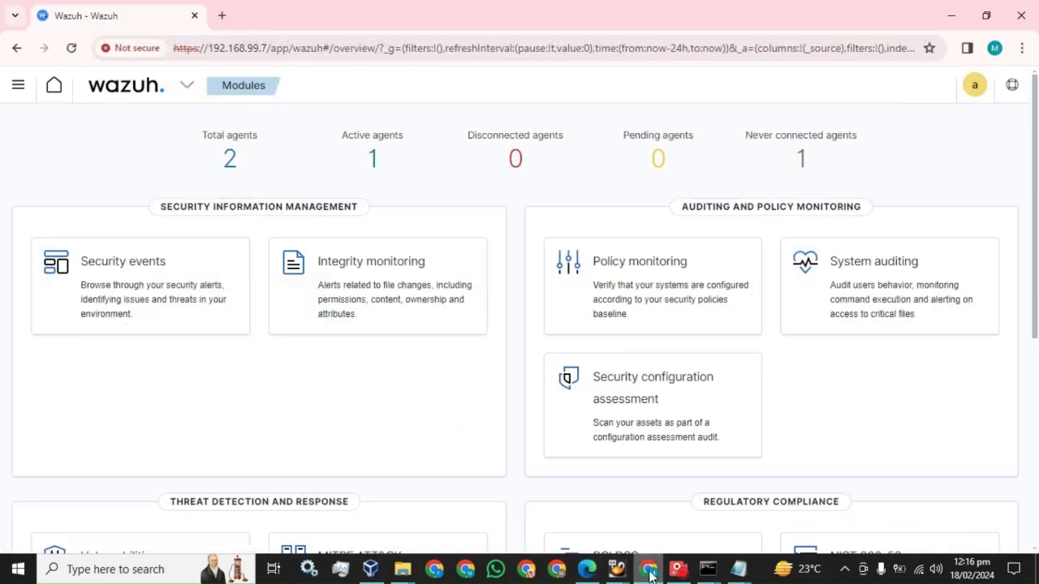
Step: Go to Snapshot Management past the certificate warning and show the empty Repositories list
left_click(17, 87)
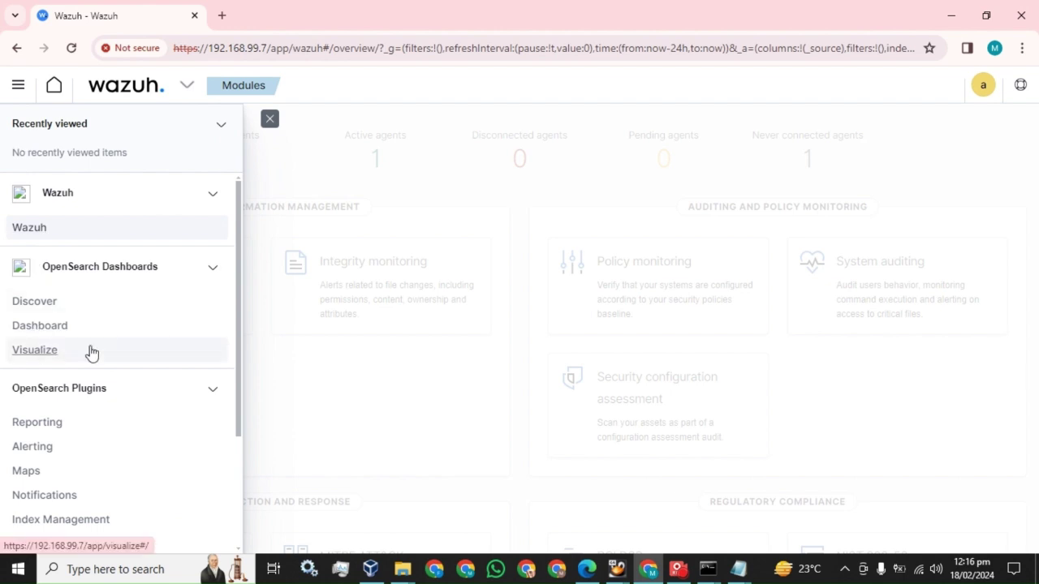
scroll(89, 373, "down", 2)
left_click(59, 398)
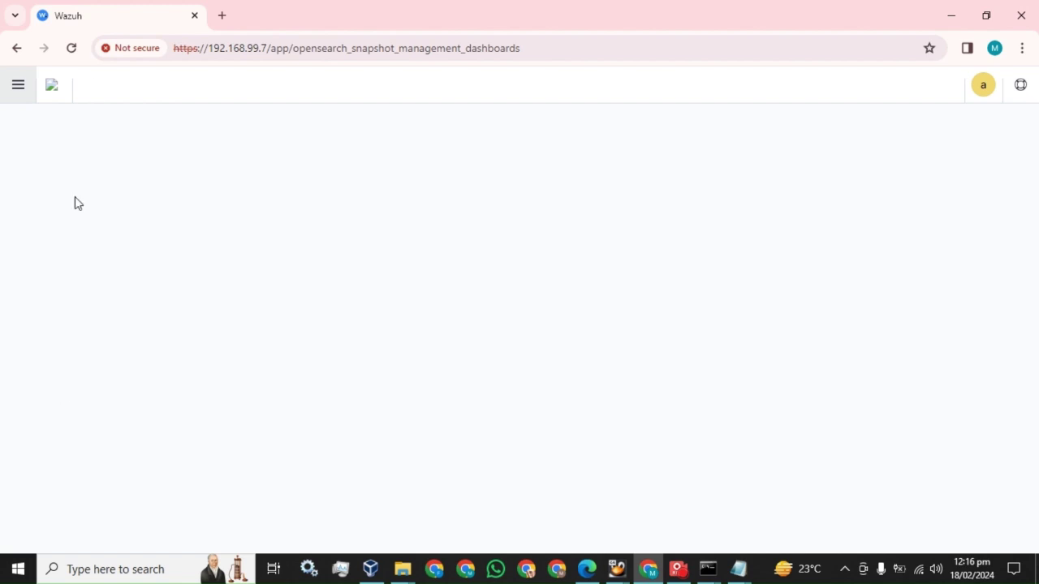
left_click(71, 48)
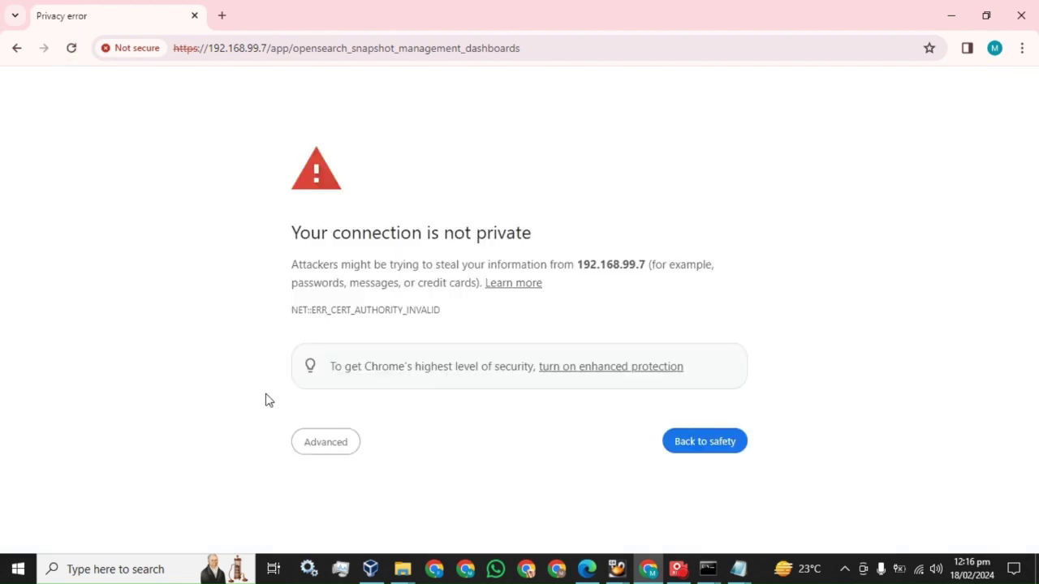
left_click(323, 443)
left_click(312, 509)
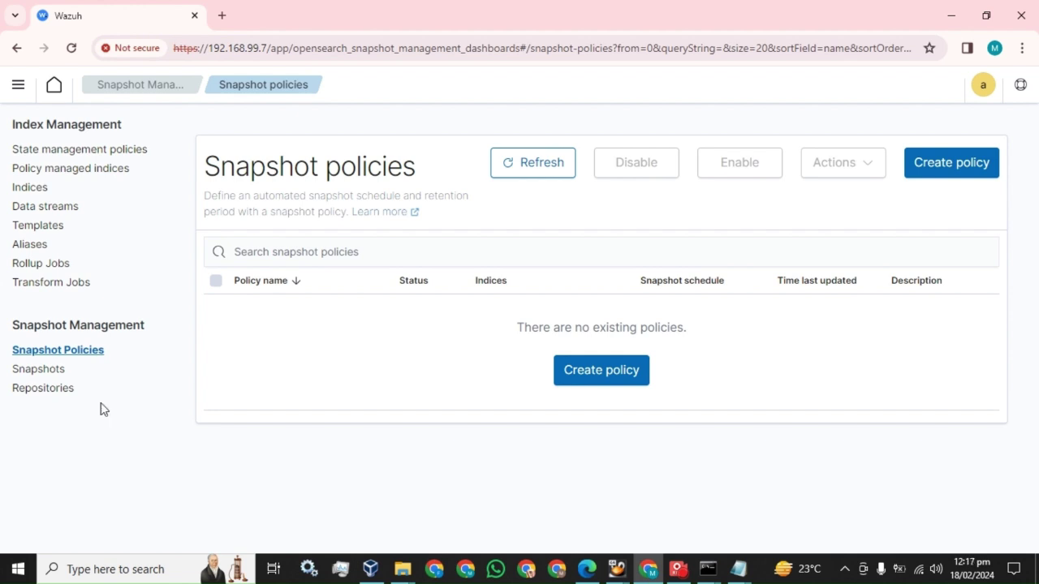
left_click(33, 391)
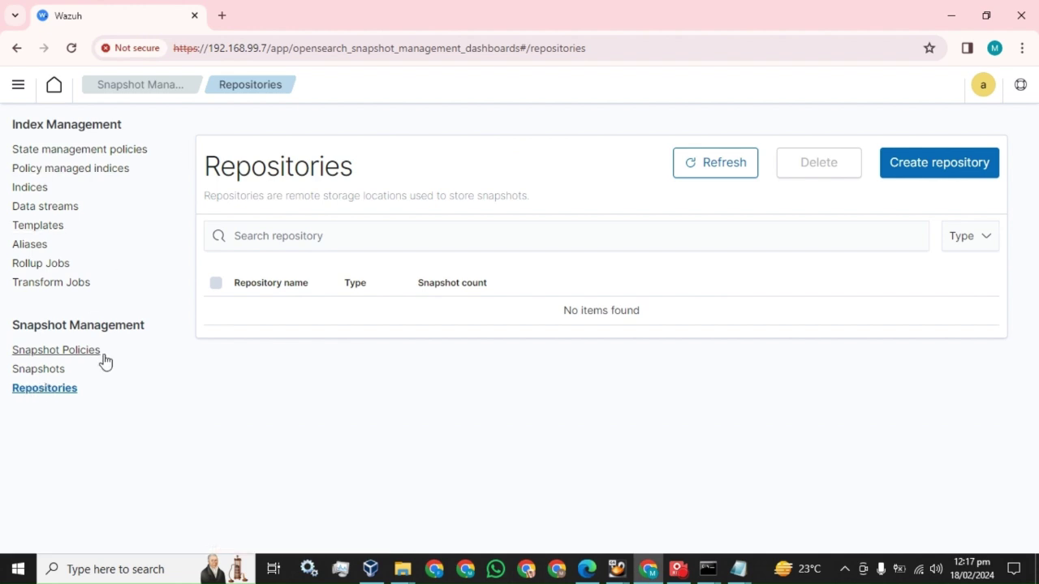
Step: Start a new repository named Backup-Feb with the Shared file system type
left_click(920, 166)
left_click(611, 224)
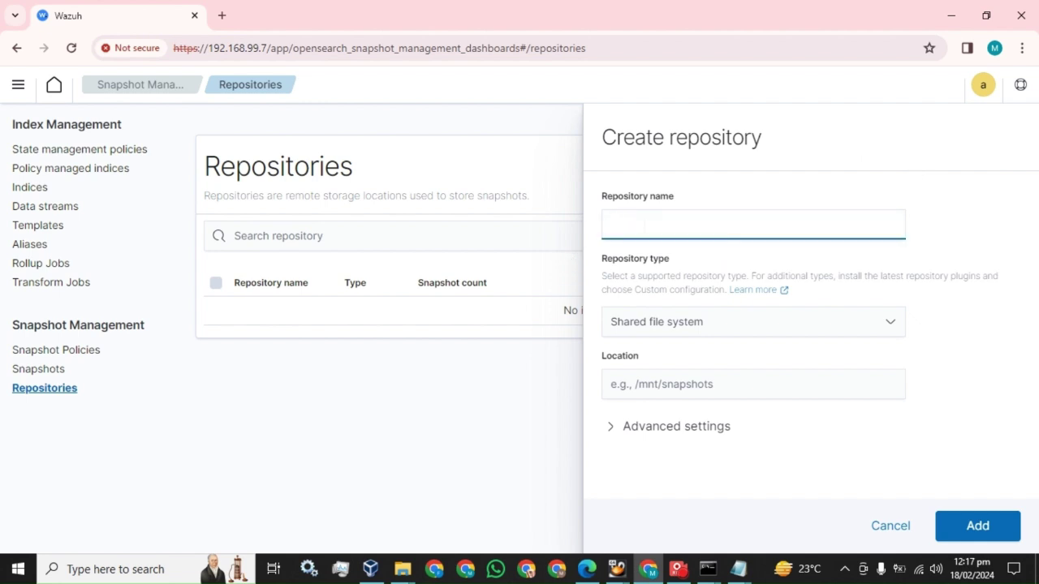
type("Backup-Feb")
left_click(701, 325)
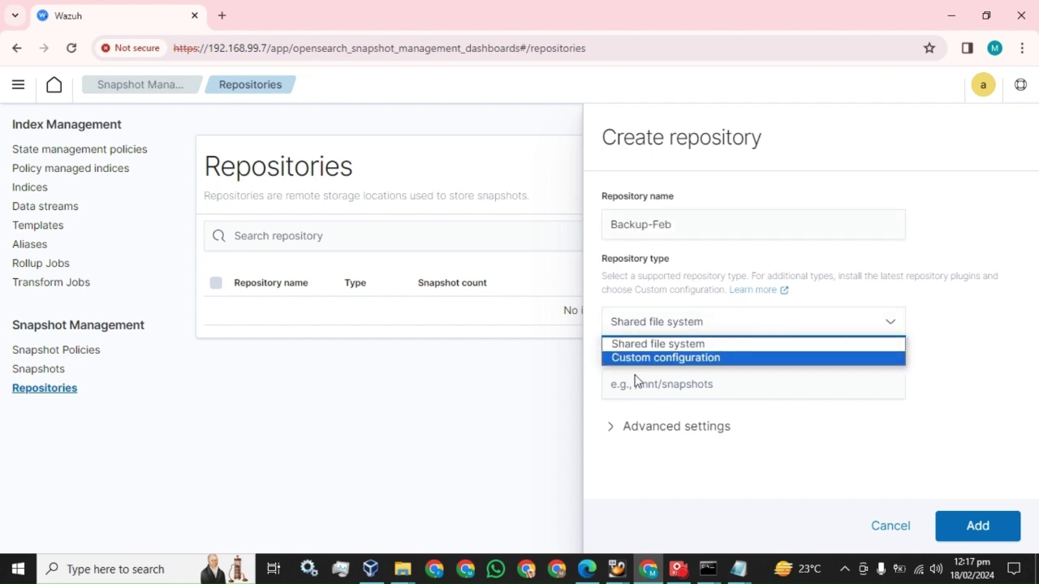
left_click(590, 305)
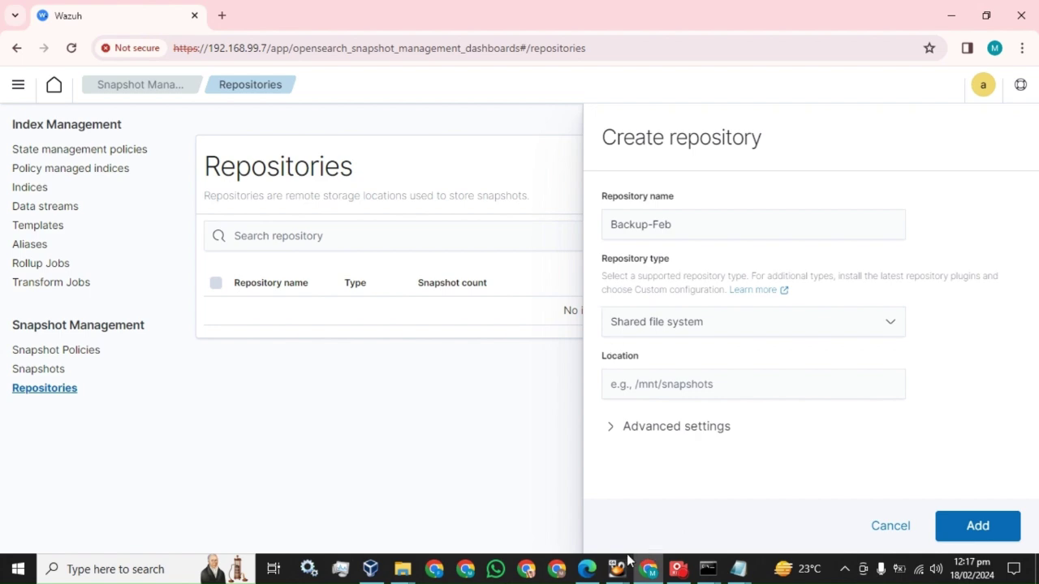
Step: Set the repository location to /mnt/Data after checking the guide and the worker's mount output
left_click(586, 569)
scroll(382, 297, "down", 6)
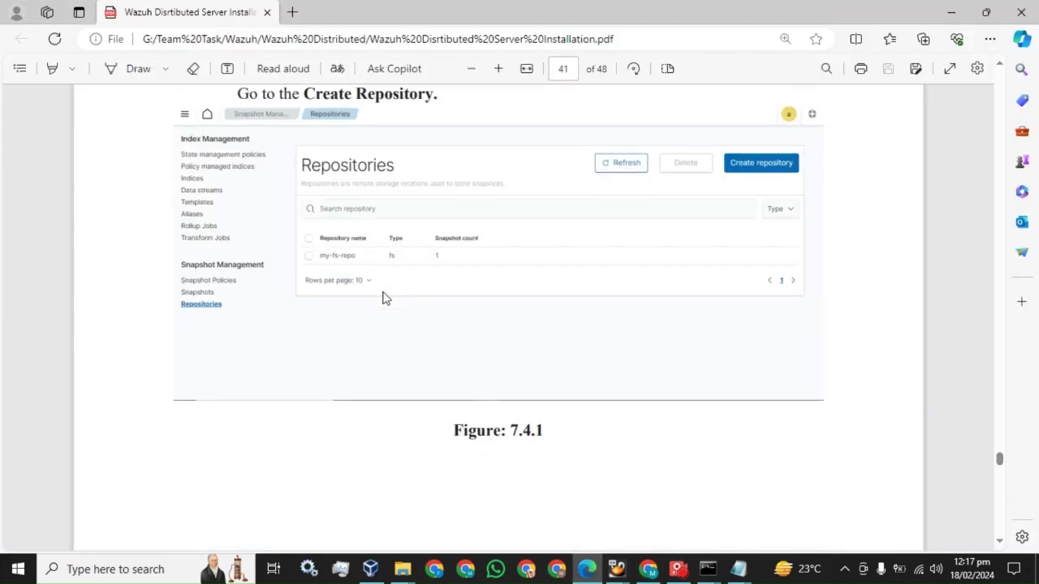
scroll(382, 297, "down", 8)
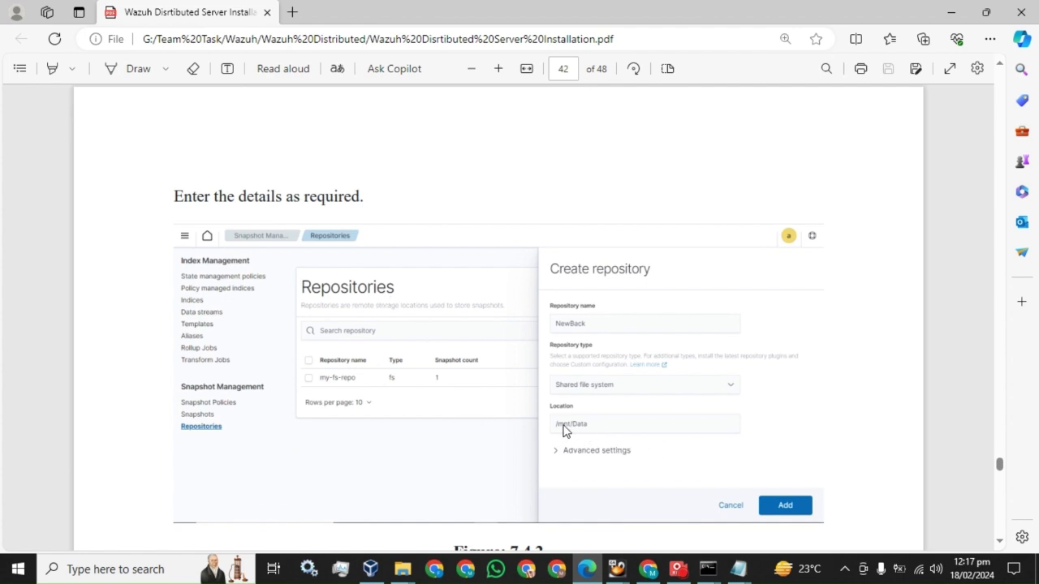
left_click(649, 566)
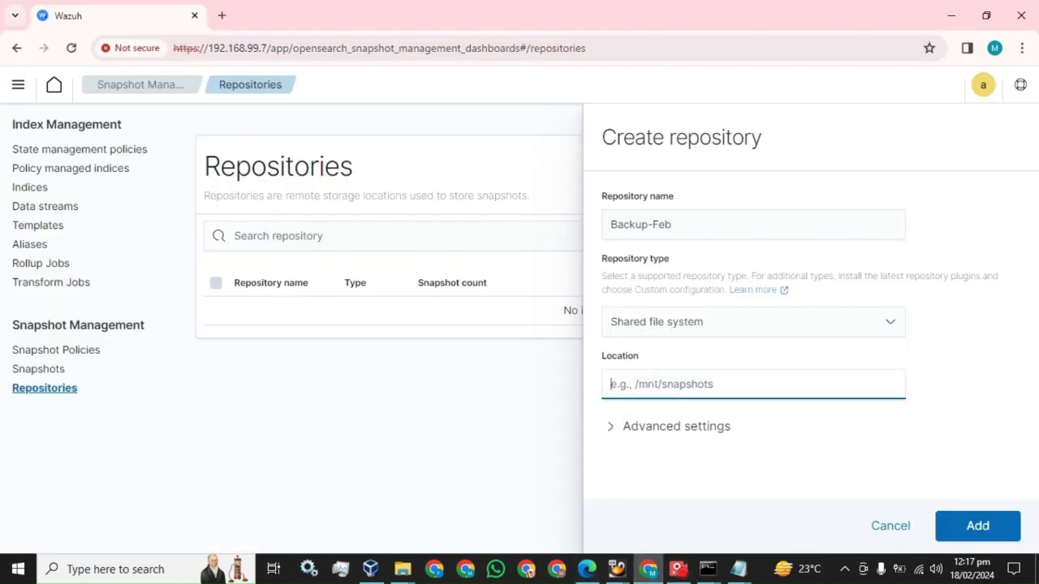
type("/mnt/")
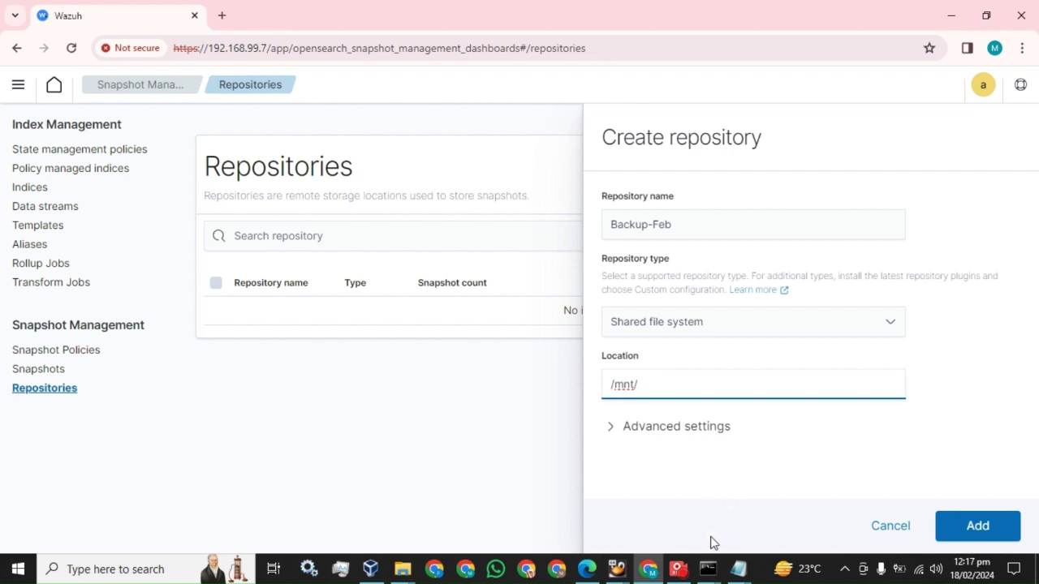
mouse_move(708, 569)
mouse_move(569, 519)
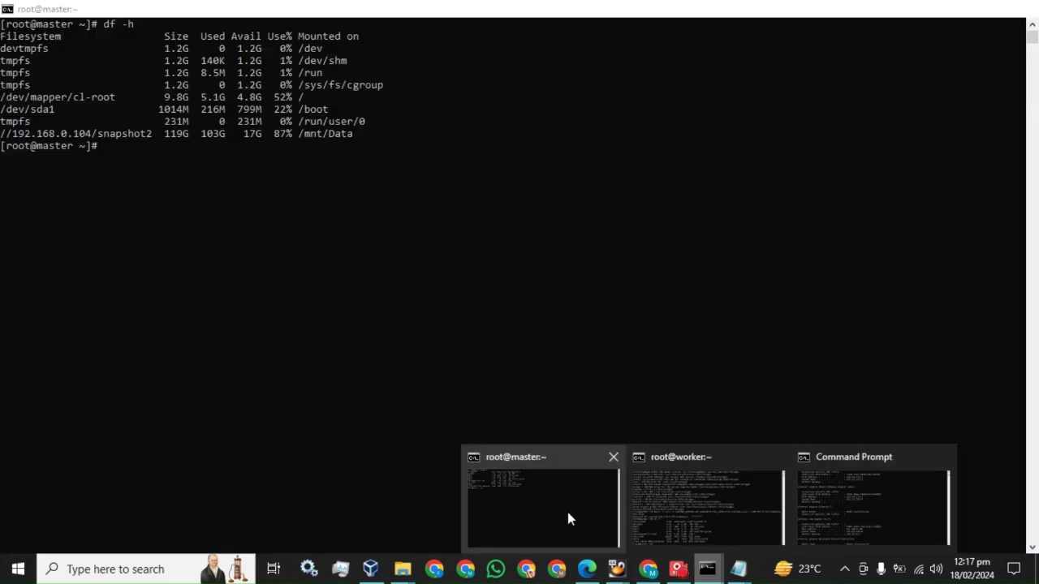
left_click(740, 518)
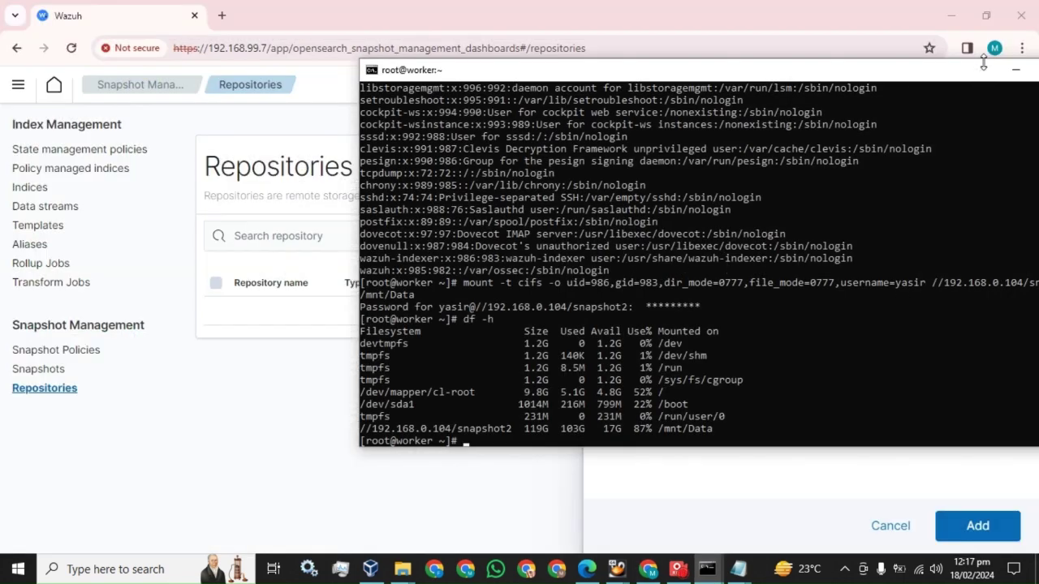
double_click(936, 72)
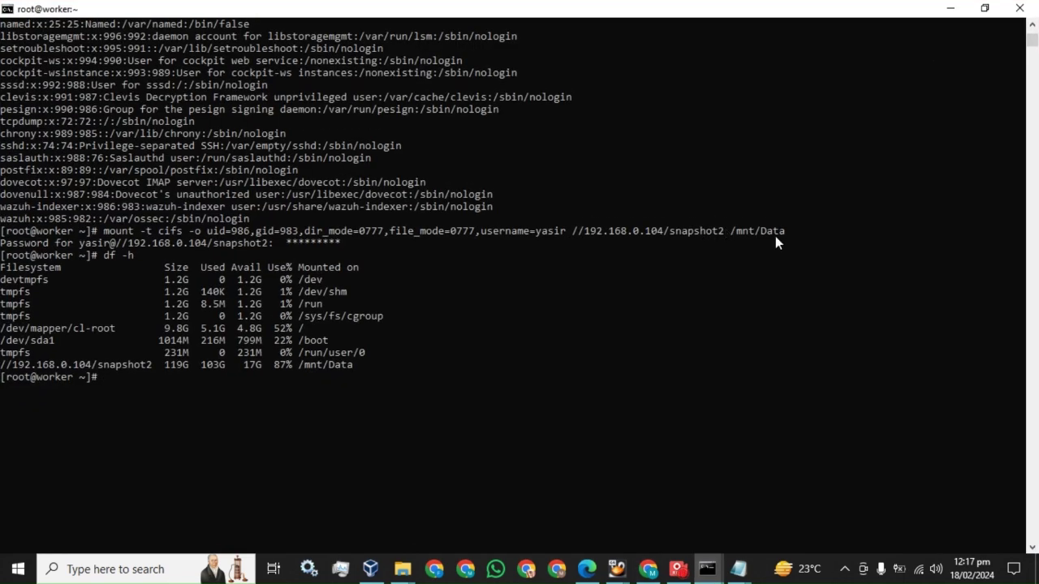
left_click(646, 570)
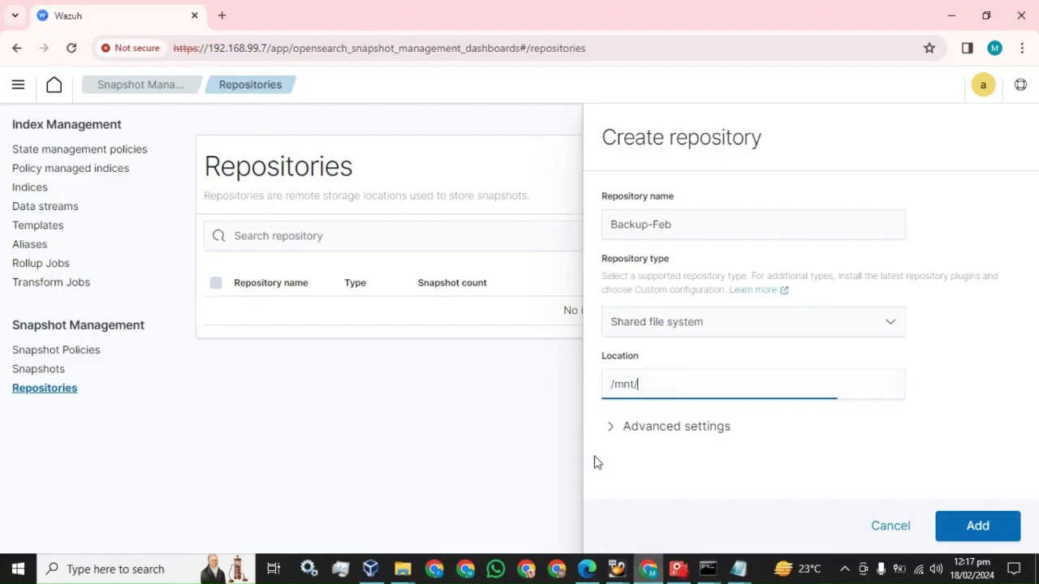
type("Data")
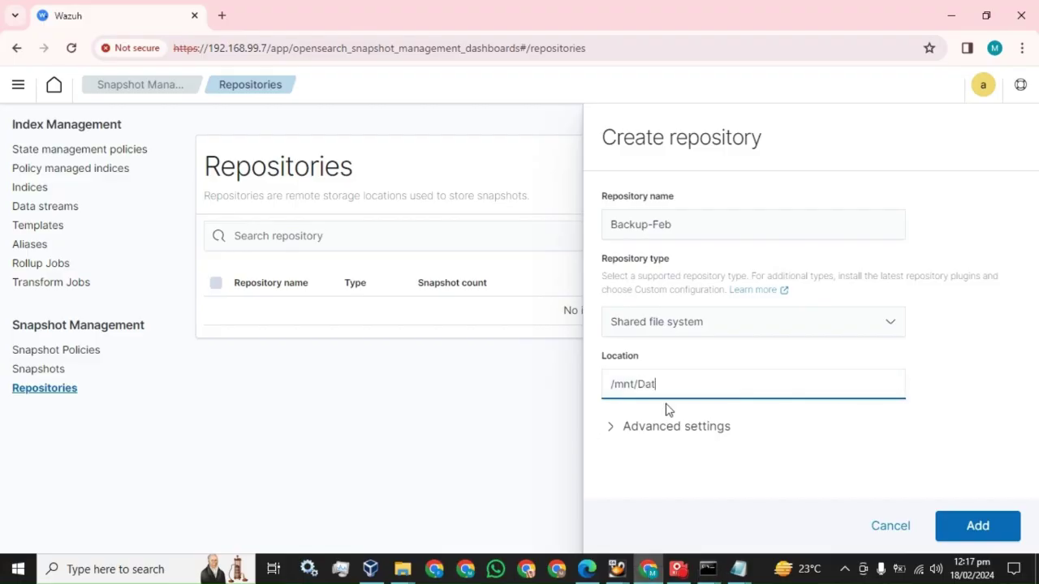
Step: Glance at the advanced settings, then add the Backup-Feb repository
left_click(610, 428)
scroll(765, 371, "down", 2)
scroll(730, 365, "up", 1)
left_click(612, 352)
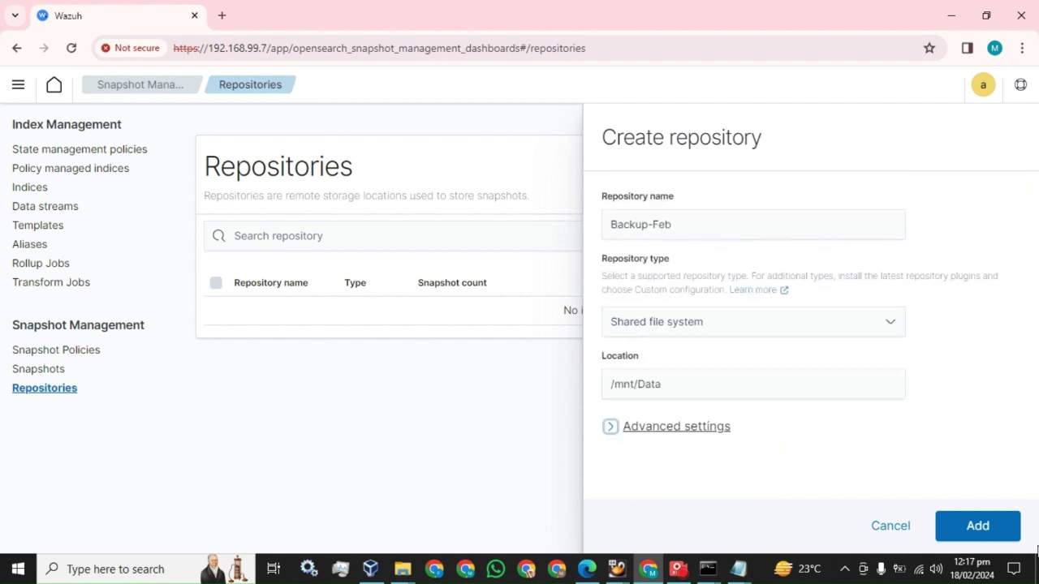
left_click(976, 527)
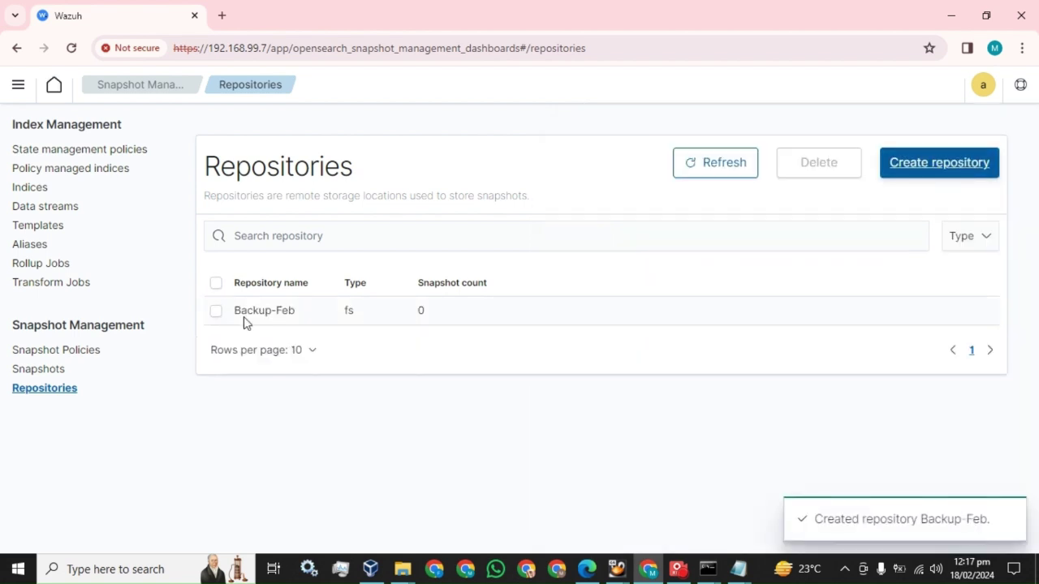
left_click(587, 570)
Step: Read the guide's snapshot section on page 43, then show the dashboard's empty Snapshots page
scroll(485, 355, "down", 5)
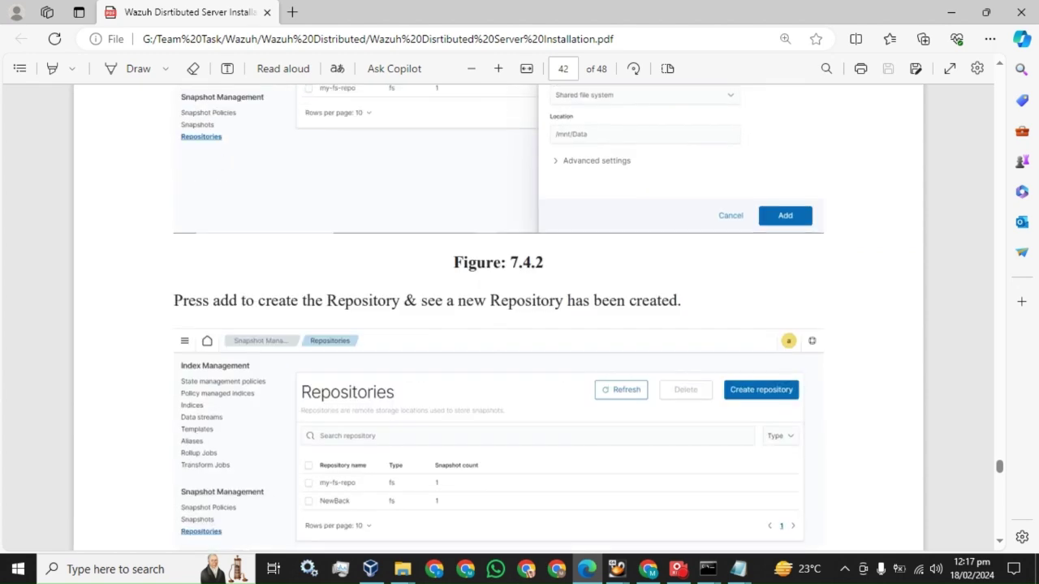
scroll(278, 216, "down", 2)
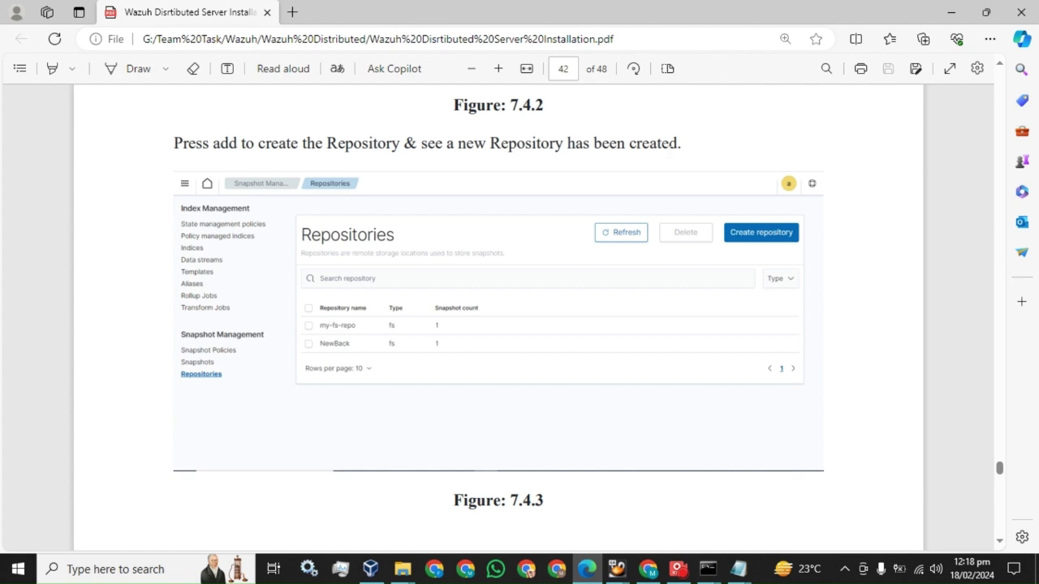
scroll(360, 303, "down", 7)
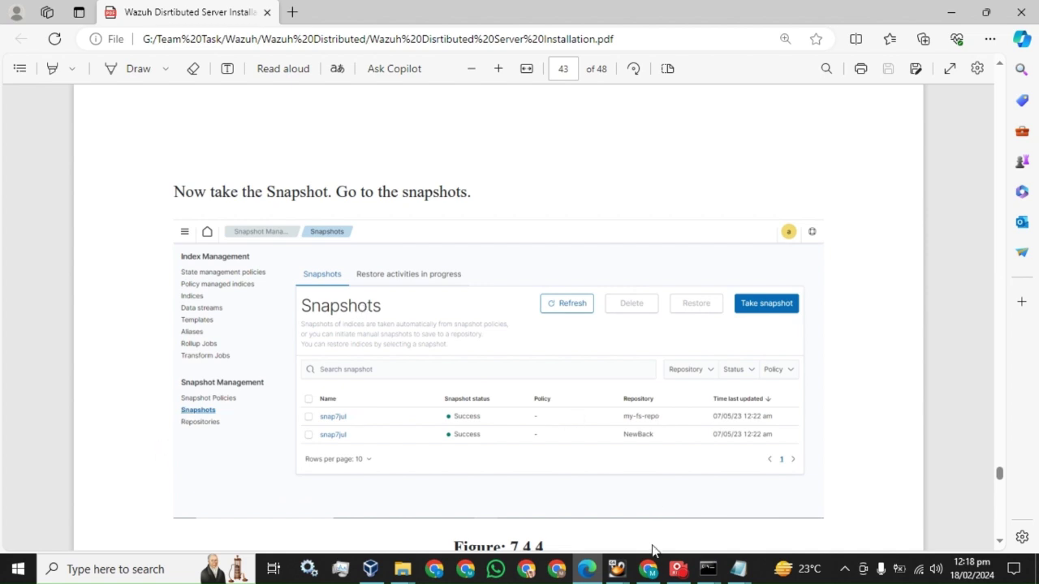
left_click(647, 569)
left_click(46, 369)
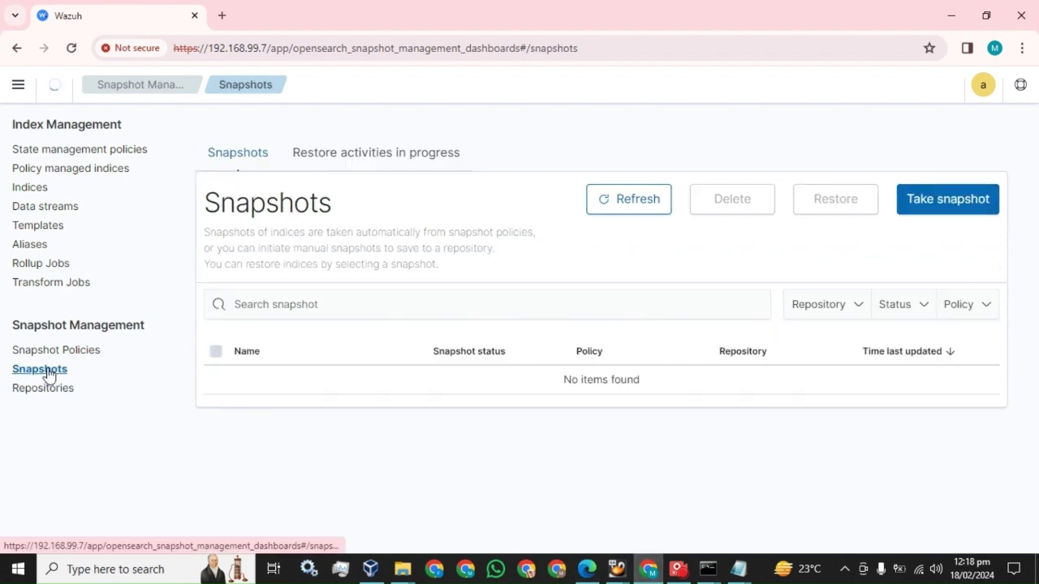
Step: Start a new snapshot named Feb-first, correcting the typo in the name
left_click(957, 208)
left_click(692, 225)
type("Feb")
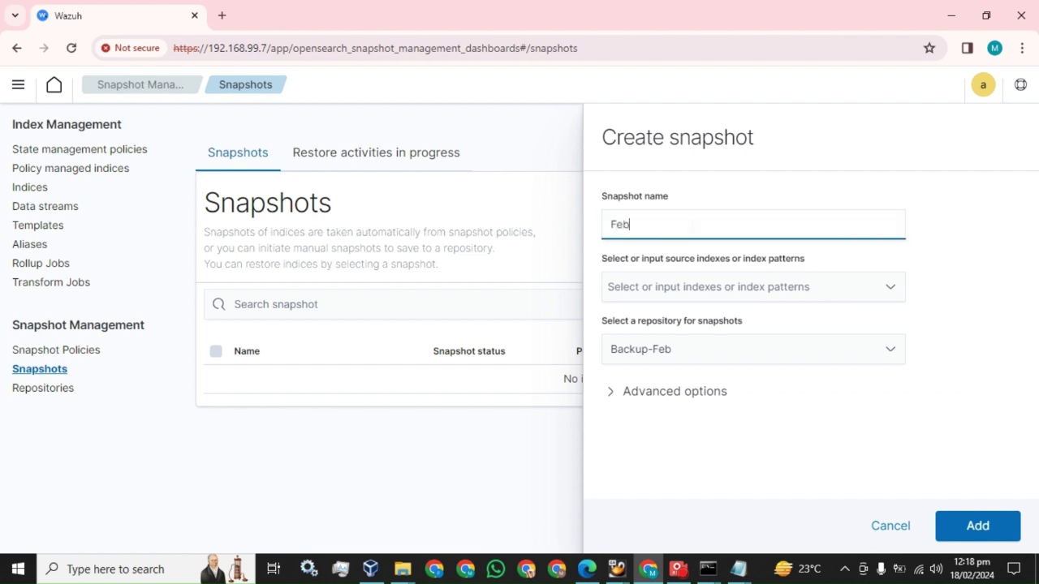
type("-fitst")
key("BackSpace")
key("BackSpace")
type("rst")
Step: Set the source indices to the * pattern and expand the advanced snapshot options
left_click(696, 288)
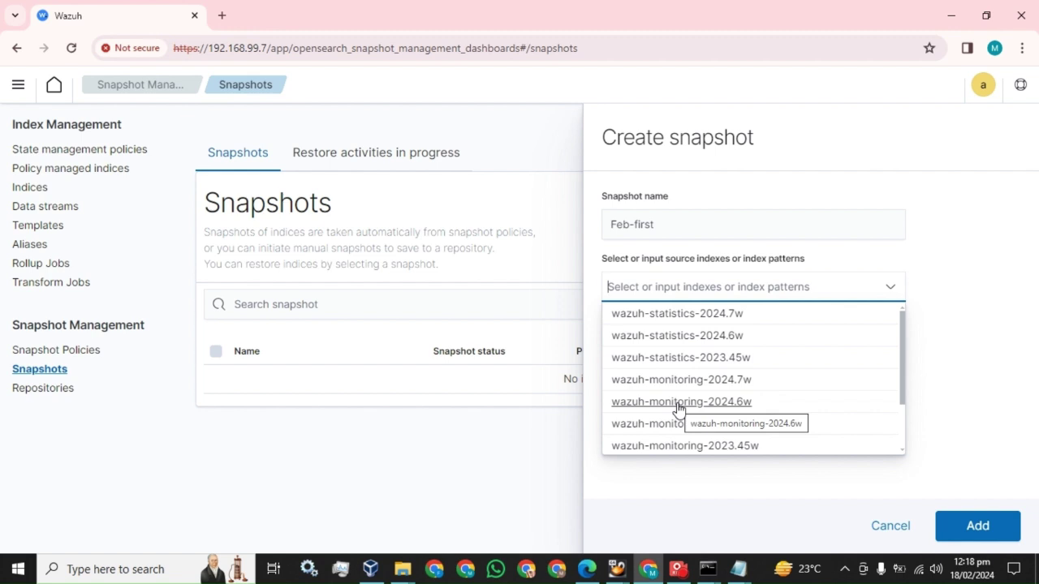
left_click(670, 362)
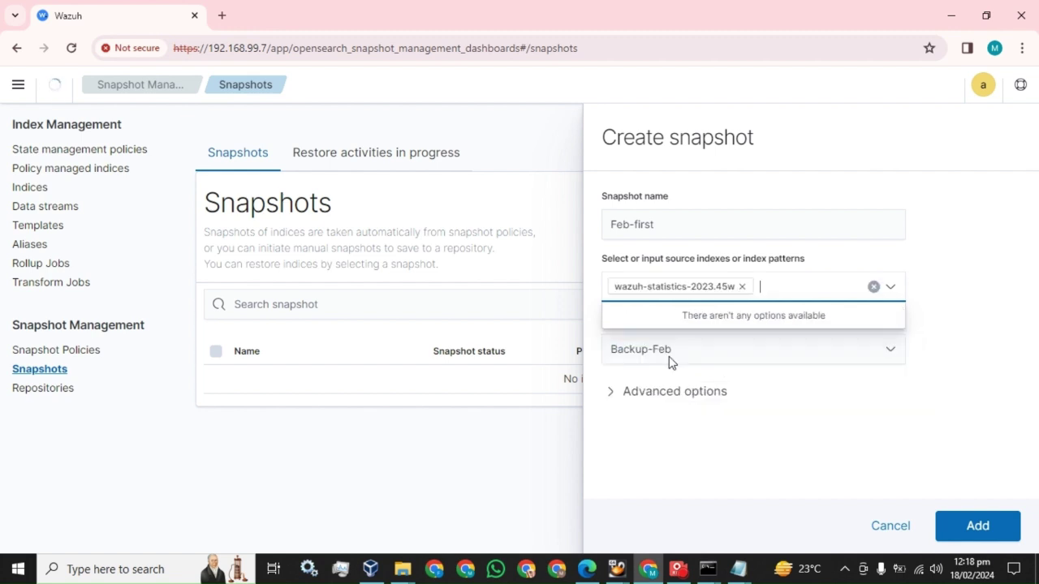
left_click(675, 385)
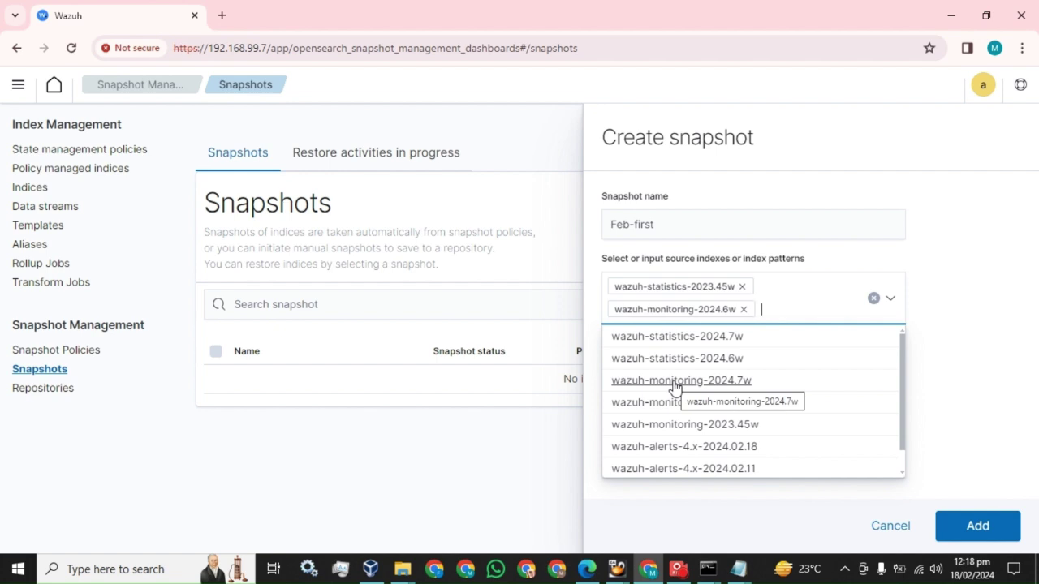
left_click(743, 310)
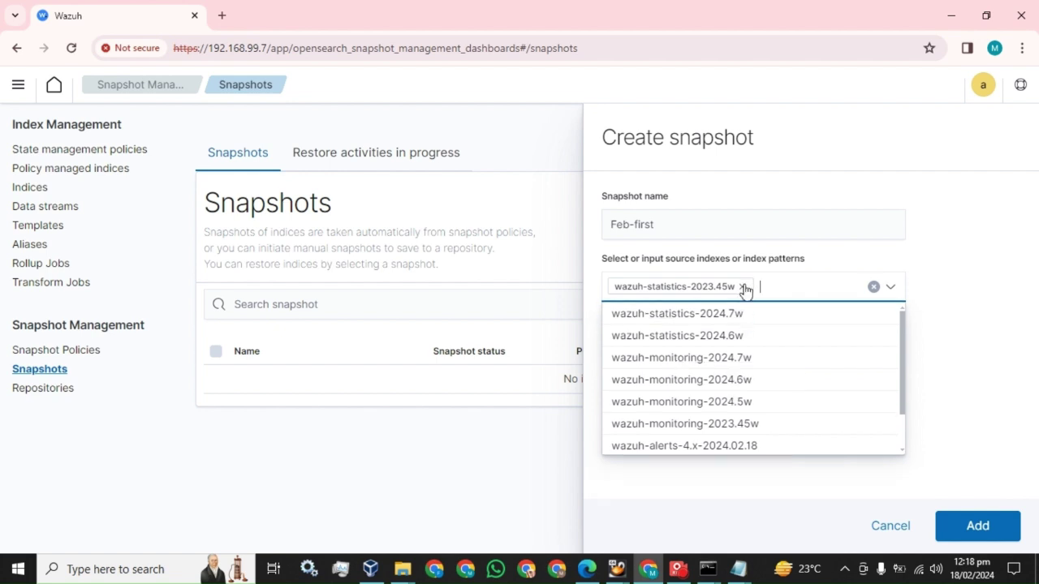
left_click(742, 287)
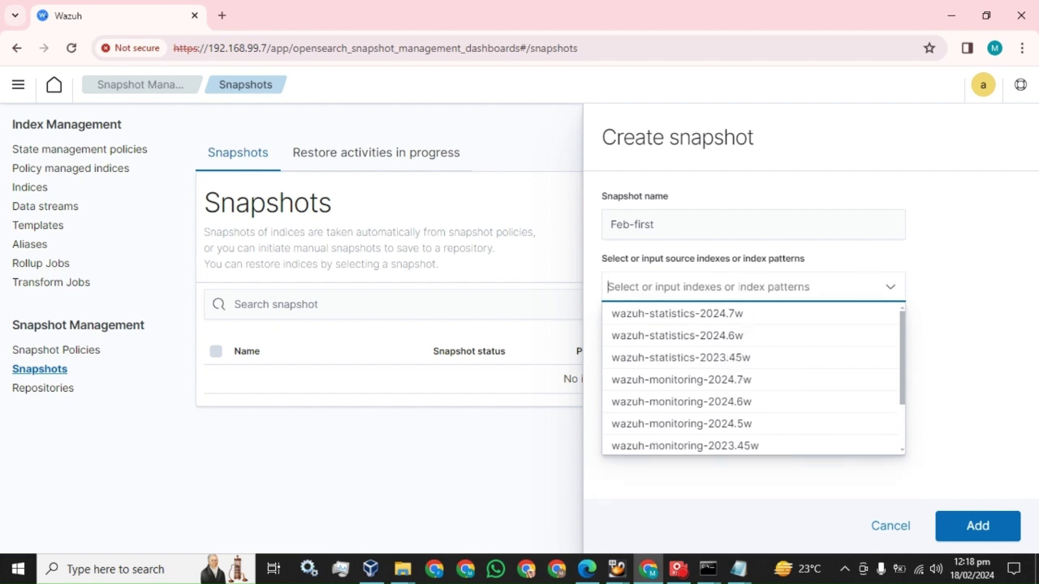
type("*")
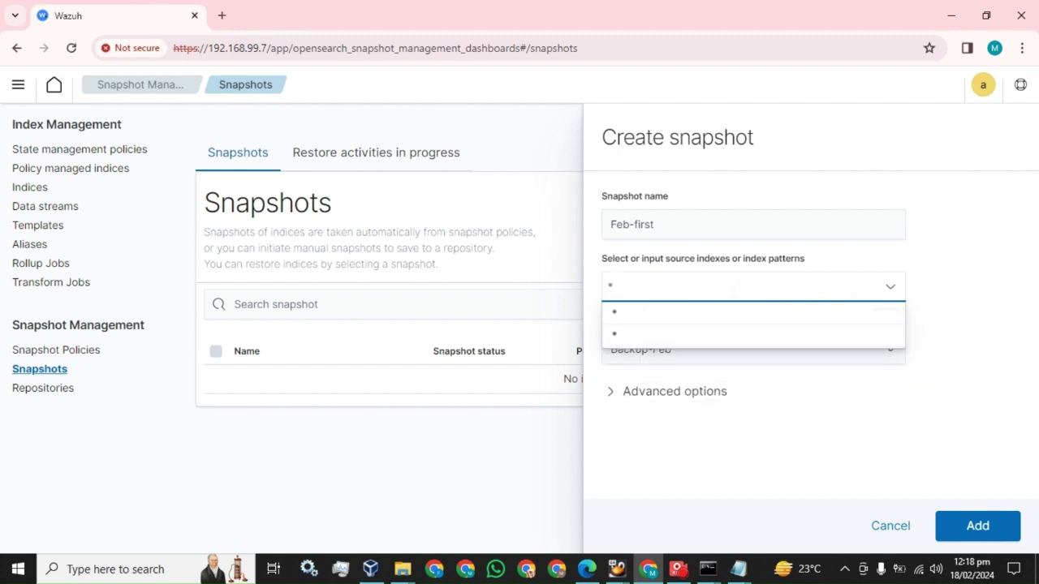
left_click(656, 315)
left_click(946, 272)
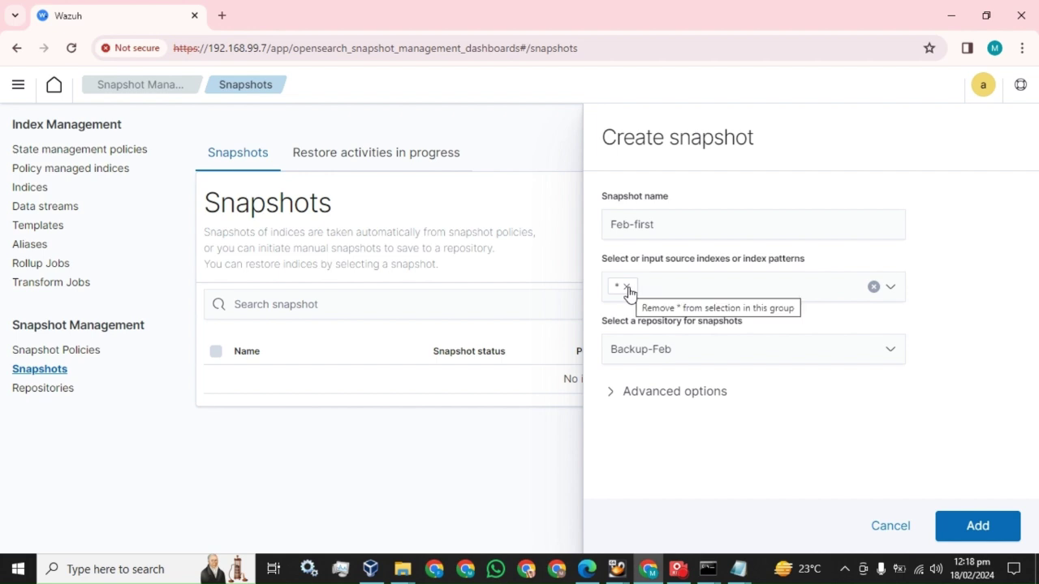
left_click(612, 398)
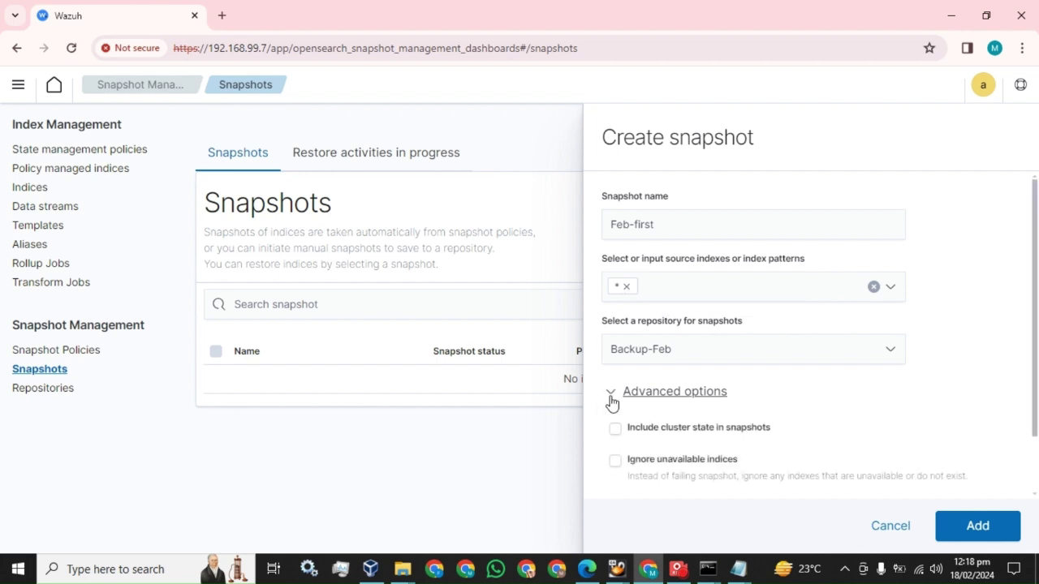
scroll(617, 398, "down", 1)
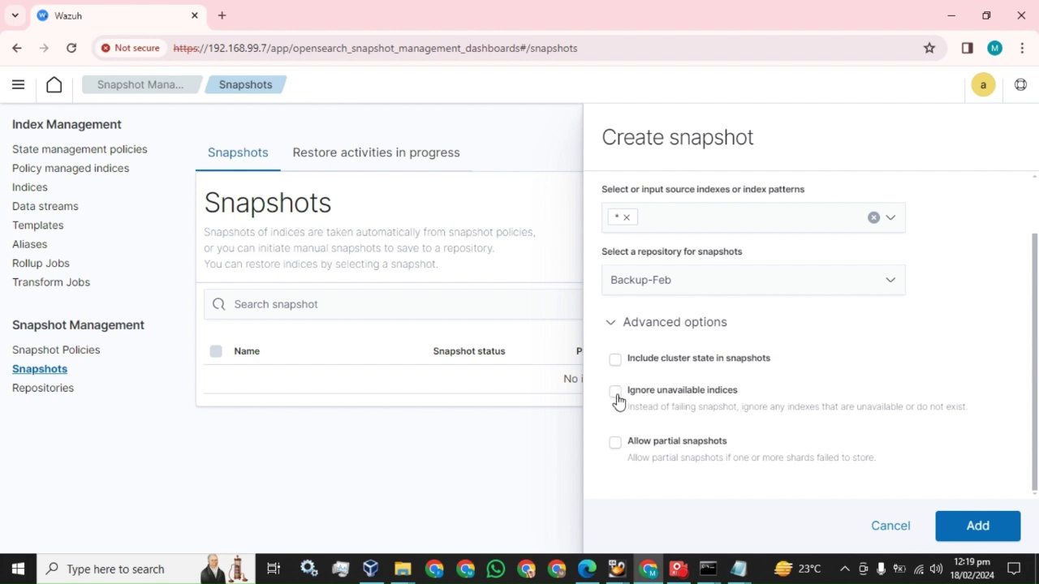
Step: Submit the snapshot ignoring unavailable indices, using wazuh-statistics-2024.7w and wazuh-monitoring-2024.7w instead of *
left_click(616, 393)
left_click(980, 529)
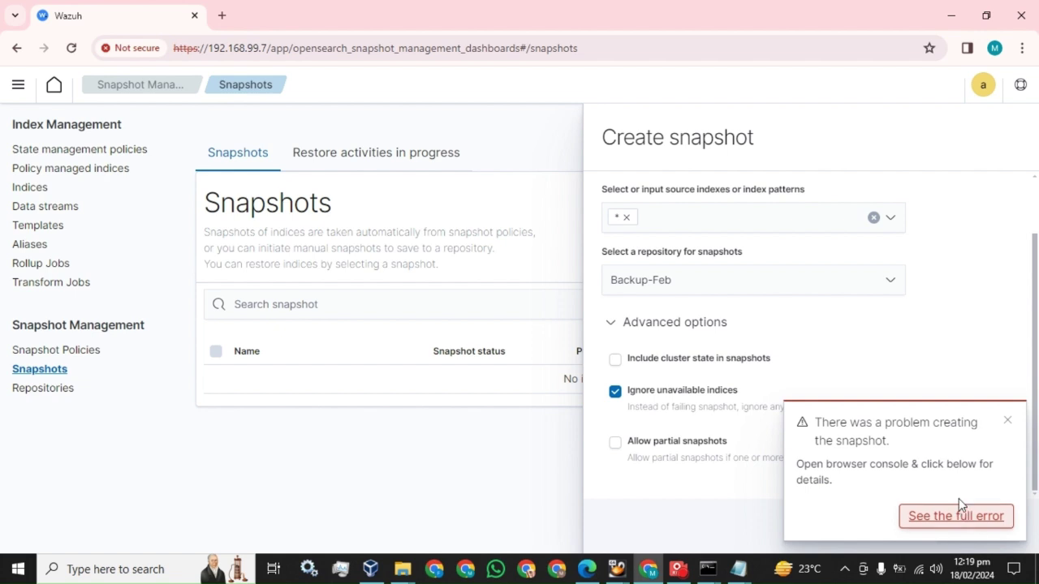
left_click(1007, 421)
left_click(626, 217)
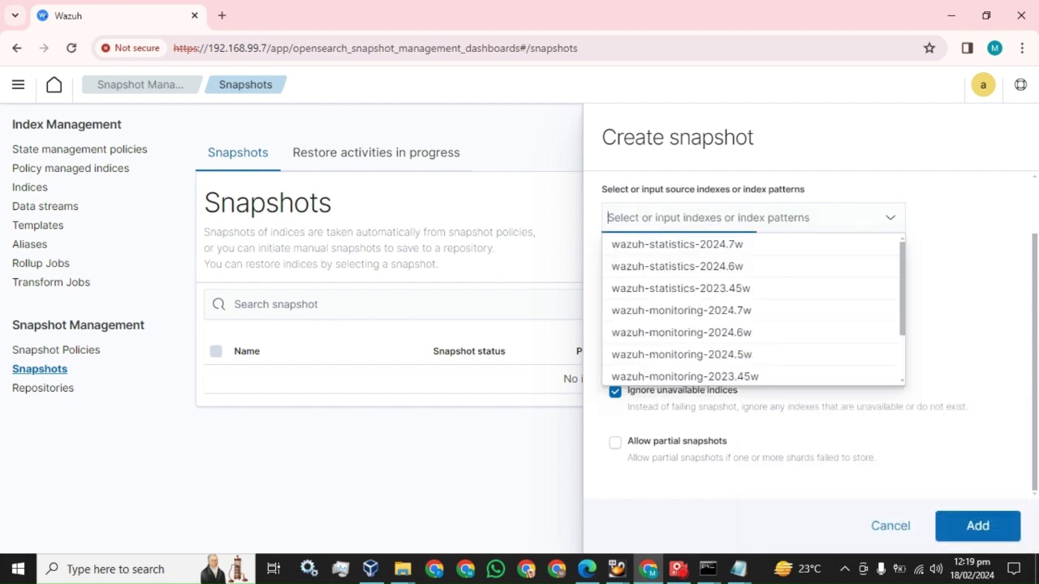
left_click(706, 244)
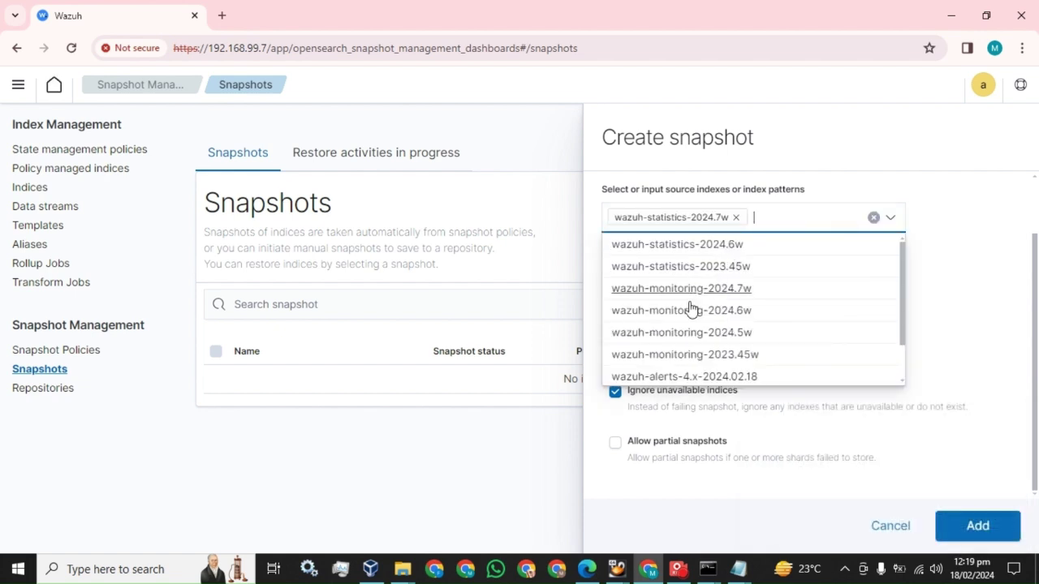
left_click(680, 288)
left_click(964, 325)
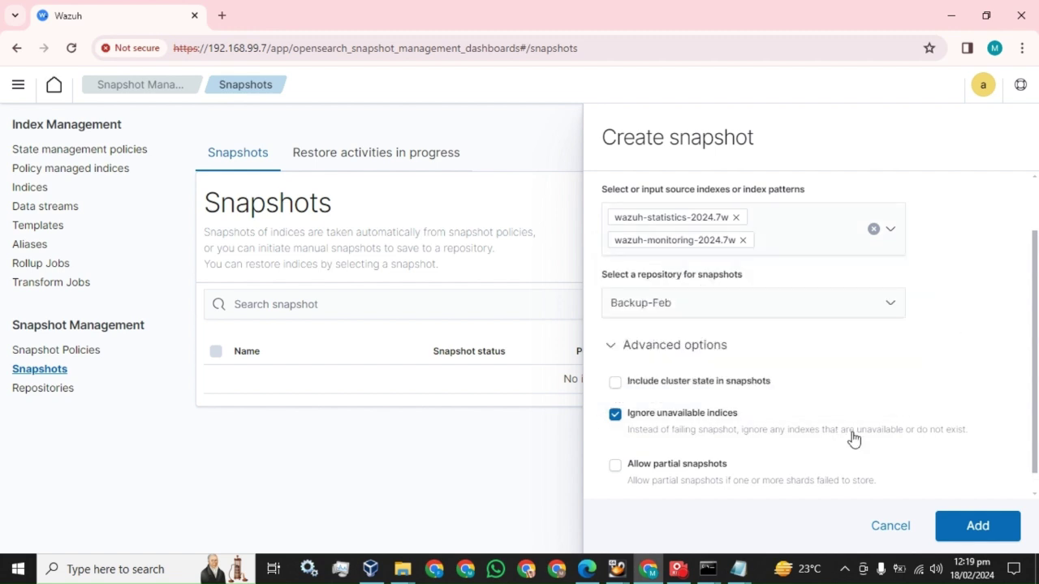
left_click(978, 529)
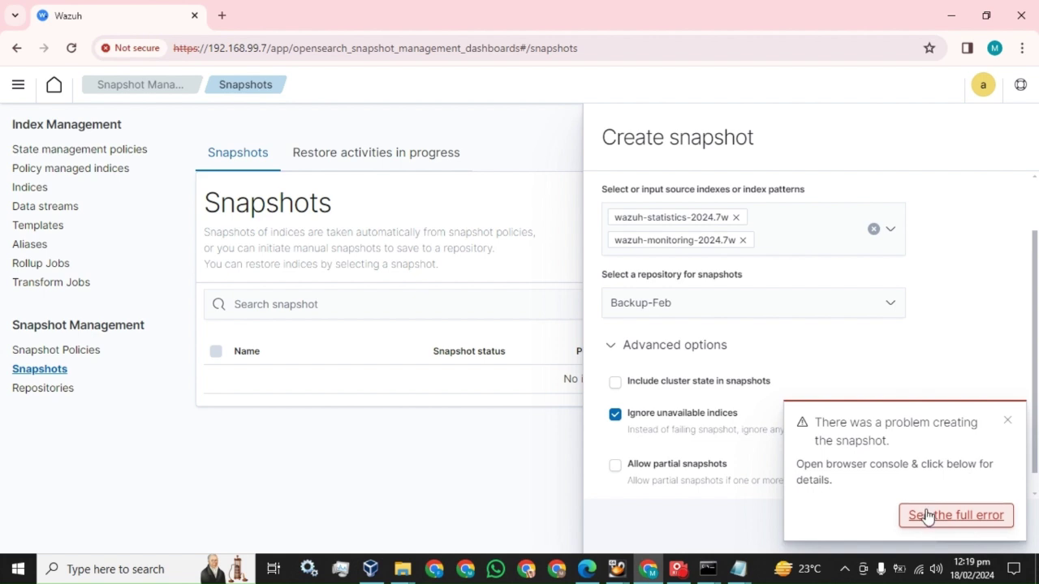
Step: Reload the Snapshots page and confirm firstbackup shows Success with its last-updated time
left_click(676, 570)
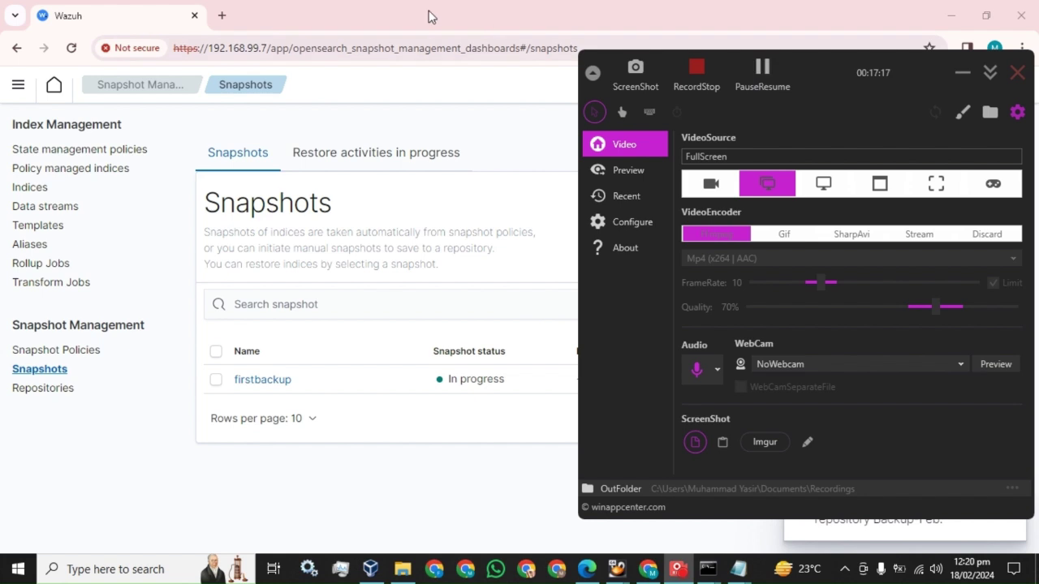
left_click(556, 397)
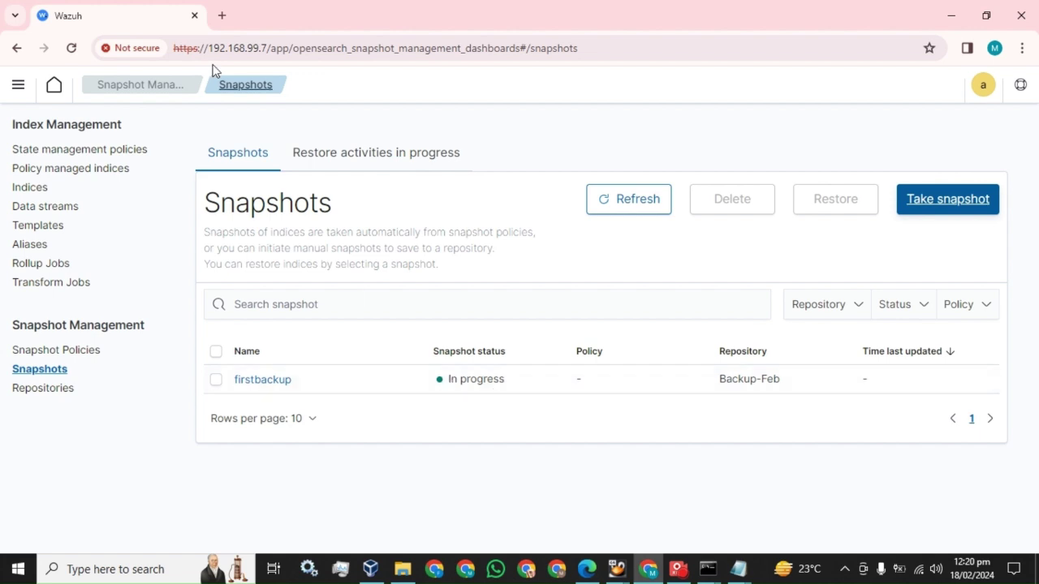
left_click(71, 48)
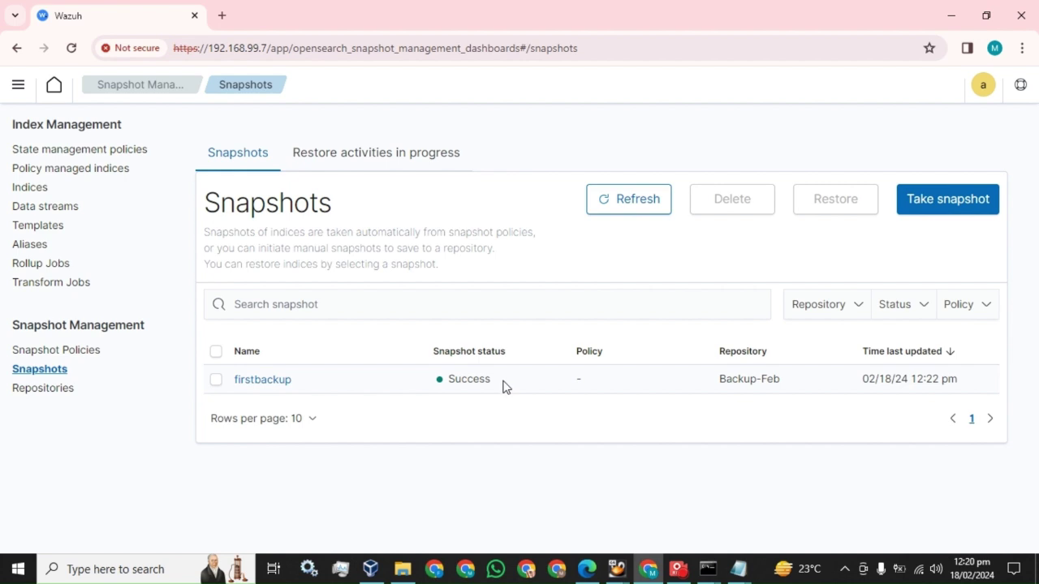
left_click_drag(490, 379, 451, 382)
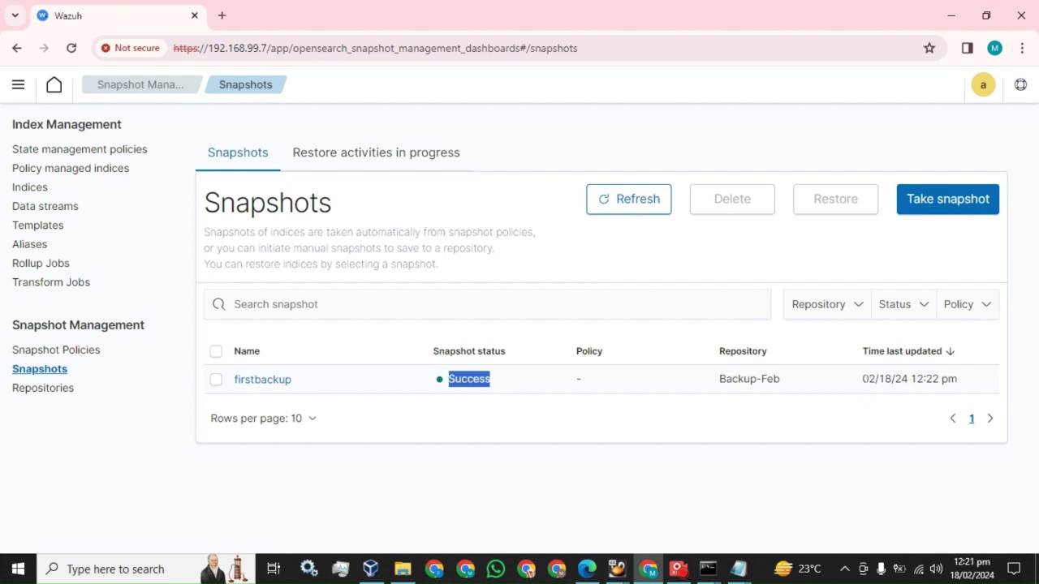
left_click_drag(862, 379, 968, 385)
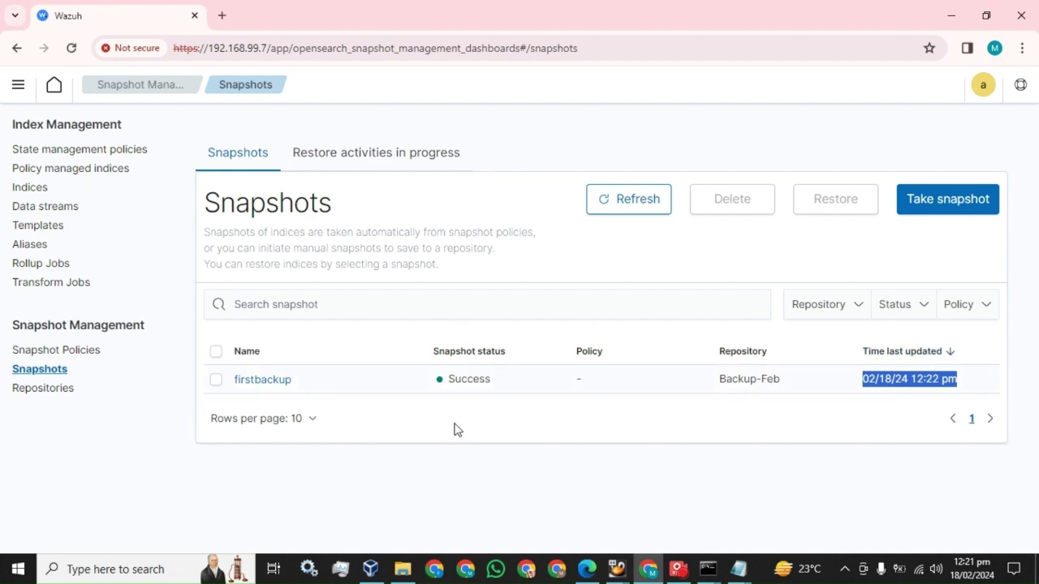
left_click(402, 569)
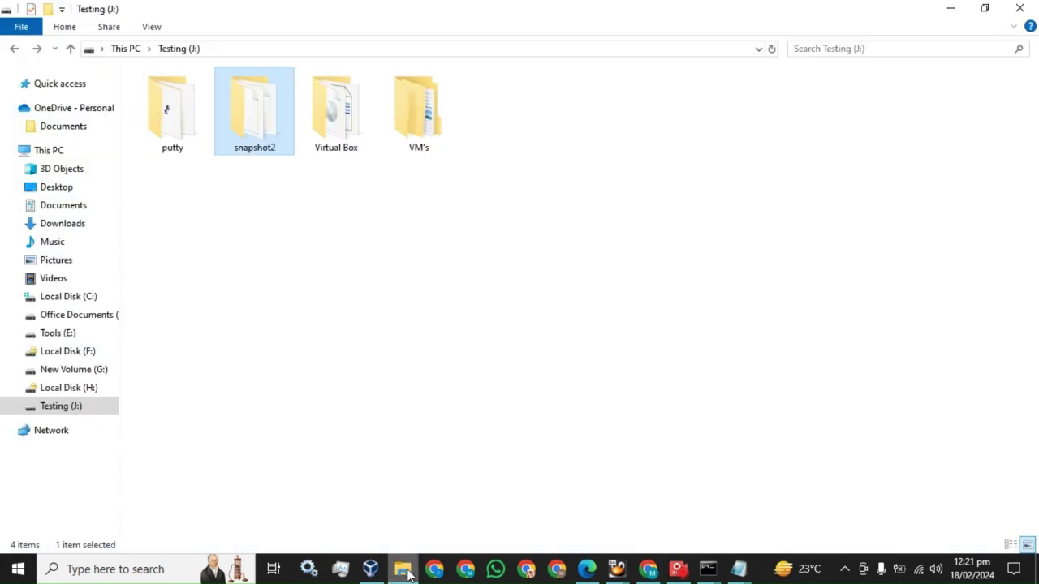
Step: Open the snapshot2 folder on the Testing (J:) drive to view the stored snapshot files
double_click(254, 113)
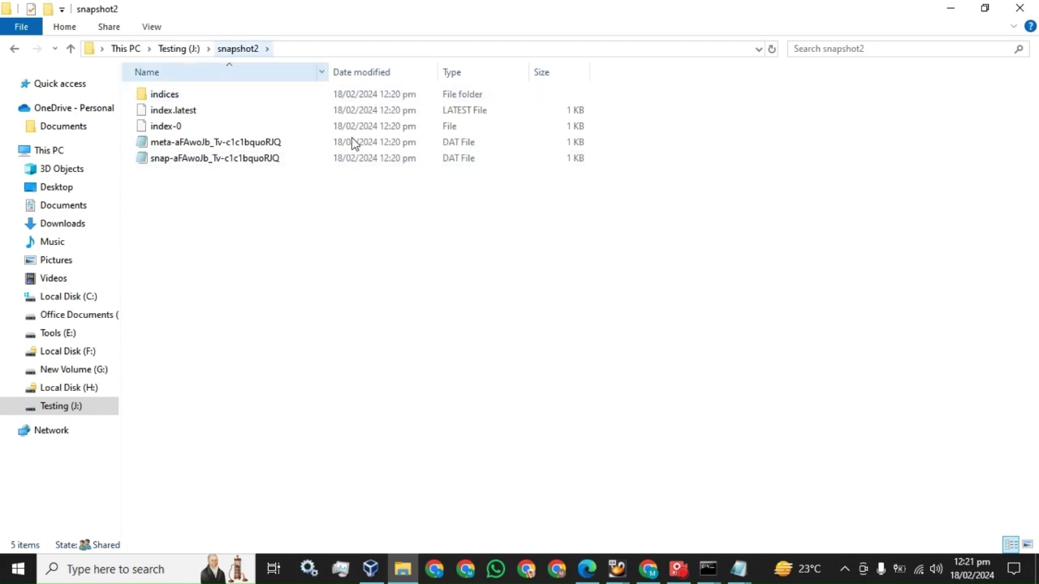
left_click(708, 569)
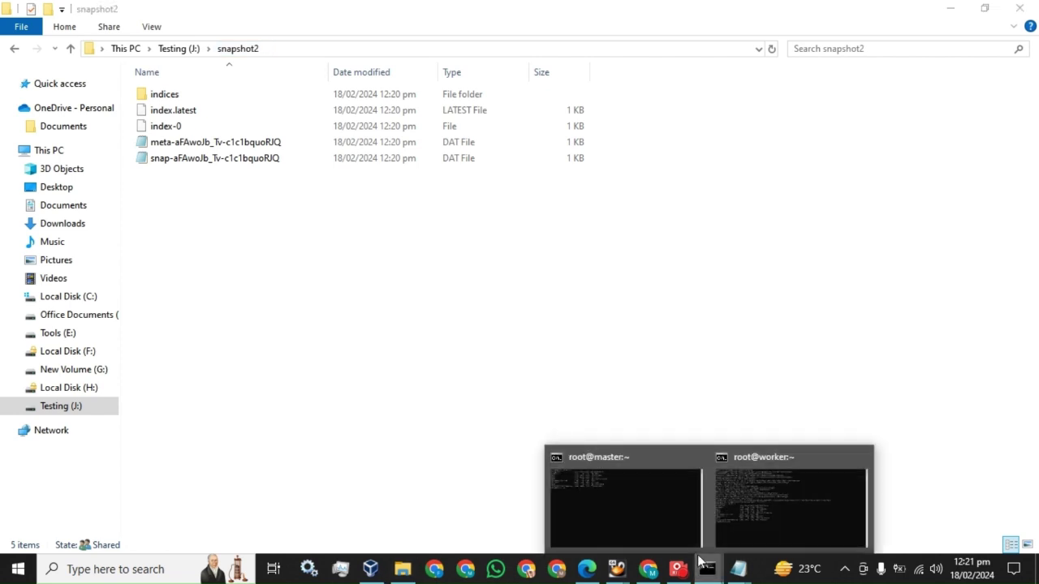
Step: On the root@master terminal, run cd /mnt/Data and ls to list the snapshot files
left_click(646, 487)
type("cd /m")
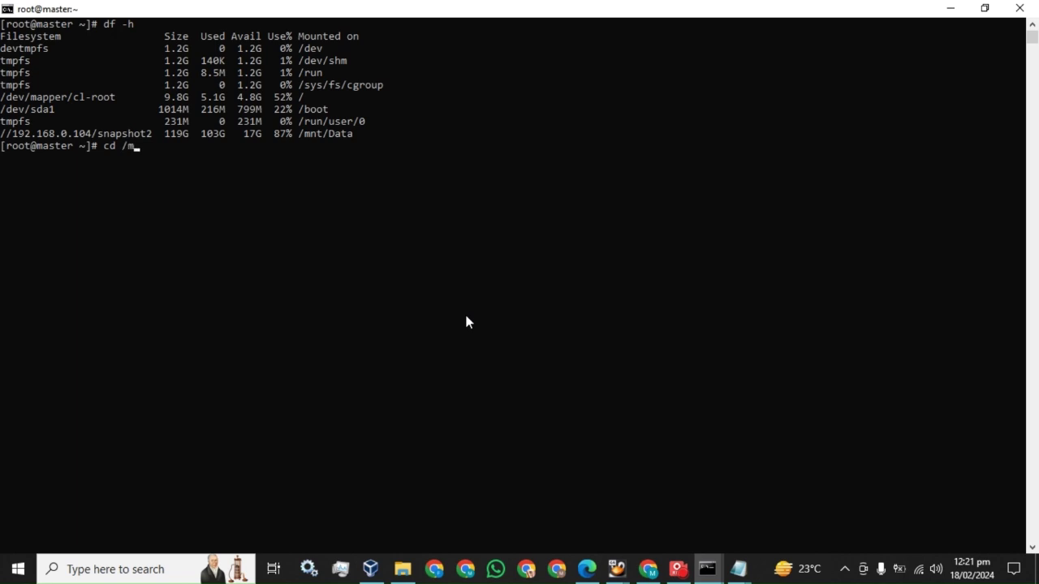
type("nt/Data")
key("Return")
type("ls")
key("Return")
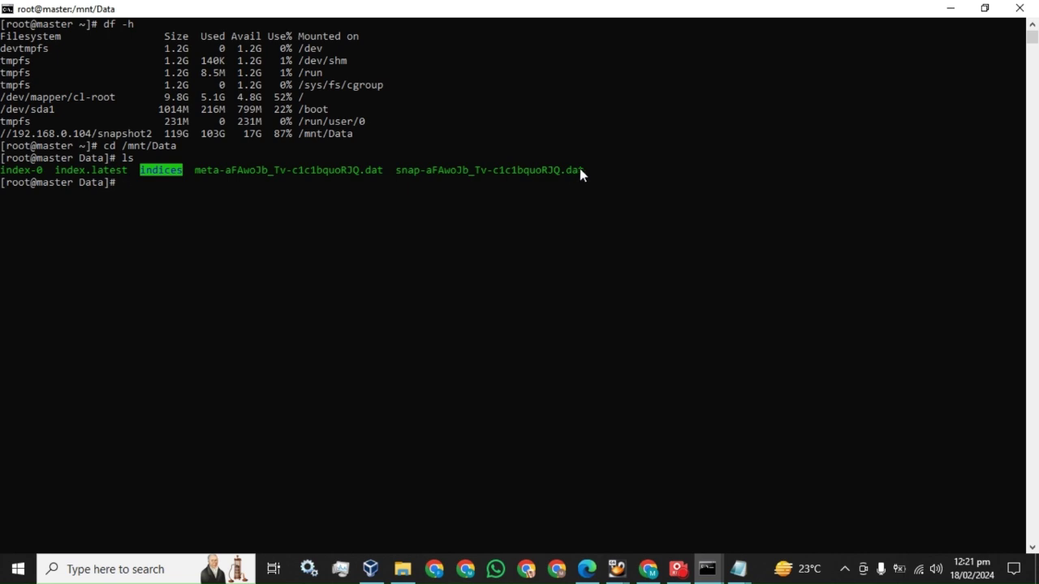
left_click(648, 573)
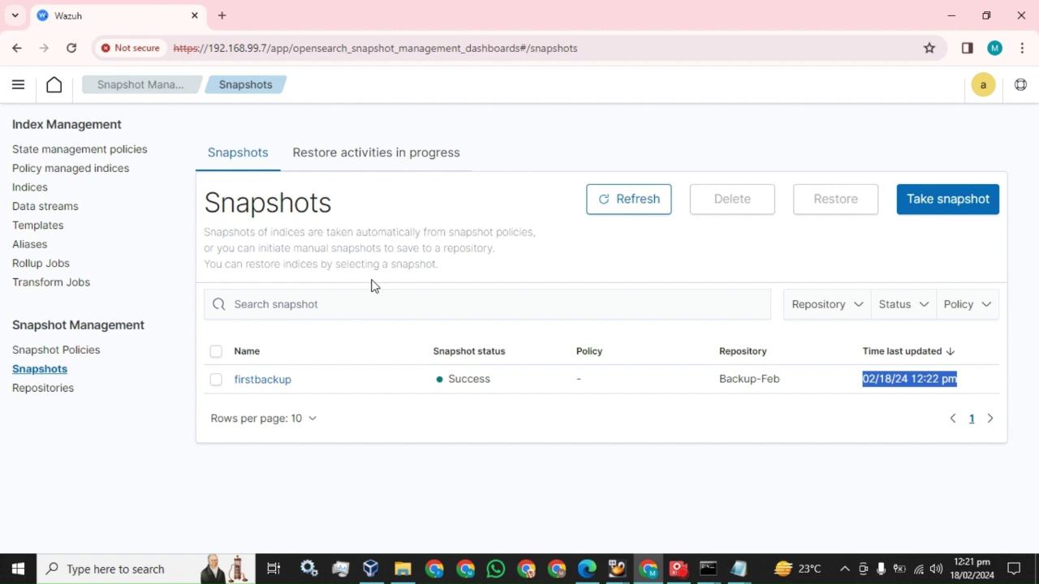
Step: Create snapshot secondbackup of the wazuh-alerts-4.x-2024.02.11 index
left_click(925, 213)
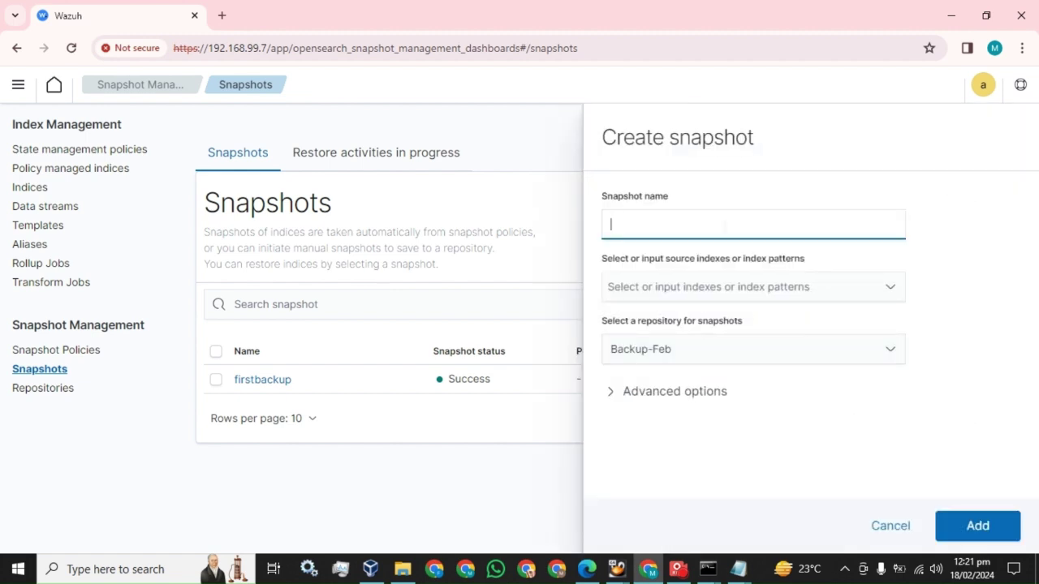
type("secondbackup")
left_click(775, 287)
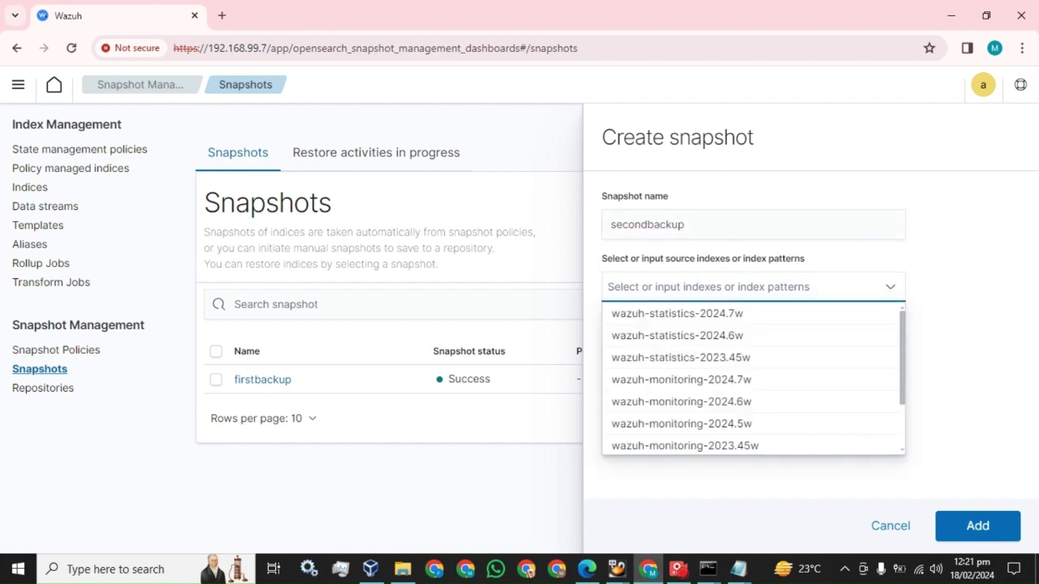
scroll(764, 429, "down", 2)
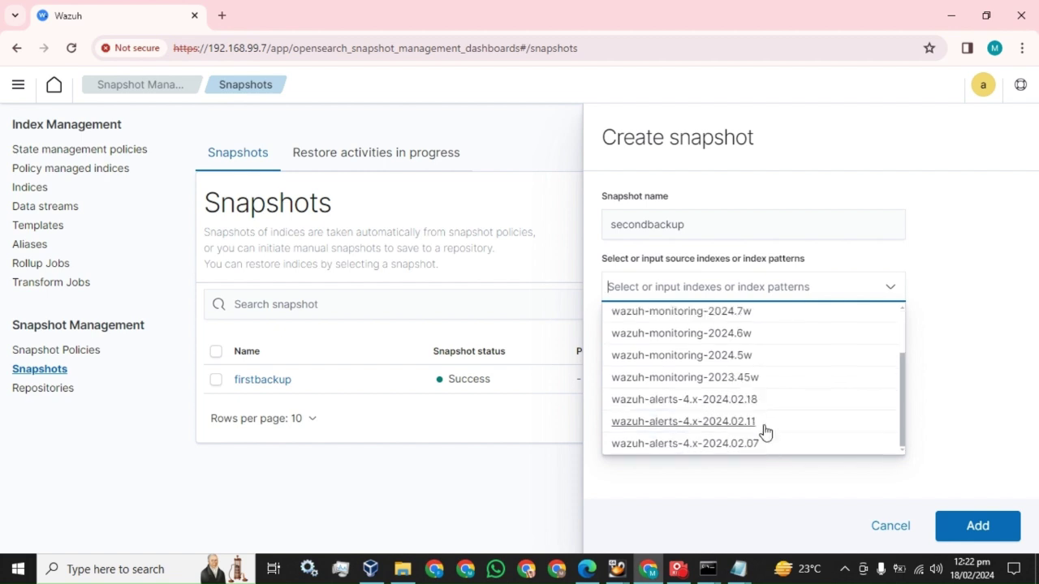
left_click(734, 424)
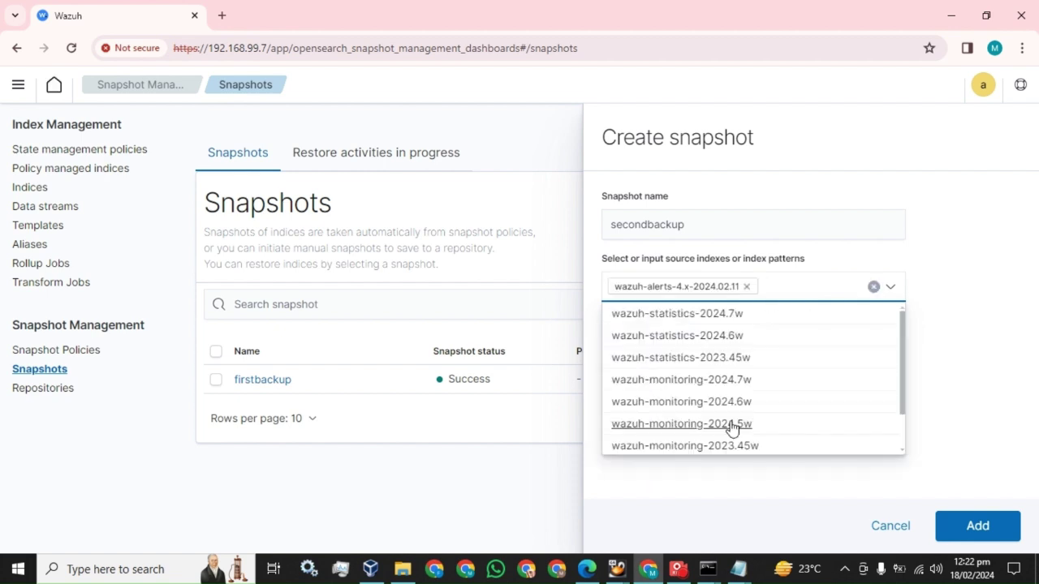
left_click(944, 343)
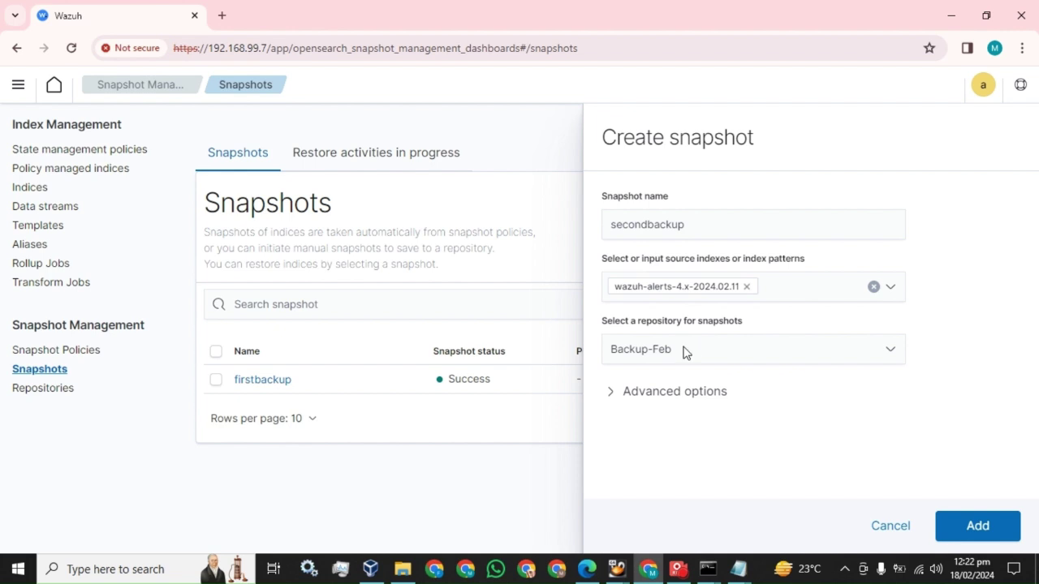
left_click(979, 528)
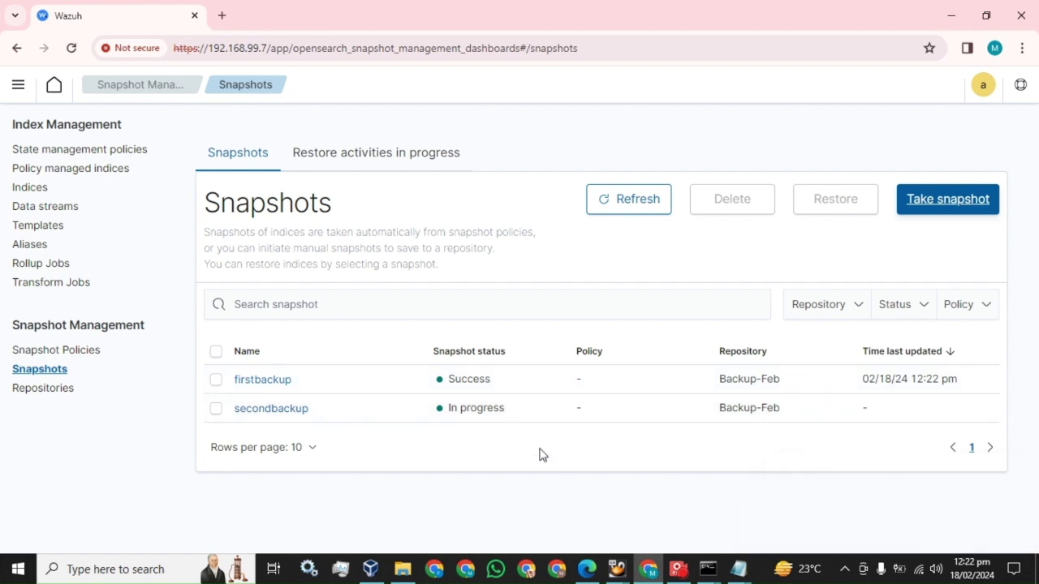
Step: Reload the Snapshots page and confirm secondbackup shows Success
left_click(71, 49)
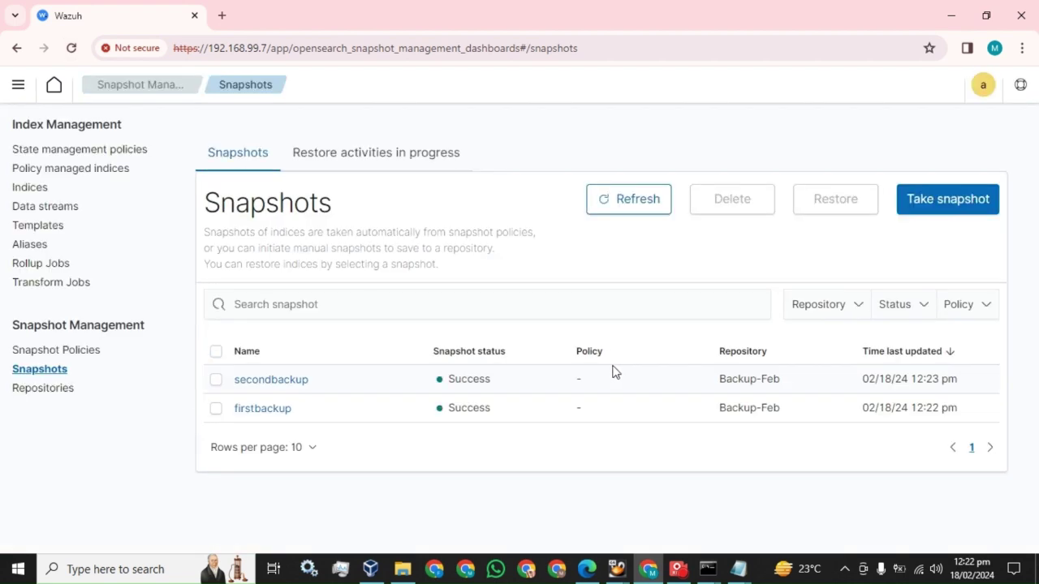
left_click_drag(490, 379, 448, 379)
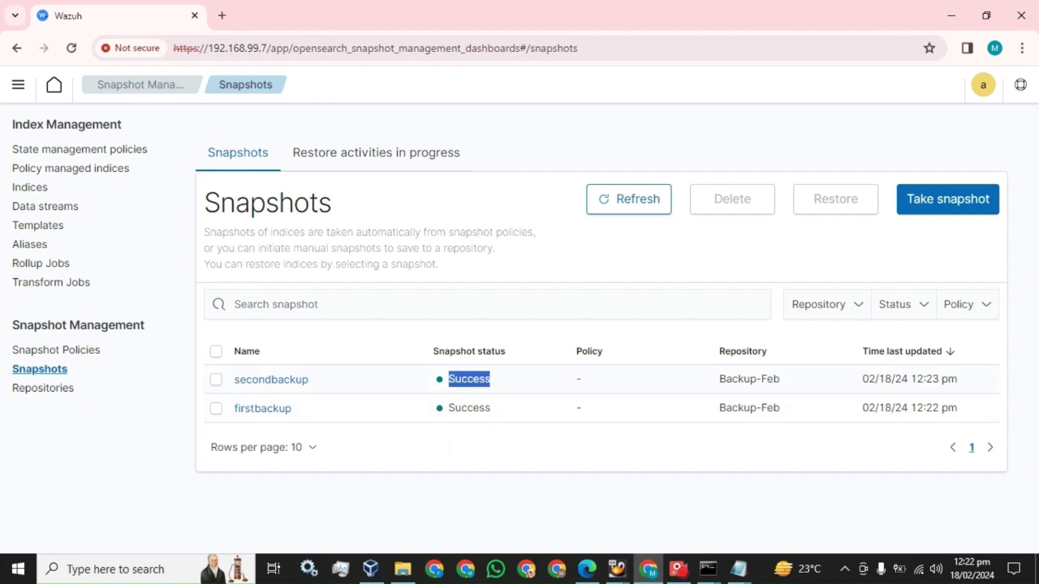
left_click(403, 568)
Step: Refresh the snapshot2 folder and compare the sizes of the new and older snap files
right_click(330, 291)
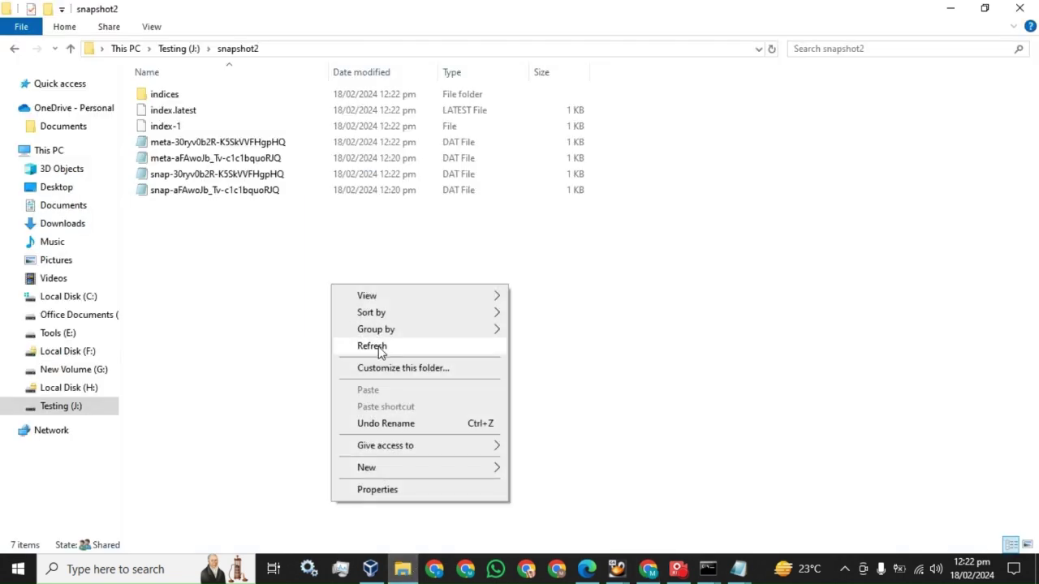
left_click(378, 345)
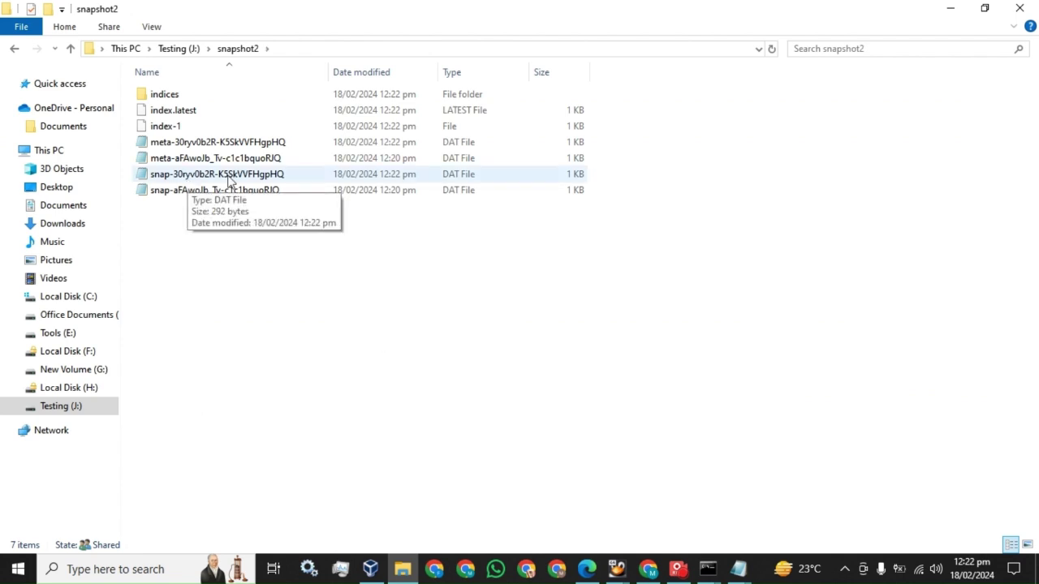
left_click(192, 180)
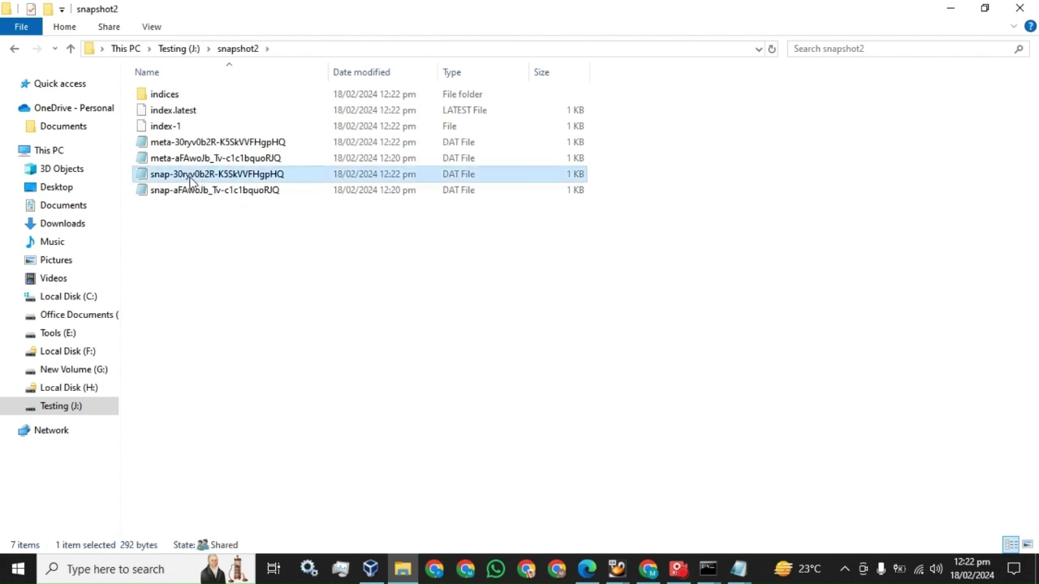
left_click(361, 193)
mouse_move(399, 197)
left_mouse_down()
mouse_move(389, 188)
mouse_move(398, 182)
left_mouse_up()
left_click(397, 173)
left_click(647, 573)
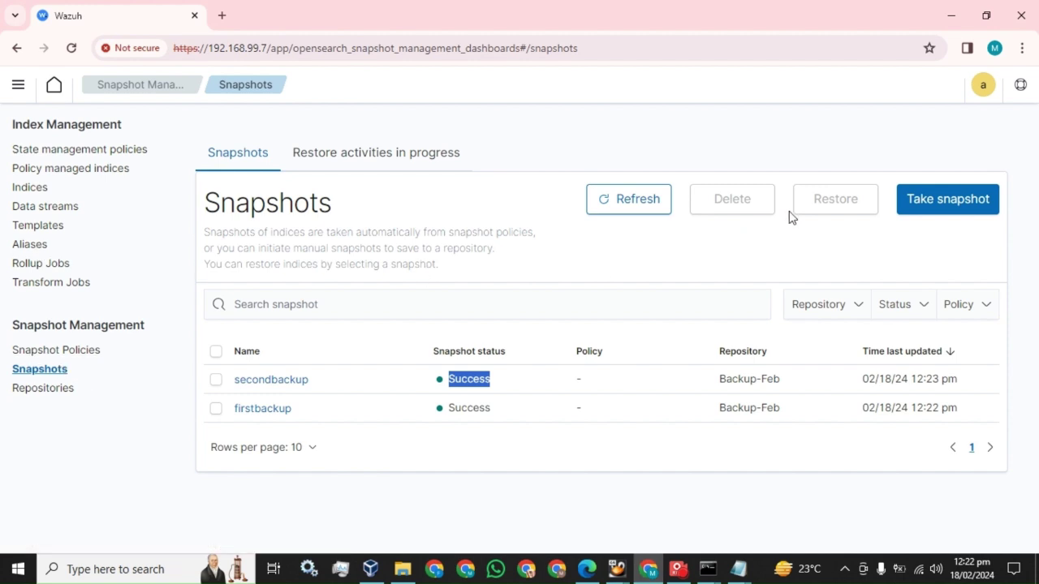
Step: Restore the firstbackup snapshot, keeping the restored_ prefix for restored index names
left_click(216, 410)
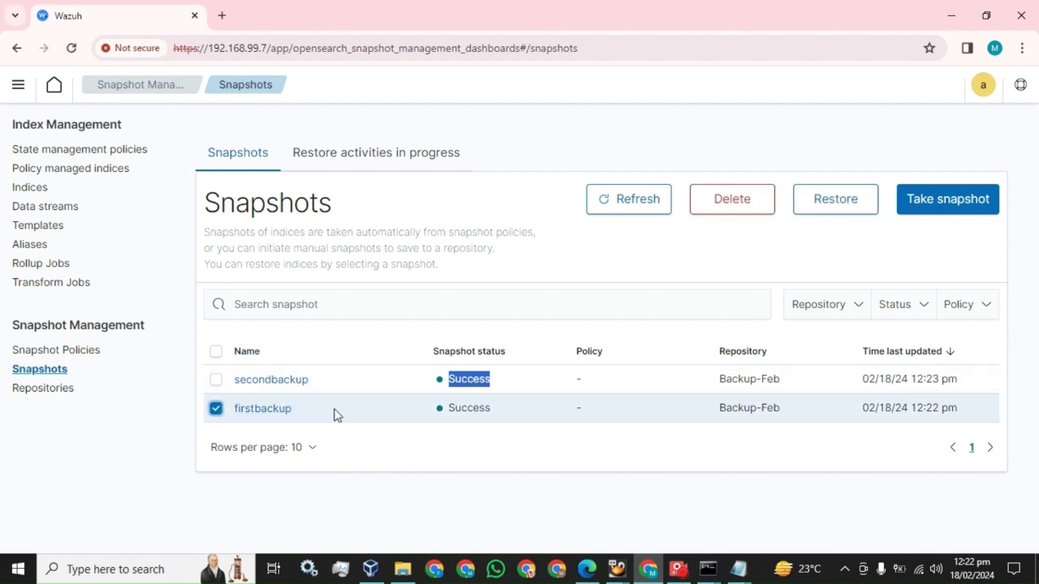
left_click(837, 205)
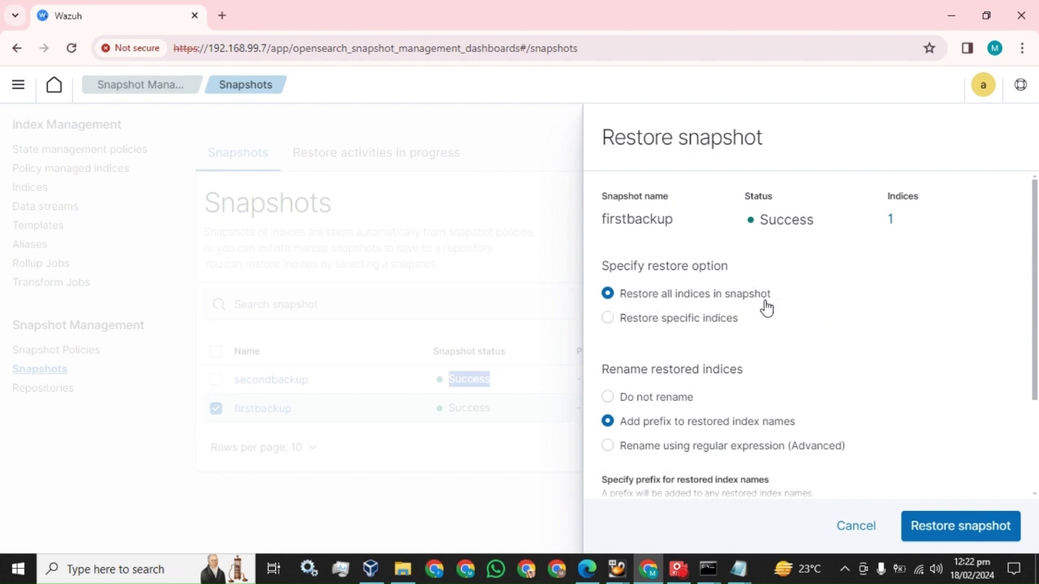
scroll(755, 309, "down", 3)
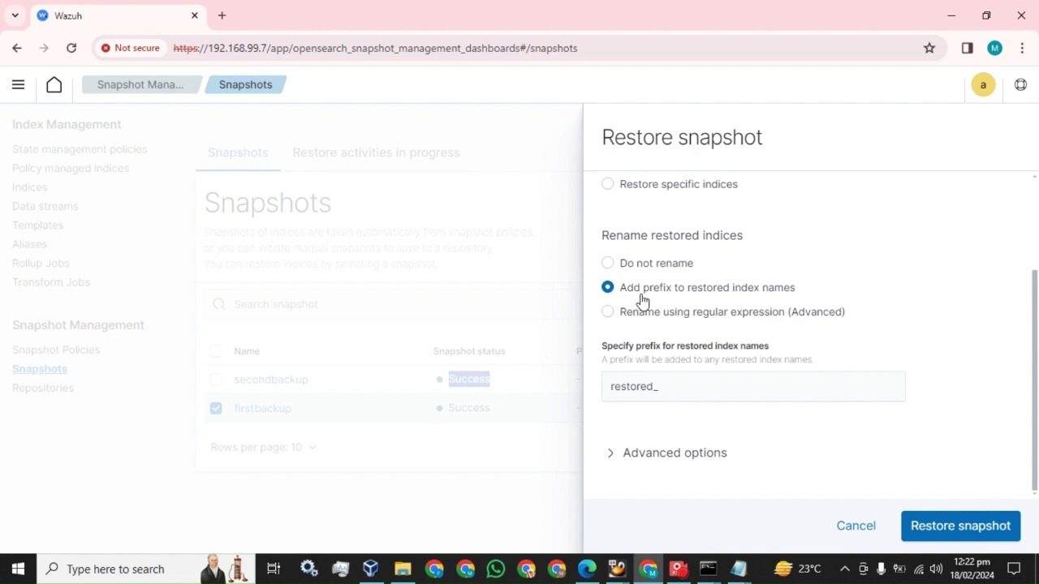
left_click_drag(659, 386, 607, 386)
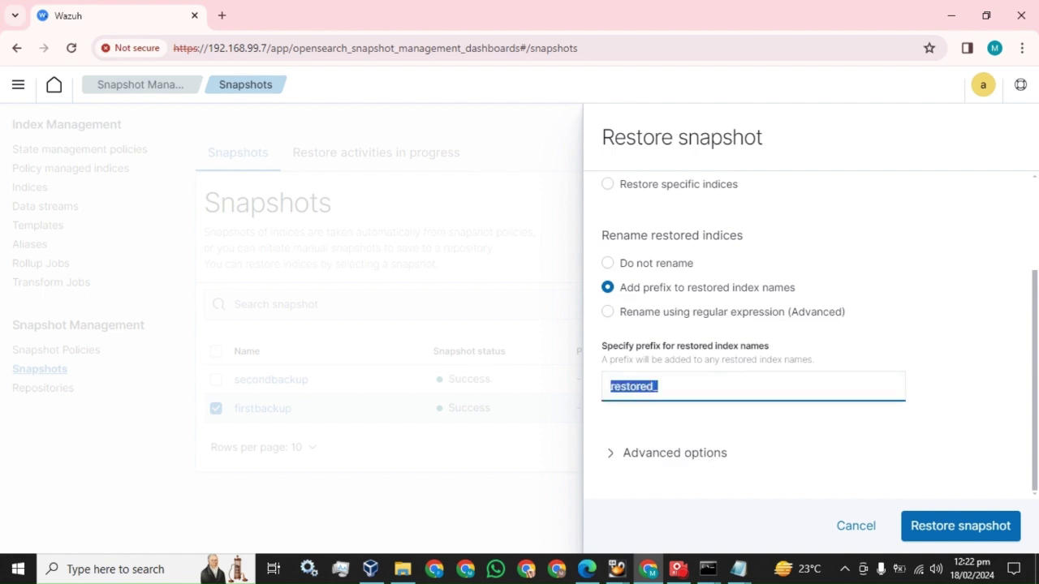
left_click(954, 532)
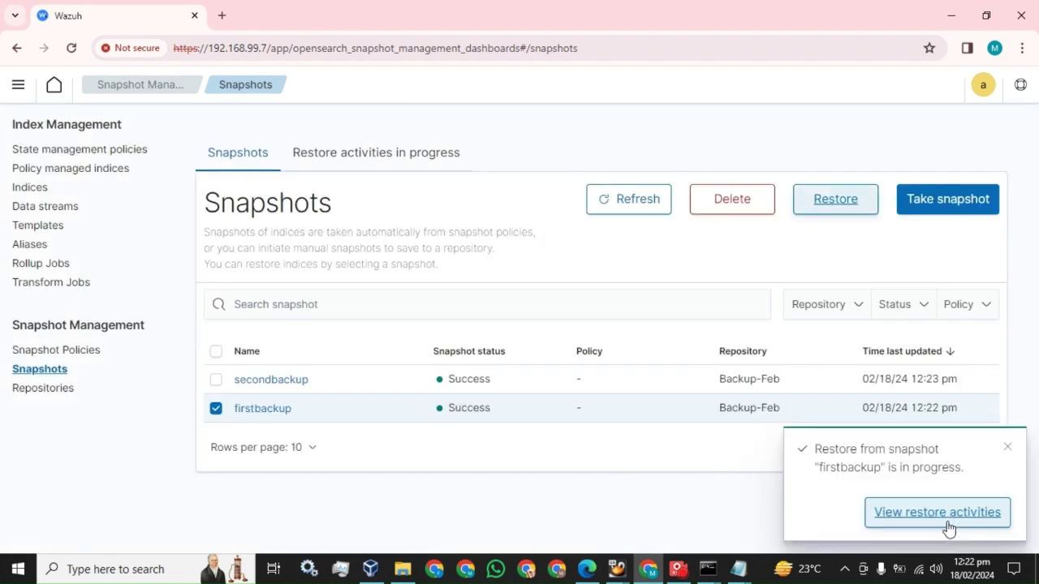
Step: Reload Snapshot Management and browse the snapshot policies, repositories and snapshots lists
left_click(70, 49)
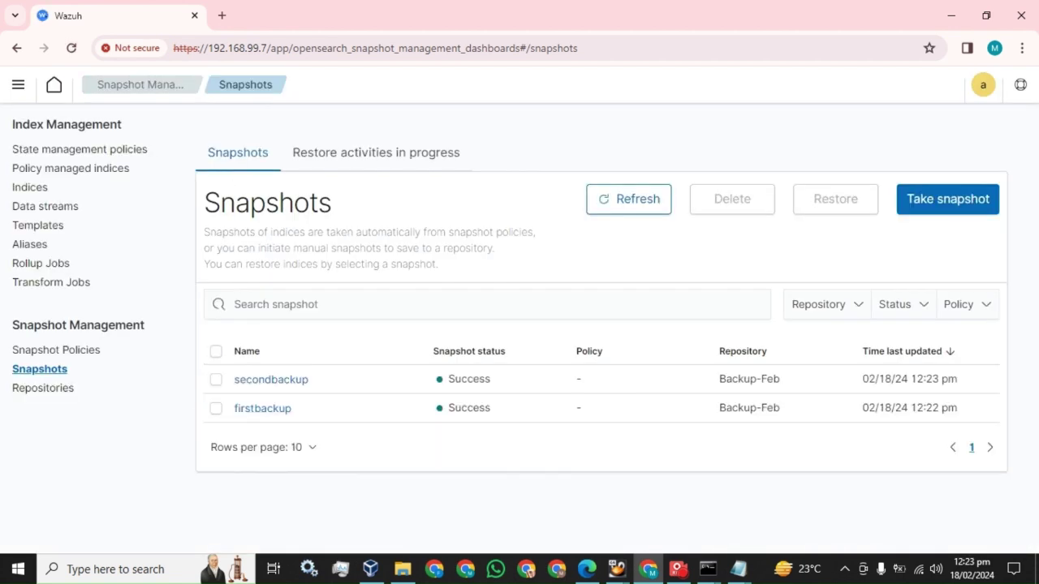
left_click(50, 353)
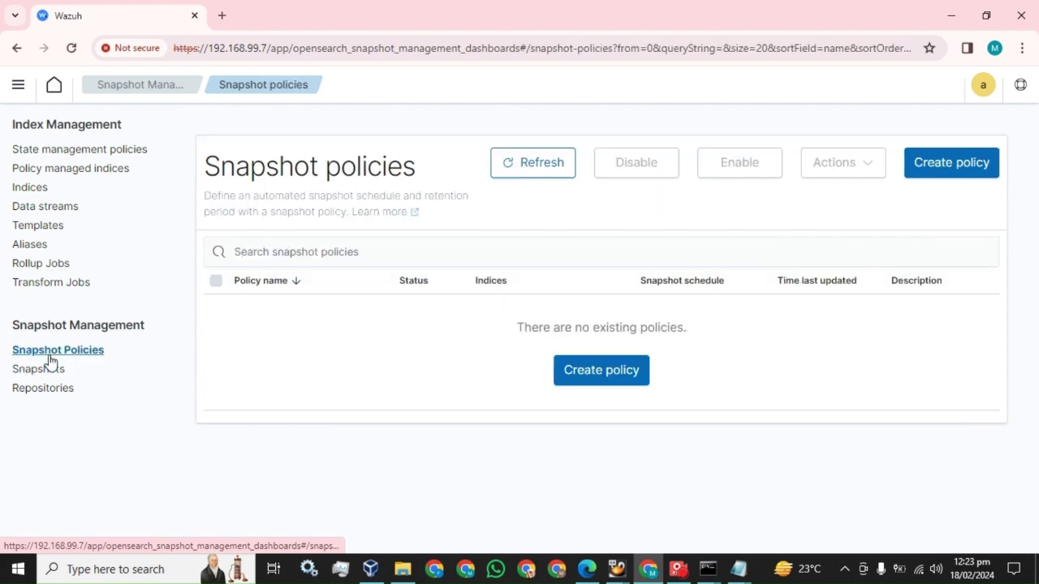
left_click(47, 390)
left_click(41, 371)
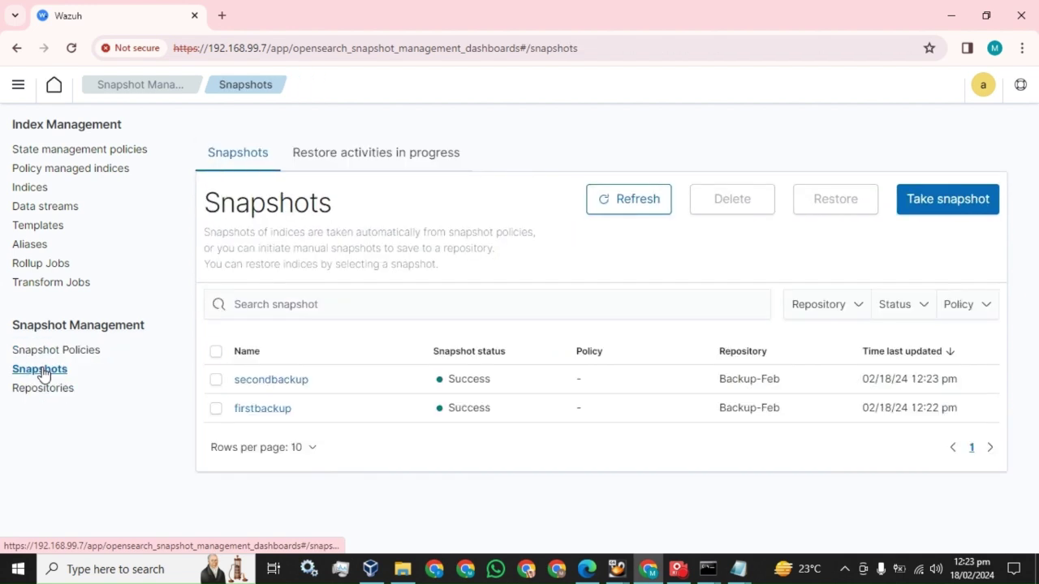
Step: Search Indices for 'rest' and highlight the restored_wazuh-alerts-4.x-2024.02.18 index
left_click(31, 190)
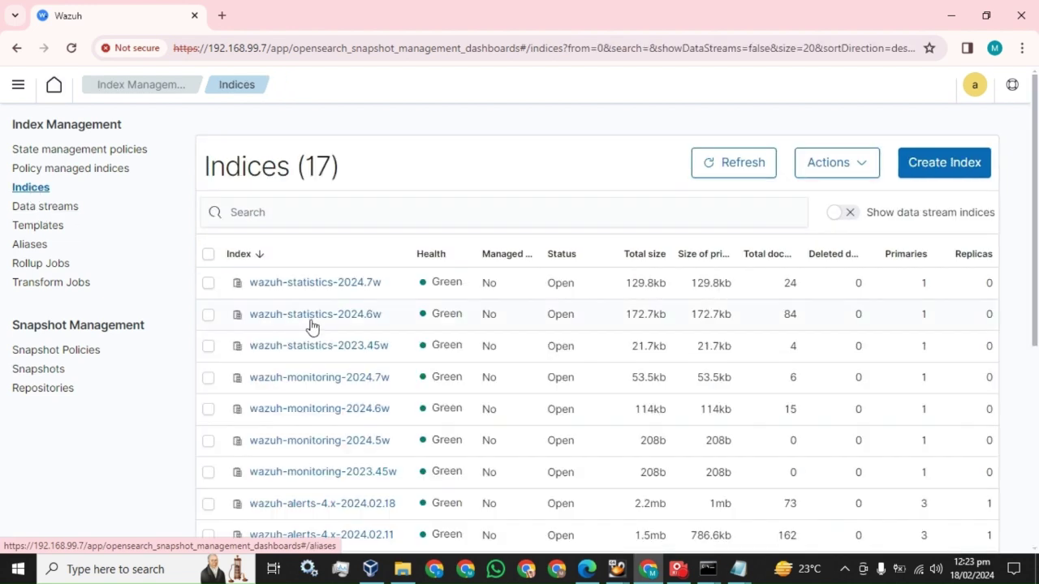
left_click(296, 212)
type("rest")
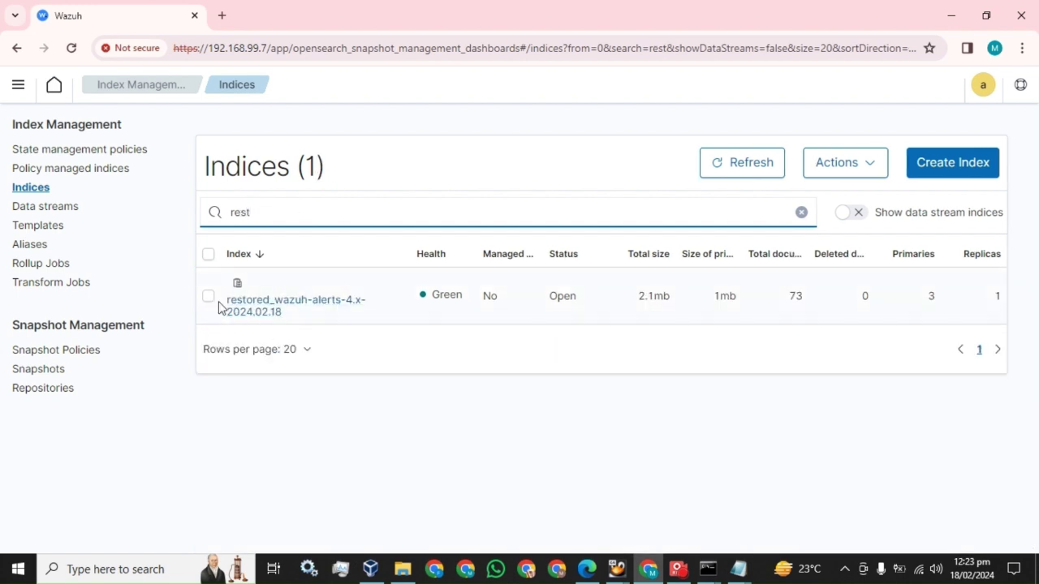
left_click_drag(224, 301, 291, 331)
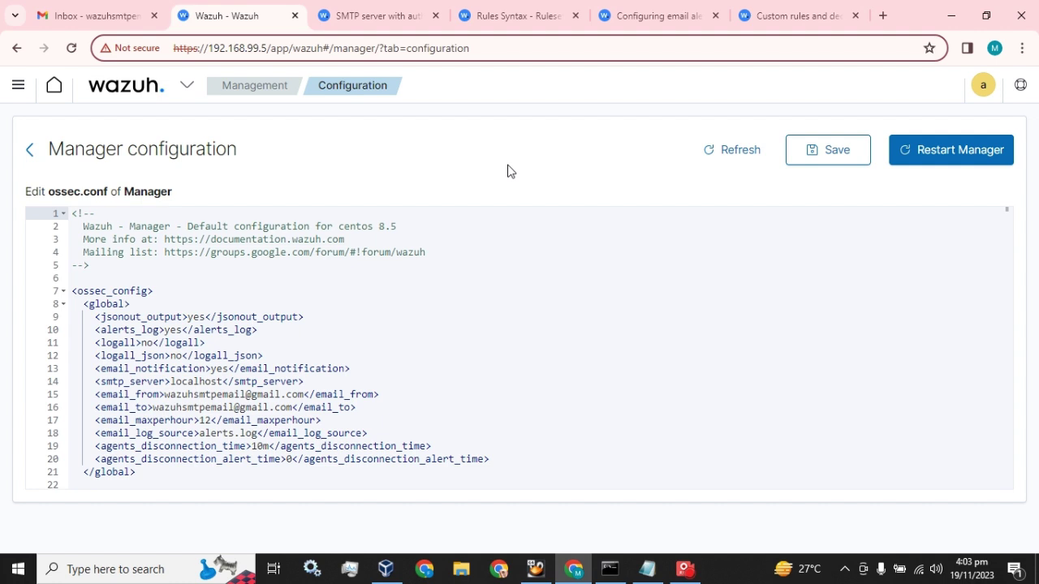
Step: Open Modules > Security events and scroll to the Security Alerts table listing Postfix alerts
left_click(187, 90)
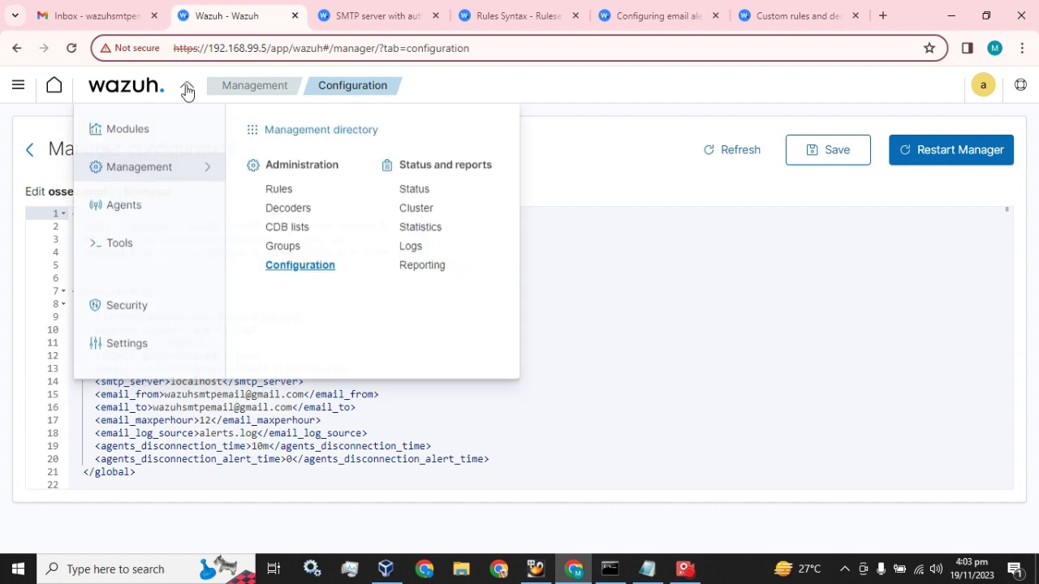
left_click(153, 132)
left_click(308, 196)
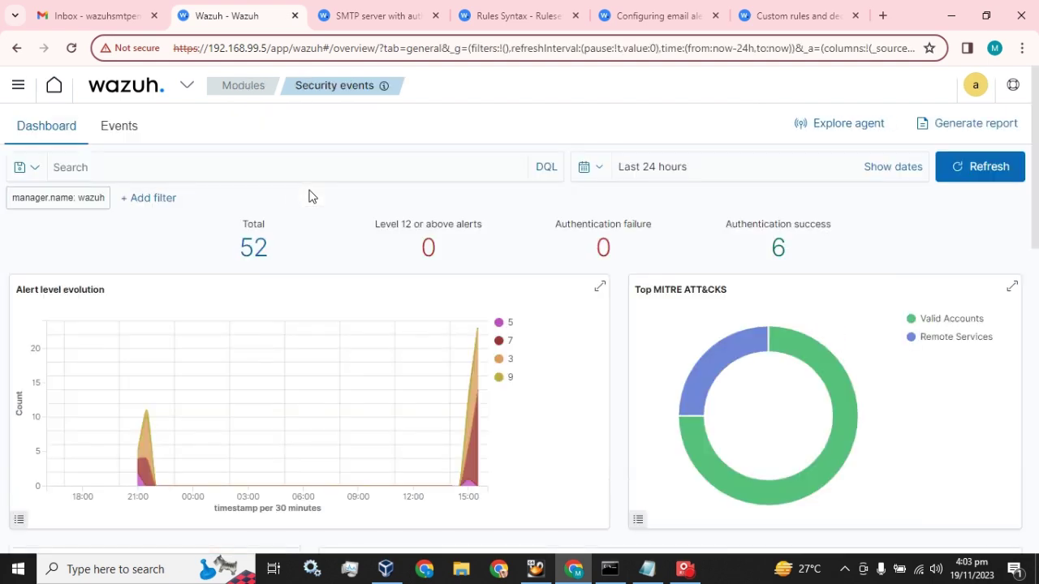
scroll(566, 373, "down", 7)
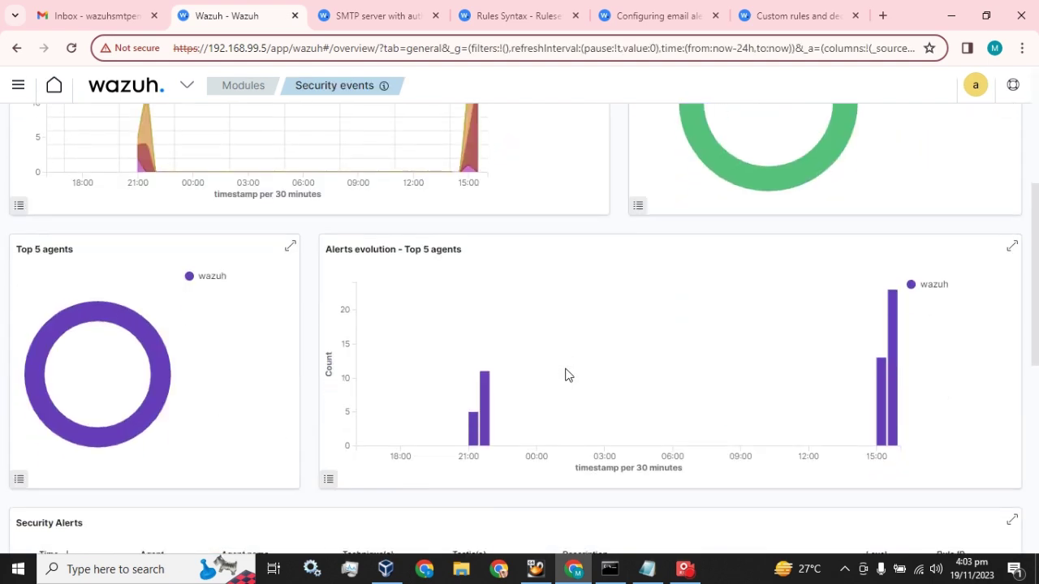
scroll(566, 373, "down", 1)
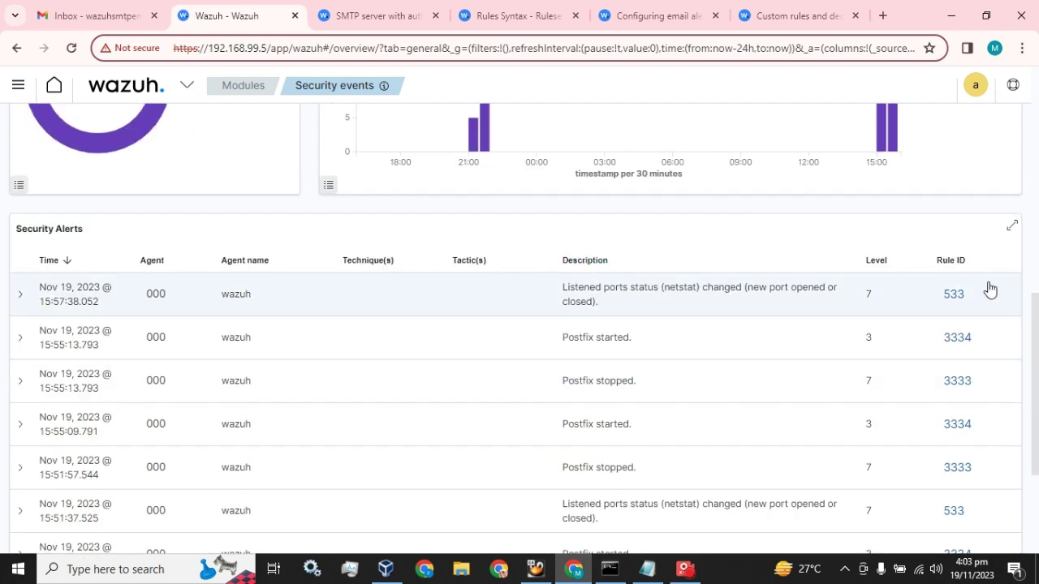
scroll(958, 343, "down", 2)
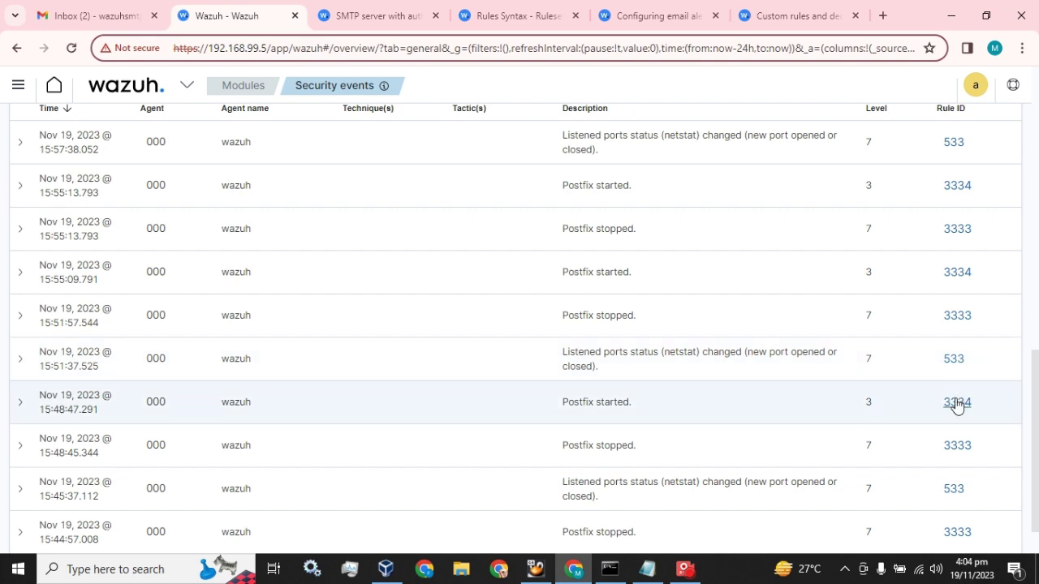
left_click(65, 14)
Step: Read the Wazuh alert notification and both Test Postfix emails in Gmail, then return to Wazuh
left_click(332, 242)
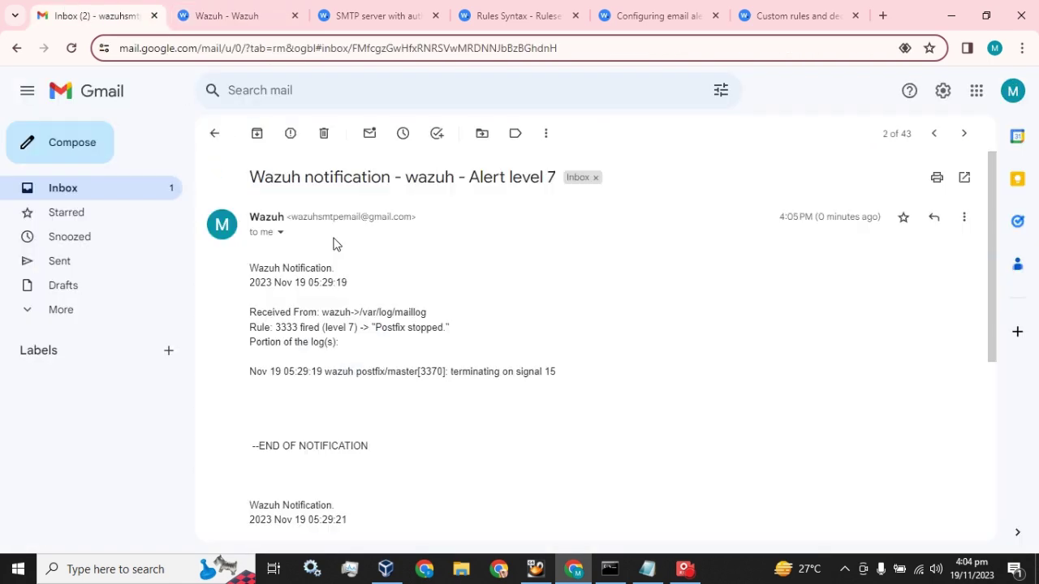
left_click(127, 195)
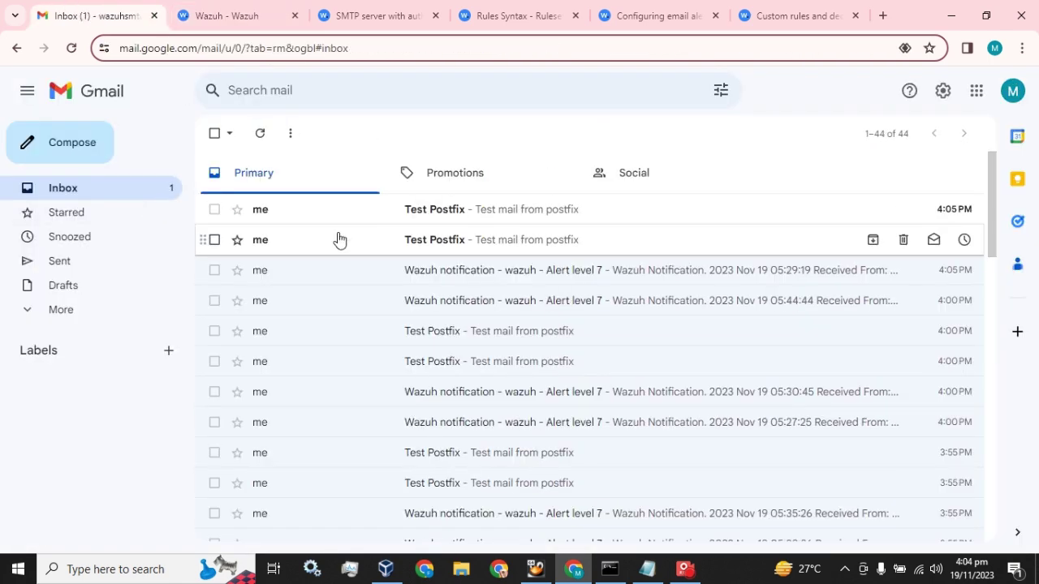
left_click(338, 239)
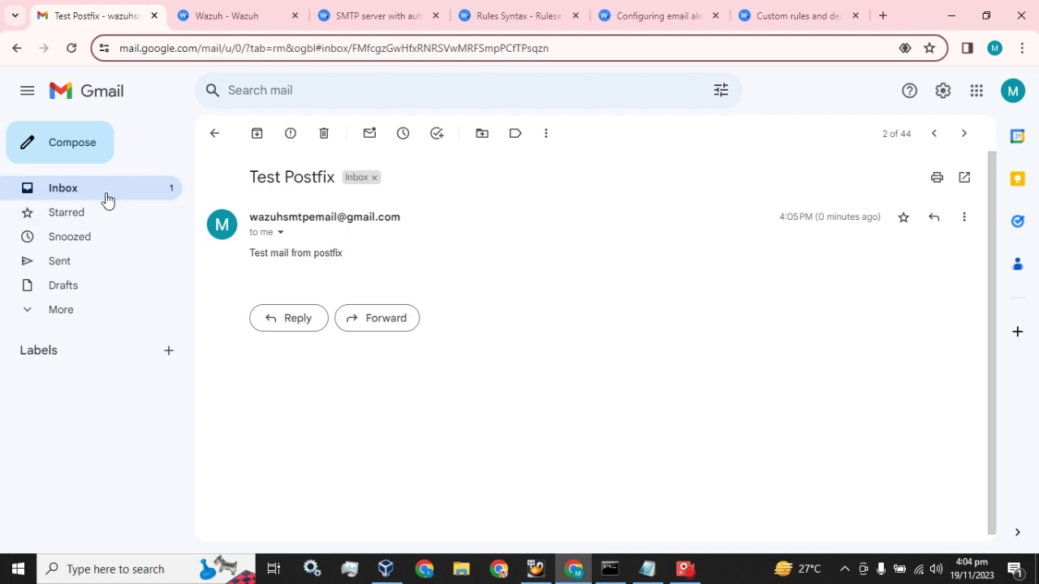
left_click(104, 195)
left_click(332, 220)
left_click(114, 189)
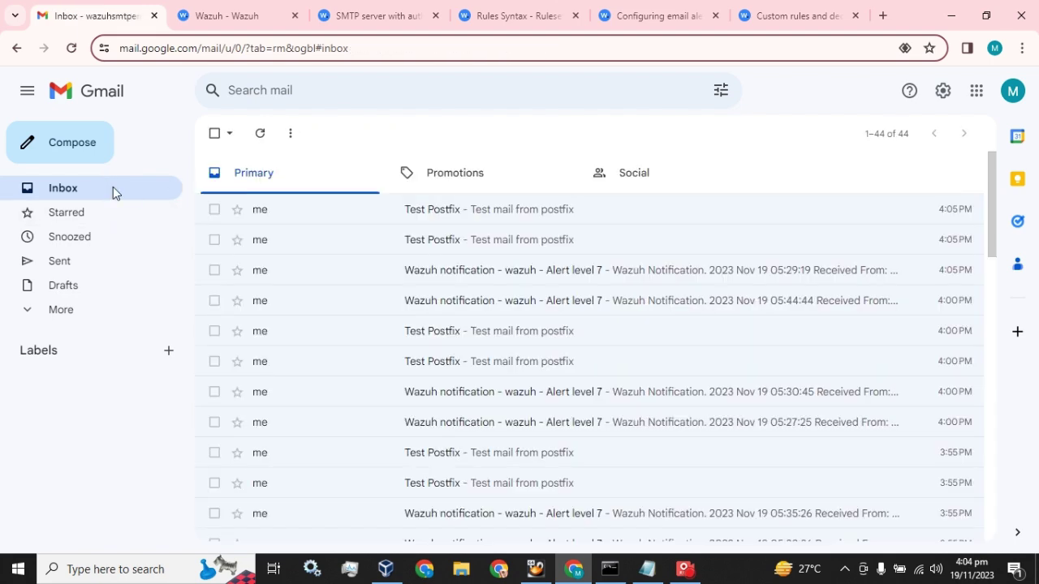
left_click(189, 20)
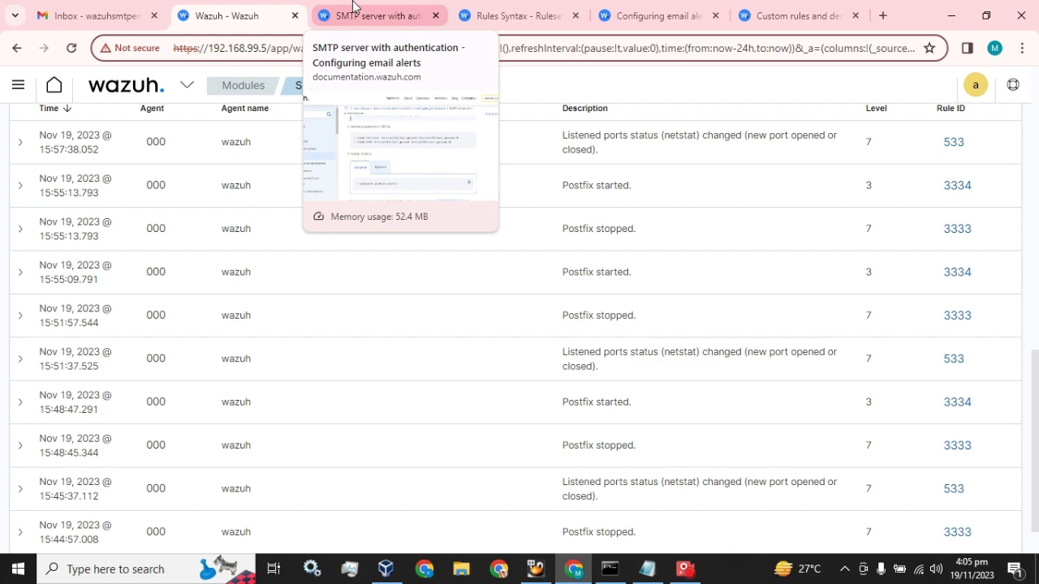
Step: Read steps 1–4 of the 'SMTP server with authentication' Postfix relay guide, then go back to Wazuh
left_click(352, 15)
scroll(343, 109, "up", 10)
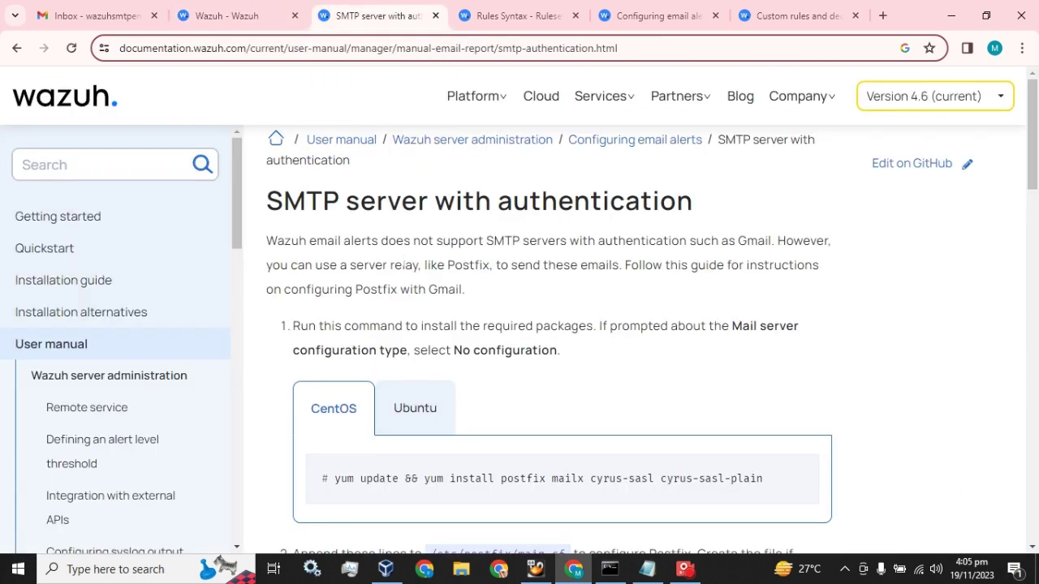
left_click_drag(268, 200, 692, 203)
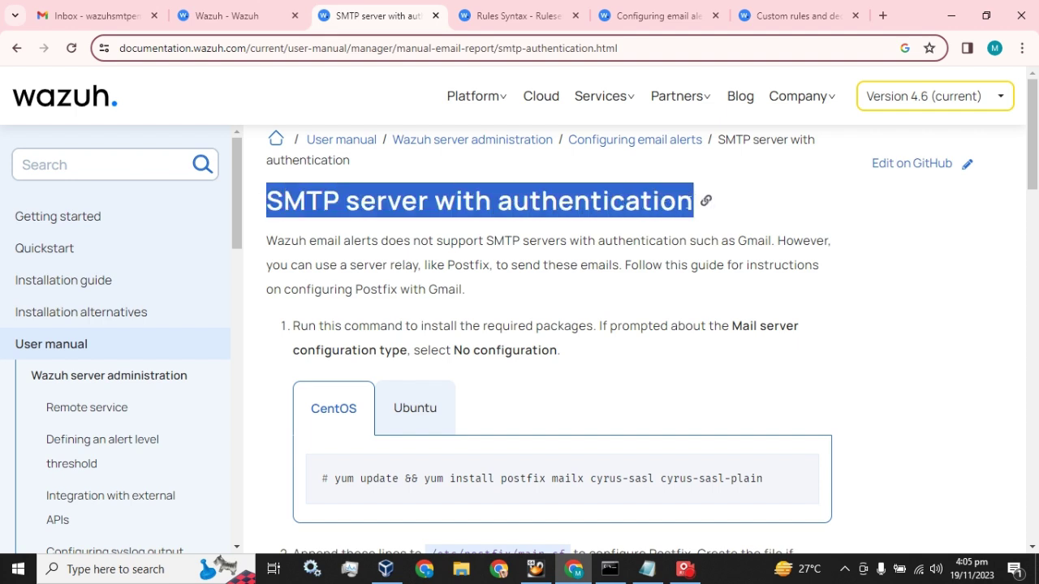
scroll(401, 419, "down", 4)
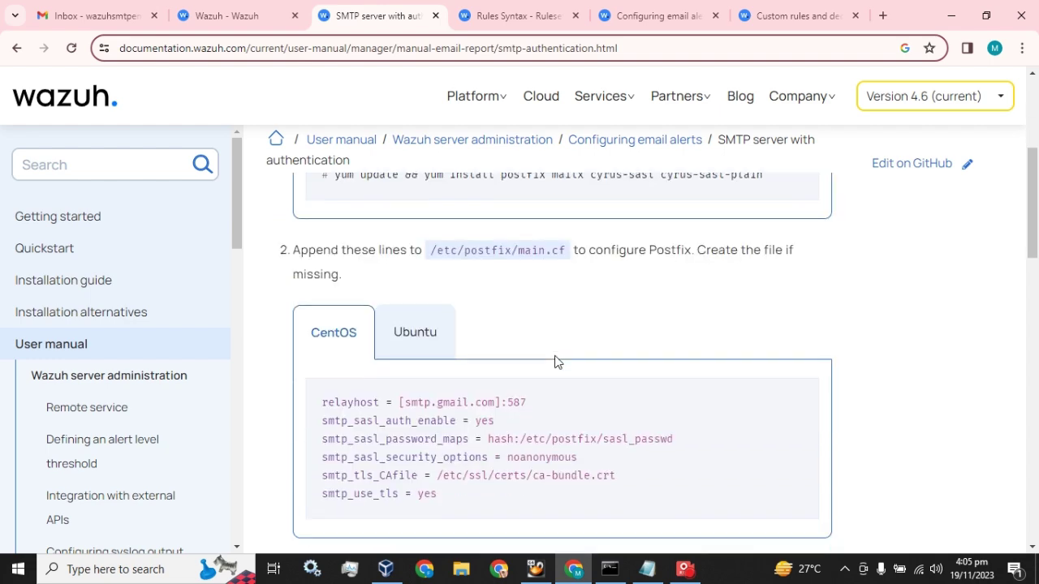
scroll(555, 362, "down", 2)
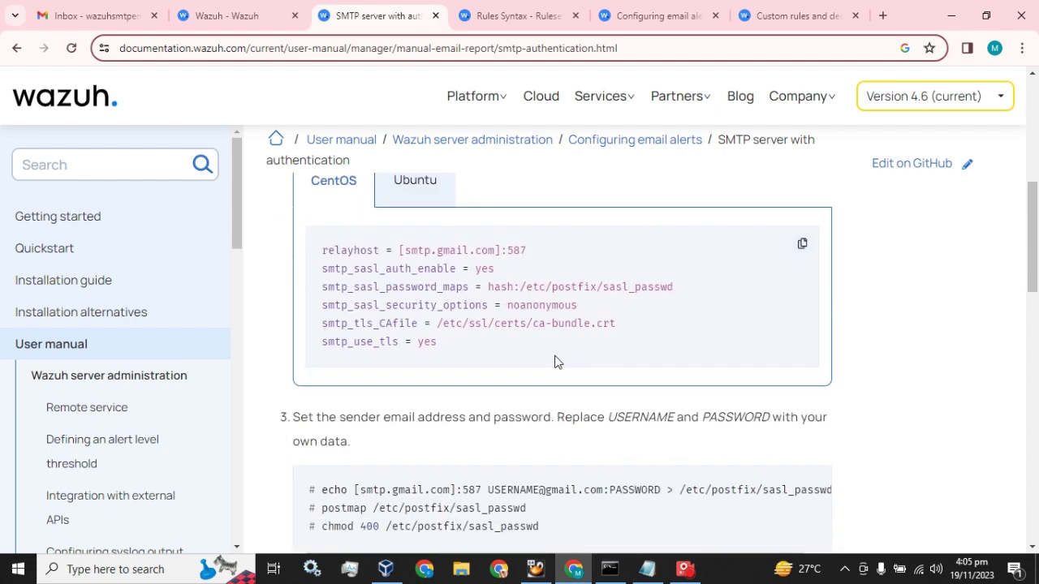
scroll(555, 362, "down", 1)
scroll(555, 362, "down", 1)
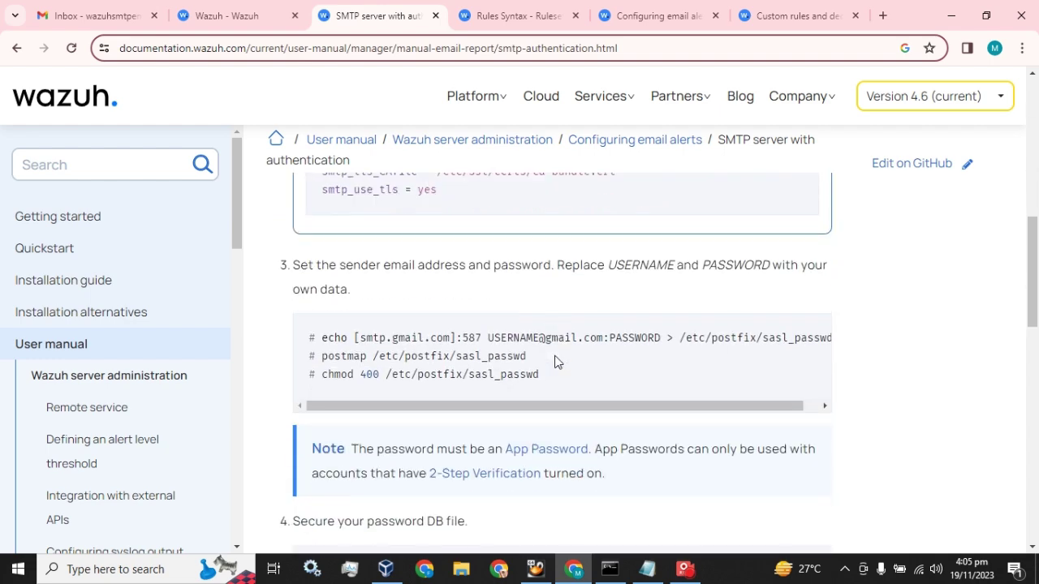
scroll(555, 362, "down", 1)
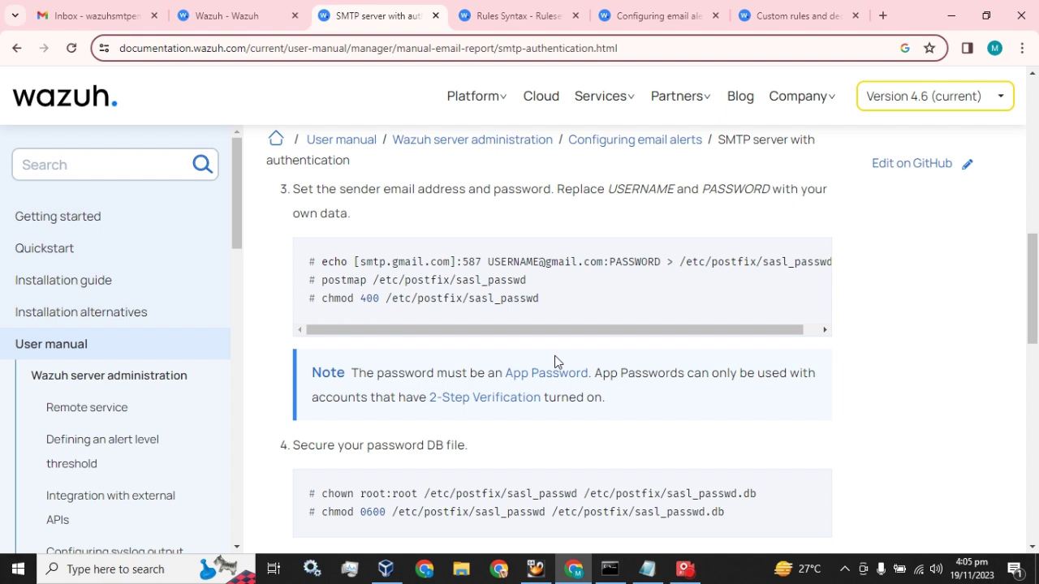
left_click(209, 10)
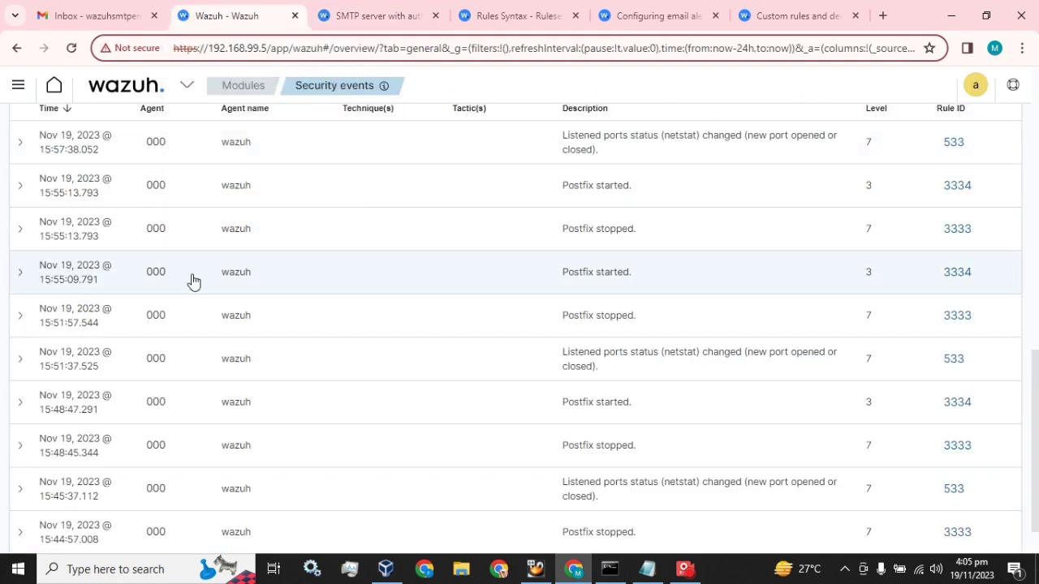
Step: Open the manager's ossec.conf in the Management > Configuration editor
scroll(192, 281, "up", 8)
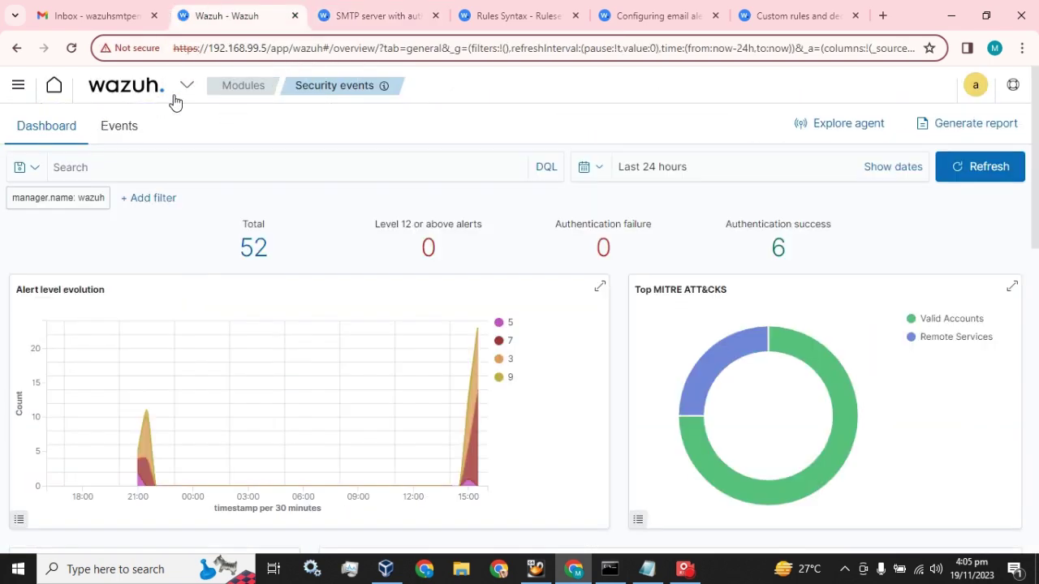
left_click(186, 86)
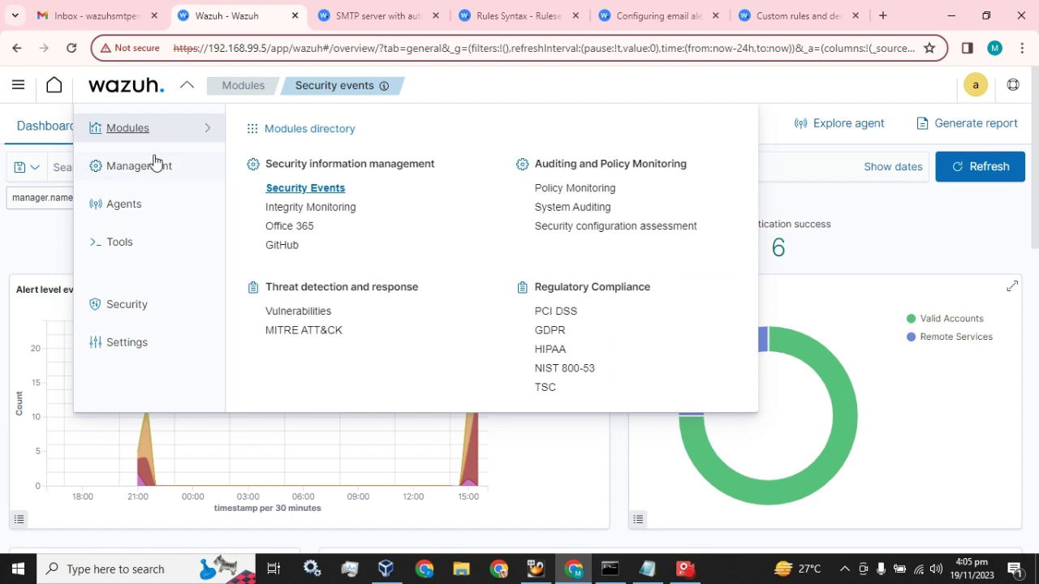
mouse_move(156, 164)
left_click(285, 268)
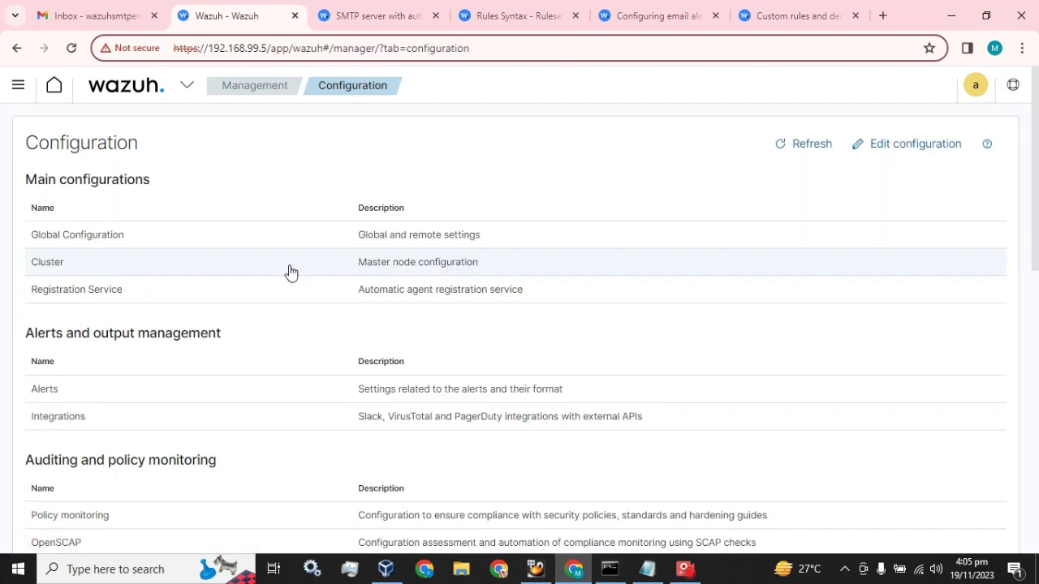
left_click(898, 146)
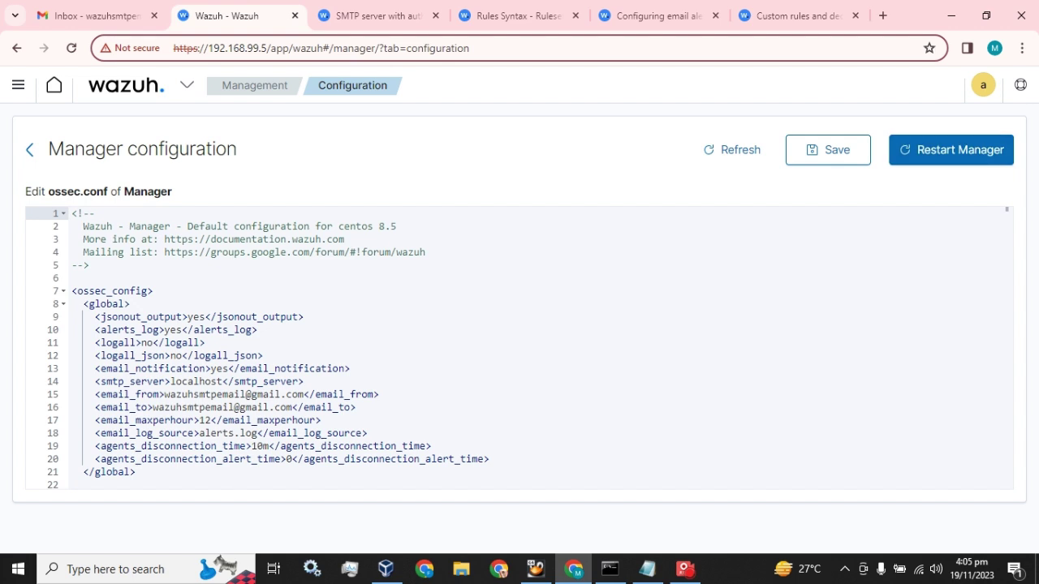
Step: Inspect the global email settings: email_notification yes and smtp_server localhost
scroll(248, 285, "down", 1)
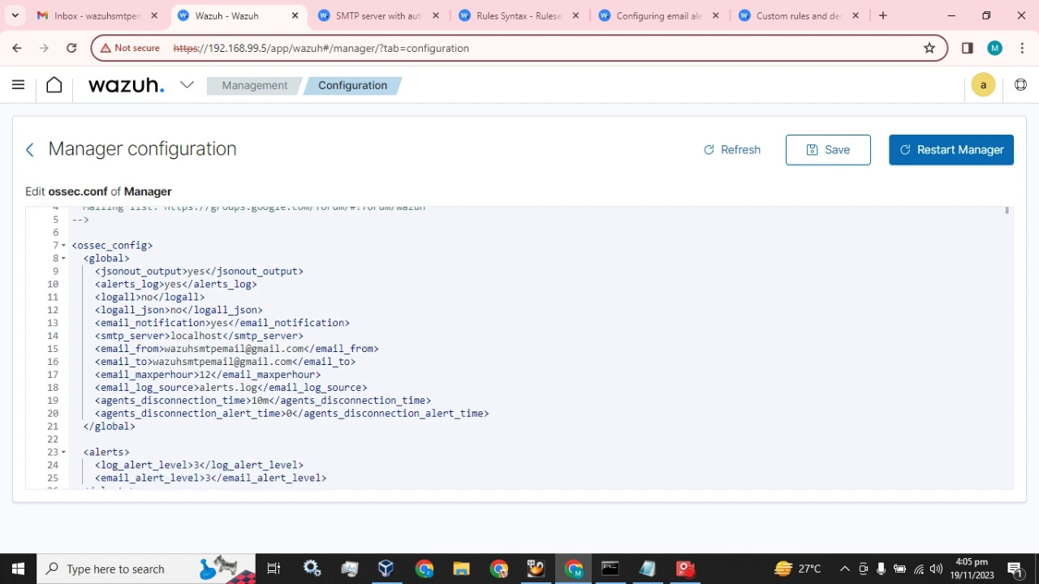
left_click_drag(99, 323, 351, 323)
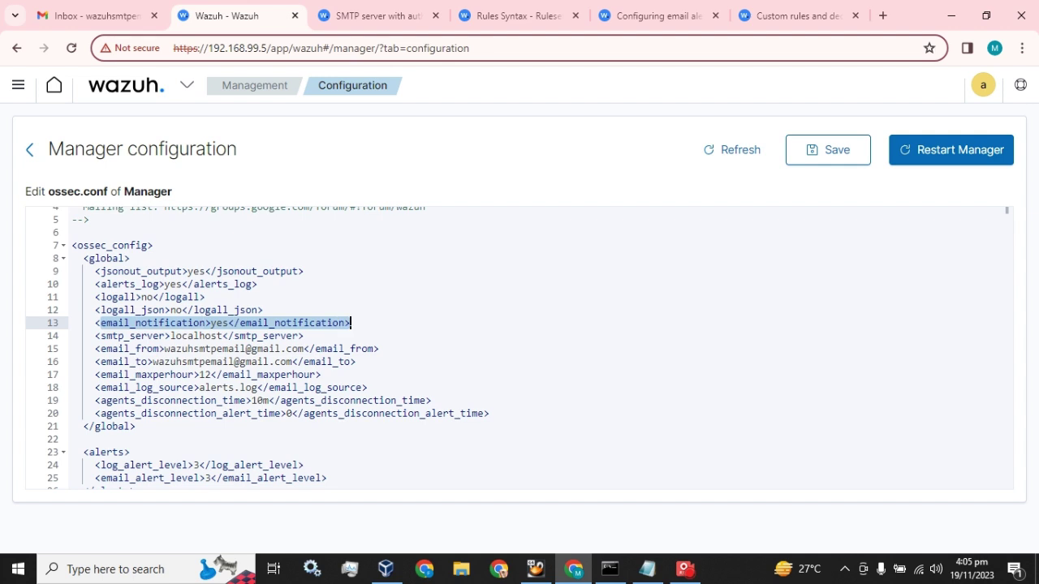
left_click(217, 323)
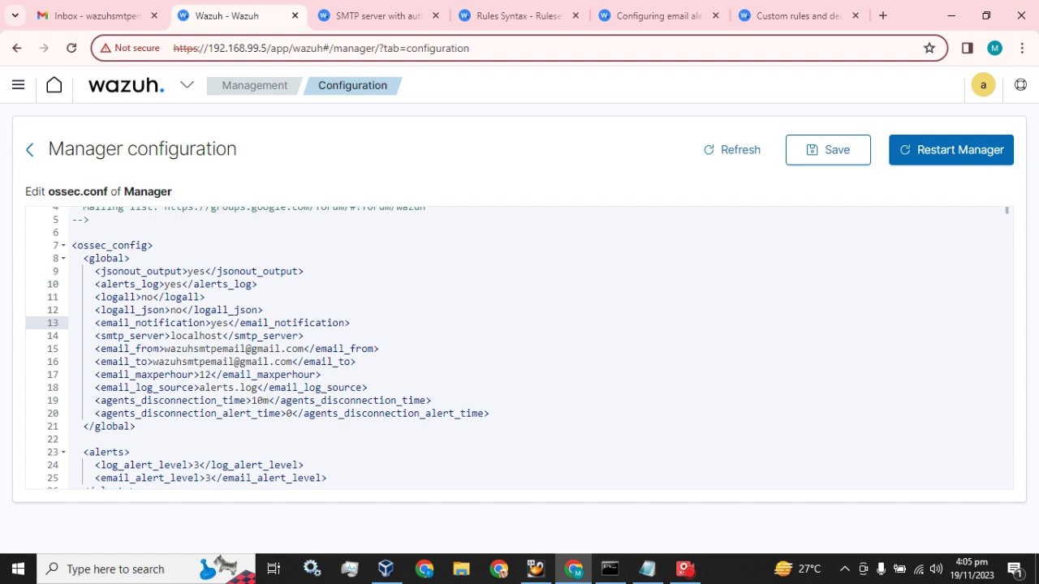
left_click_drag(171, 335, 306, 349)
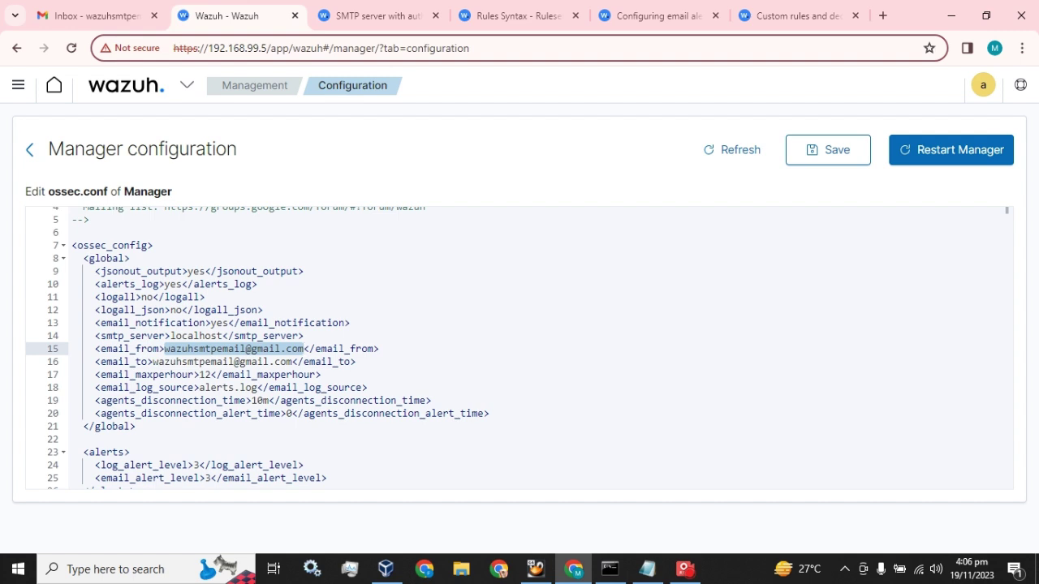
Step: Change email_maxperhour from 12 to 120 and set email_alert_level to 12
double_click(205, 374)
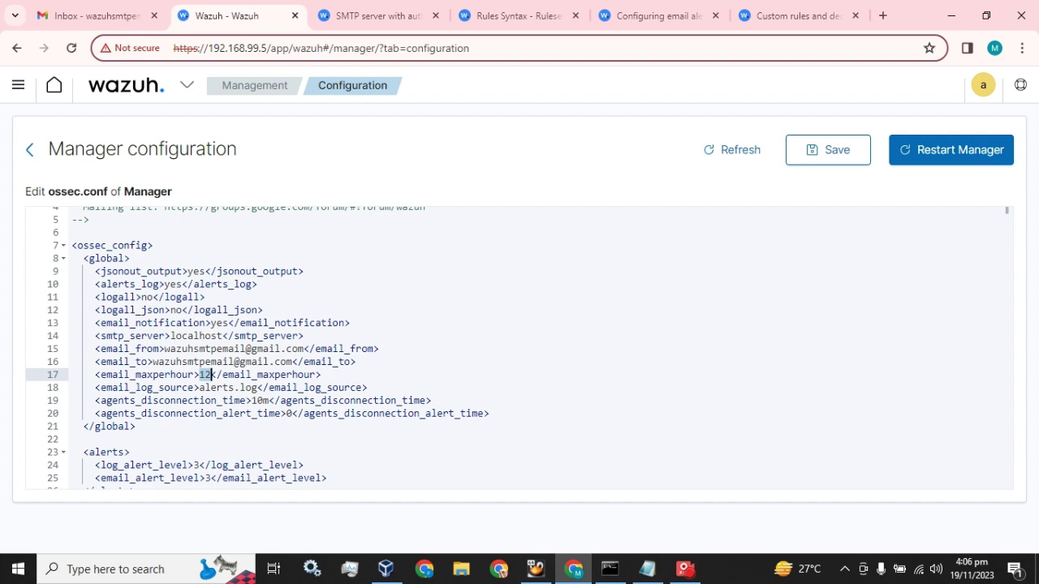
scroll(520, 347, "down", 3)
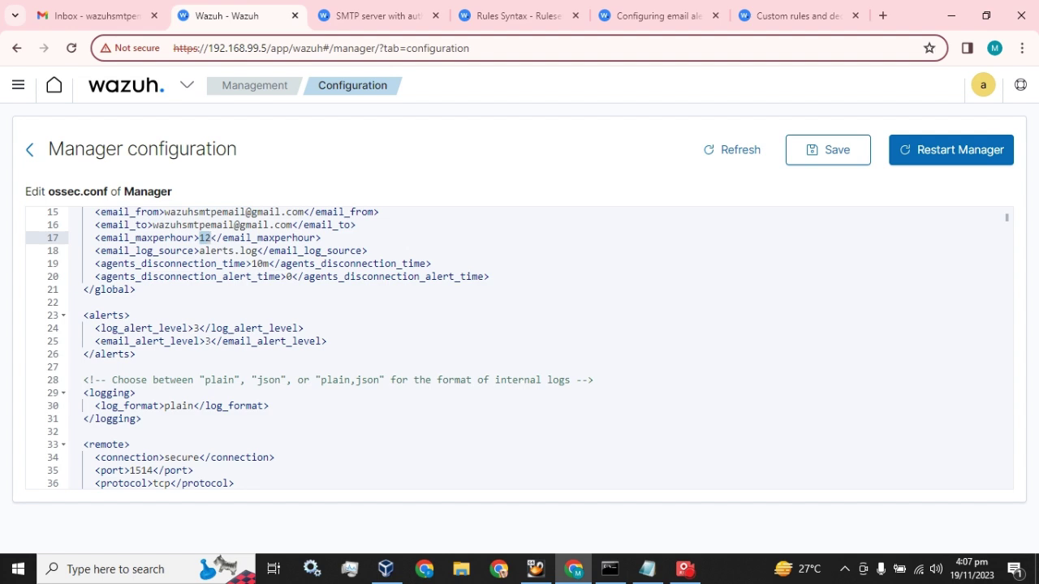
key("Right")
type("0")
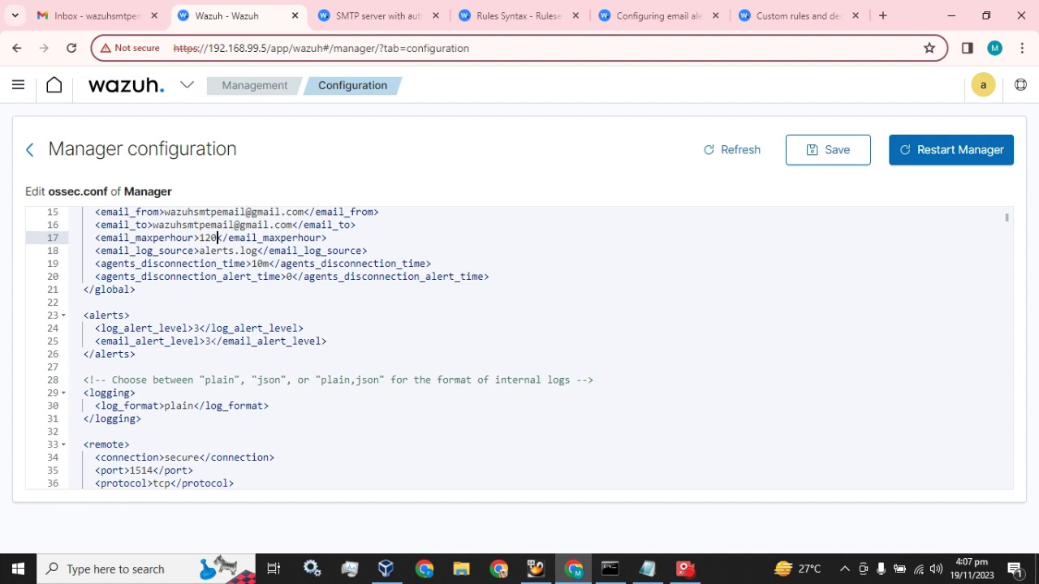
left_click(206, 341)
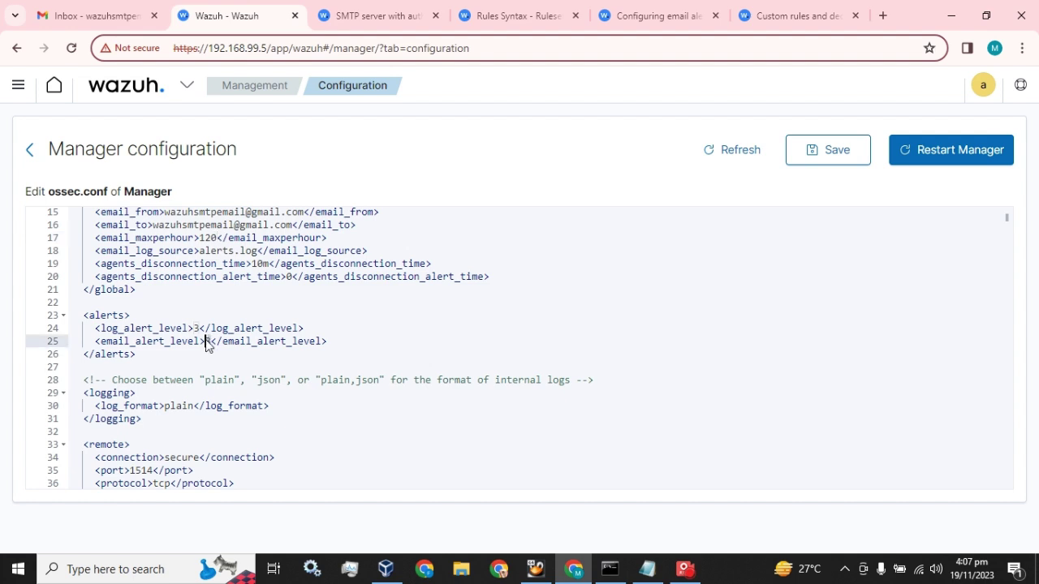
type("12")
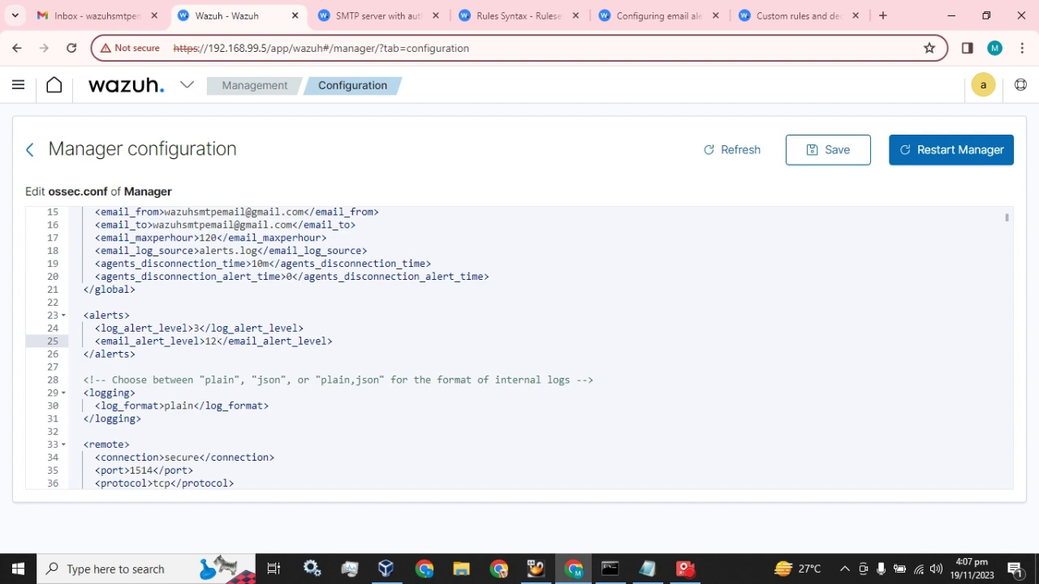
Step: Delete the email_to line and its leftover blank line from ossec.conf
scroll(264, 388, "up", 1)
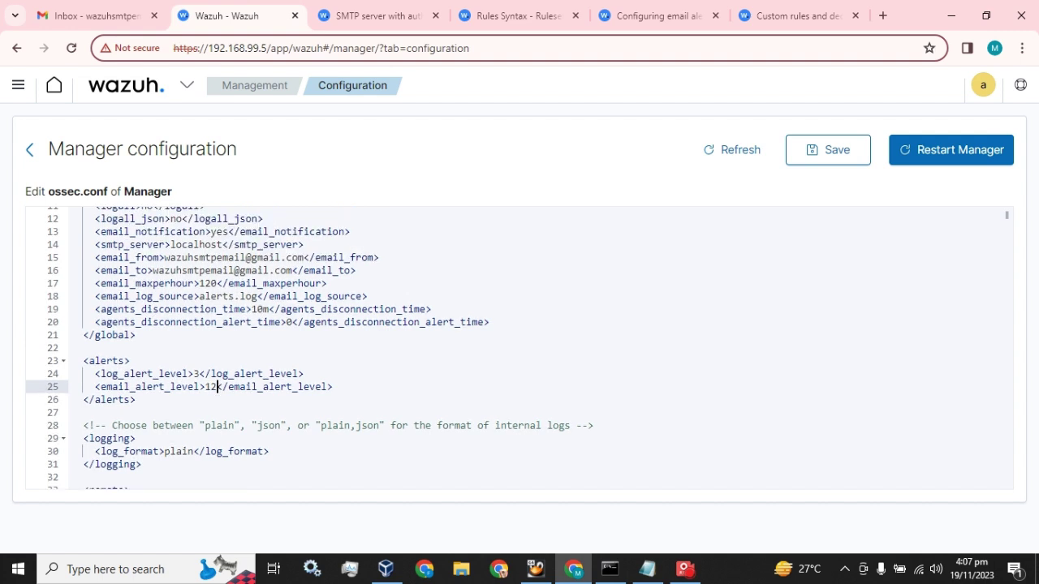
left_click_drag(355, 270, 95, 270)
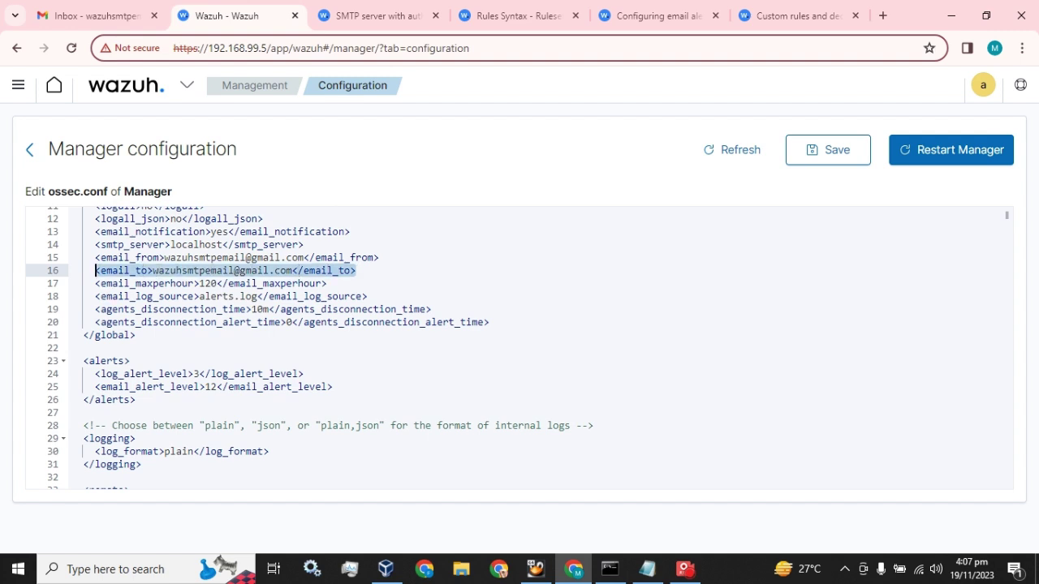
key("BackSpace")
key("BackSpace")
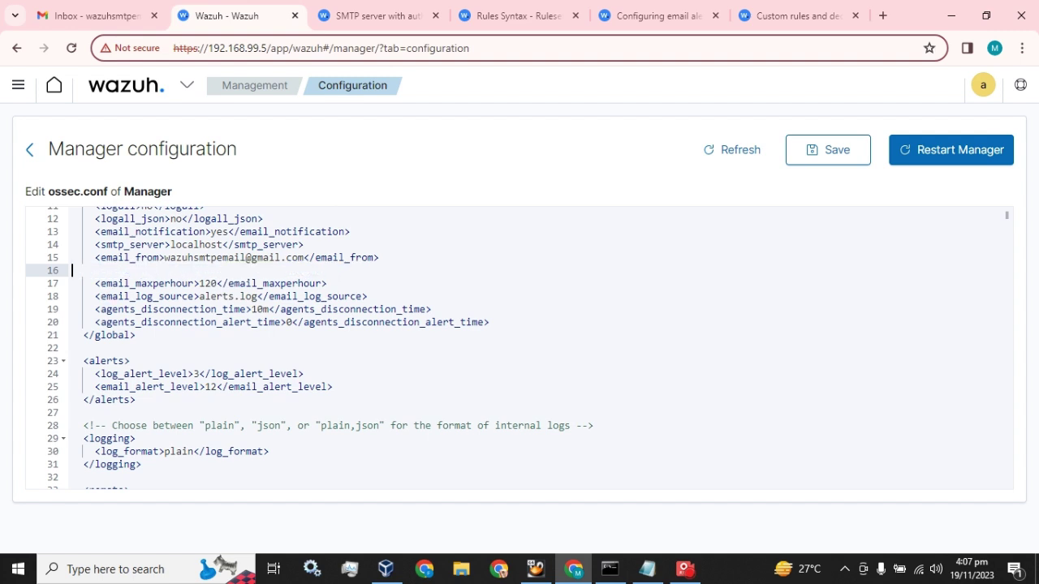
key("BackSpace")
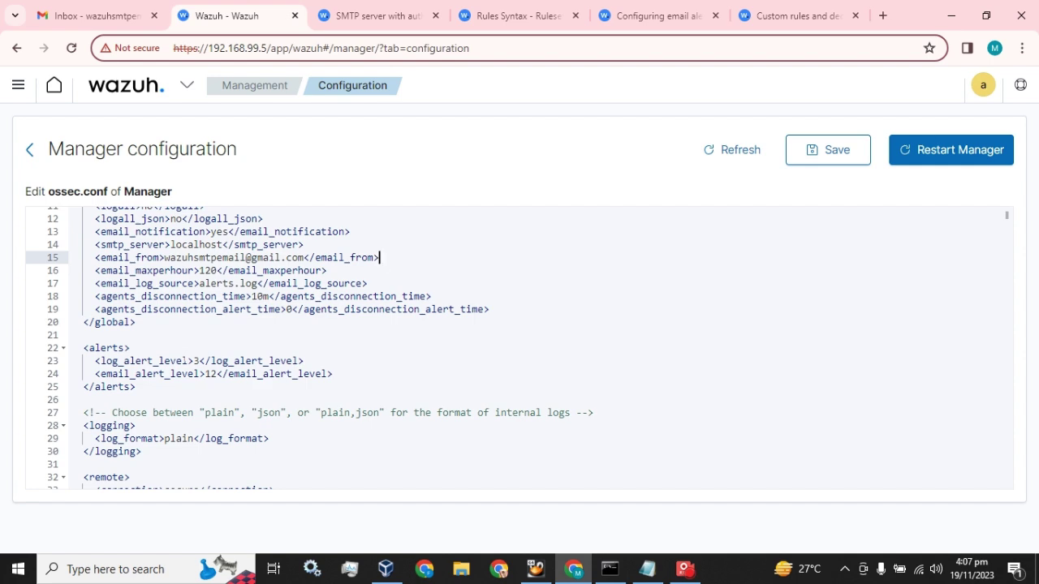
Step: Look through the SMTP authentication, Configuring email alerts and Custom rules and decoders docs
left_click(379, 14)
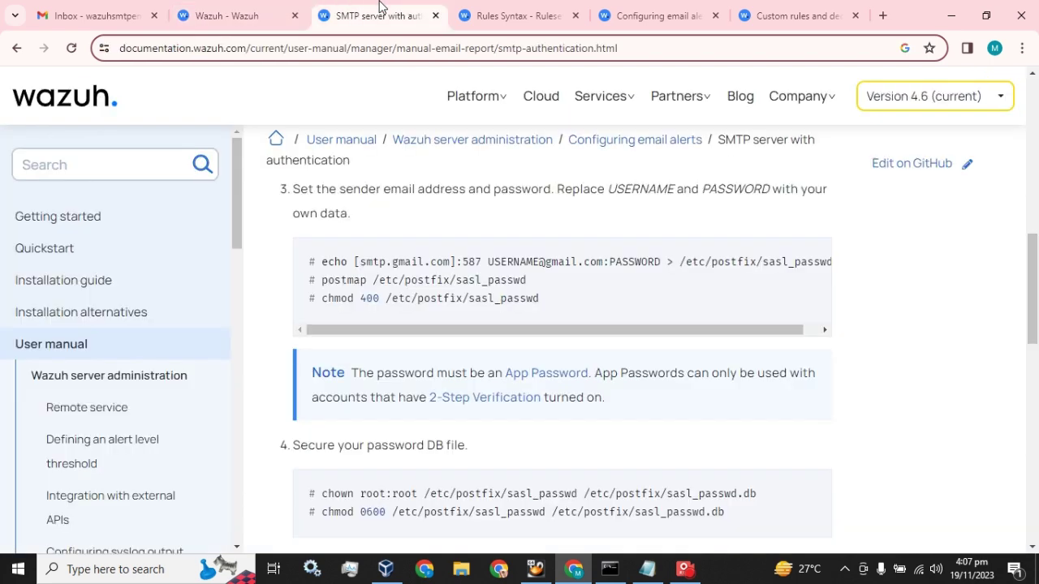
left_click(478, 6)
left_click(619, 14)
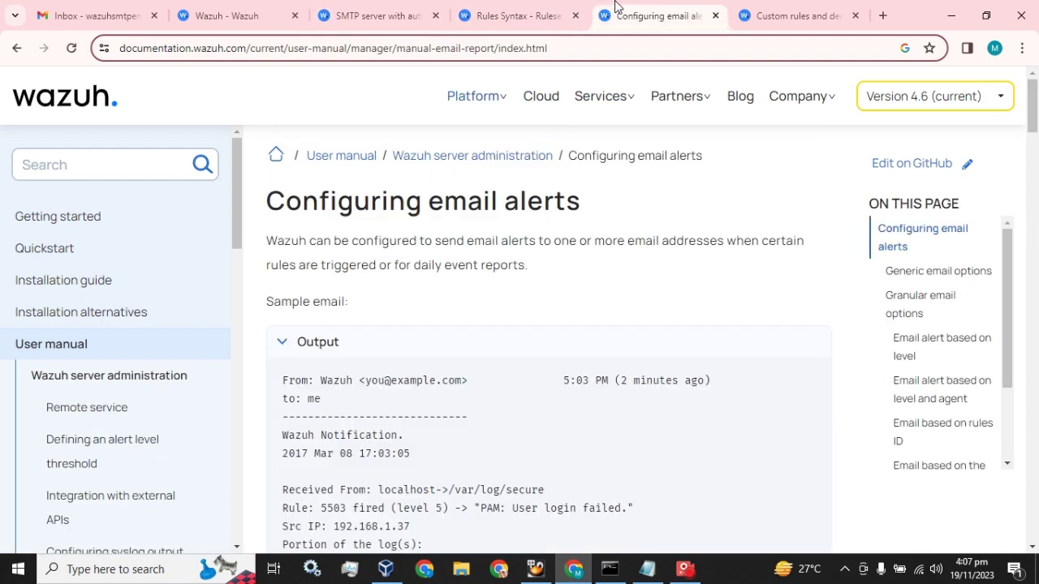
left_click(794, 10)
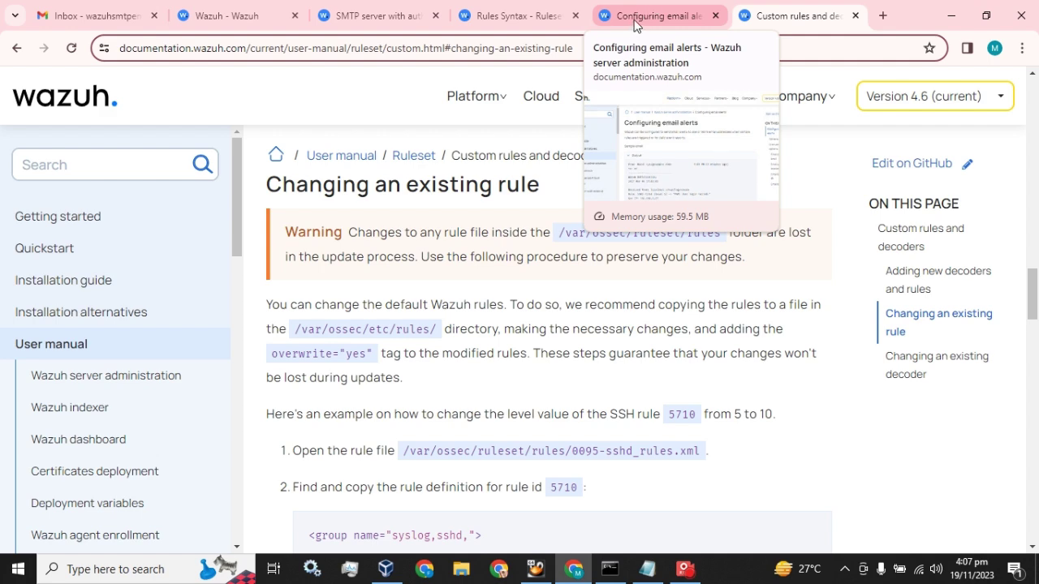
Step: Save the edited ossec.conf and duplicate the Wazuh dashboard tab
left_click(239, 13)
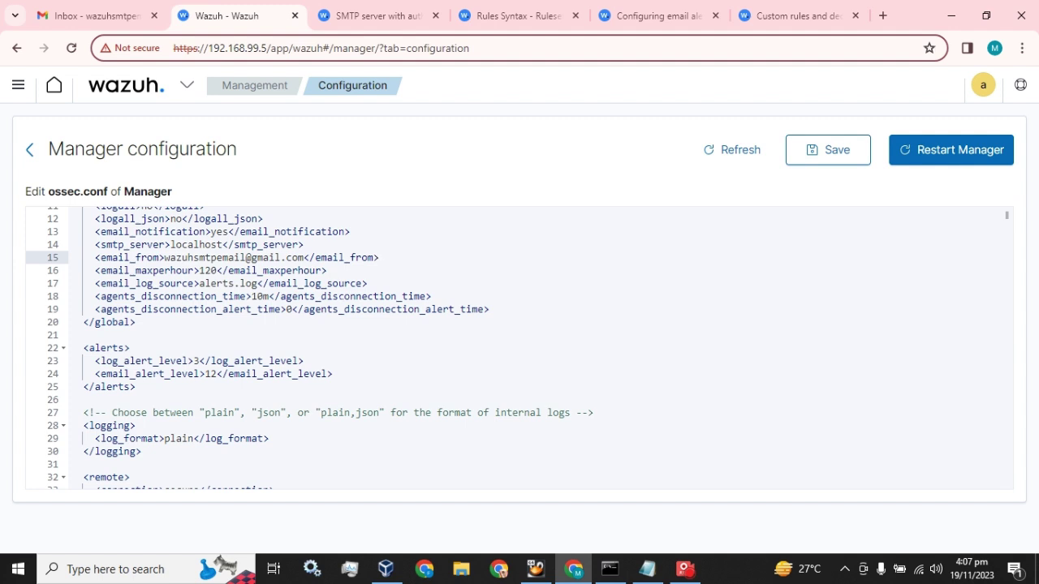
left_click(828, 163)
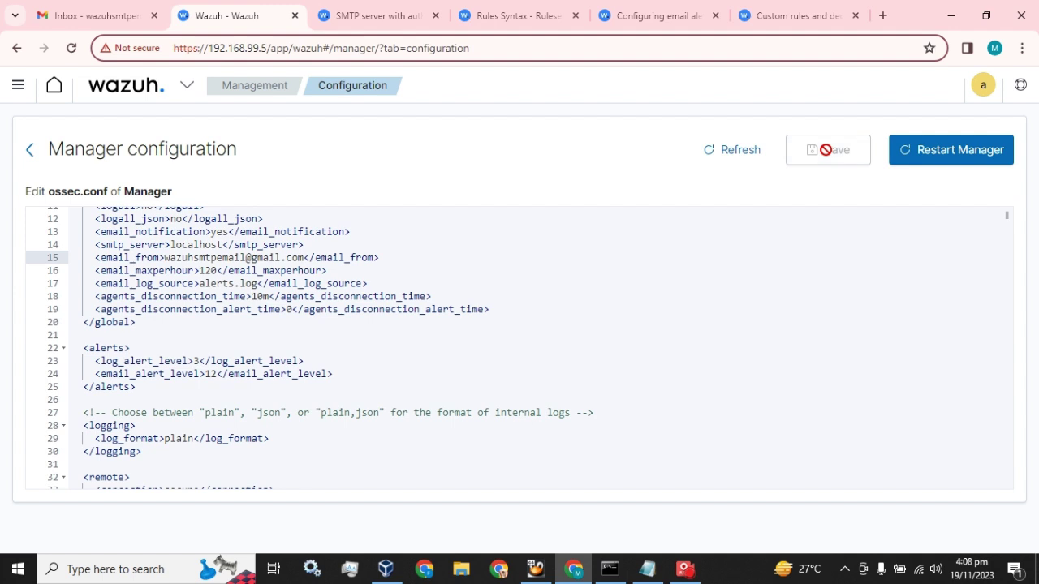
right_click(238, 16)
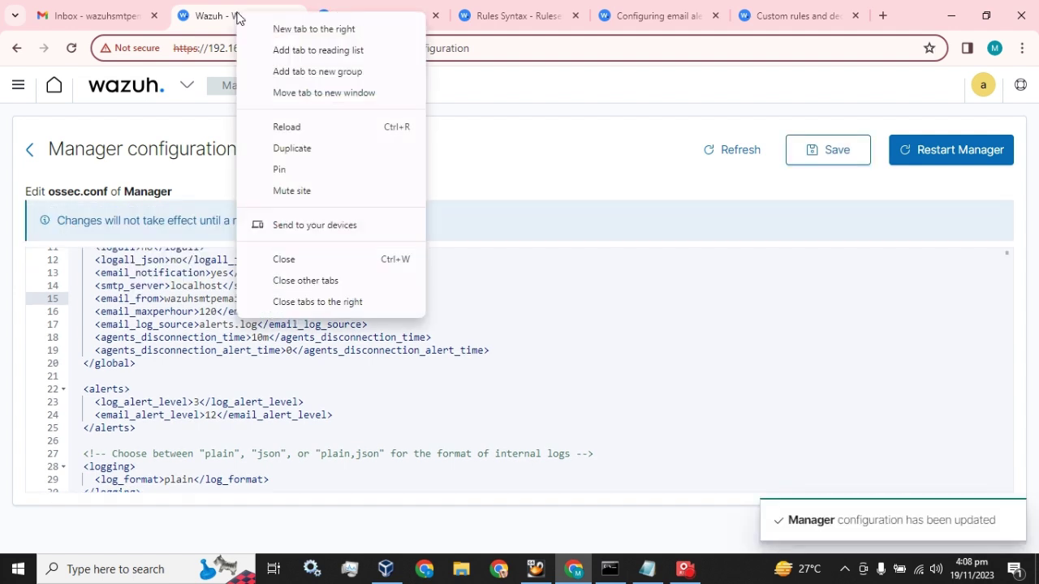
left_click(292, 149)
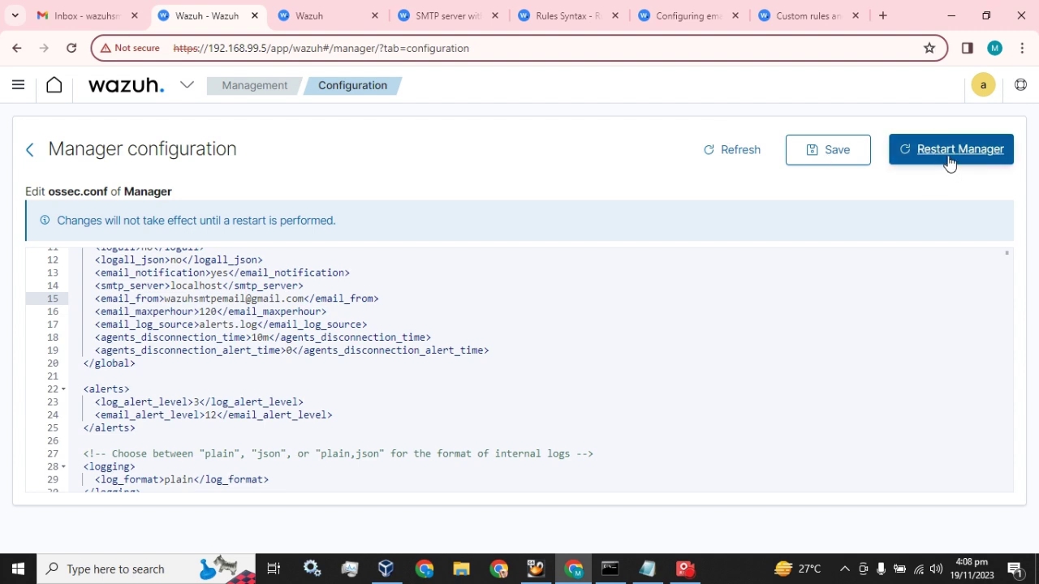
Step: In the duplicated tab, open Security events and list 50 alerts per page
left_click(296, 15)
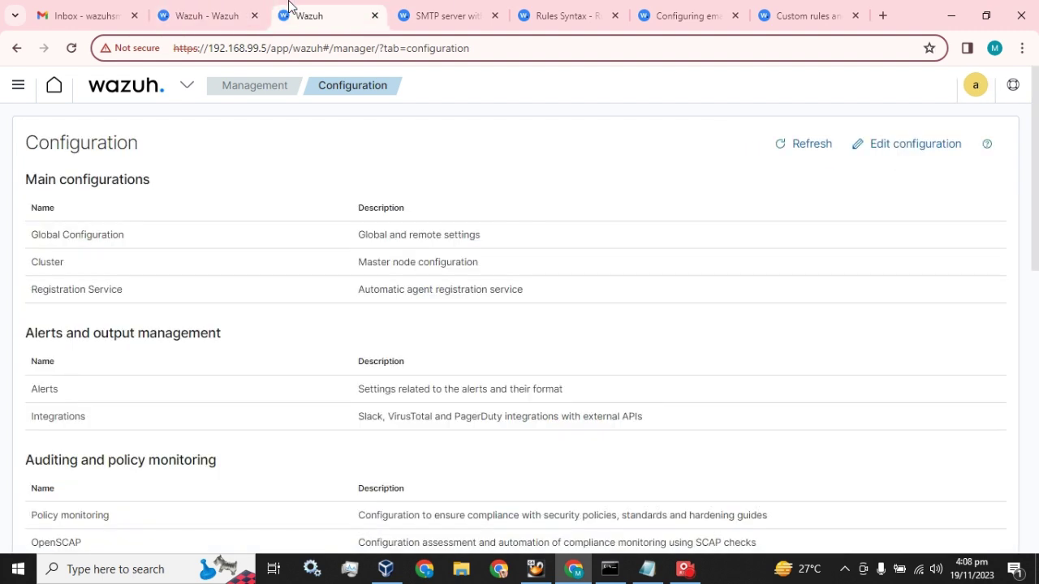
left_click(148, 97)
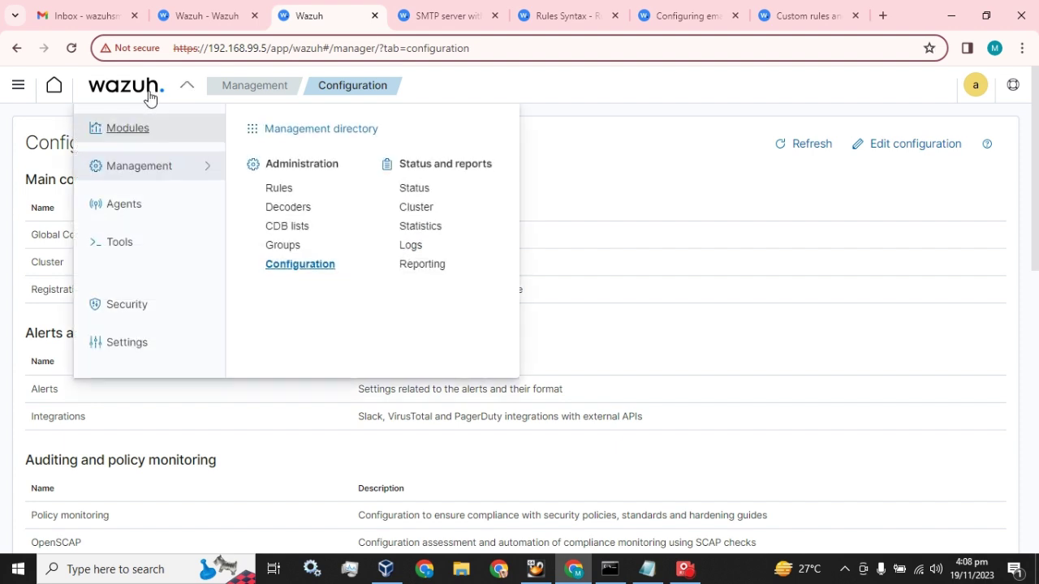
left_click(135, 138)
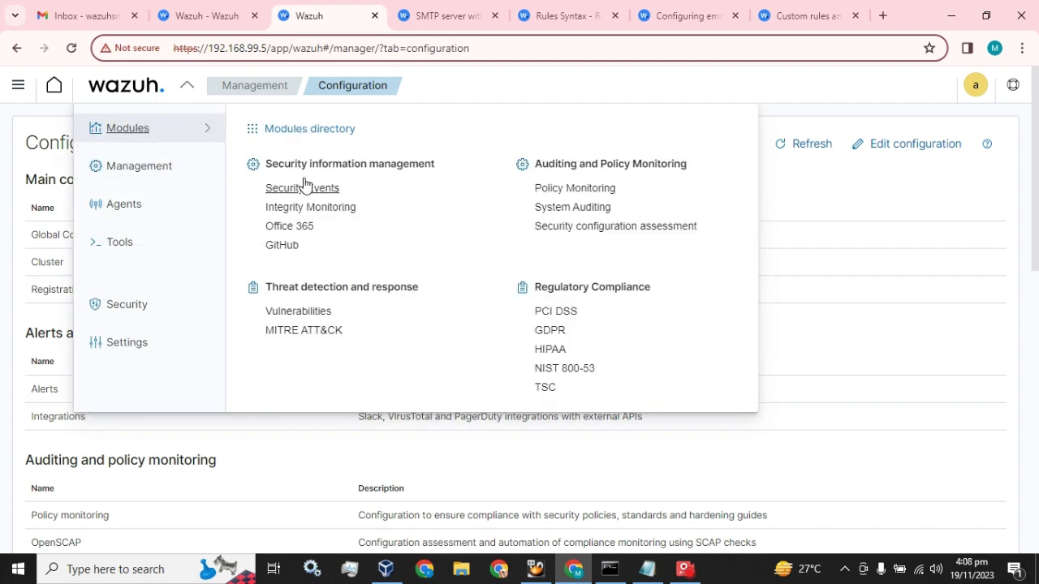
left_click(302, 190)
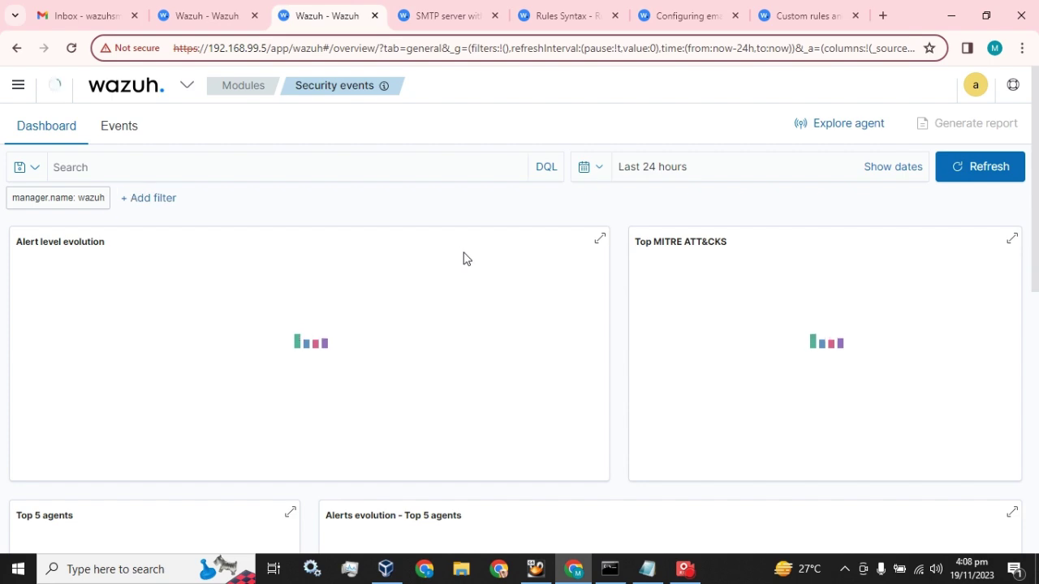
scroll(466, 258, "down", 2)
scroll(467, 258, "down", 8)
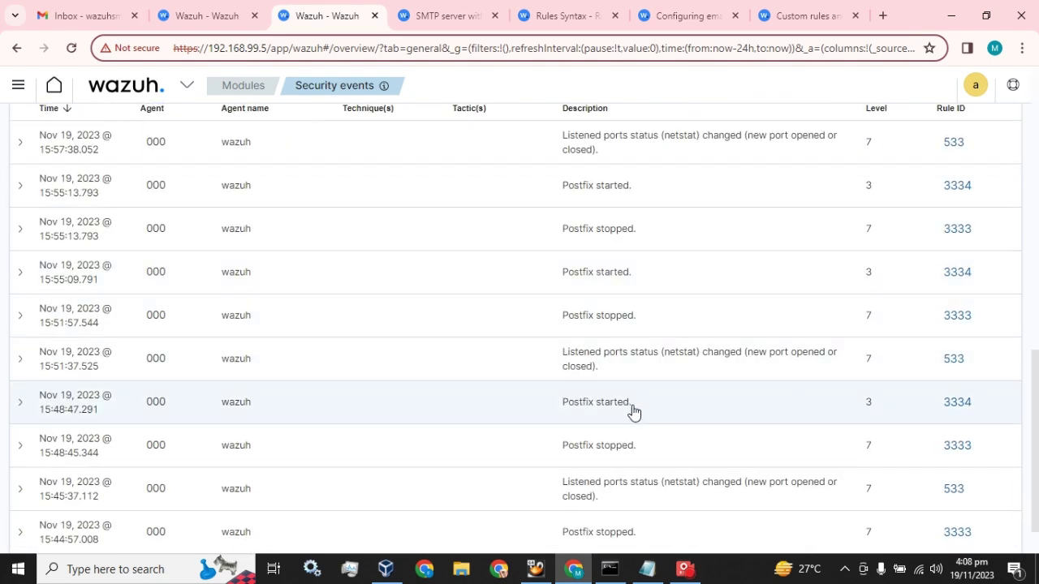
scroll(630, 413, "down", 2)
left_click(117, 522)
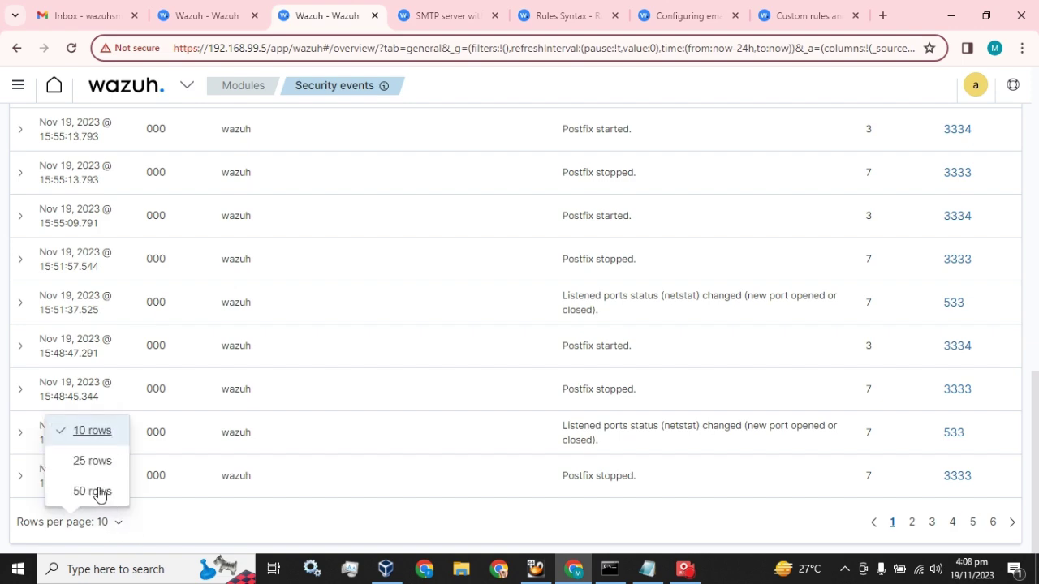
left_click(102, 492)
scroll(387, 367, "down", 15)
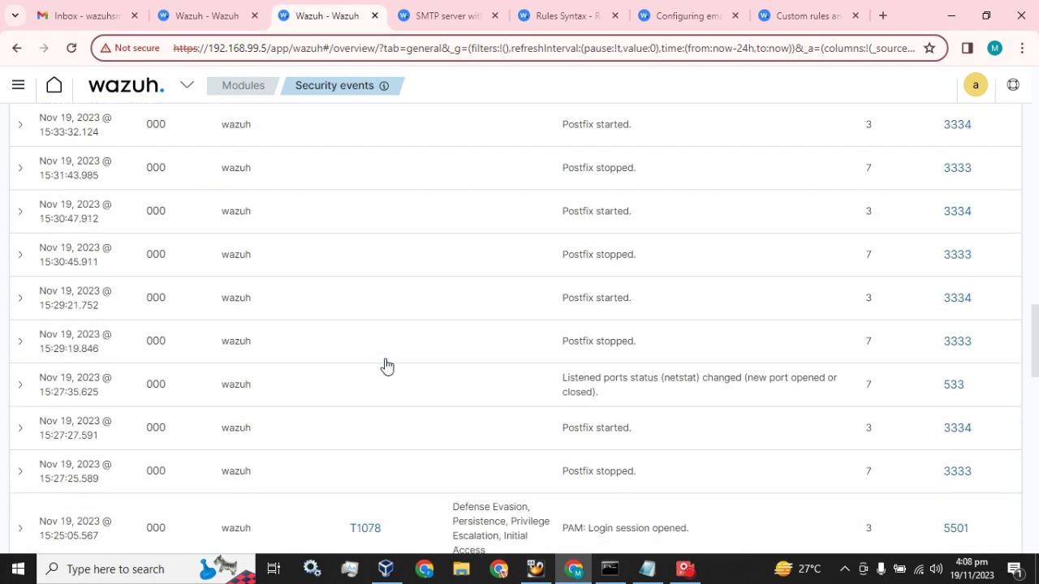
scroll(386, 366, "down", 4)
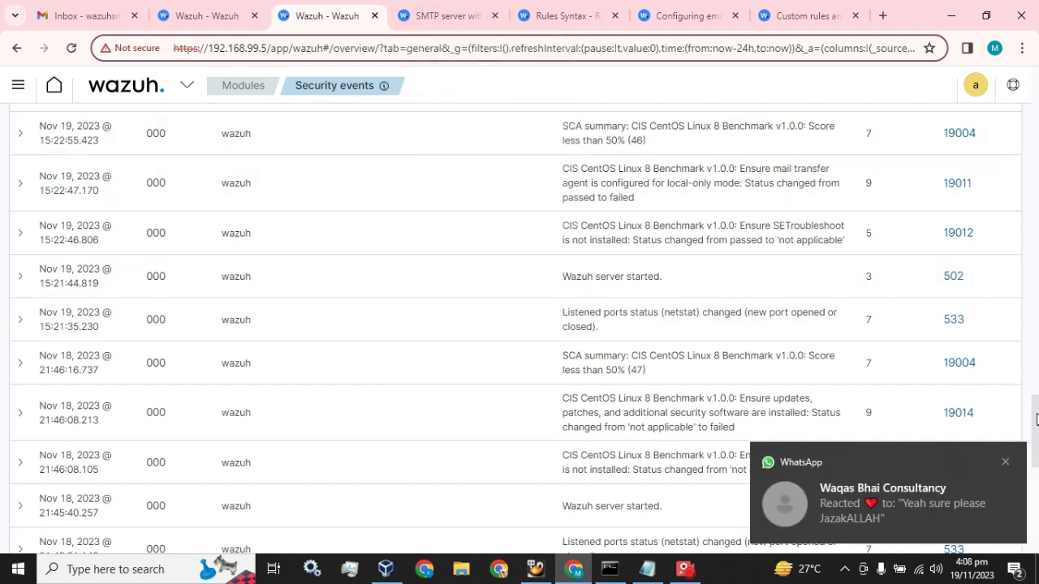
left_click(1005, 462)
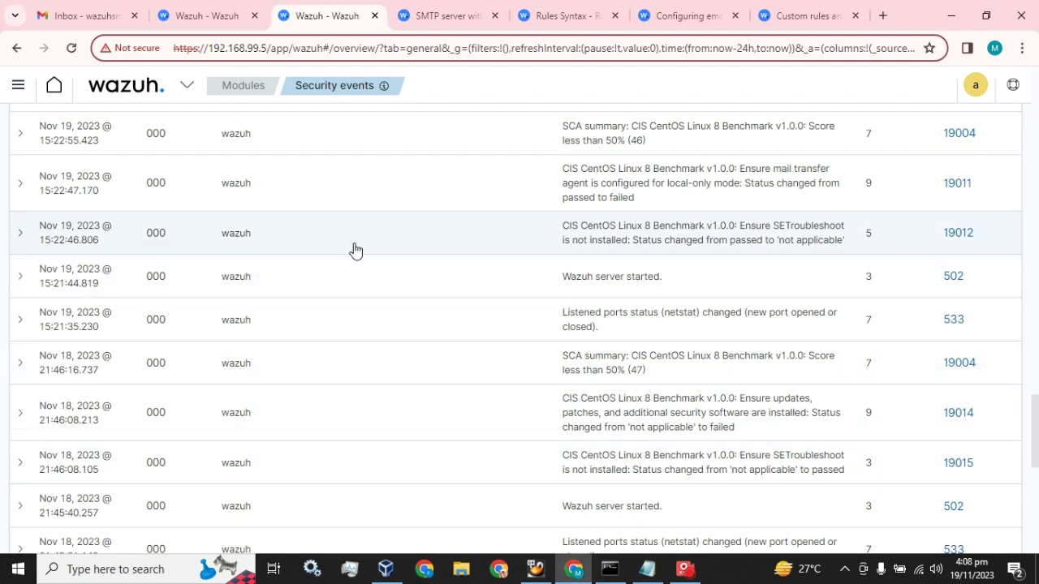
Step: Check the other tabs, then expand Management in the Wazuh main menu
left_click(449, 15)
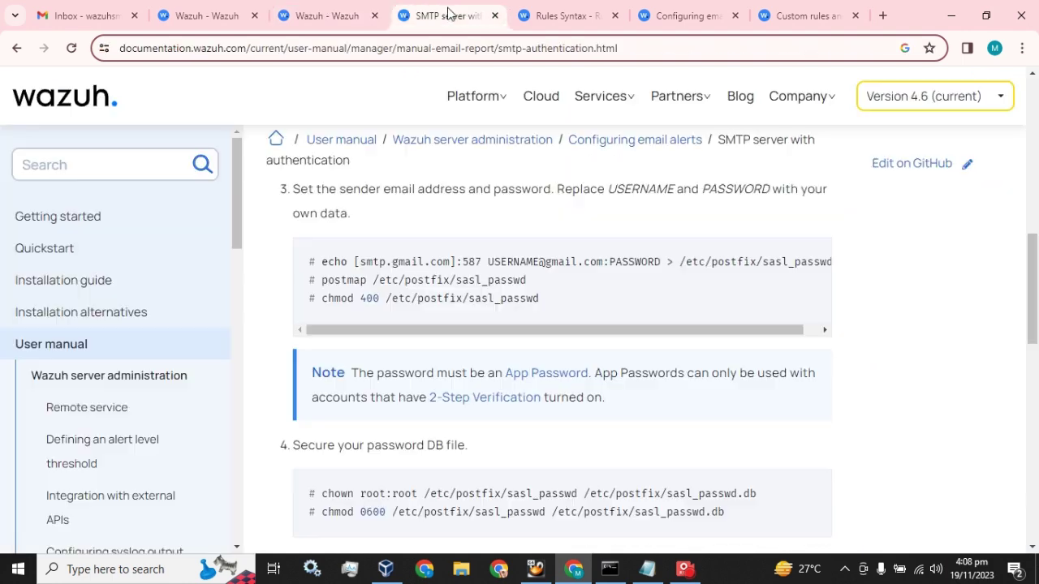
left_click(325, 13)
left_click(239, 9)
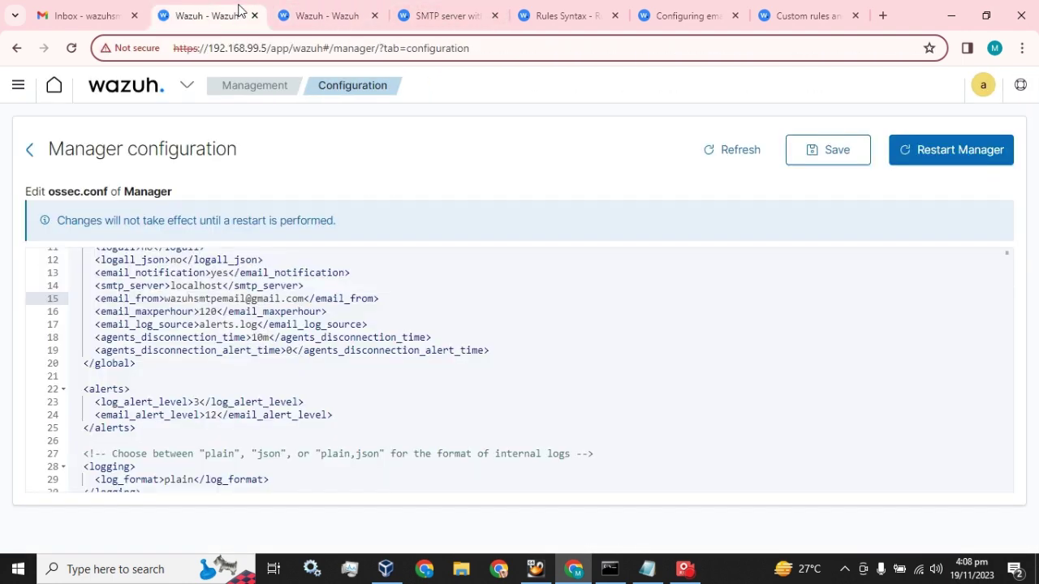
key("ctrl+Tab")
scroll(206, 216, "up", 15)
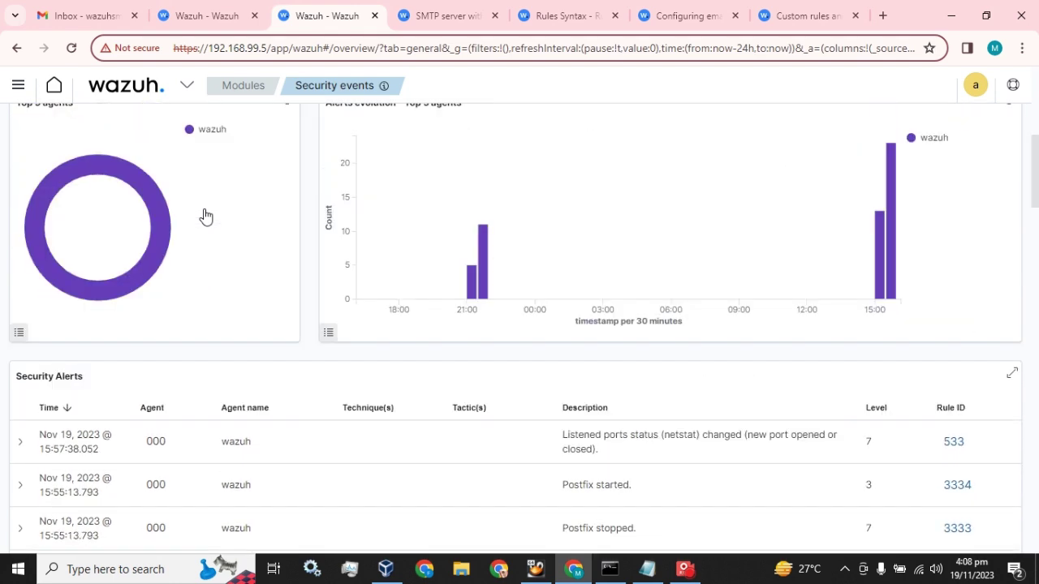
scroll(205, 216, "up", 3)
left_click(137, 89)
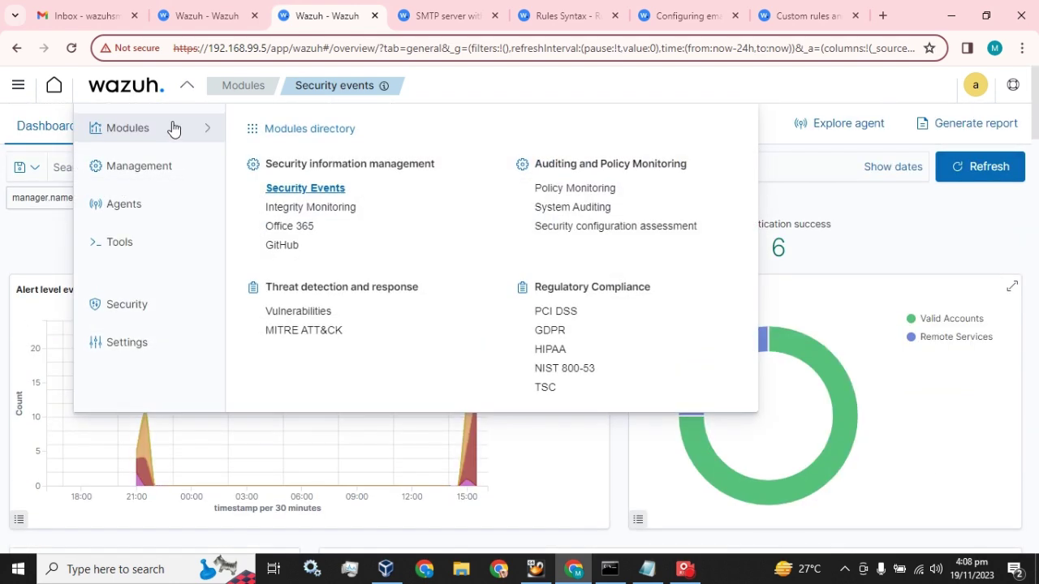
left_click(152, 174)
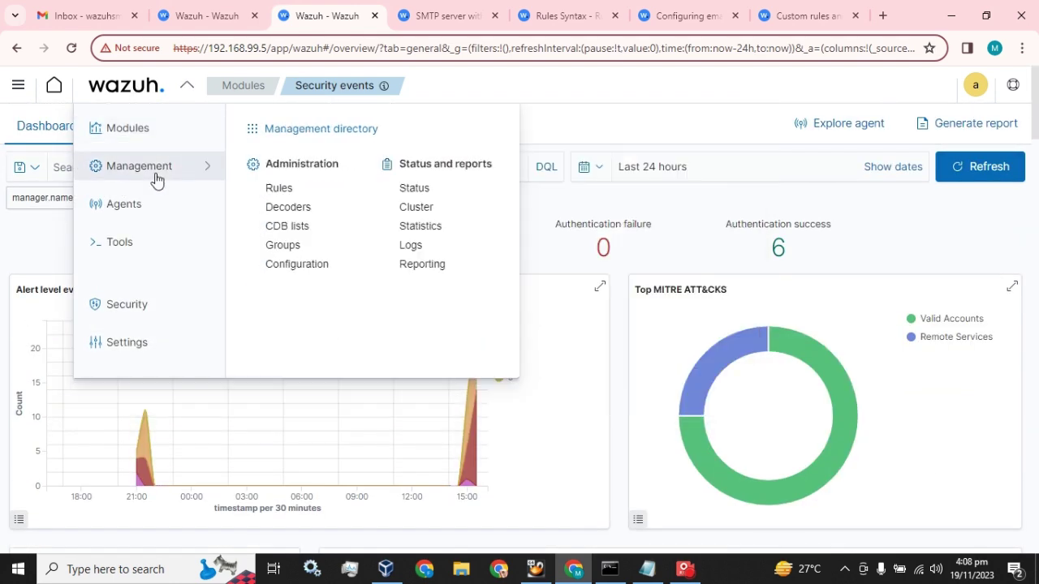
Step: Open Management > Rules and filter the rules list by 502
left_click(280, 190)
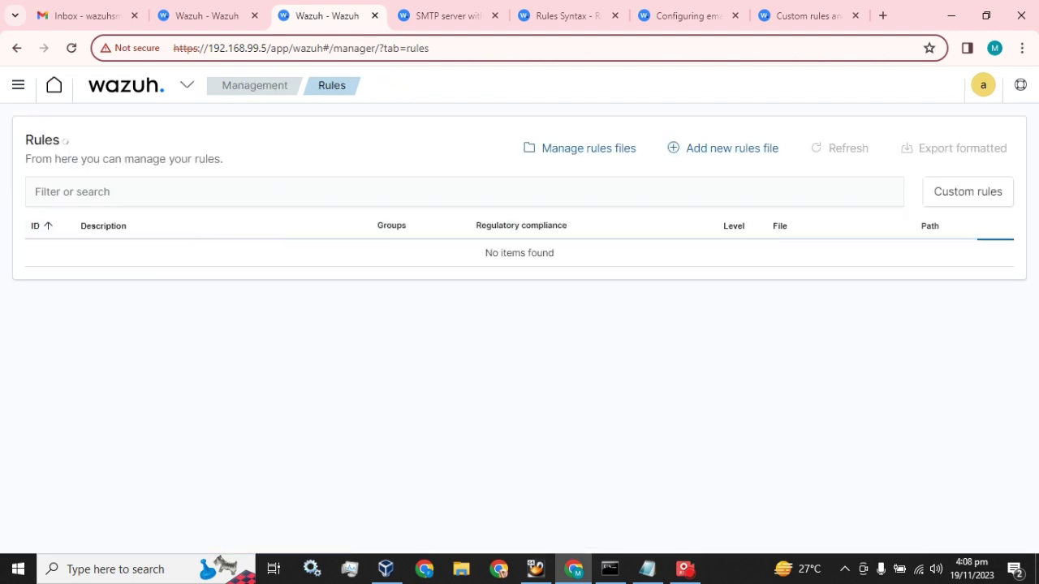
left_click(280, 190)
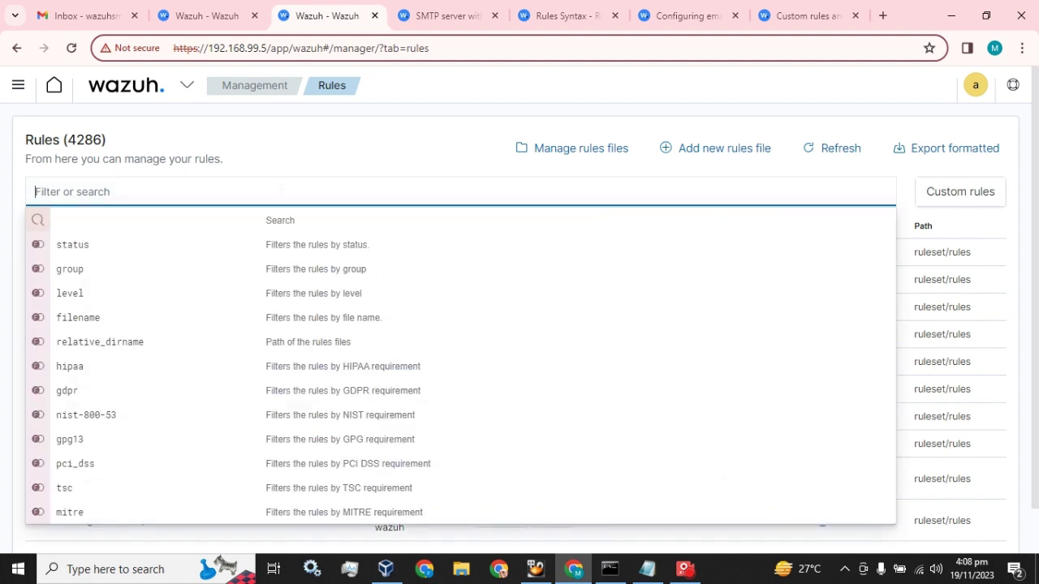
type("502")
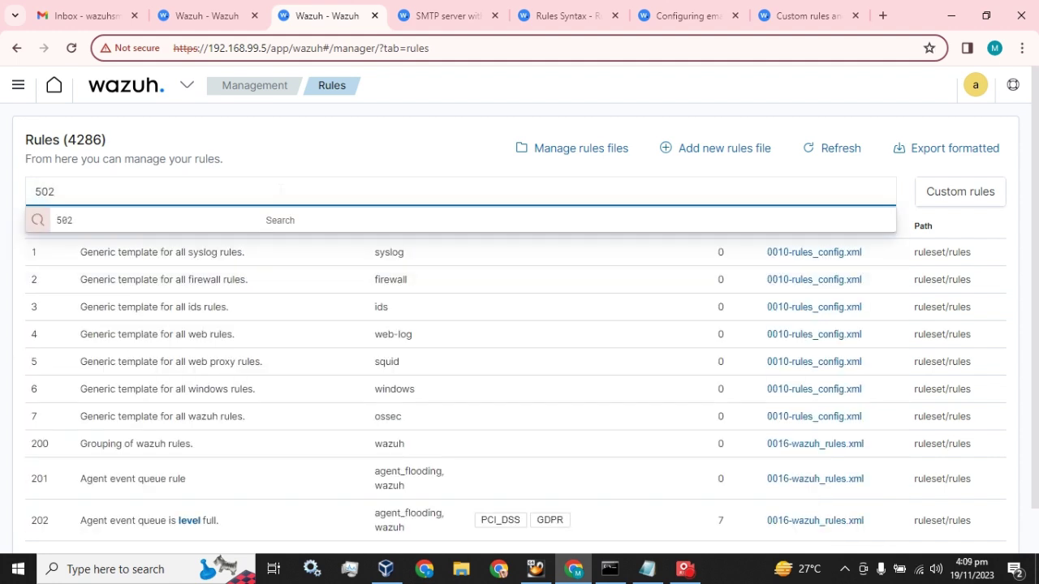
key("Return")
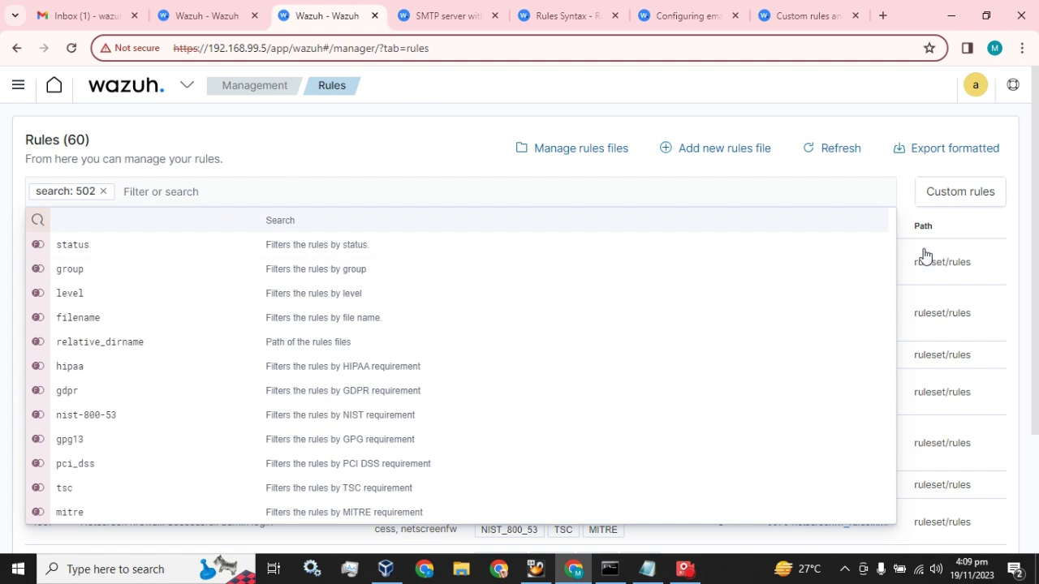
left_click(1007, 229)
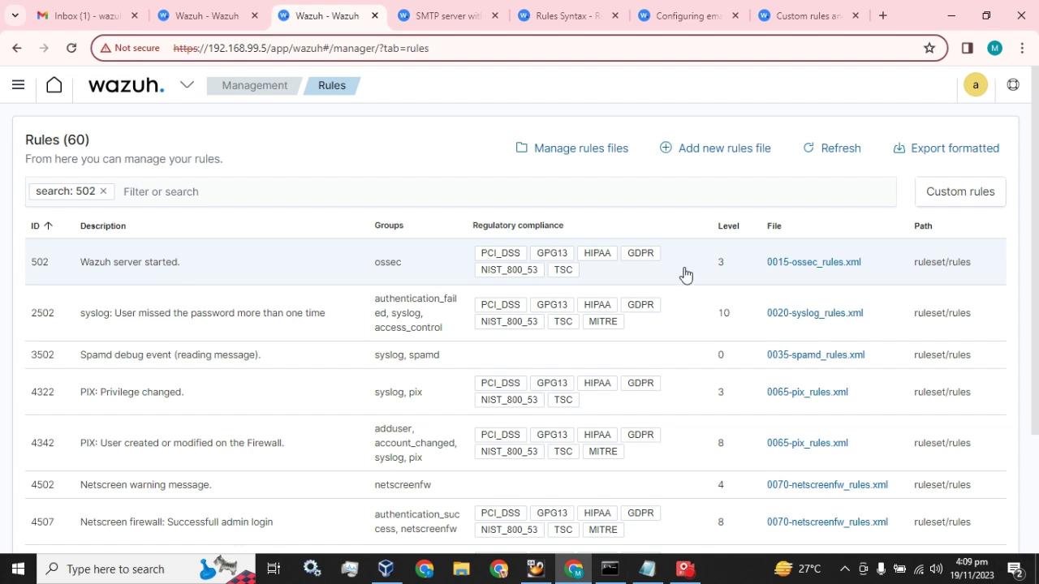
Step: Open 0015-ossec_rules.xml, select rule 502's block on lines 25–30, and duplicate the tab
right_click(802, 266)
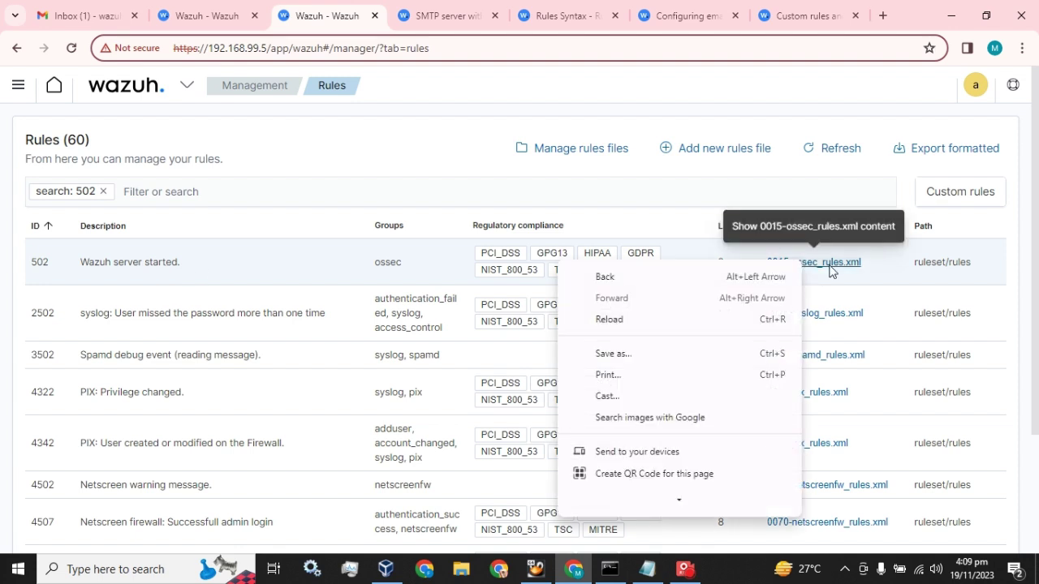
left_click(828, 268)
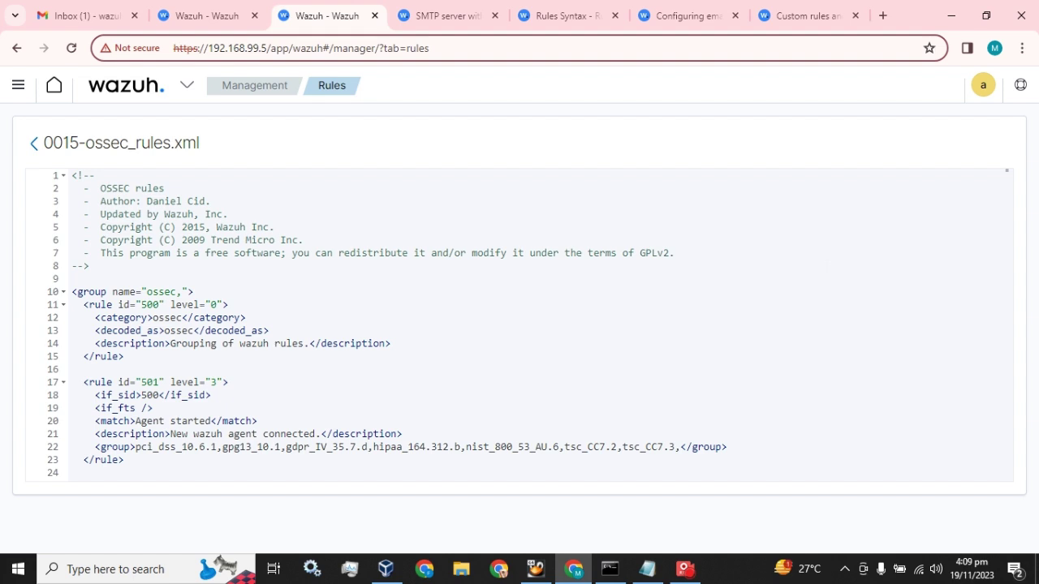
scroll(520, 324, "down", 3)
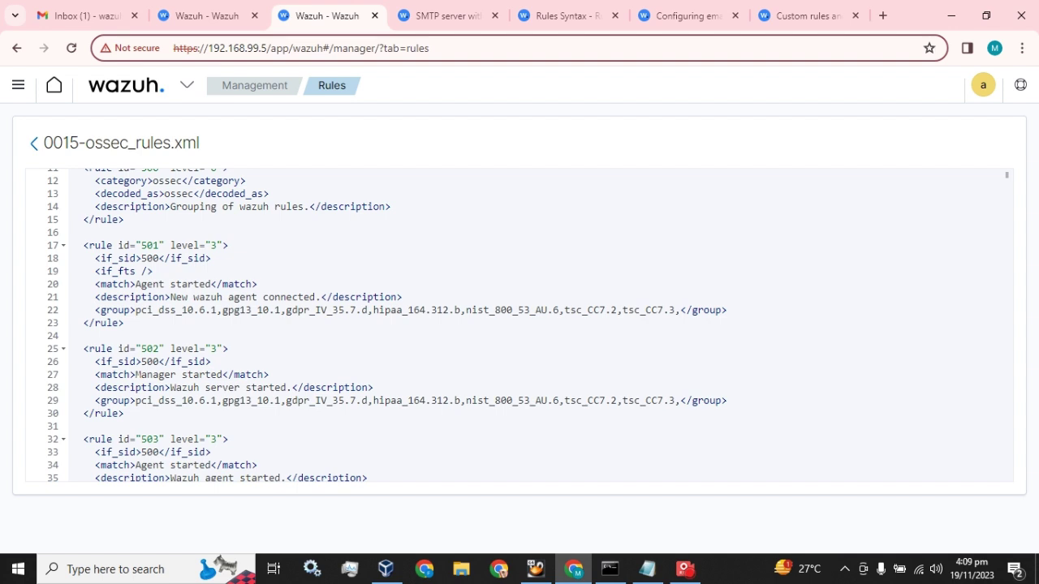
left_click_drag(83, 348, 124, 414)
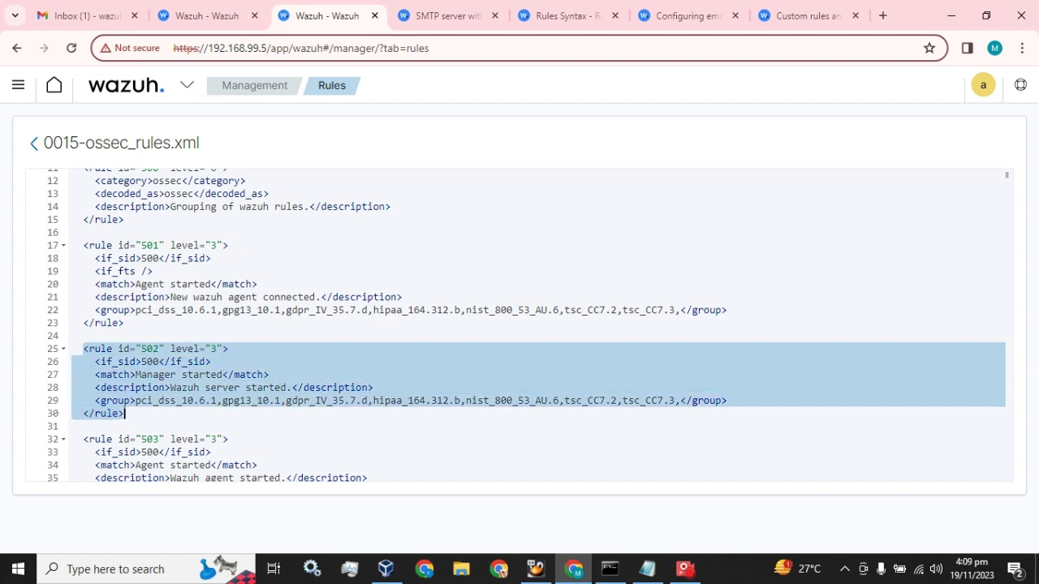
right_click(300, 17)
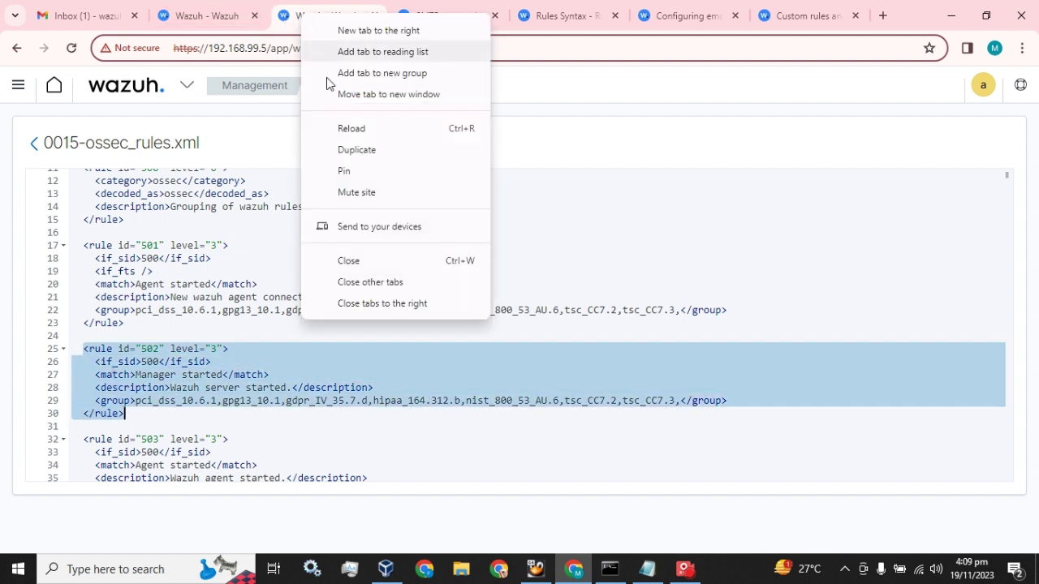
left_click(354, 149)
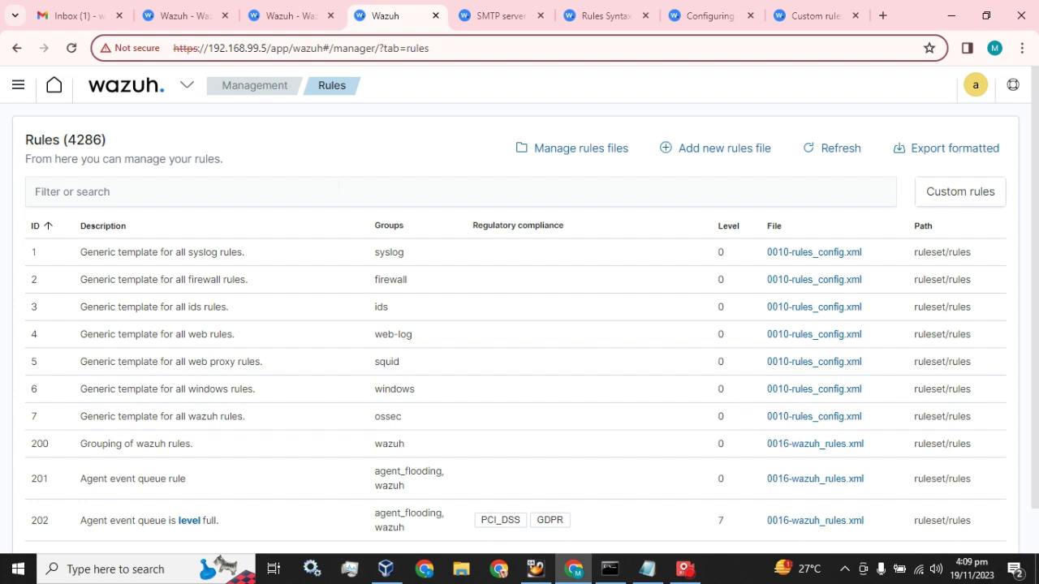
Step: Filter rules by 'local_rules', open local_rules.xml, and place the cursor on empty line 18
left_click(338, 192)
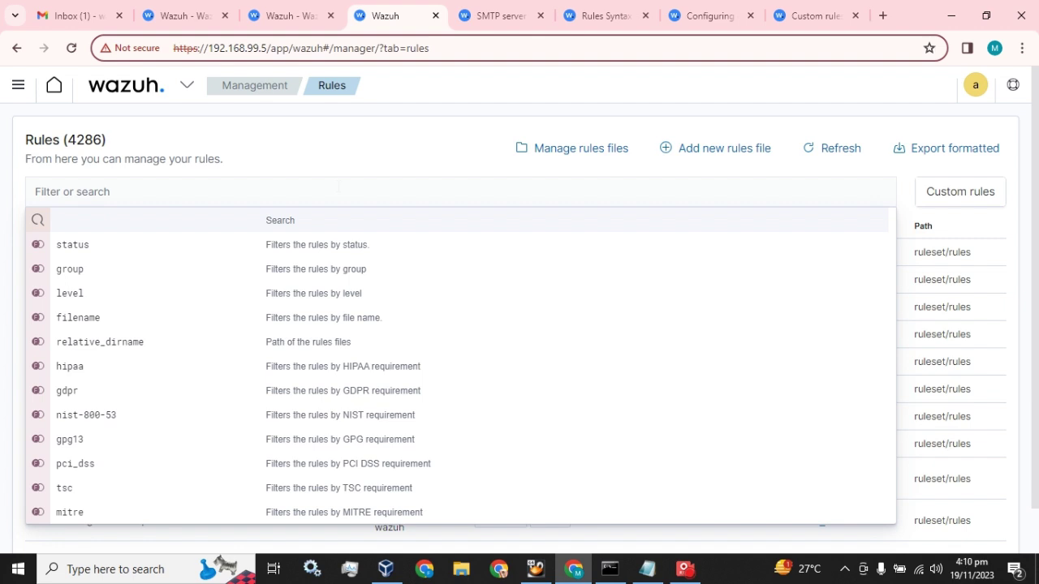
type("lo")
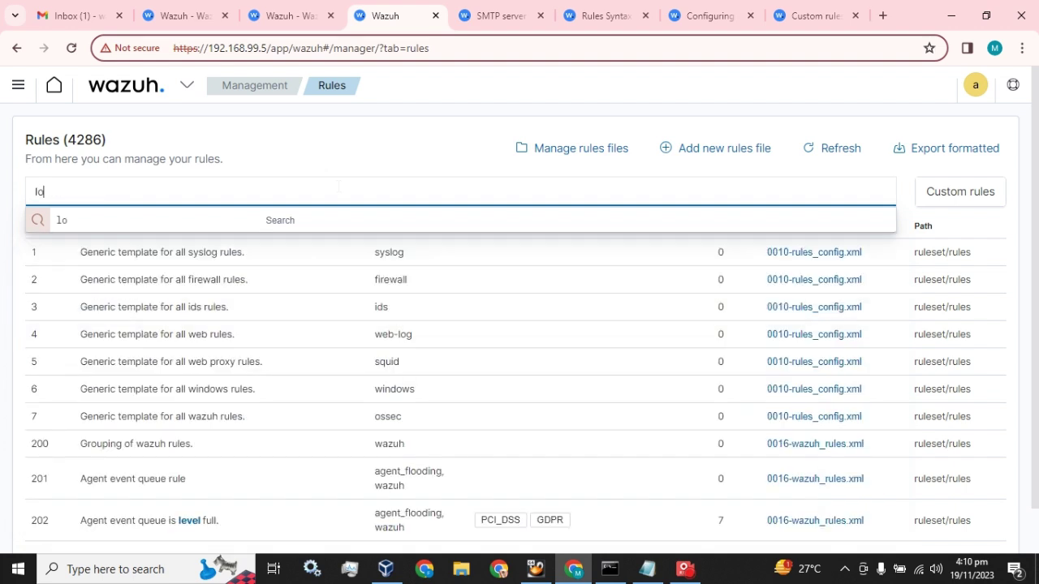
type("cal_rules")
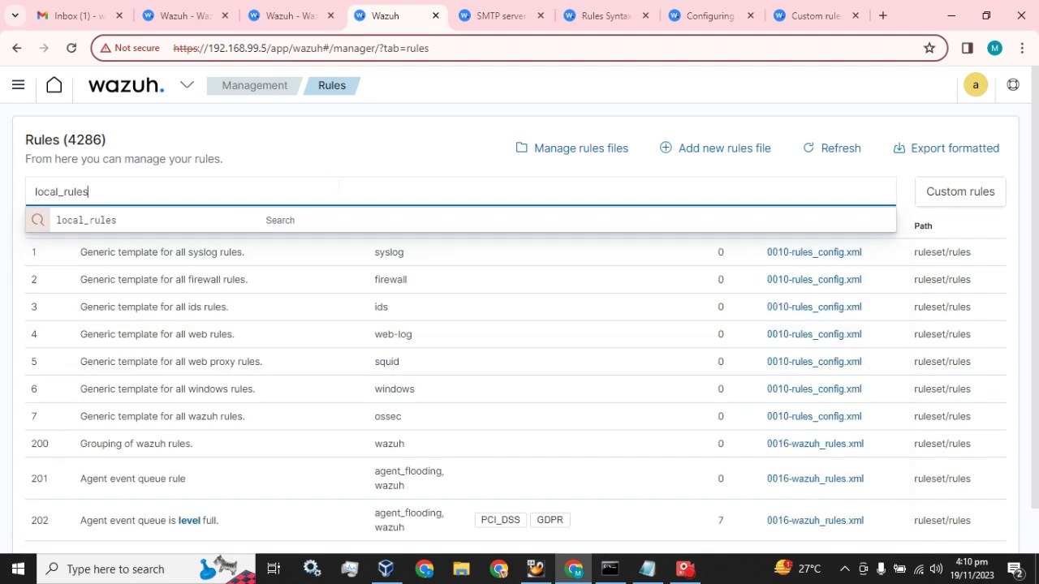
key("Return")
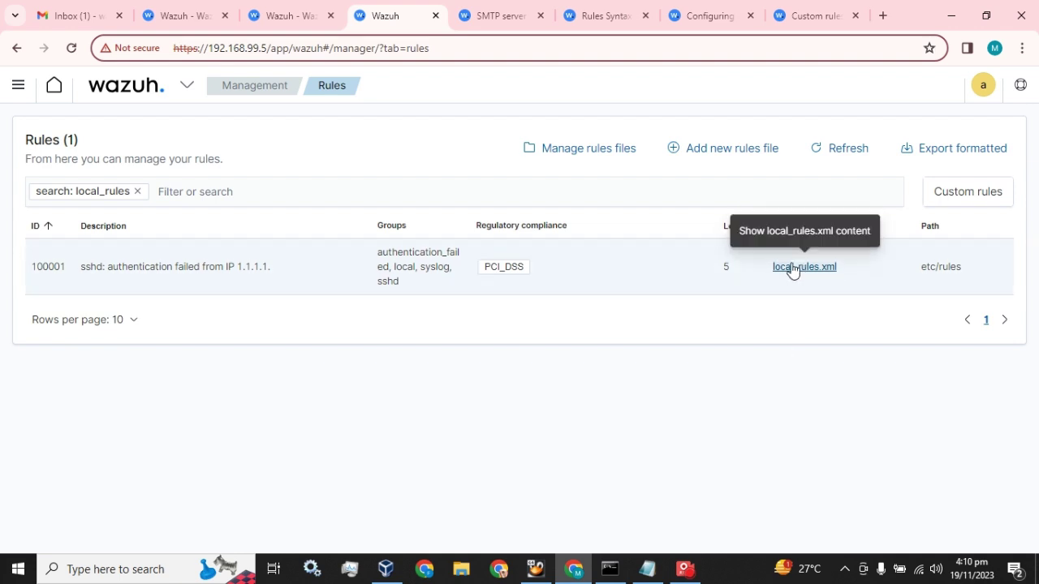
left_click(777, 264)
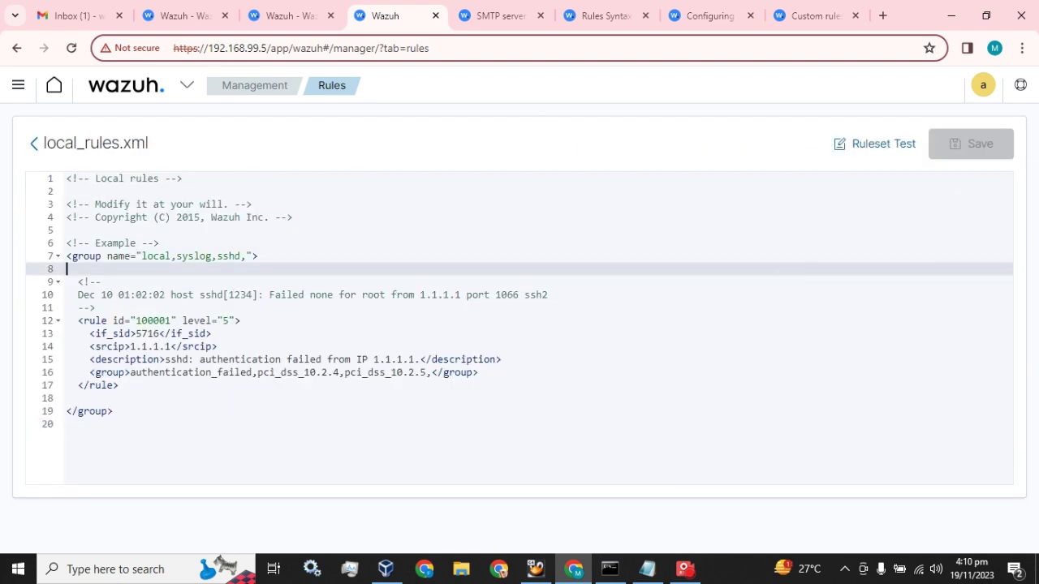
left_click(68, 398)
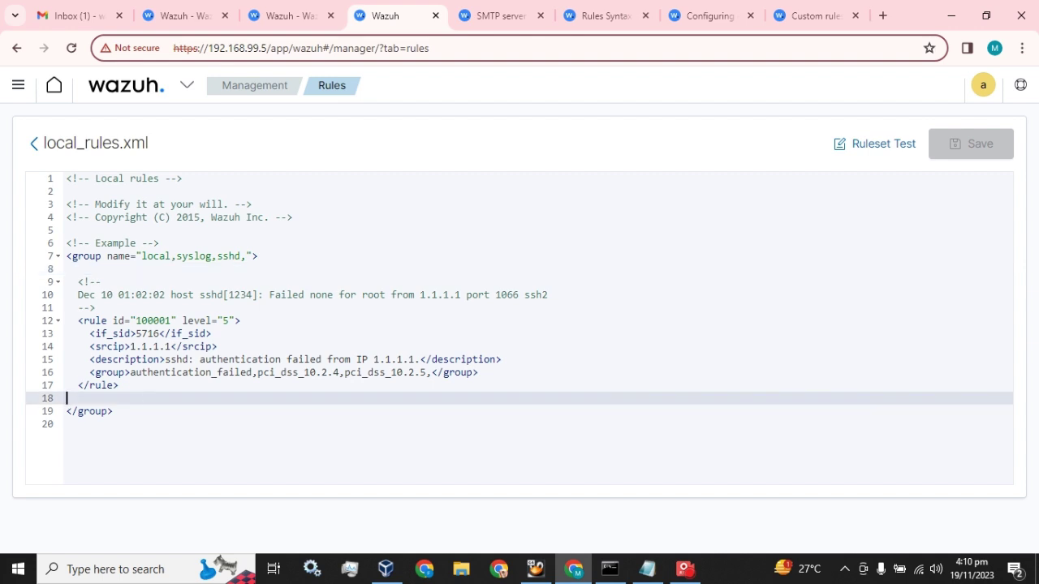
Step: Delete empty line 18 and reselect the rule 502 block in 0015-ossec_rules.xml
key("BackSpace")
left_click(251, 10)
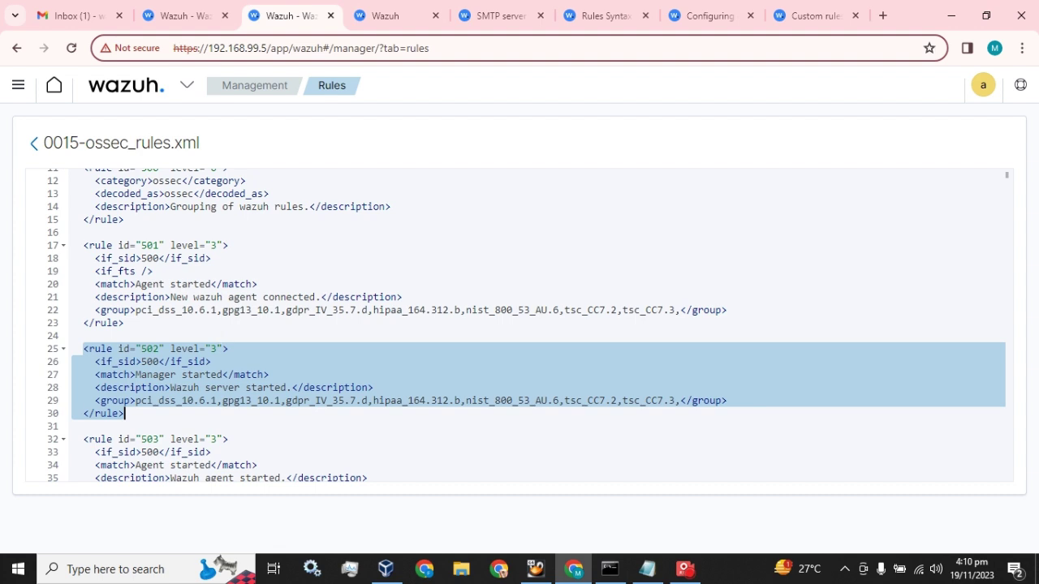
key("ctrl+Home")
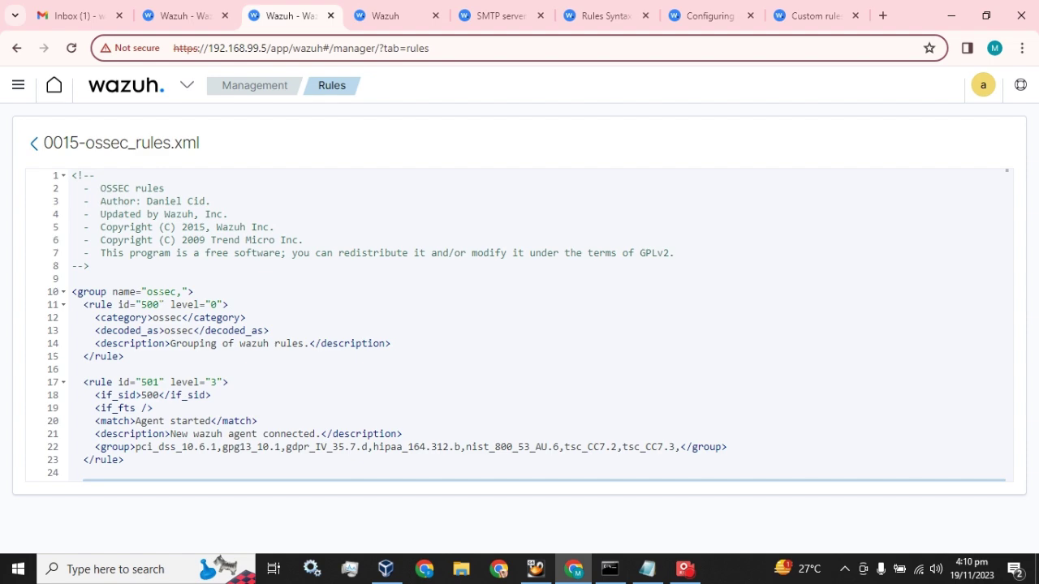
key("ctrl+z")
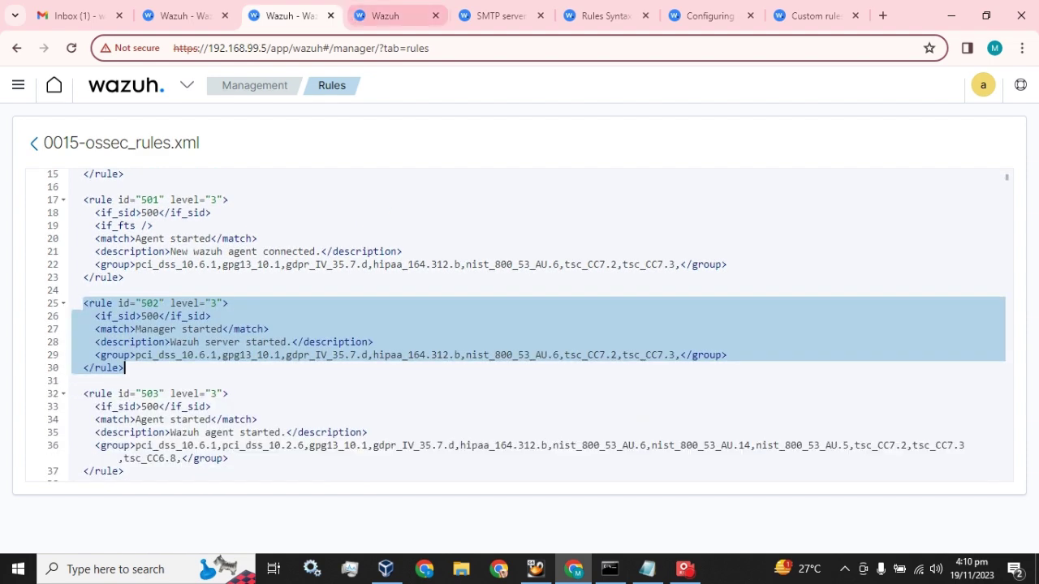
left_click(381, 16)
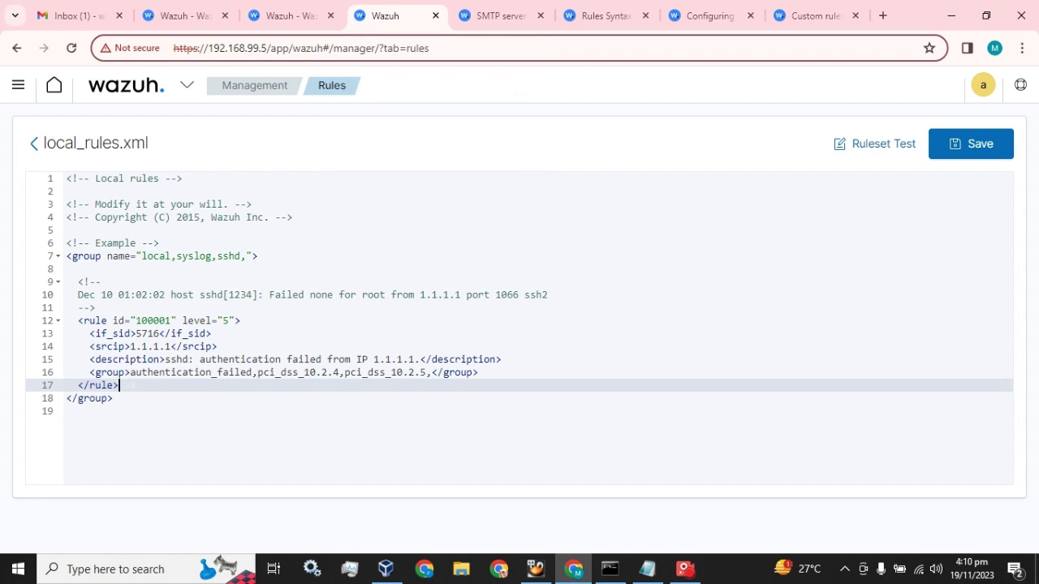
Step: Remove the empty line 18 from local_rules.xml again
key("Return")
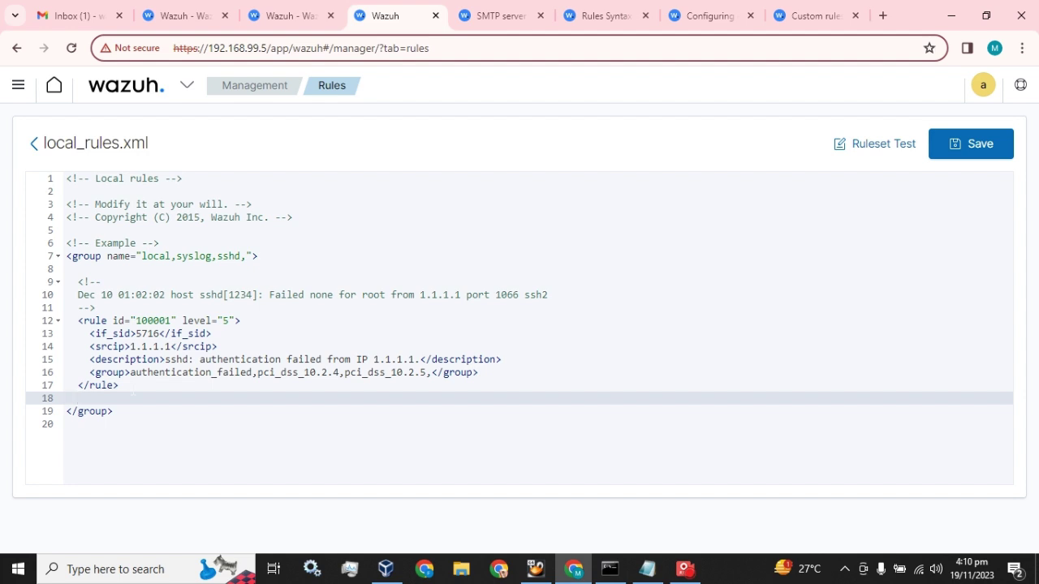
key("BackSpace")
key("BackSpace")
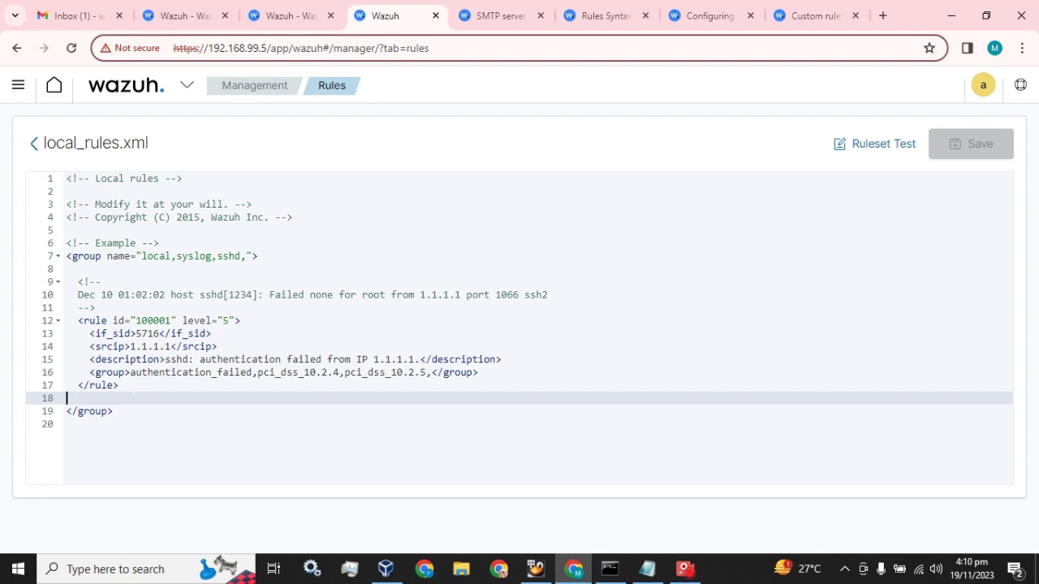
key("BackSpace")
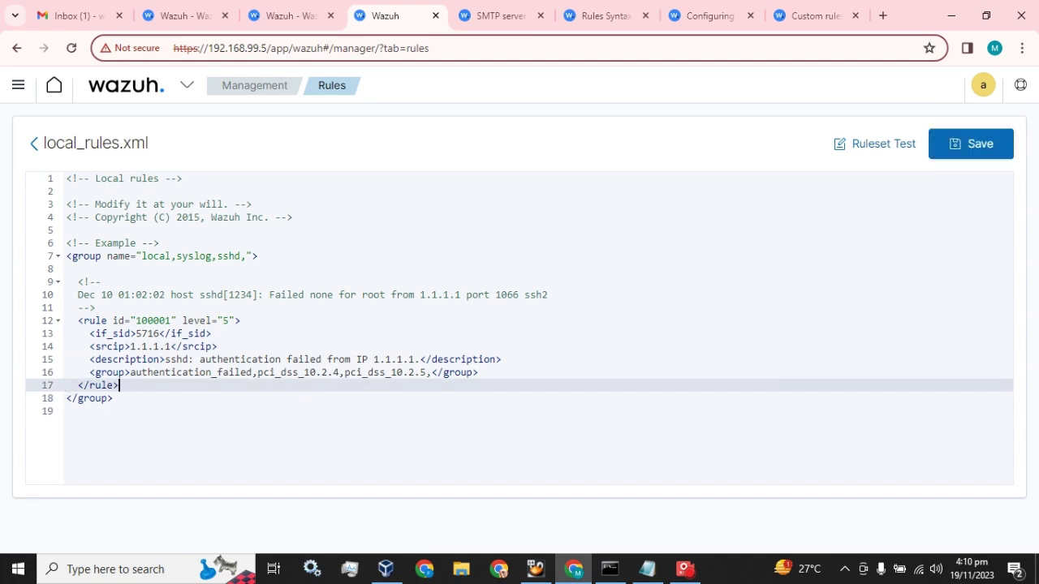
left_click(252, 256)
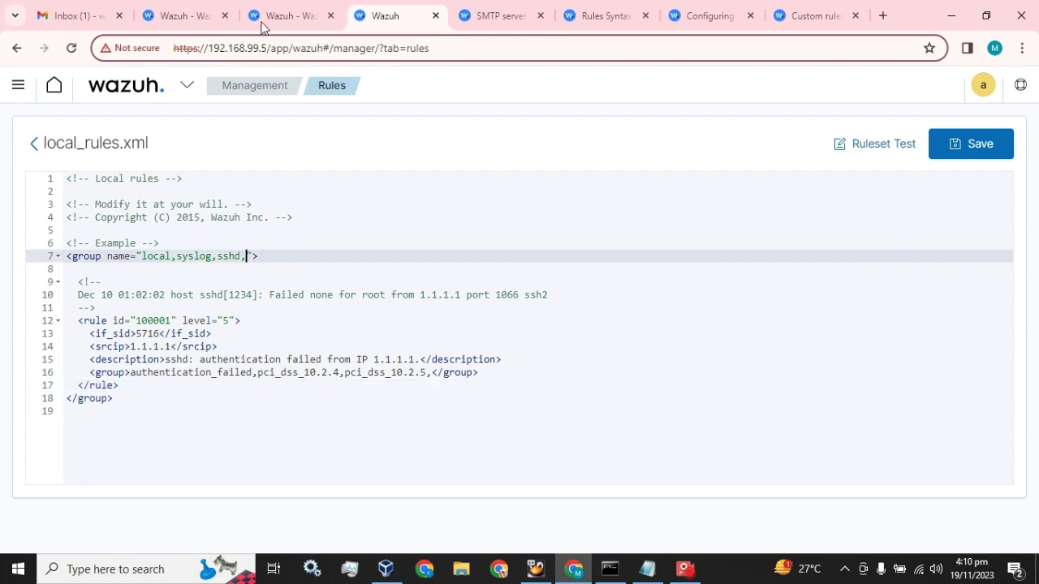
Step: Add an empty line after the closing </group> and select the group opening line 7
left_click(264, 22)
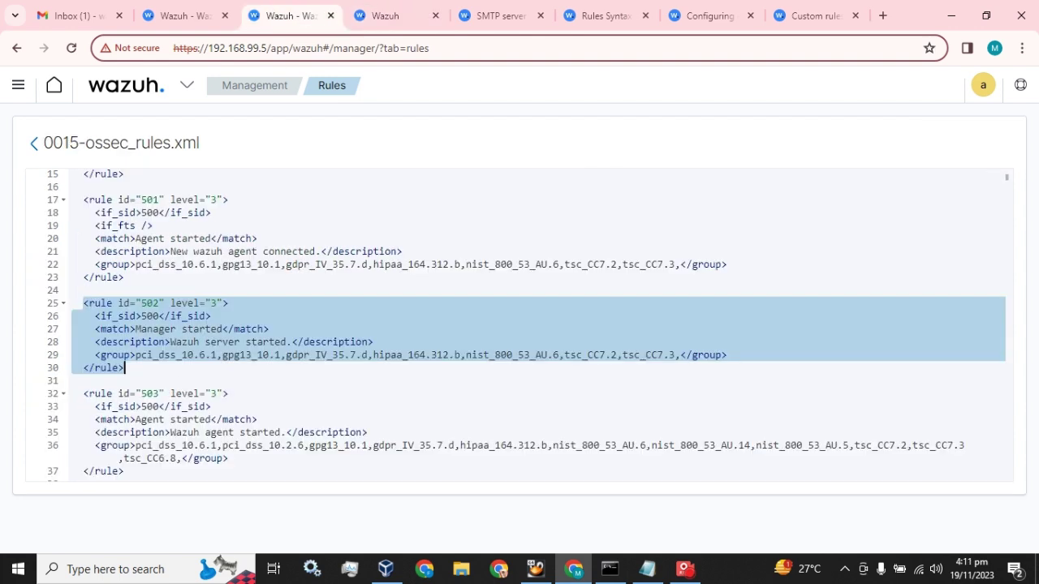
left_click(377, 15)
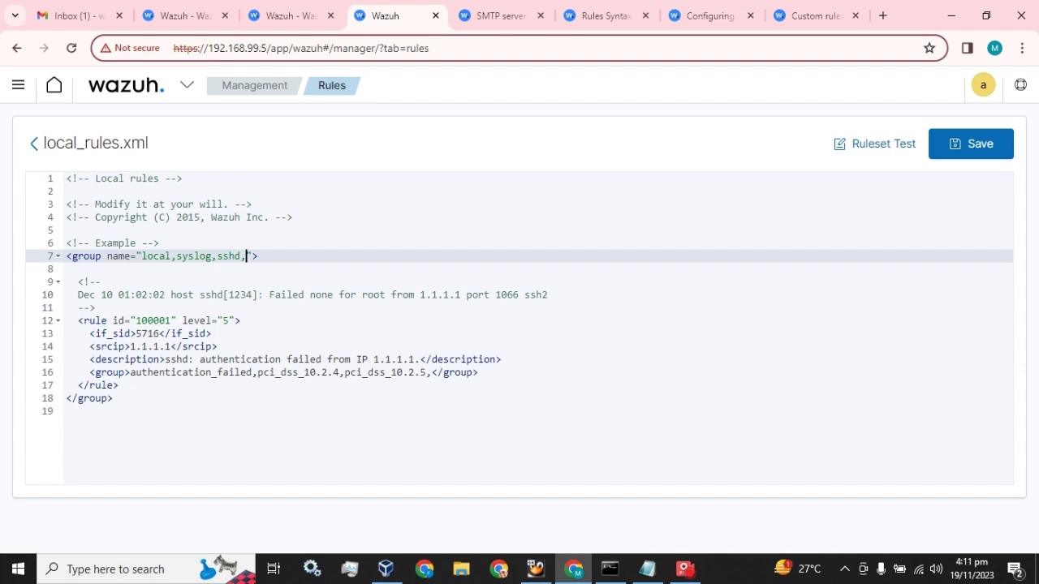
left_click(114, 398)
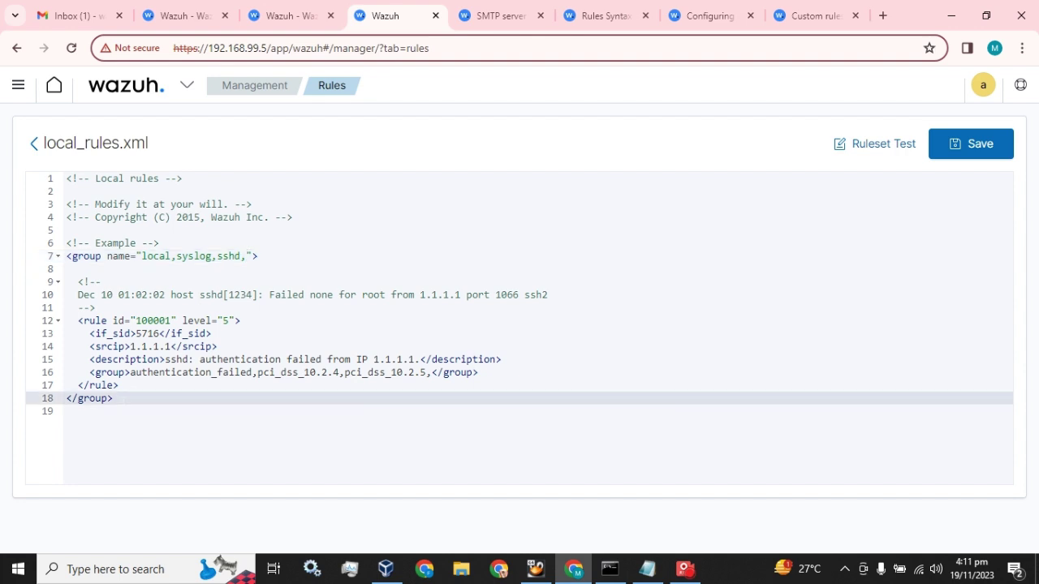
key("Return")
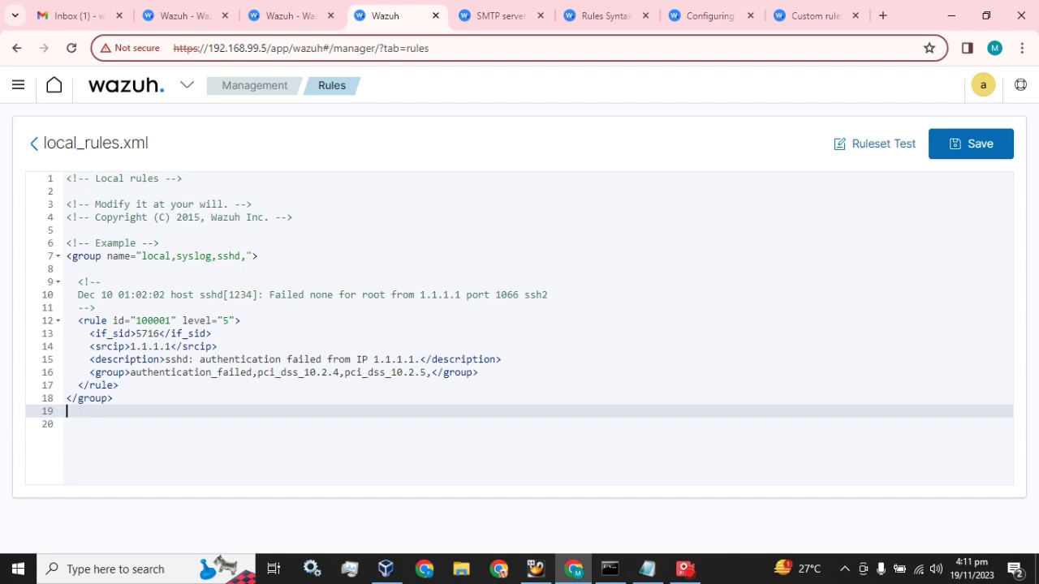
triple_click(162, 255)
key("ctrl+c")
Step: Paste a new group opening line on line 20 with a closing </group>, clearing its copied name
left_click(67, 256)
left_click(67, 423)
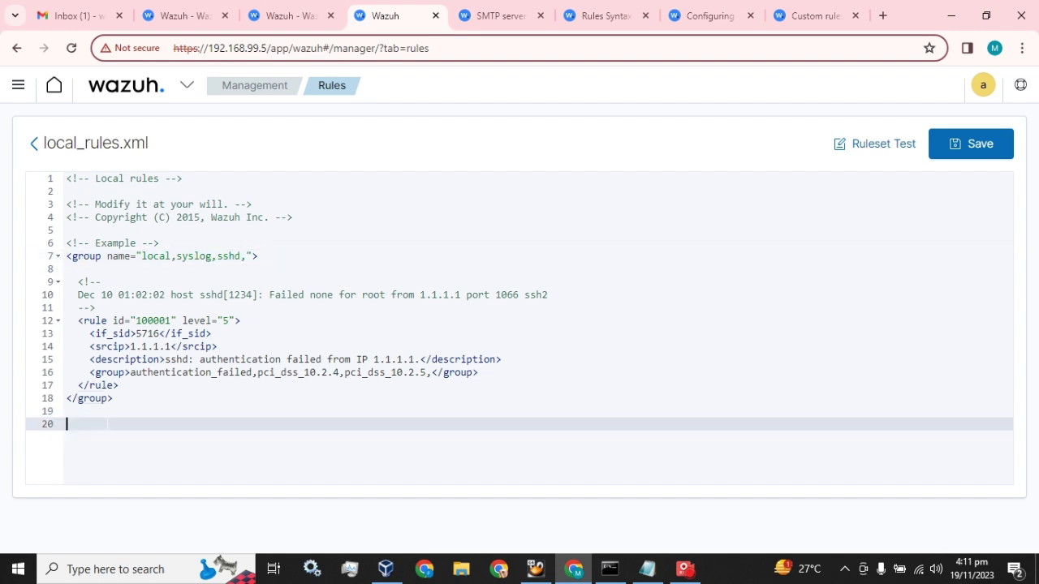
key("ctrl+v")
left_click_drag(112, 416, 67, 415)
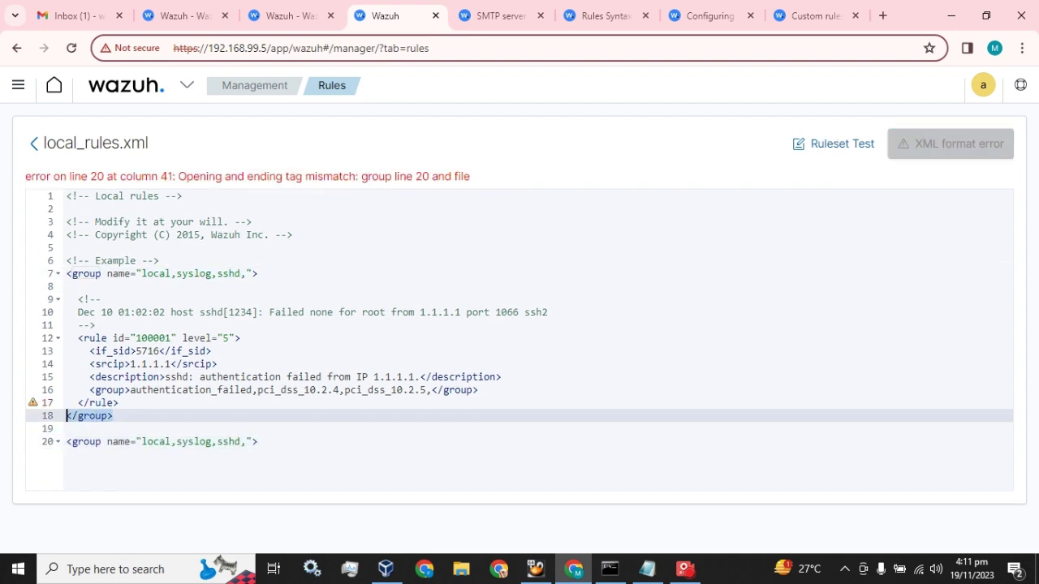
left_click(258, 442)
key("Return")
key("Return")
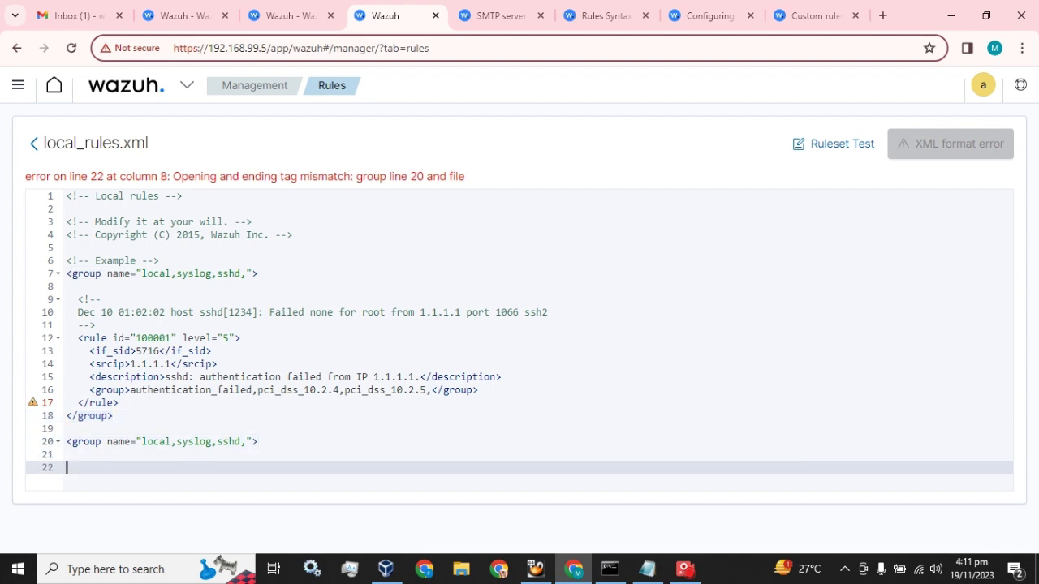
type("</group>")
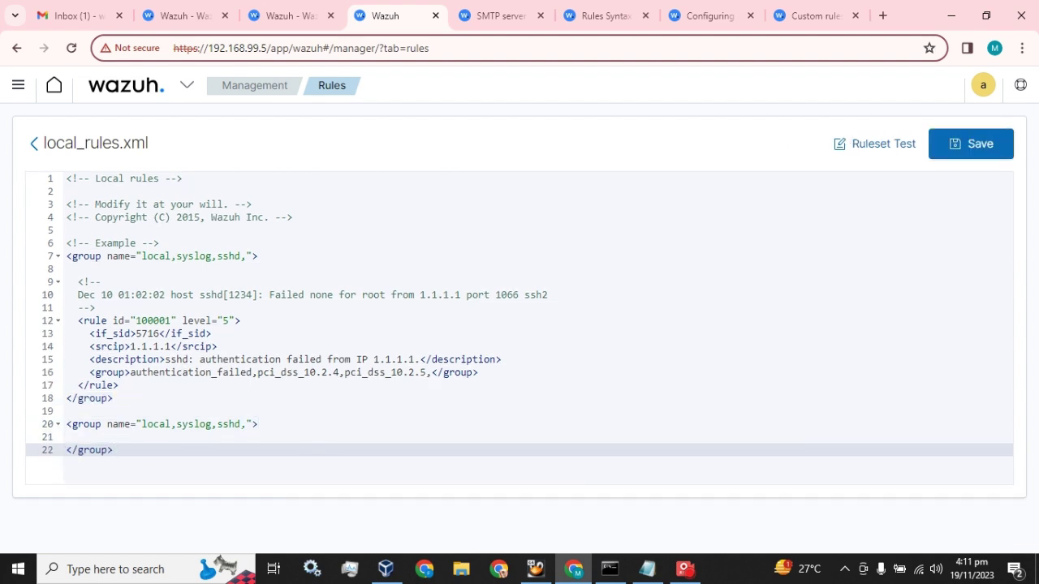
left_click(241, 424)
key("BackSpace")
key("BackSpace")
key("BackSpace")
key("BackSpace")
key("BackSpace")
key("BackSpace")
key("BackSpace")
key("BackSpace")
key("BackSpace")
key("BackSpace")
key("BackSpace")
key("BackSpace")
key("BackSpace")
key("BackSpace")
key("BackSpace")
key("BackSpace")
key("BackSpace")
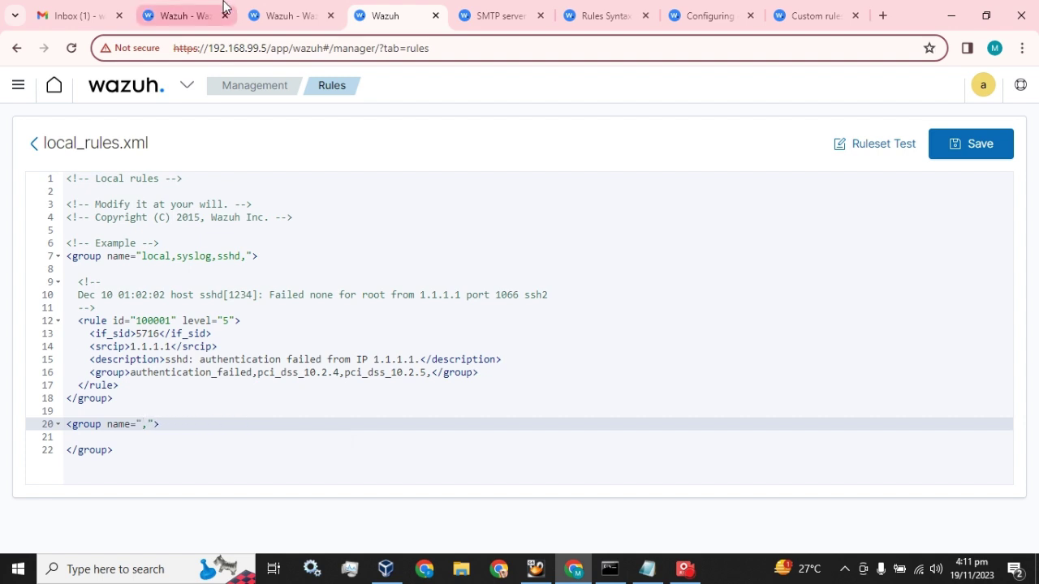
Step: Name the new group 'ossec'
left_click(288, 15)
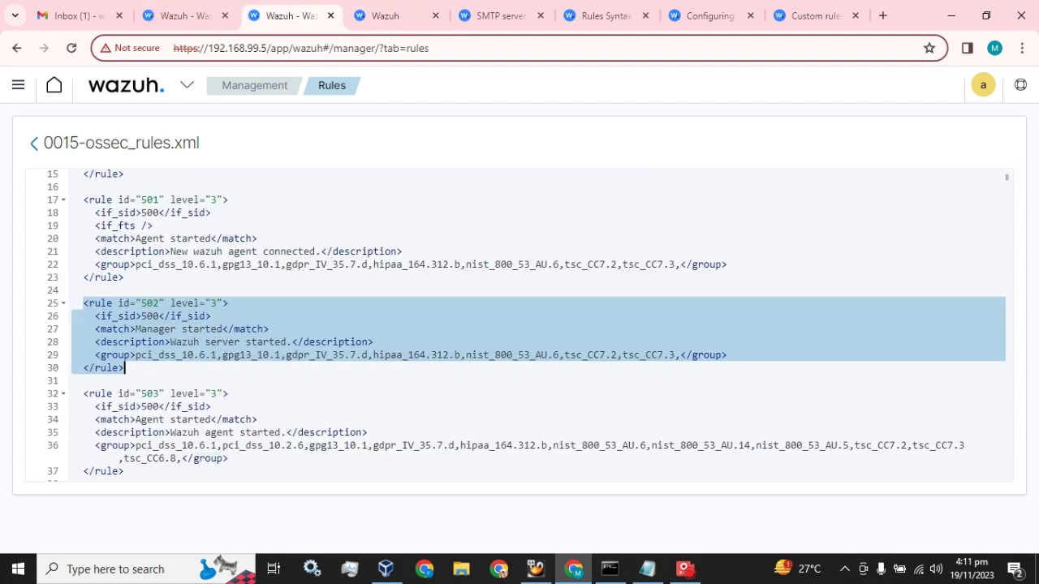
key("ctrl+Home")
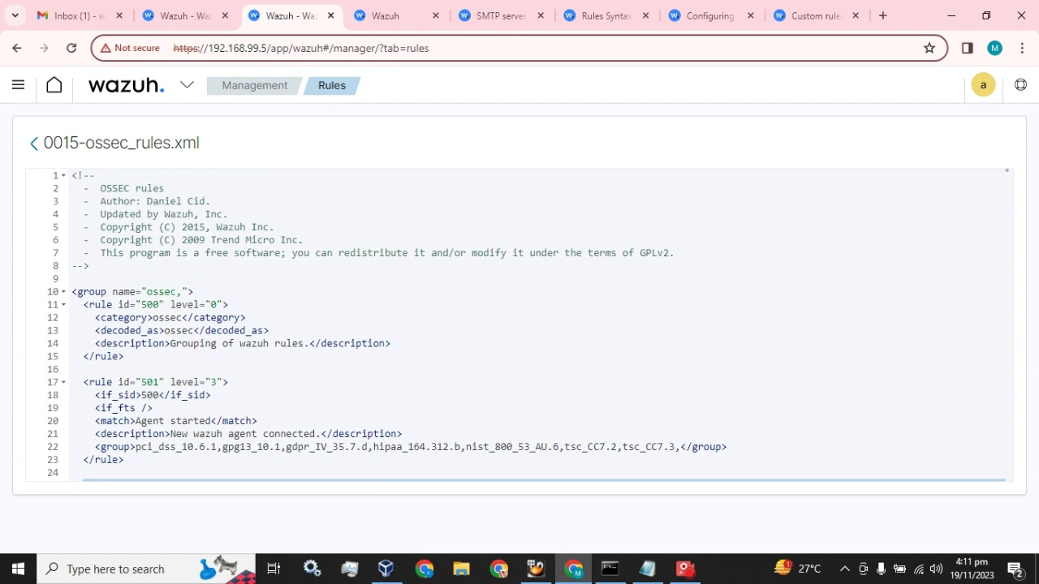
left_click(389, 16)
type("ossec,\">")
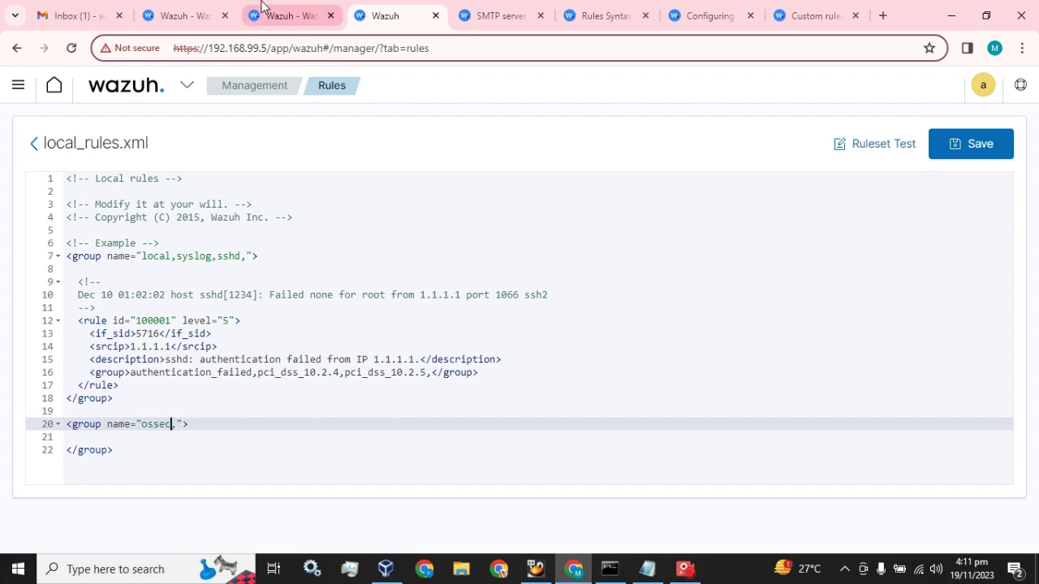
Step: Copy rule 502 from 0015-ossec_rules.xml and paste it inside the new ossec group
left_click(280, 13)
scroll(171, 376, "down", 3)
right_click(128, 347)
left_click(139, 354)
left_click(389, 16)
left_click(214, 423)
key("Return")
key("ctrl+v")
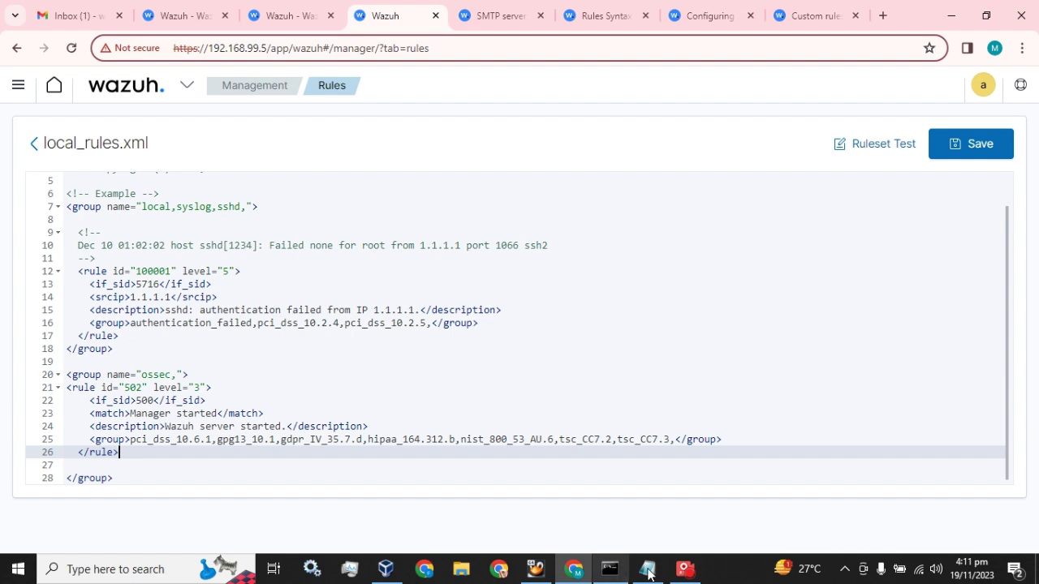
left_click(685, 569)
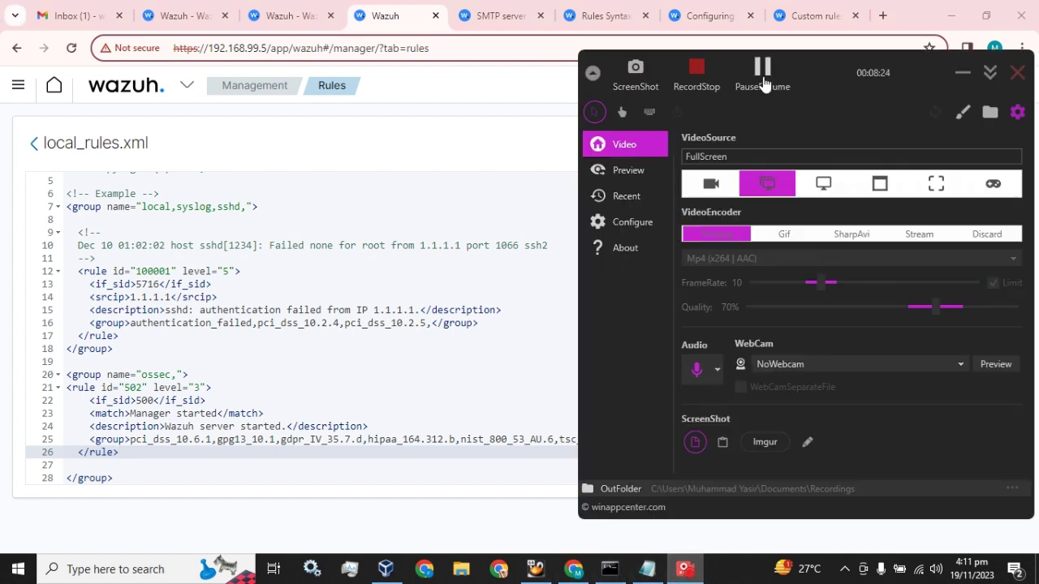
left_click(384, 147)
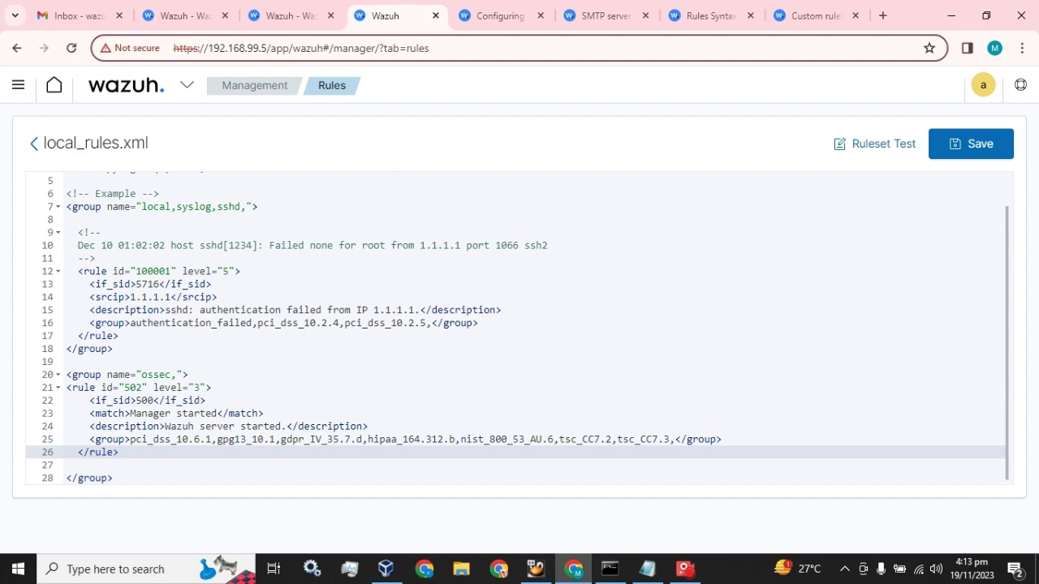
Step: Add <options>alert_by_email</options> below rule 502's if_sid line, copied from the email alerts docs
left_click(206, 401)
key("Return")
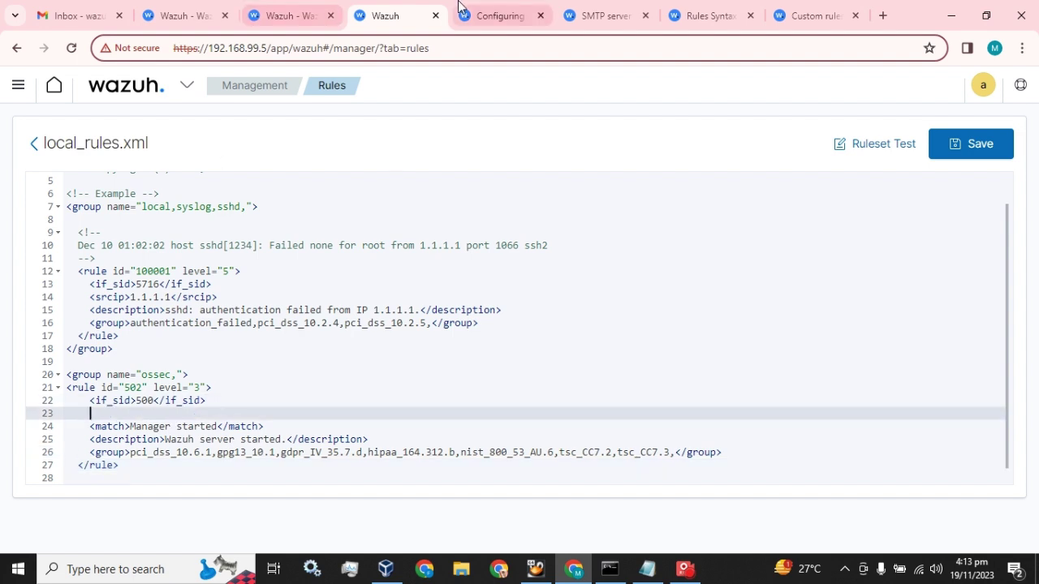
left_click(459, 8)
left_click_drag(510, 345, 297, 344)
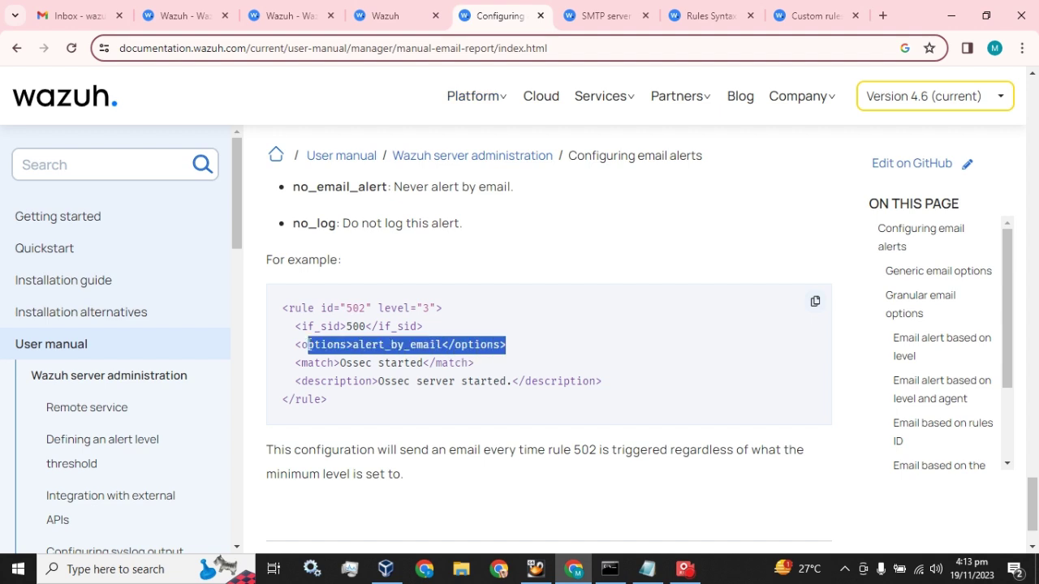
left_click(392, 8)
key("ctrl+v")
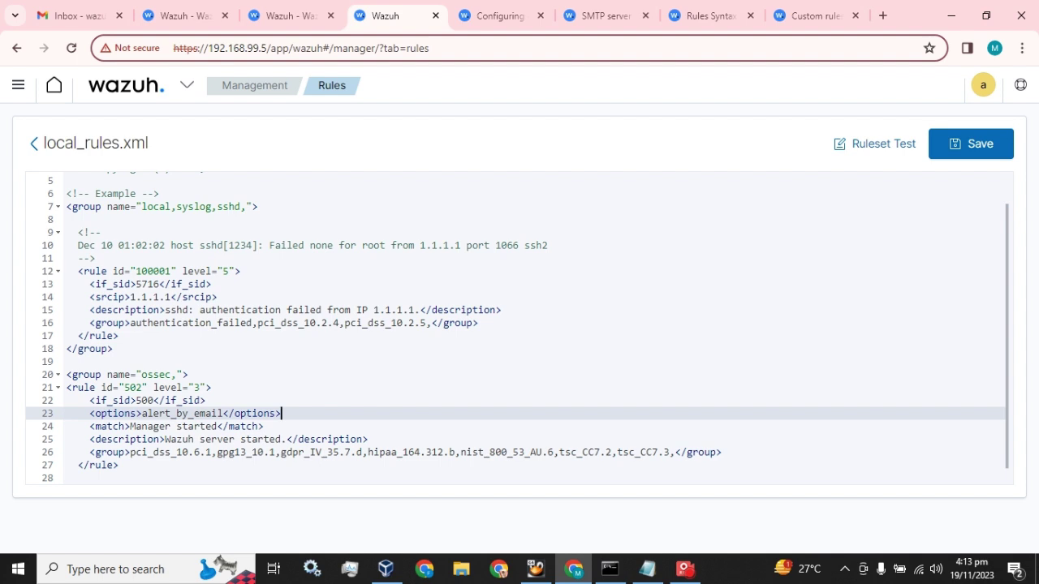
Step: Add overwrite="yes" to the rule 502 tag, copied from the custom rules documentation
left_click(211, 387)
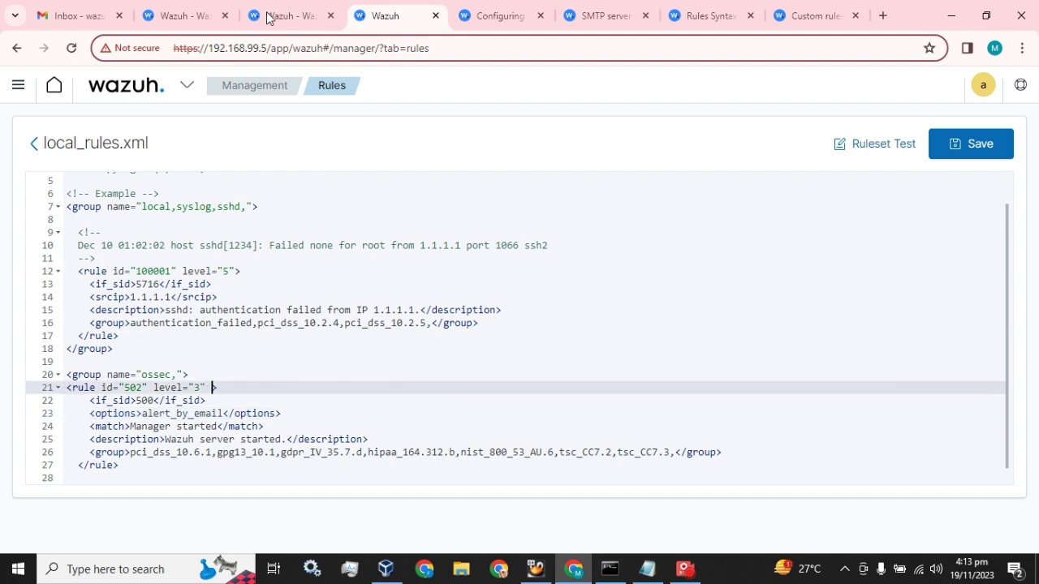
left_click(522, 8)
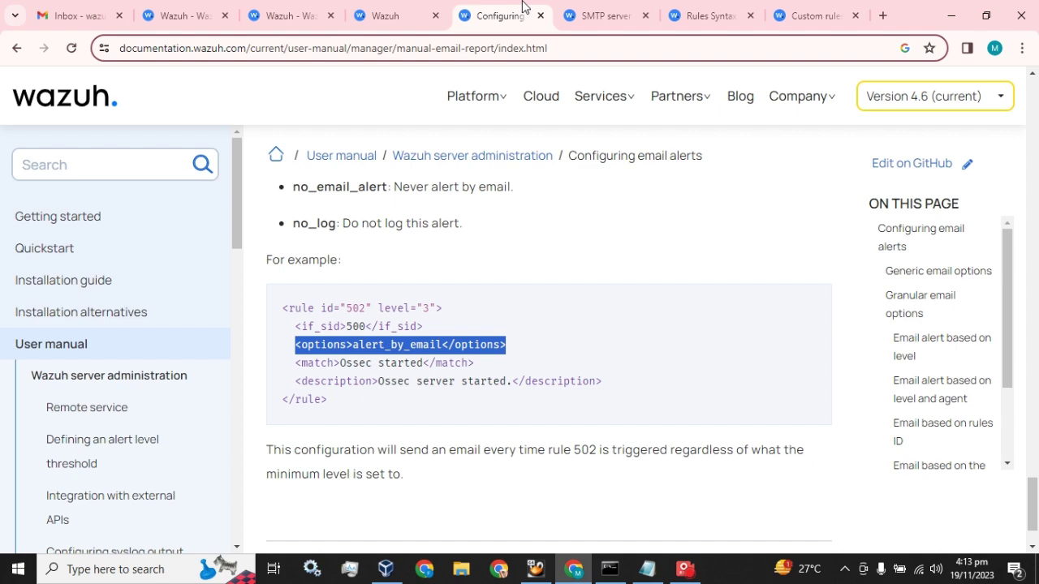
left_click(586, 5)
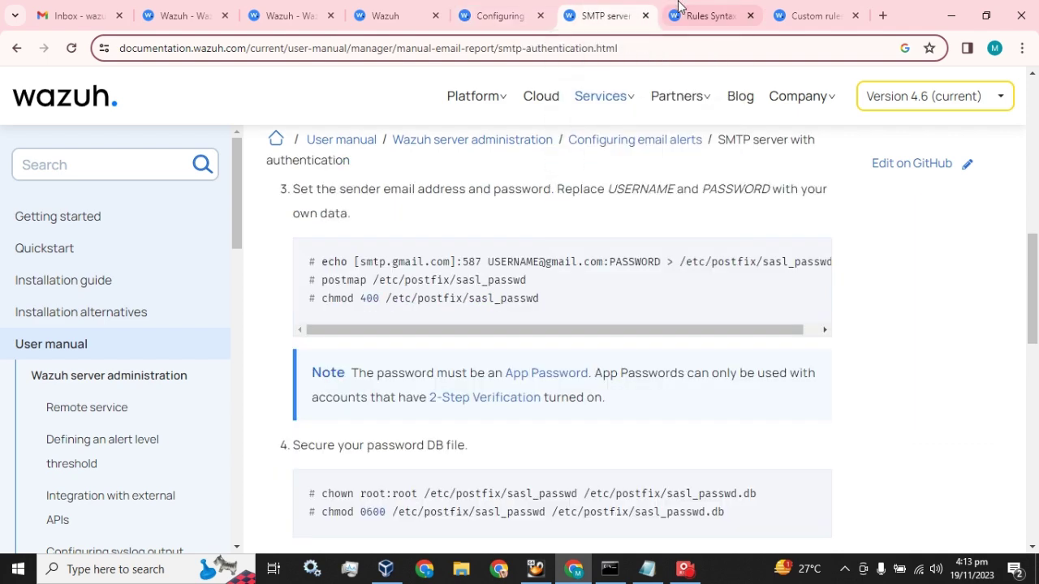
left_click(684, 6)
left_click(477, 9)
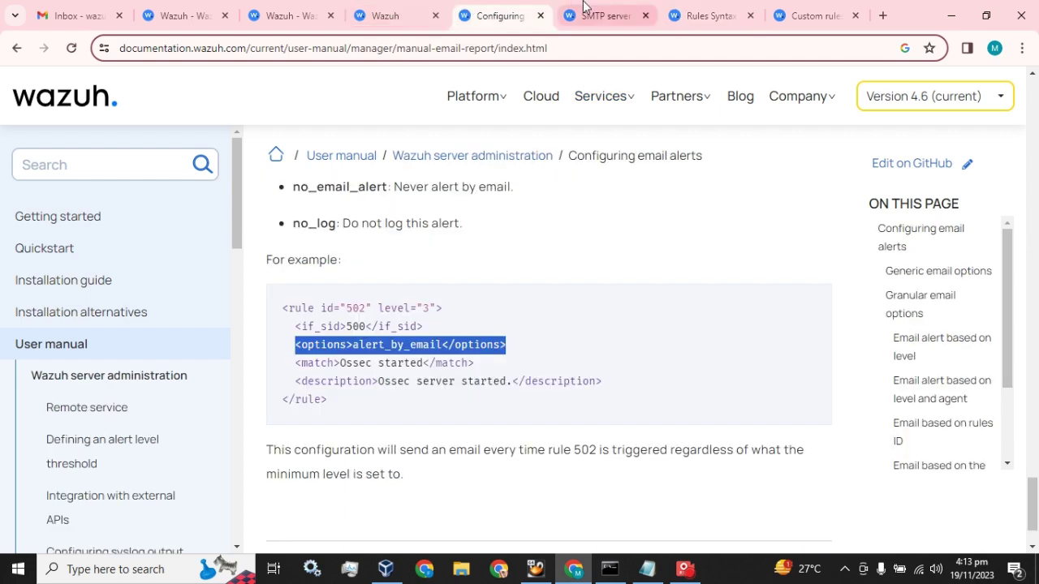
left_click(584, 8)
left_click(802, 14)
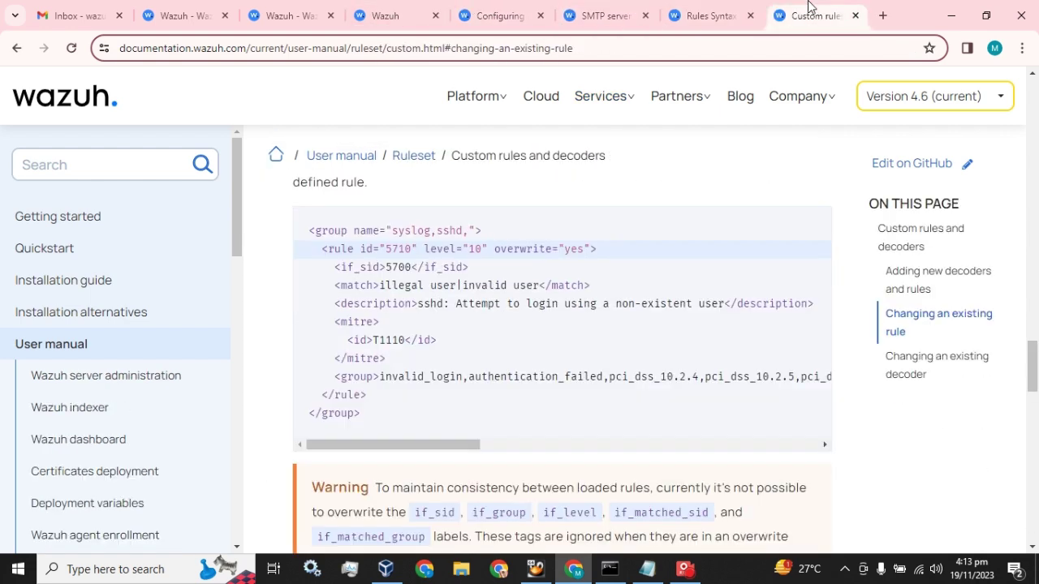
left_click_drag(590, 249, 495, 249)
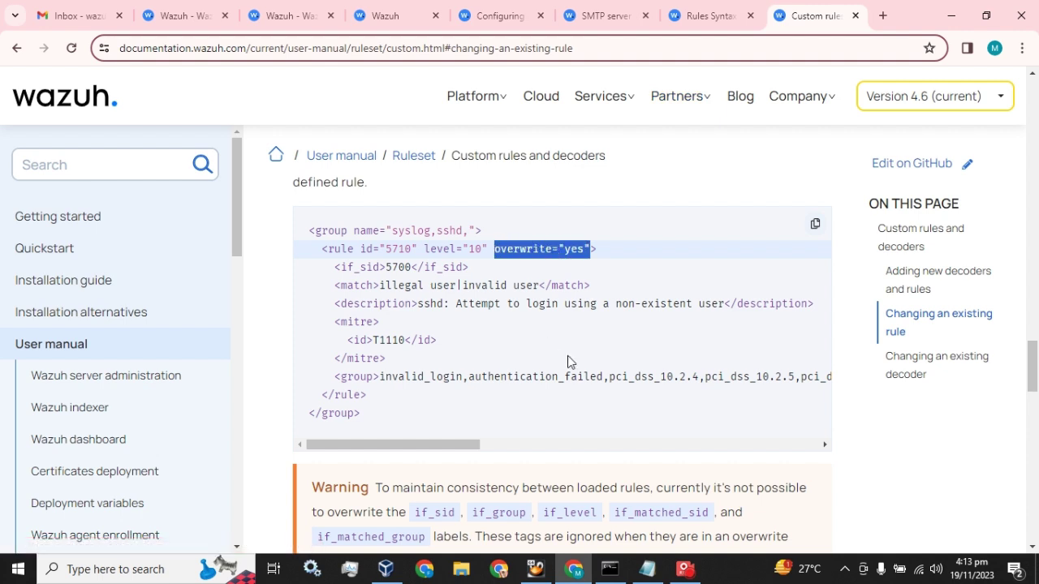
left_click(398, 6)
key("ctrl+v")
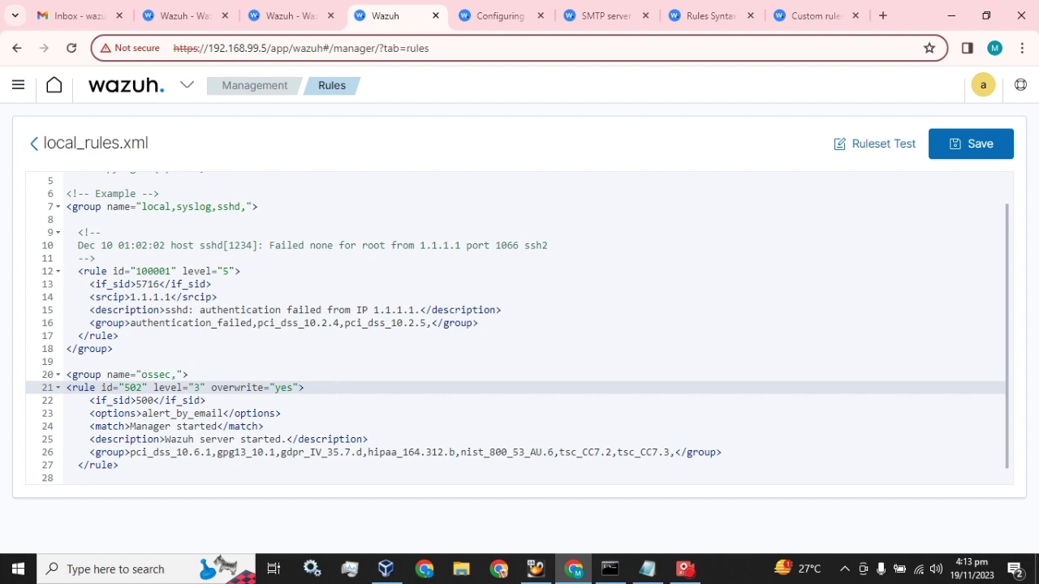
Step: Review rule 502's Manager started match, overwrite attribute and alert_by_email option
scroll(517, 330, "down", 1)
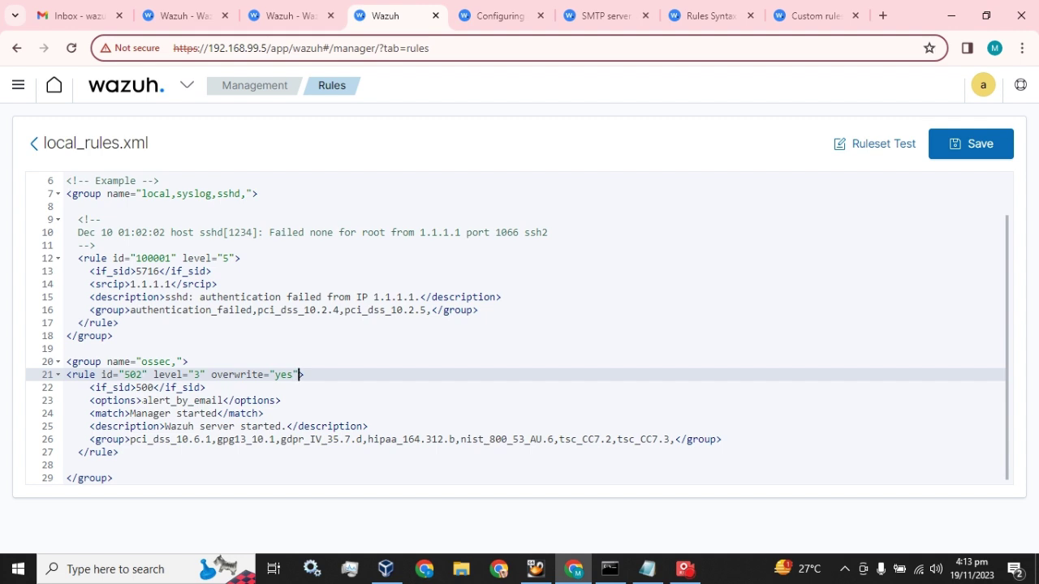
left_click_drag(130, 413, 224, 413)
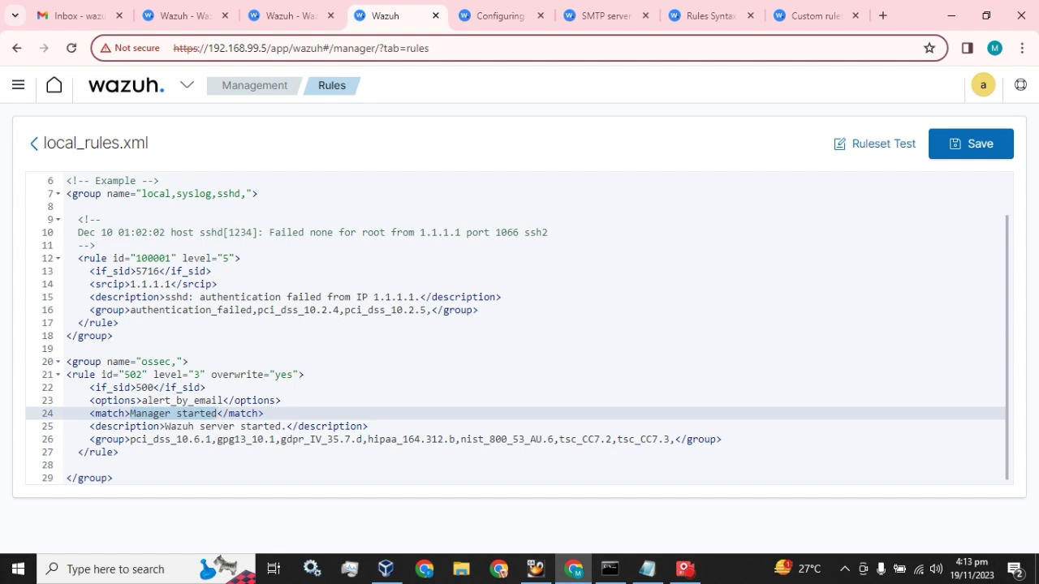
left_click(217, 374)
left_click_drag(212, 375, 293, 375)
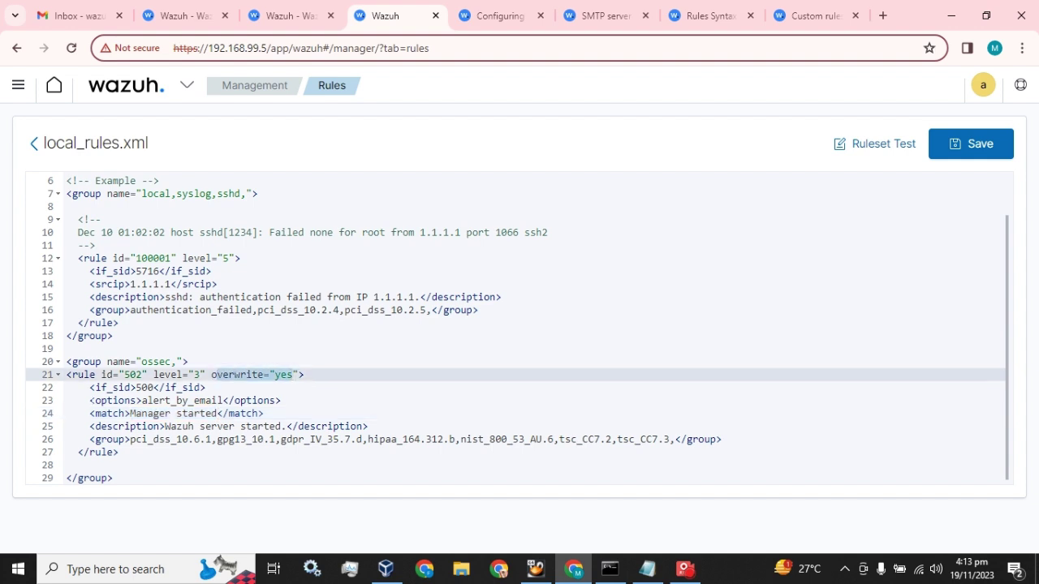
left_click_drag(90, 400, 281, 400)
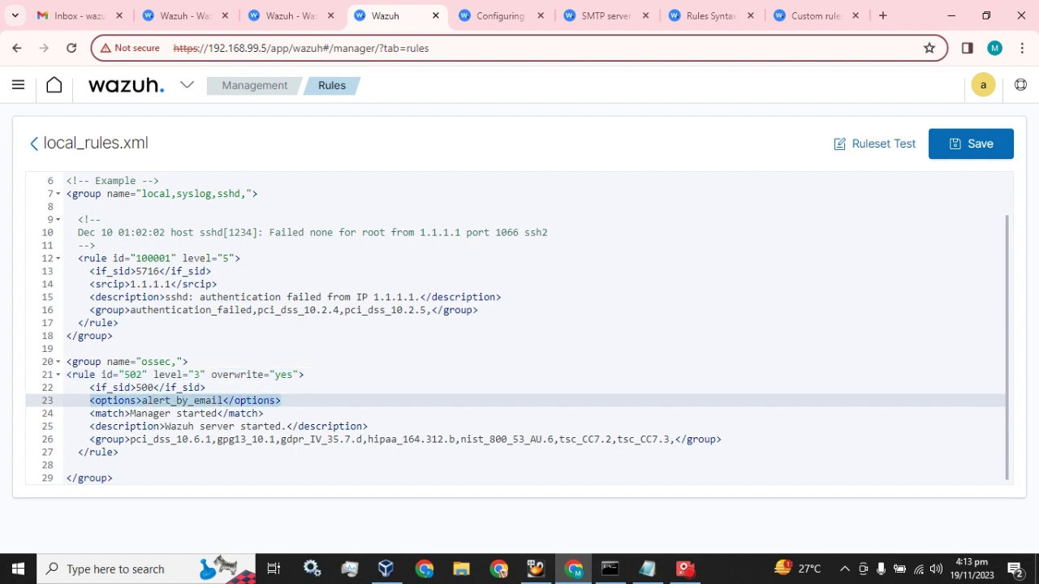
Step: Open the manager's ossec.conf and select the email_alert_level value 12
left_click(302, 14)
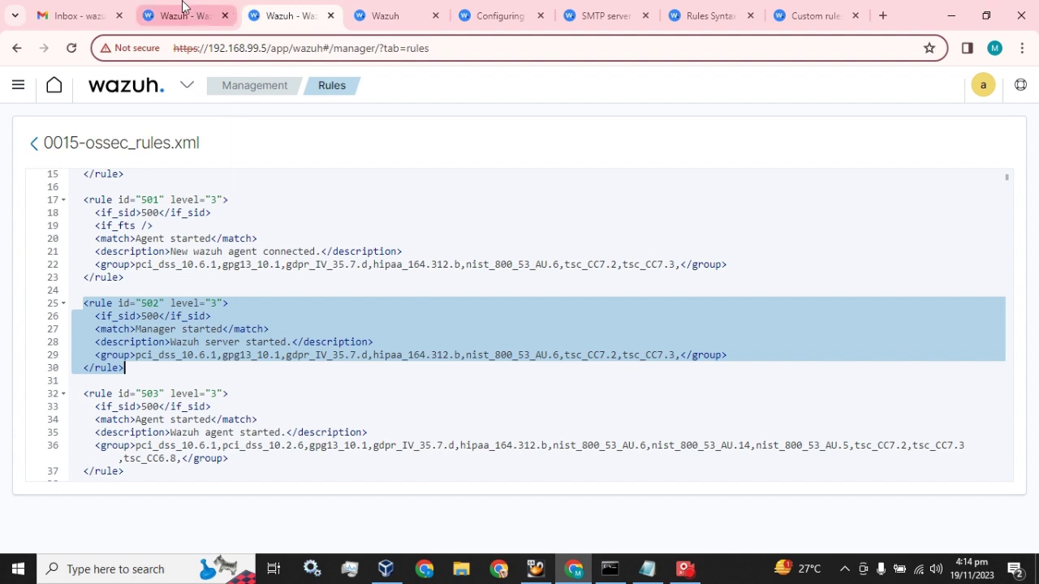
left_click(185, 9)
left_click_drag(218, 414, 205, 415)
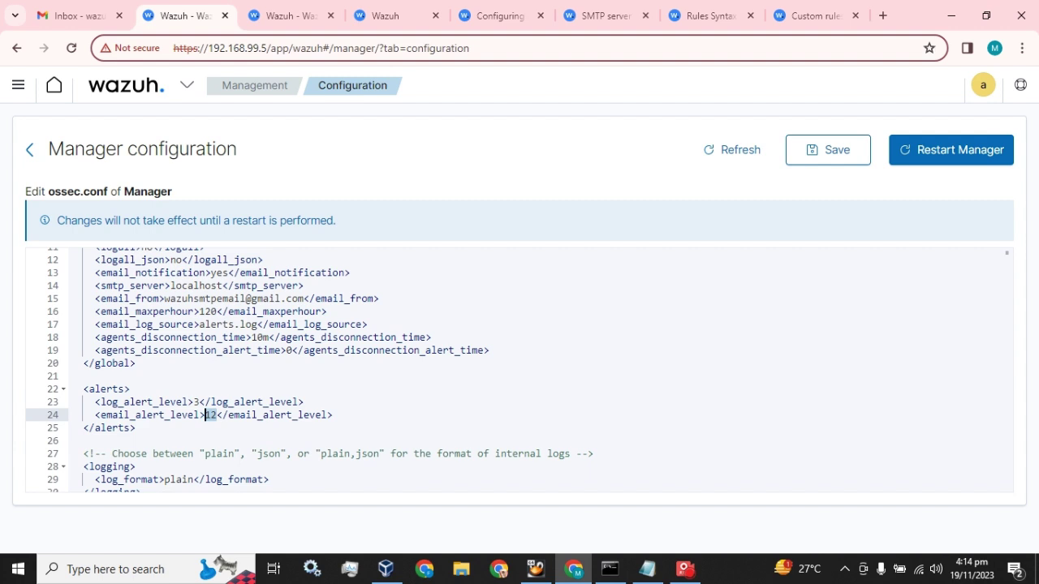
Step: Save the local_rules.xml rule 502 override with alert_by_email, then view the original rule 502
left_click(307, 10)
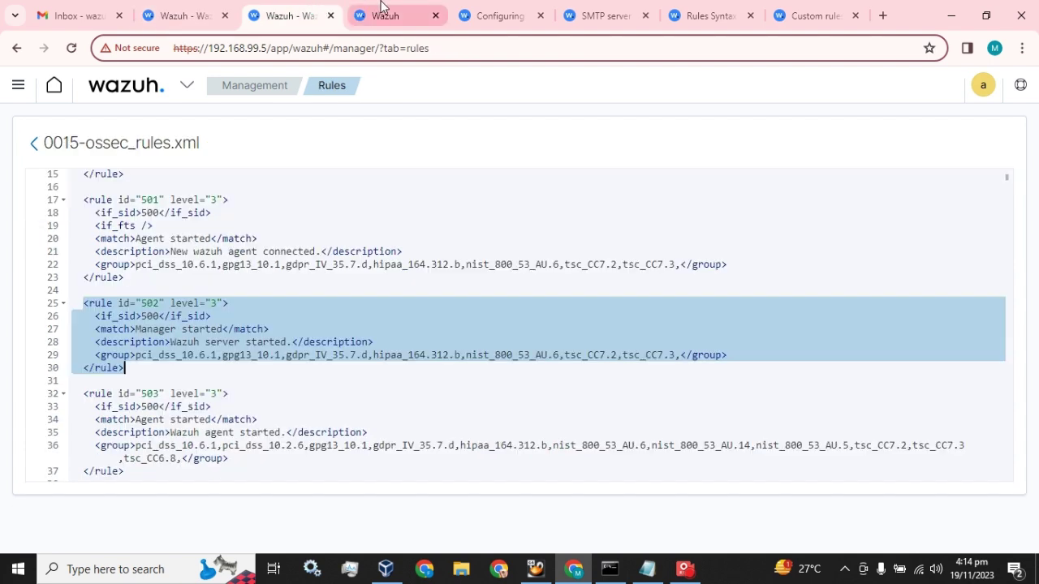
left_click(383, 9)
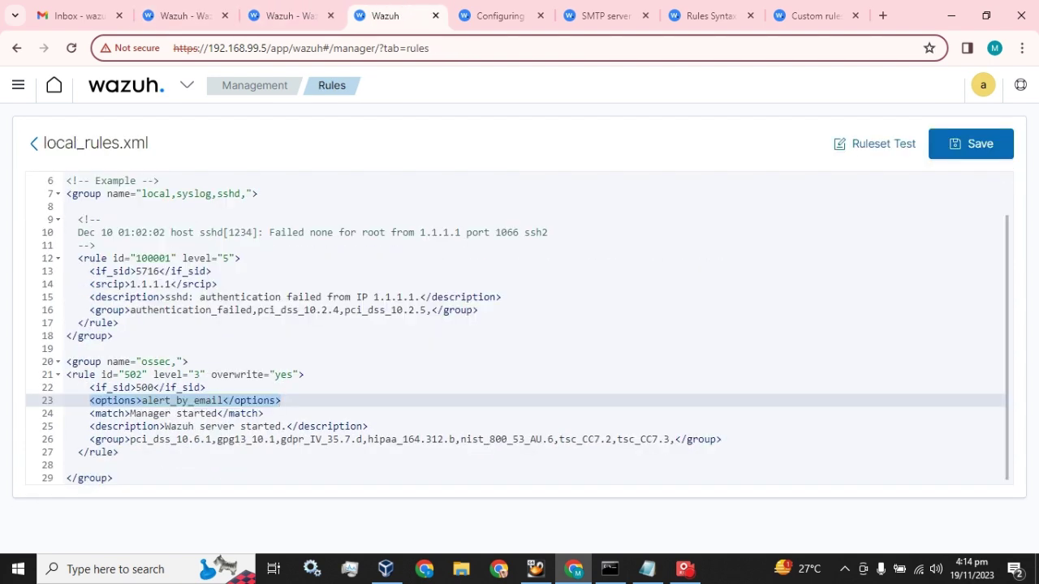
left_click(979, 161)
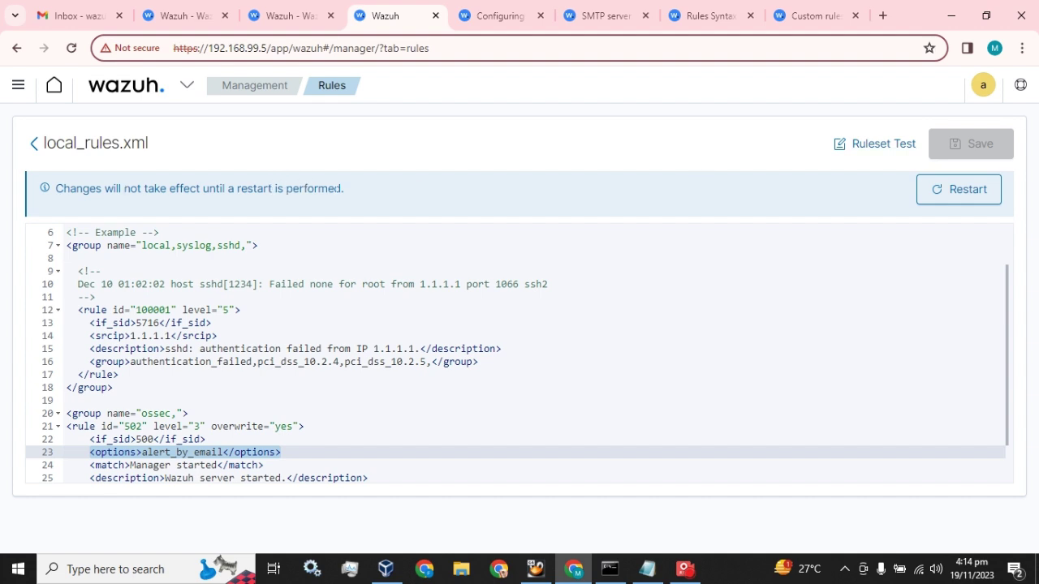
left_click(289, 11)
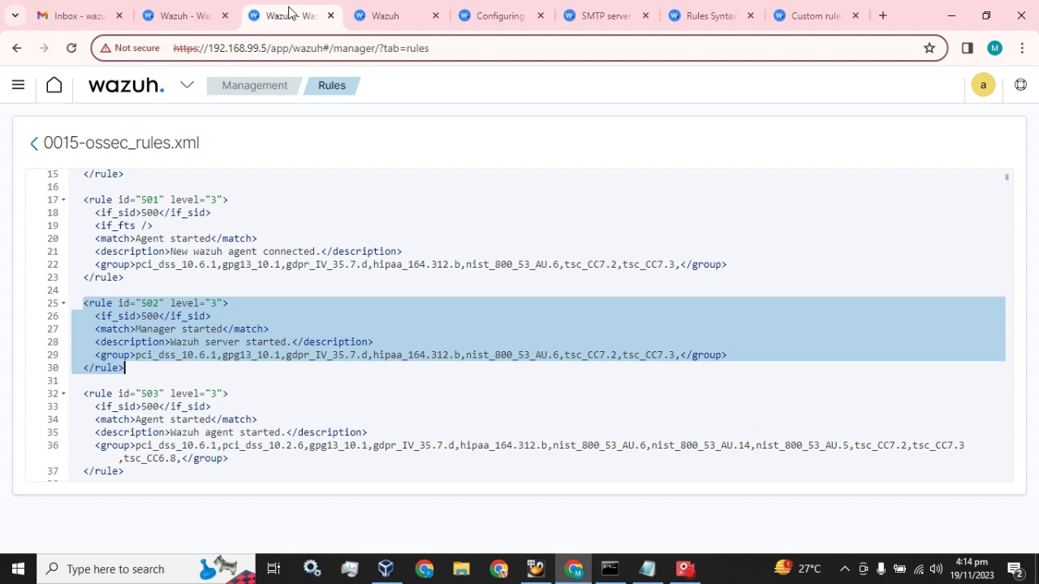
Step: Add blank lines below the </alerts> block in ossec.conf
left_click(202, 6)
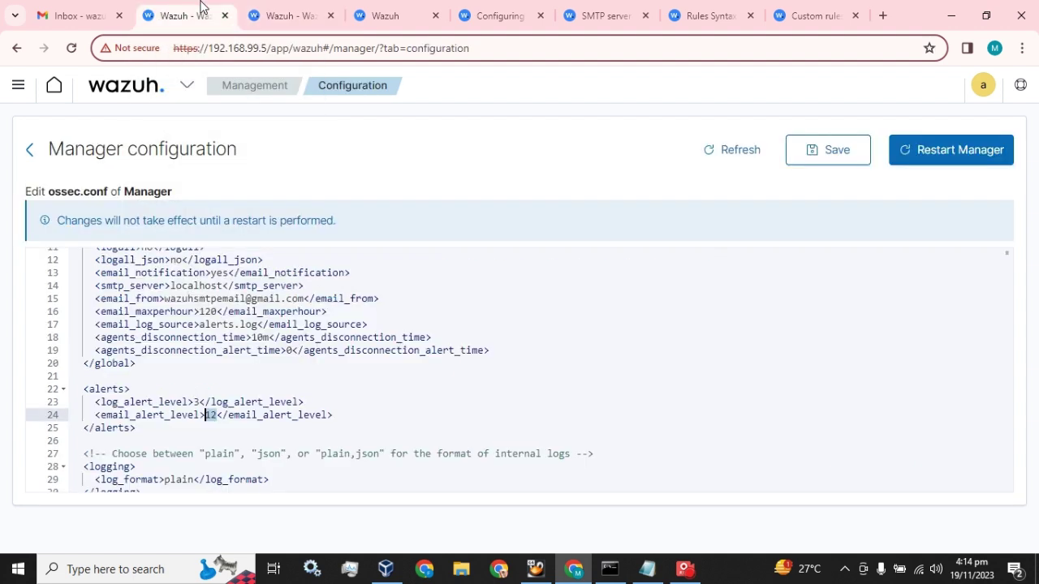
left_click(136, 427)
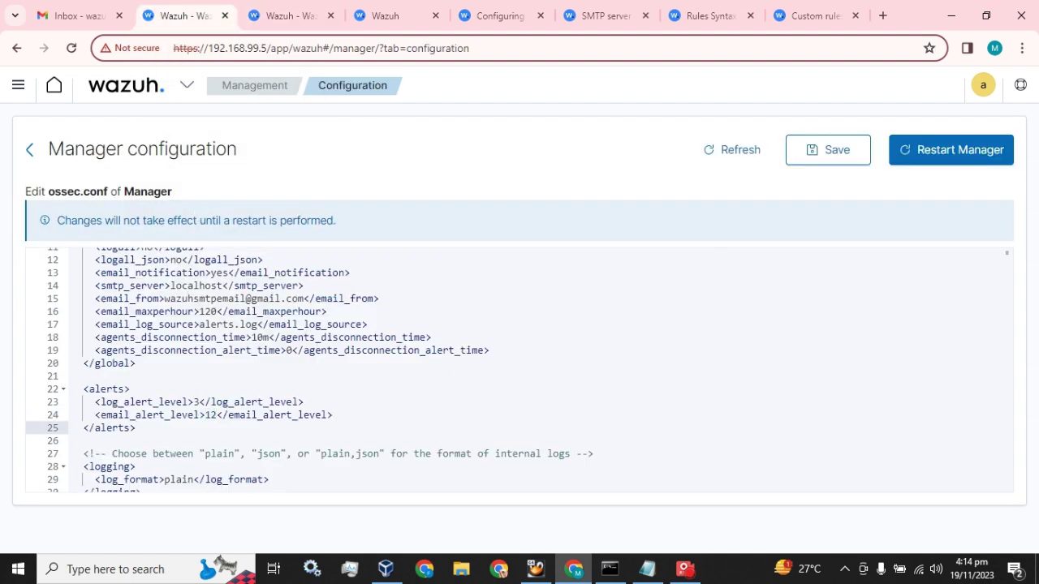
key("Return")
key("Return")
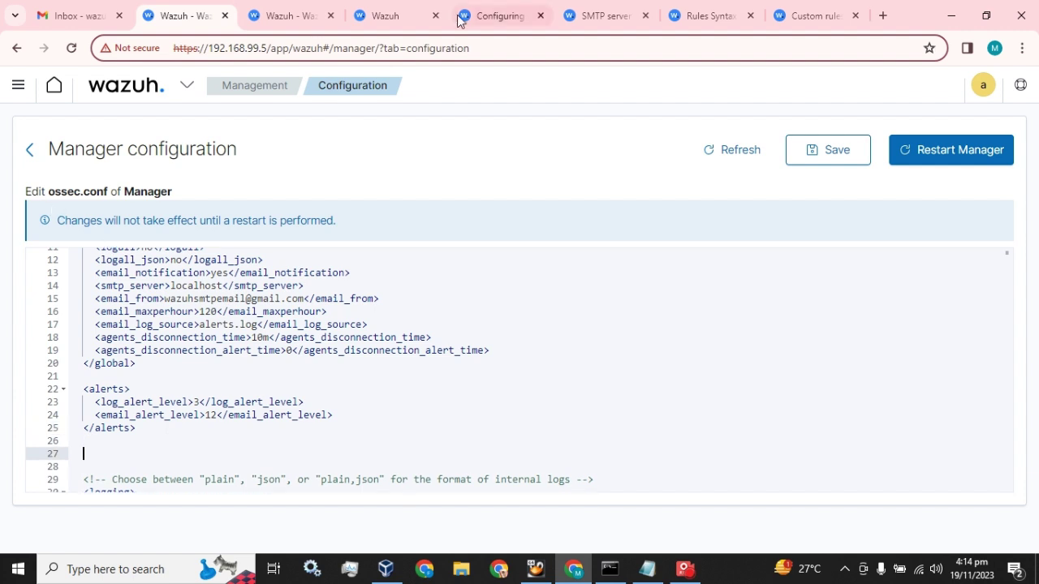
left_click(406, 7)
Step: Copy the 'Email based on rules ID' email_alerts example from the email alerts documentation
left_click(487, 9)
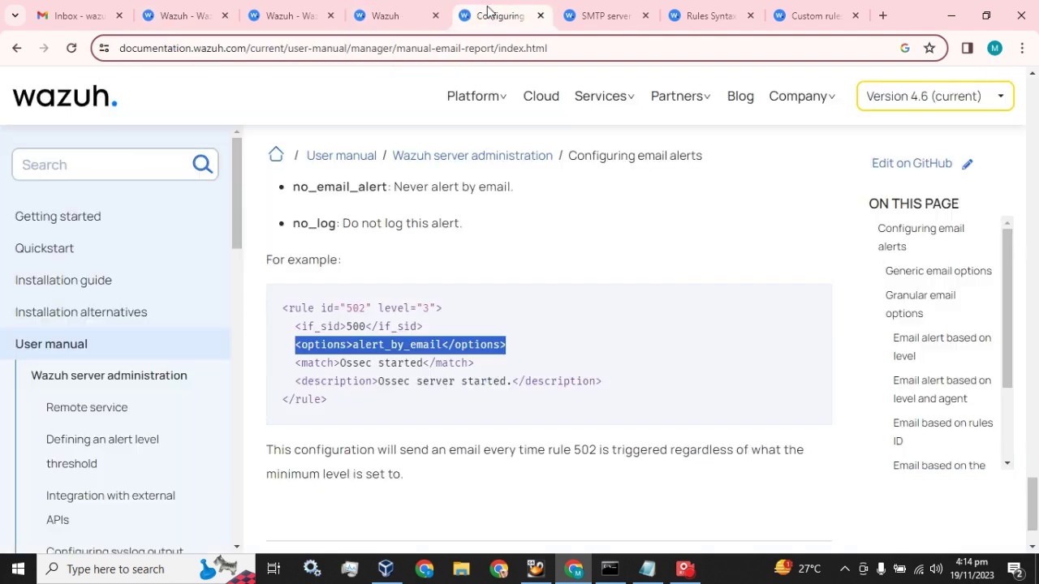
left_click(598, 8)
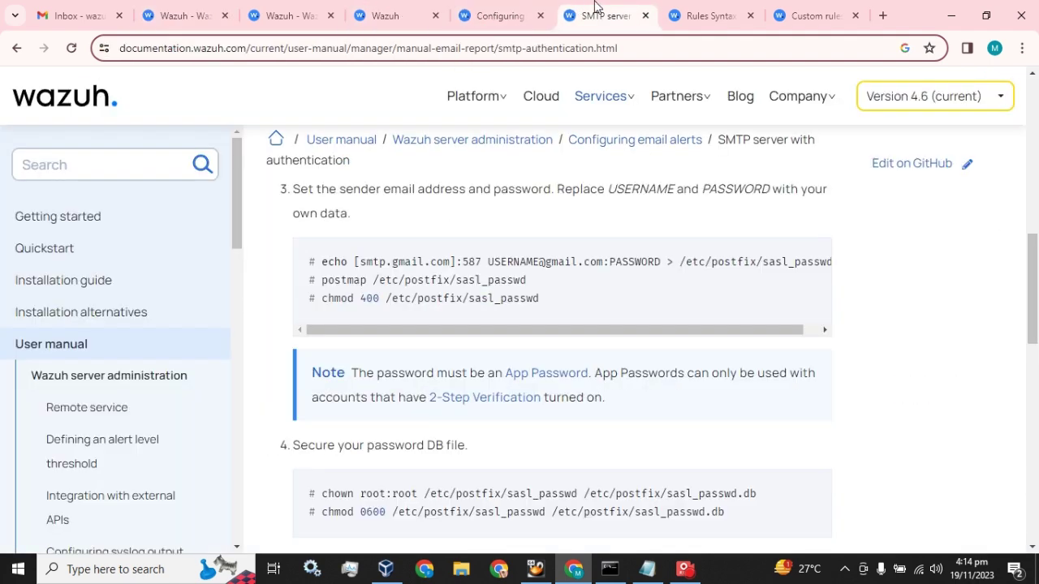
left_click(520, 6)
scroll(382, 367, "up", 8)
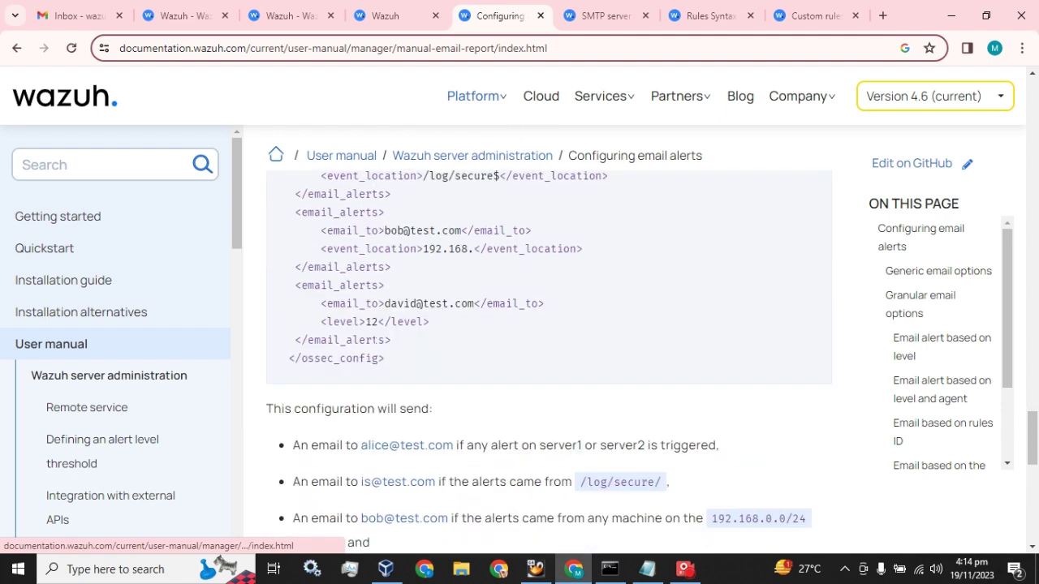
scroll(381, 367, "up", 7)
scroll(382, 369, "down", 1)
scroll(381, 369, "up", 1)
scroll(381, 370, "up", 1)
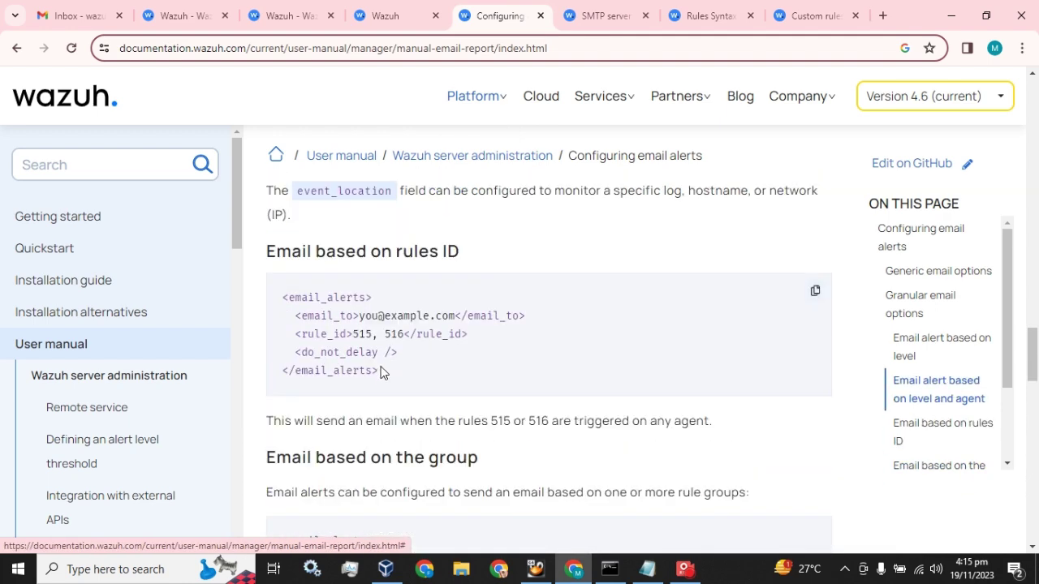
left_click_drag(382, 372, 282, 297)
key("ctrl+c")
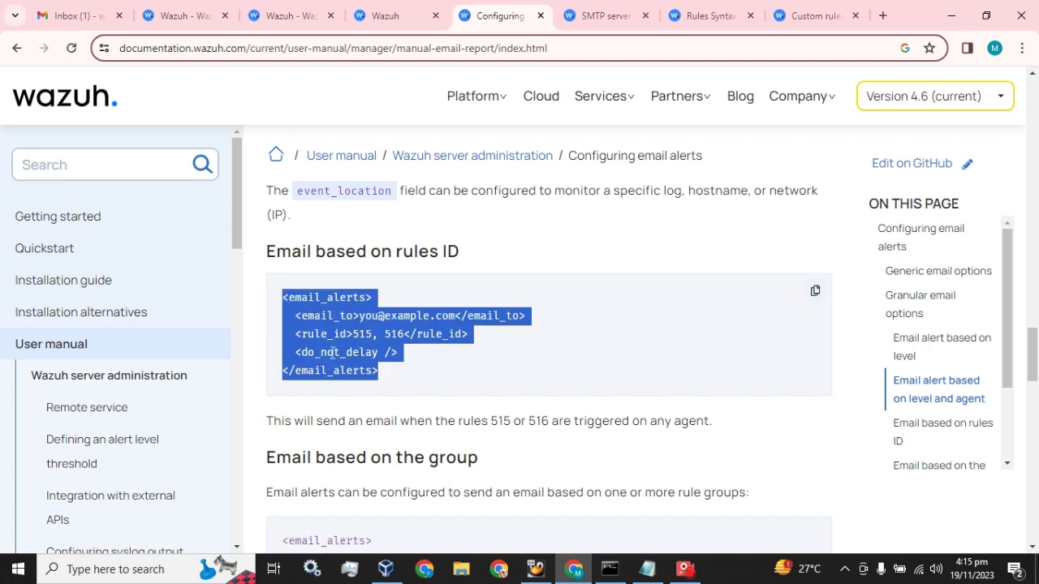
left_click(173, 12)
Step: Paste the copied email_alerts block below the alerts block in ossec.conf
left_click(279, 11)
left_click(150, 7)
key("ctrl+v")
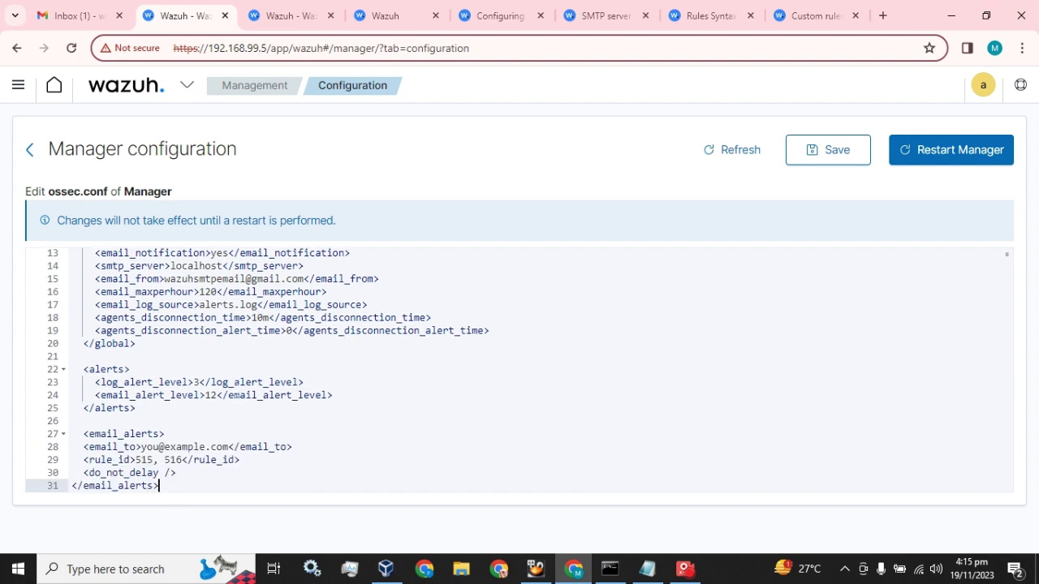
scroll(520, 370, "down", 2)
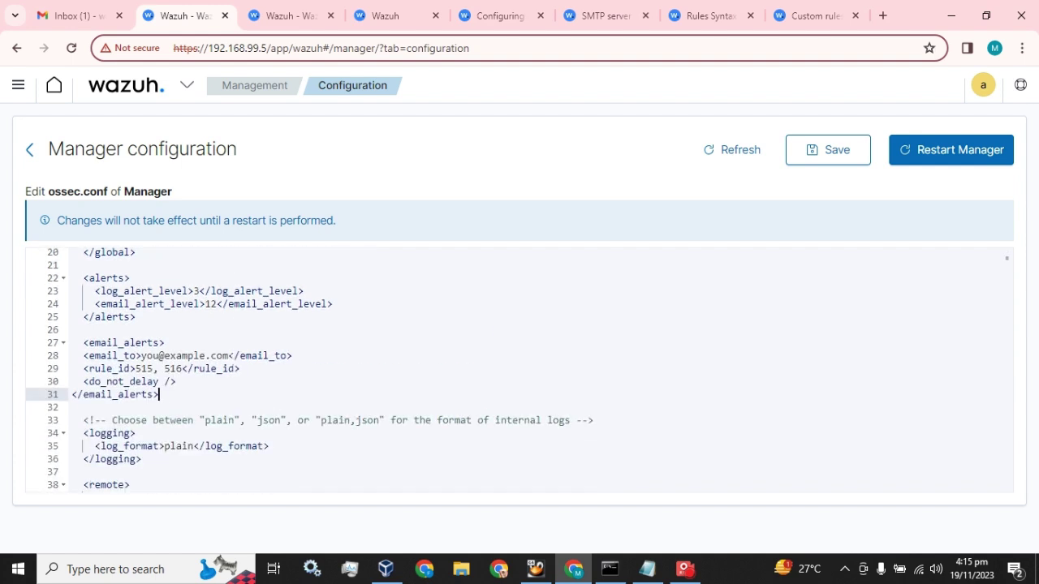
scroll(520, 369, "up", 3)
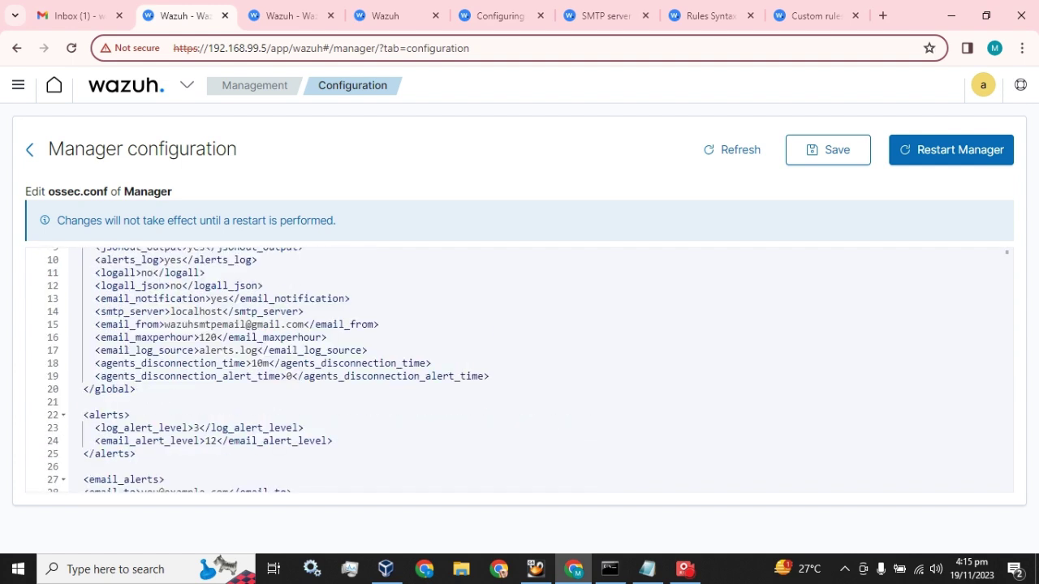
Step: Set email_to to the sender's Gmail address and change rule_id from 515, 516 to 502
left_click_drag(303, 325, 165, 325)
key("ctrl+c")
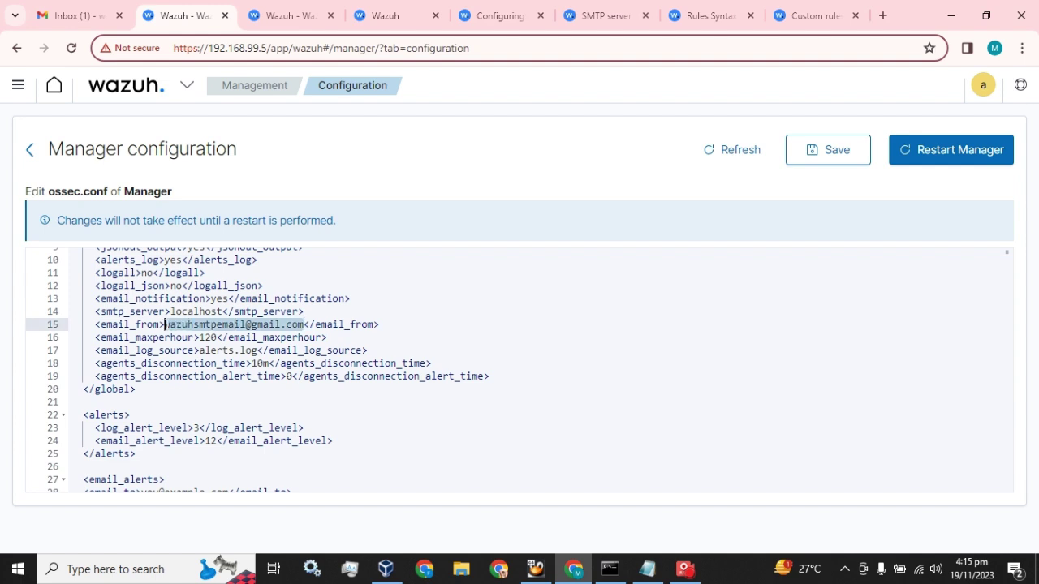
scroll(520, 370, "down", 5)
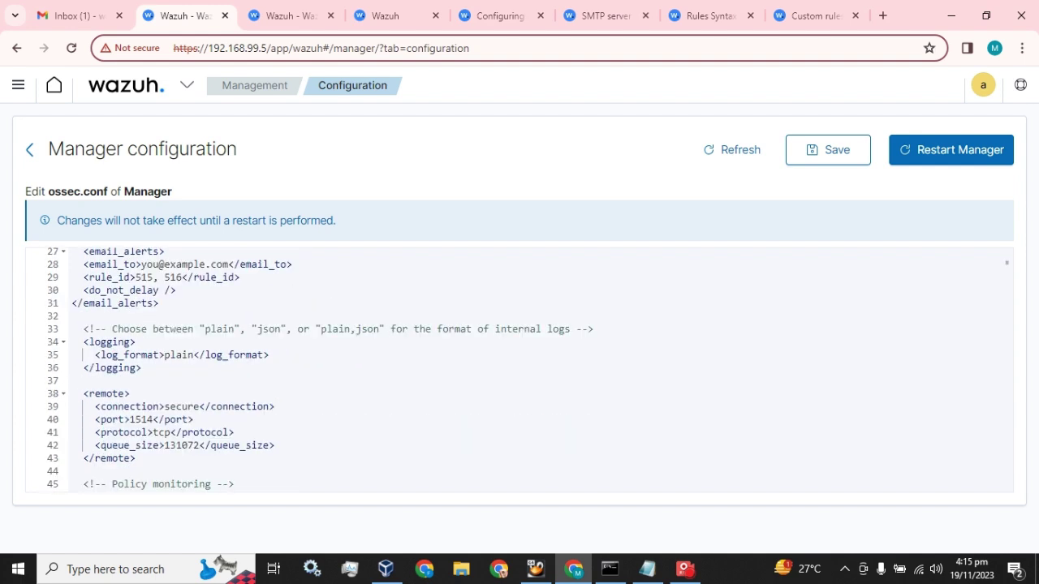
scroll(519, 369, "up", 1)
left_click_drag(229, 310, 143, 325)
key("ctrl+v")
key("BackSpace")
type("02")
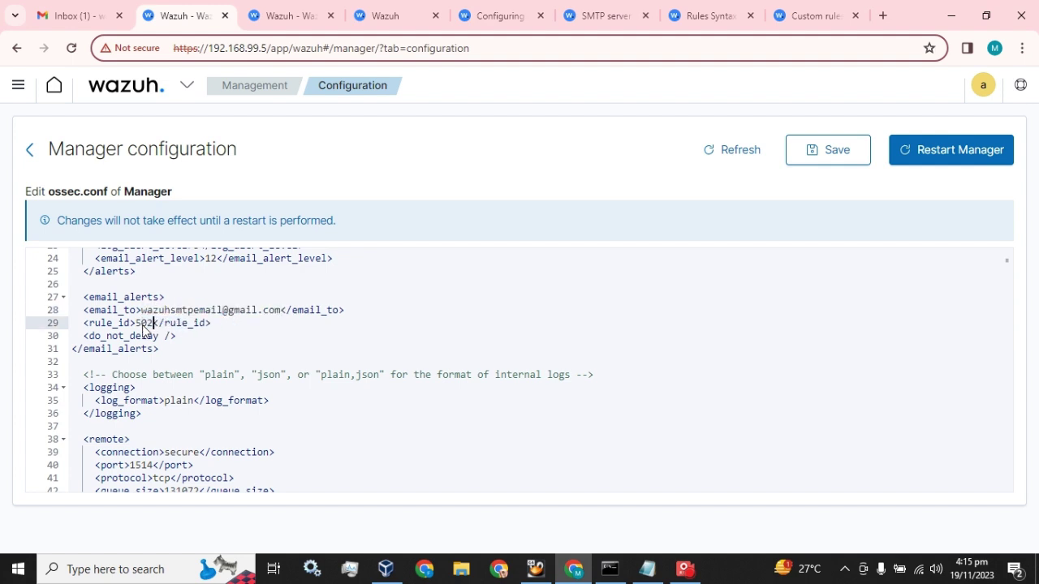
left_click(212, 323)
Step: Indent the email_to, rule_id, do_not_delay and closing email_alerts lines
left_click(84, 310)
key("Tab")
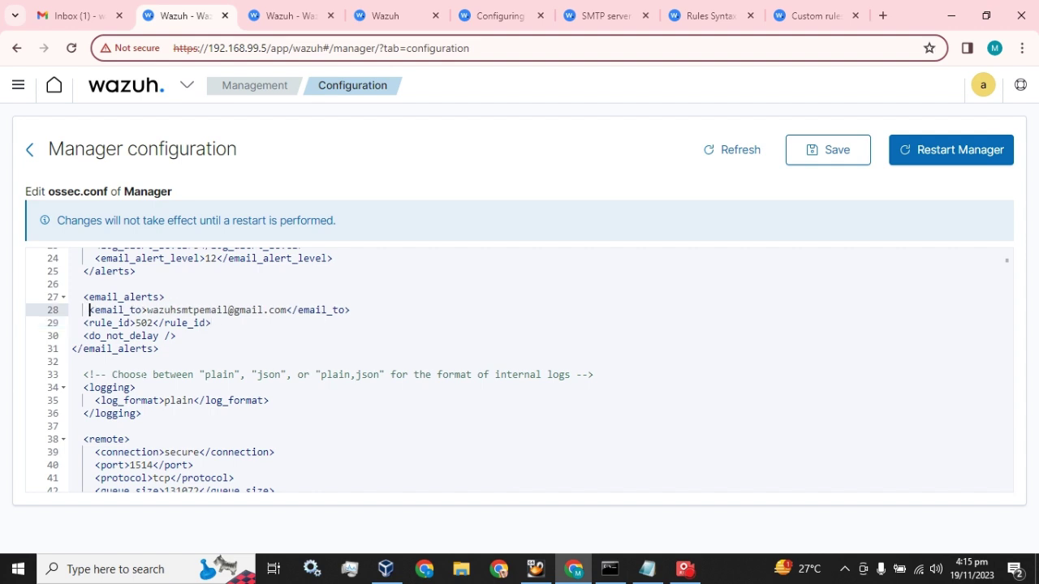
left_click(84, 323)
key("Tab")
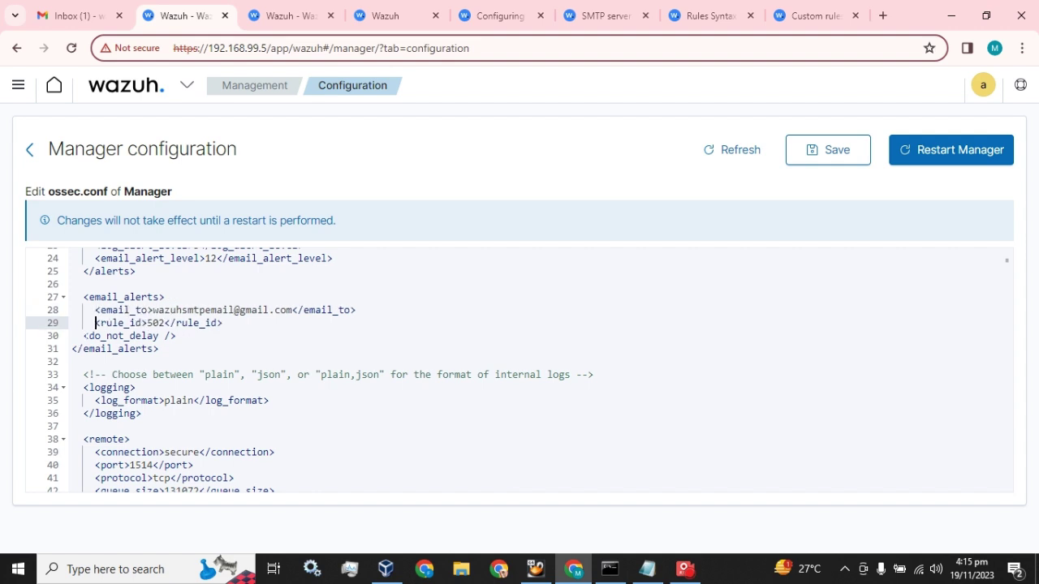
left_click(84, 336)
key("Tab")
left_click(72, 349)
key("Tab")
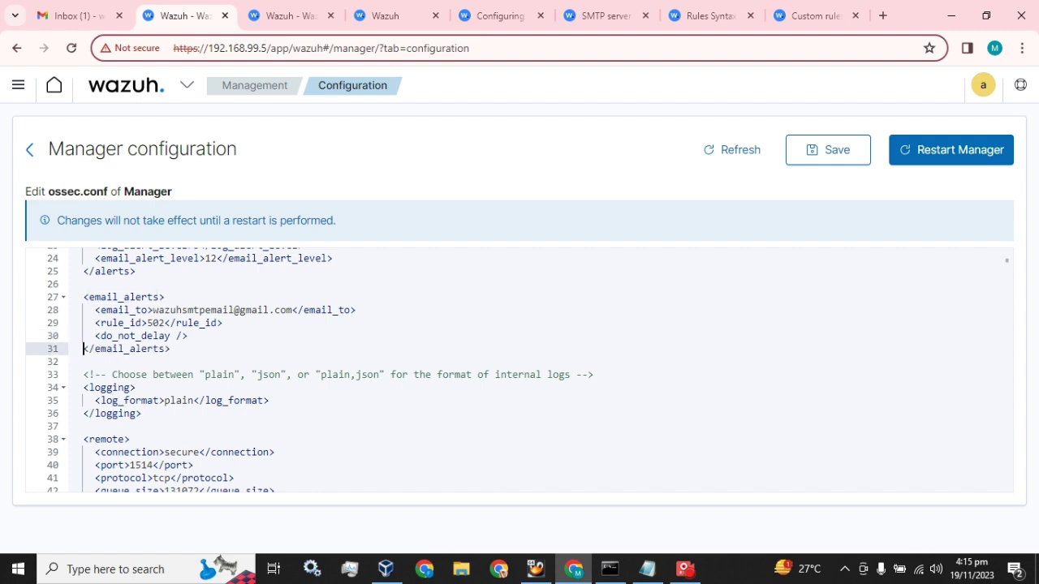
scroll(519, 370, "up", 5)
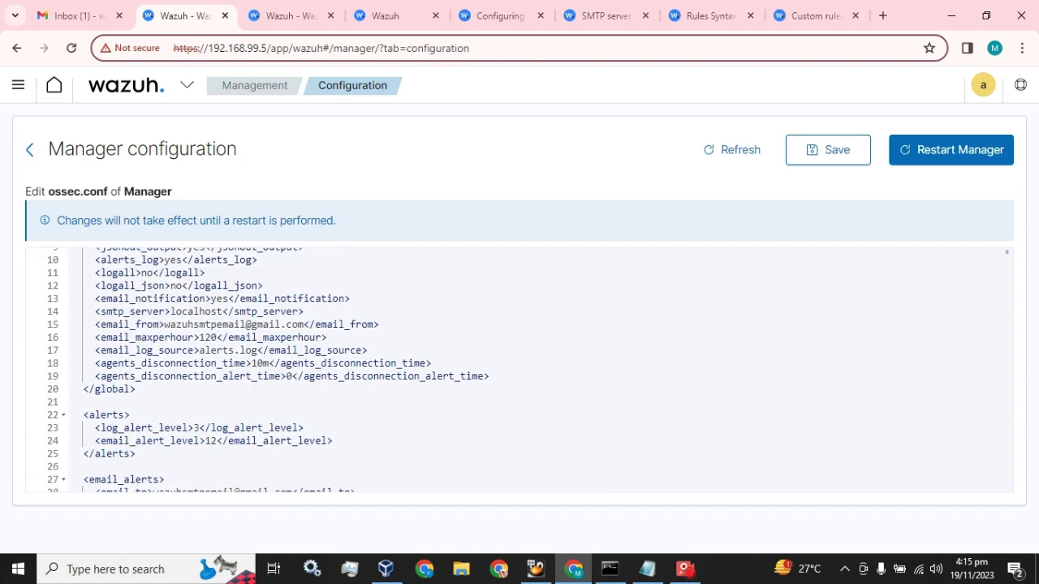
scroll(519, 370, "down", 5)
Step: Save ossec.conf and confirm a manager restart
left_click(826, 145)
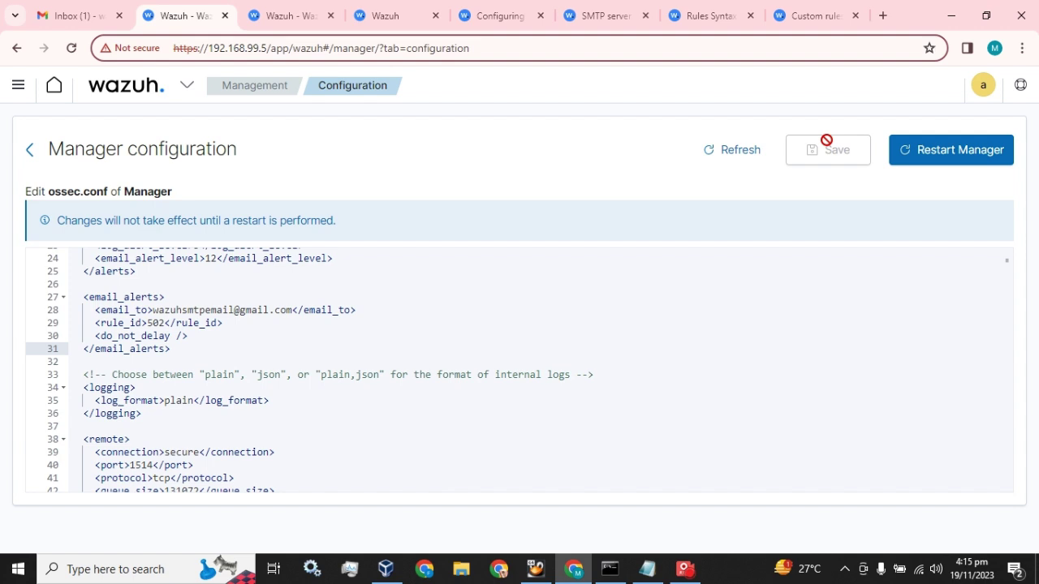
left_click(940, 151)
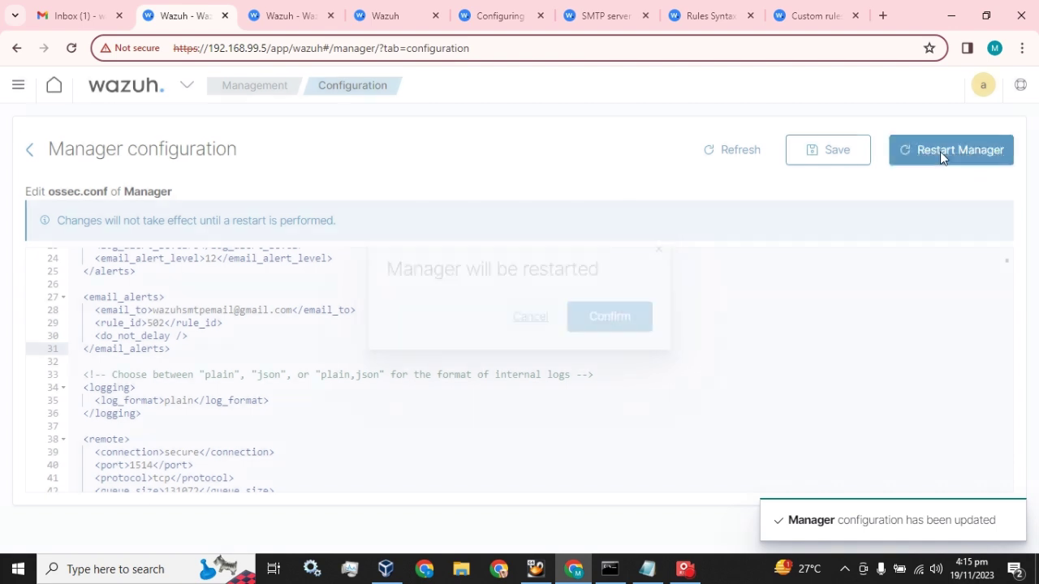
left_click(613, 308)
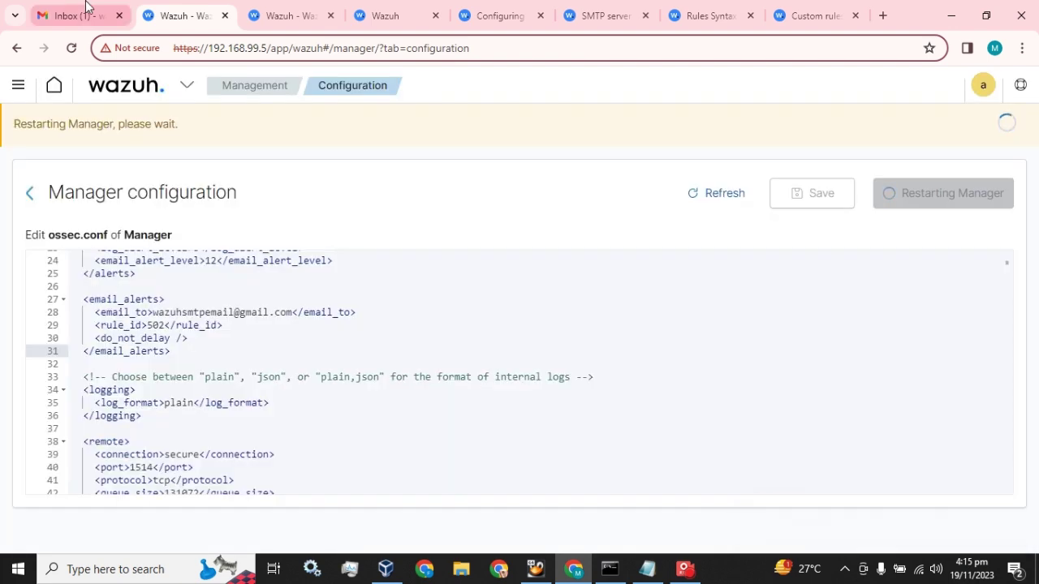
Step: Read the newest Wazuh Alert level 3 email (rule 591, log file rotated) in Gmail
left_click(81, 16)
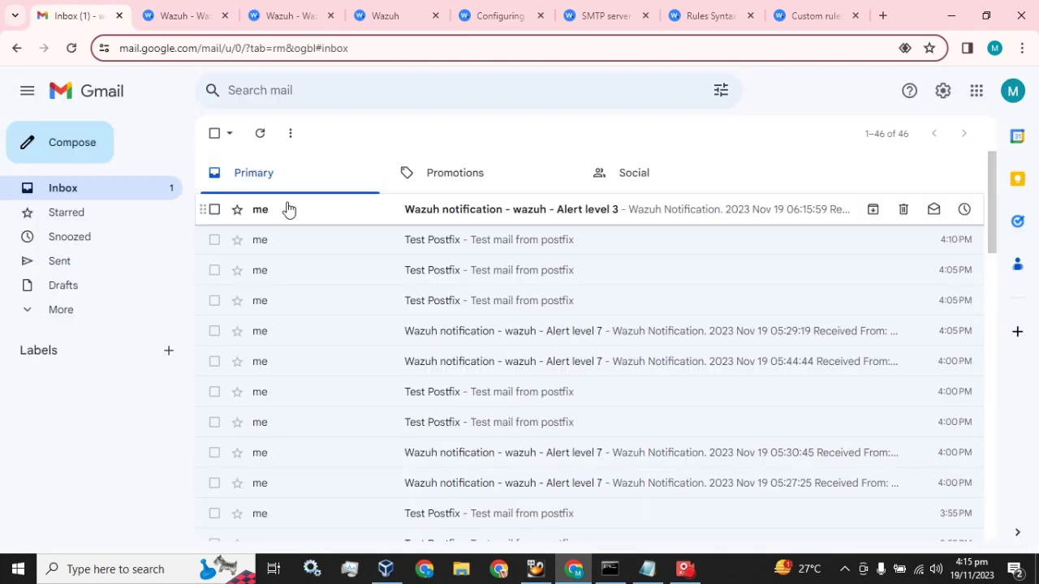
left_click(343, 212)
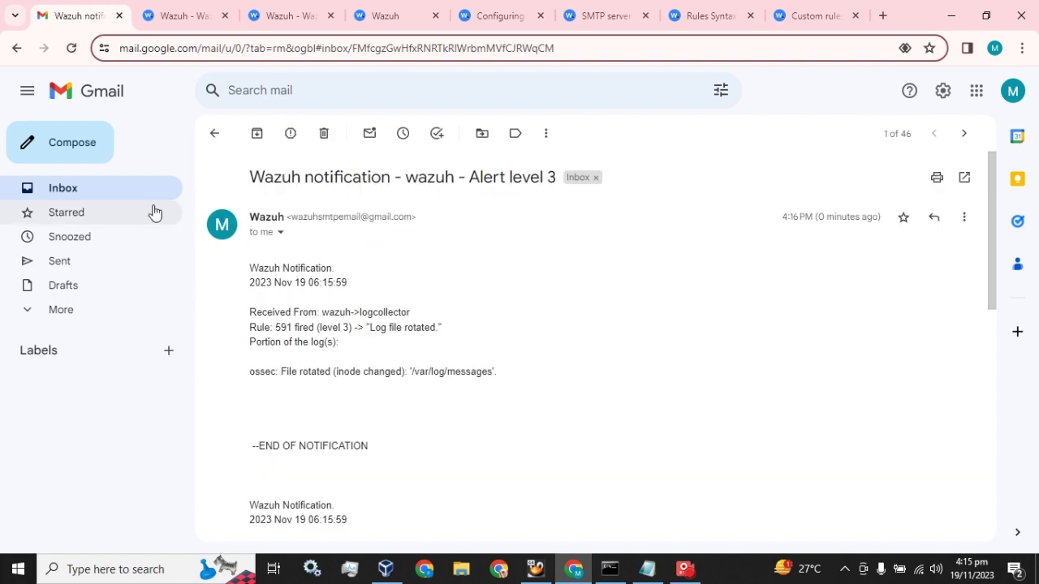
left_click(101, 199)
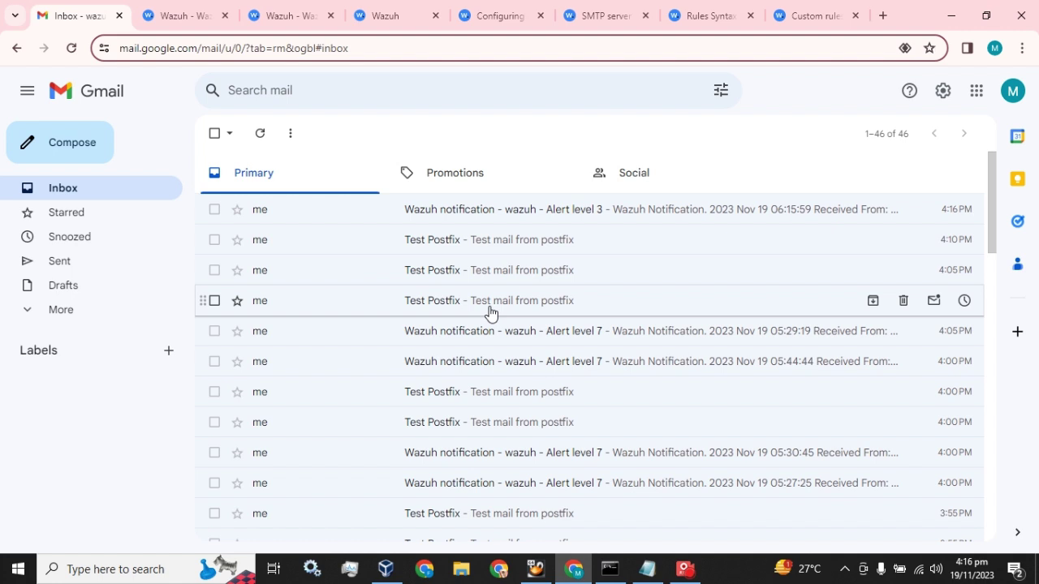
left_click(203, 9)
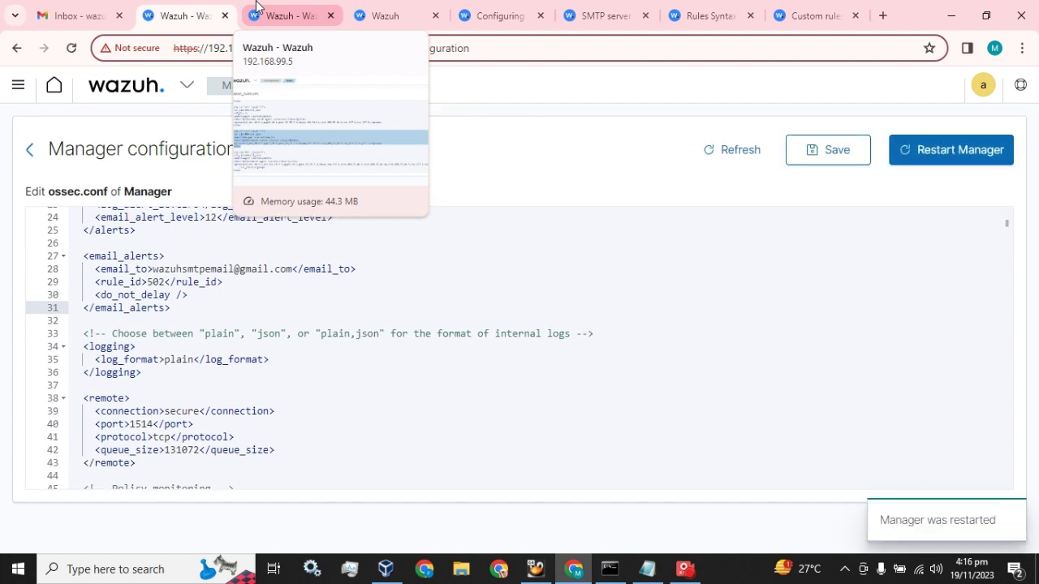
Step: Open the newest Alert level 3 email and confirm it reports rule 502 'Wazuh server started'
left_click(94, 7)
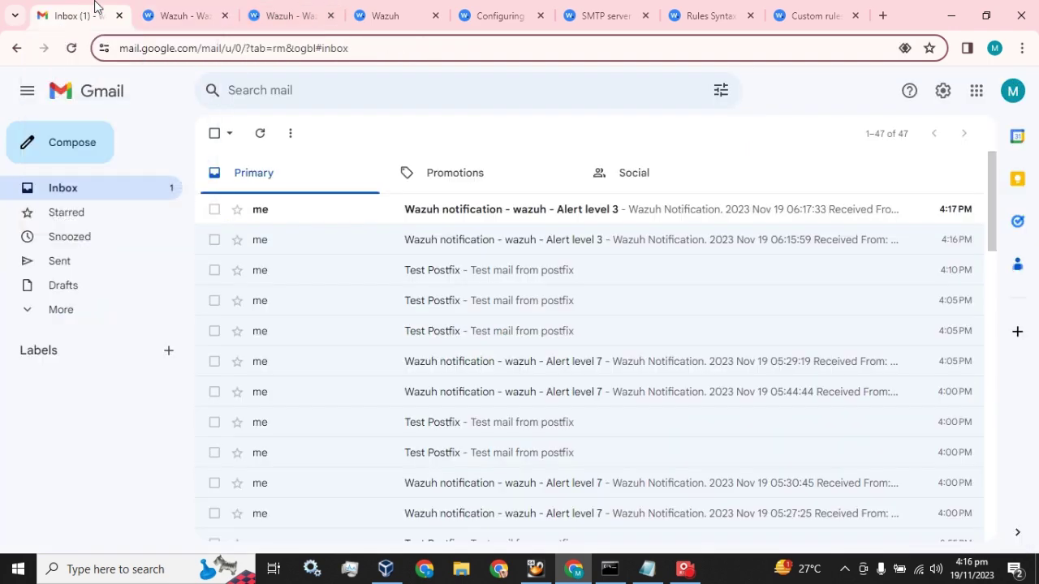
left_click(323, 213)
left_click(106, 195)
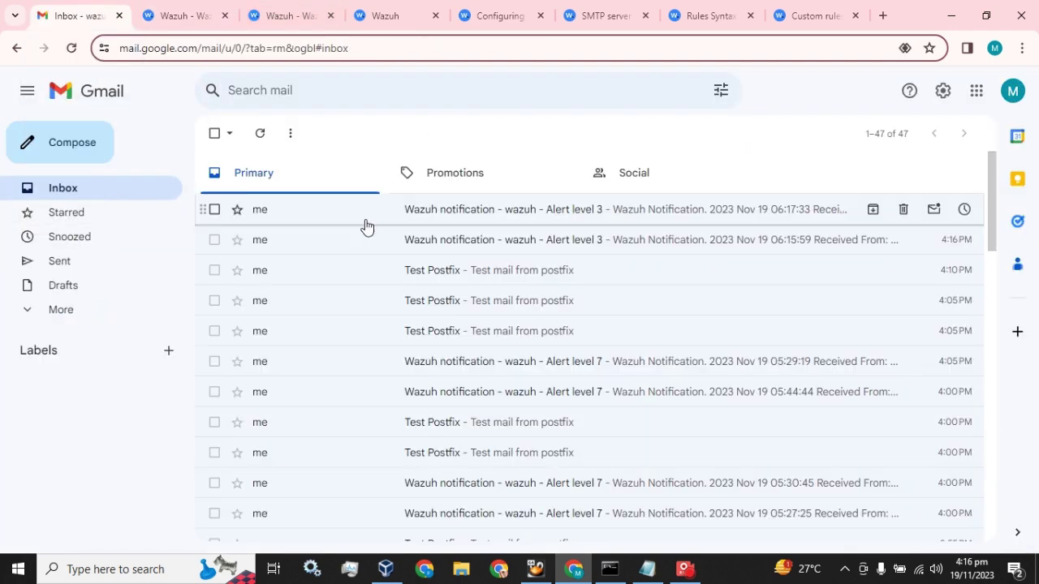
left_click(598, 213)
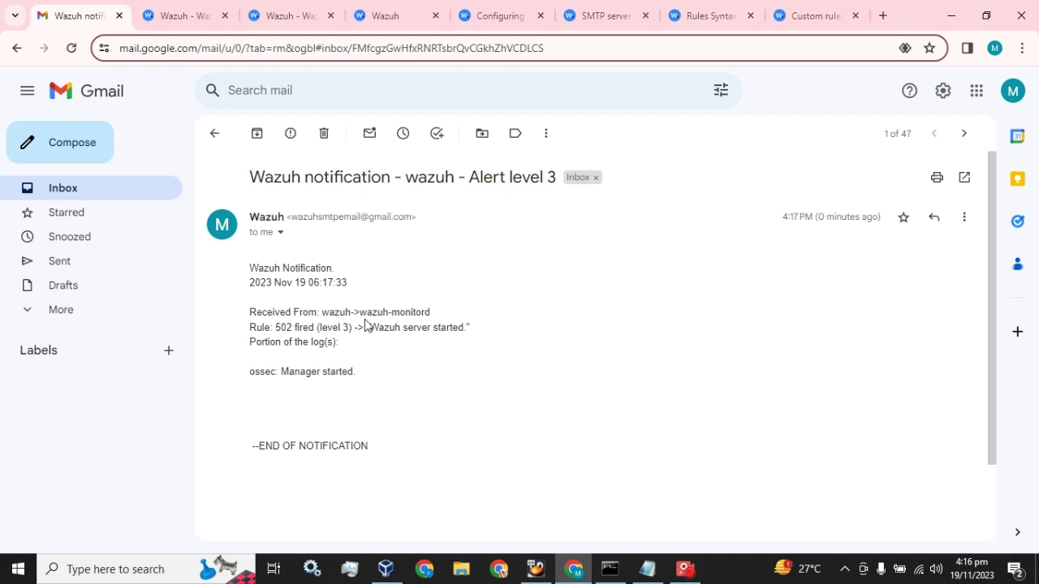
left_click_drag(369, 327, 464, 327)
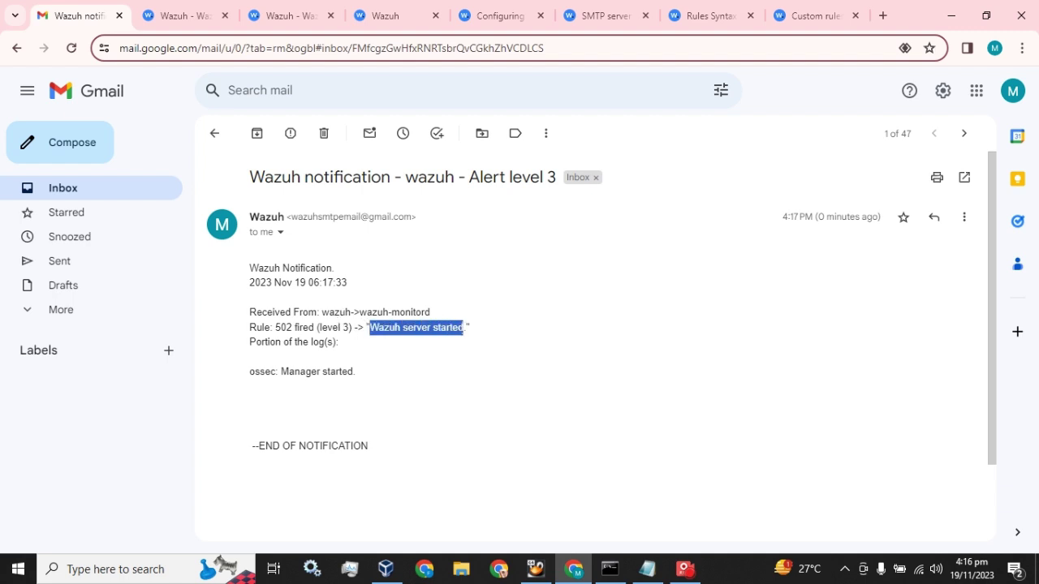
left_click(104, 197)
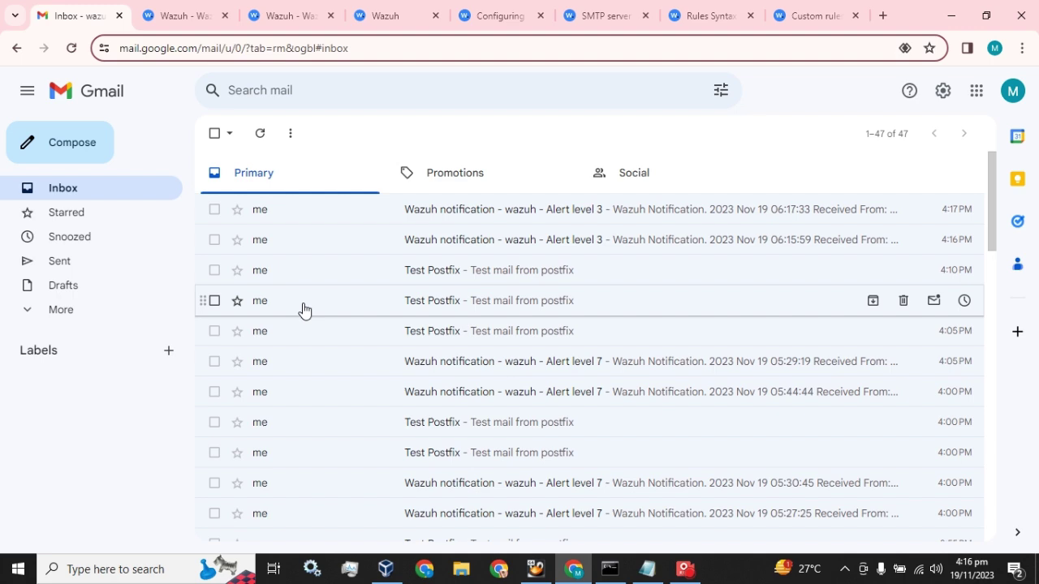
left_click(186, 15)
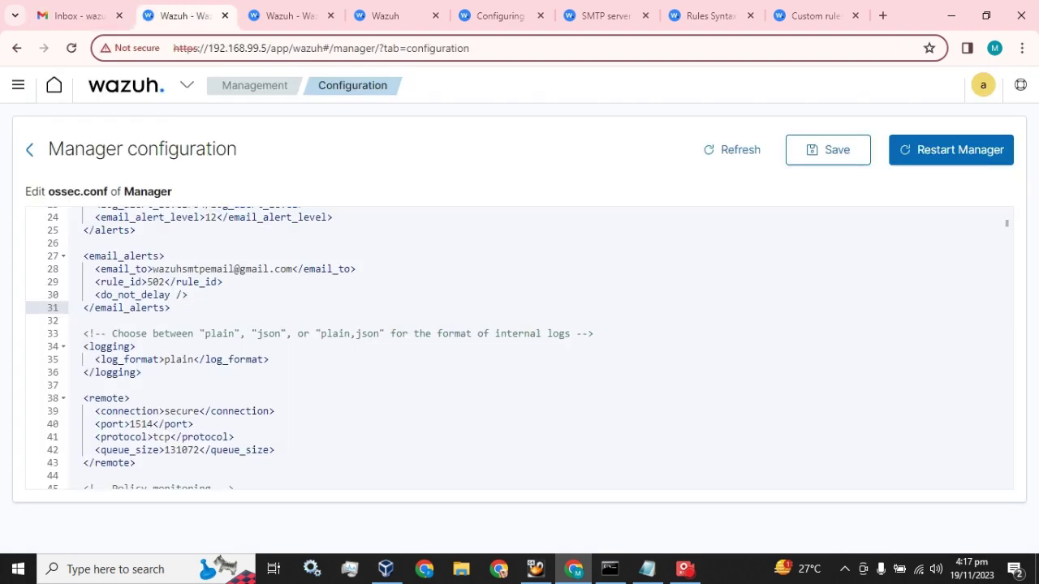
Step: Add a comma after 502 in the email_alerts rule_id on line 29
scroll(519, 349, "up", 2)
scroll(520, 349, "up", 2)
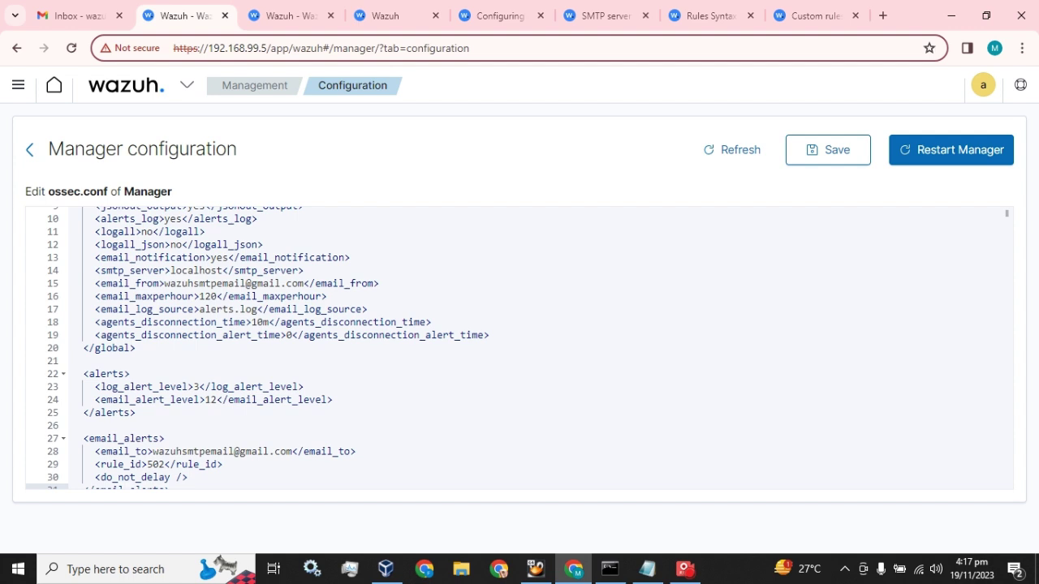
double_click(211, 399)
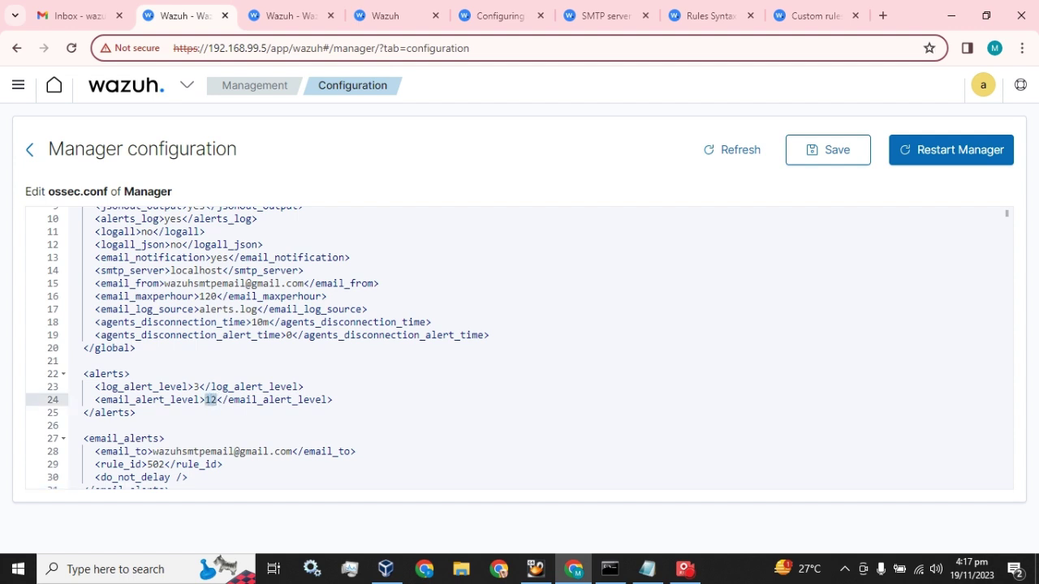
scroll(520, 349, "down", 1)
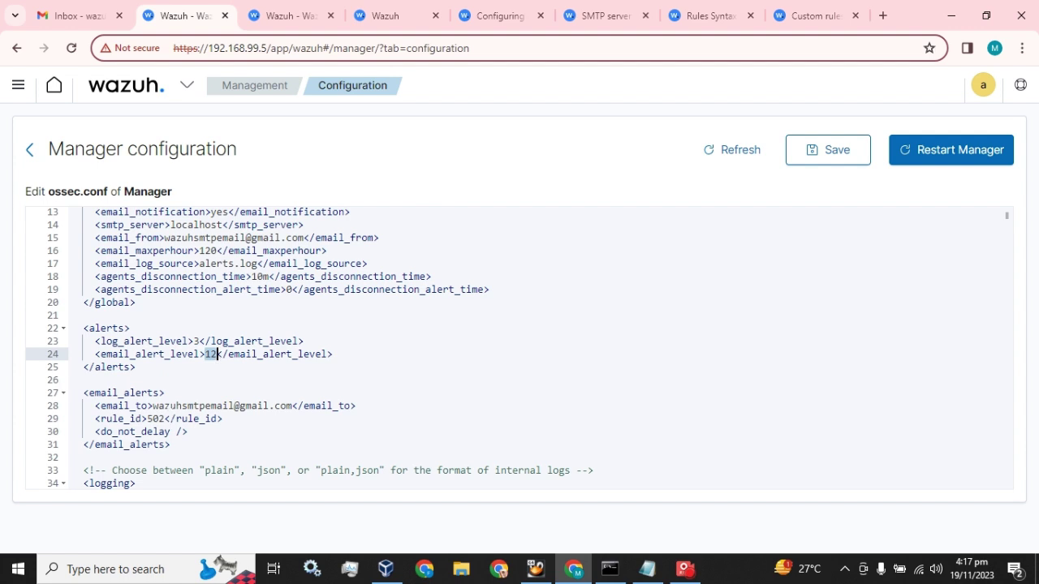
left_click(164, 419)
type(",")
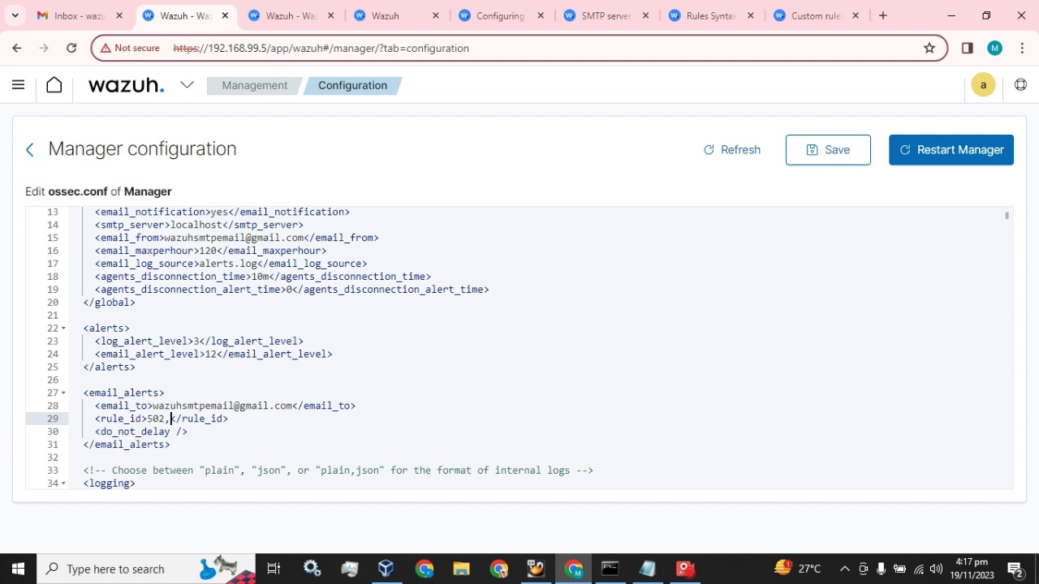
Step: Refresh the Gmail inbox to check for new Wazuh alerts
left_click(80, 15)
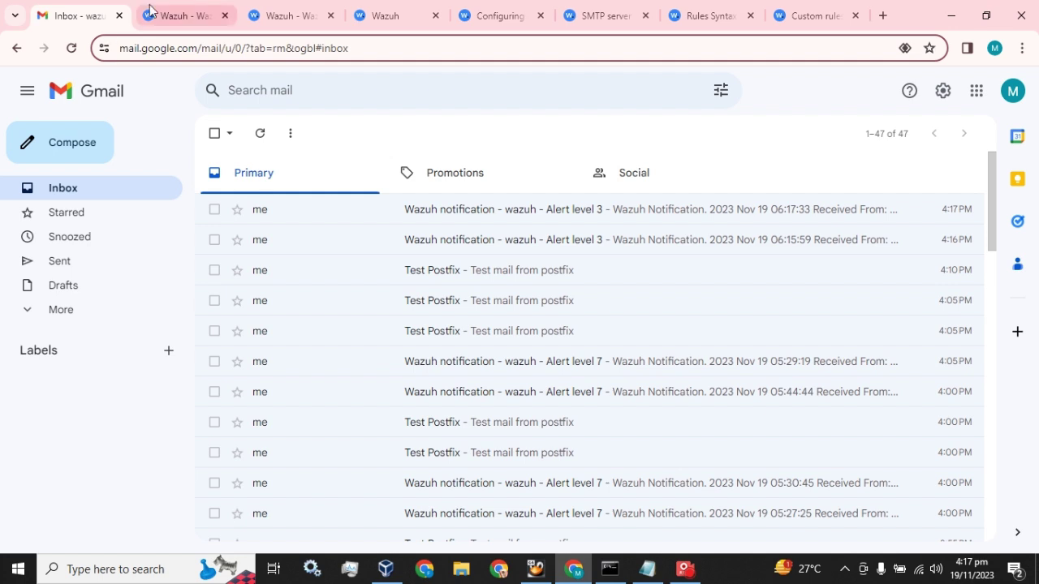
left_click(170, 16)
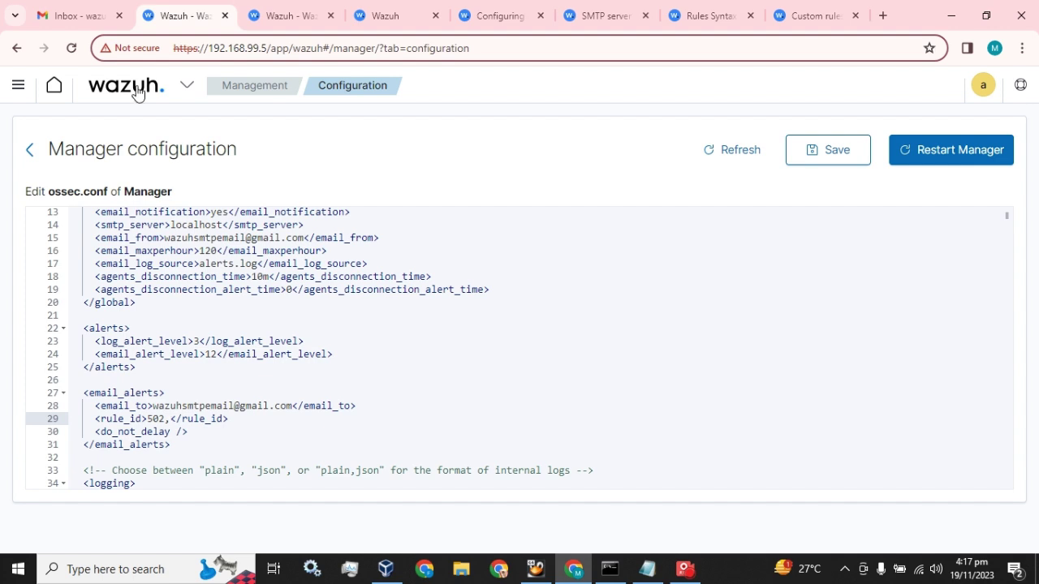
left_click(87, 10)
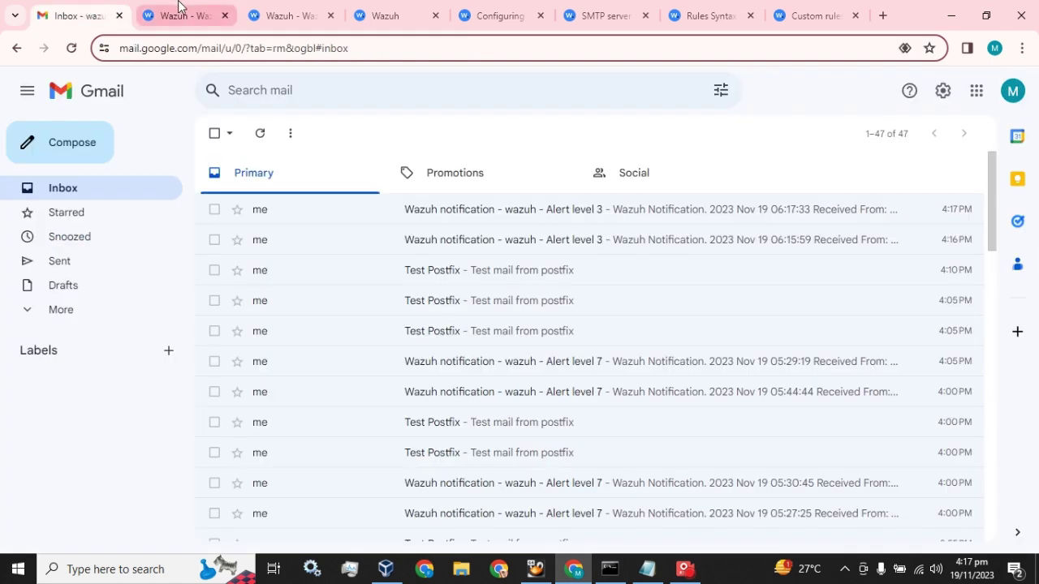
left_click(179, 7)
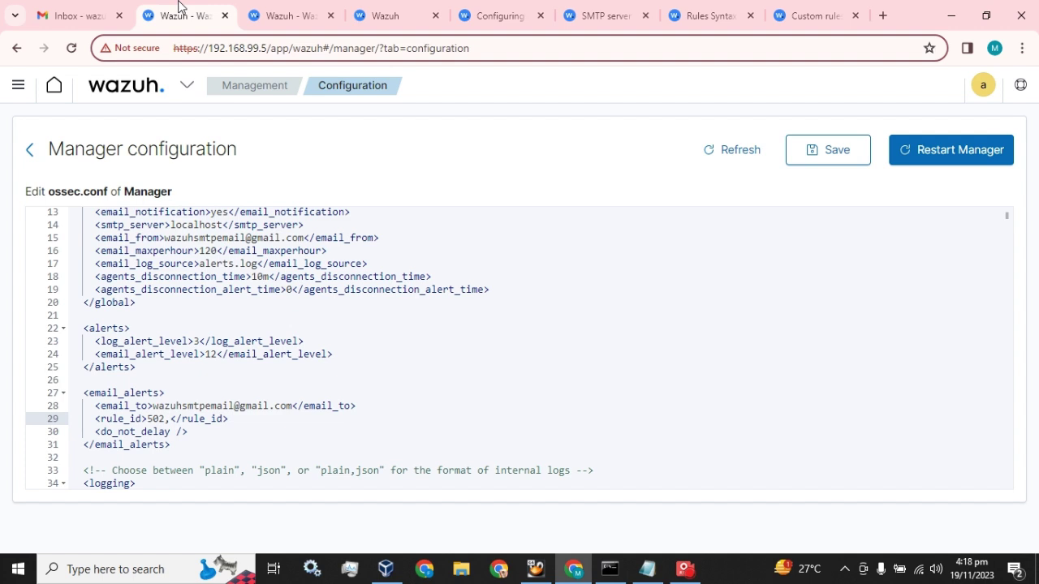
left_click(80, 16)
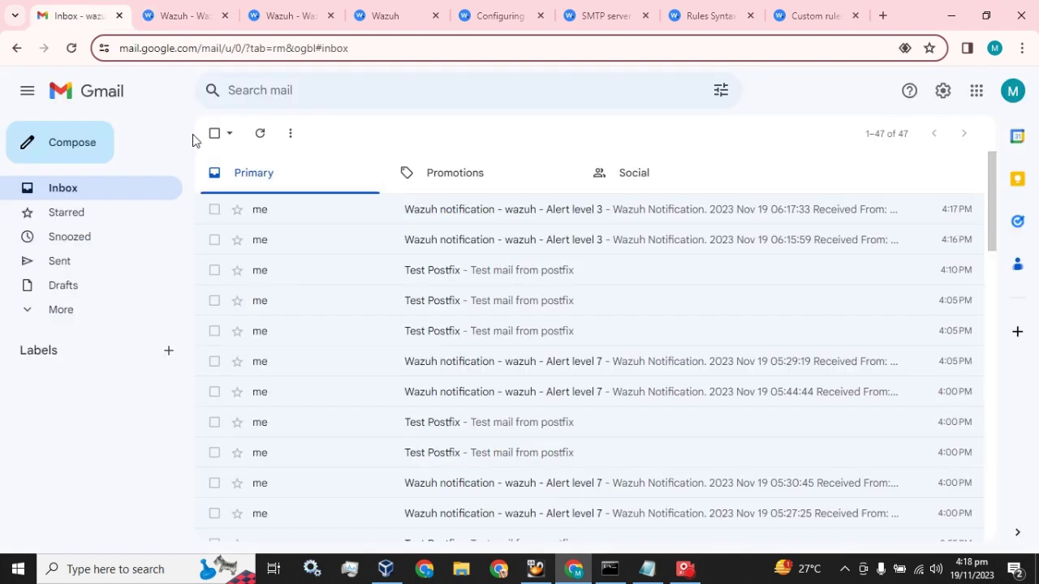
left_click(259, 133)
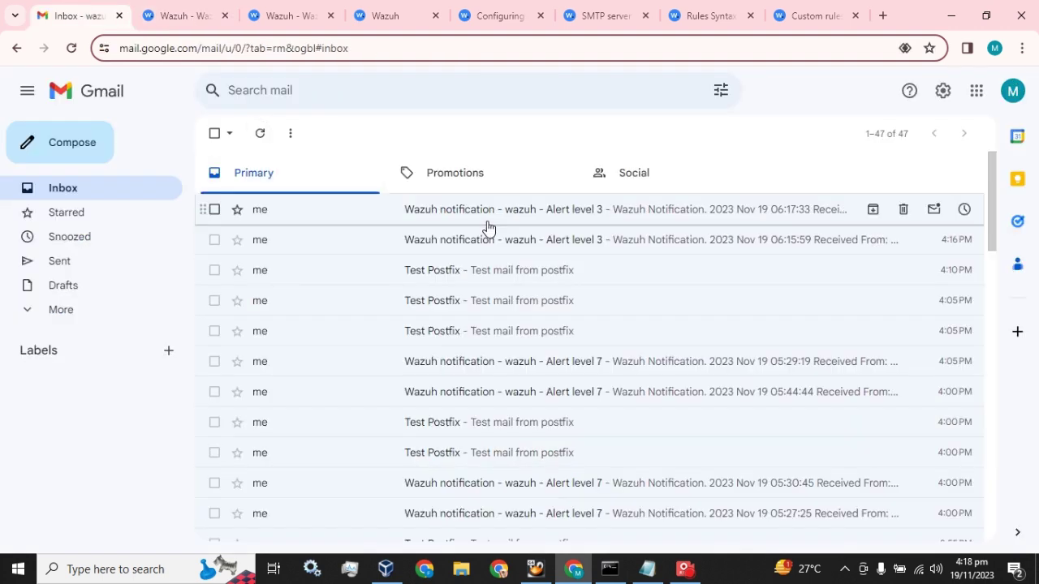
Step: Open the newest Alert level 3 email and highlight its rule number 502
left_click(573, 212)
double_click(277, 327)
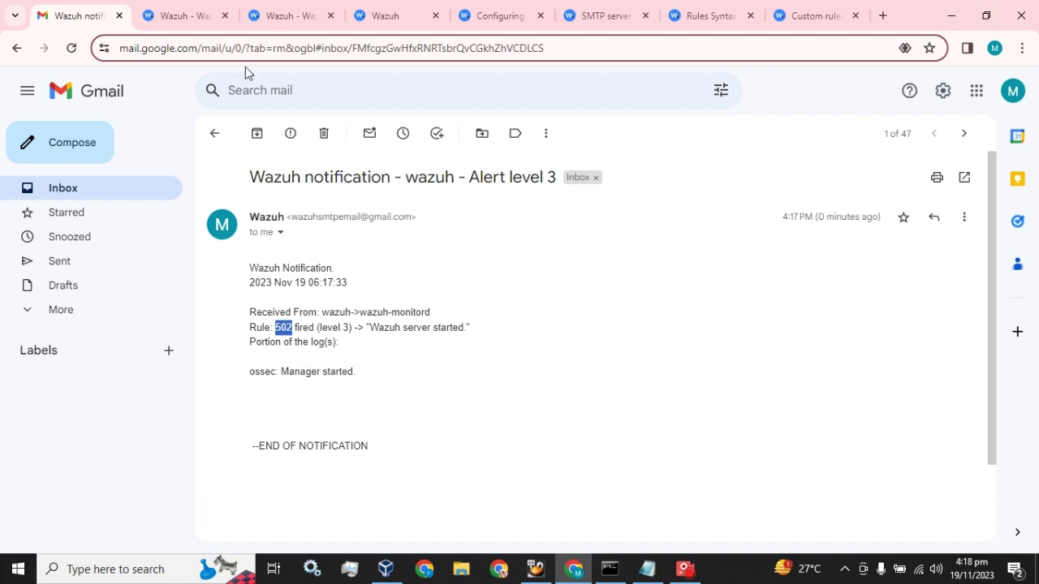
left_click(185, 15)
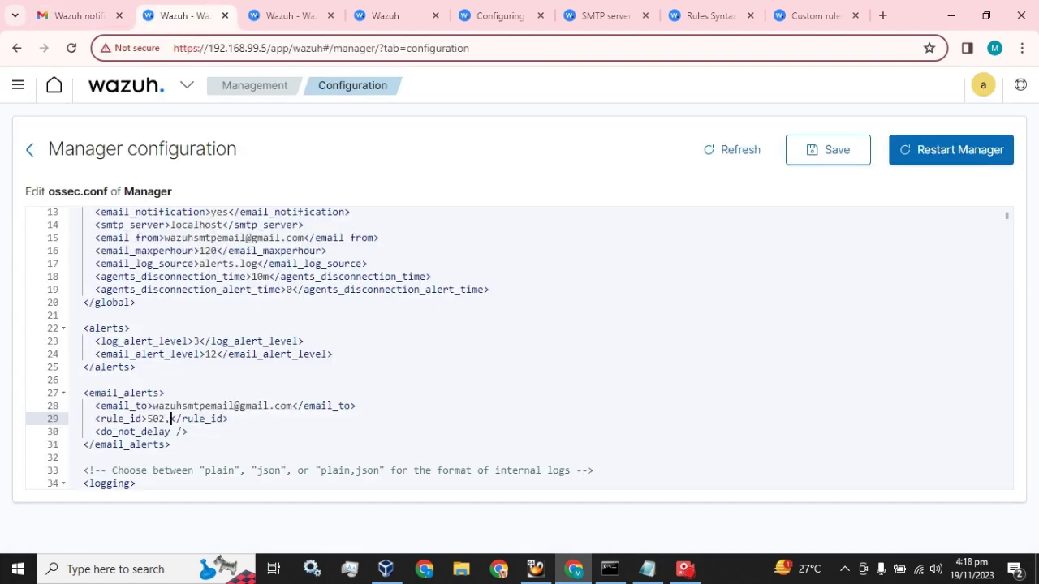
Step: Delete the comma after 502 in rule_id, then return to the Gmail inbox
key("BackSpace")
scroll(51, 327, "down", 2)
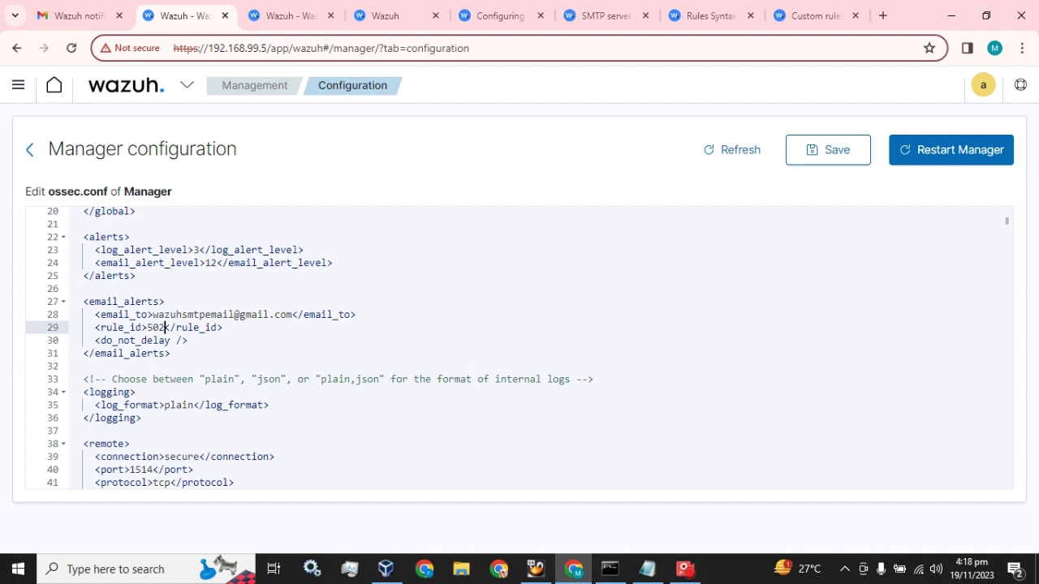
left_click(91, 11)
left_click(116, 200)
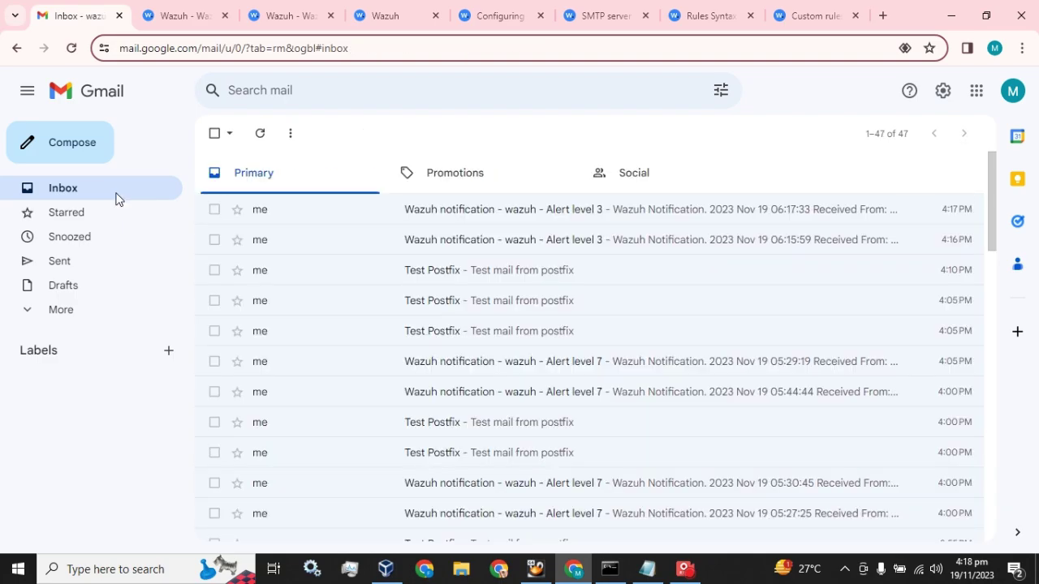